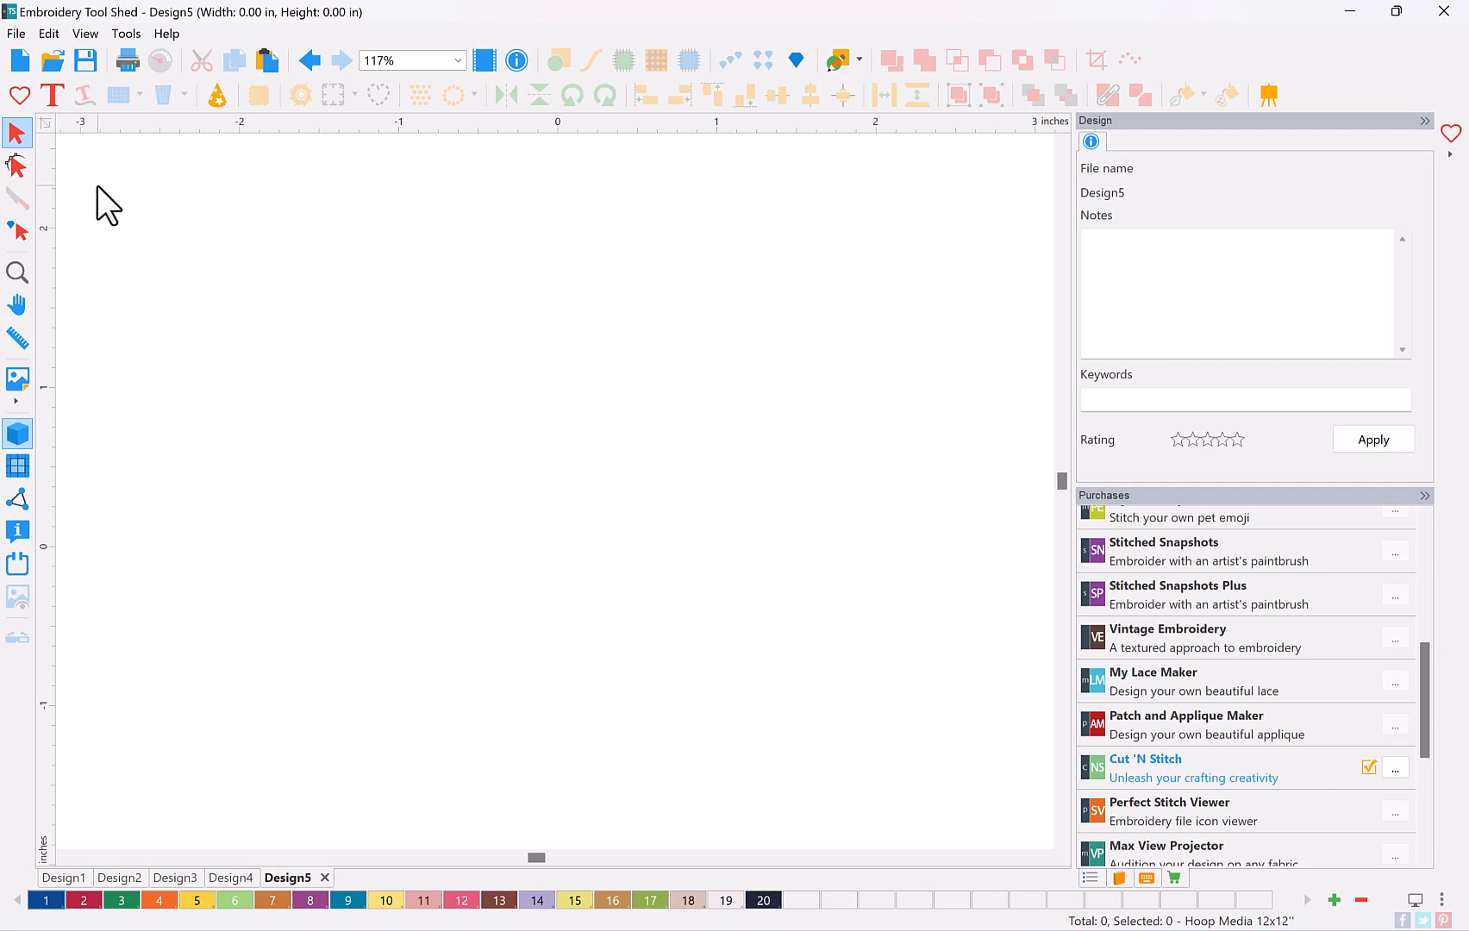
Add a True Type text object to the design and set its font to Clarendon Blk BT
click(54, 97)
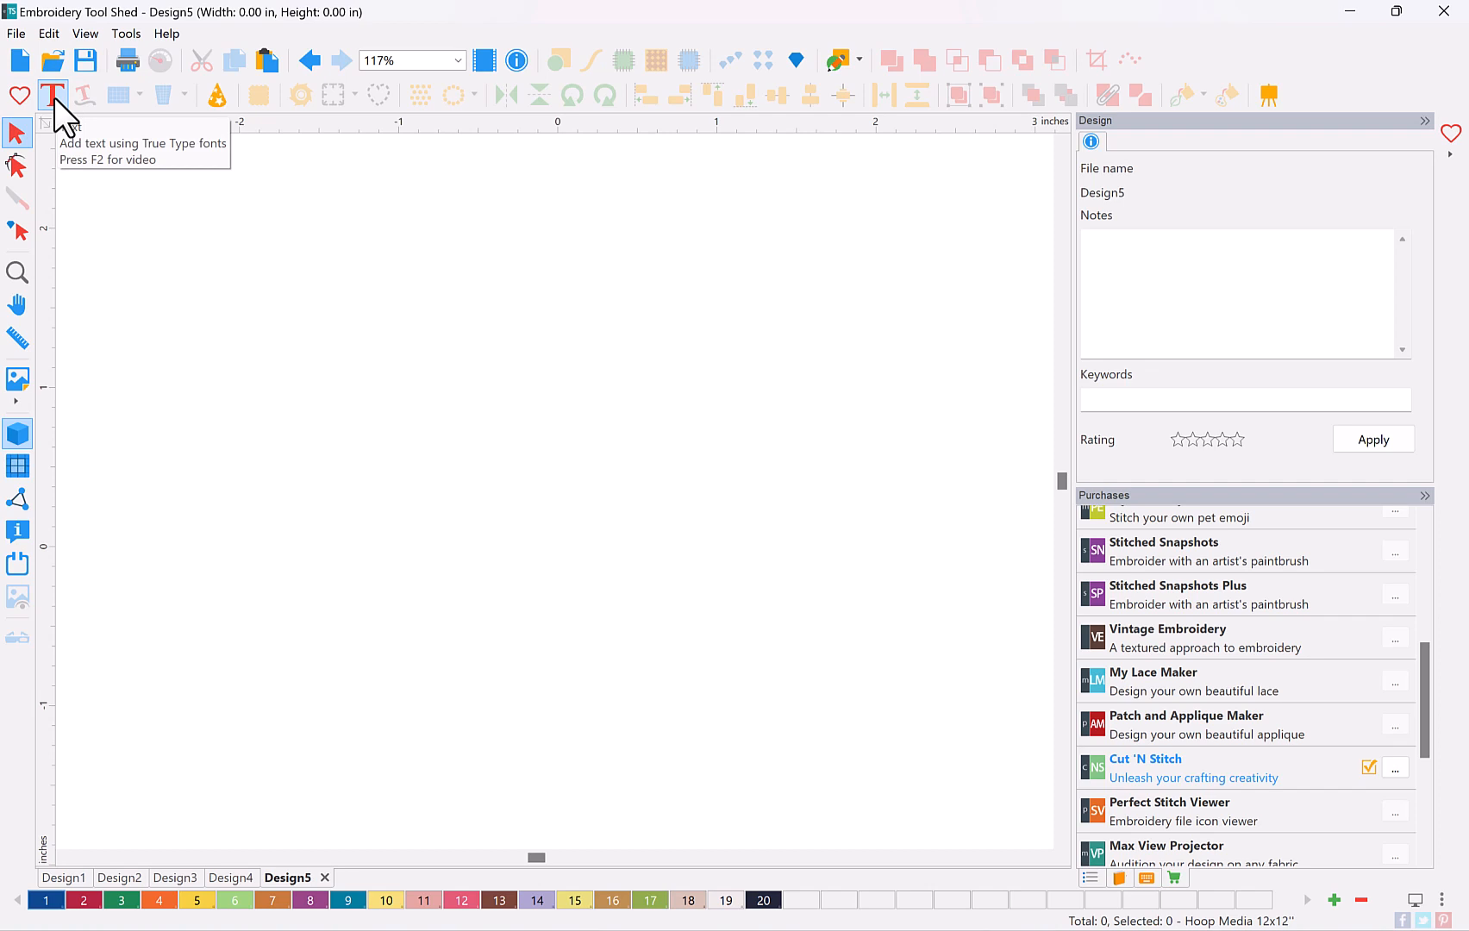
click(55, 97)
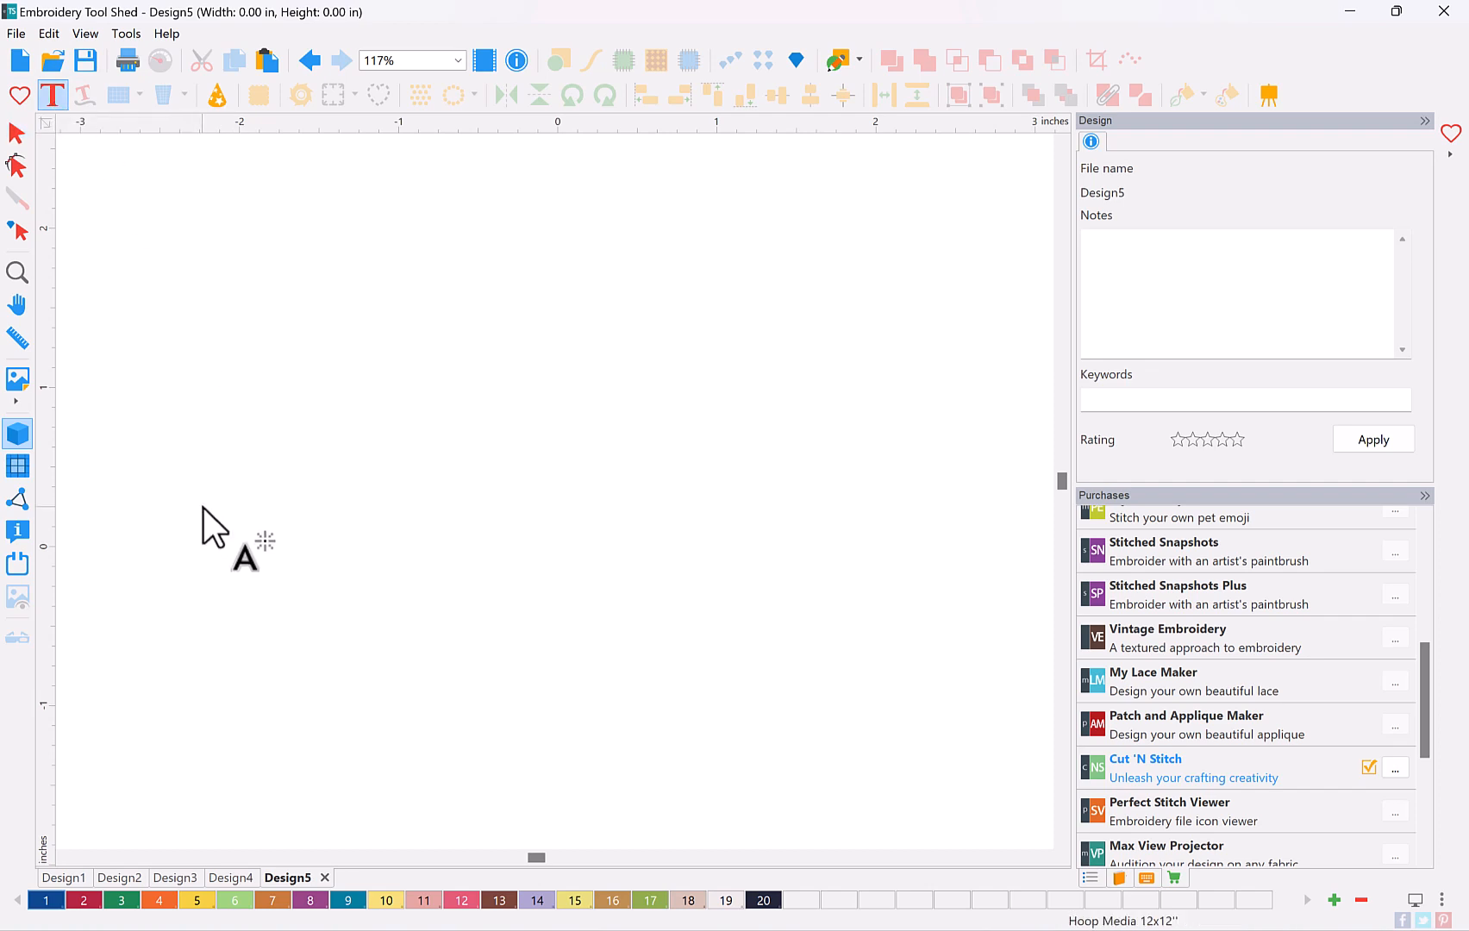
click(173, 474)
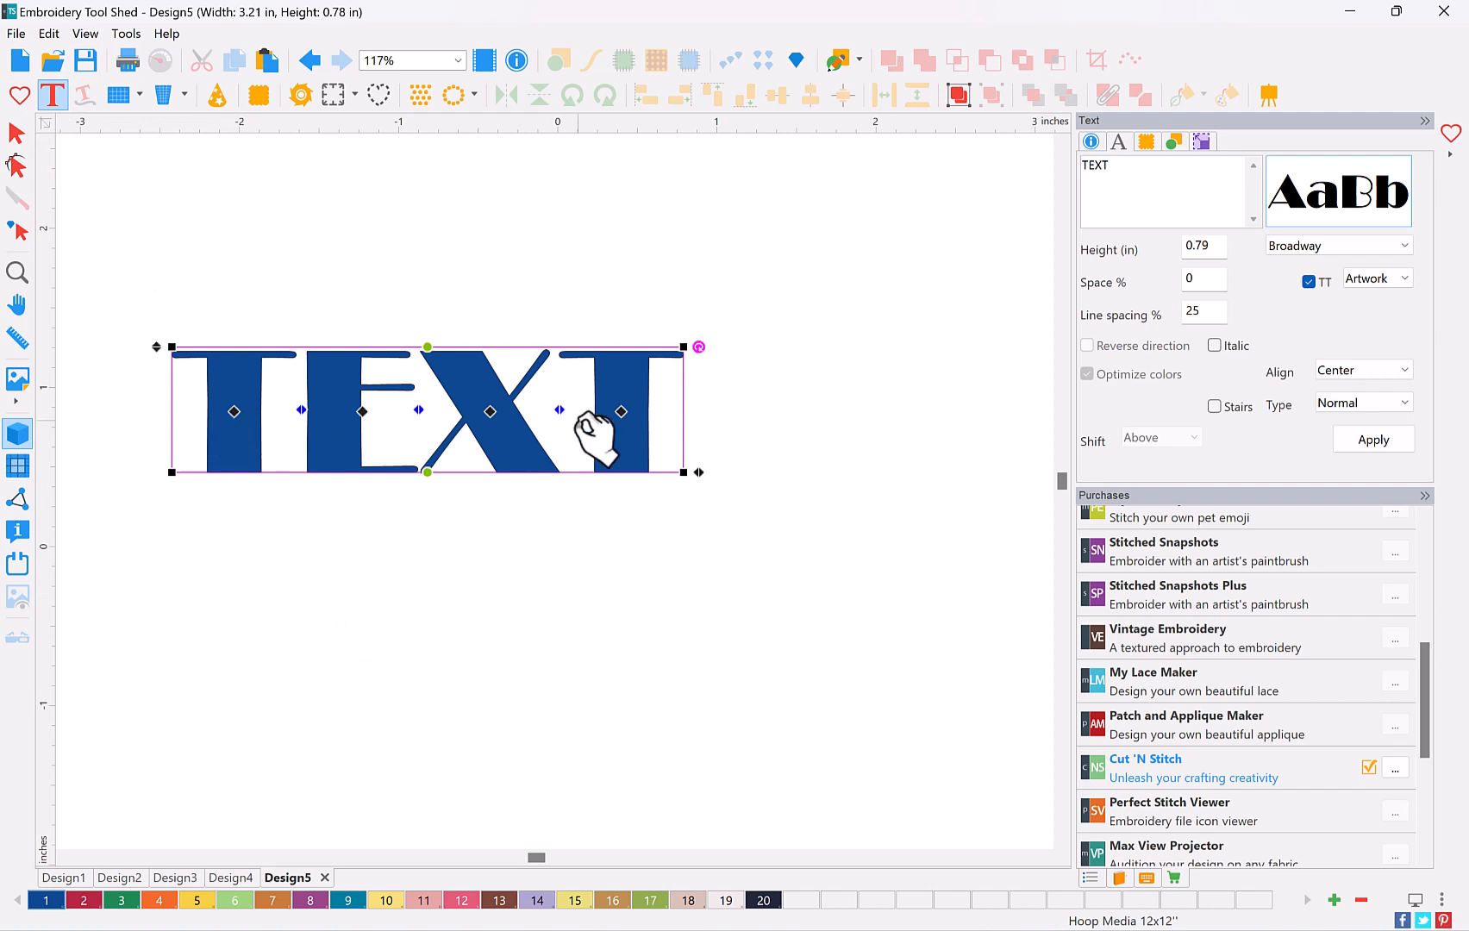
click(1360, 252)
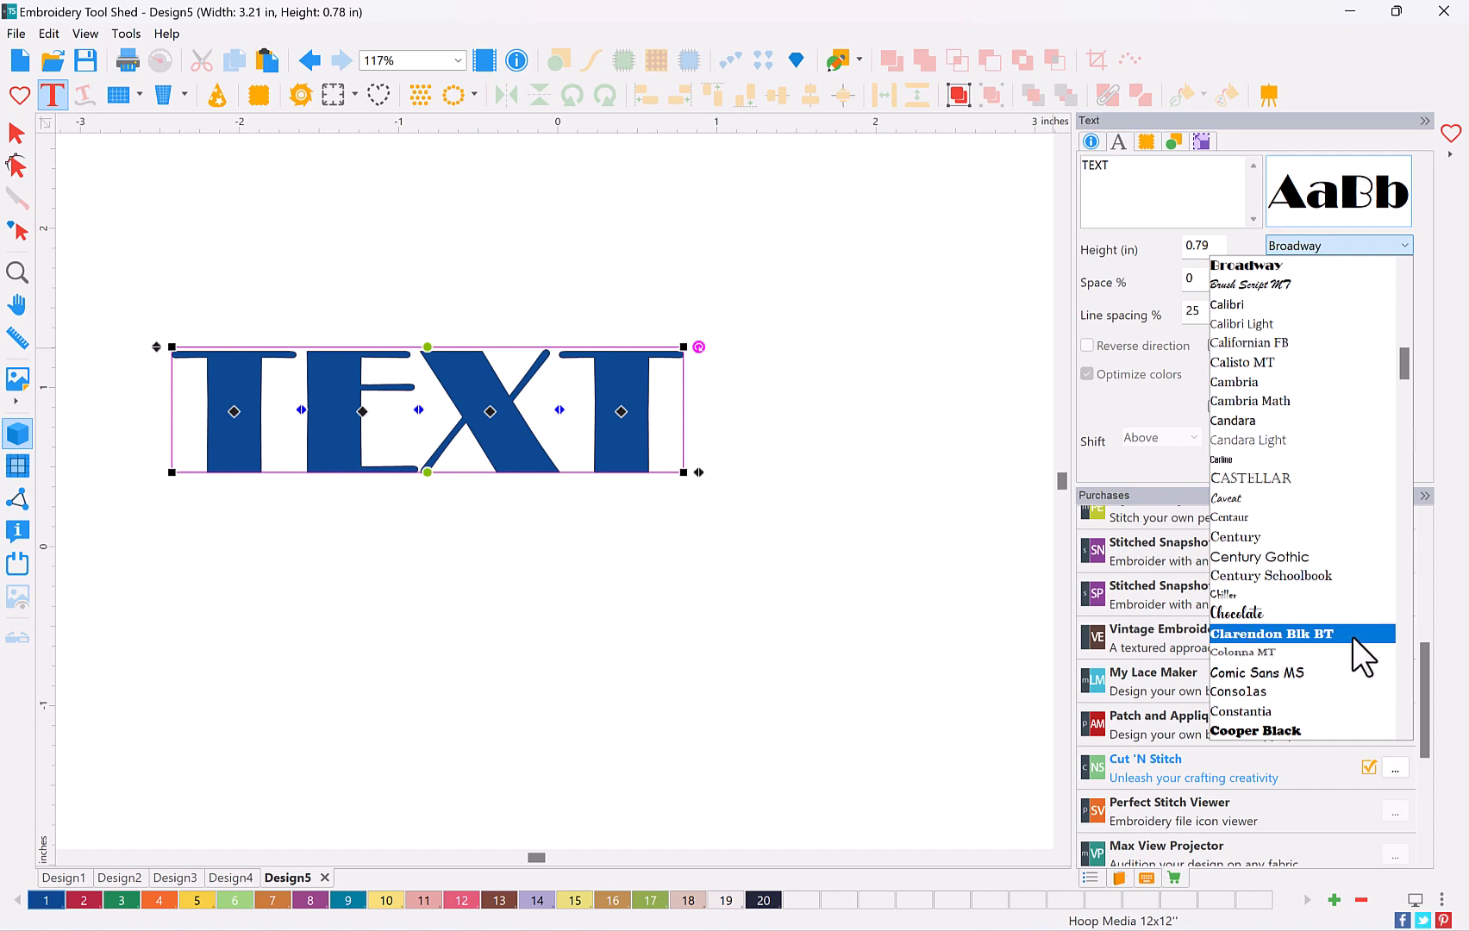
click(1257, 634)
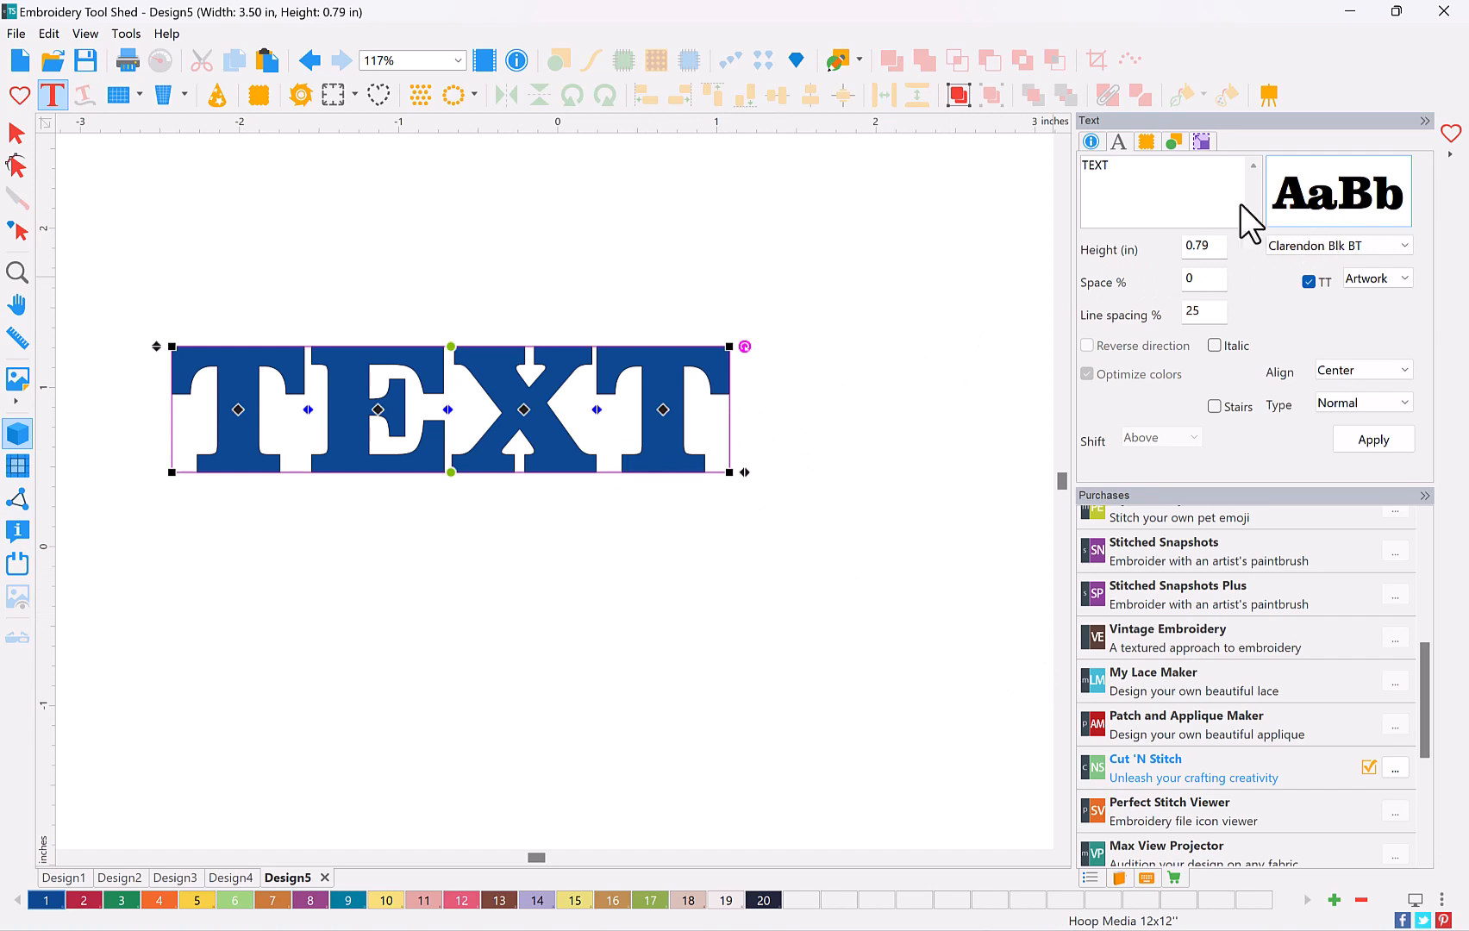
Replace the default text with the single letter A
double_click(1115, 166)
text(A)
click(1386, 447)
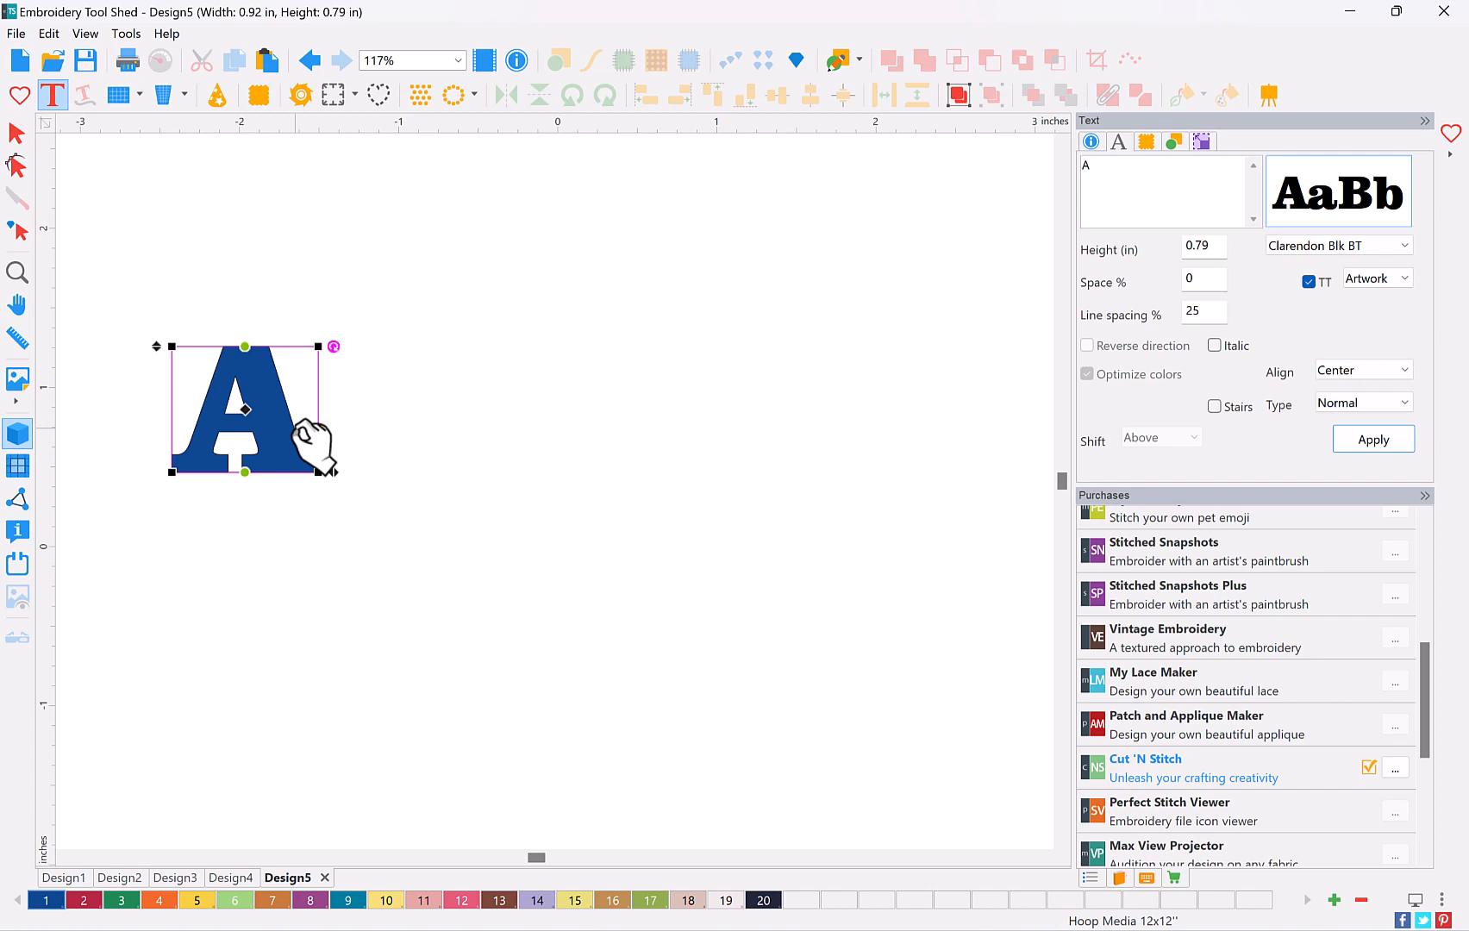
Resize the letter A to a width of 2 in while maintaining its aspect ratio
click(1201, 143)
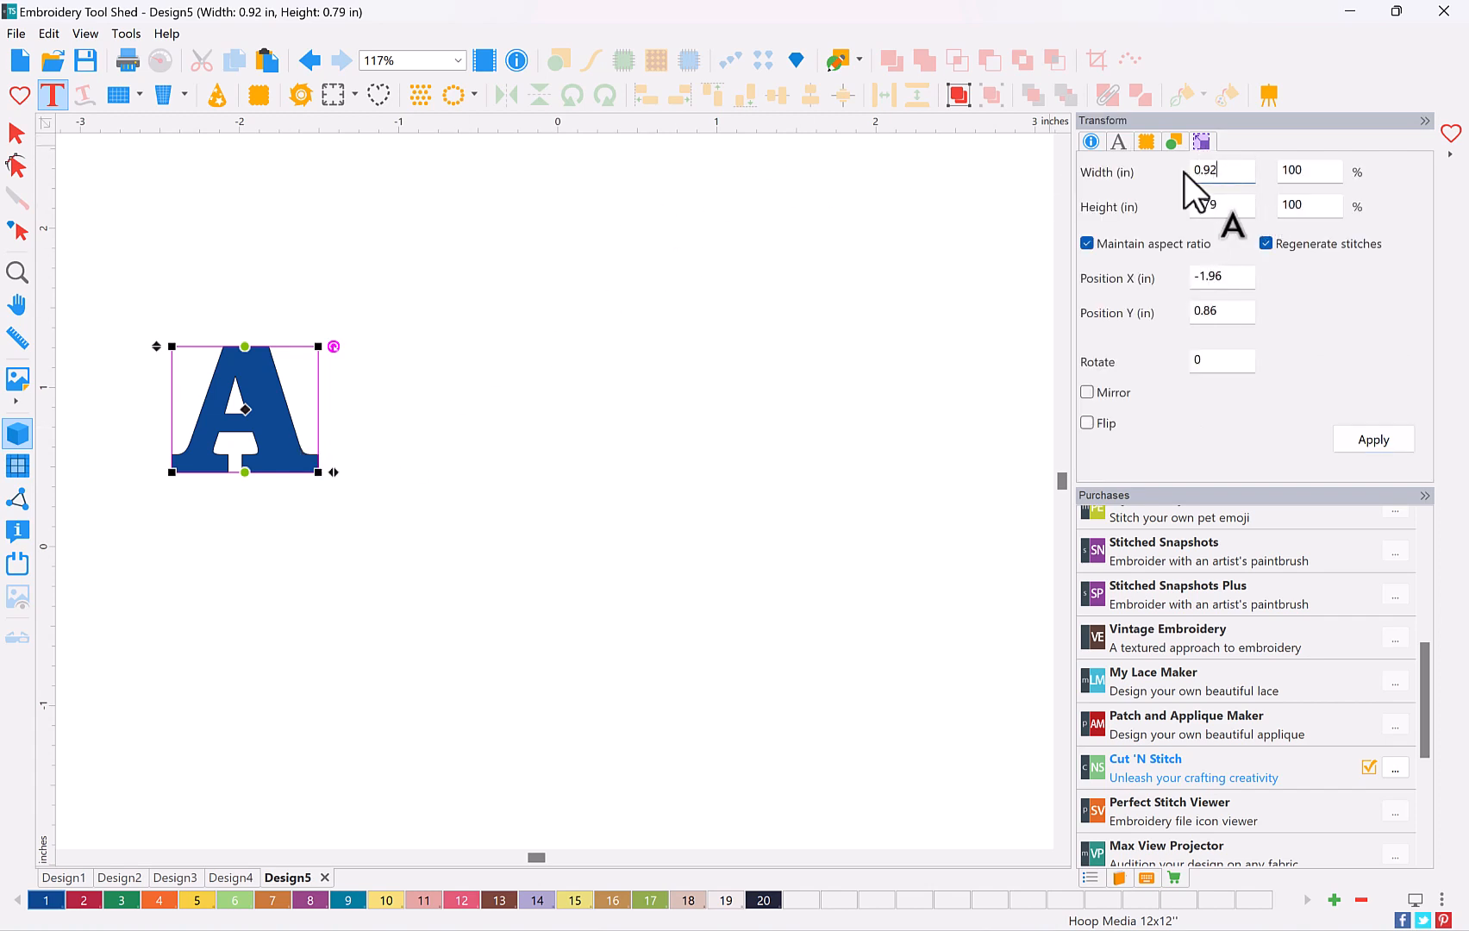
drag(1184, 173, 1149, 173)
text(2)
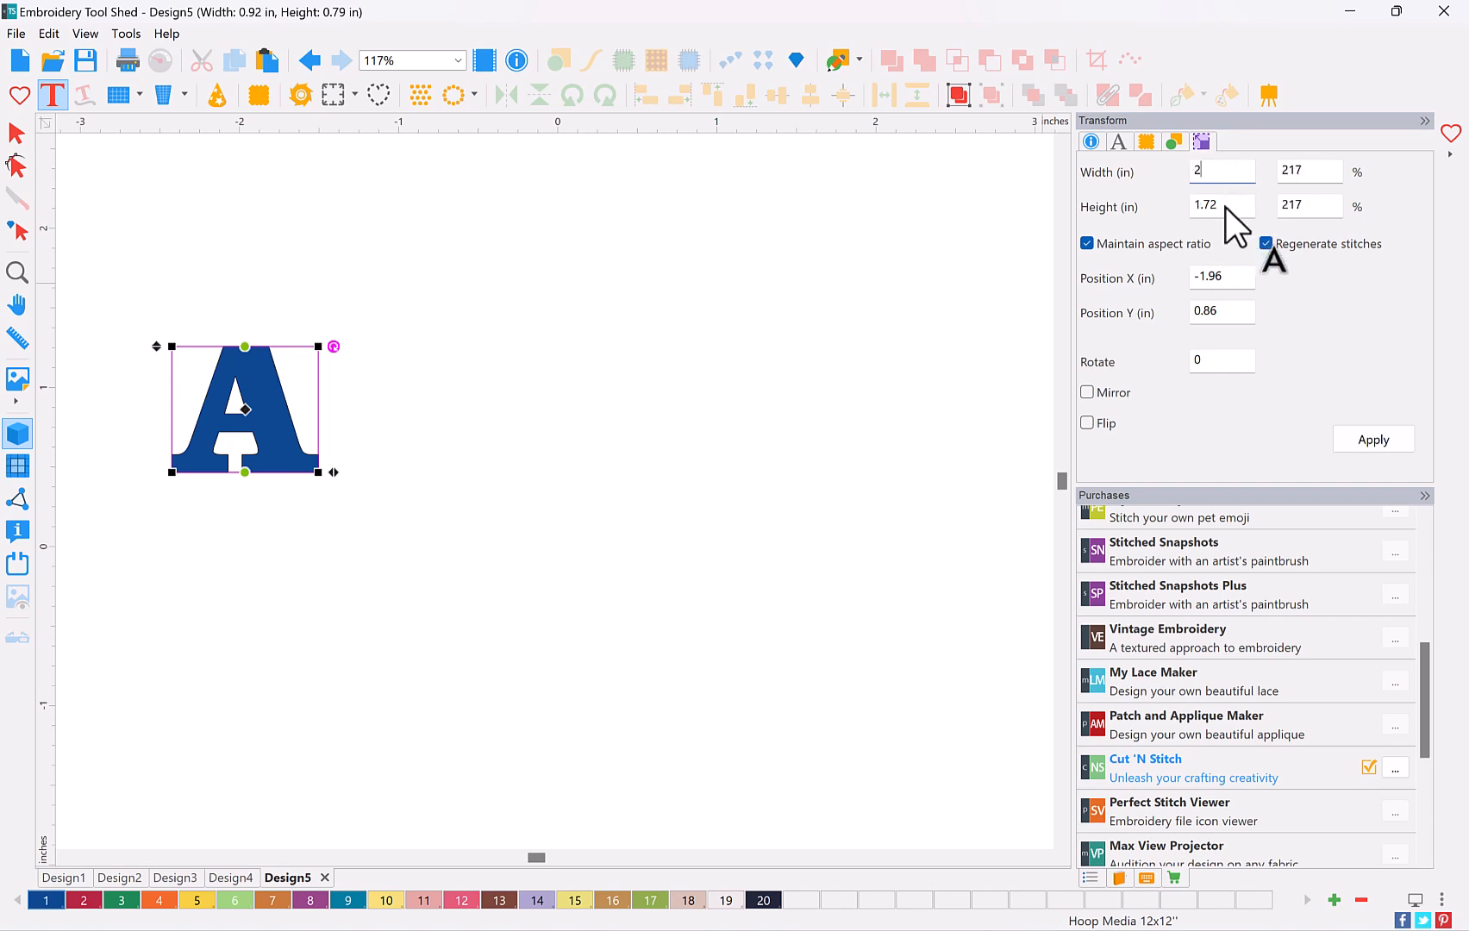
click(1351, 437)
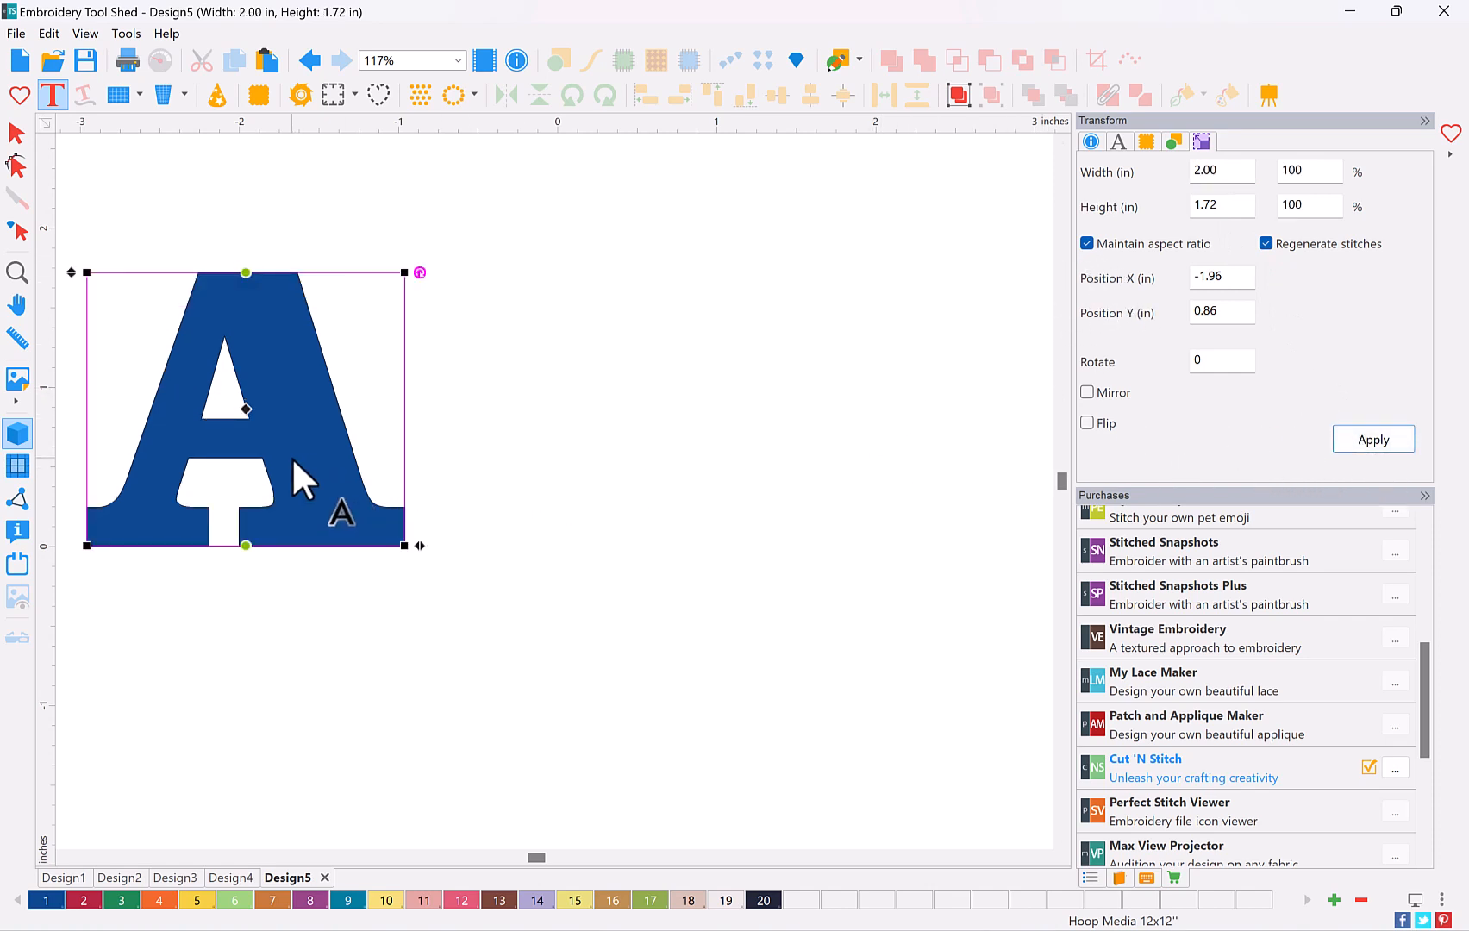
Copy the letter A and paste two duplicates, placing them in a row beside it at about X 0.33 and X 2.50 in
click(19, 133)
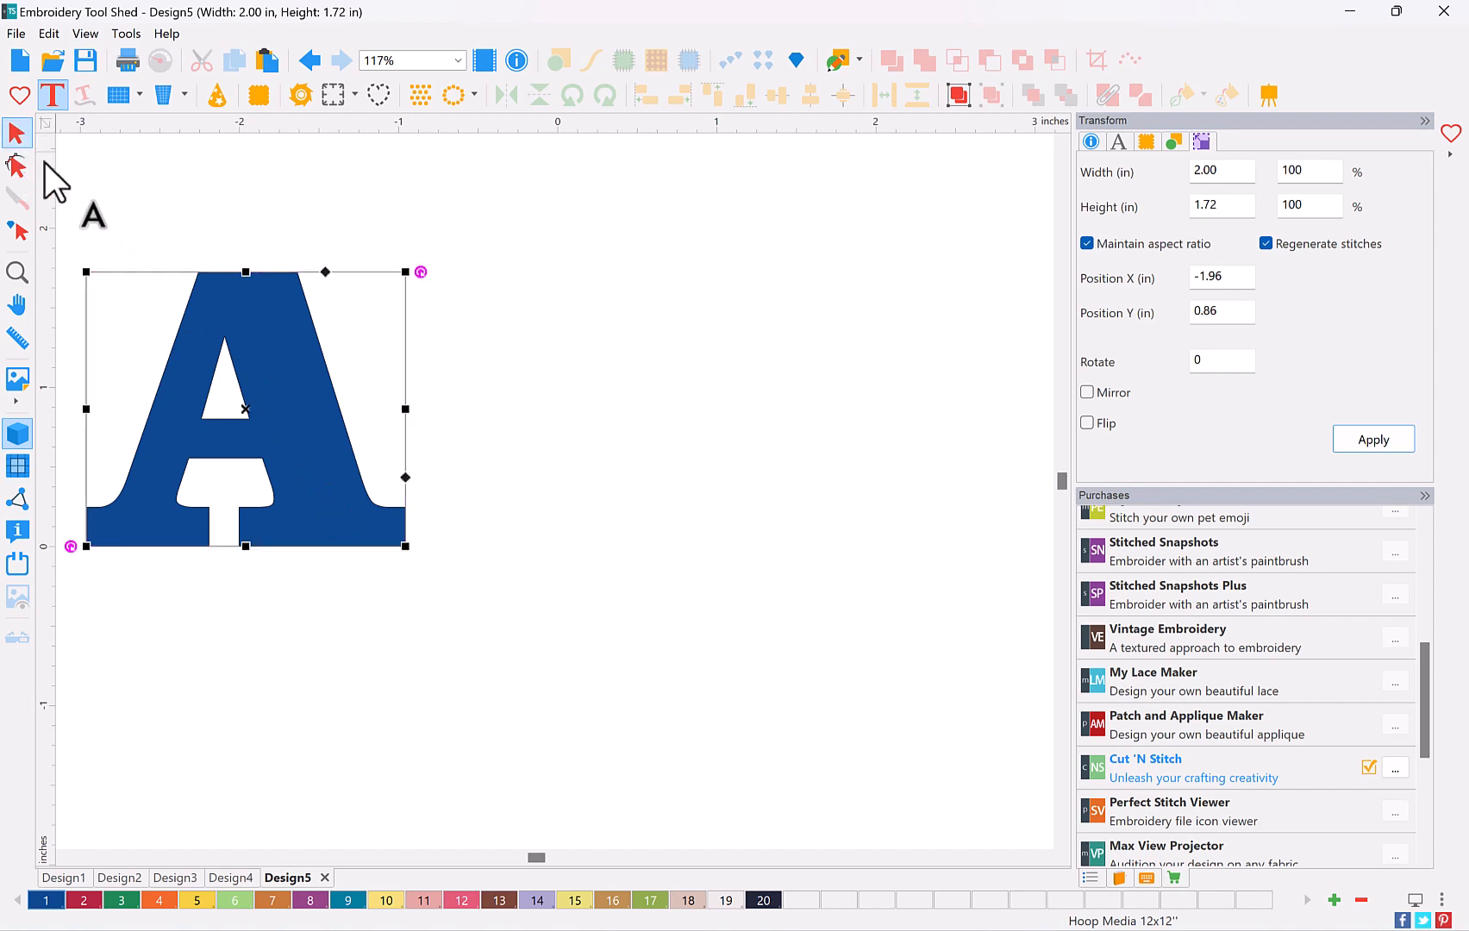
click(272, 449)
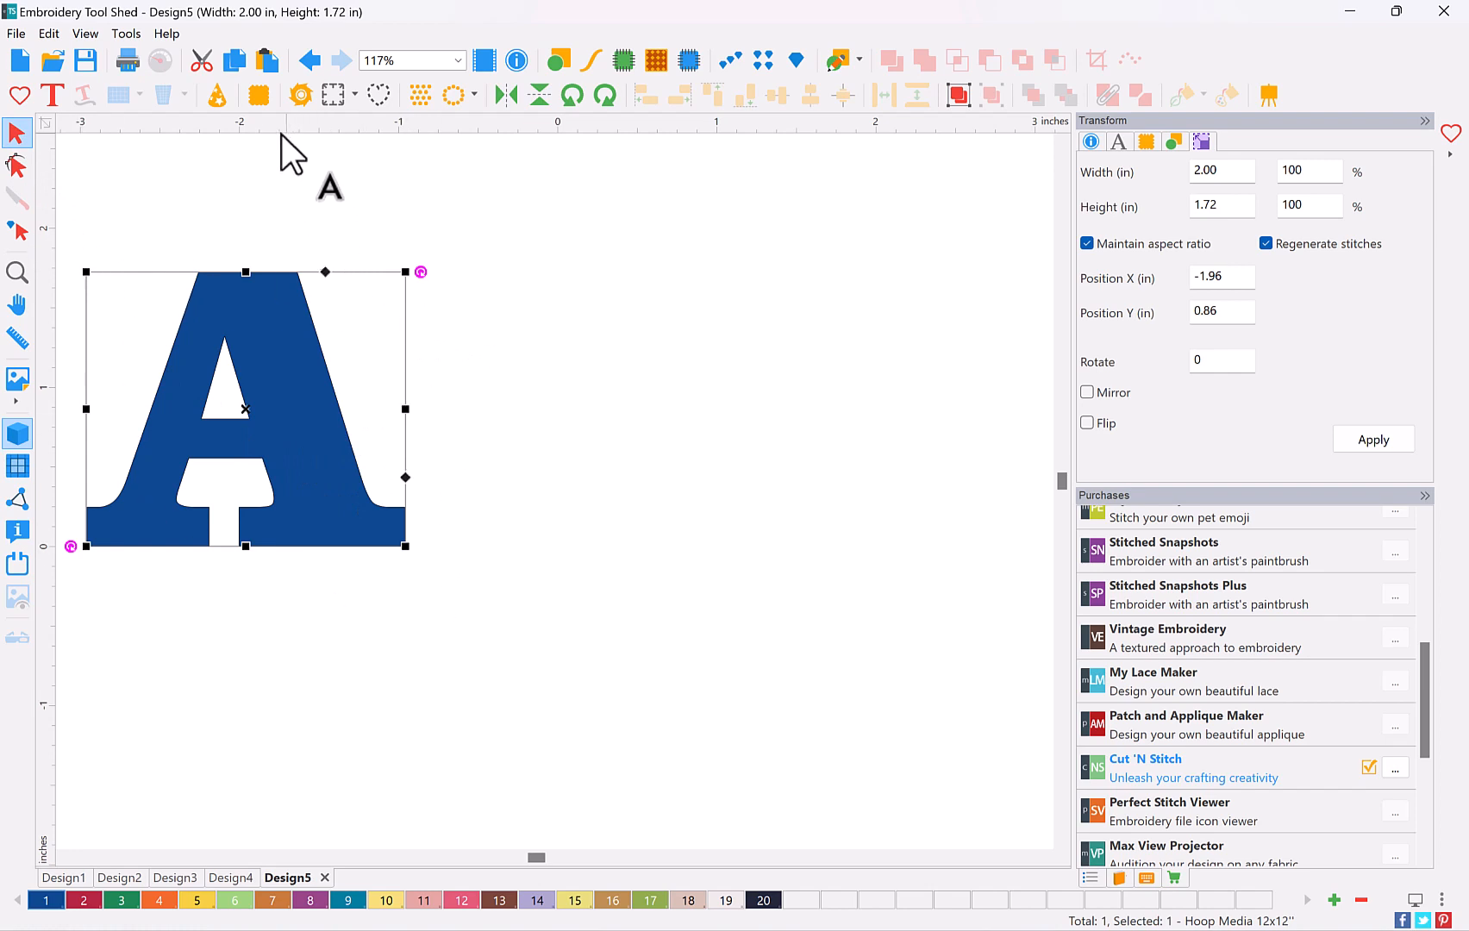
click(242, 61)
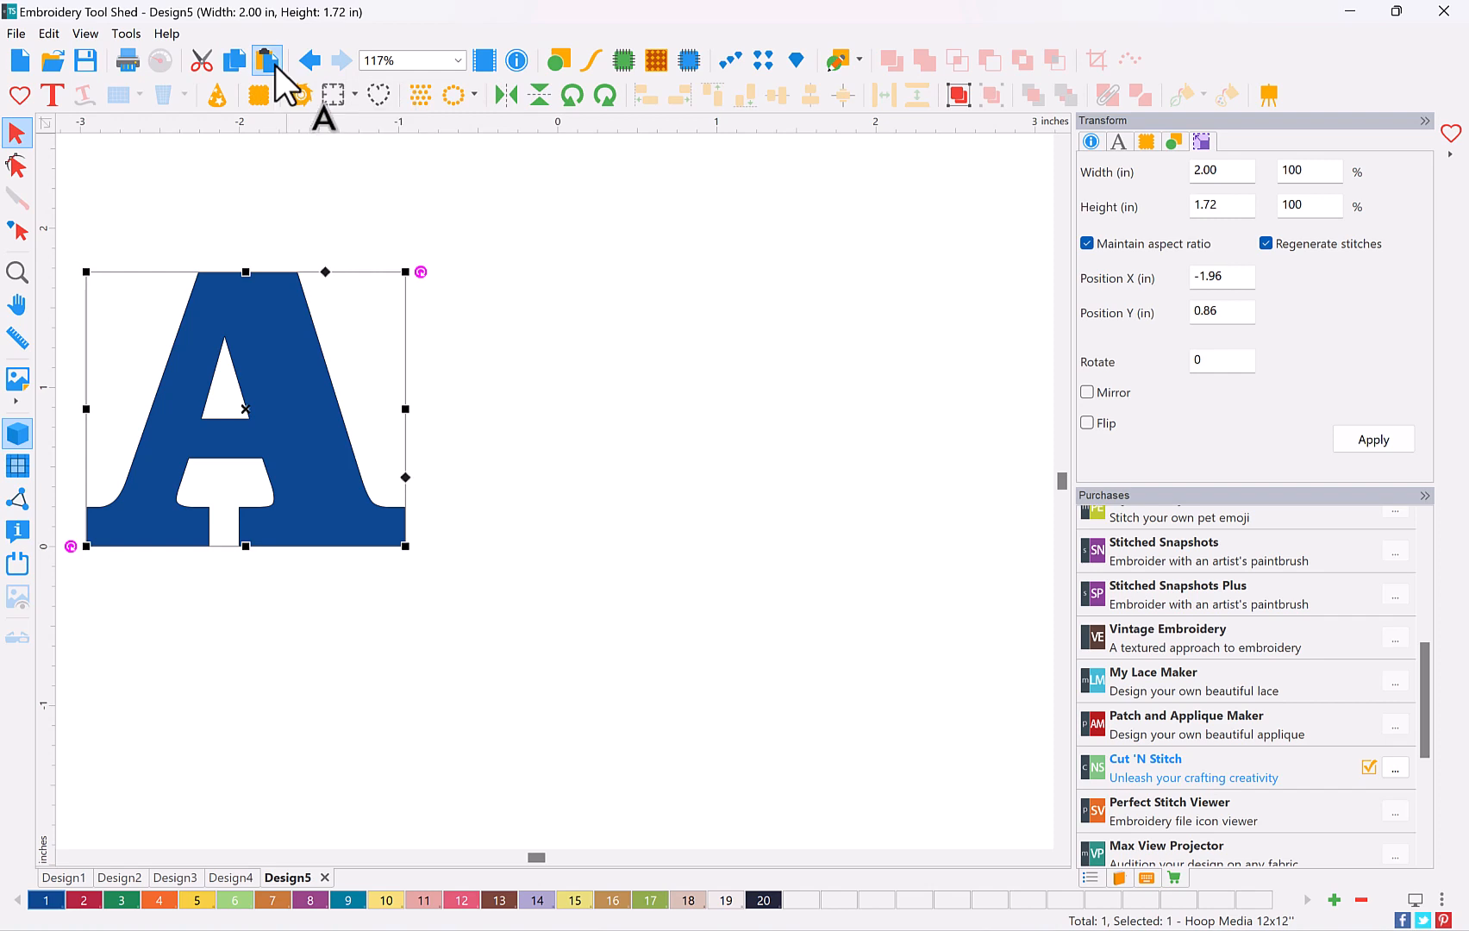
click(267, 60)
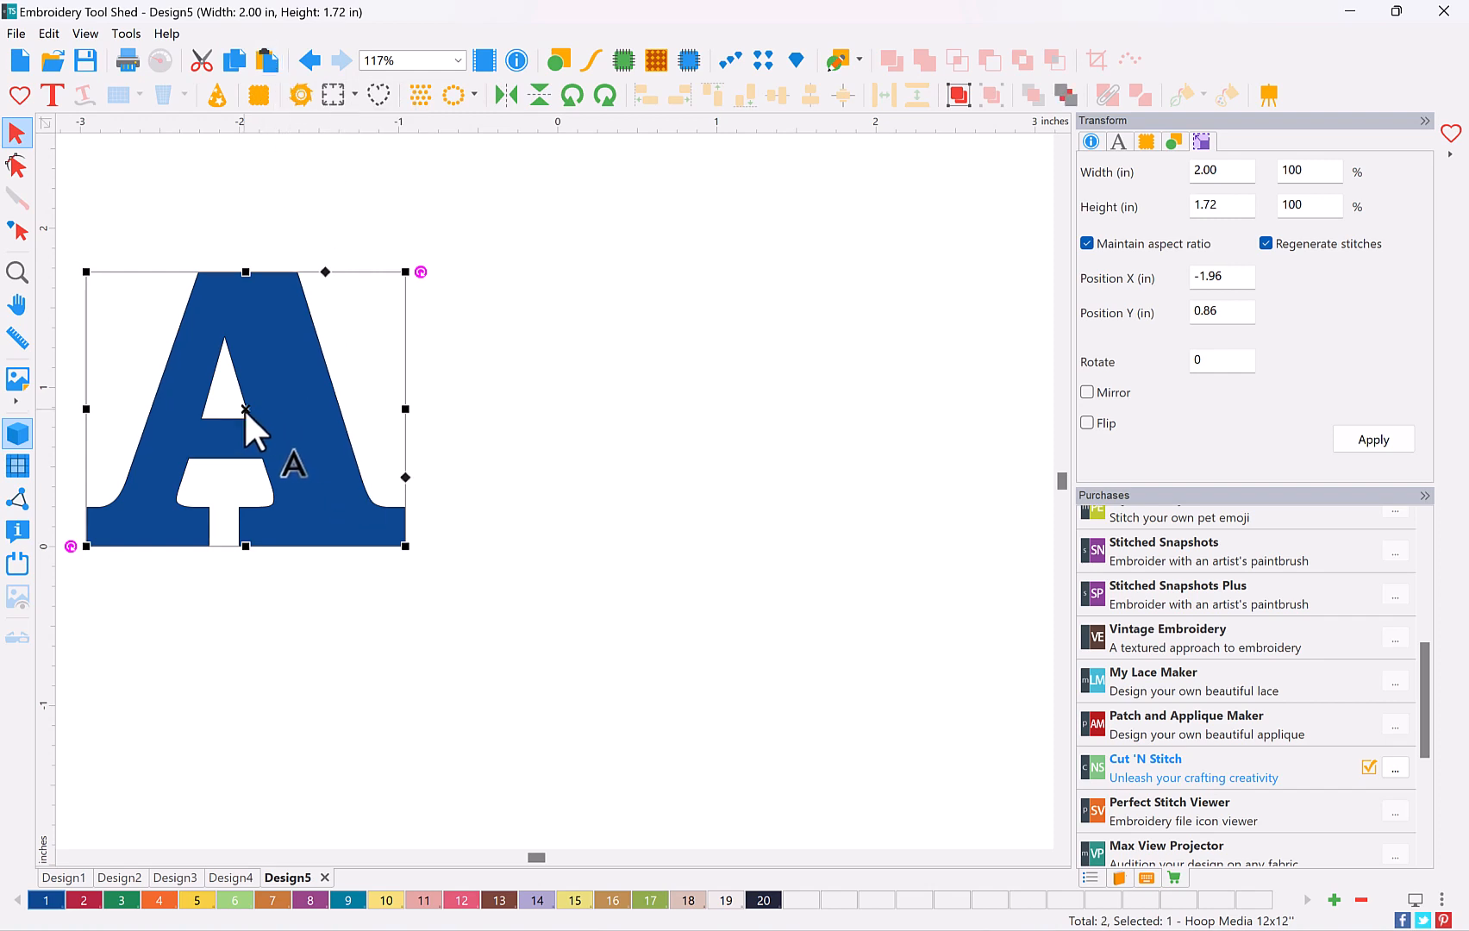
drag(244, 408, 609, 408)
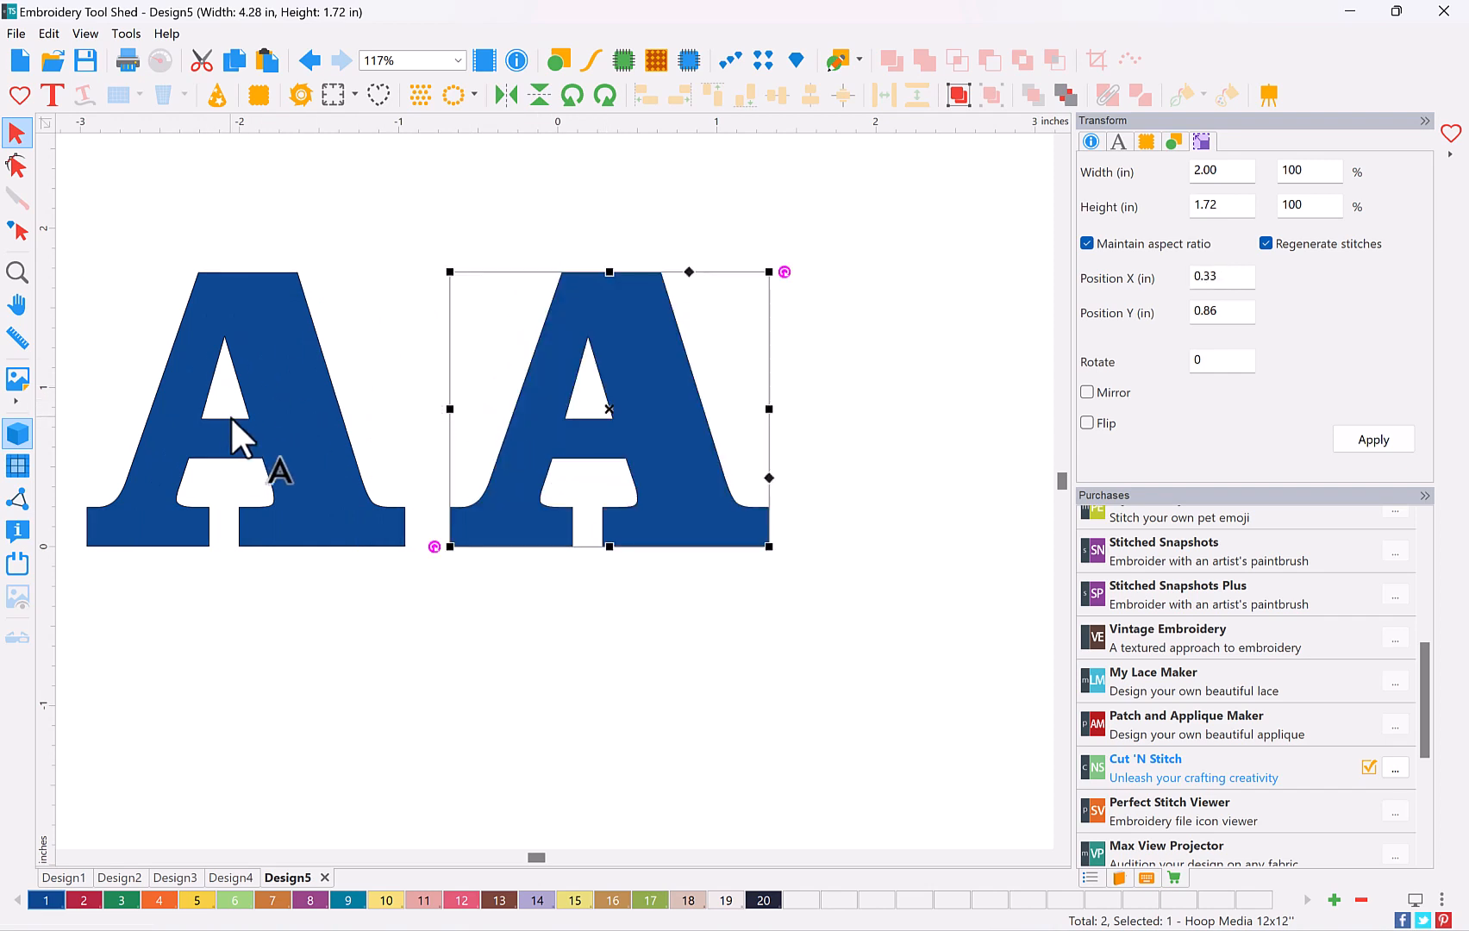
click(270, 62)
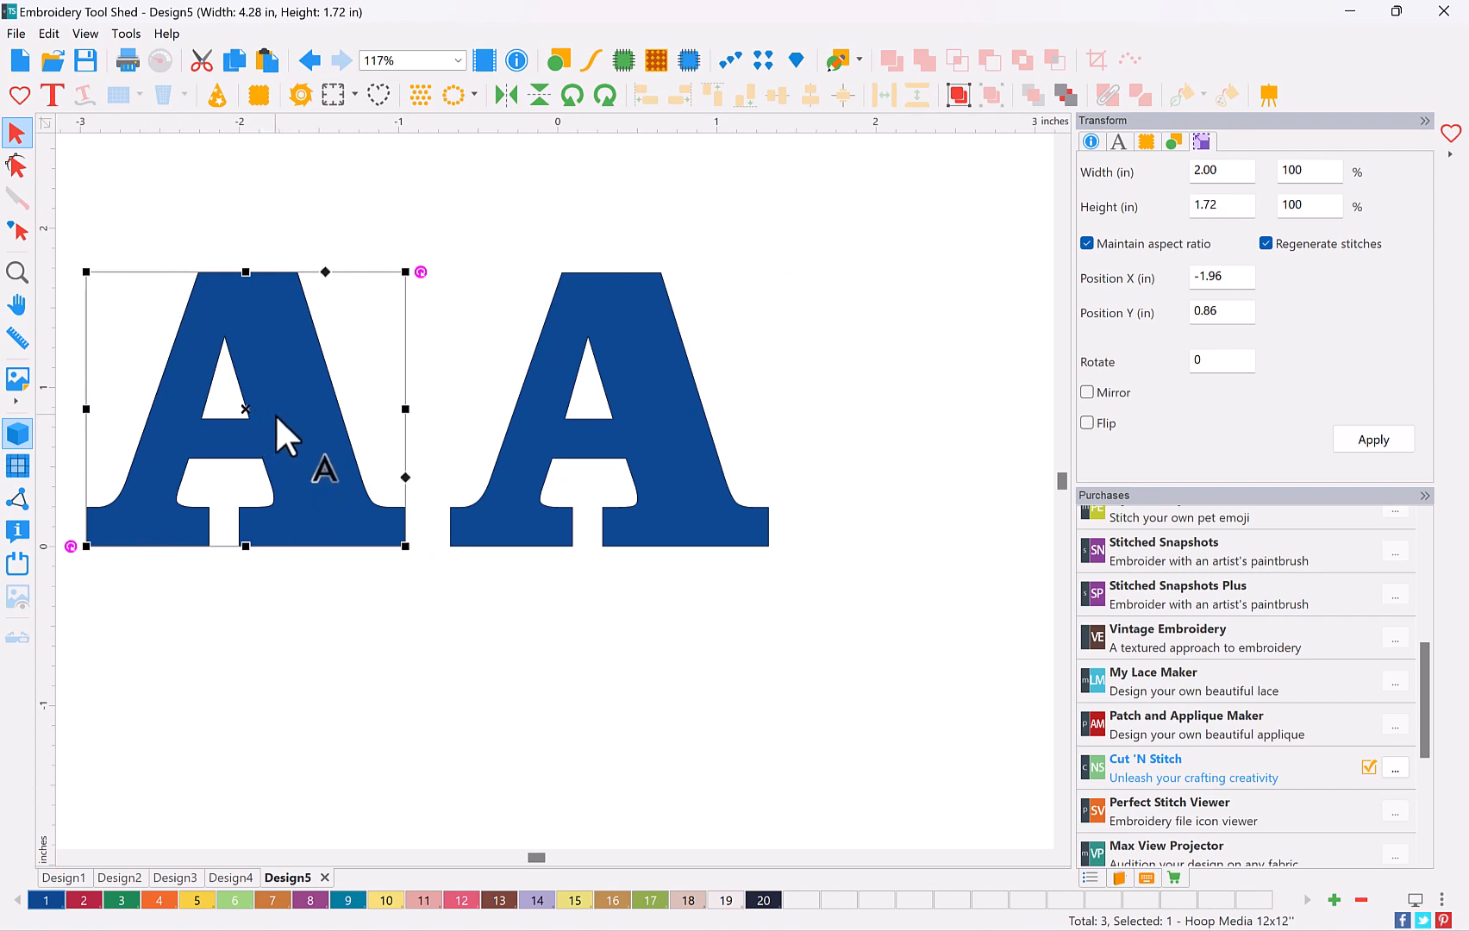
drag(243, 408, 962, 412)
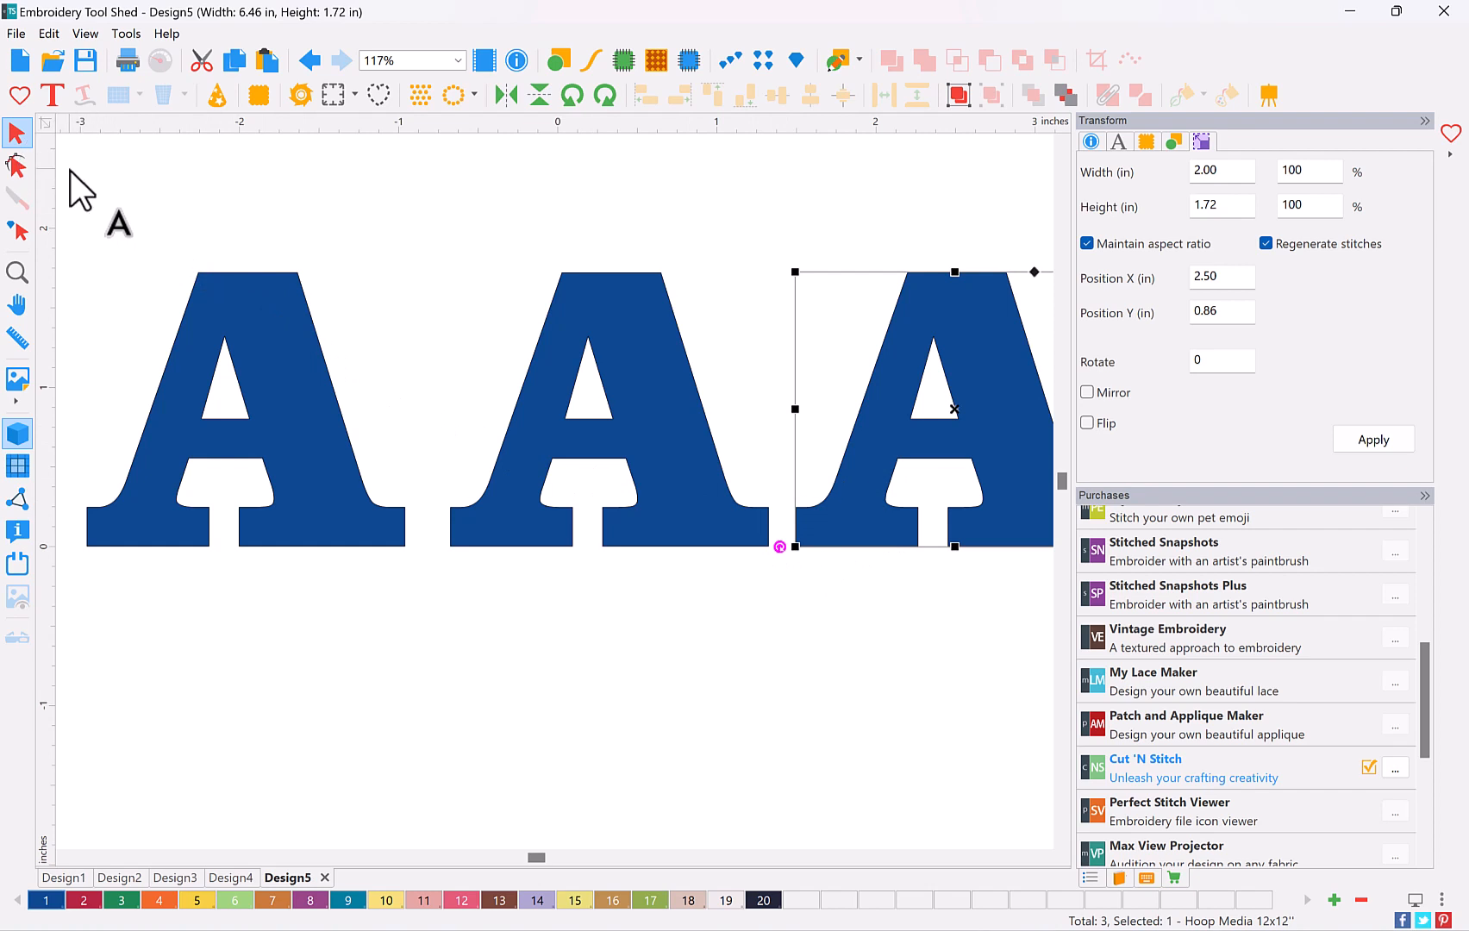
Space the three letter A objects evenly in the horizontal direction
drag(72, 171, 1153, 620)
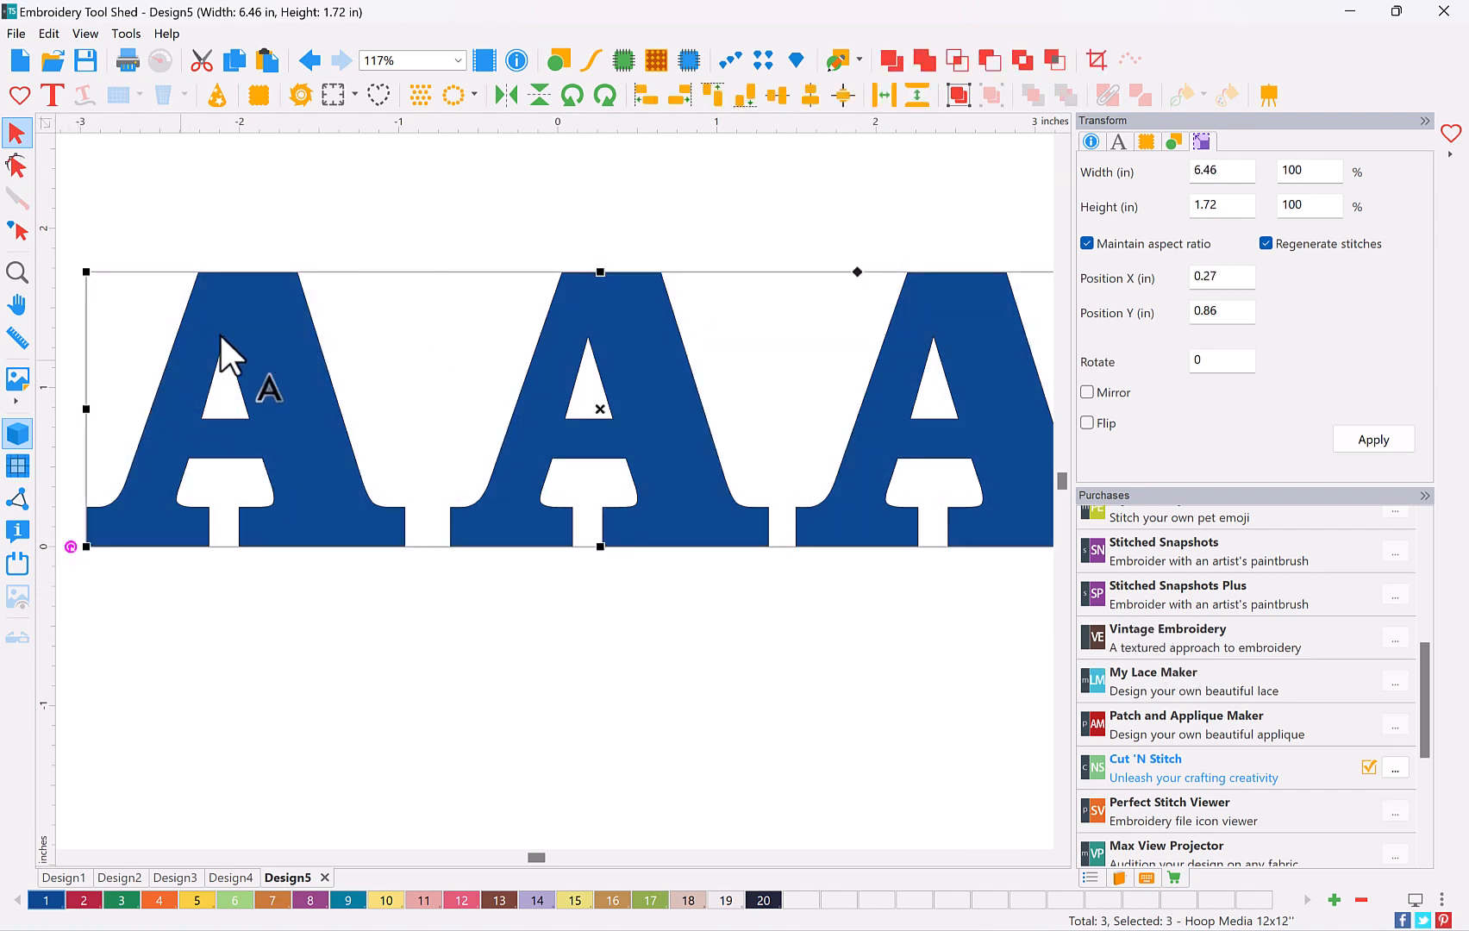
click(879, 98)
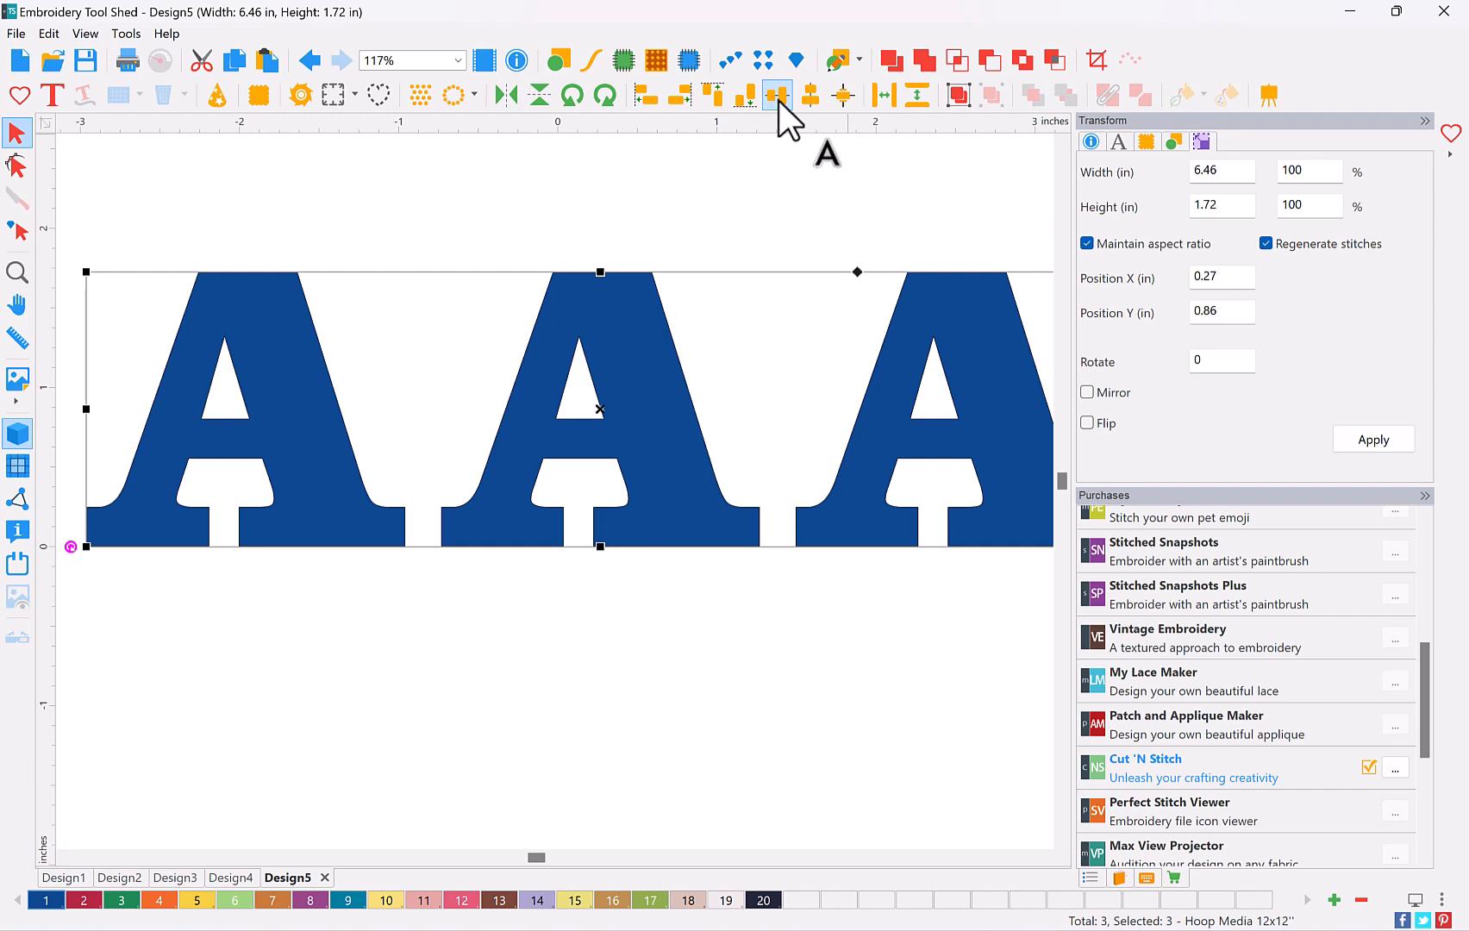
click(16, 274)
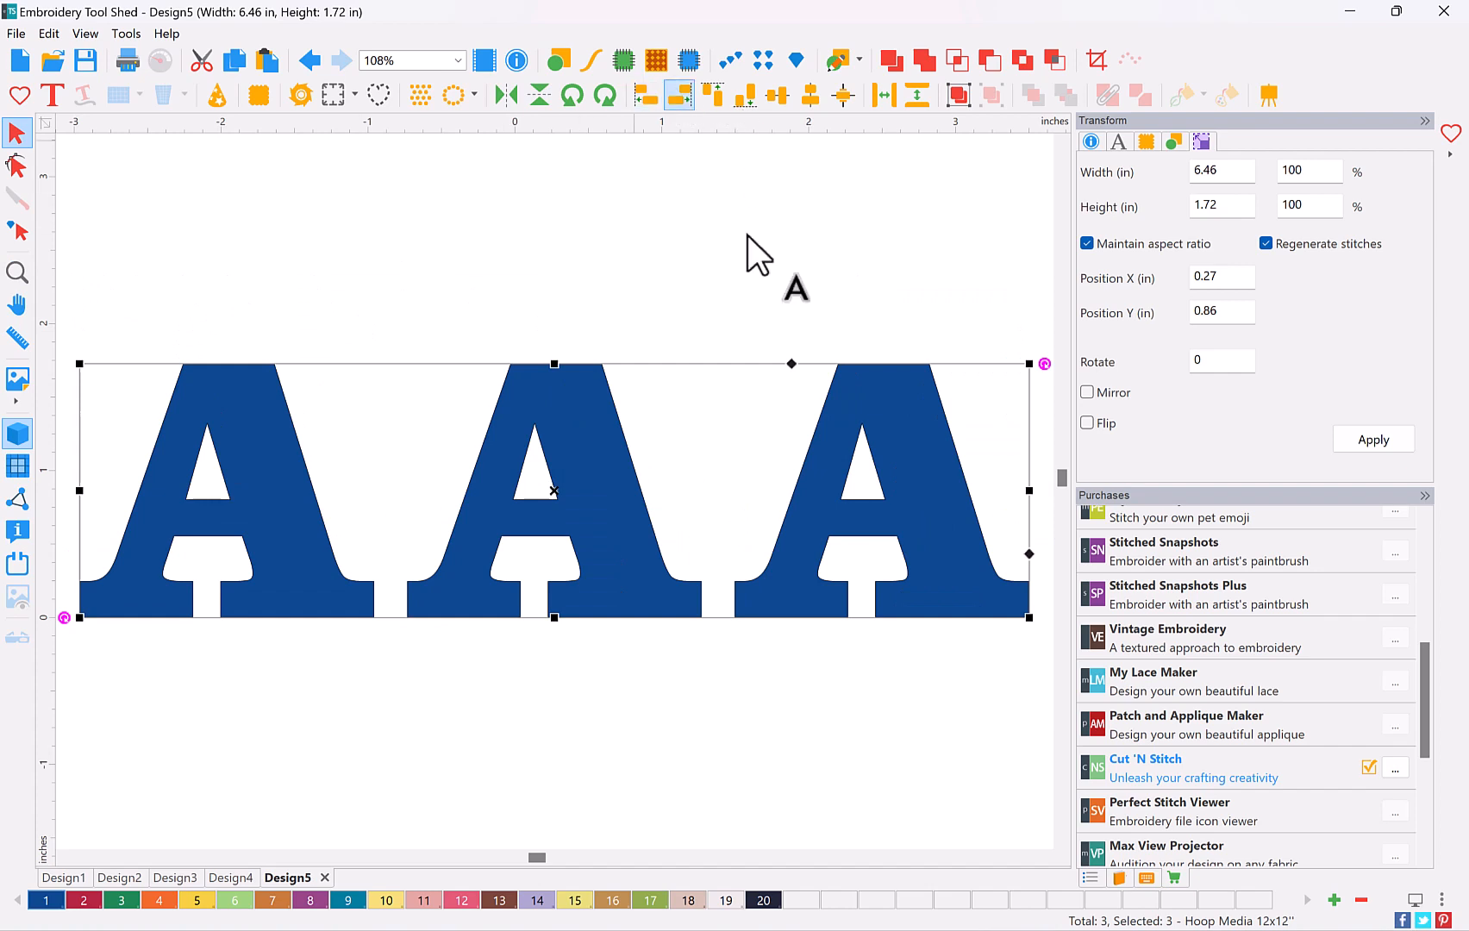
click(667, 739)
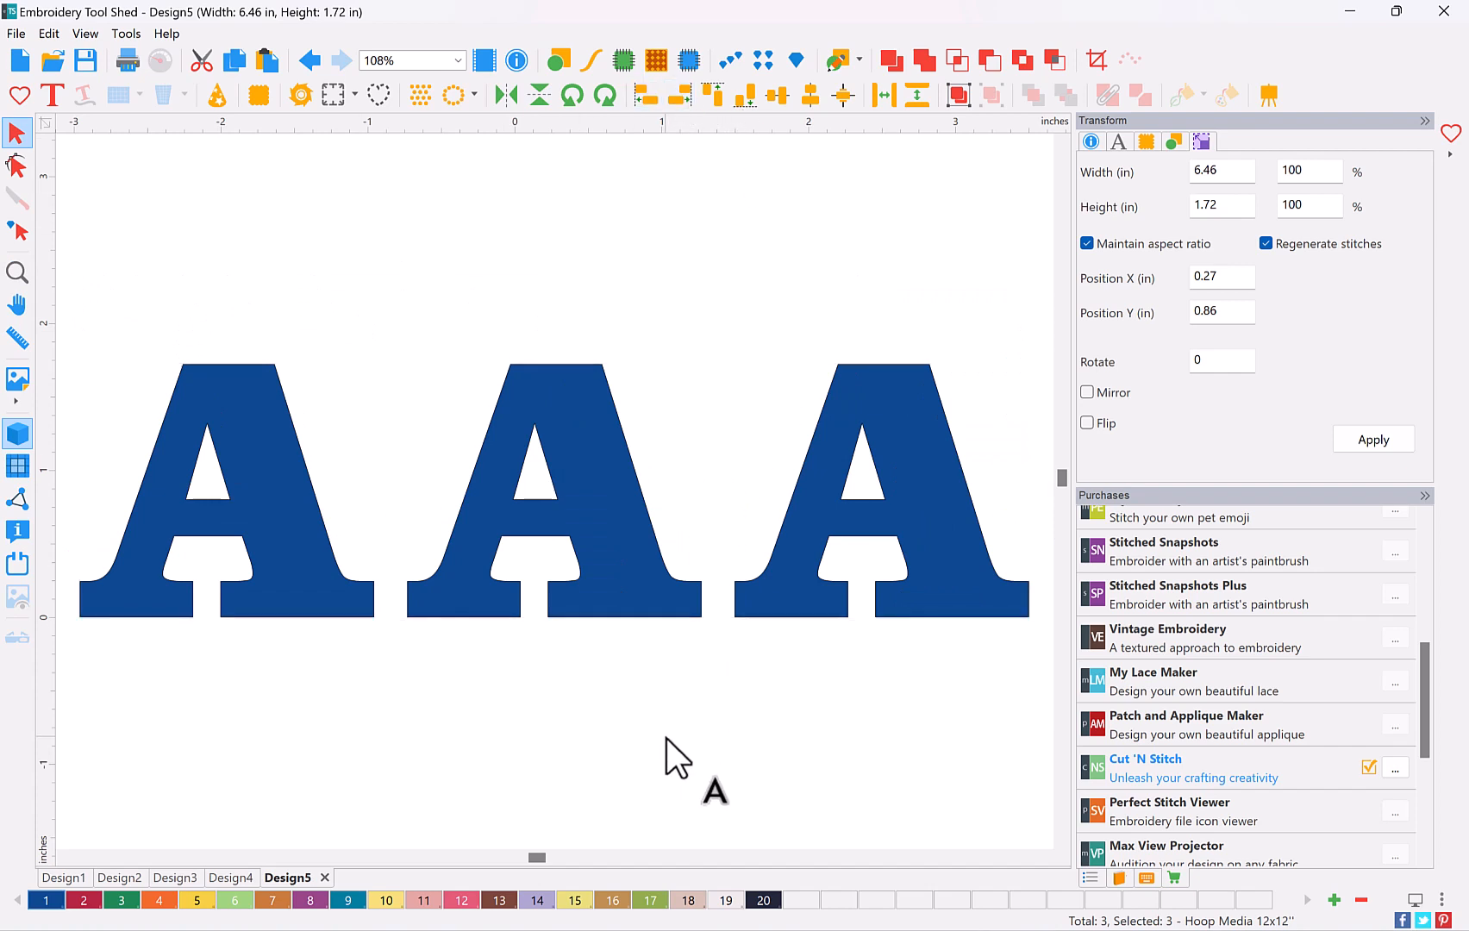
Change the middle letter A to B
click(616, 543)
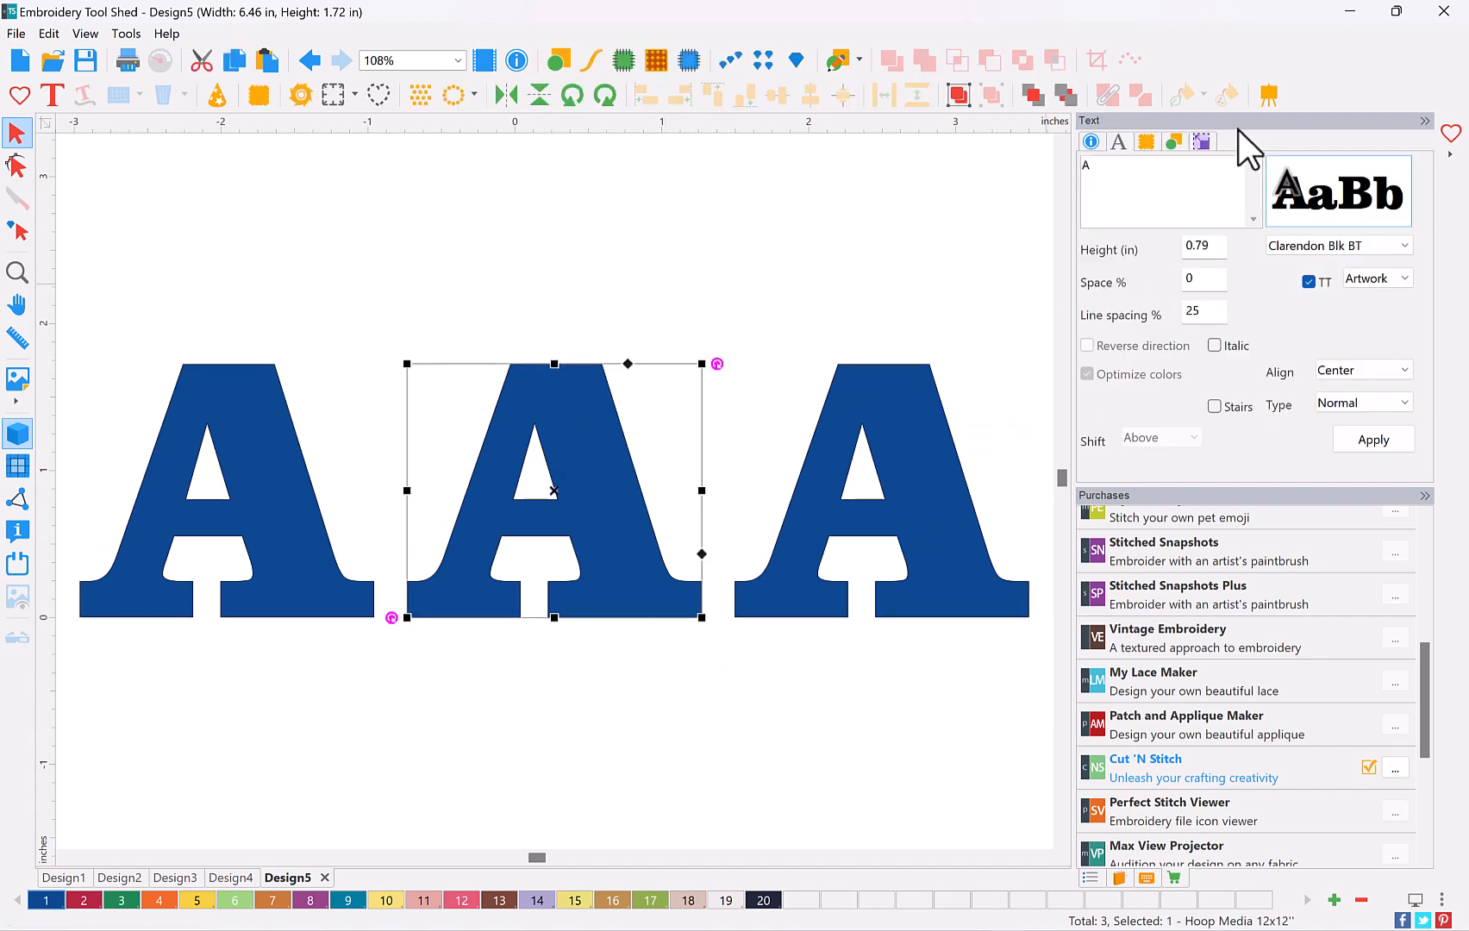
text(B)
click(1380, 449)
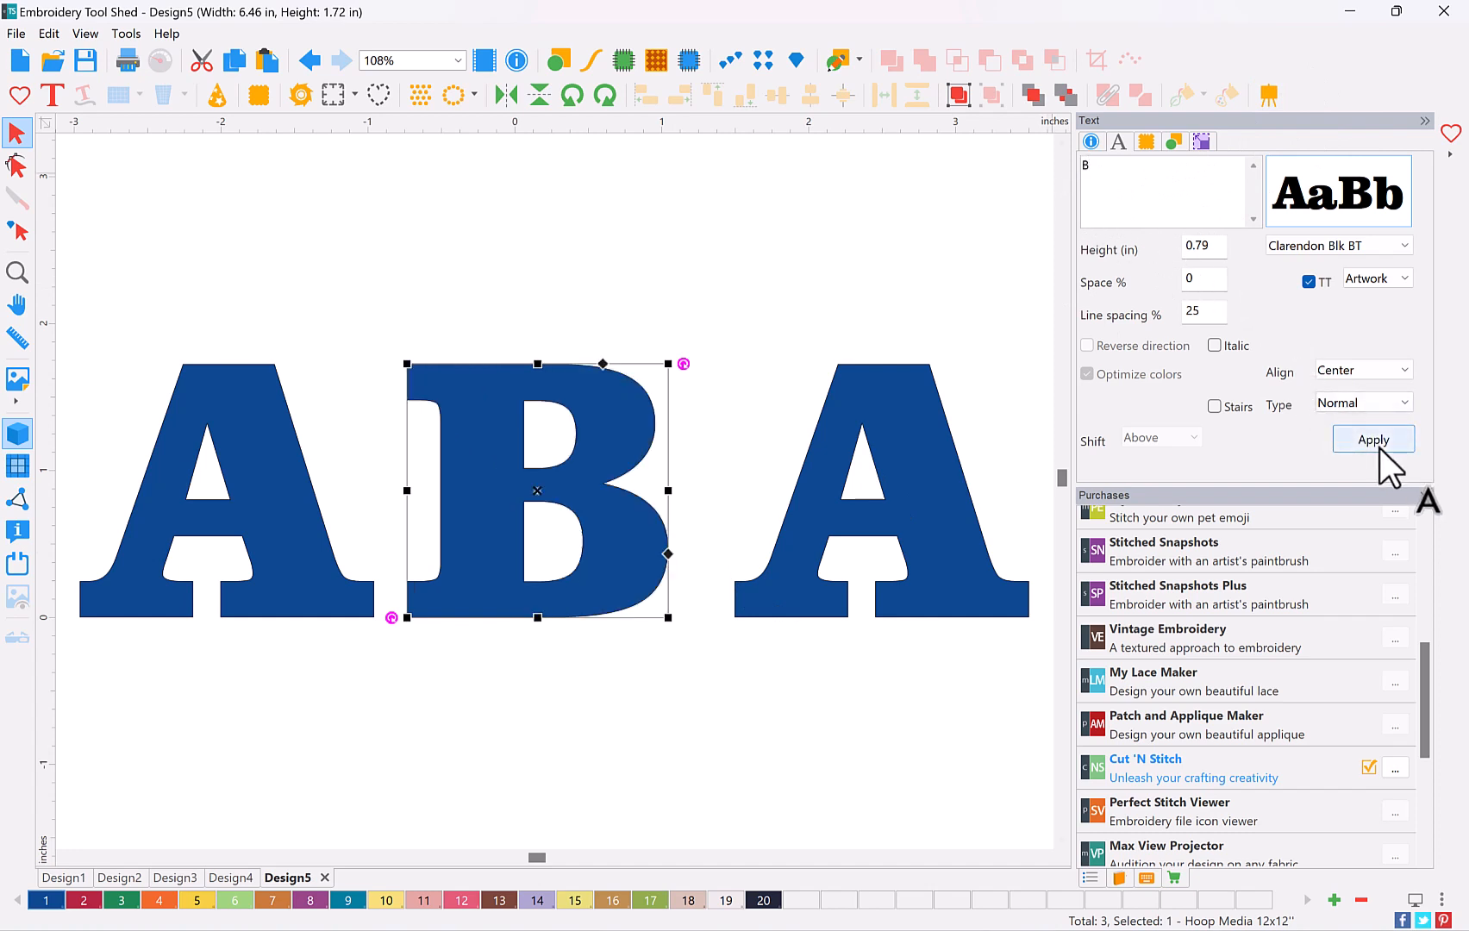
Change the last letter A in the row to C
click(919, 454)
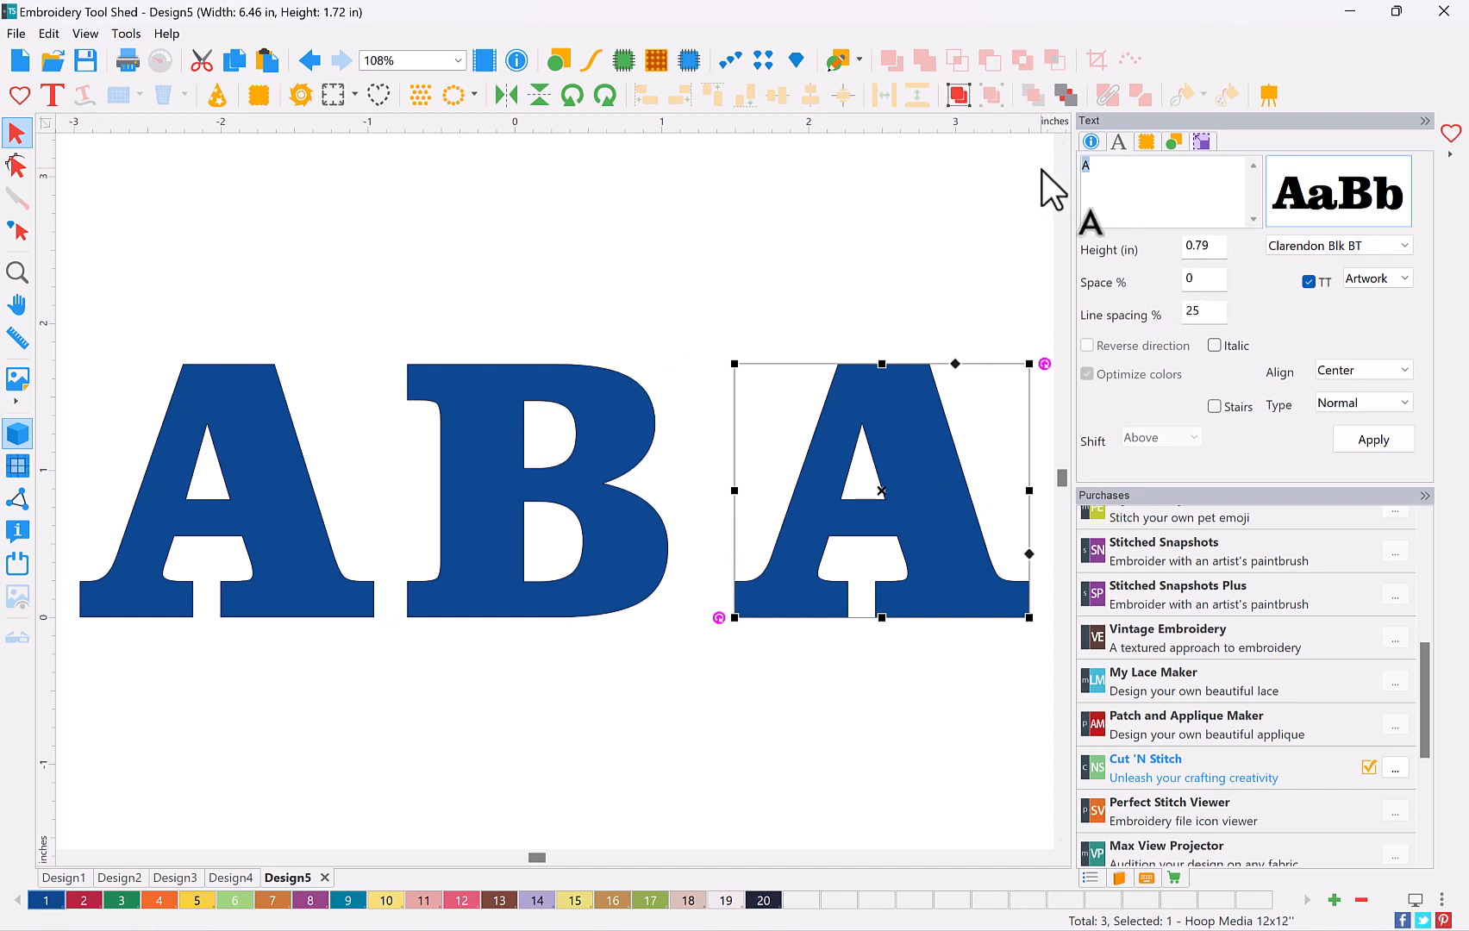
text(C)
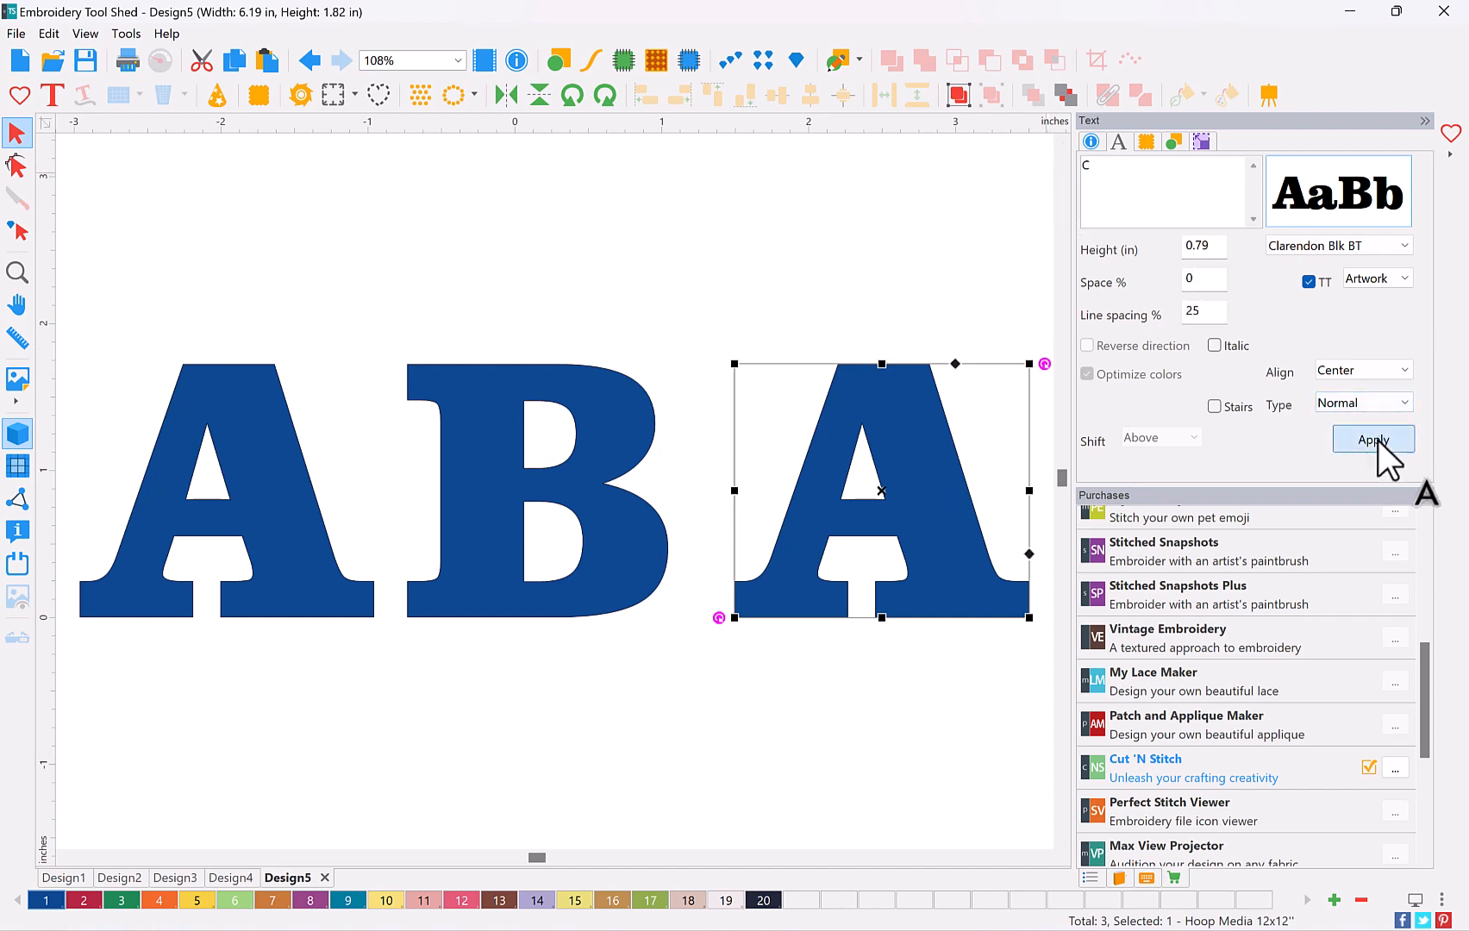
click(1379, 439)
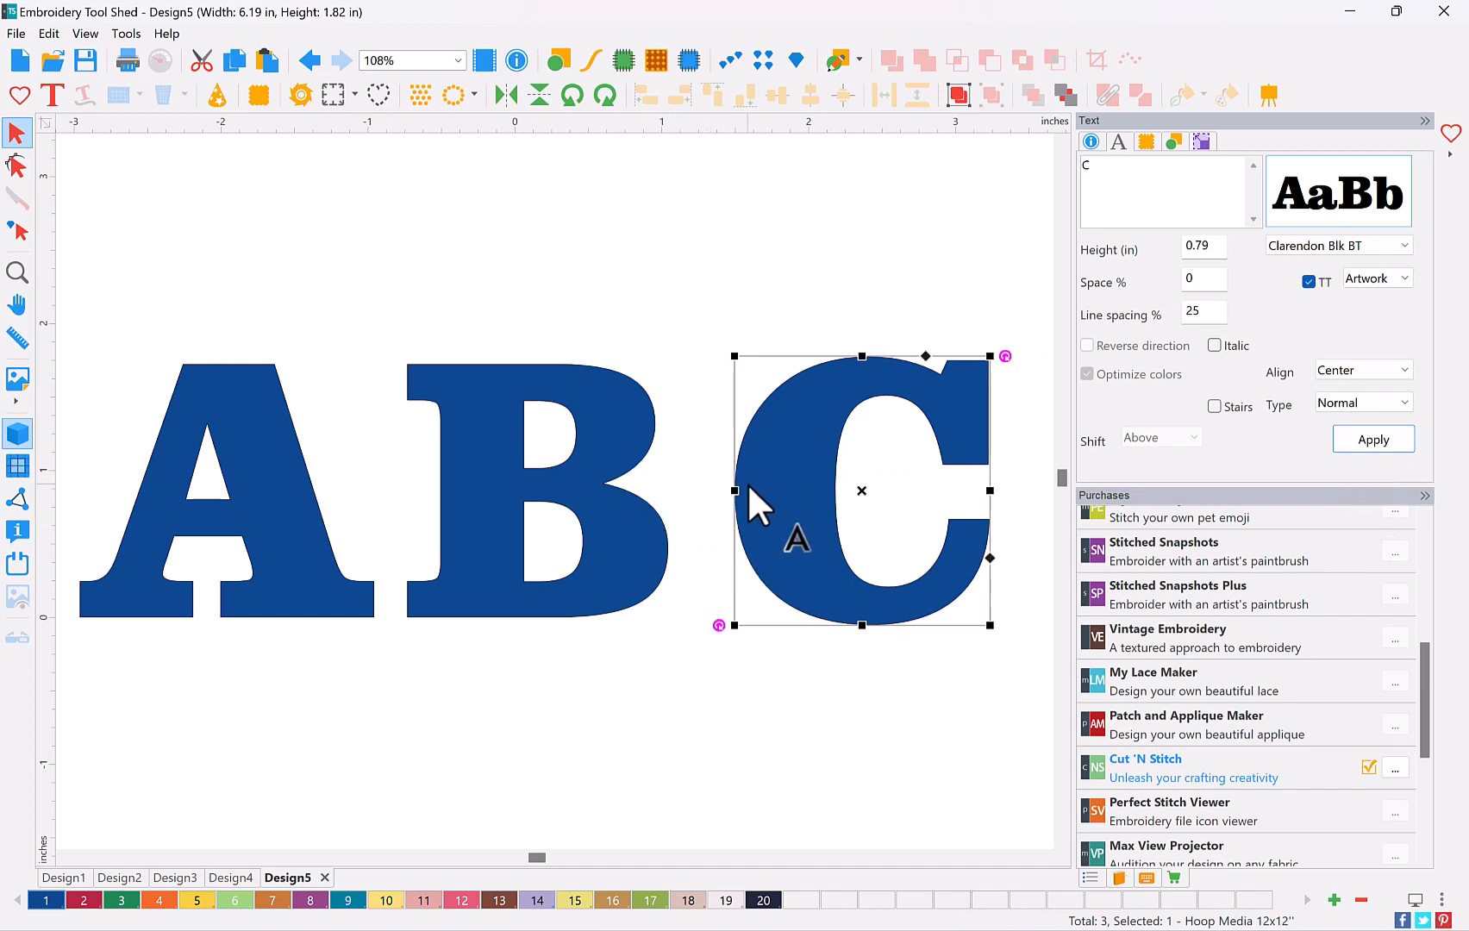
click(359, 303)
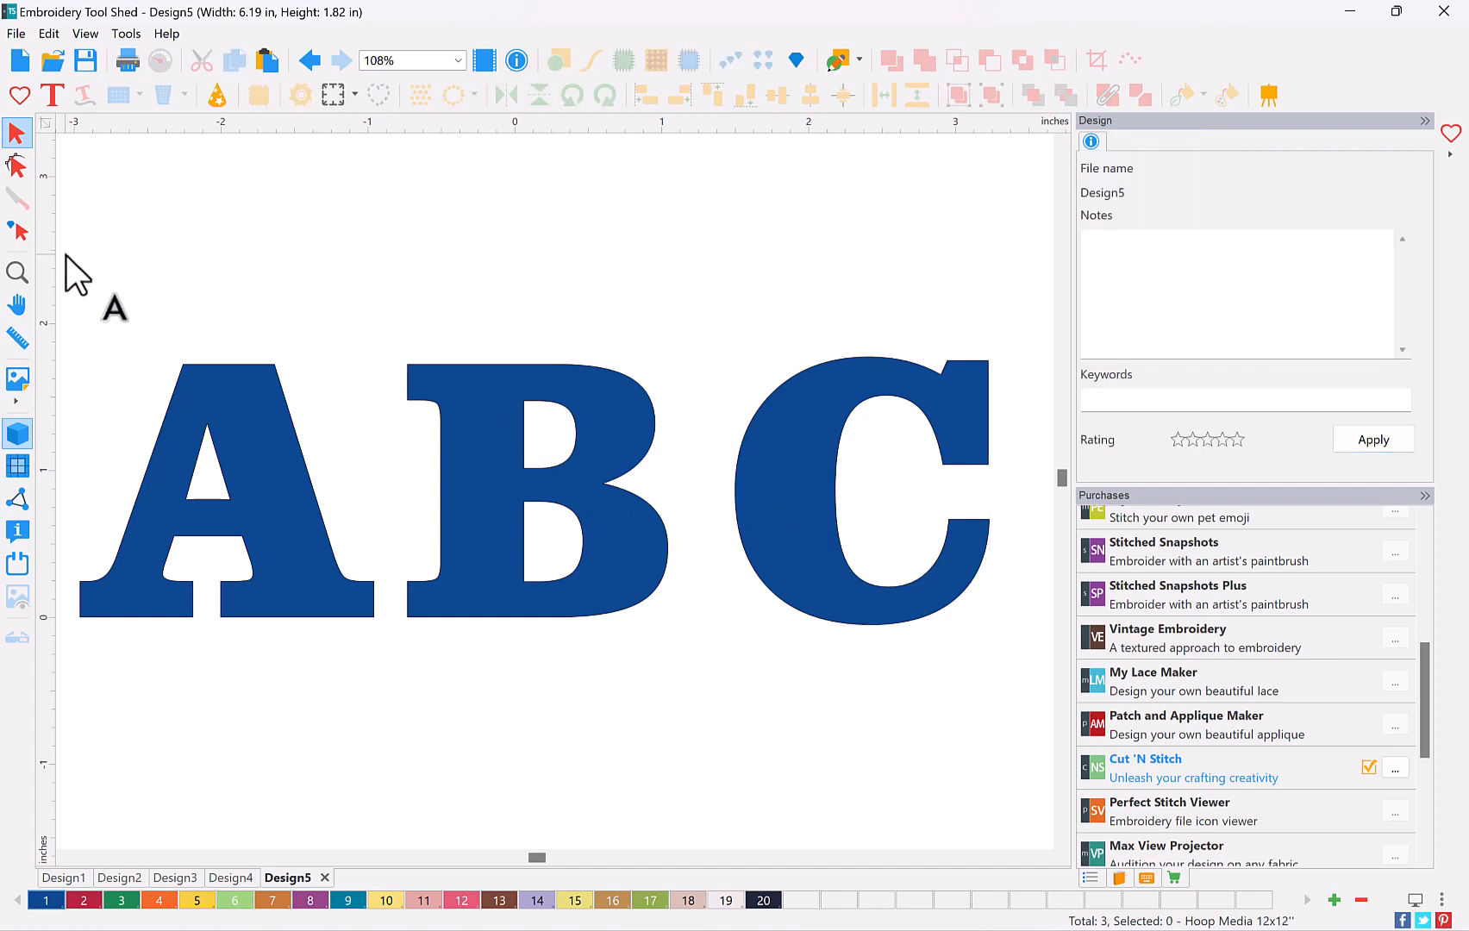
Select the A, B and C together and distribute them evenly in the horizontal direction
drag(65, 249, 1033, 659)
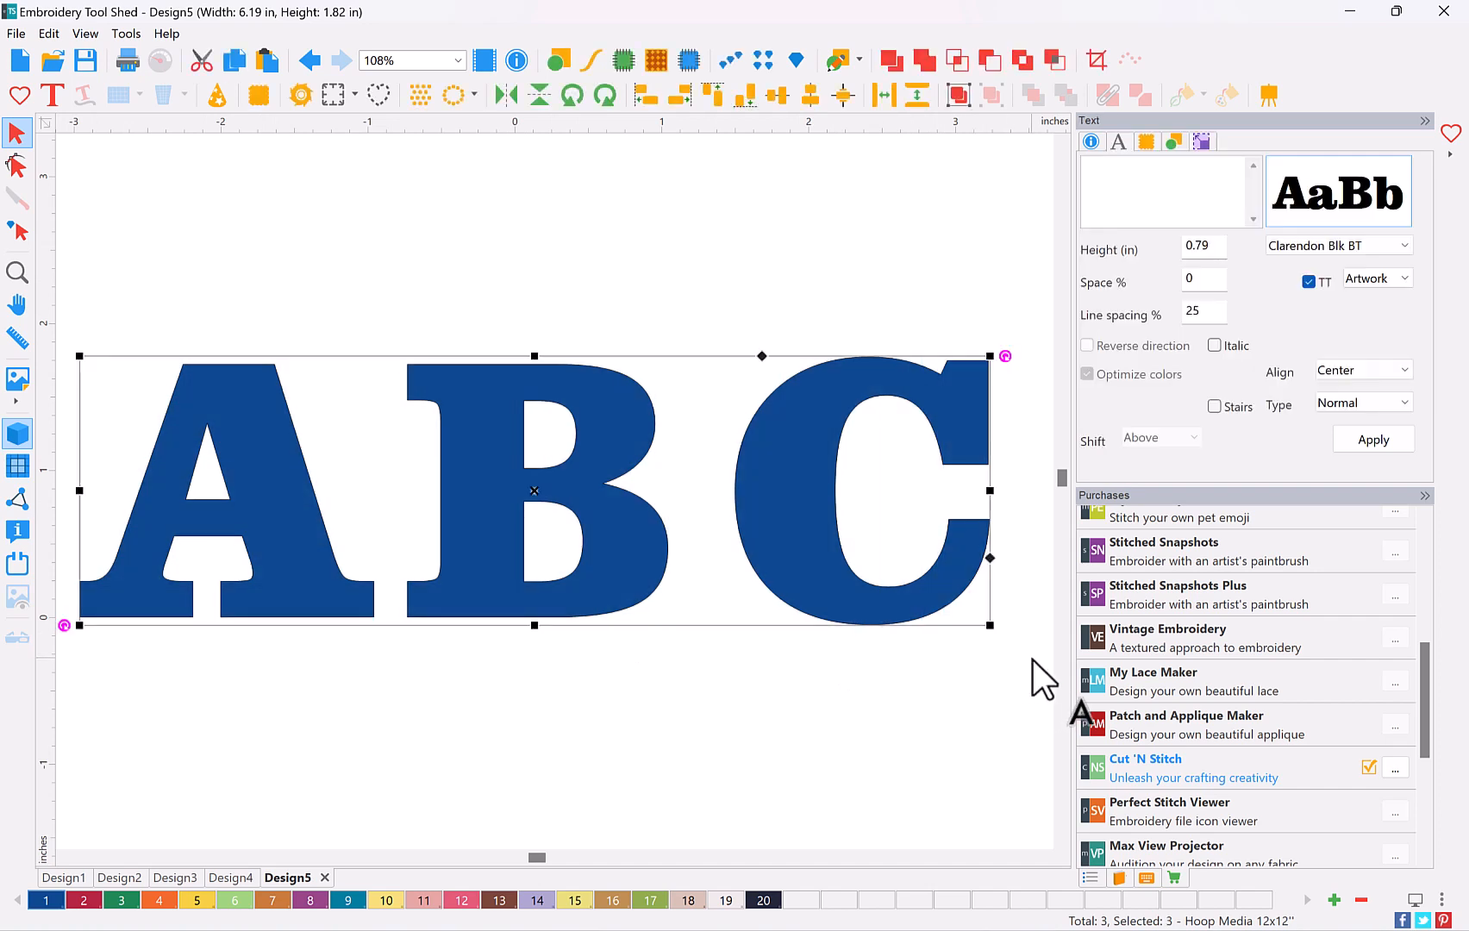
click(882, 104)
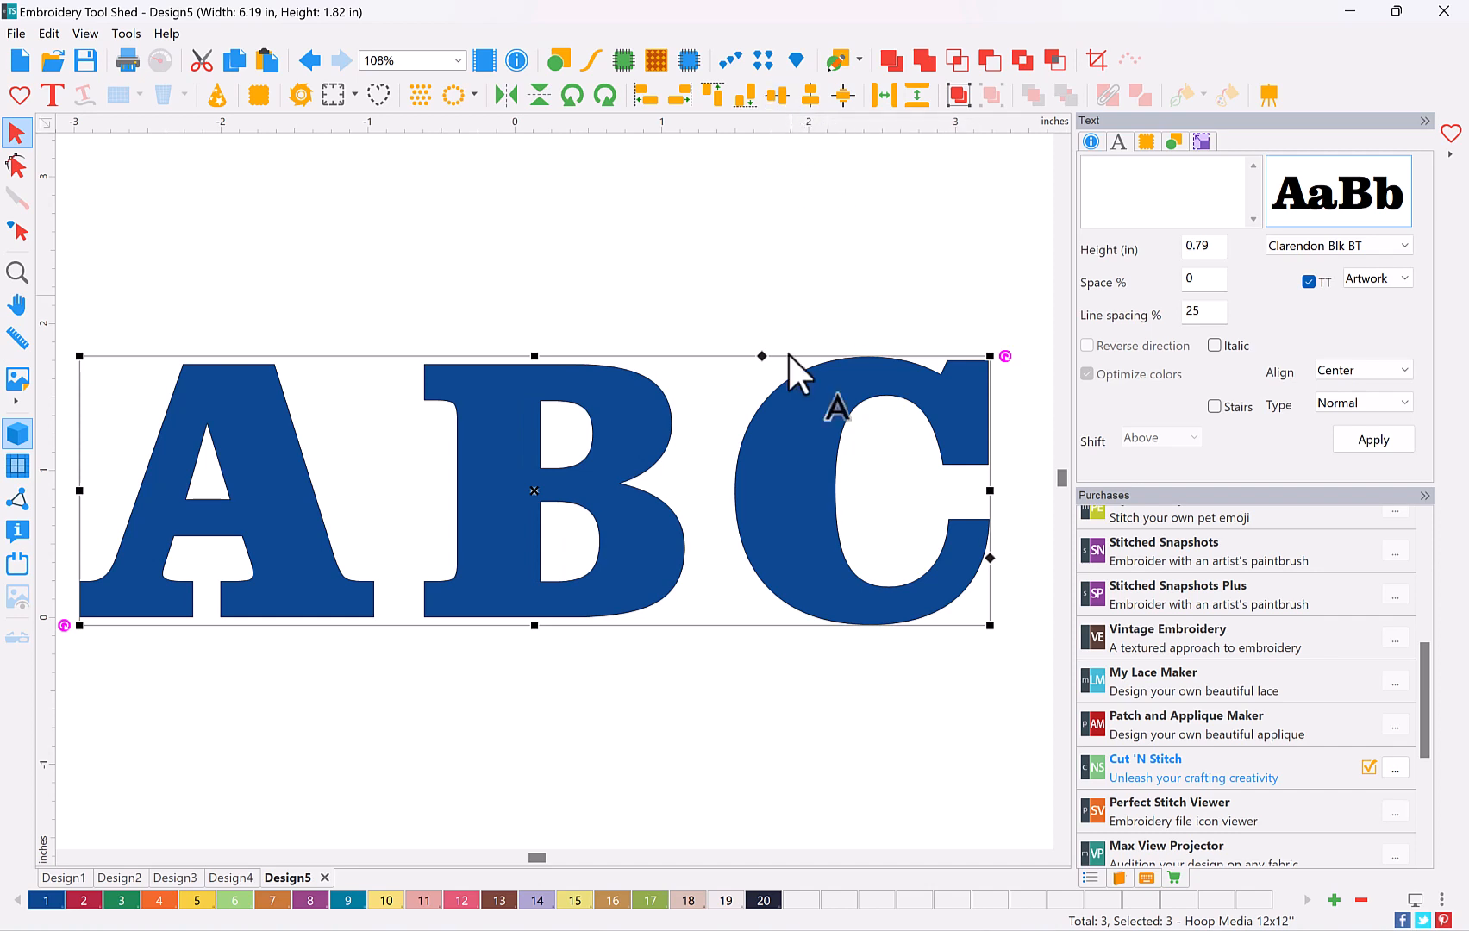
click(692, 679)
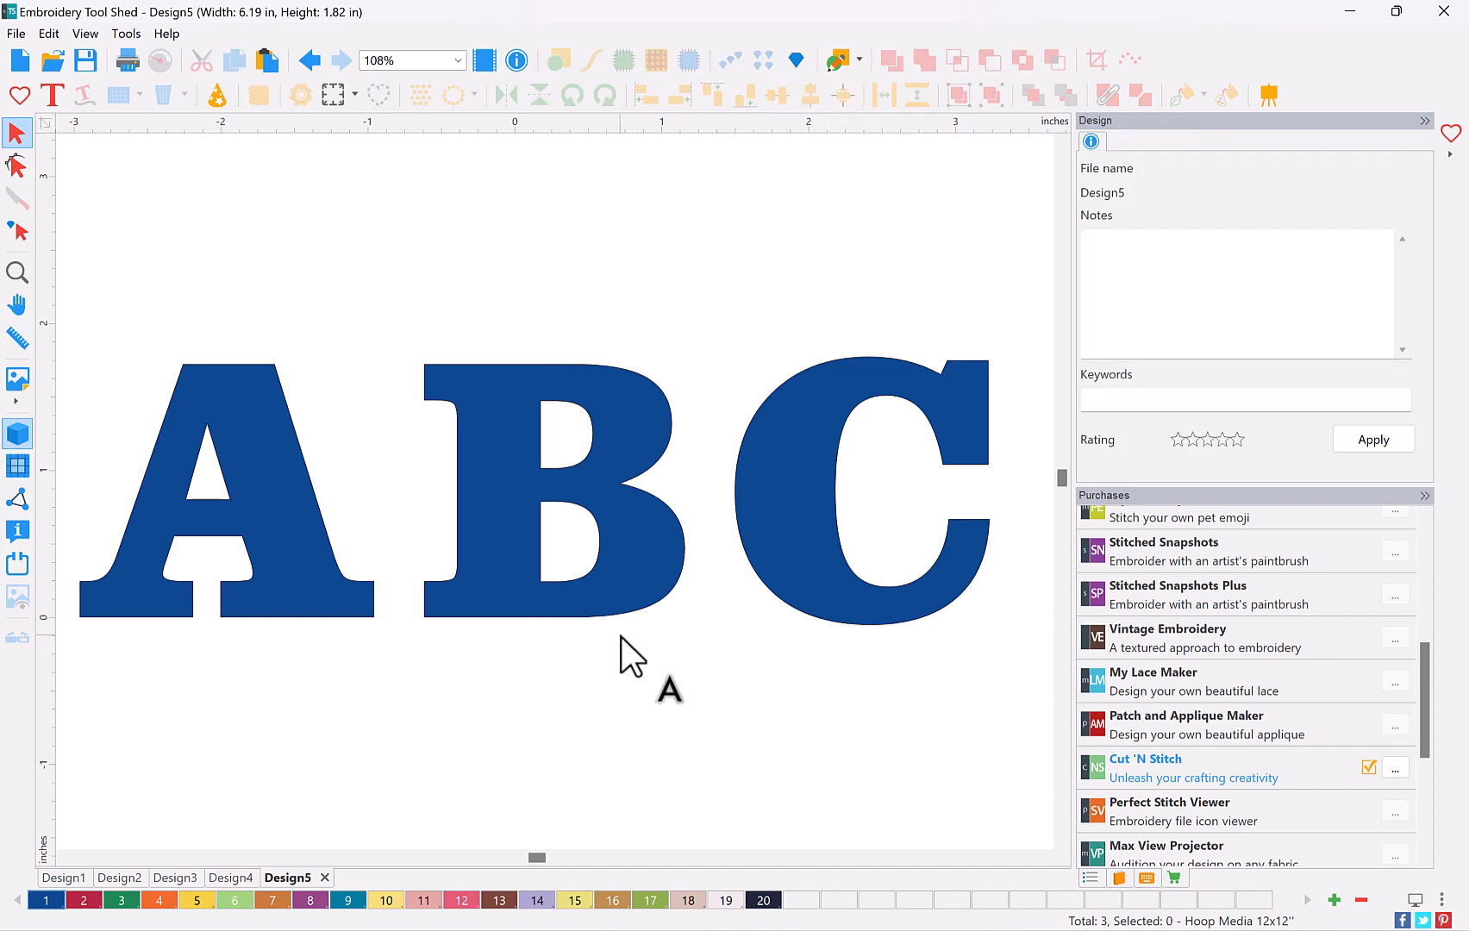
Recolor the B with thread color 2 (Cranberry) and the C with thread color 3 (Christmas Green)
click(588, 606)
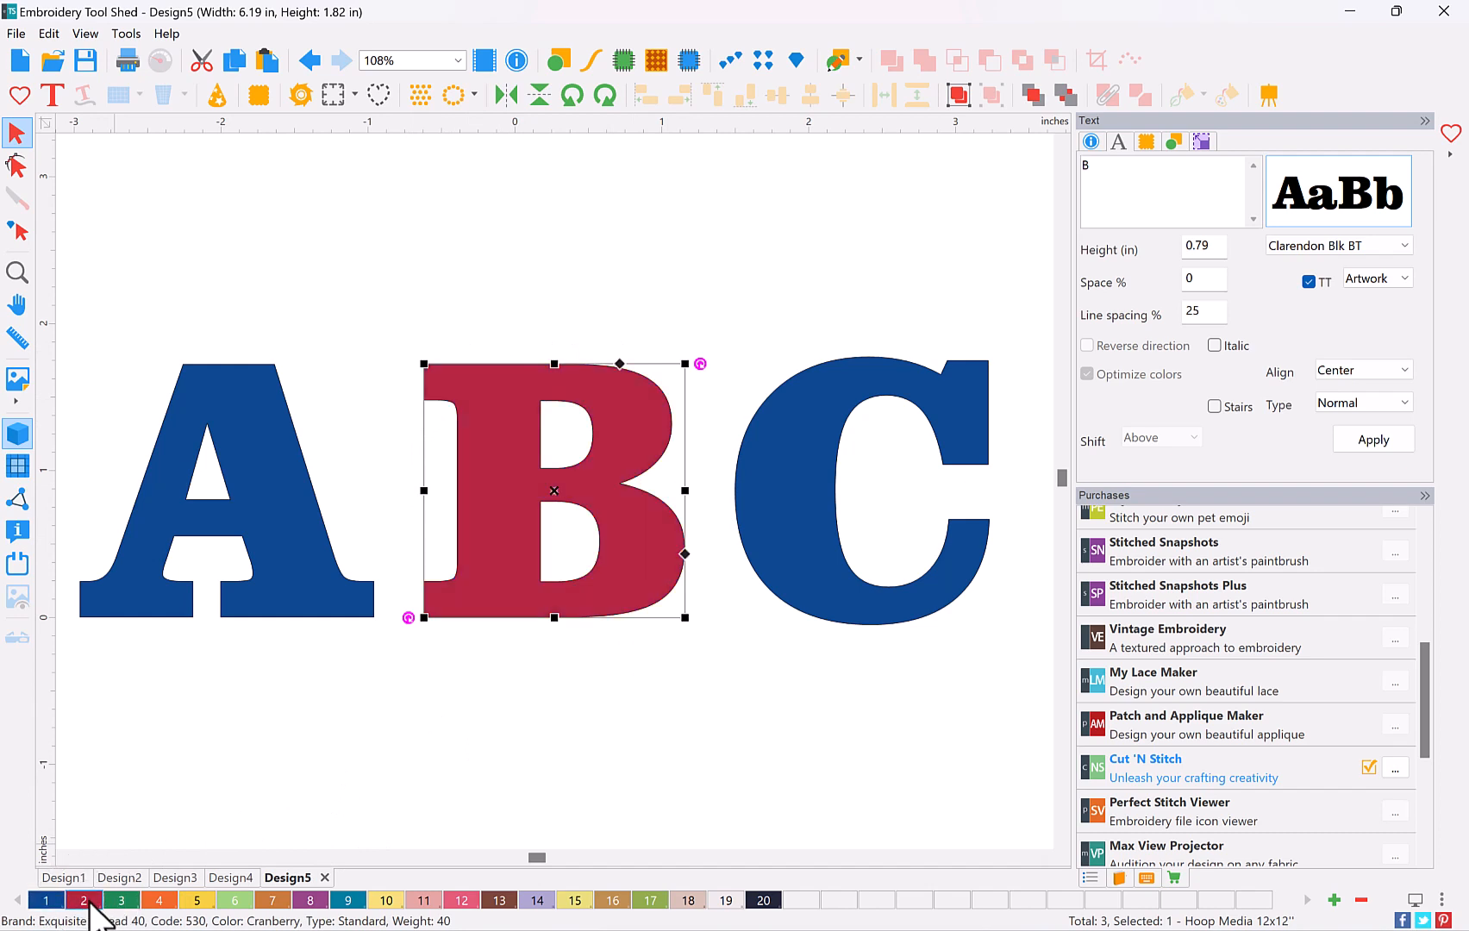
click(824, 513)
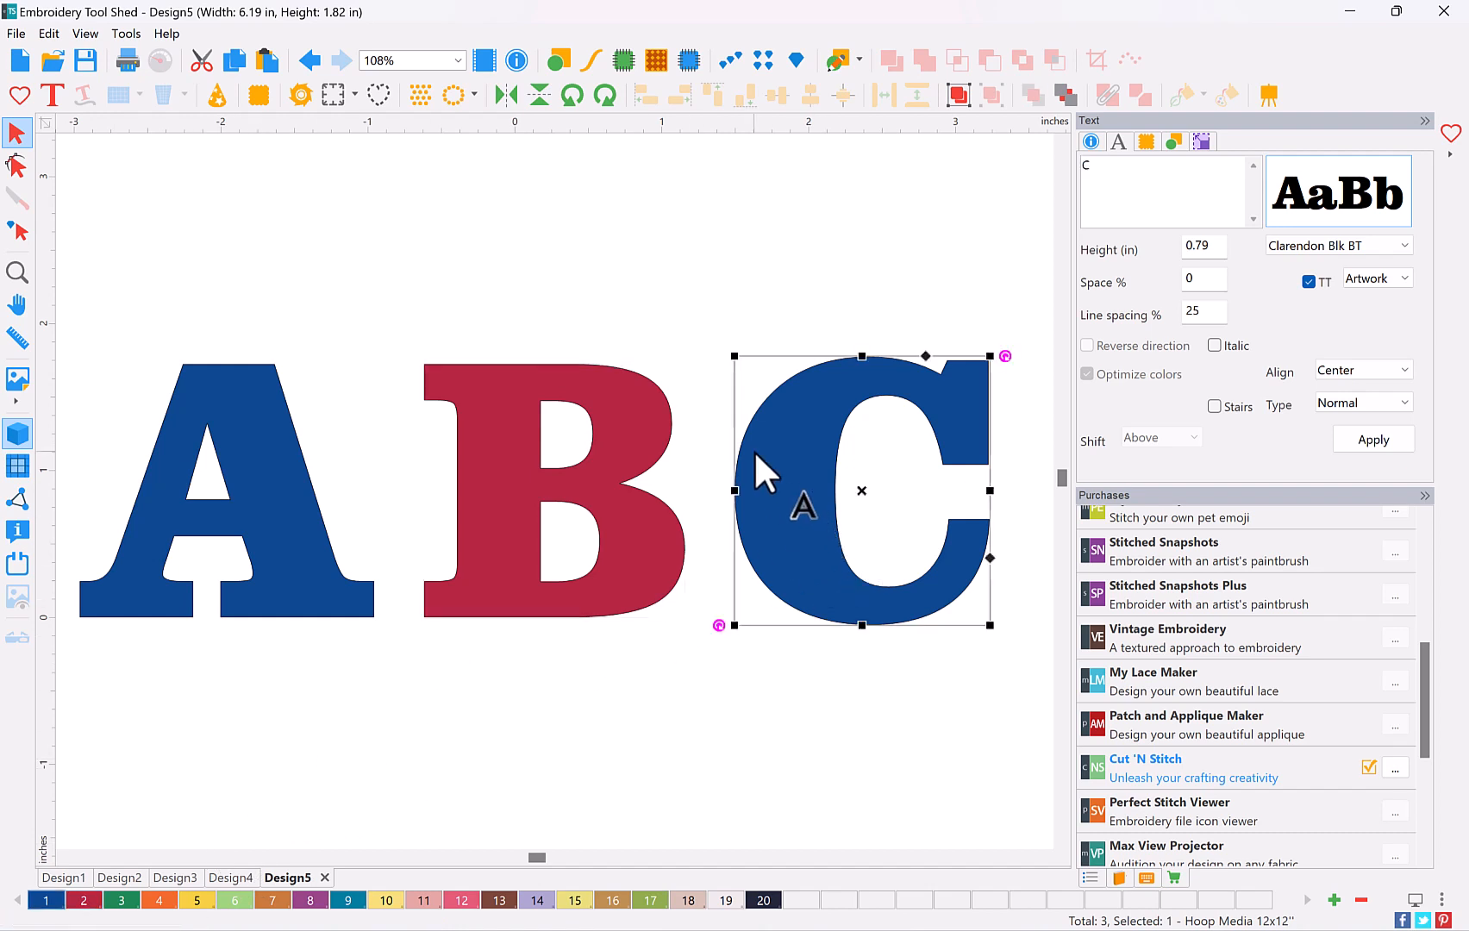
click(121, 899)
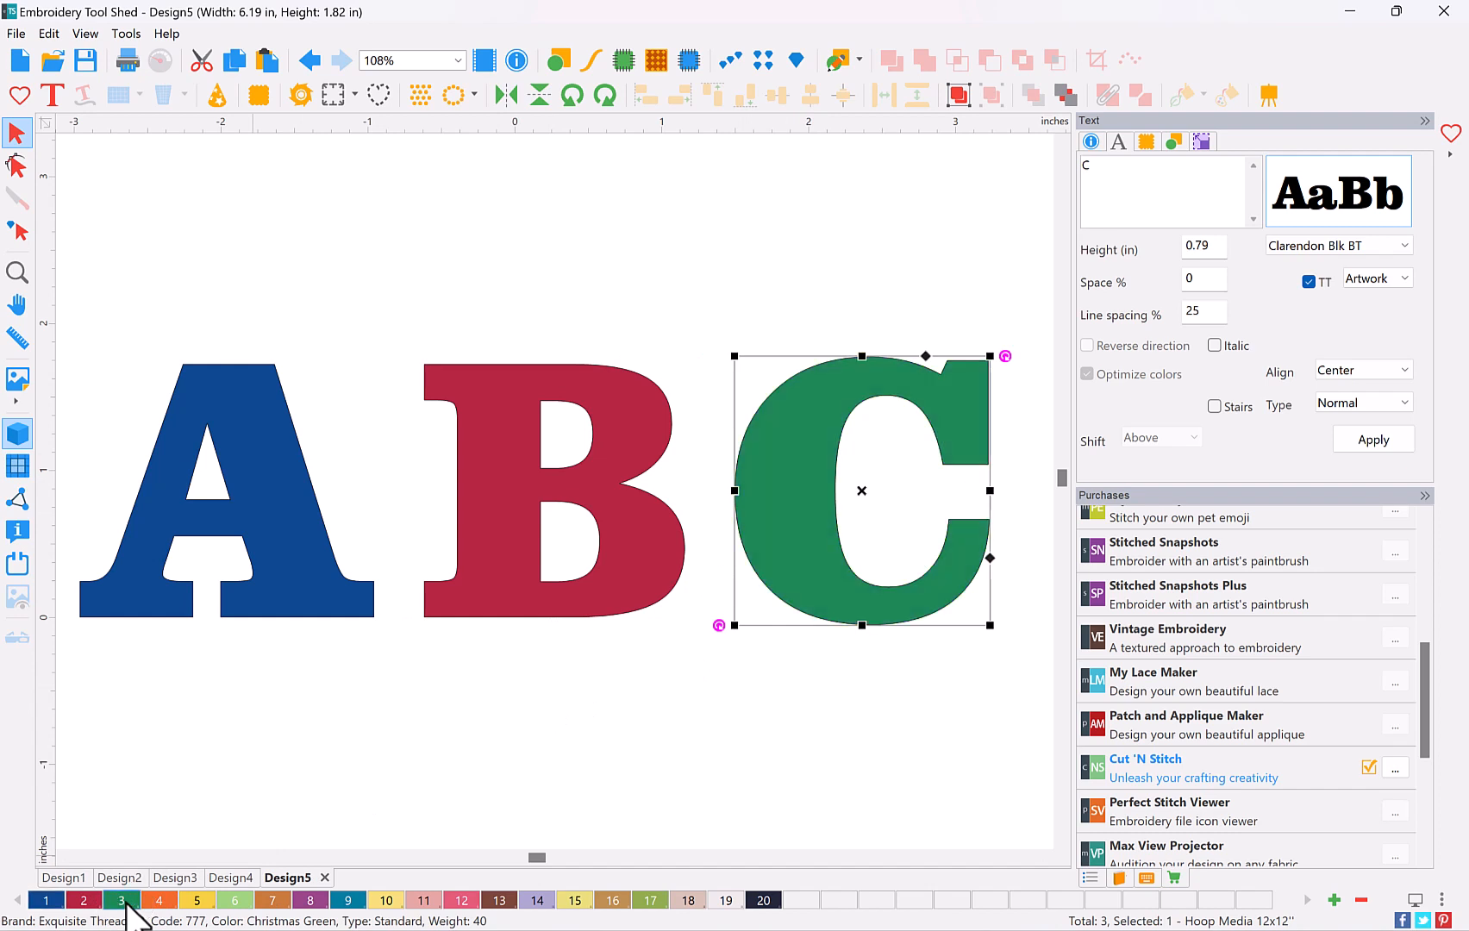
click(353, 707)
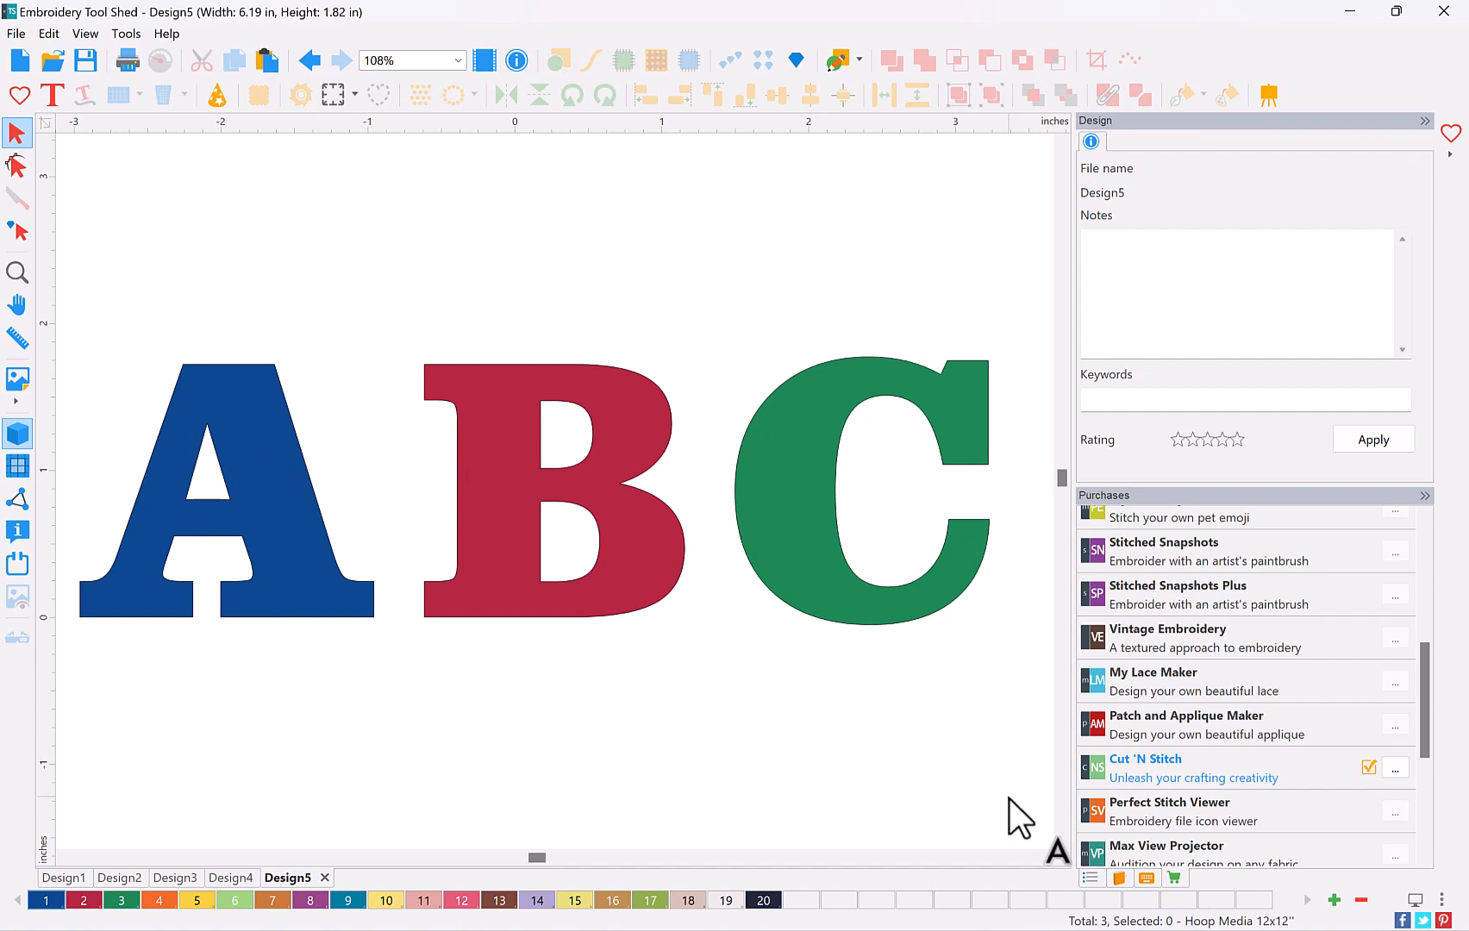
Display the design's sequence list and select the blue letter A
click(1090, 877)
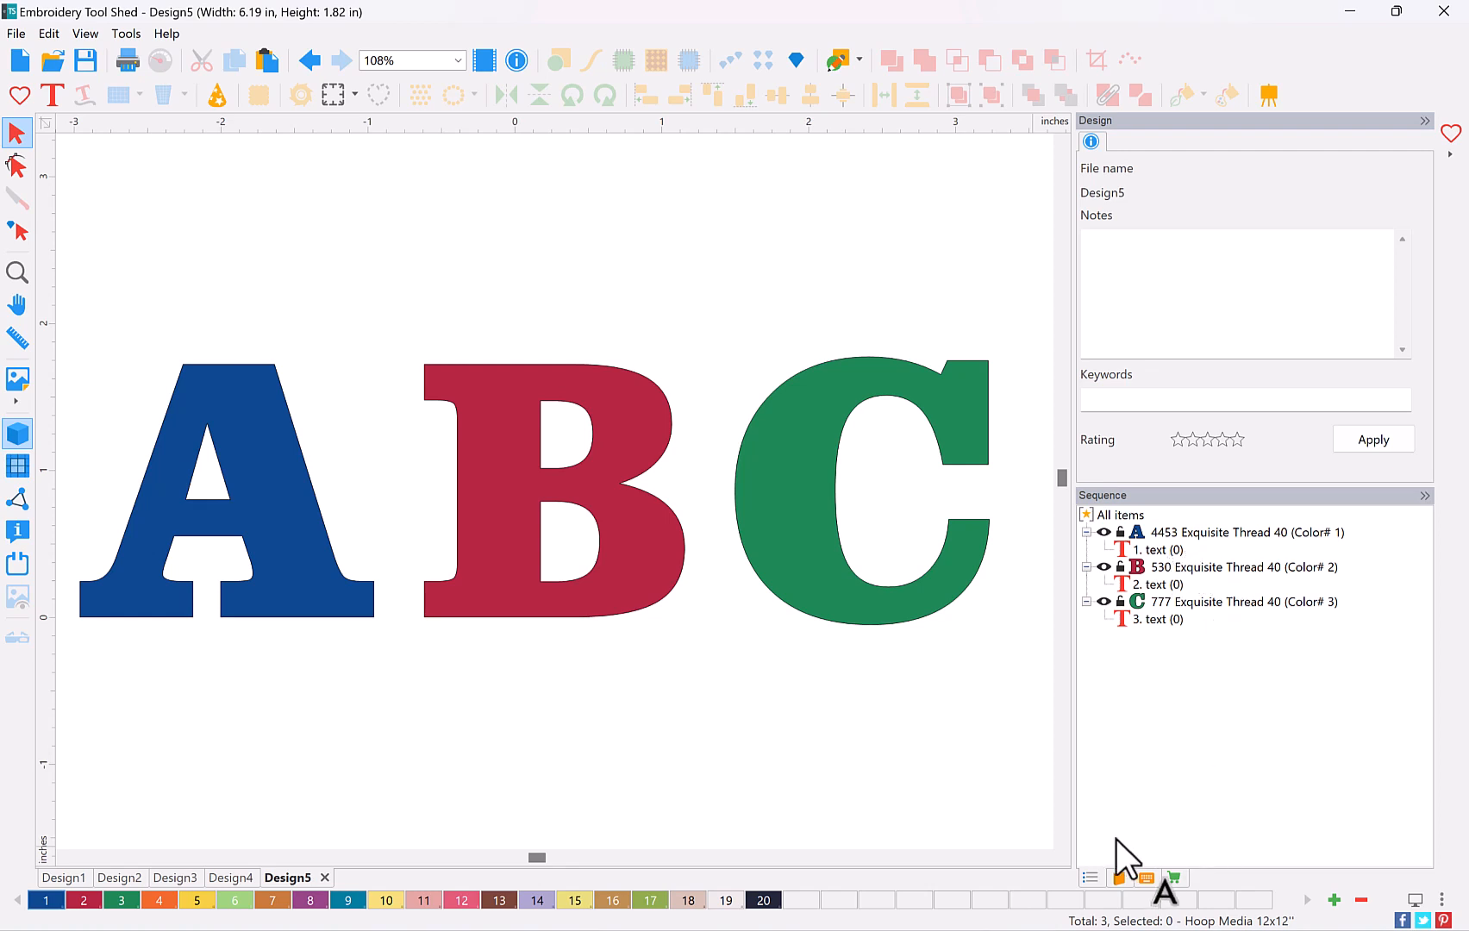
click(1092, 885)
click(1092, 884)
click(297, 539)
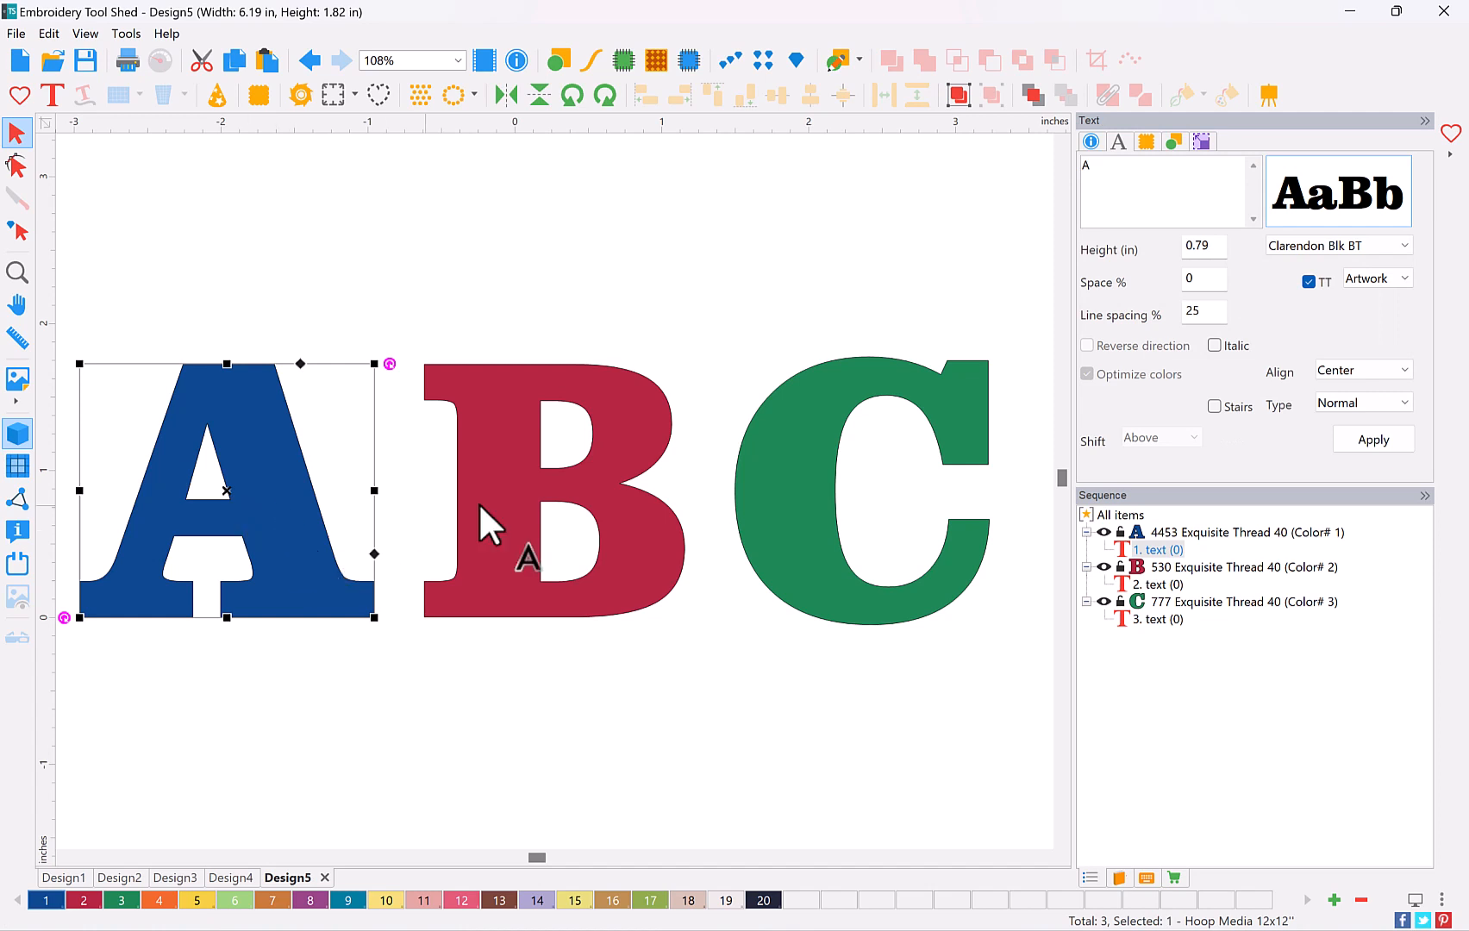
Preview the letter A's Celtic Blue frame in the Cutter and examine the available cut file formats without saving
click(306, 100)
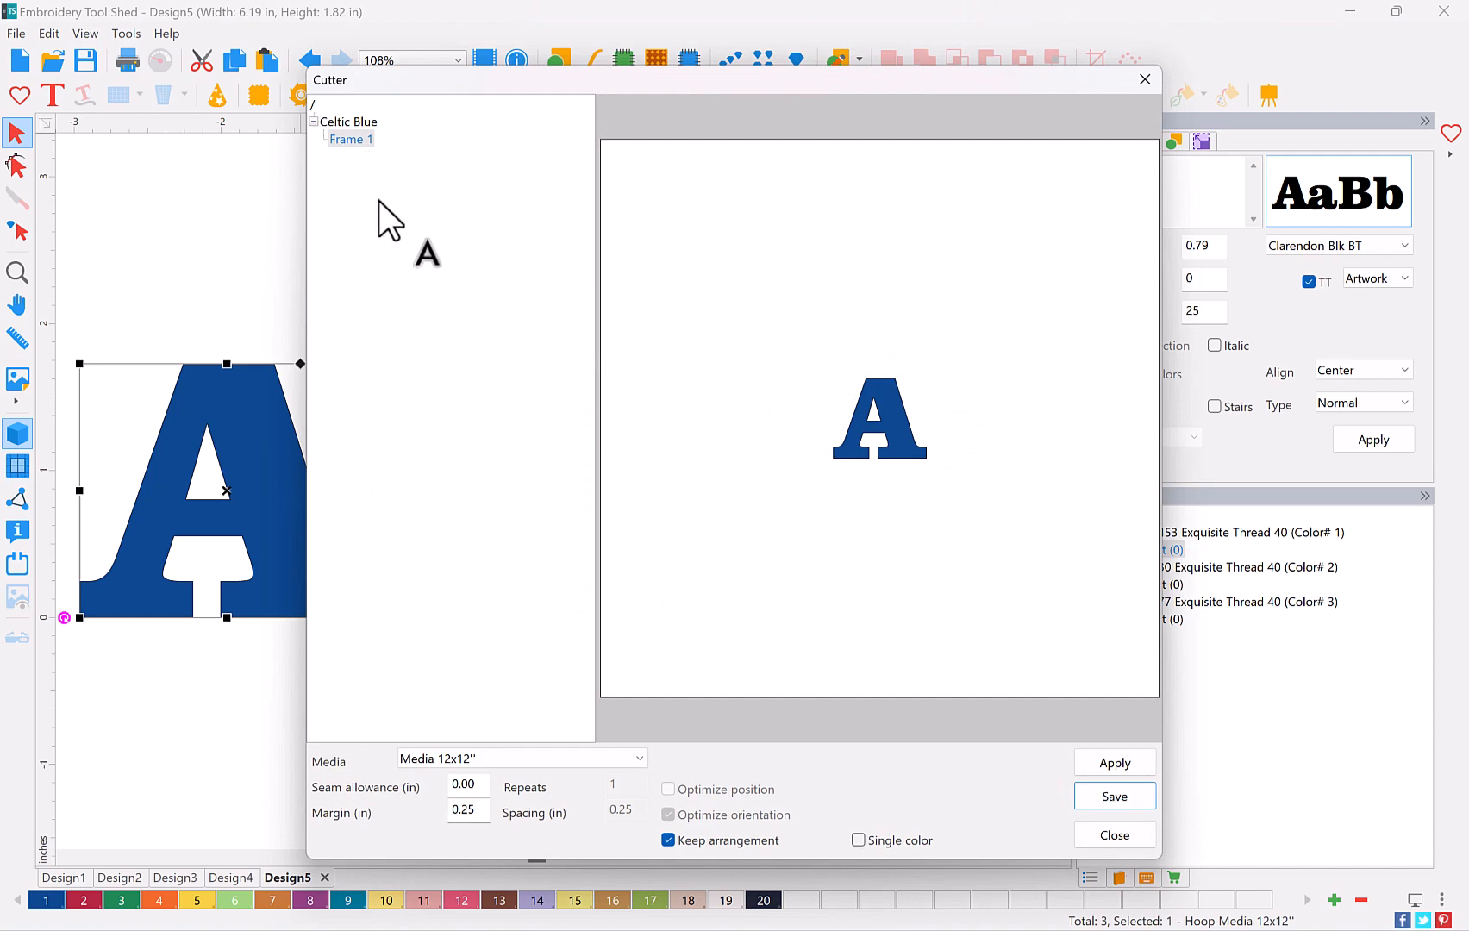
click(356, 128)
click(351, 137)
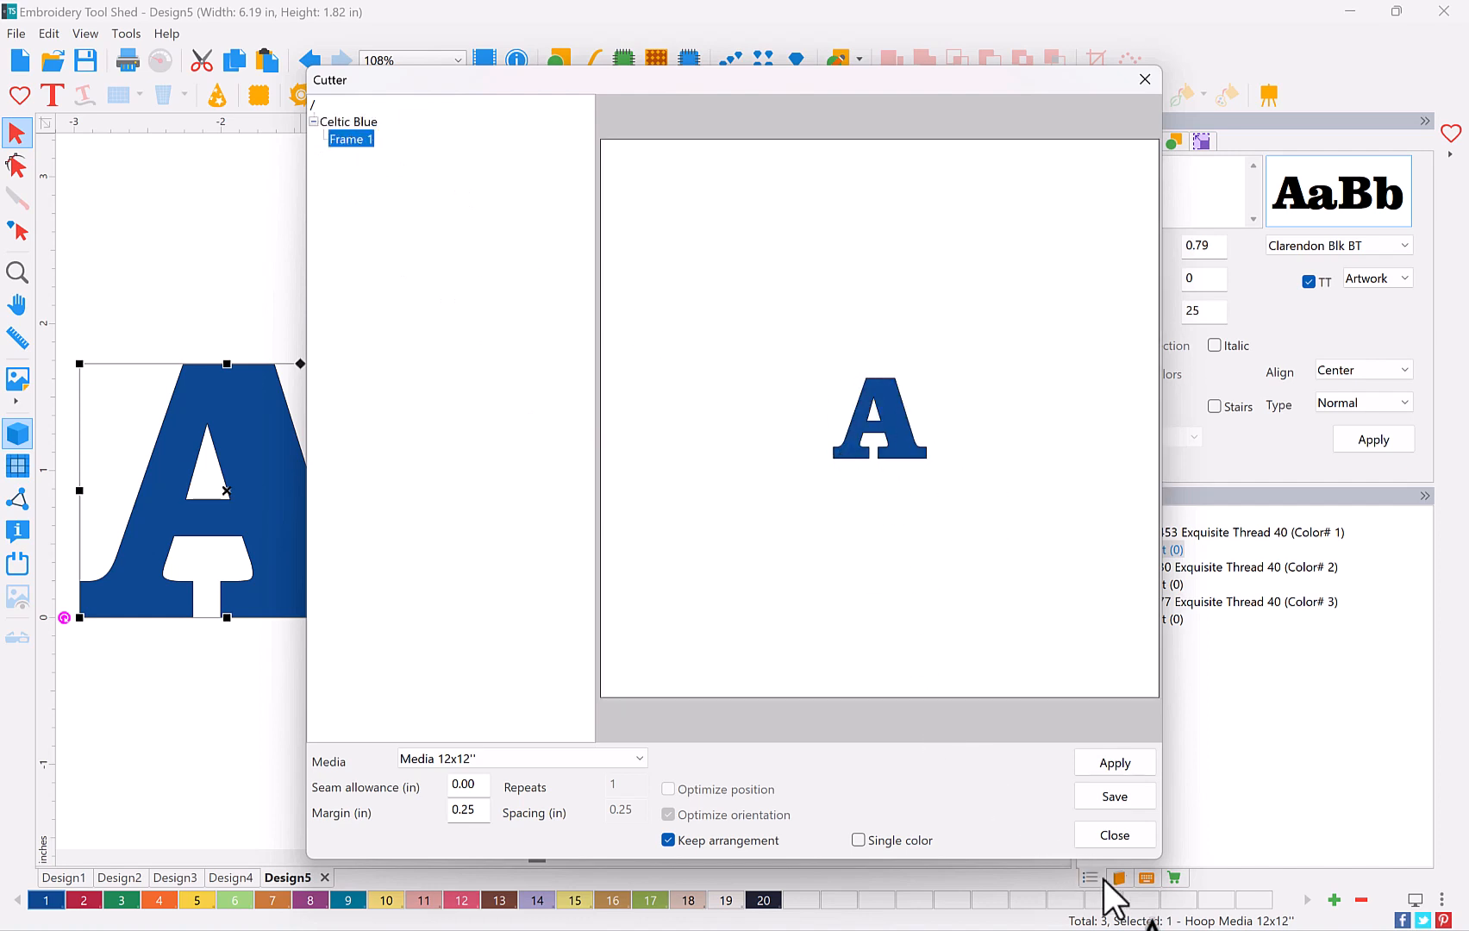
click(1131, 796)
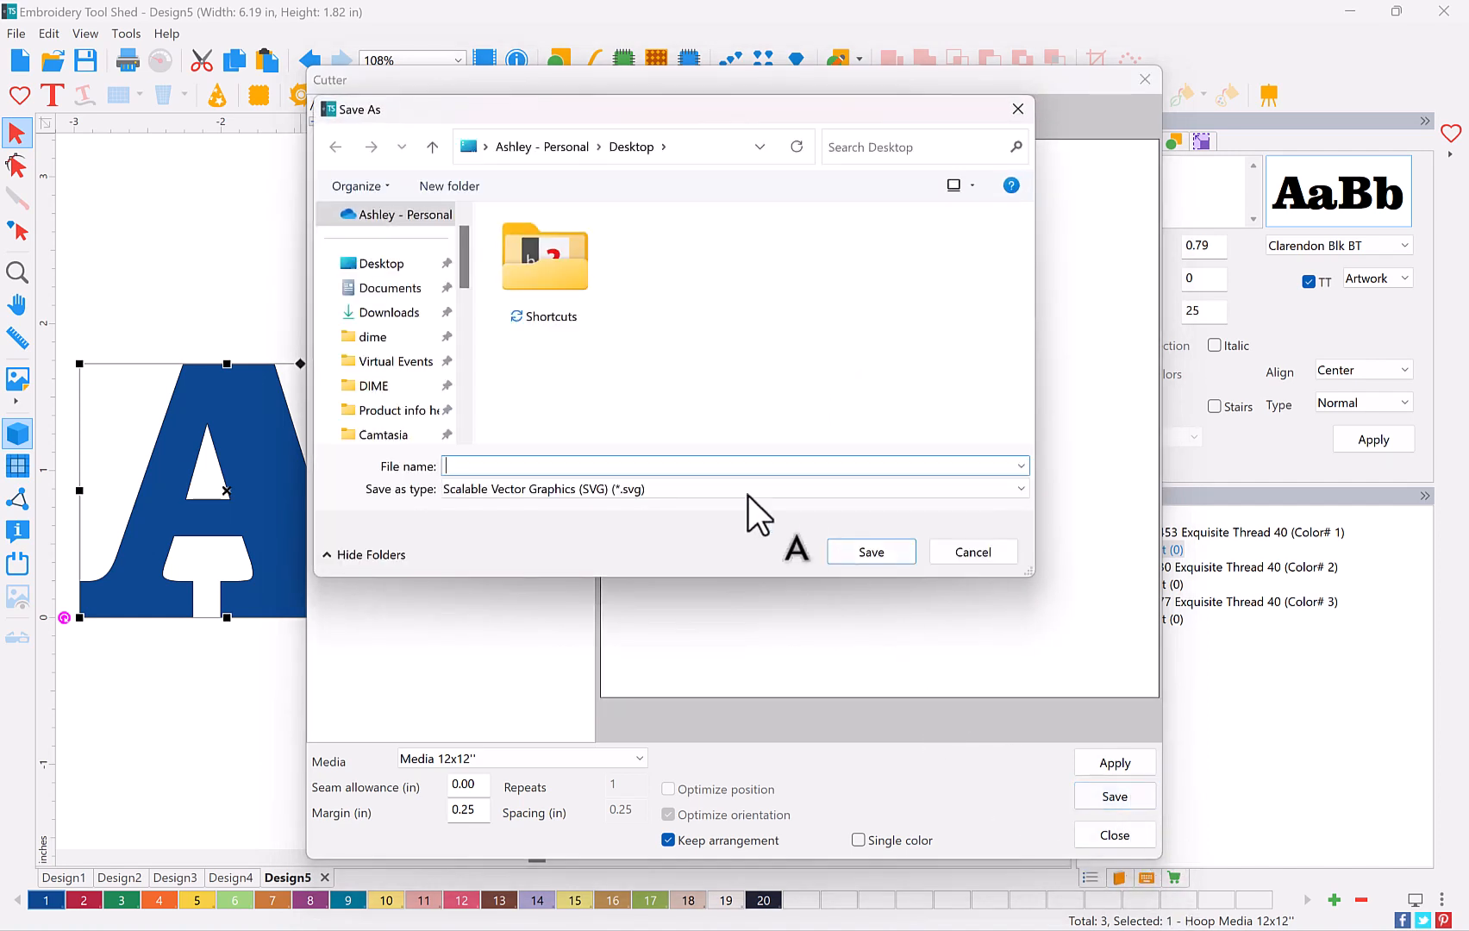
click(642, 492)
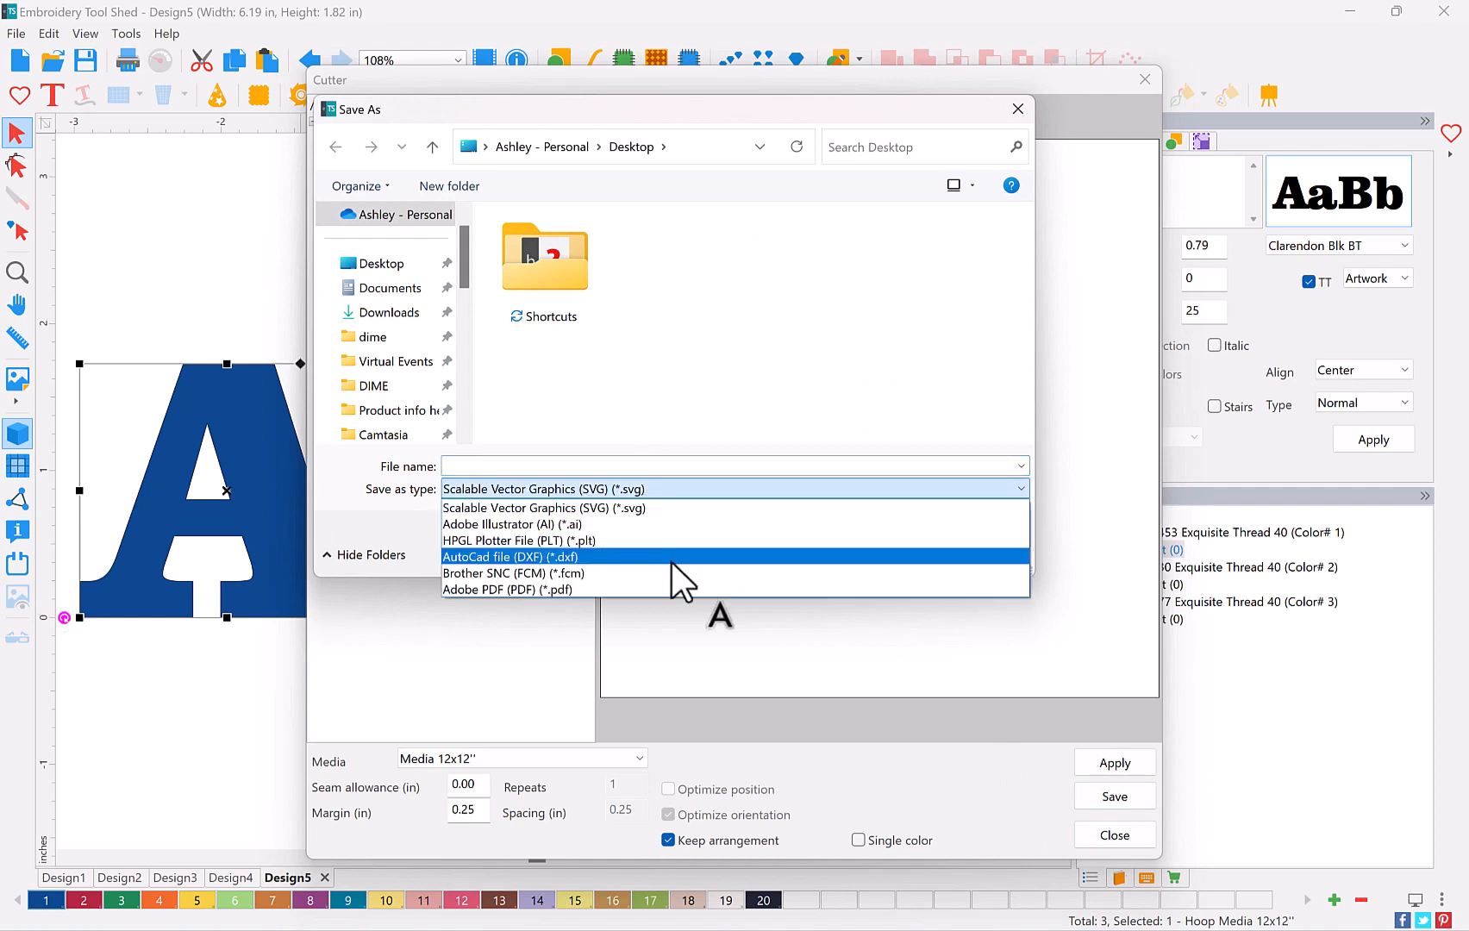
click(749, 630)
click(983, 556)
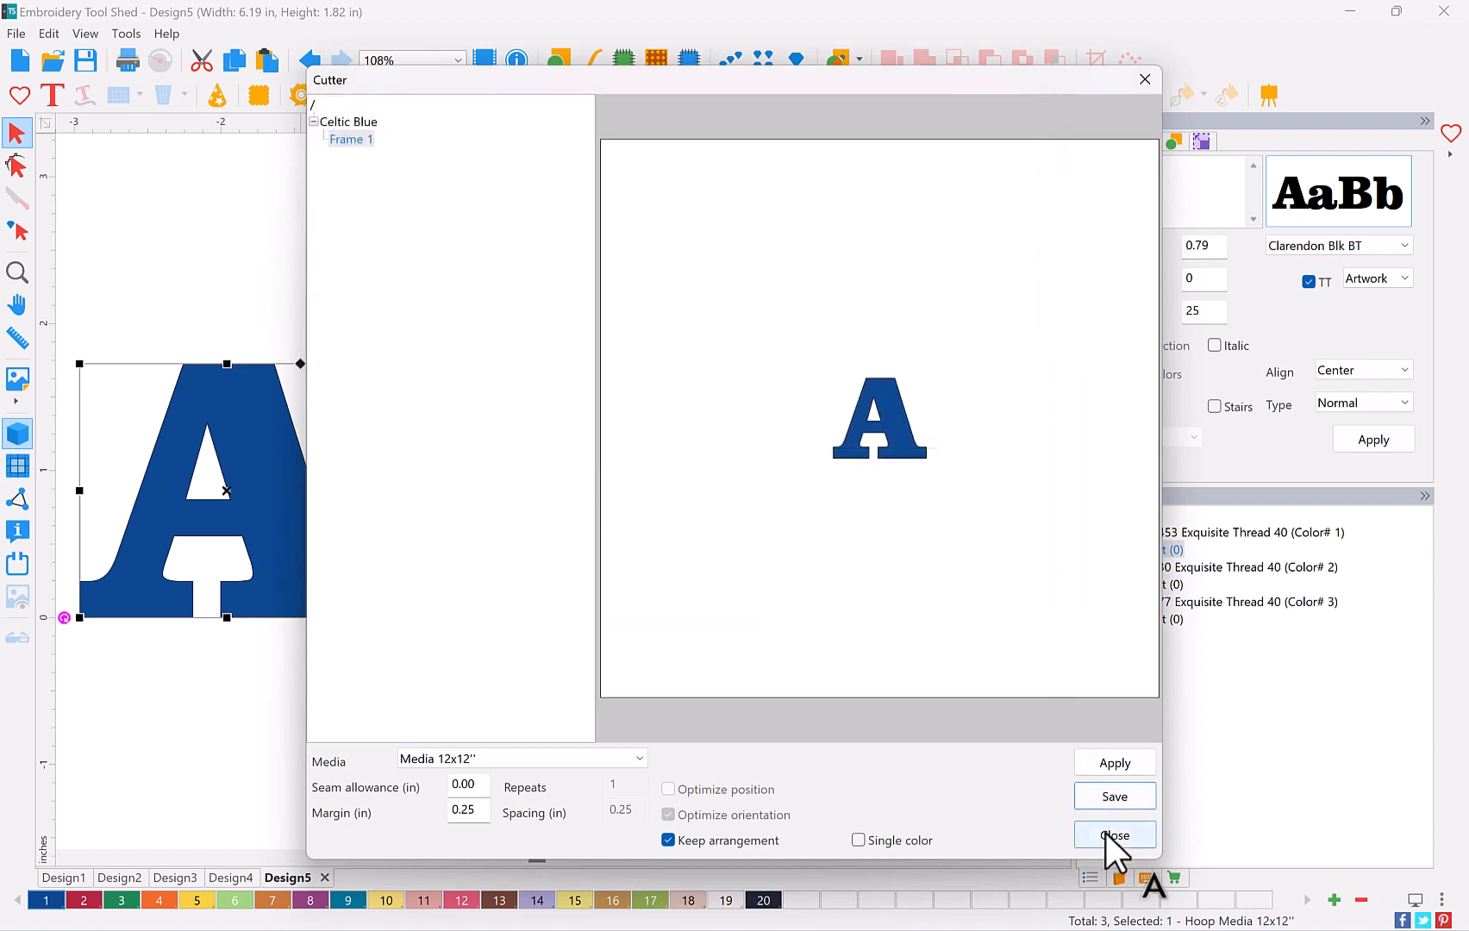
click(1112, 834)
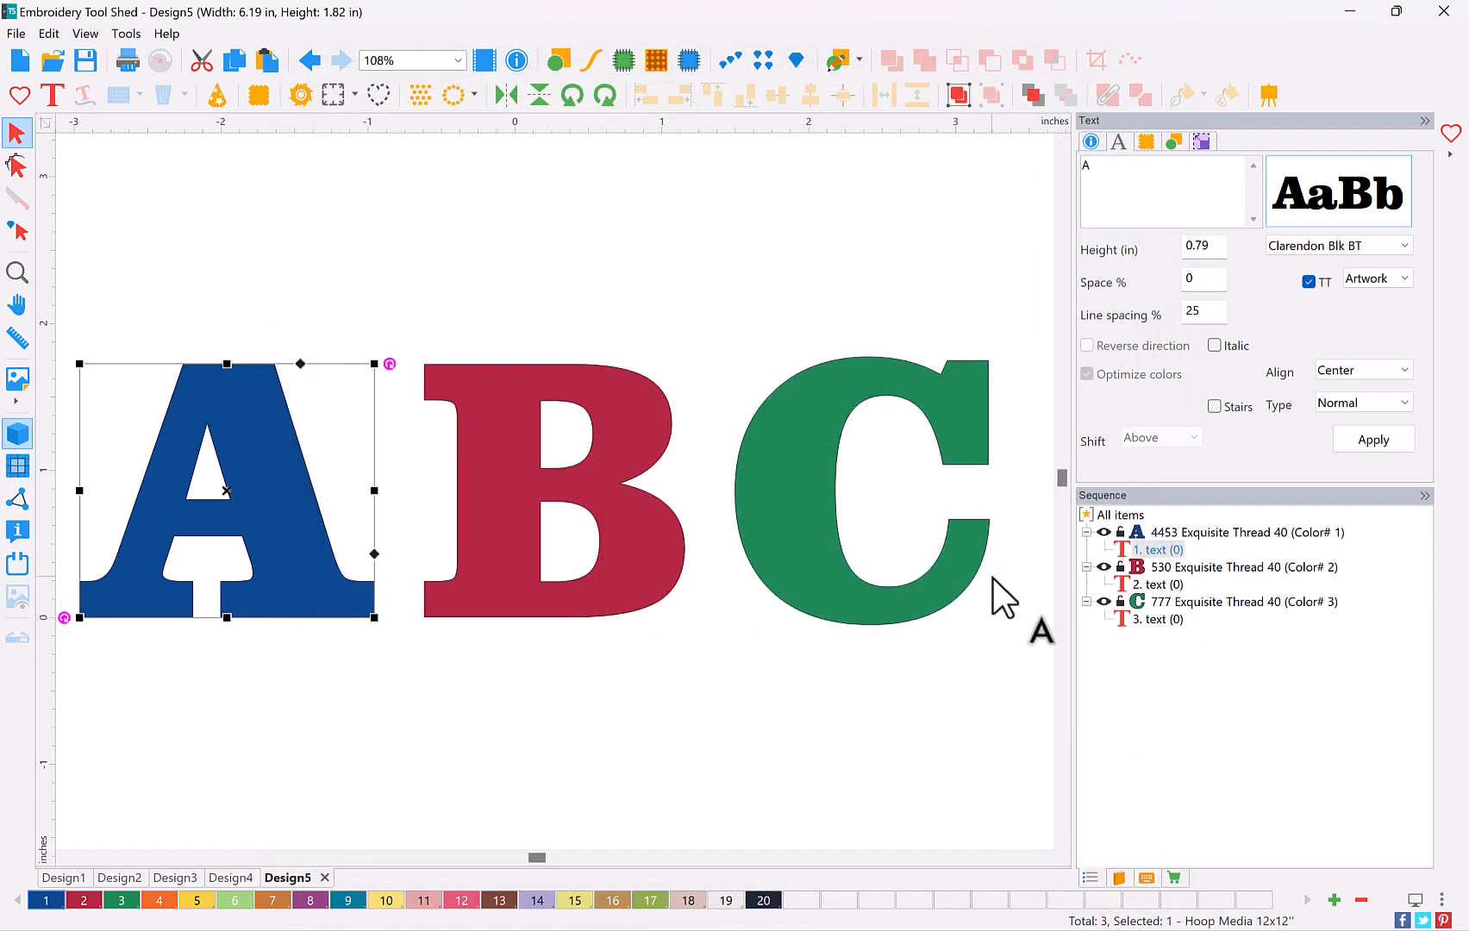
Select the A, B and C together and open them in the Cutter
click(90, 205)
drag(65, 204, 1050, 693)
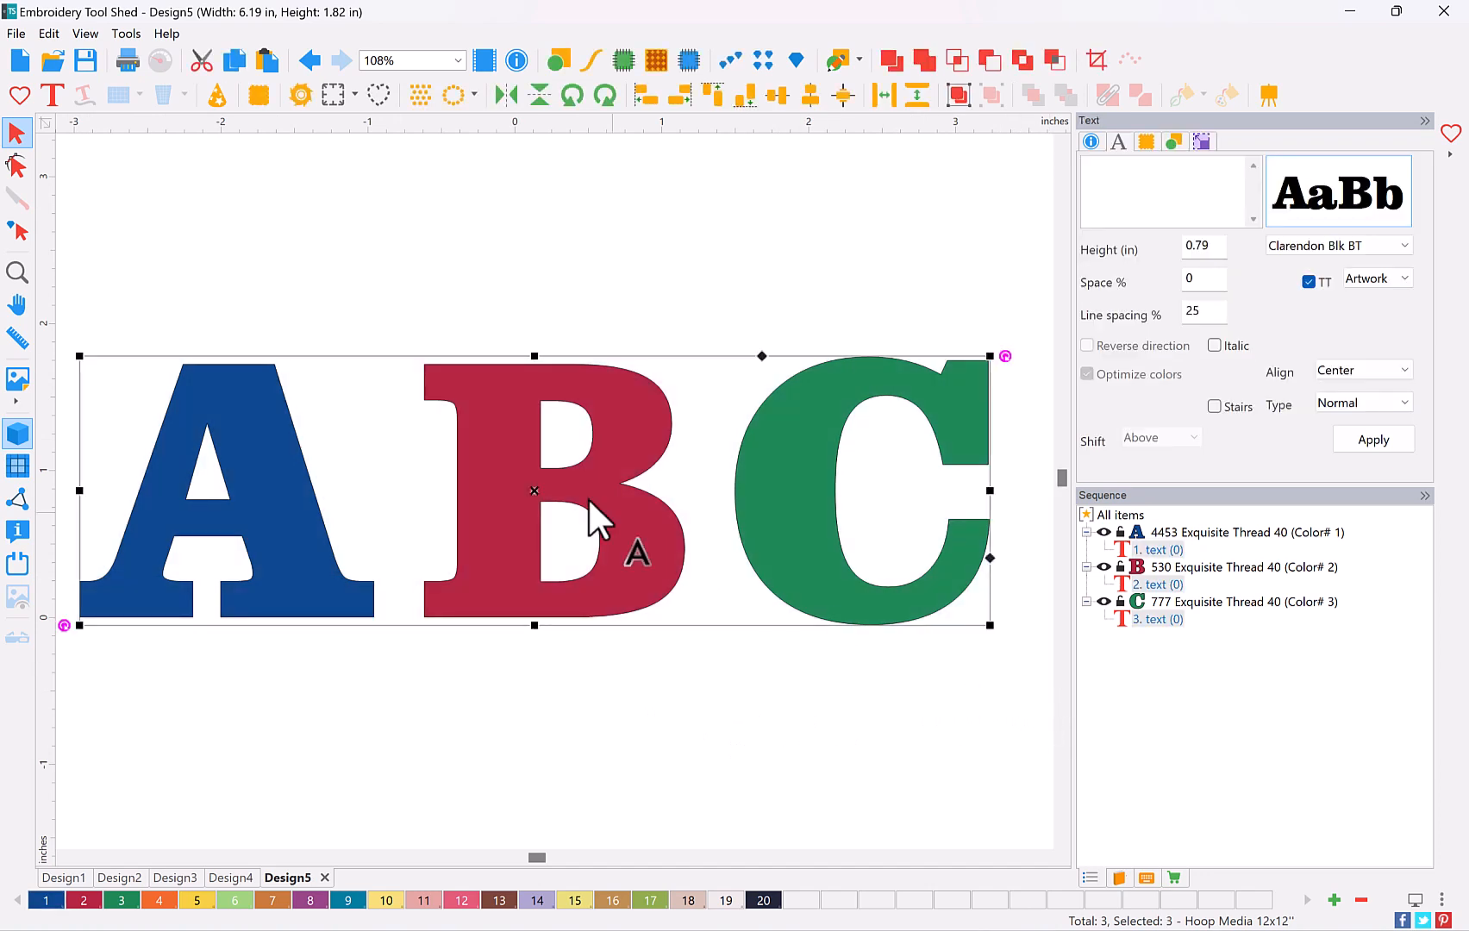
click(299, 107)
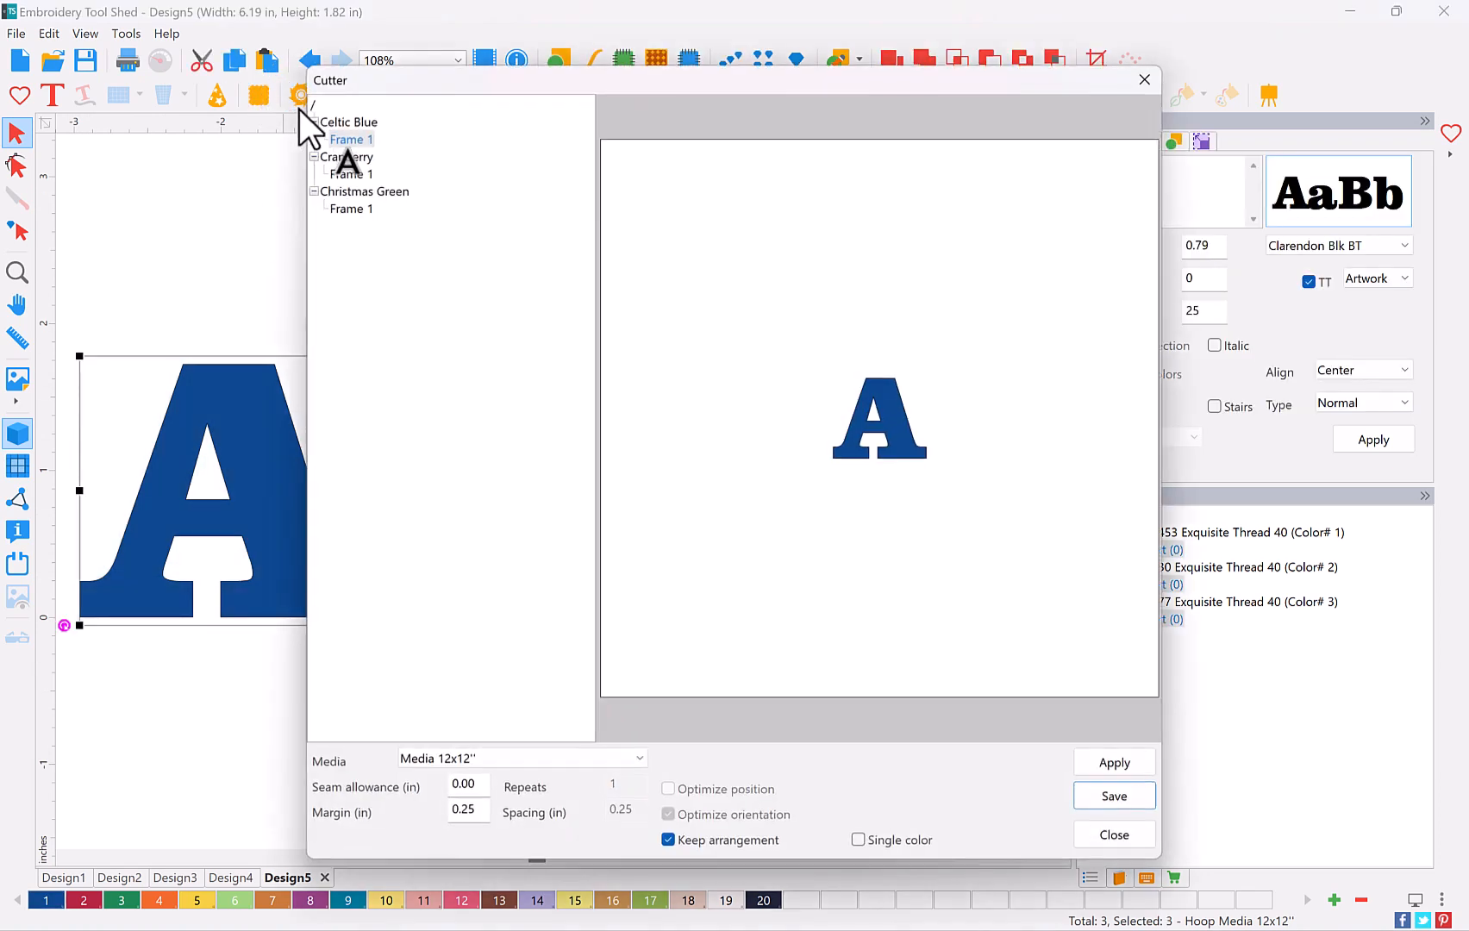
Preview the cutting frames of the Celtic Blue A, the Cranberry B and the Christmas Green C
click(351, 175)
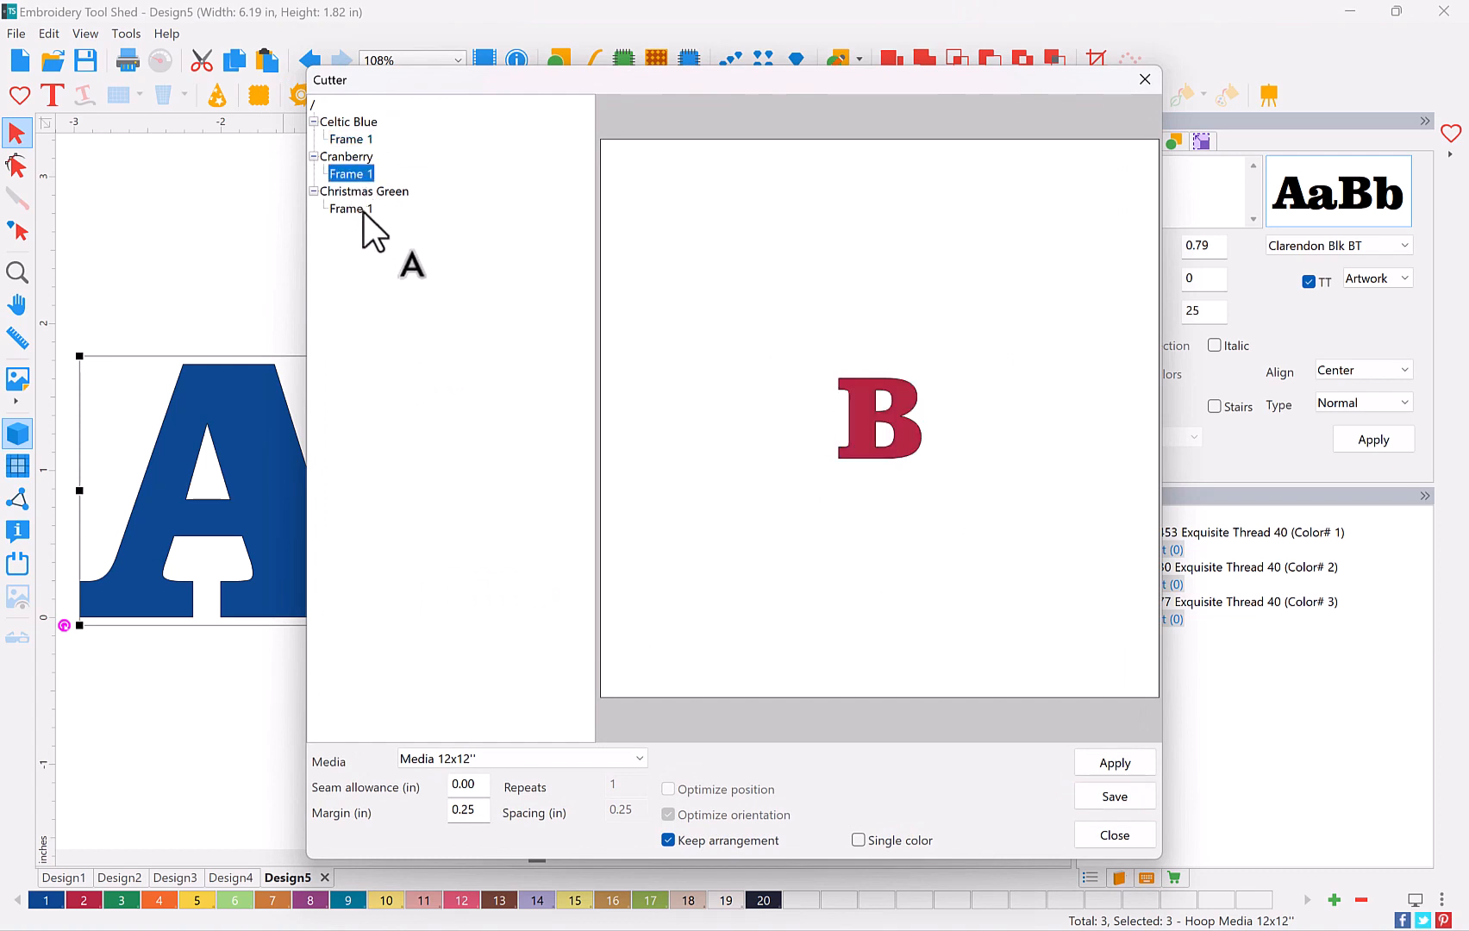
click(364, 212)
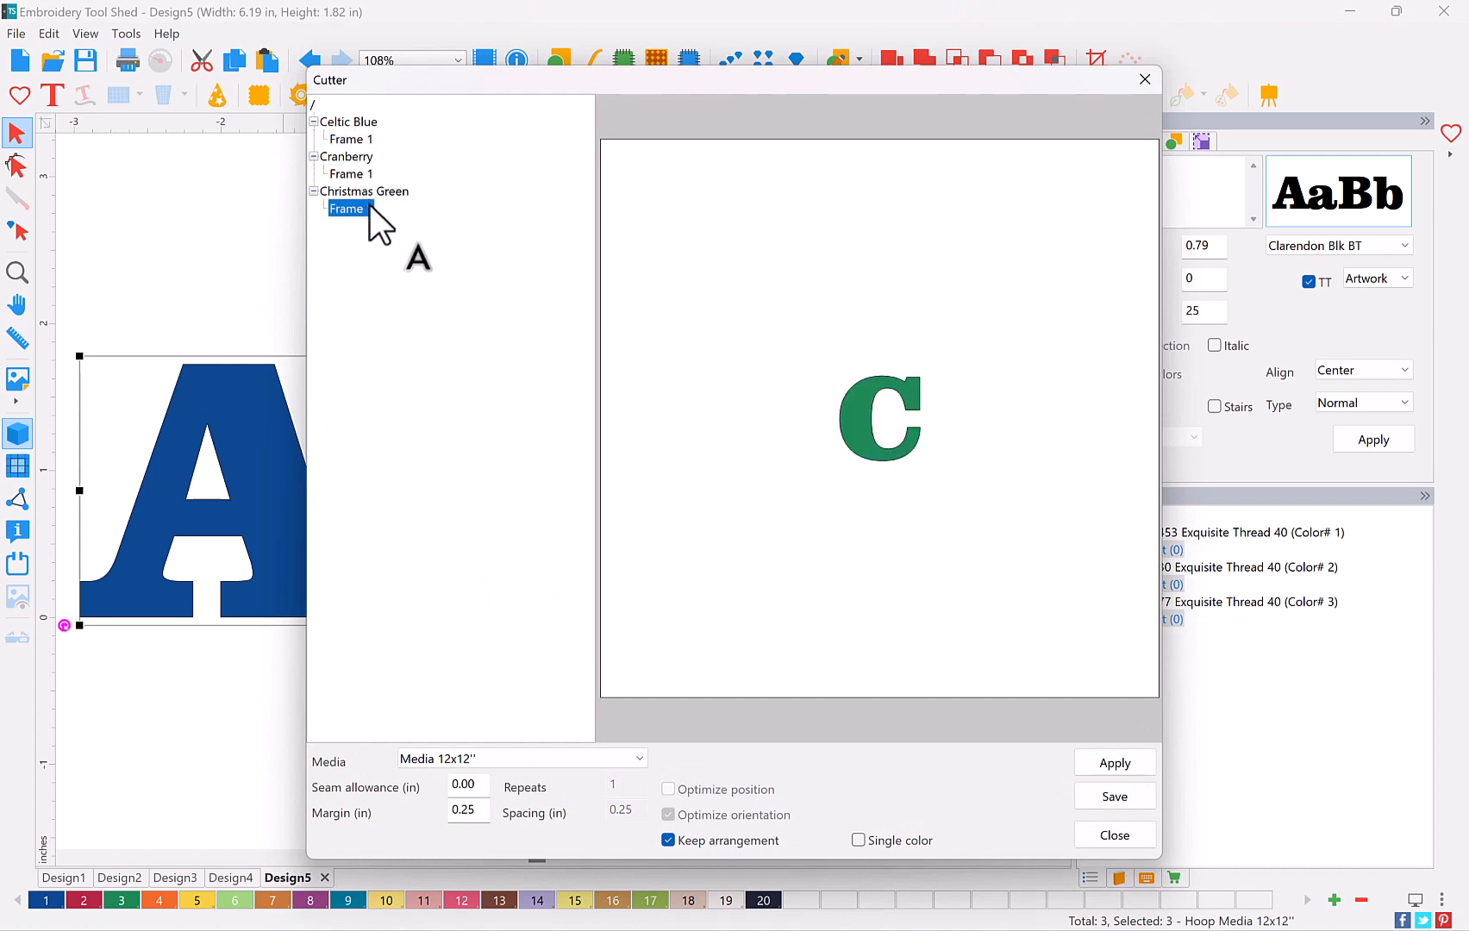
click(350, 140)
click(356, 175)
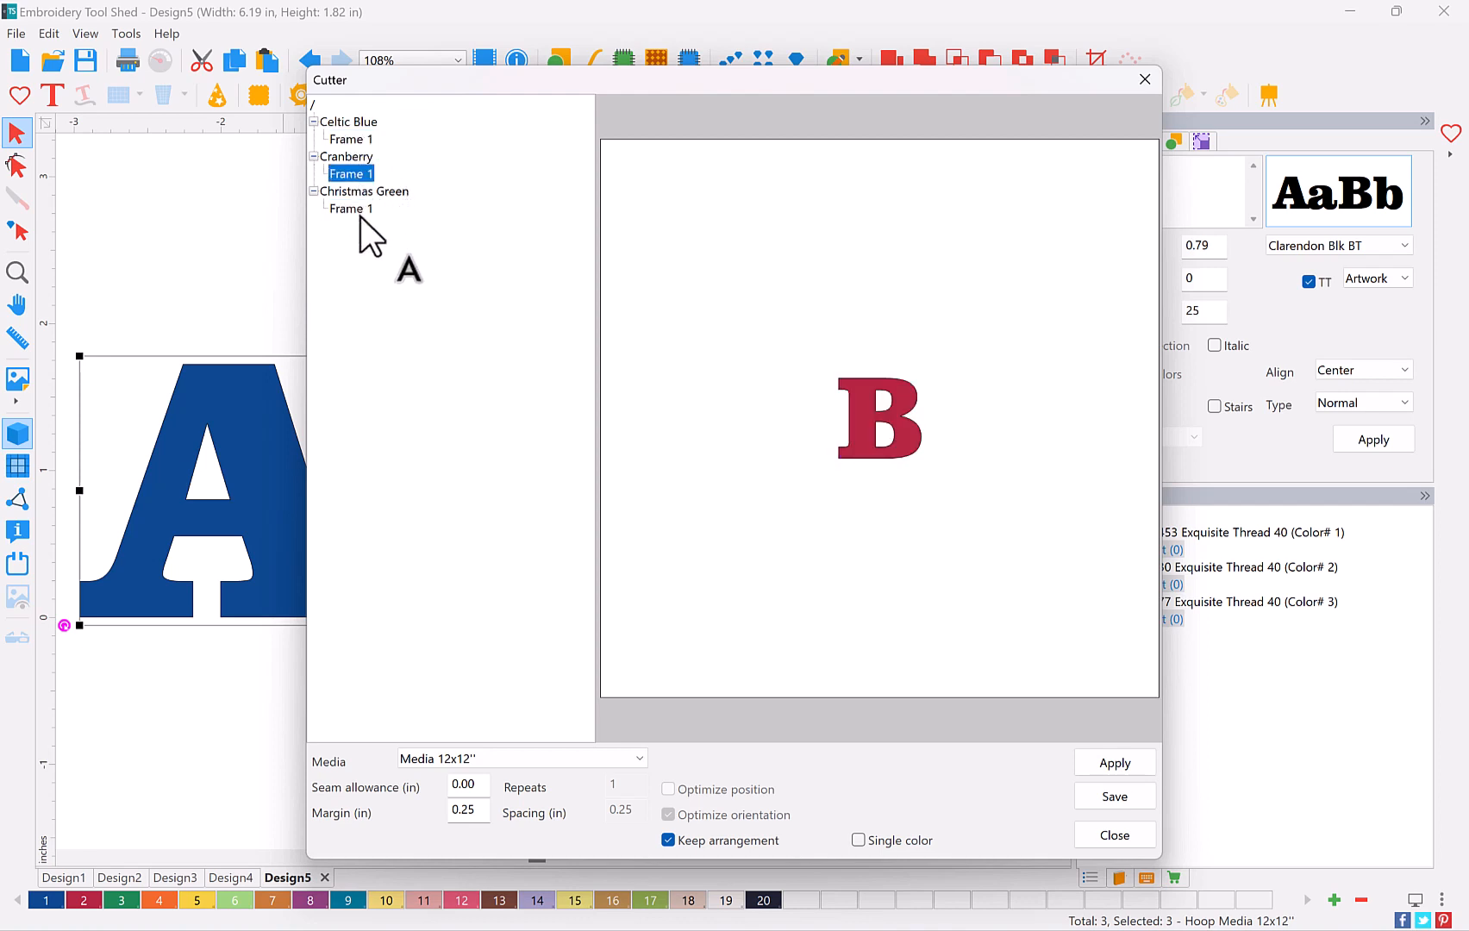
click(360, 210)
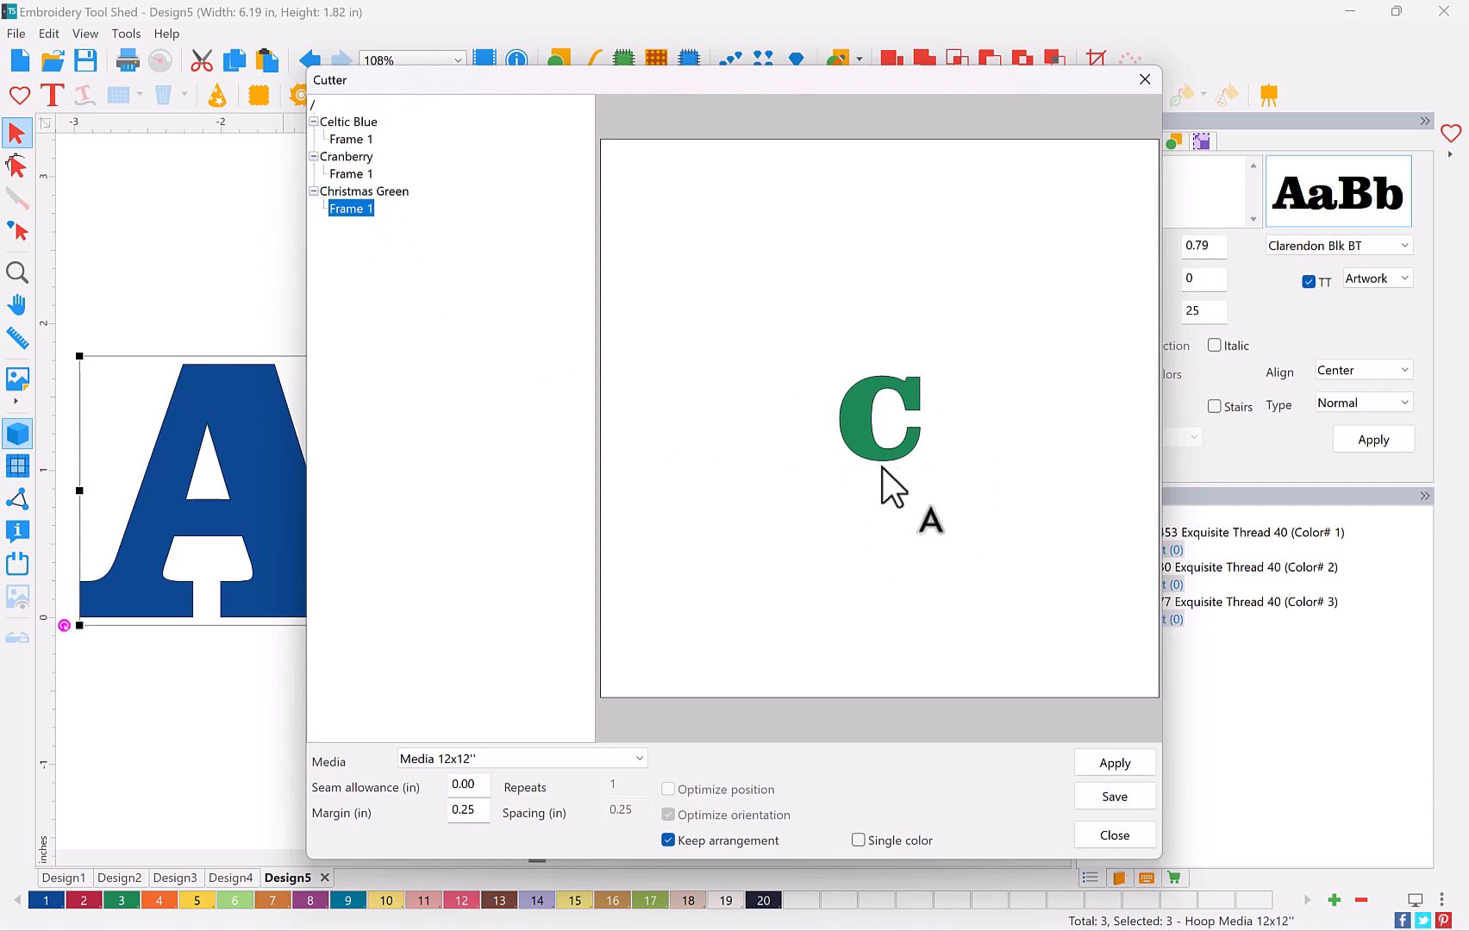
Save the three letters' cut files to the Desktop as "ABC Cut" in Brother SNC (FCM) format
click(1139, 799)
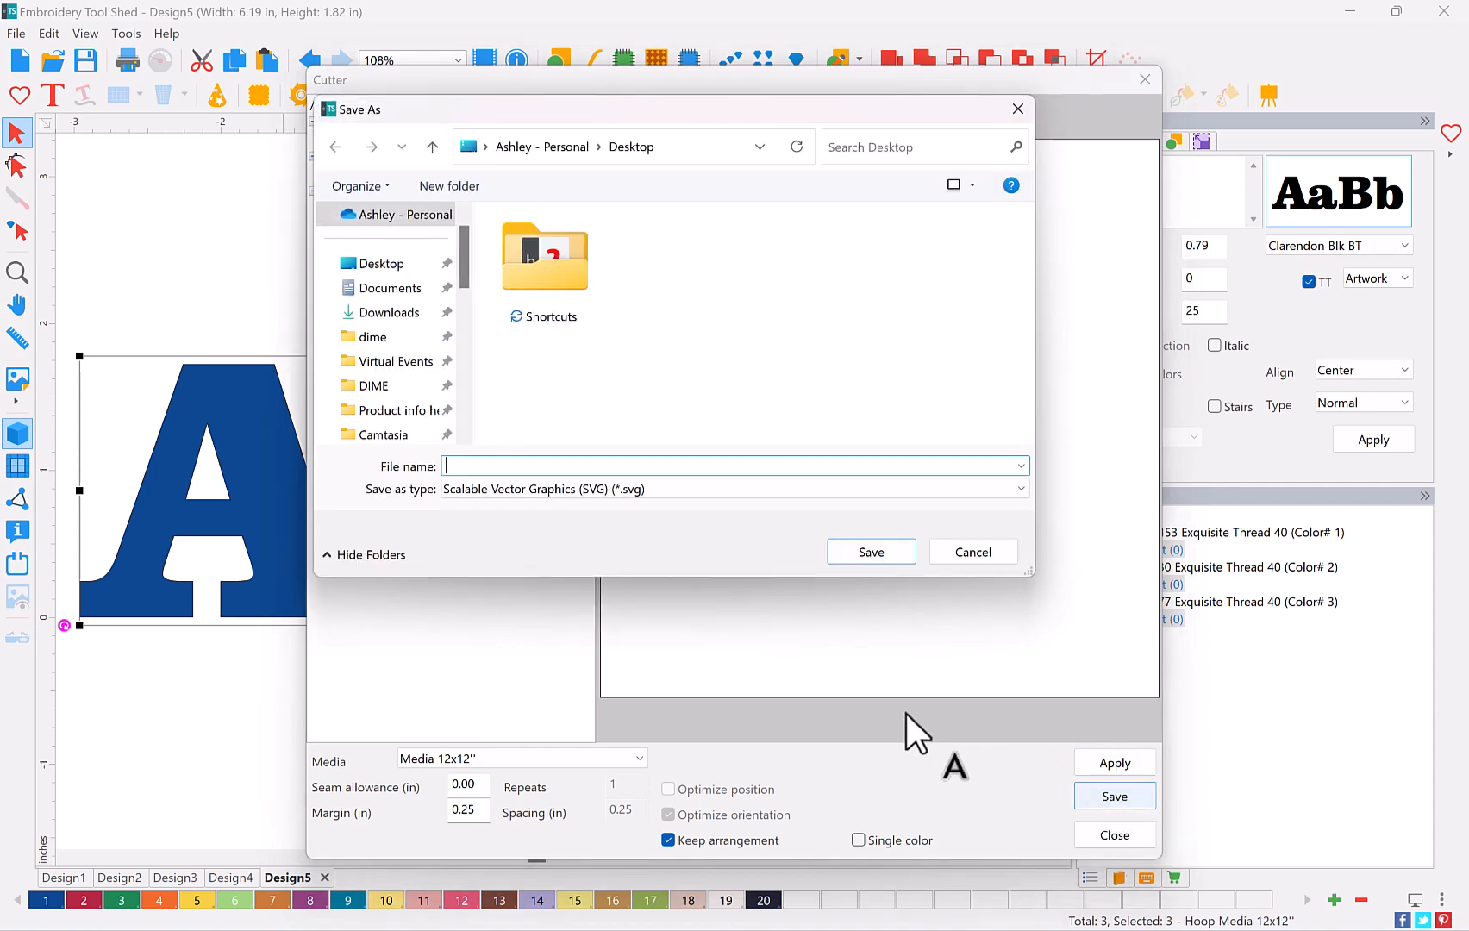
click(638, 492)
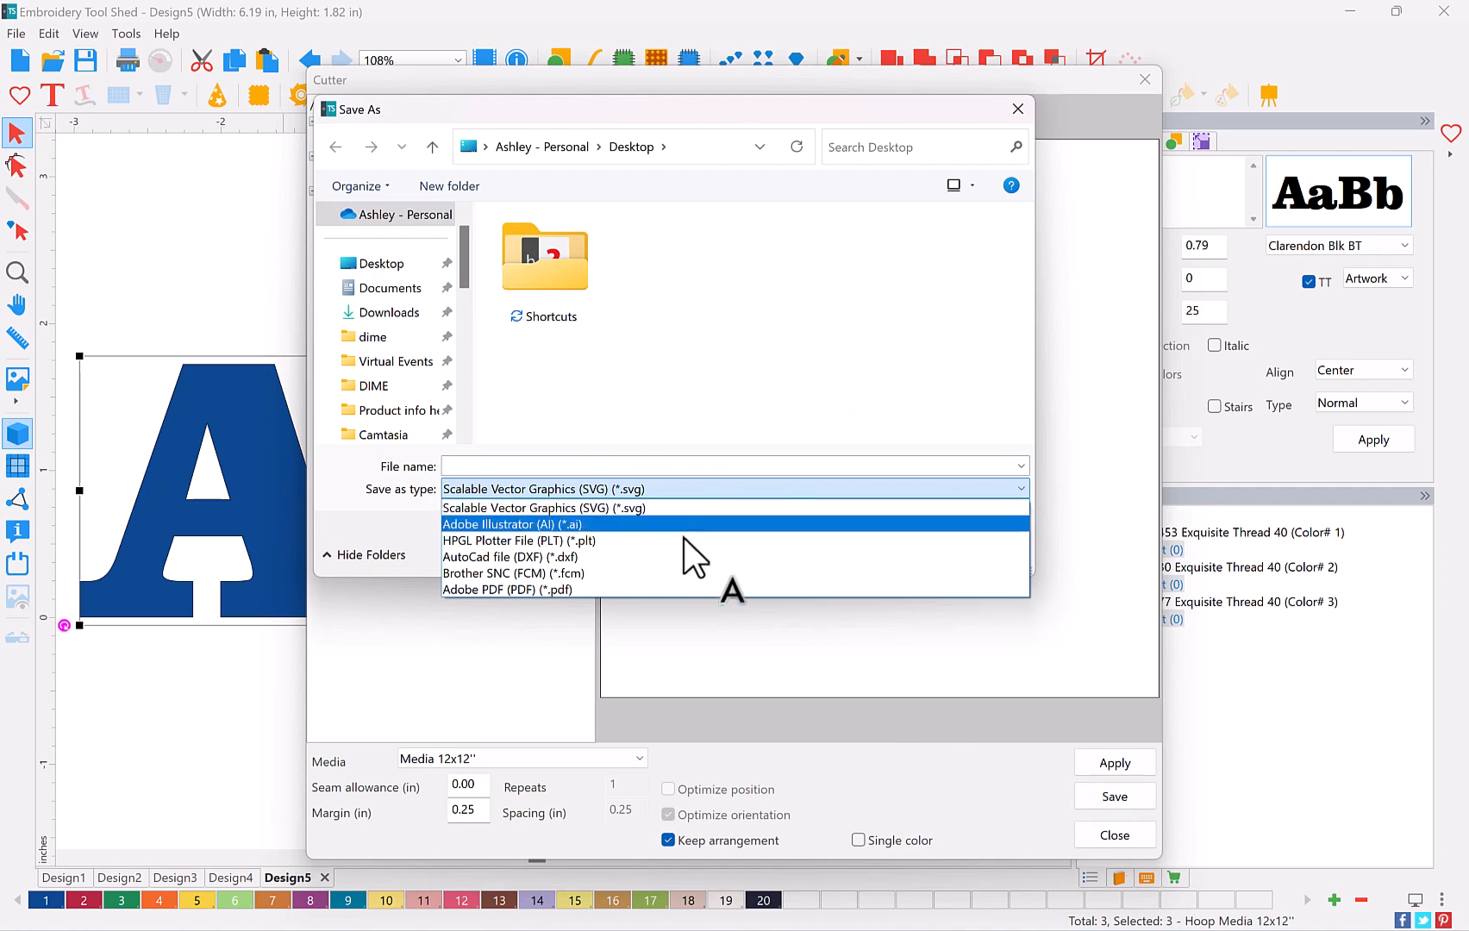
click(574, 574)
click(507, 467)
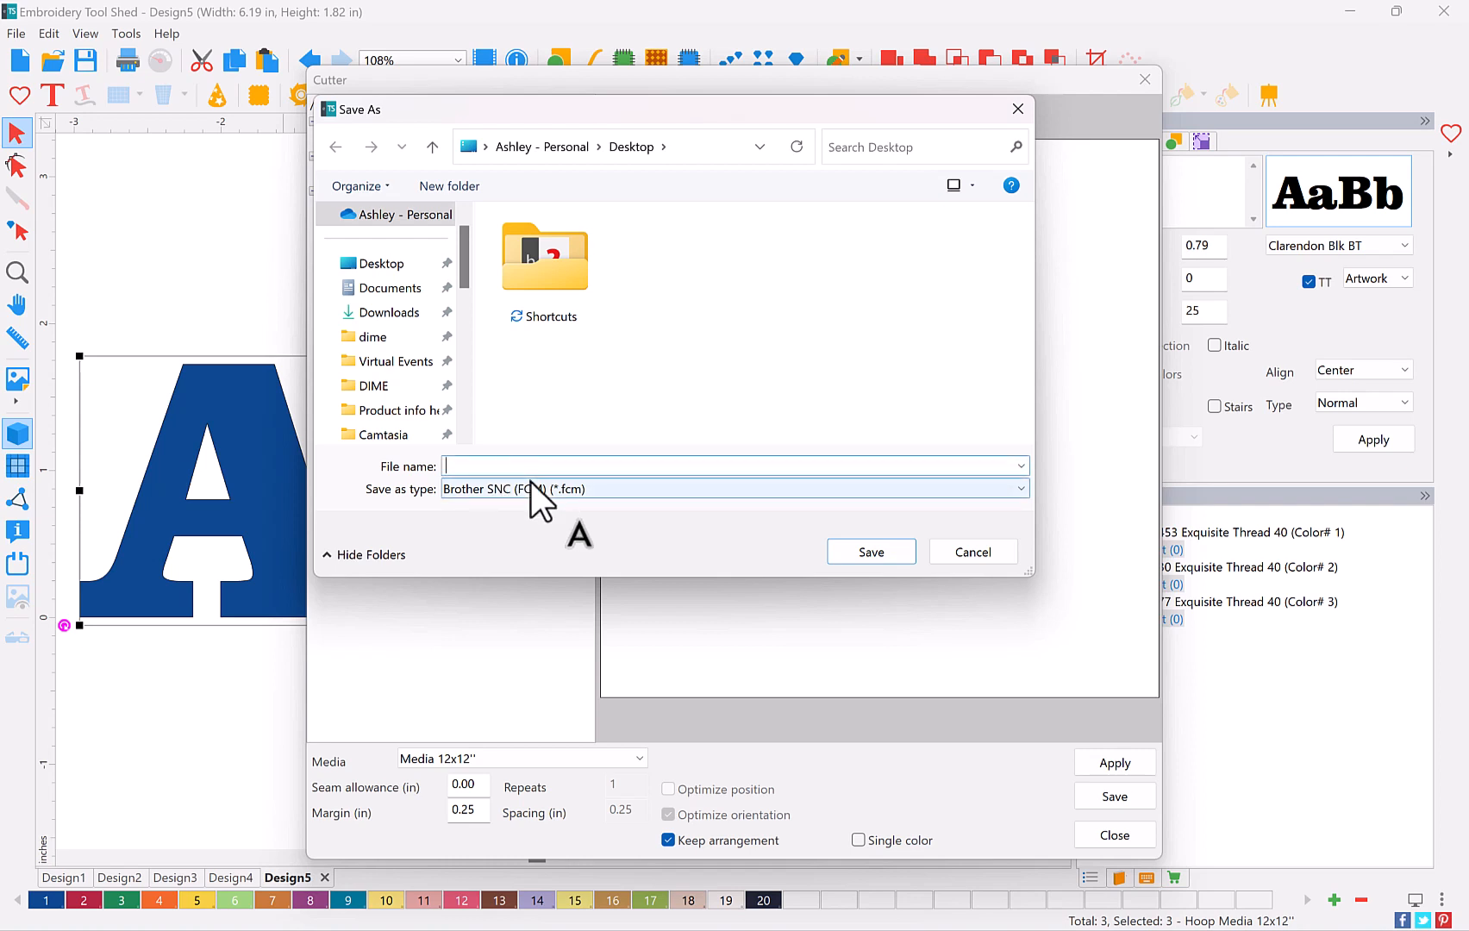
text(ABC Cut)
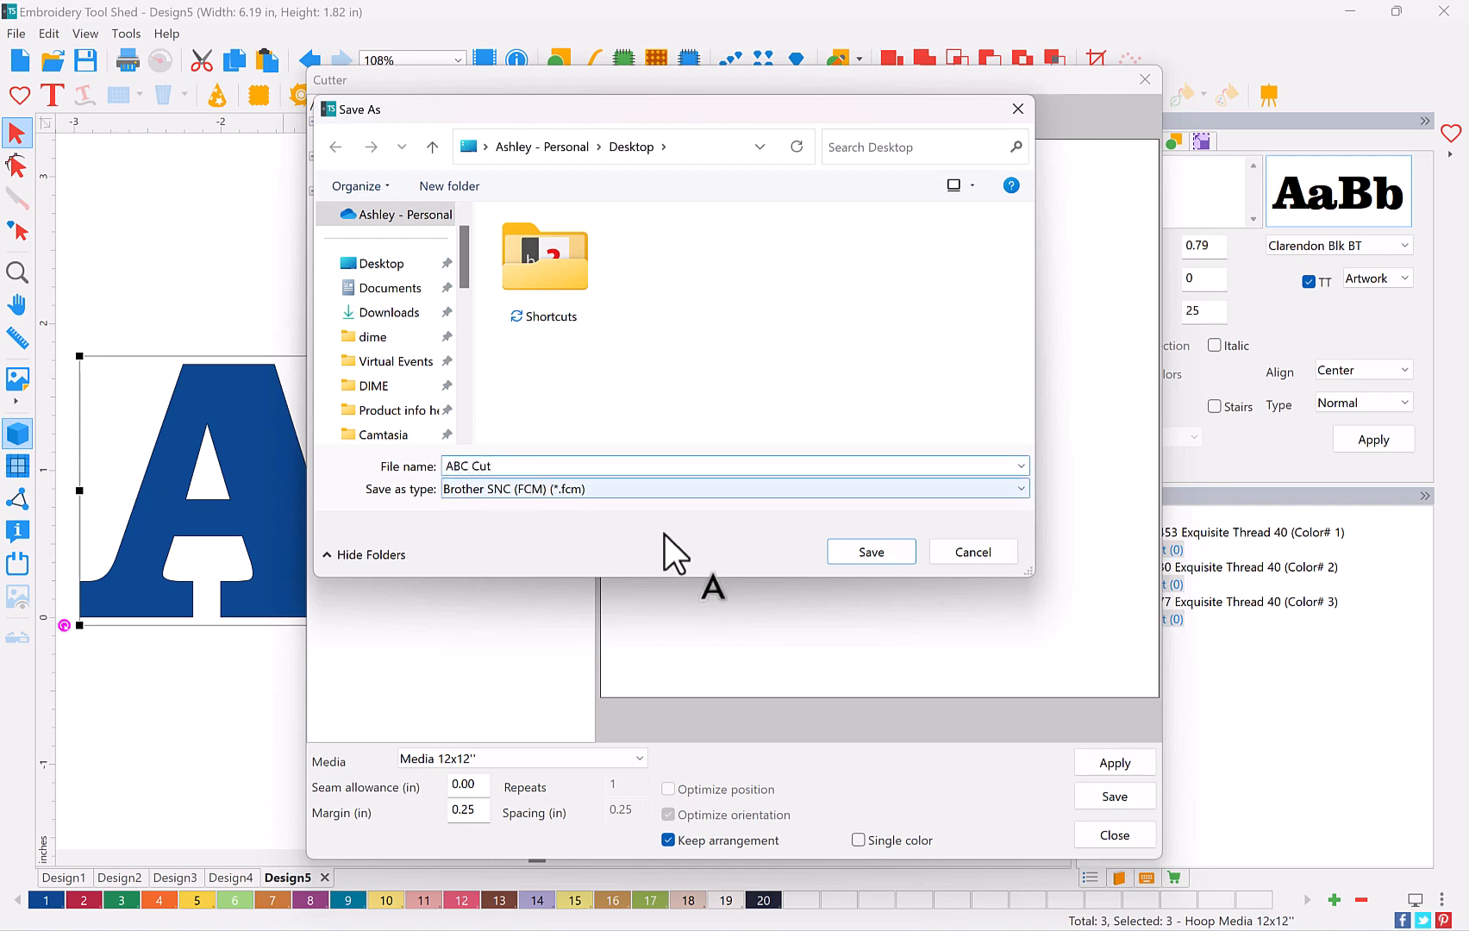
click(872, 552)
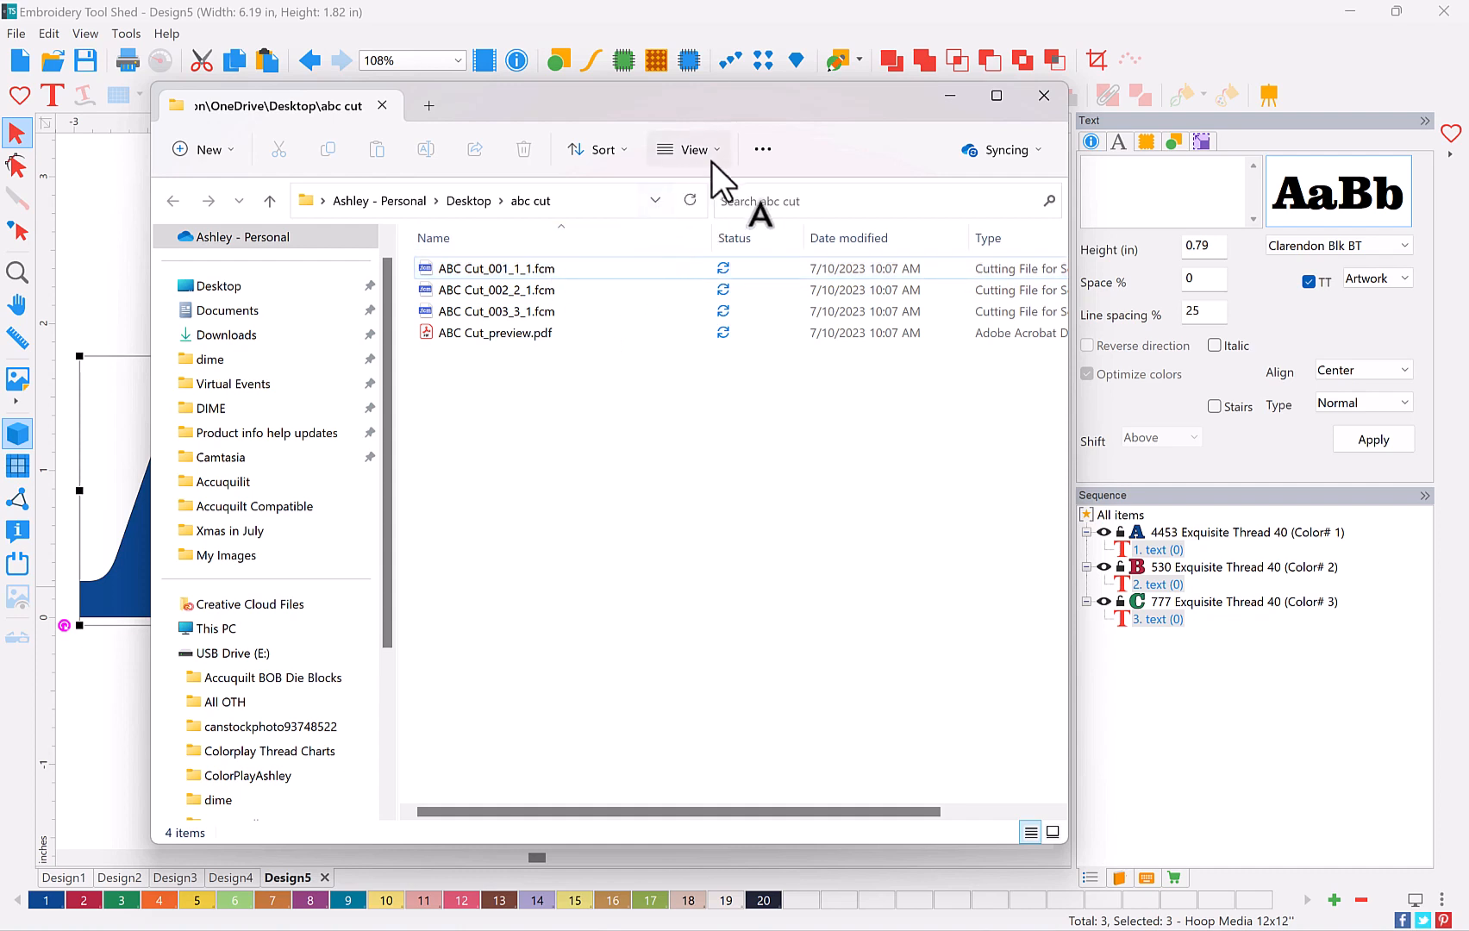
Show the exported files as extra large icons, inspect the A, B and C cutting files, and close the folder
click(714, 159)
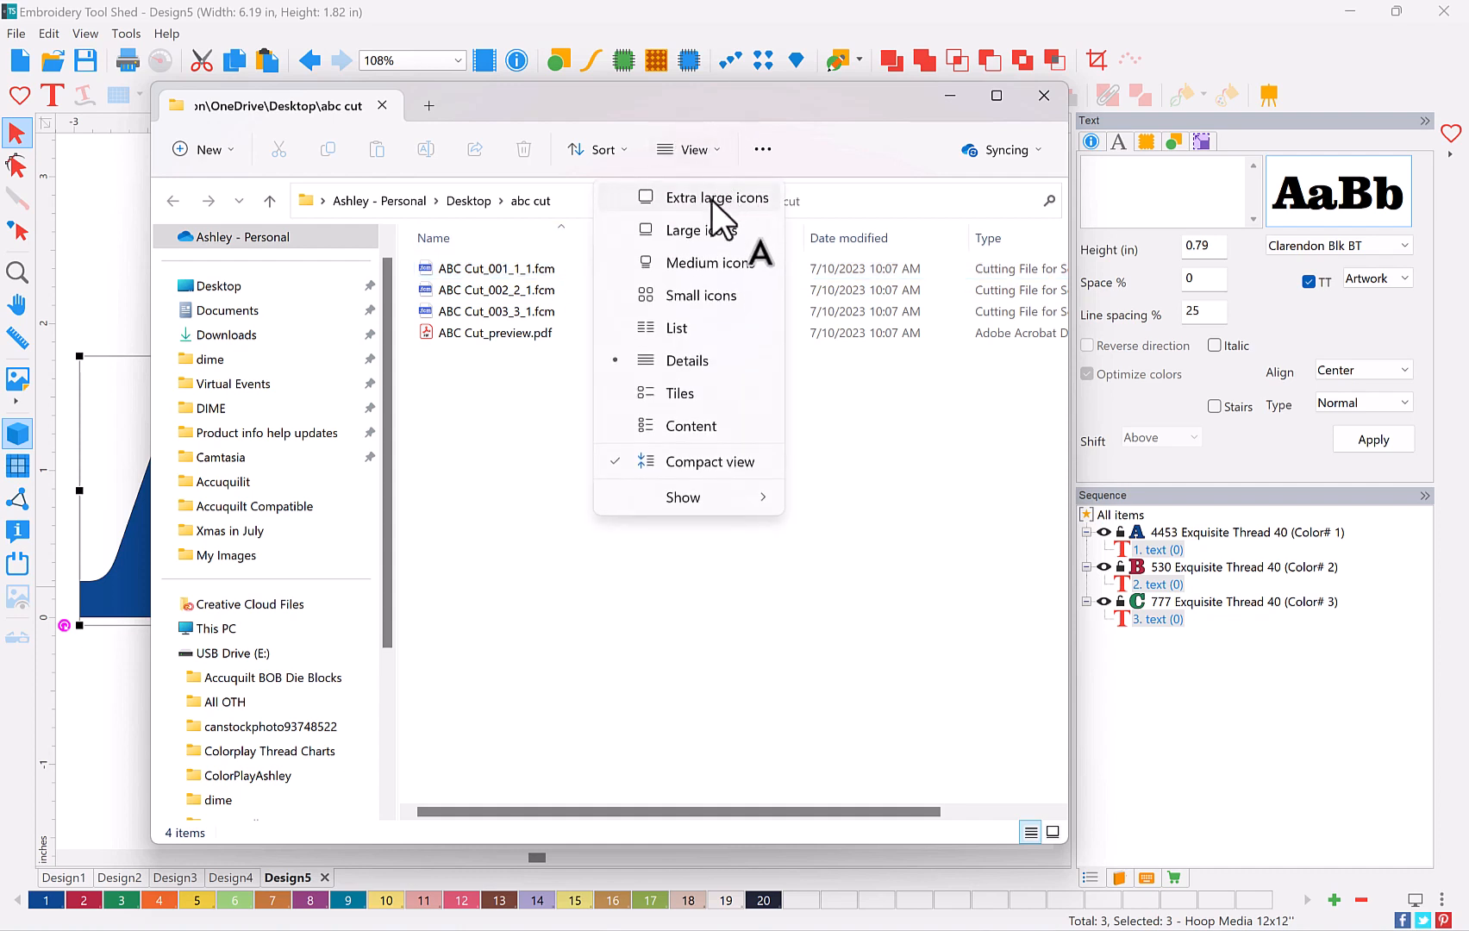
click(711, 200)
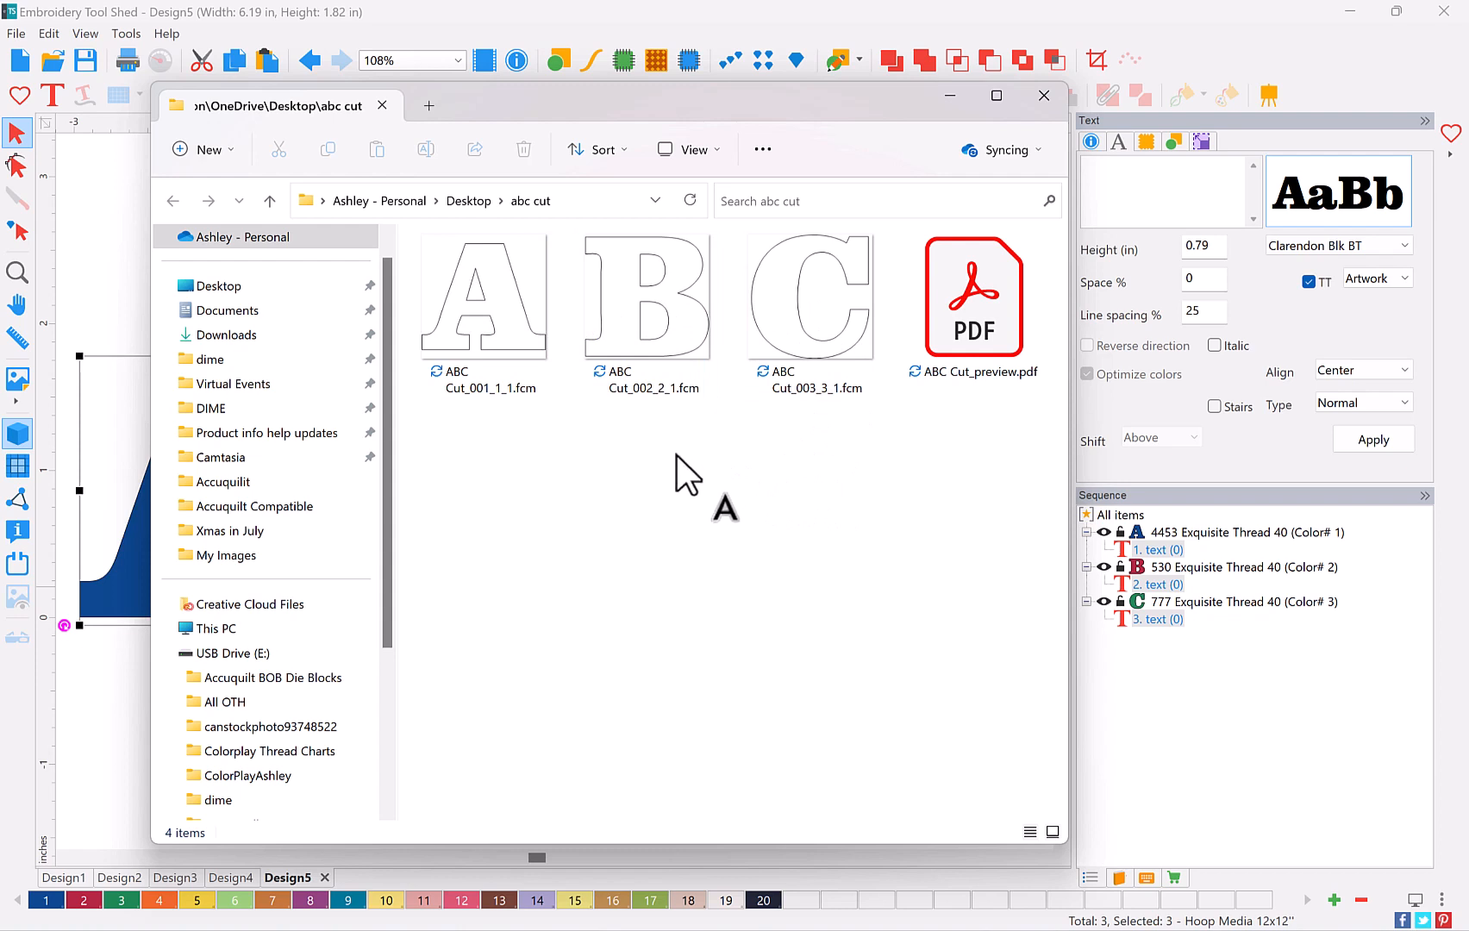
click(529, 320)
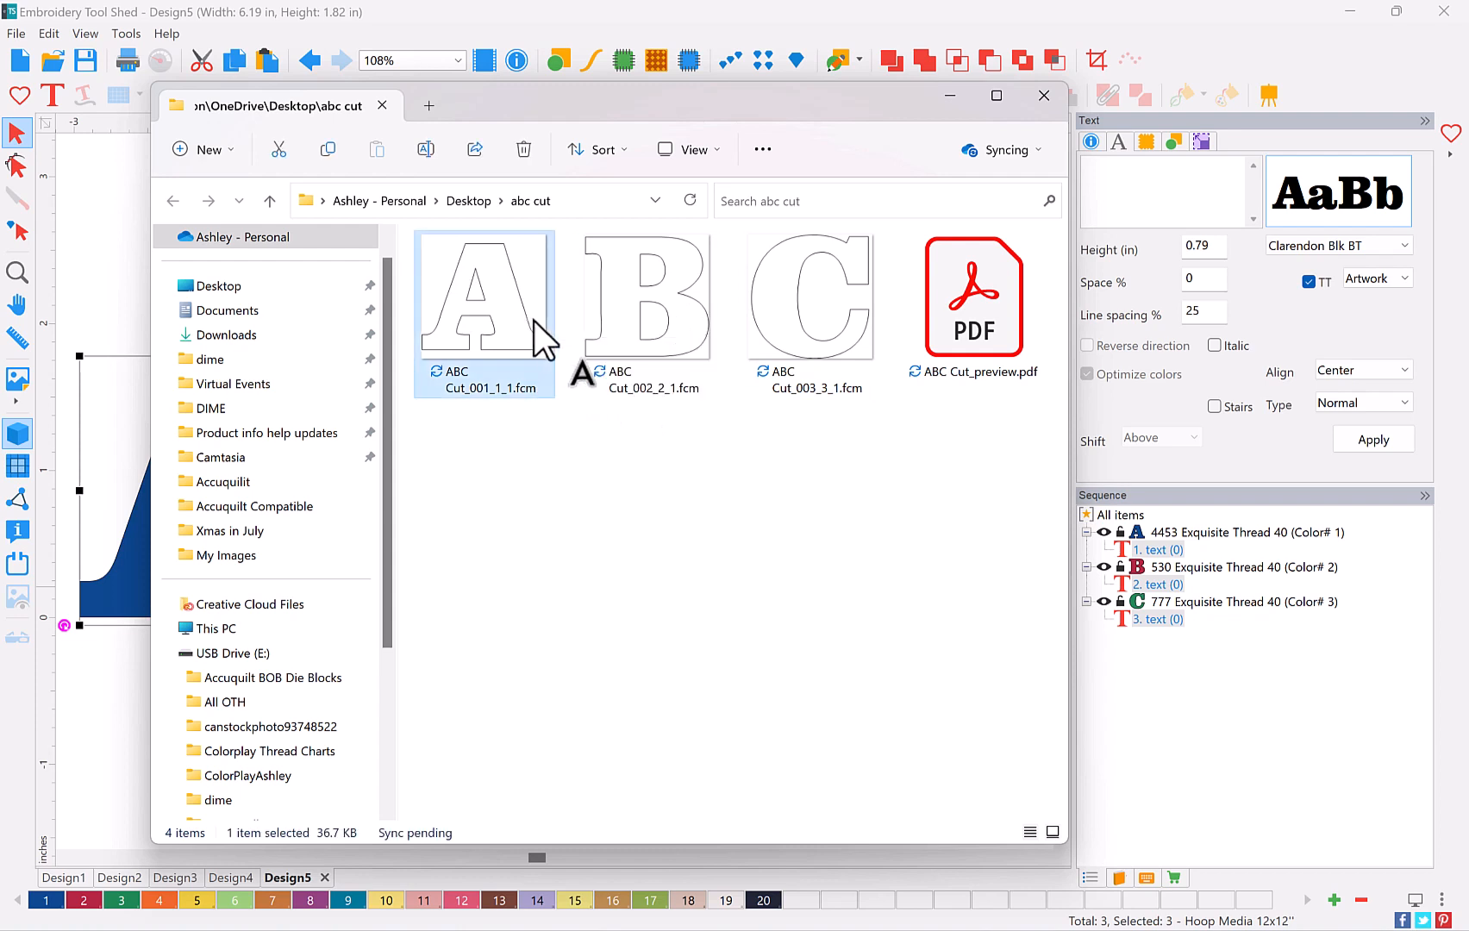
click(677, 327)
click(814, 337)
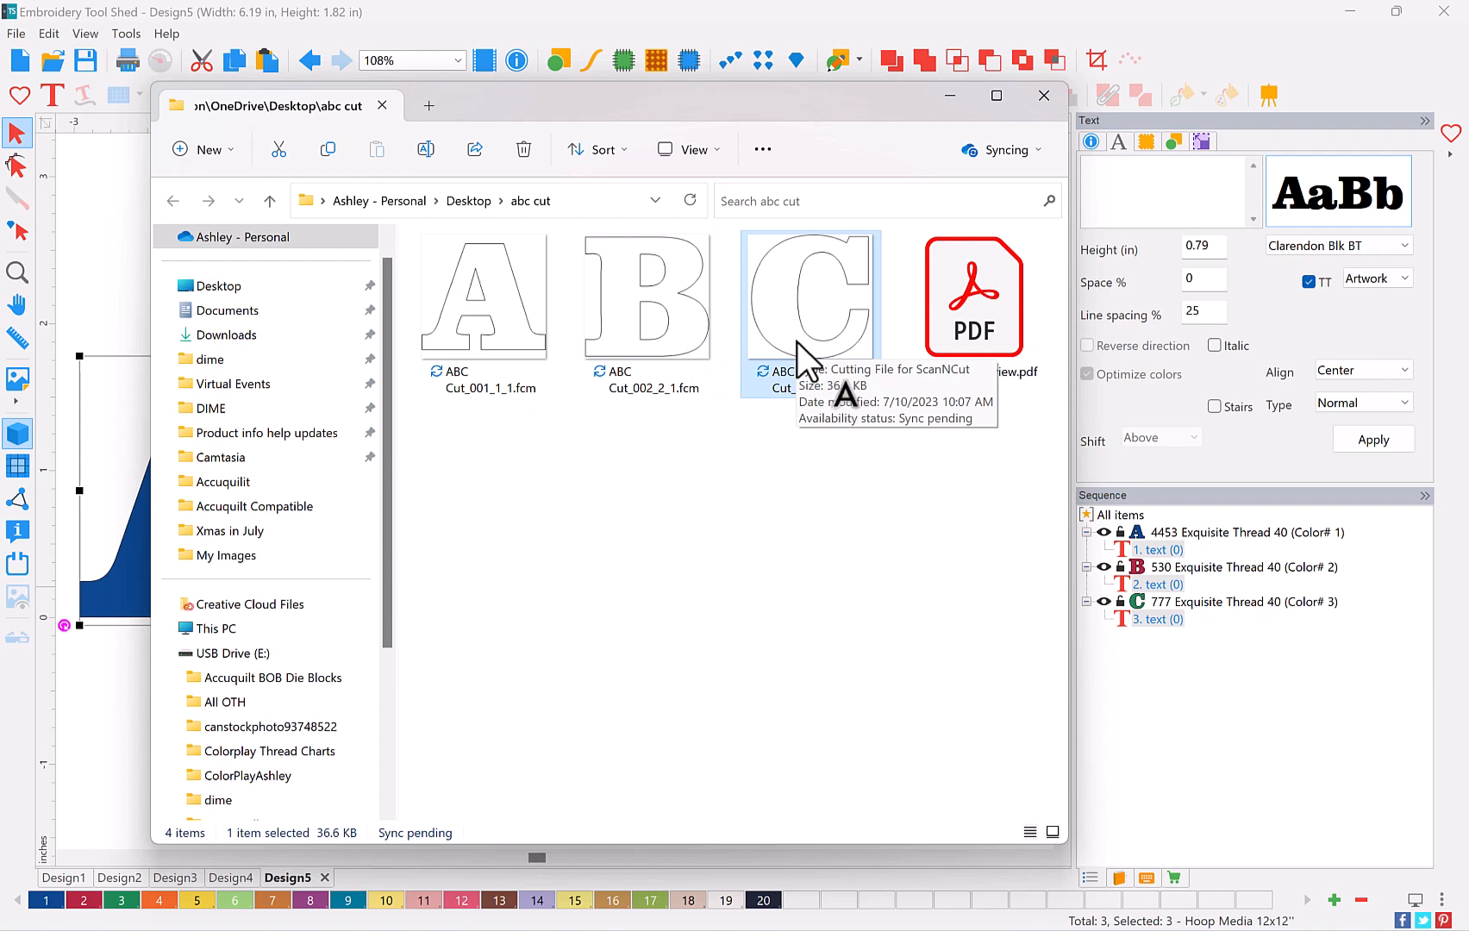
click(1046, 94)
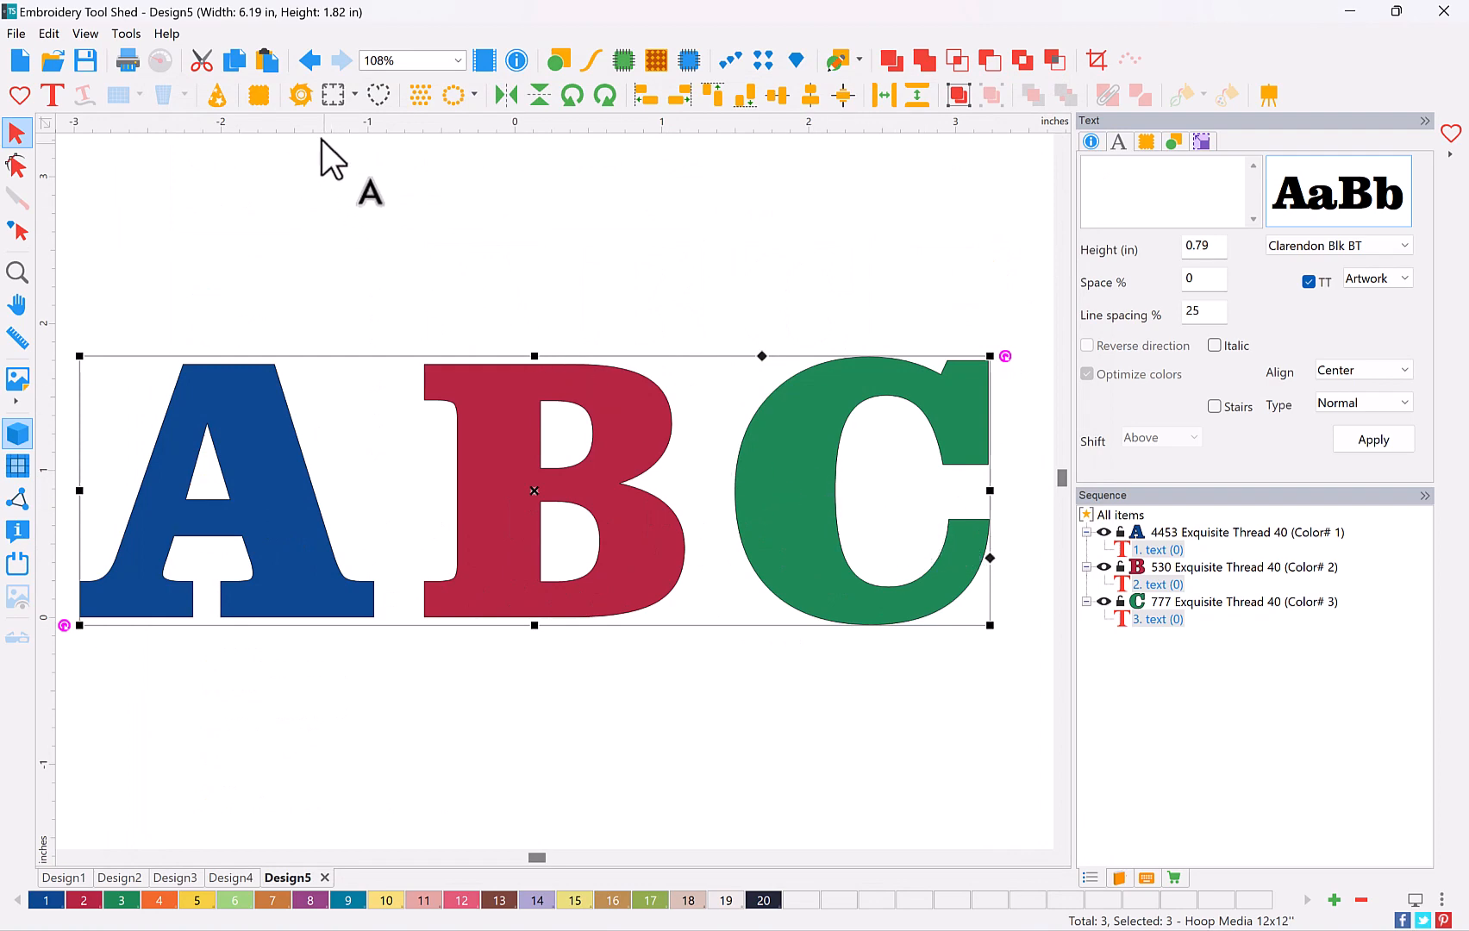
Preview all three letters as one Single color cut layout in the Cutter and examine the save formats, including SVG, without saving
click(299, 96)
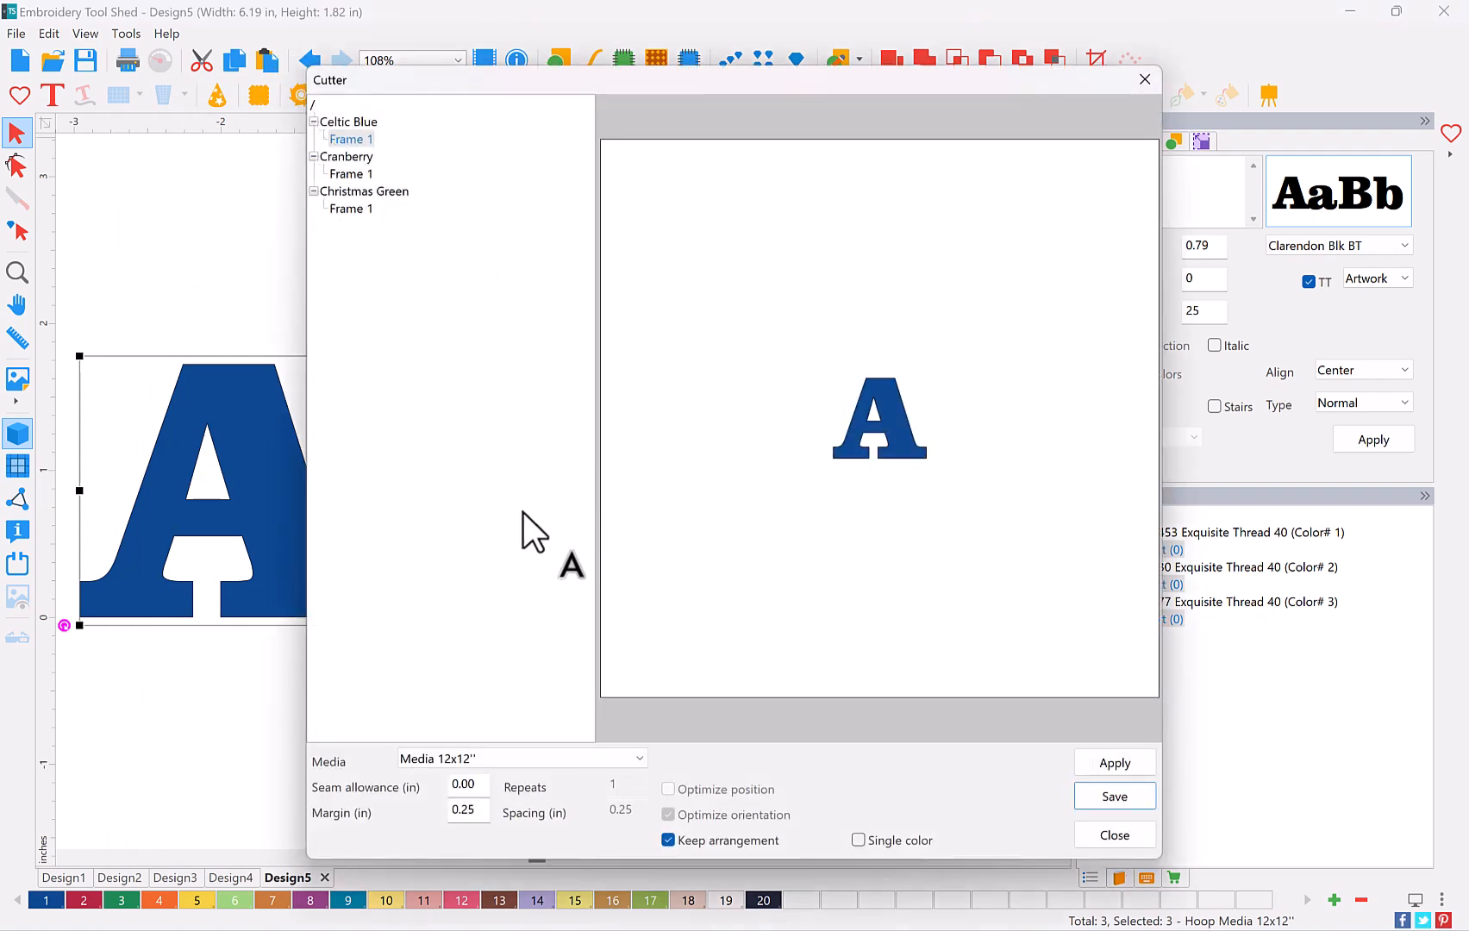
click(887, 843)
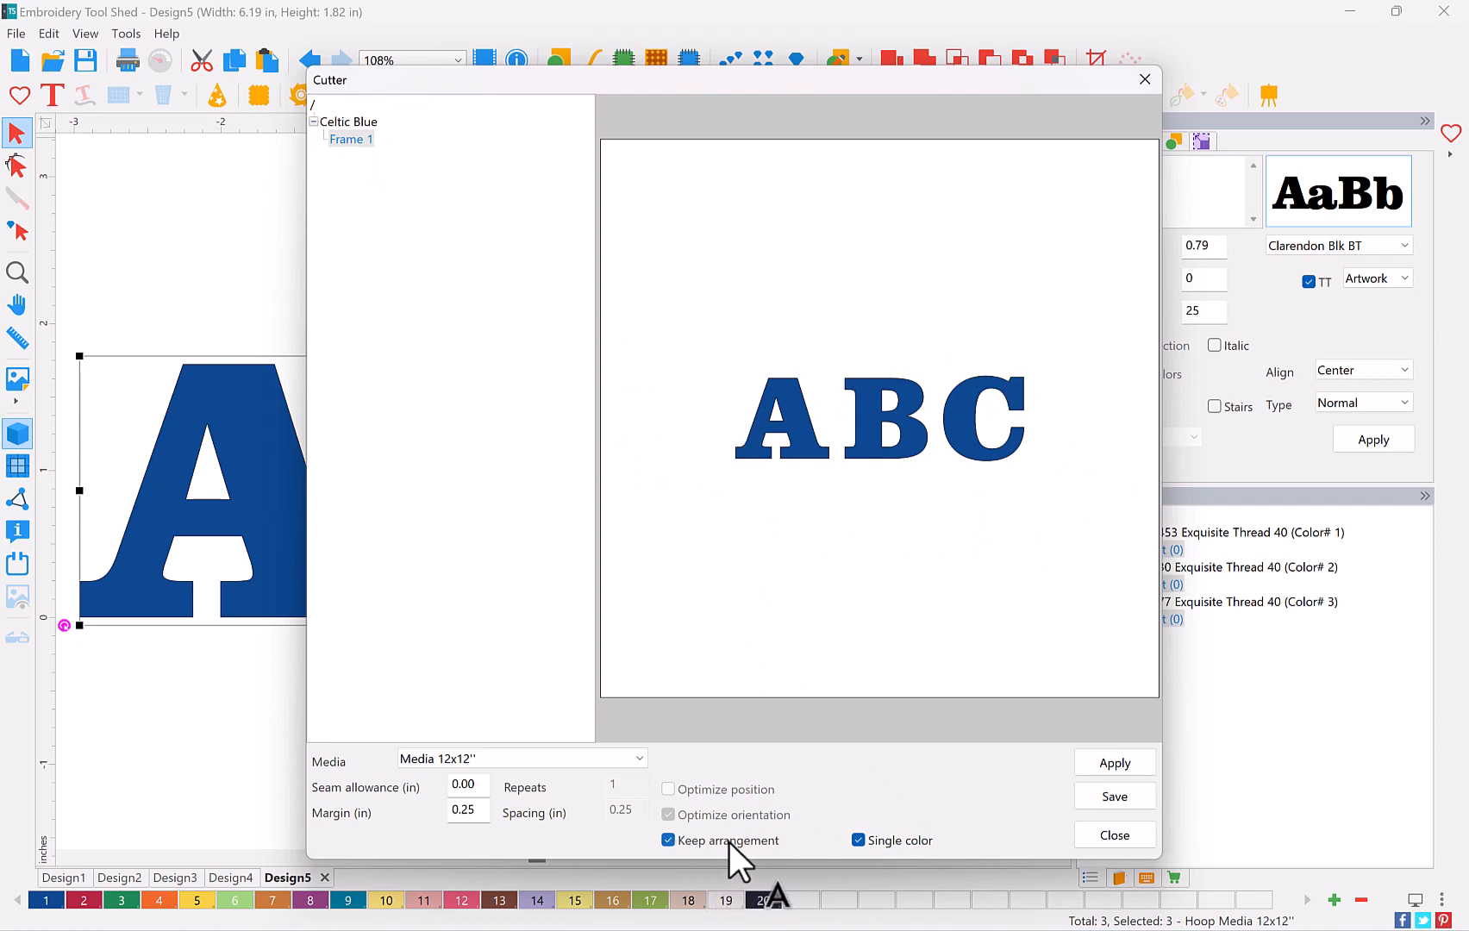
click(1123, 798)
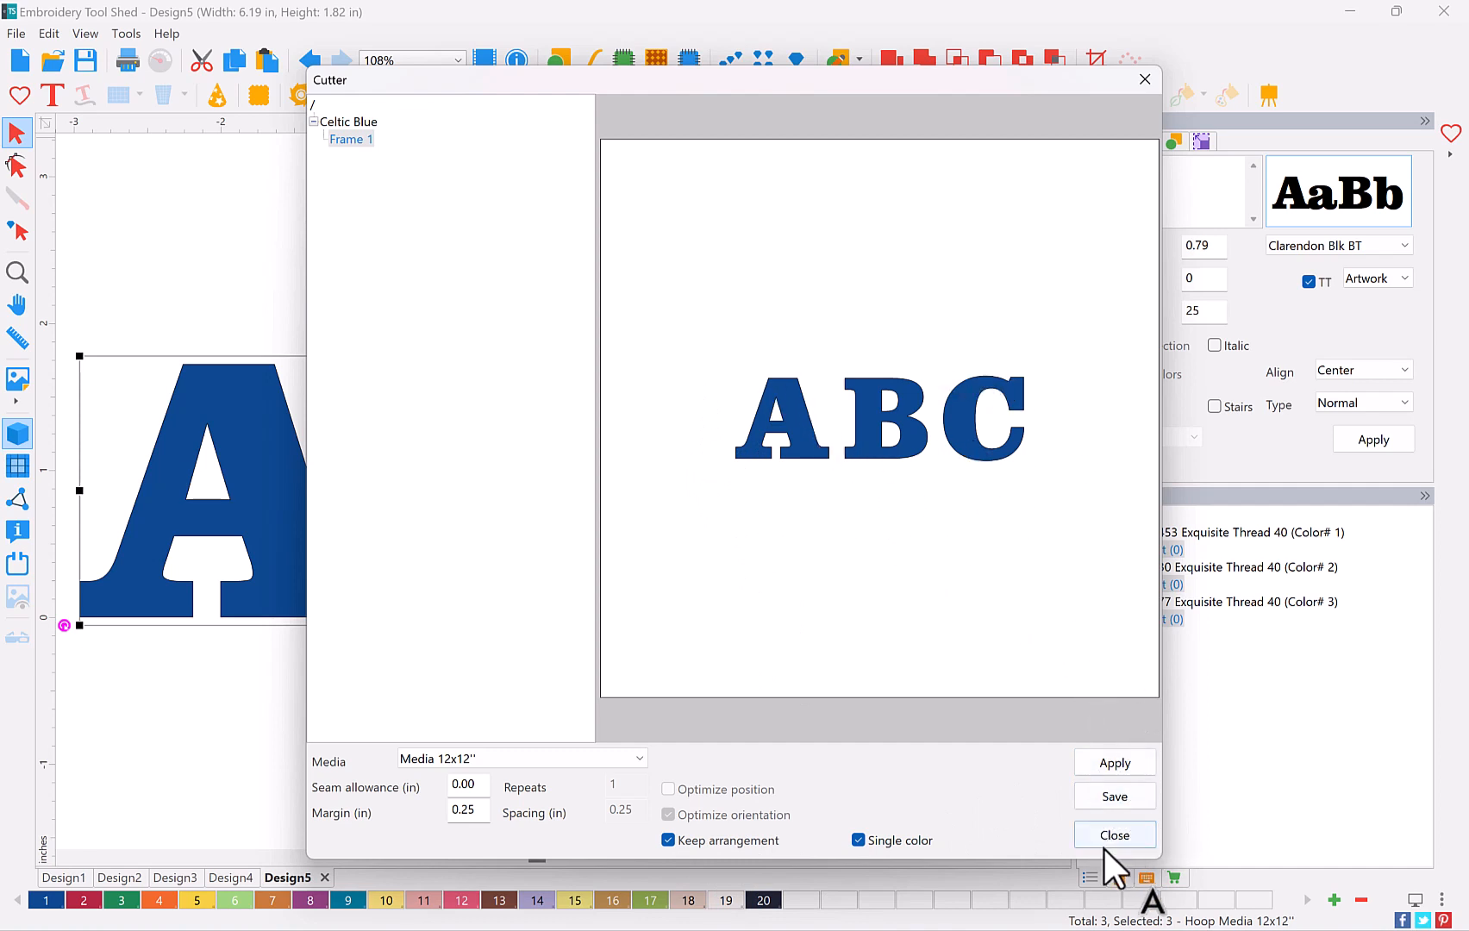
click(1102, 792)
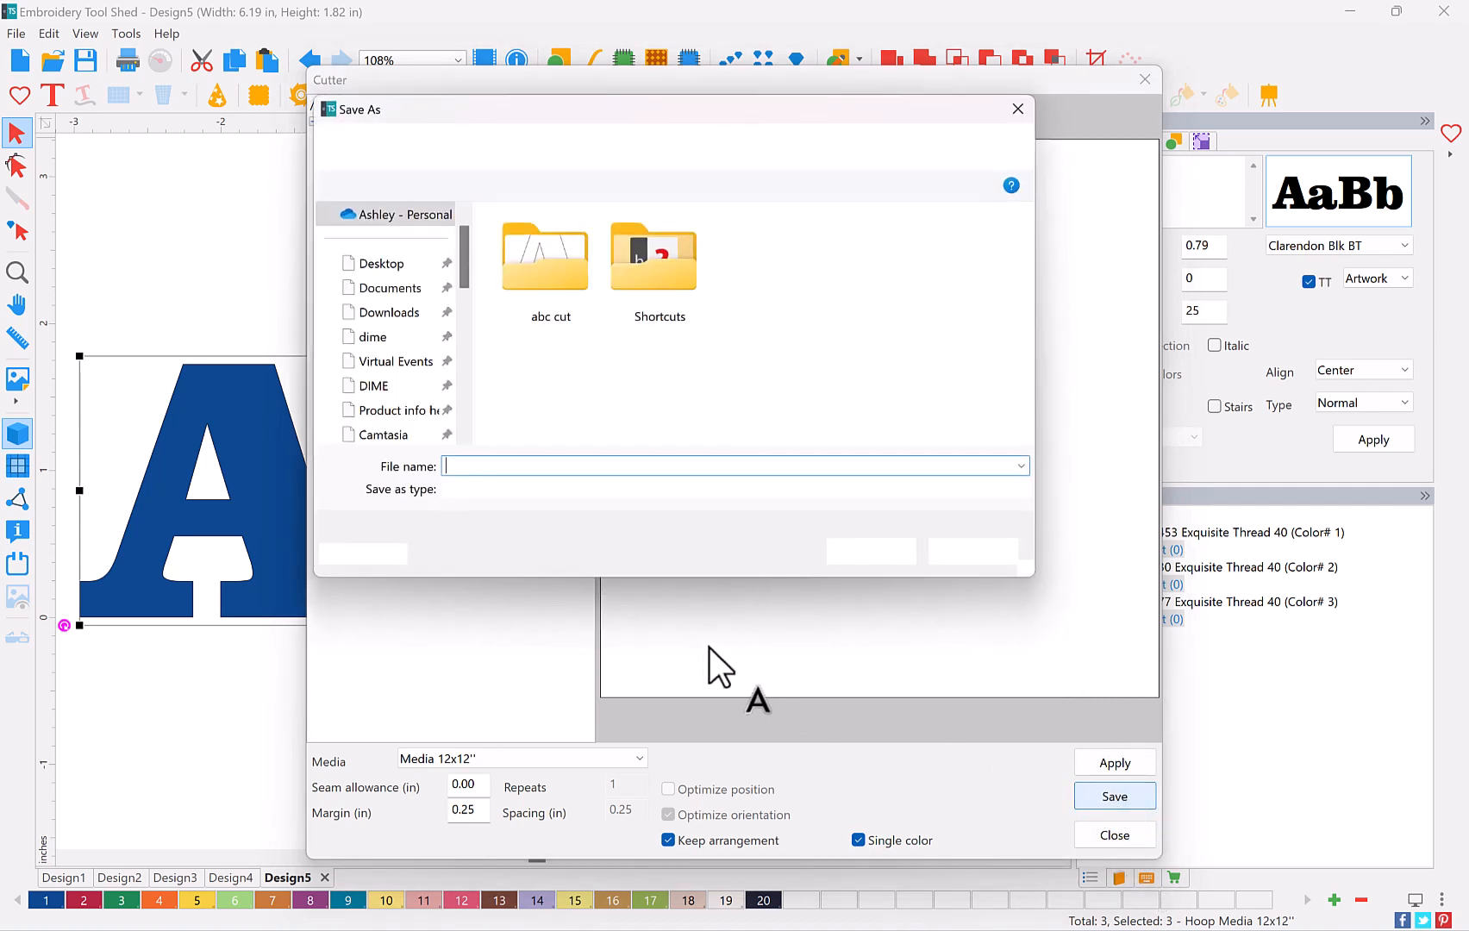
click(647, 490)
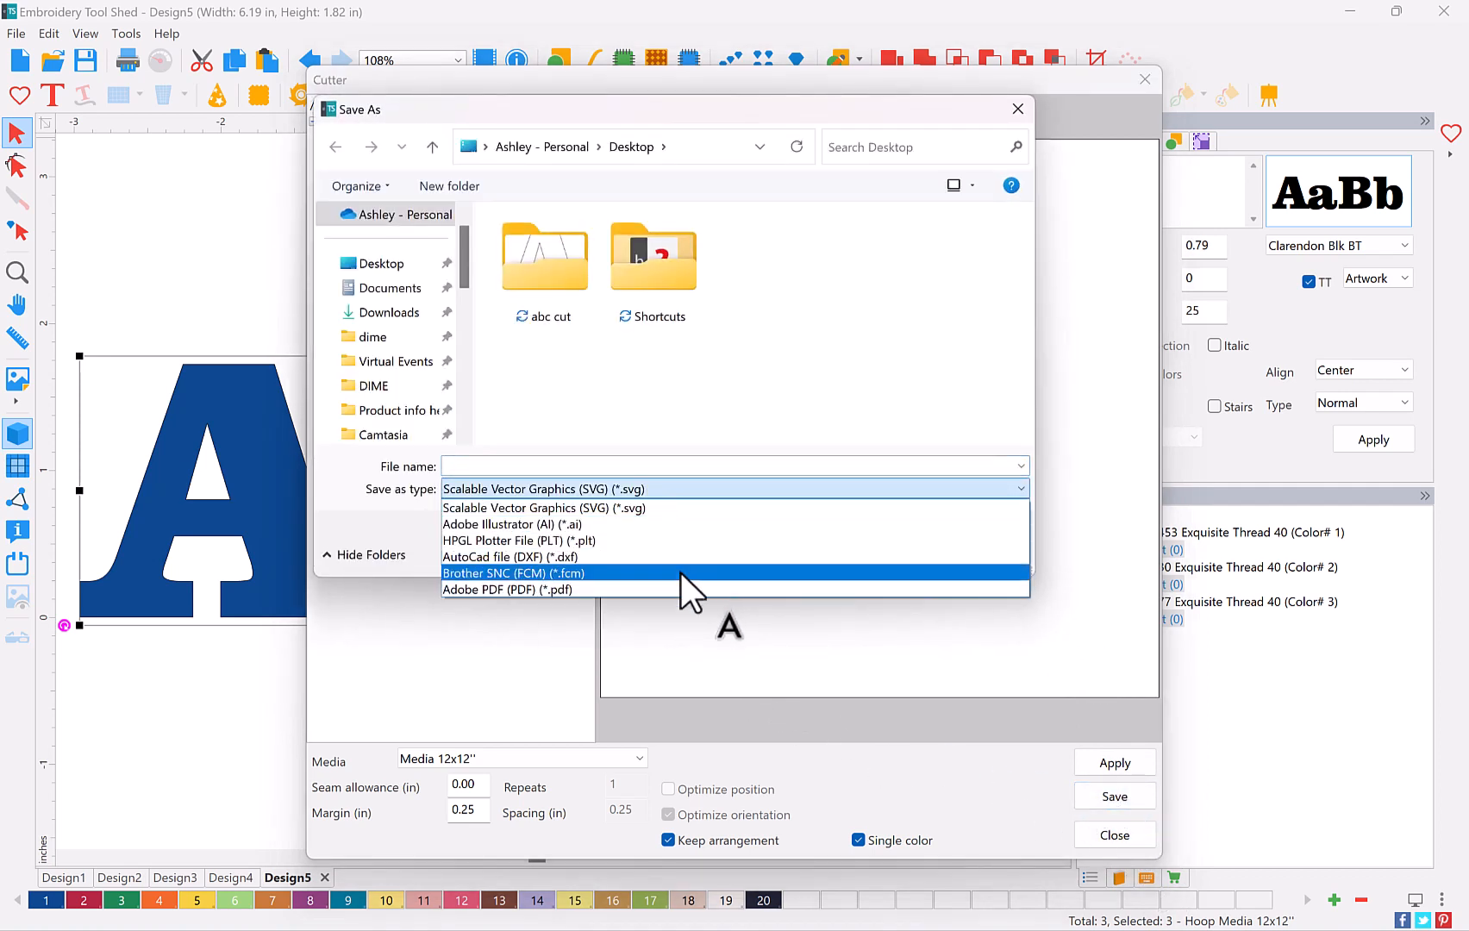
click(687, 515)
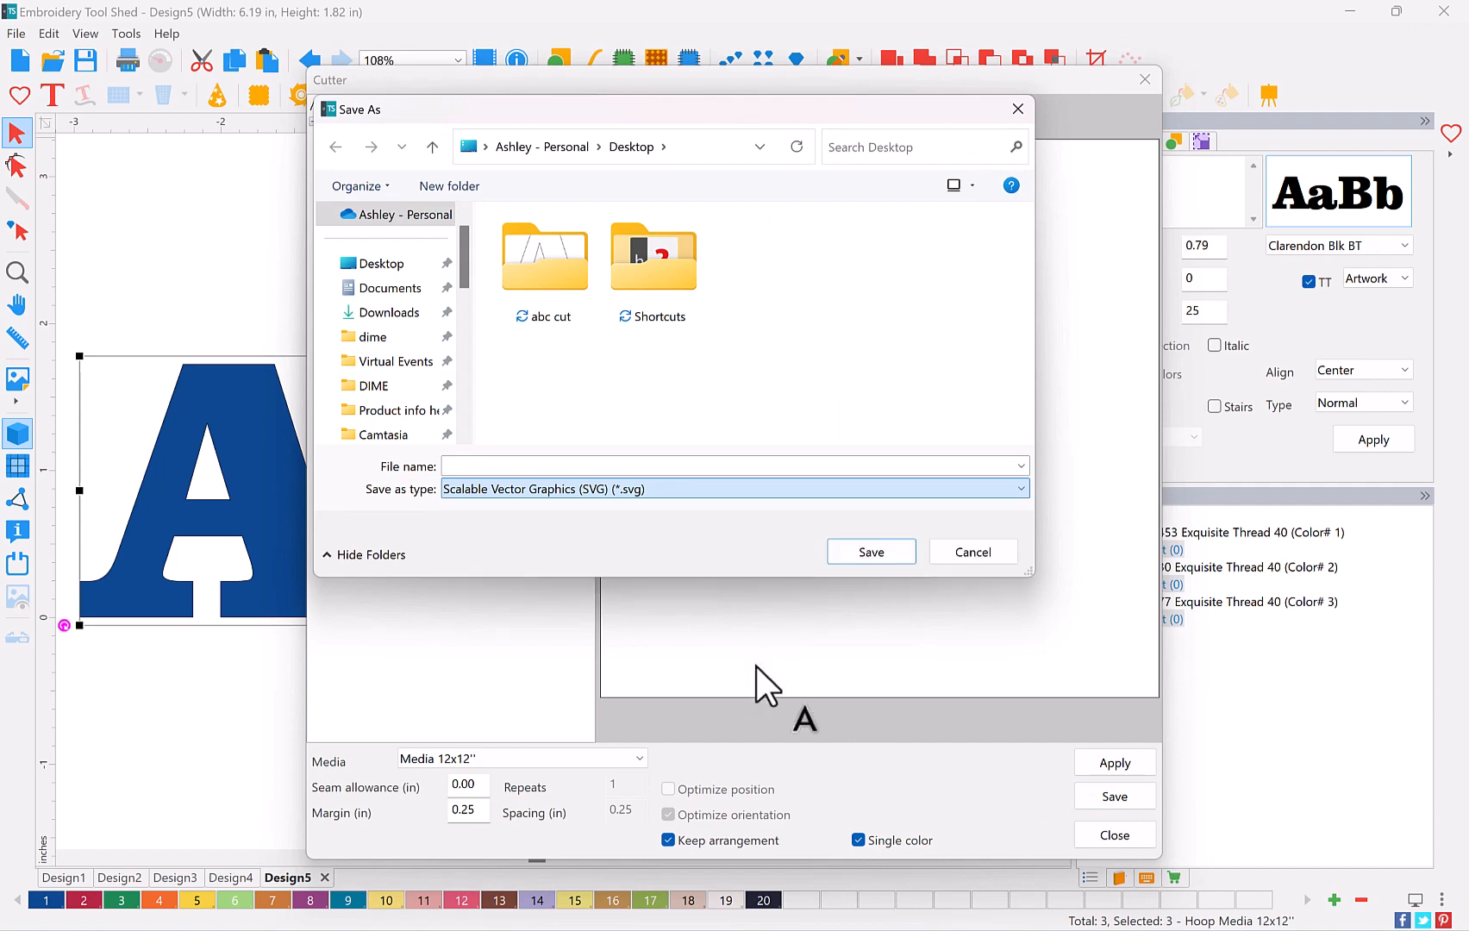
click(970, 552)
click(1119, 833)
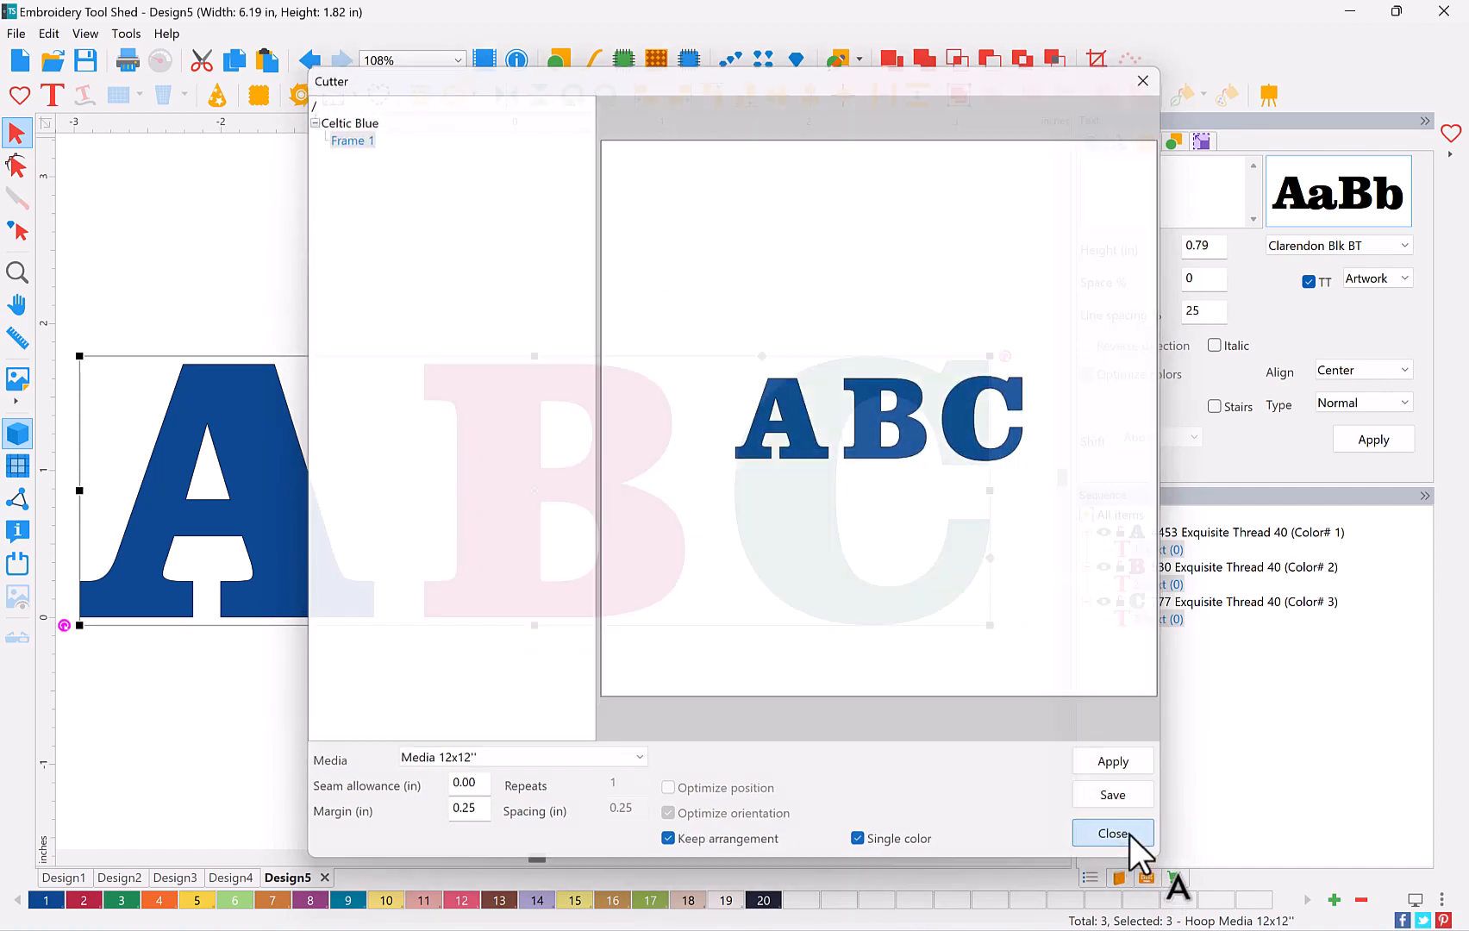
Convert only the Cranberry B to an applique and deselect it
click(780, 760)
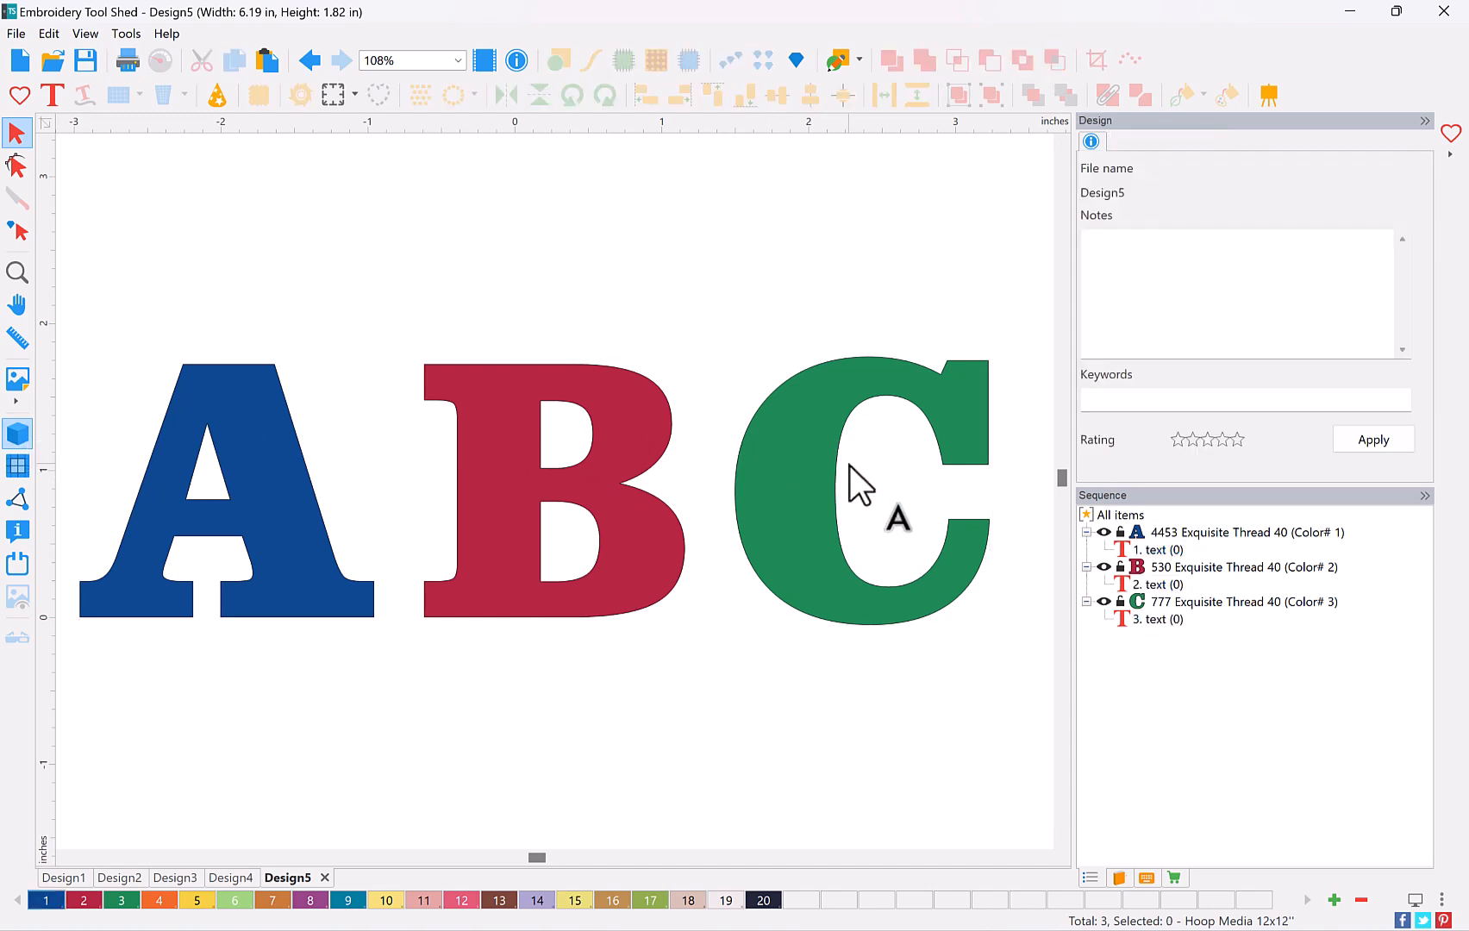
click(630, 529)
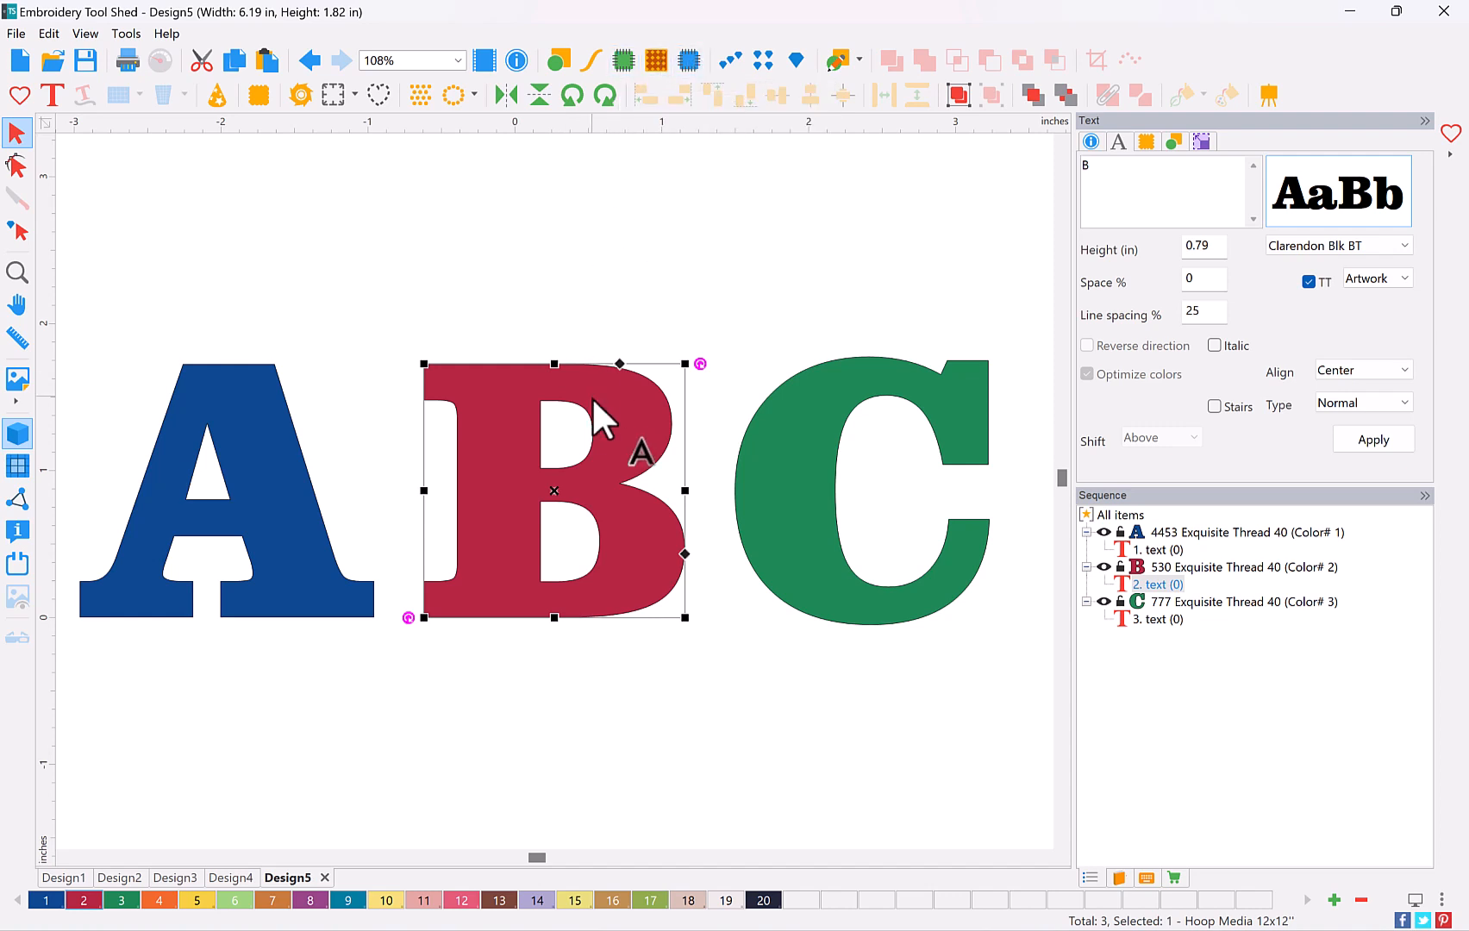
click(626, 61)
click(631, 284)
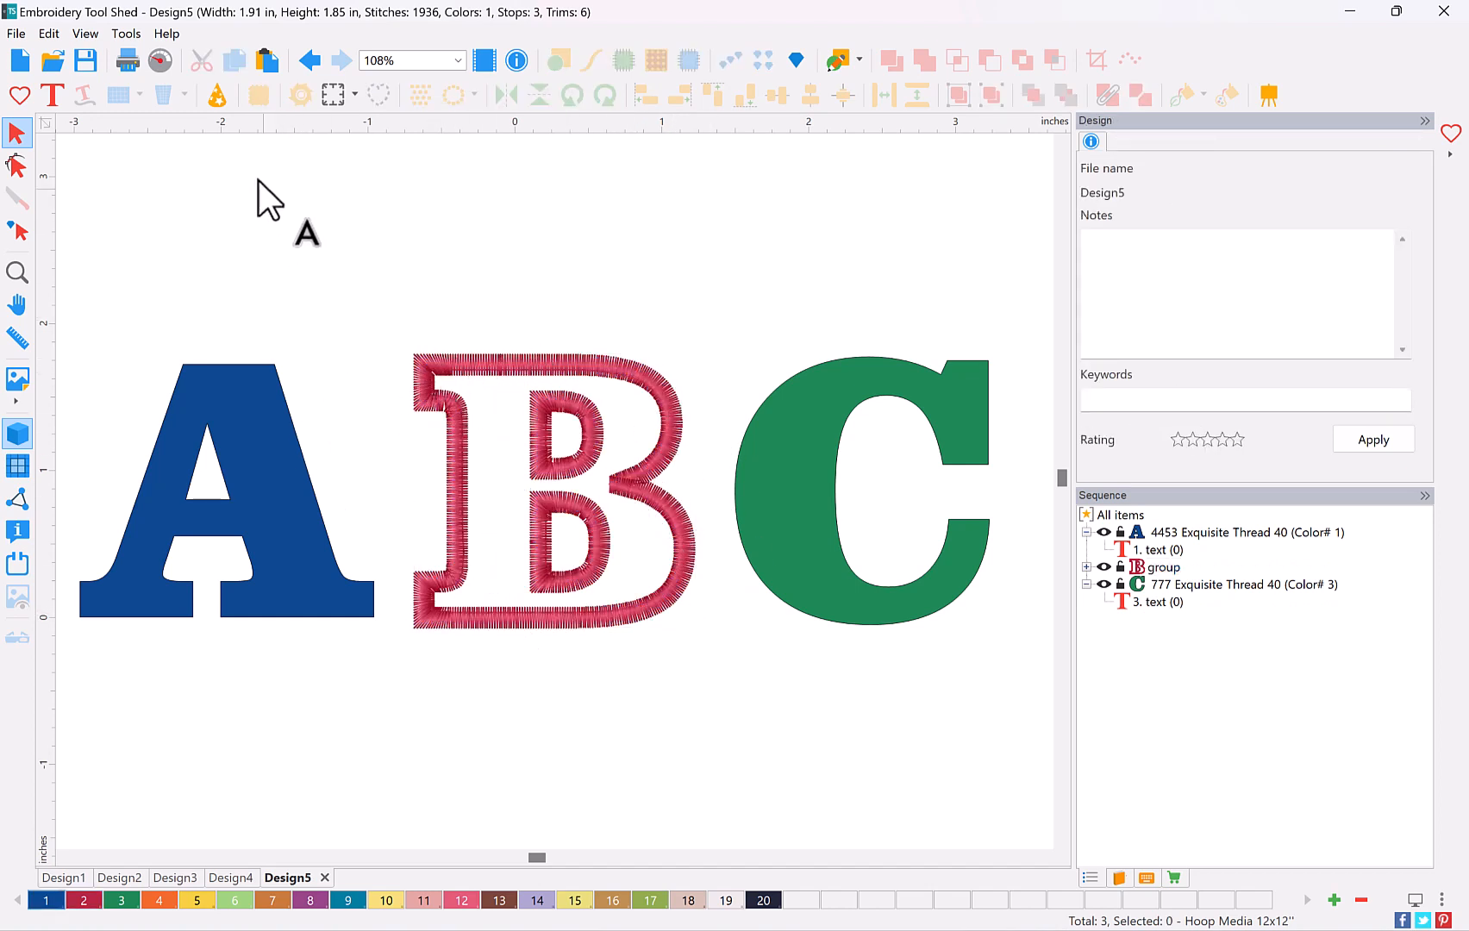
Run the stitch simulation to examine the B applique's sewing order, and return to the design
click(161, 61)
drag(41, 131, 346, 181)
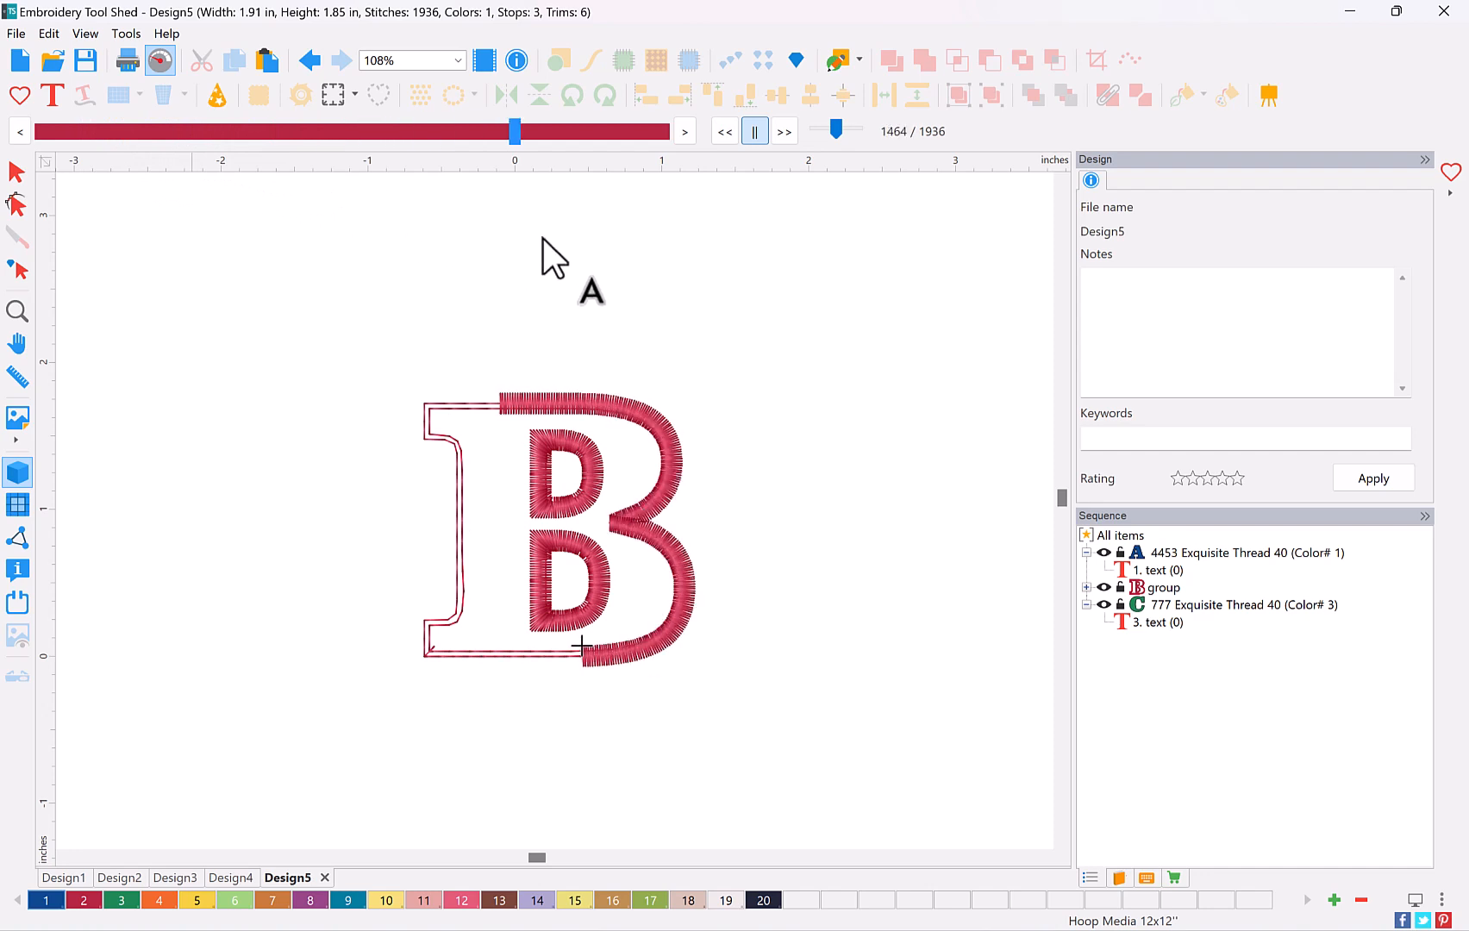
click(17, 175)
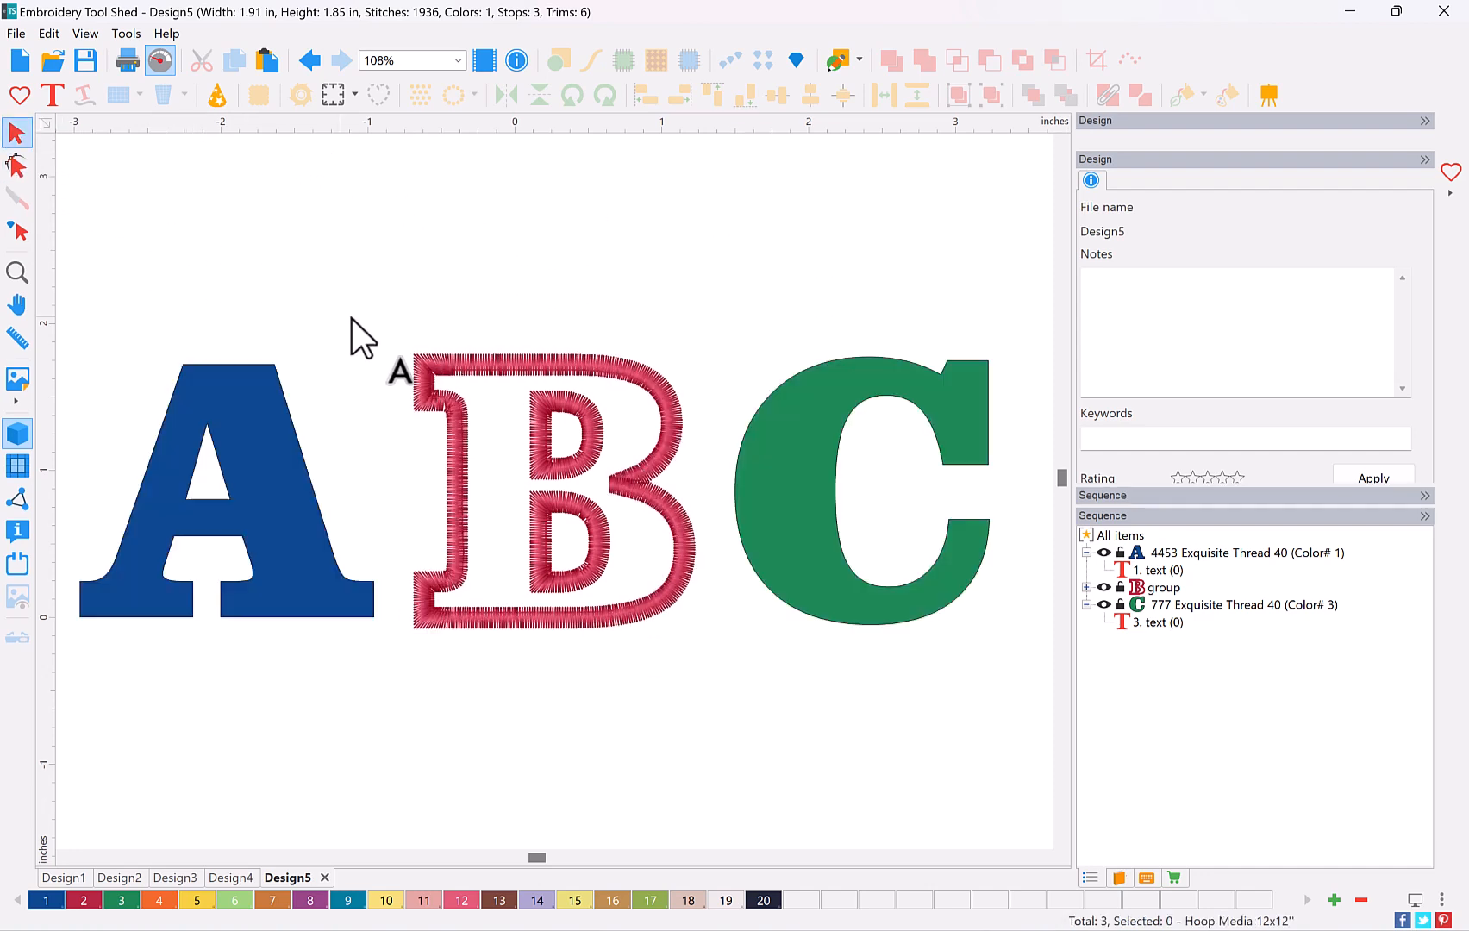
Convert the B applique to a plain Run stitch outline
click(550, 379)
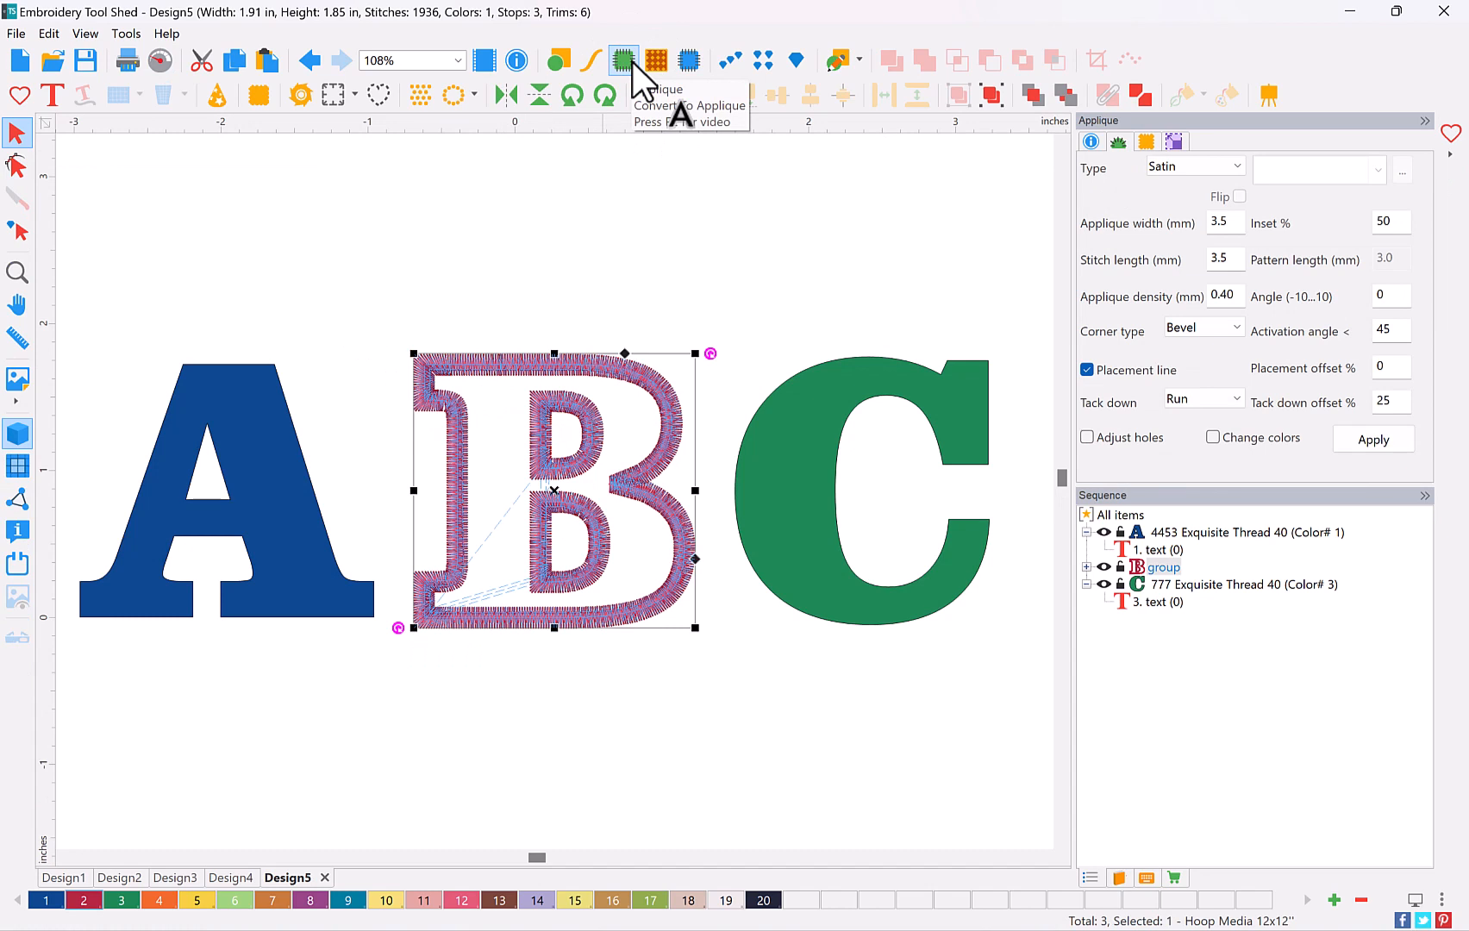
click(597, 65)
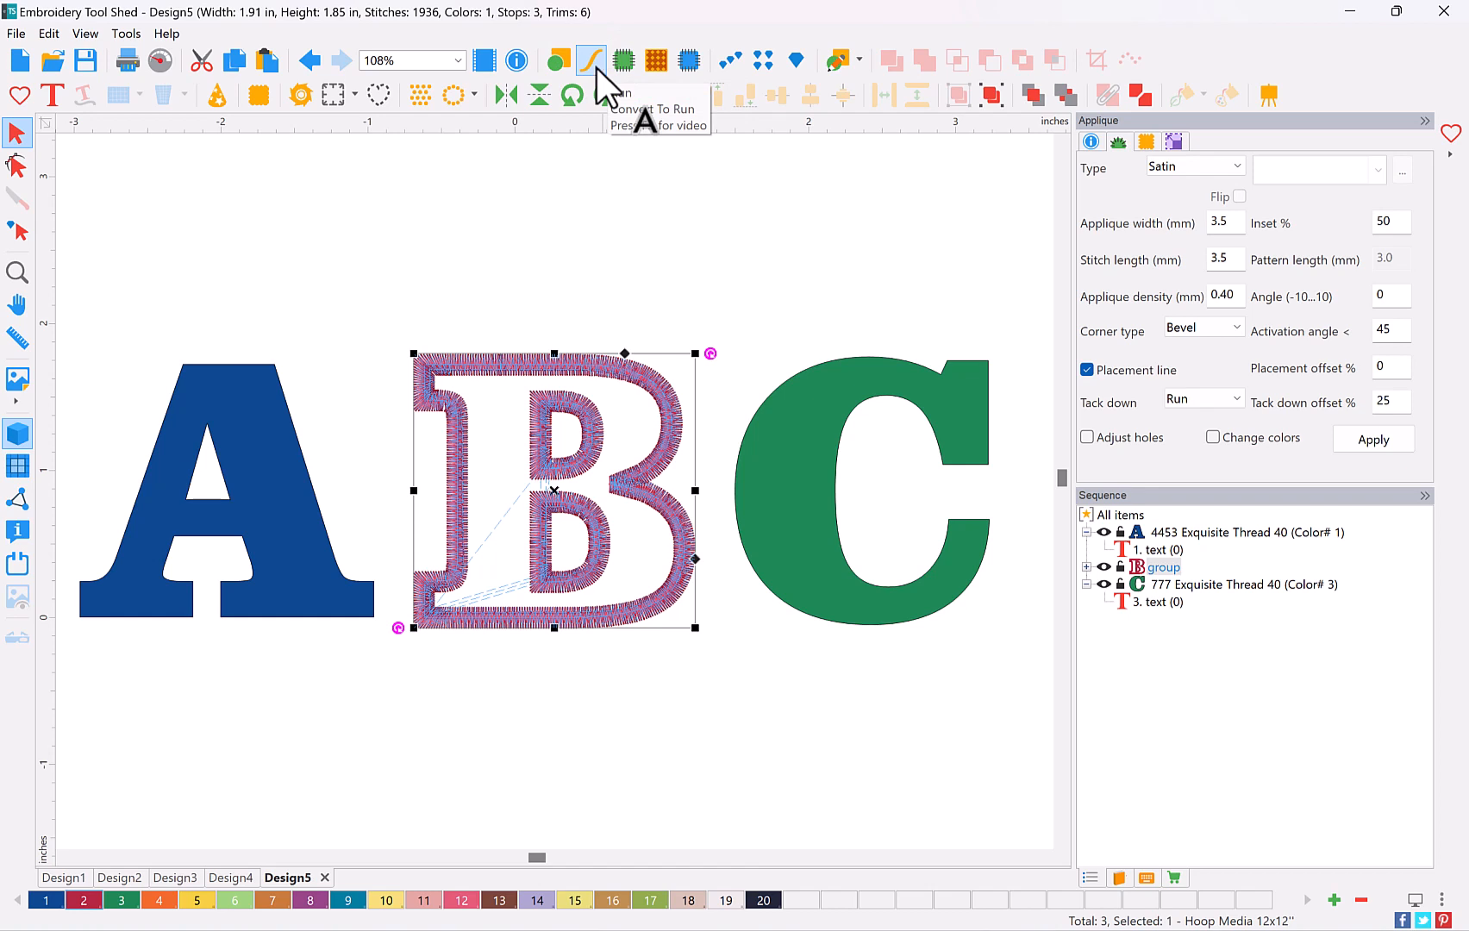
click(596, 68)
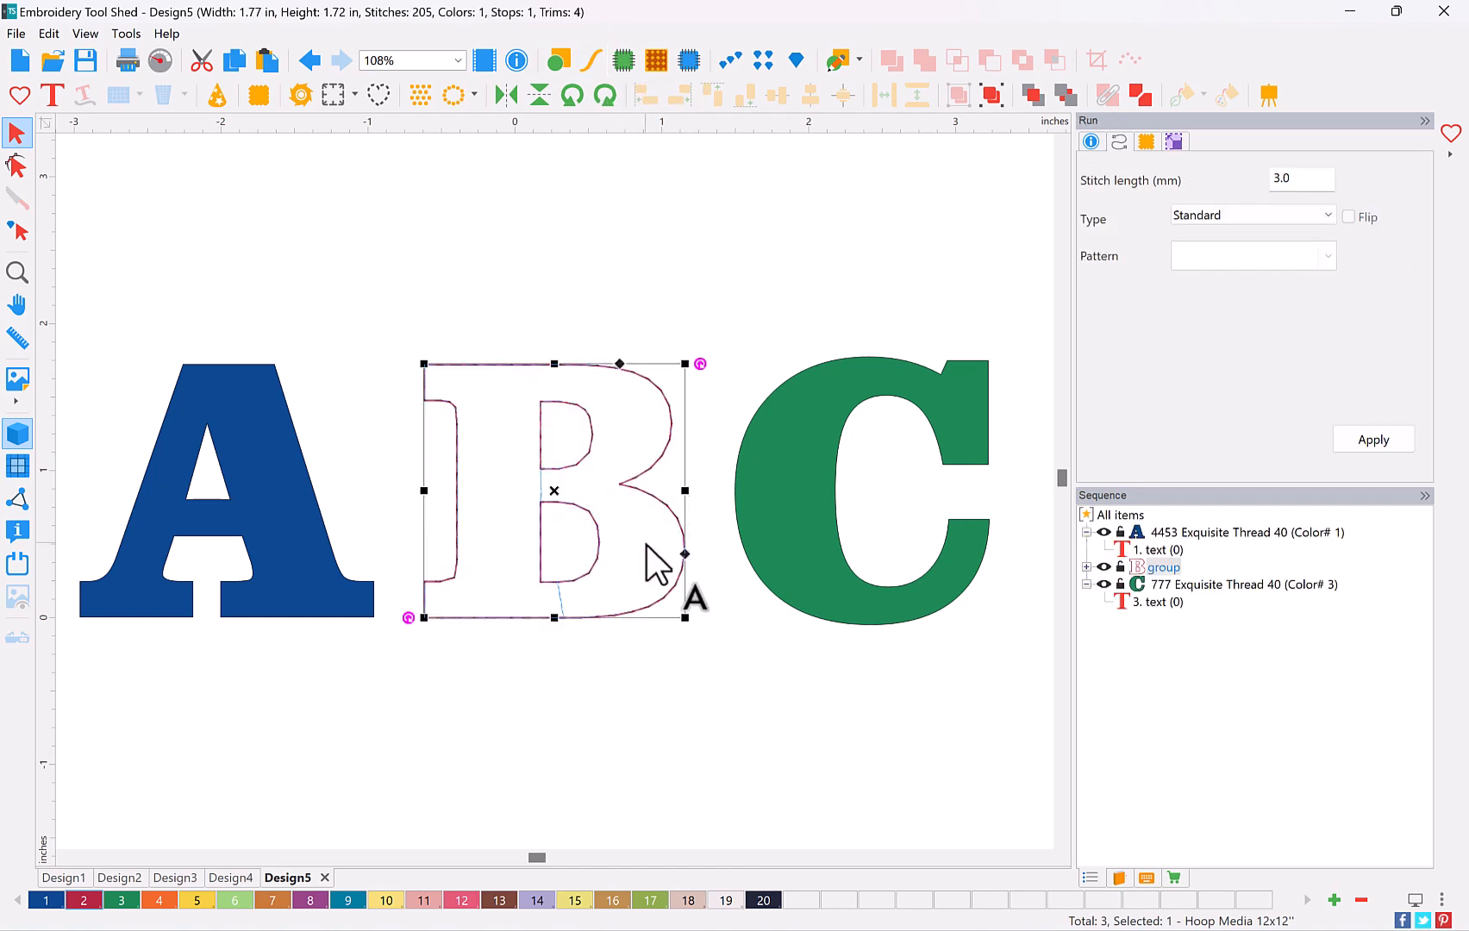
Convert the B to an Adv. Stippling applique filled with the arcs pattern, and deselect it
click(659, 69)
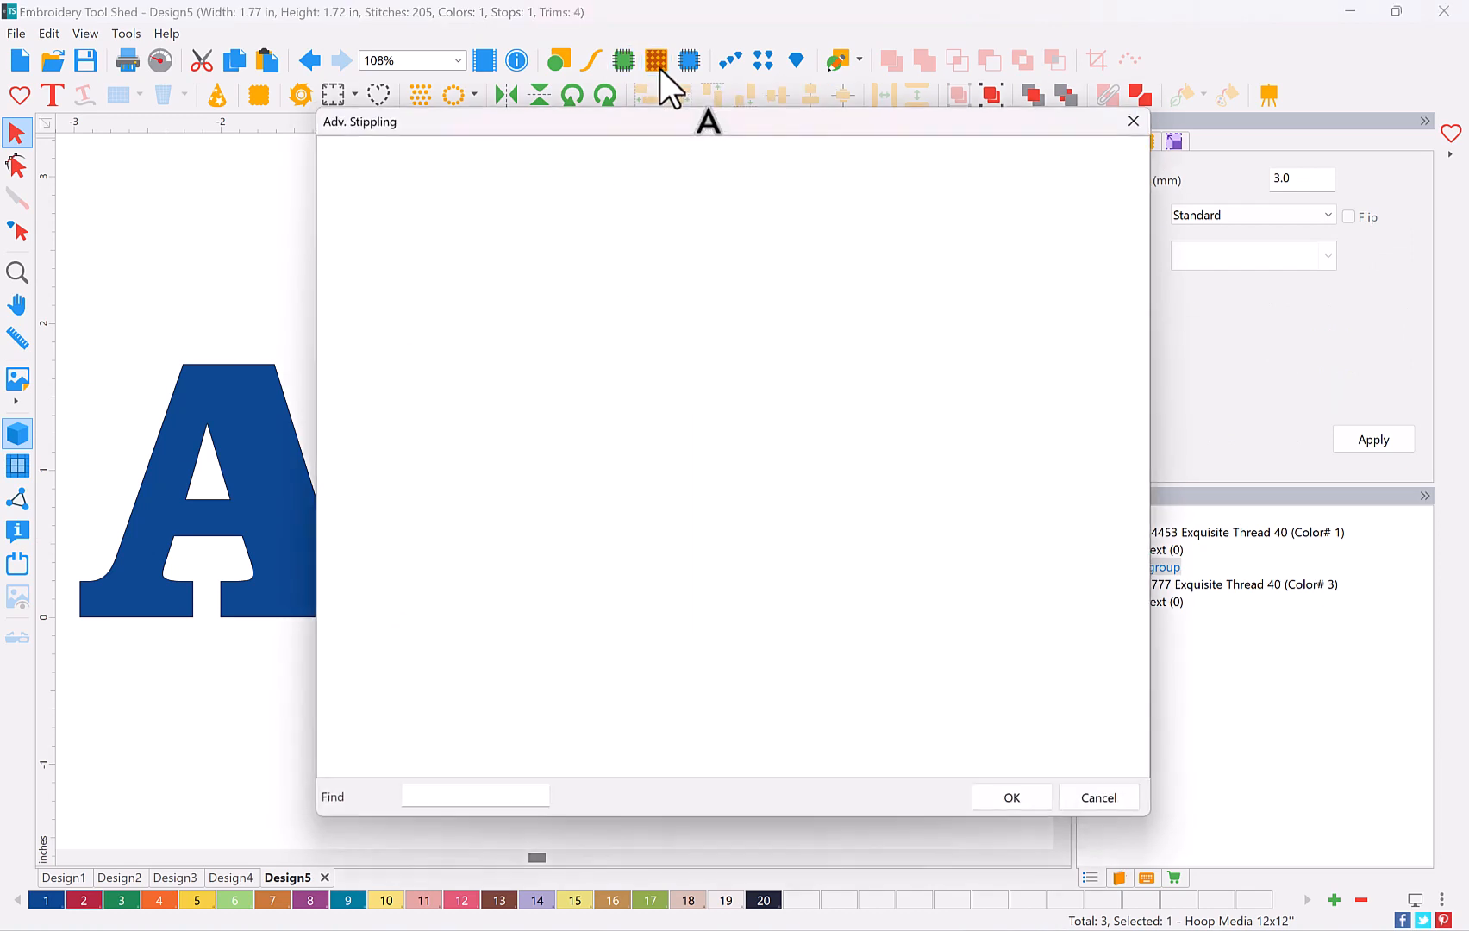
click(597, 226)
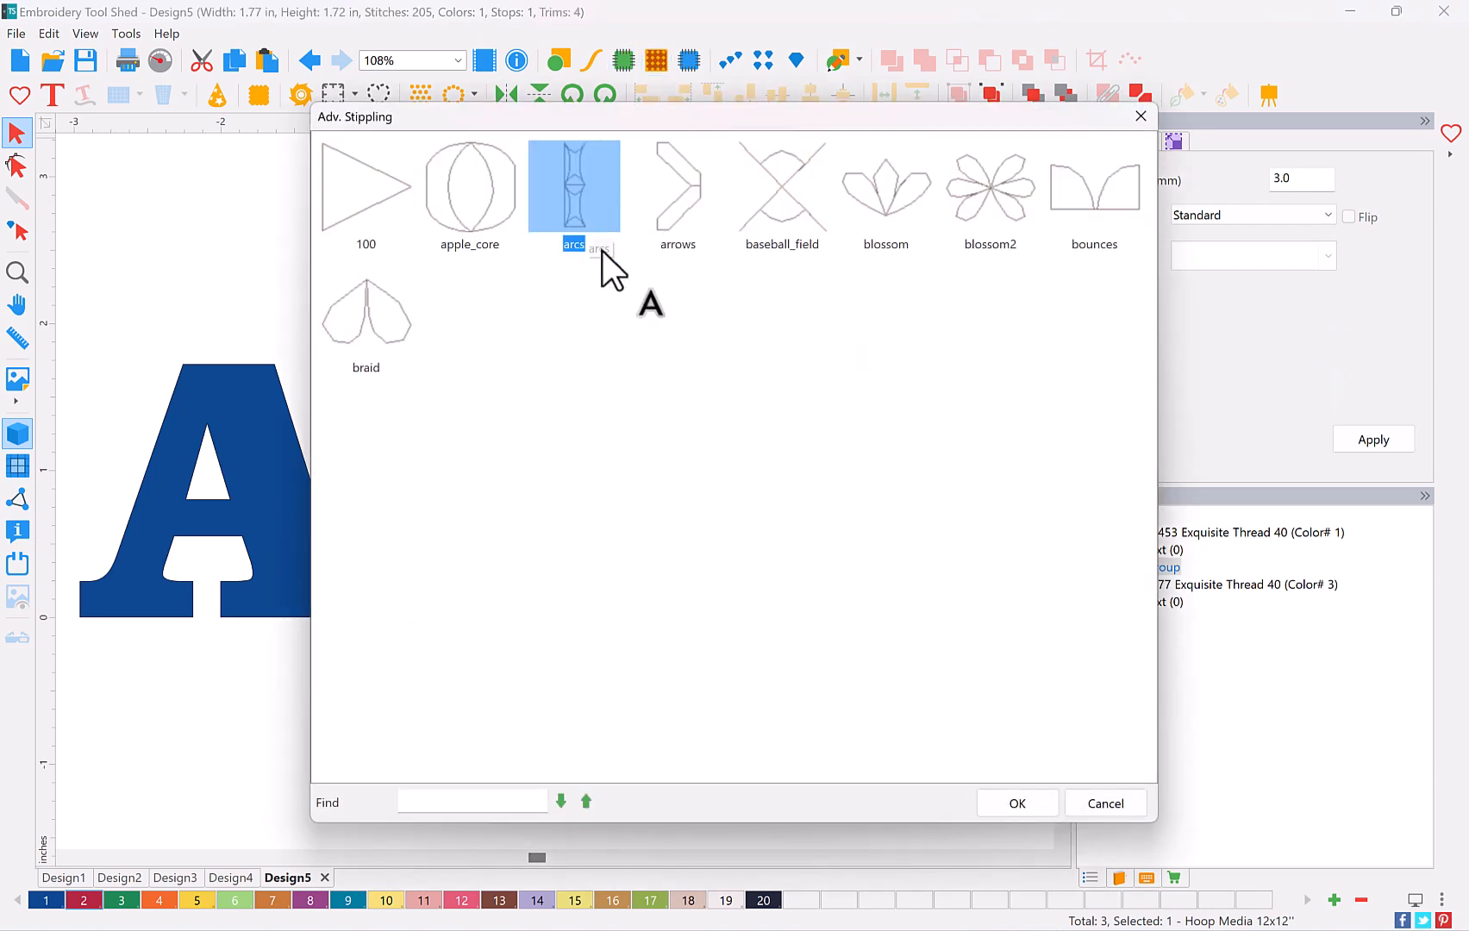
click(1015, 801)
click(756, 704)
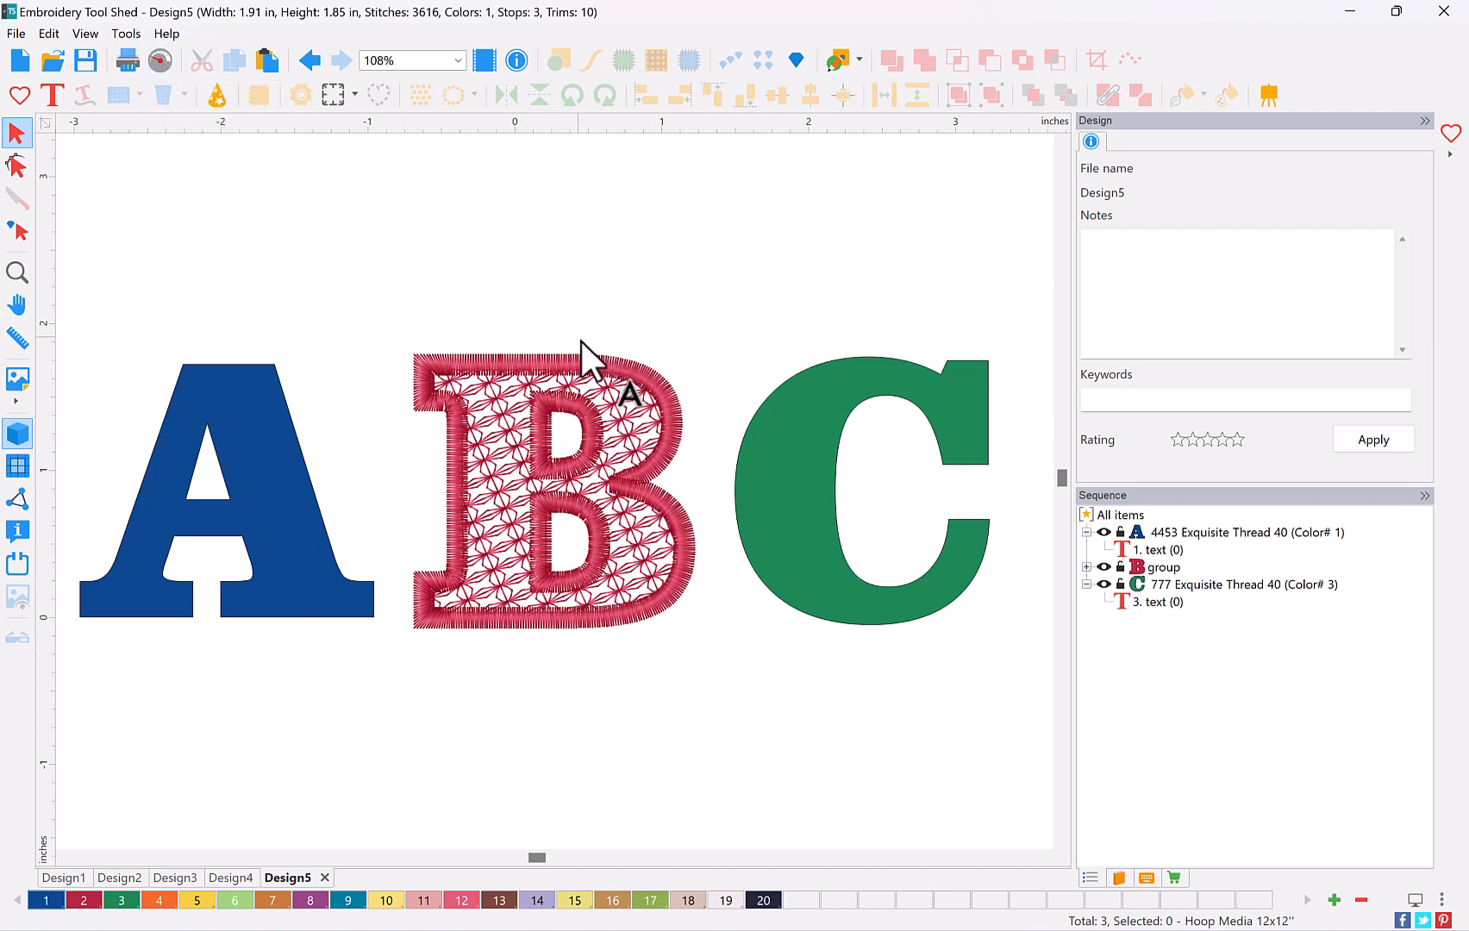
Convert the stippled B to a Vinyl applique and deselect it
click(627, 441)
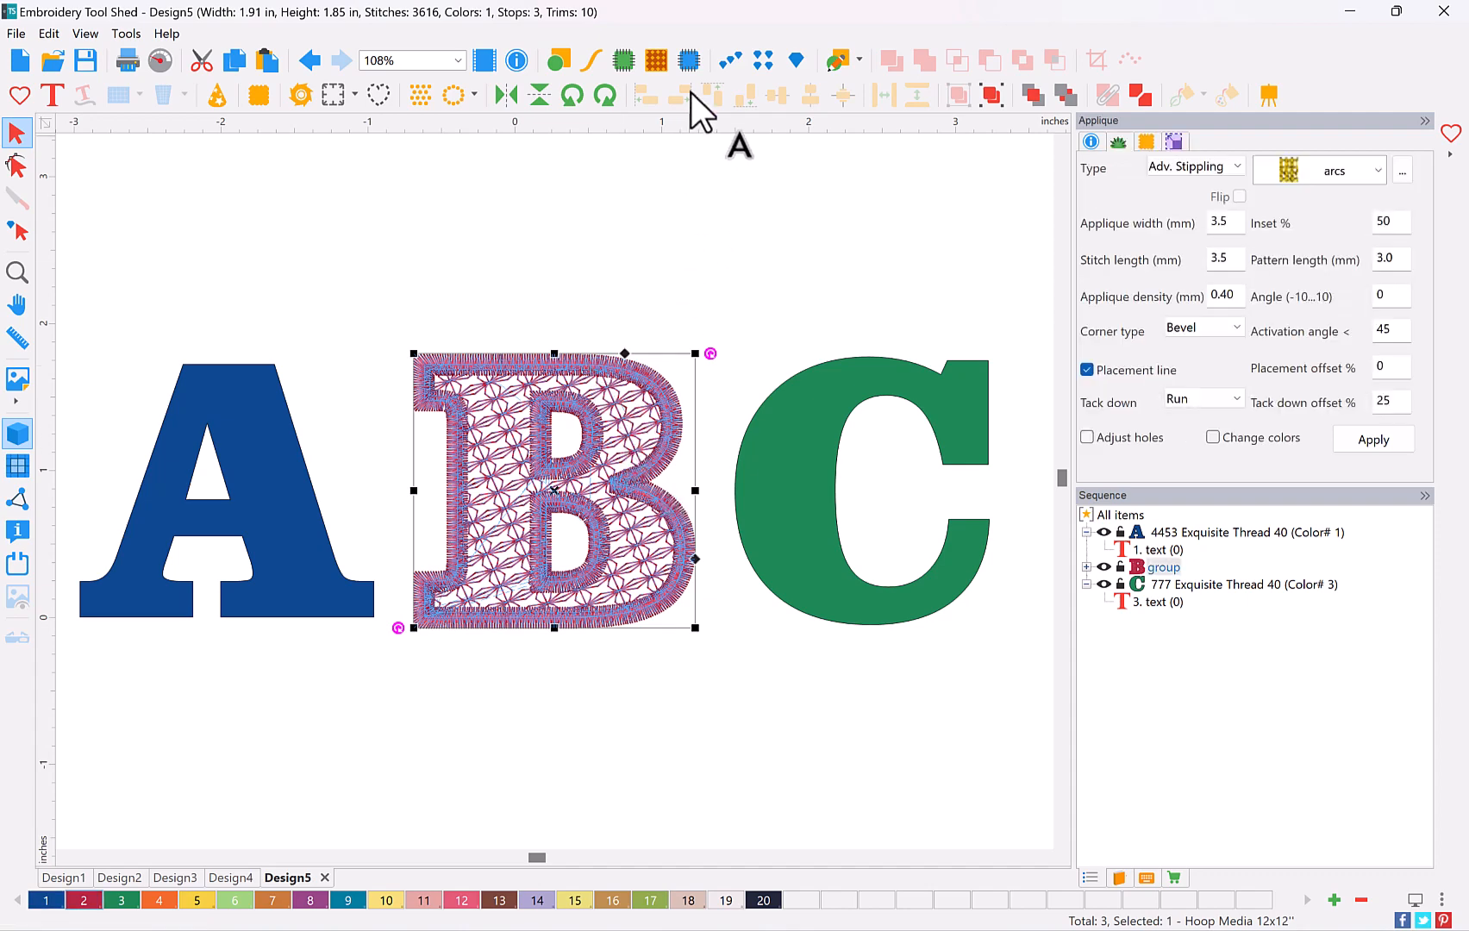
click(692, 63)
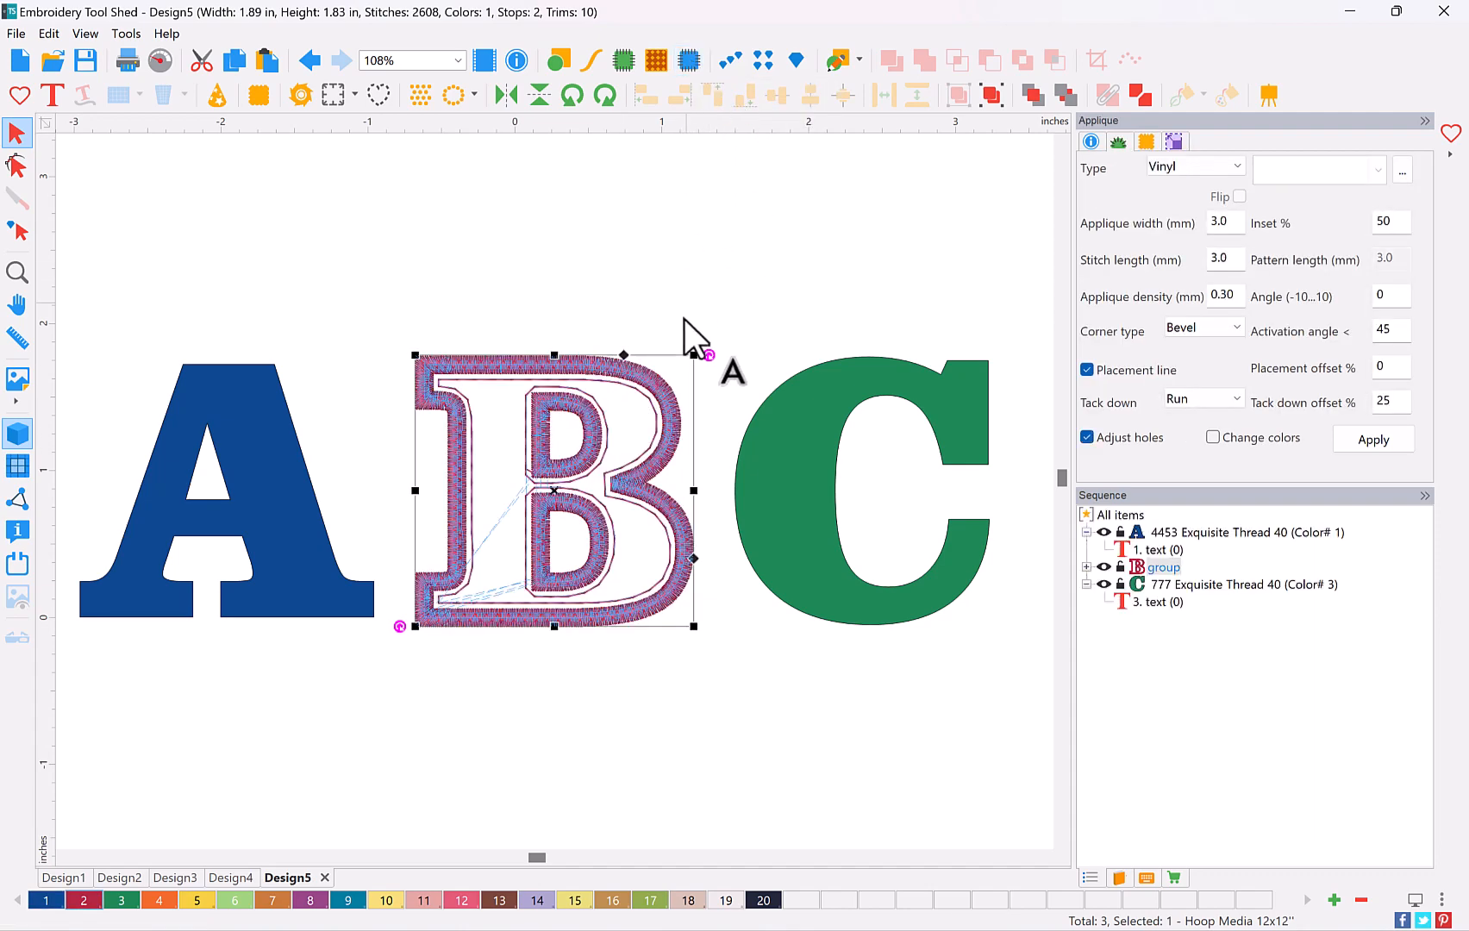
click(659, 277)
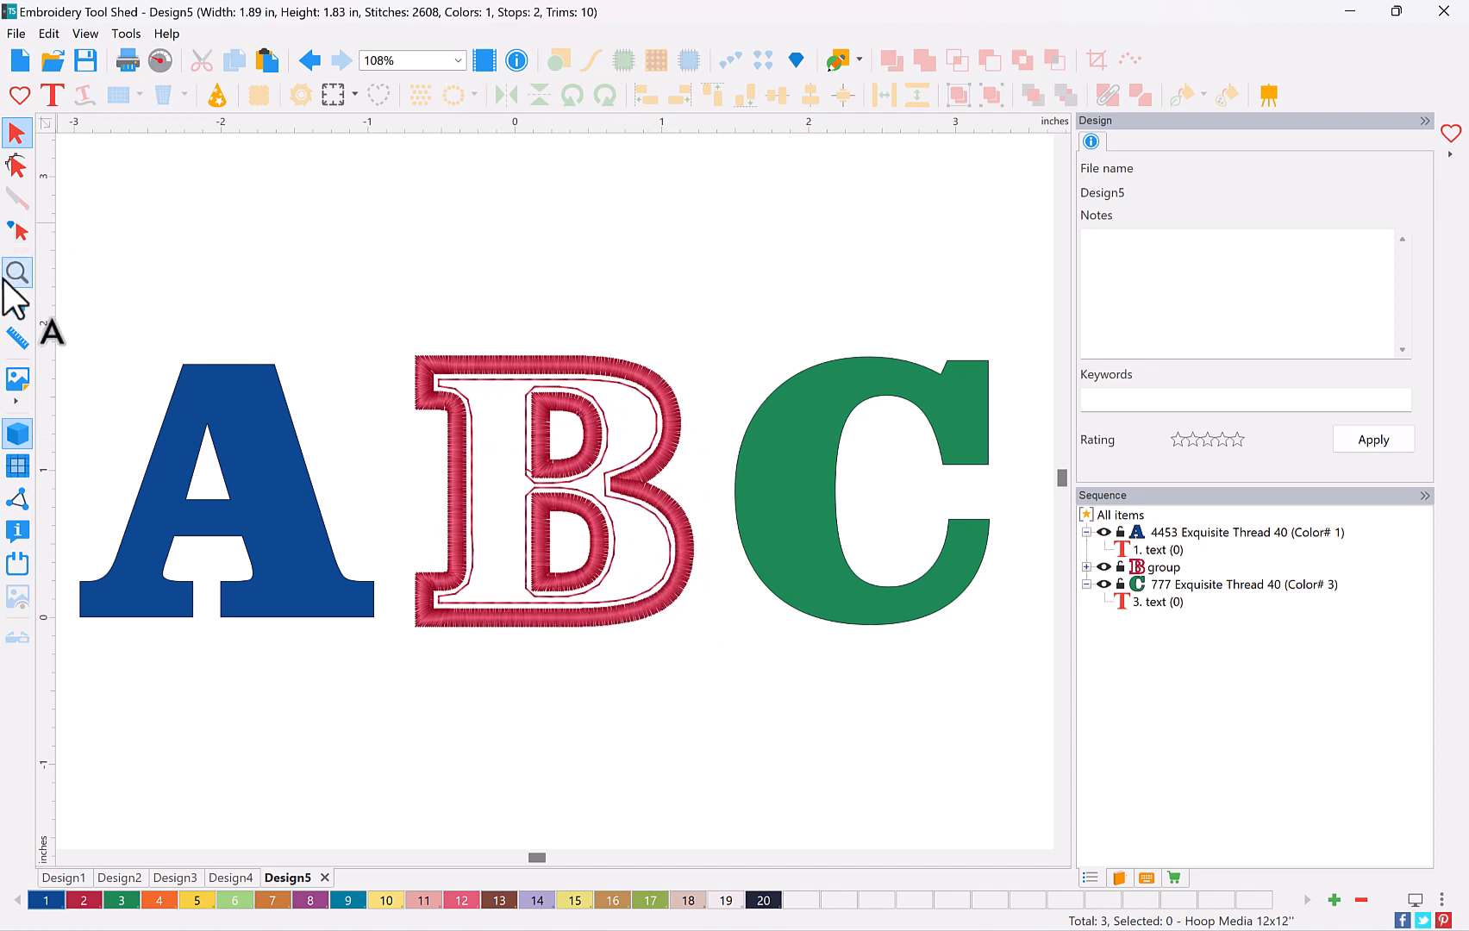
Convert the B back to a standard applique and apply Motif pattern 116 as its edge stitch
click(603, 384)
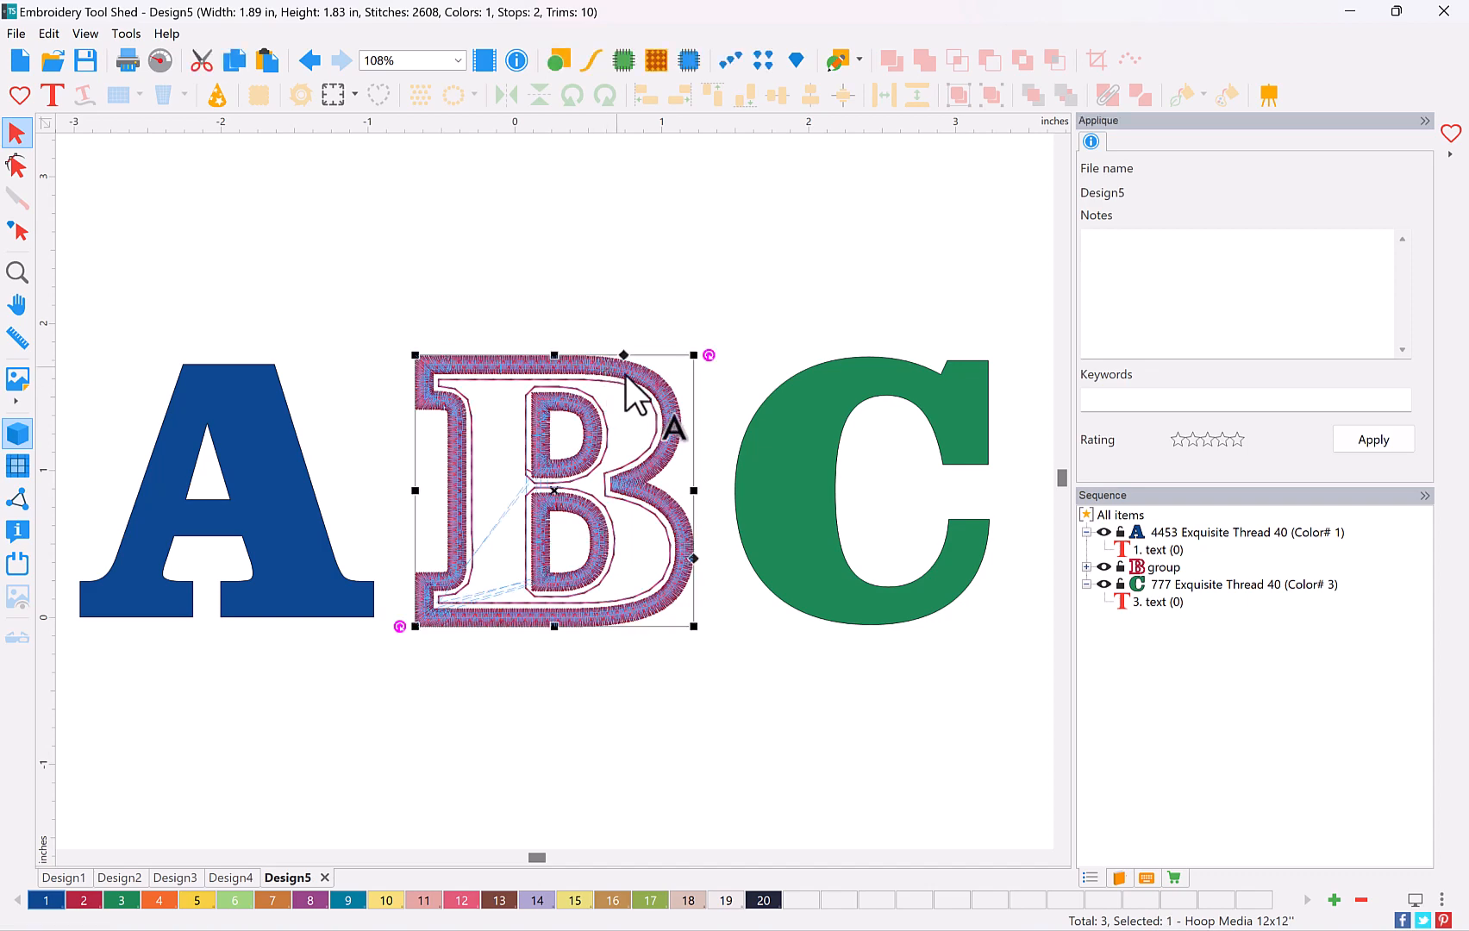
click(631, 61)
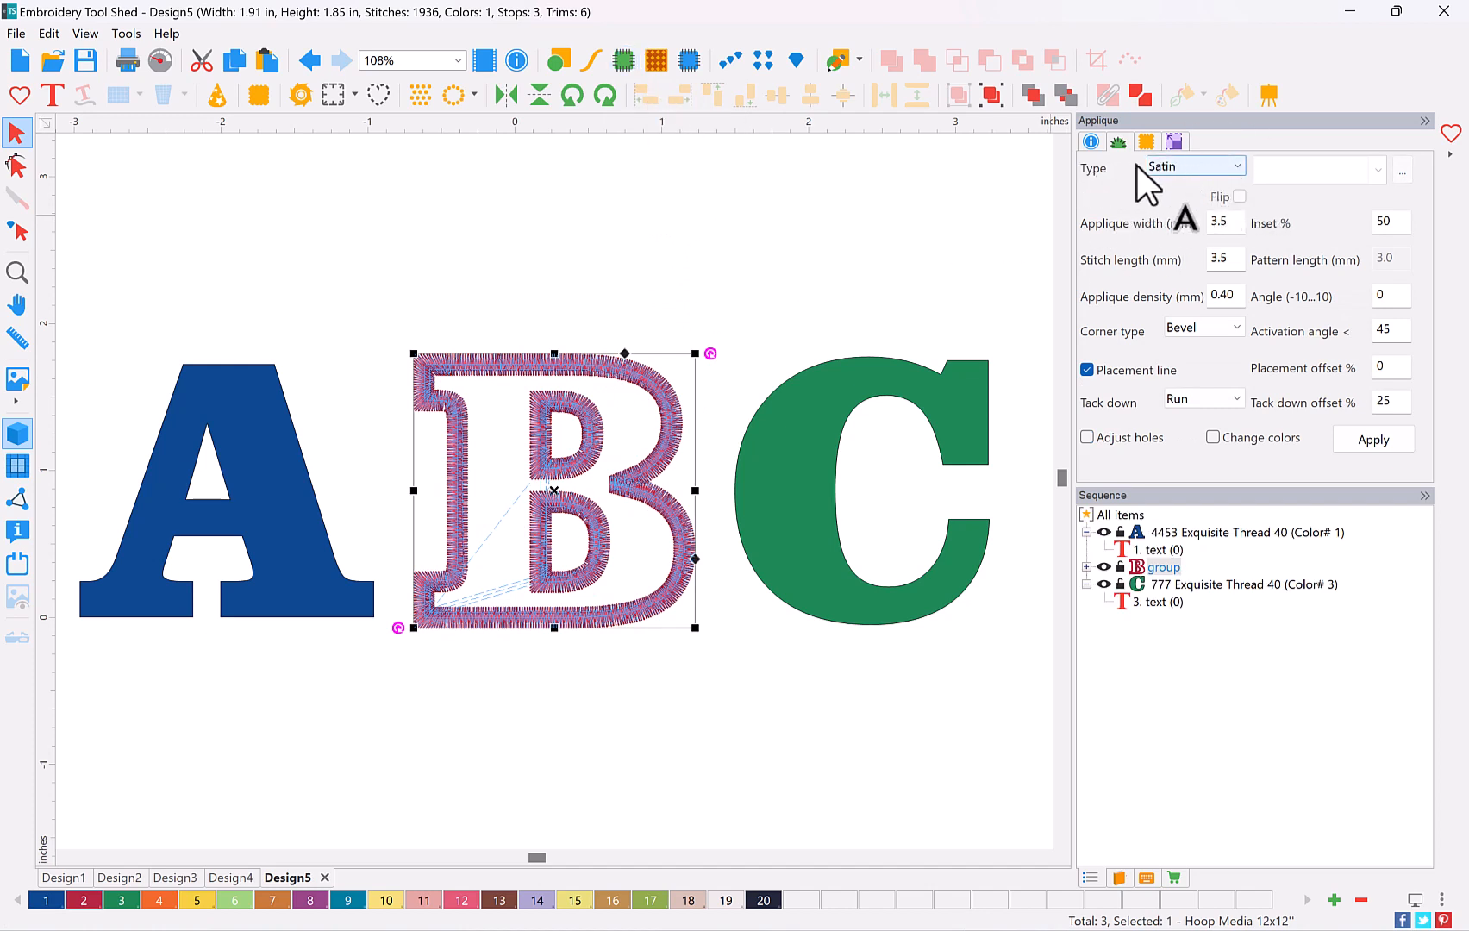
click(1241, 167)
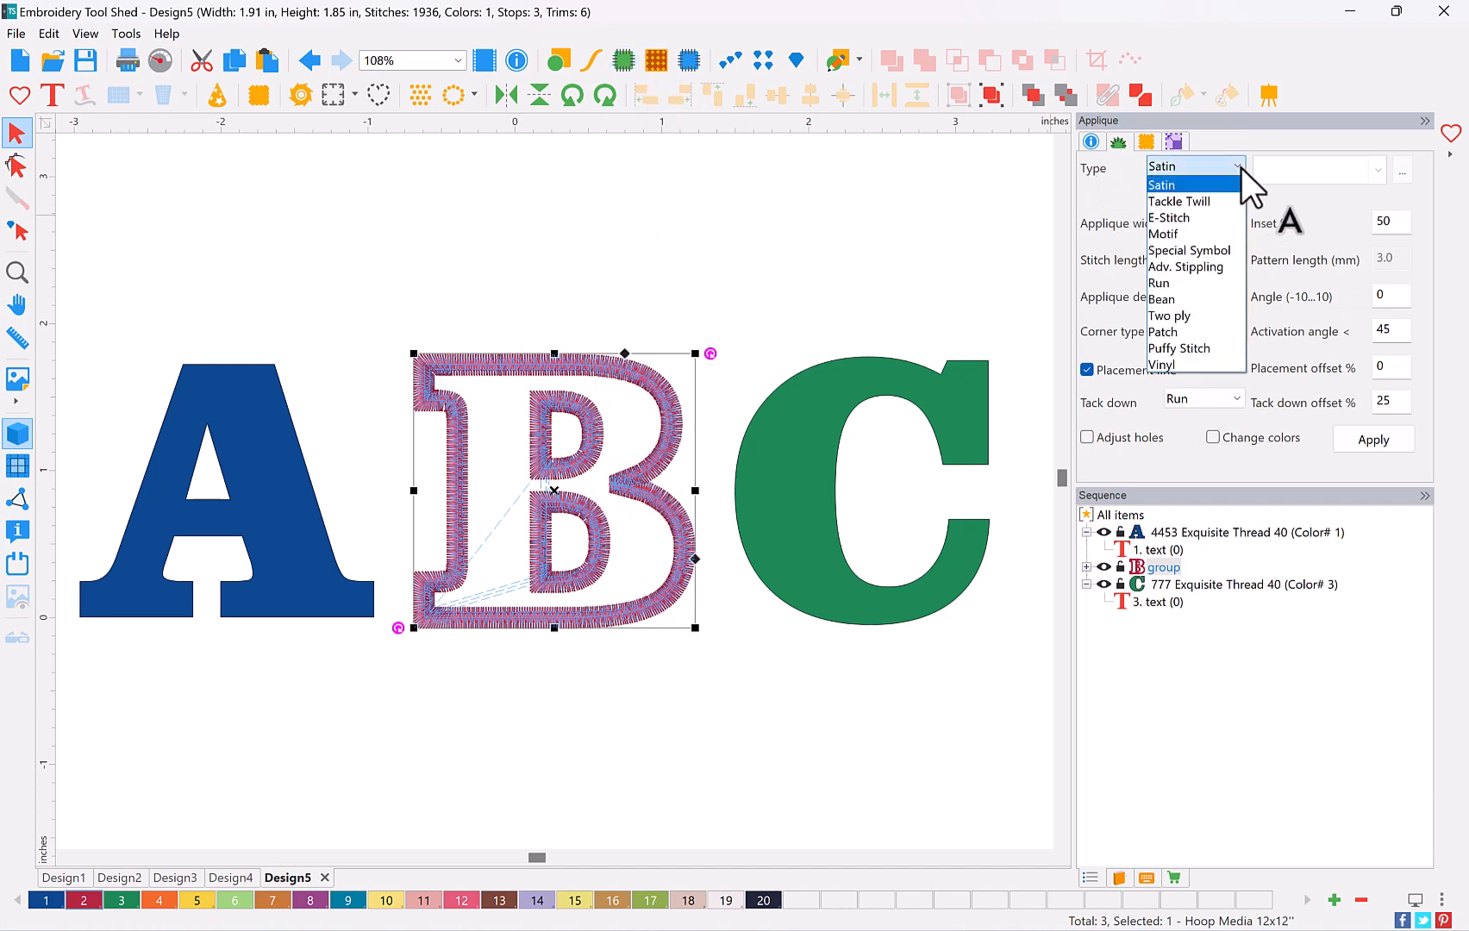
click(1234, 234)
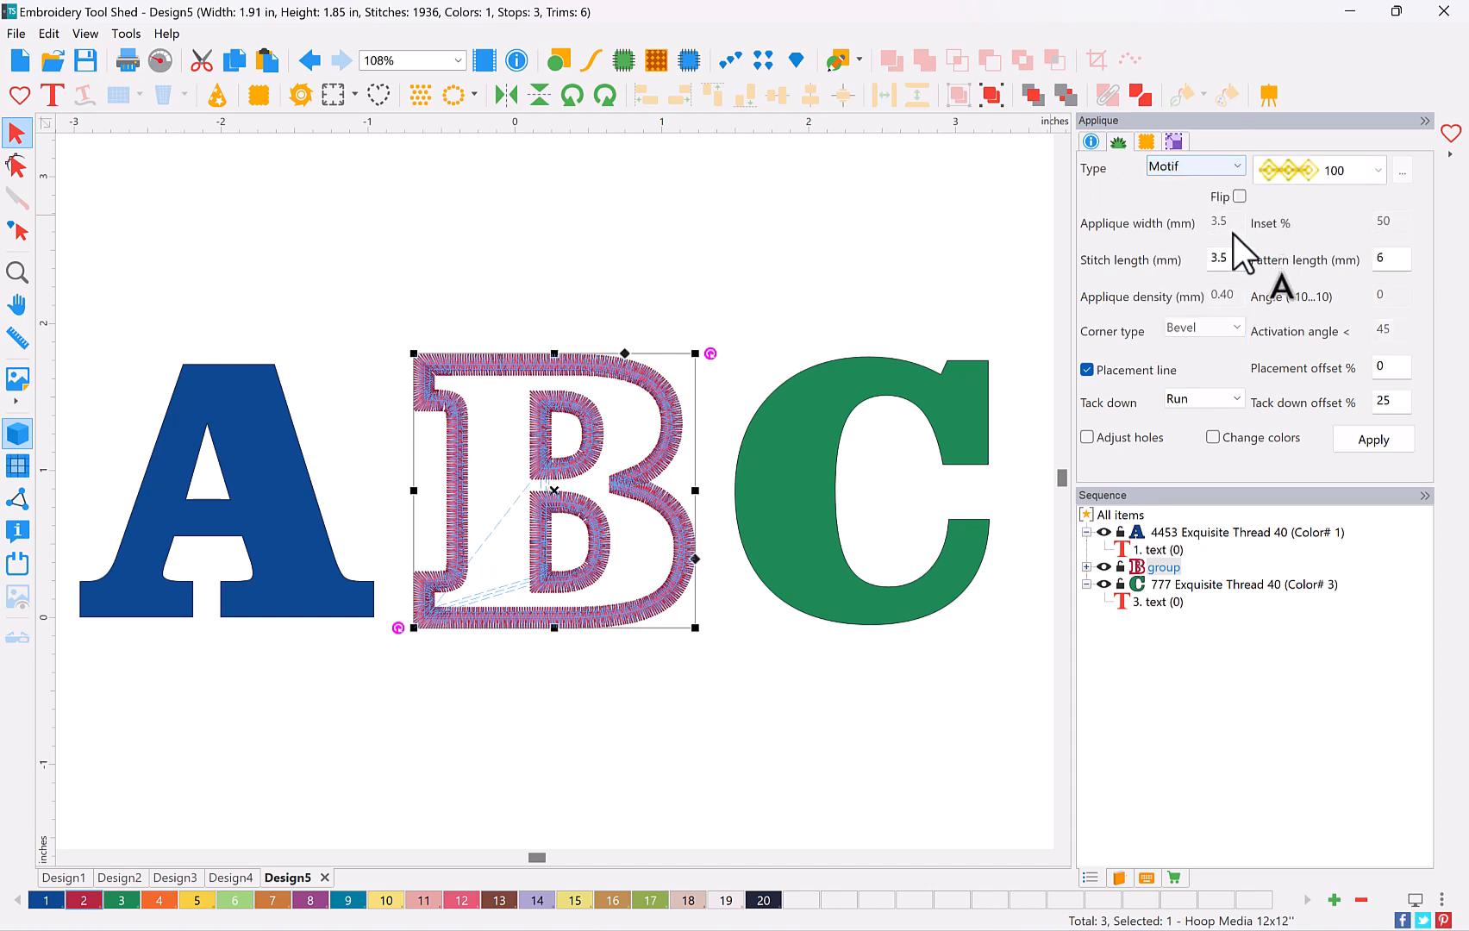
click(1353, 172)
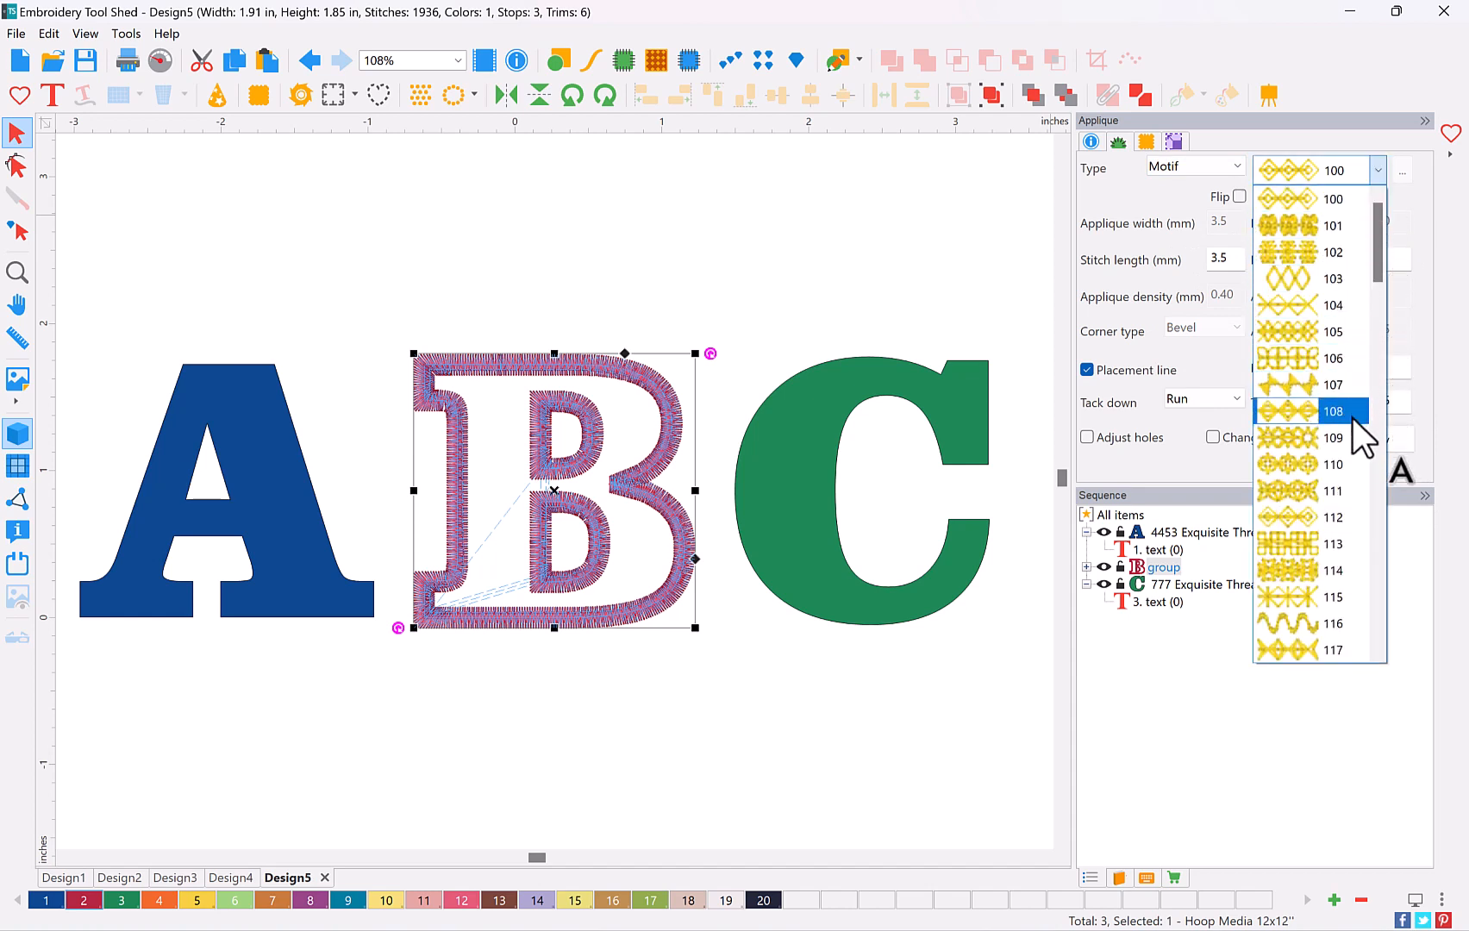
click(1337, 619)
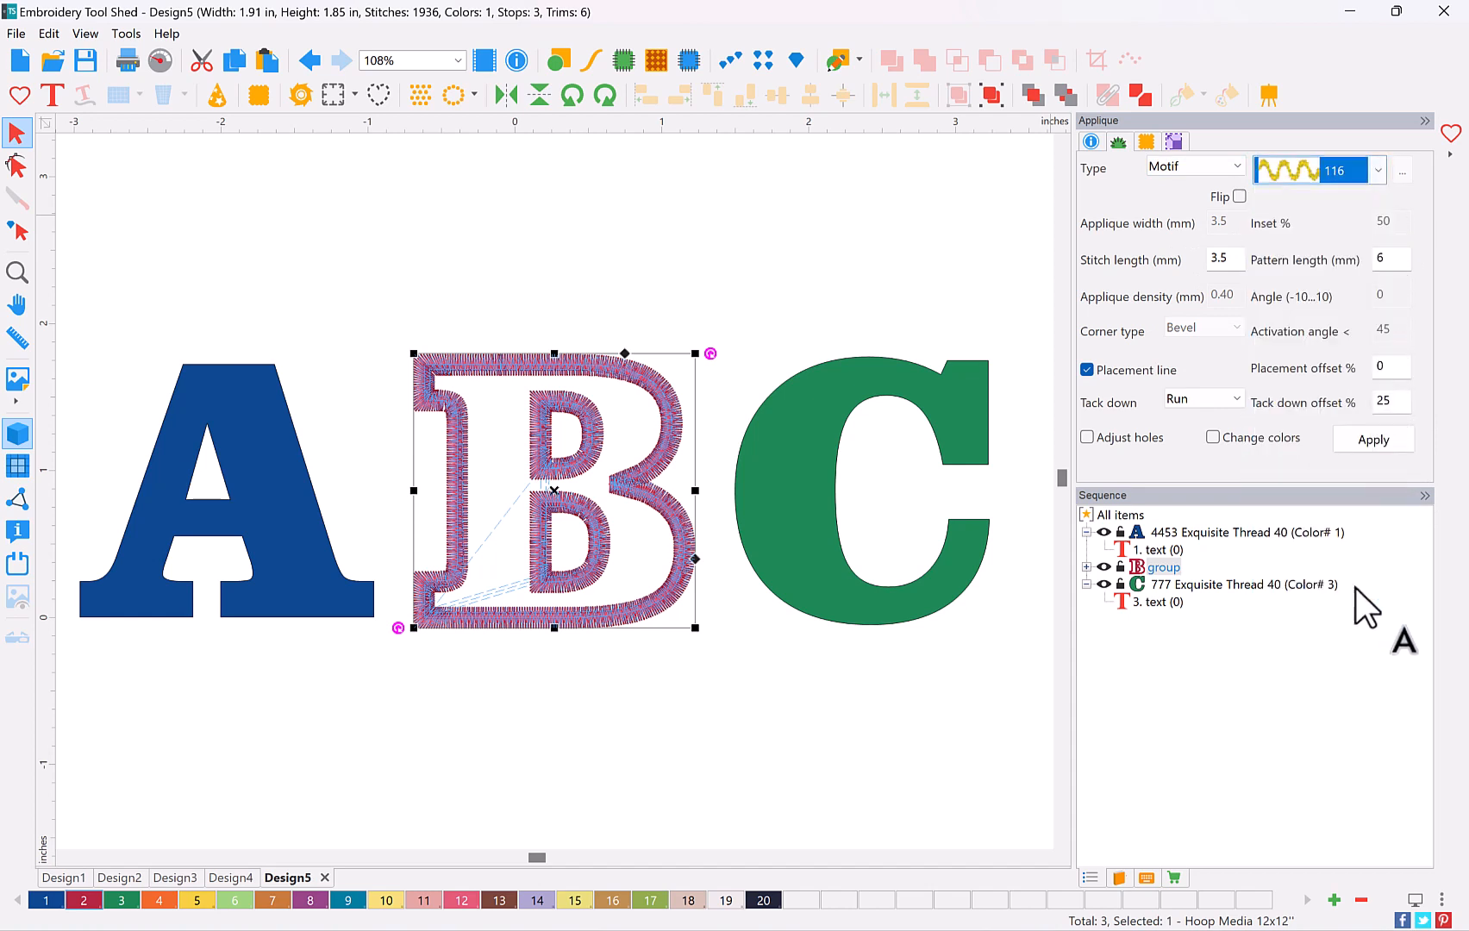
click(1389, 439)
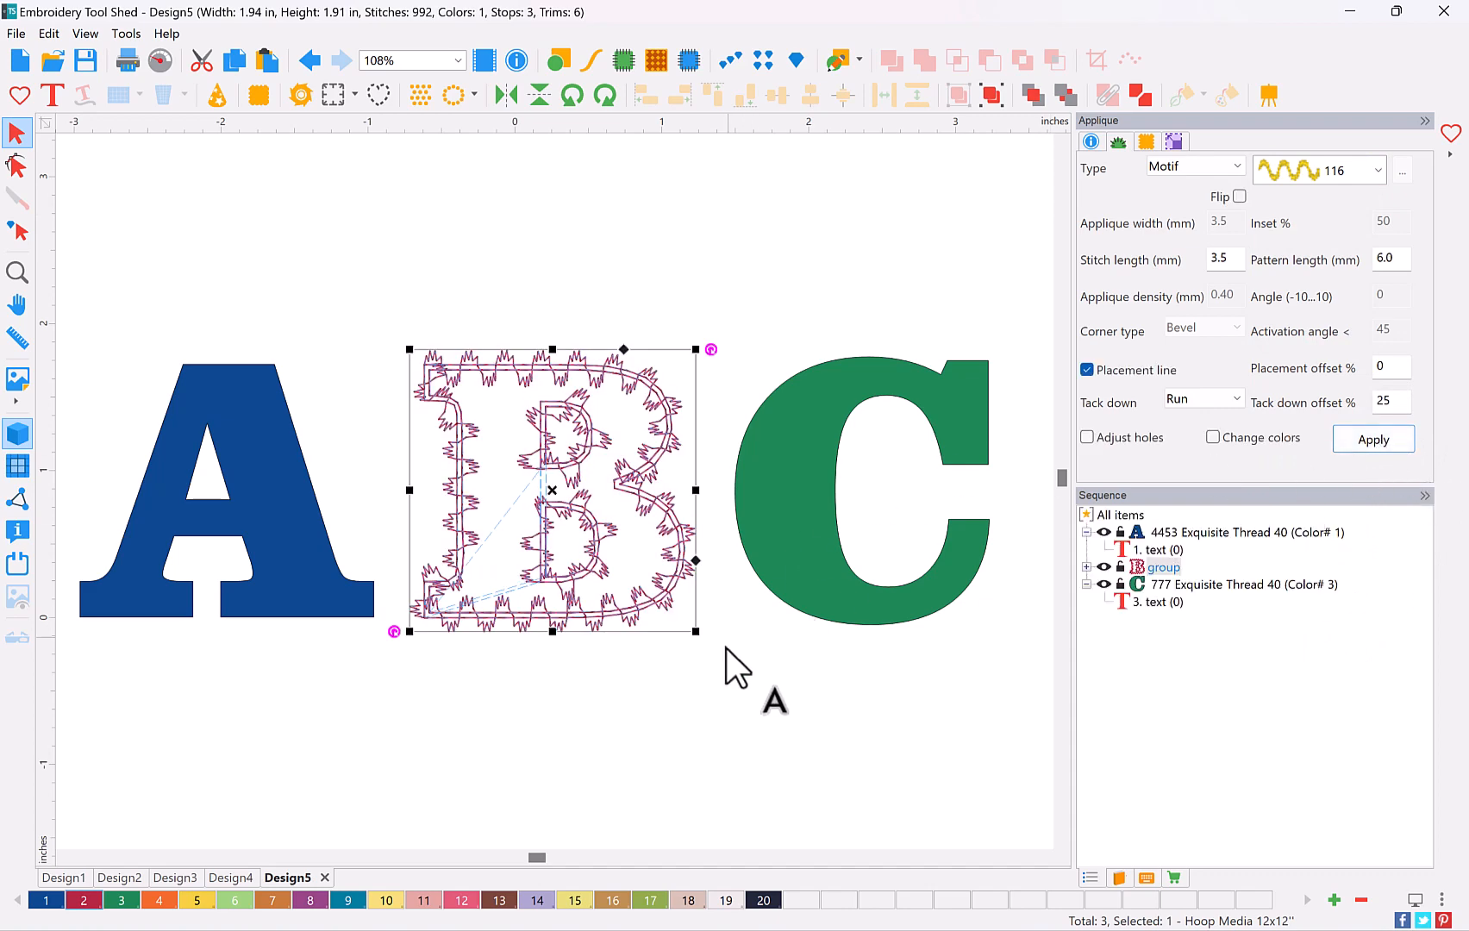
click(675, 673)
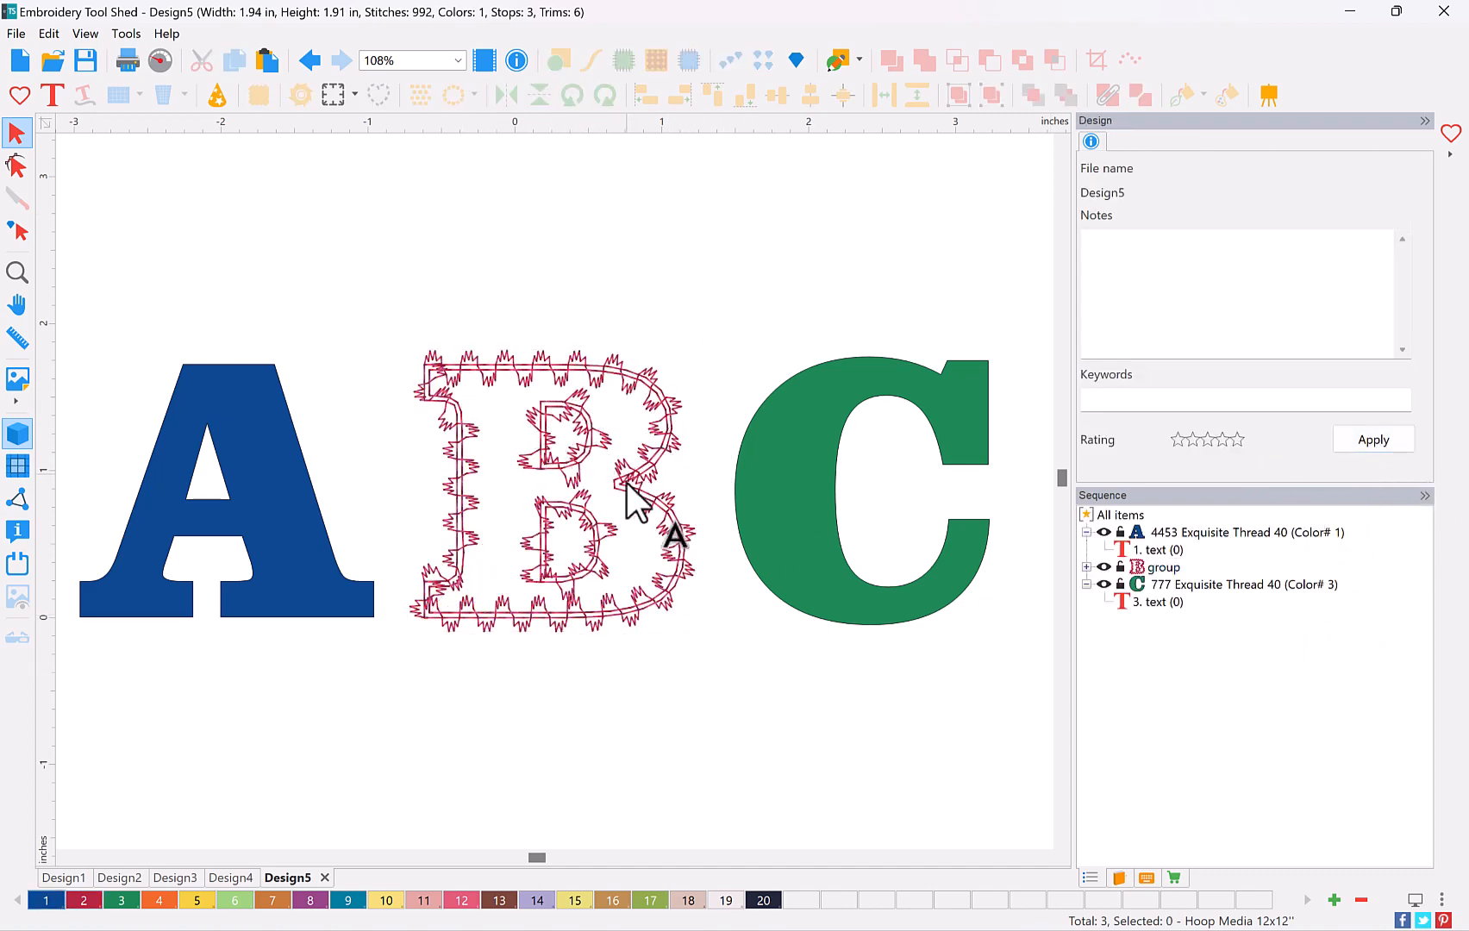
Set the pattern length of the B's motif border to 3 mm and apply it
click(641, 613)
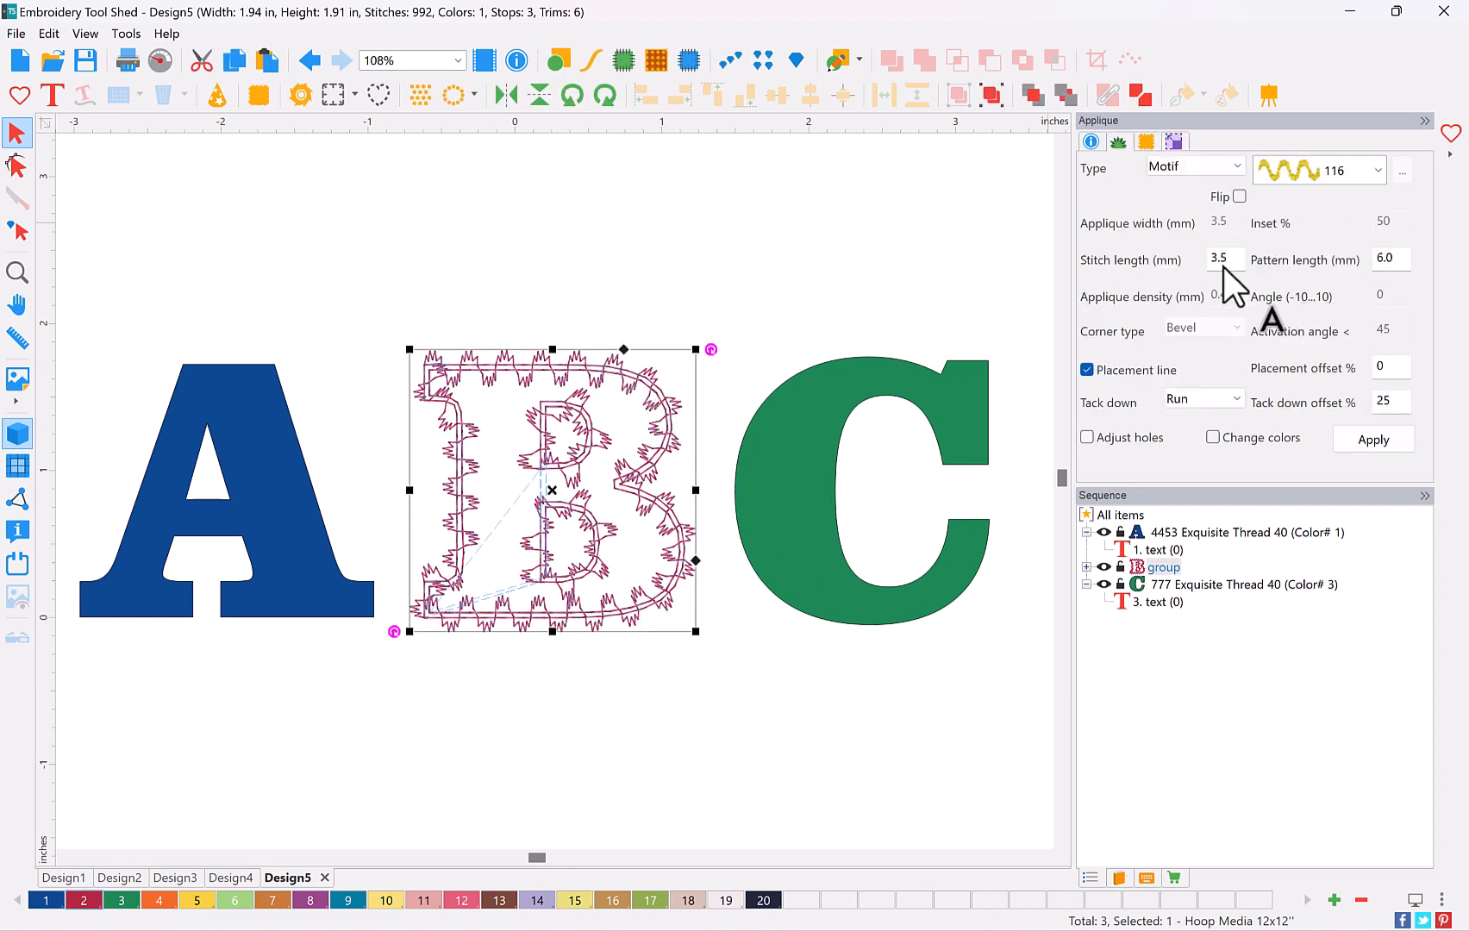
double_click(1402, 261)
text(3)
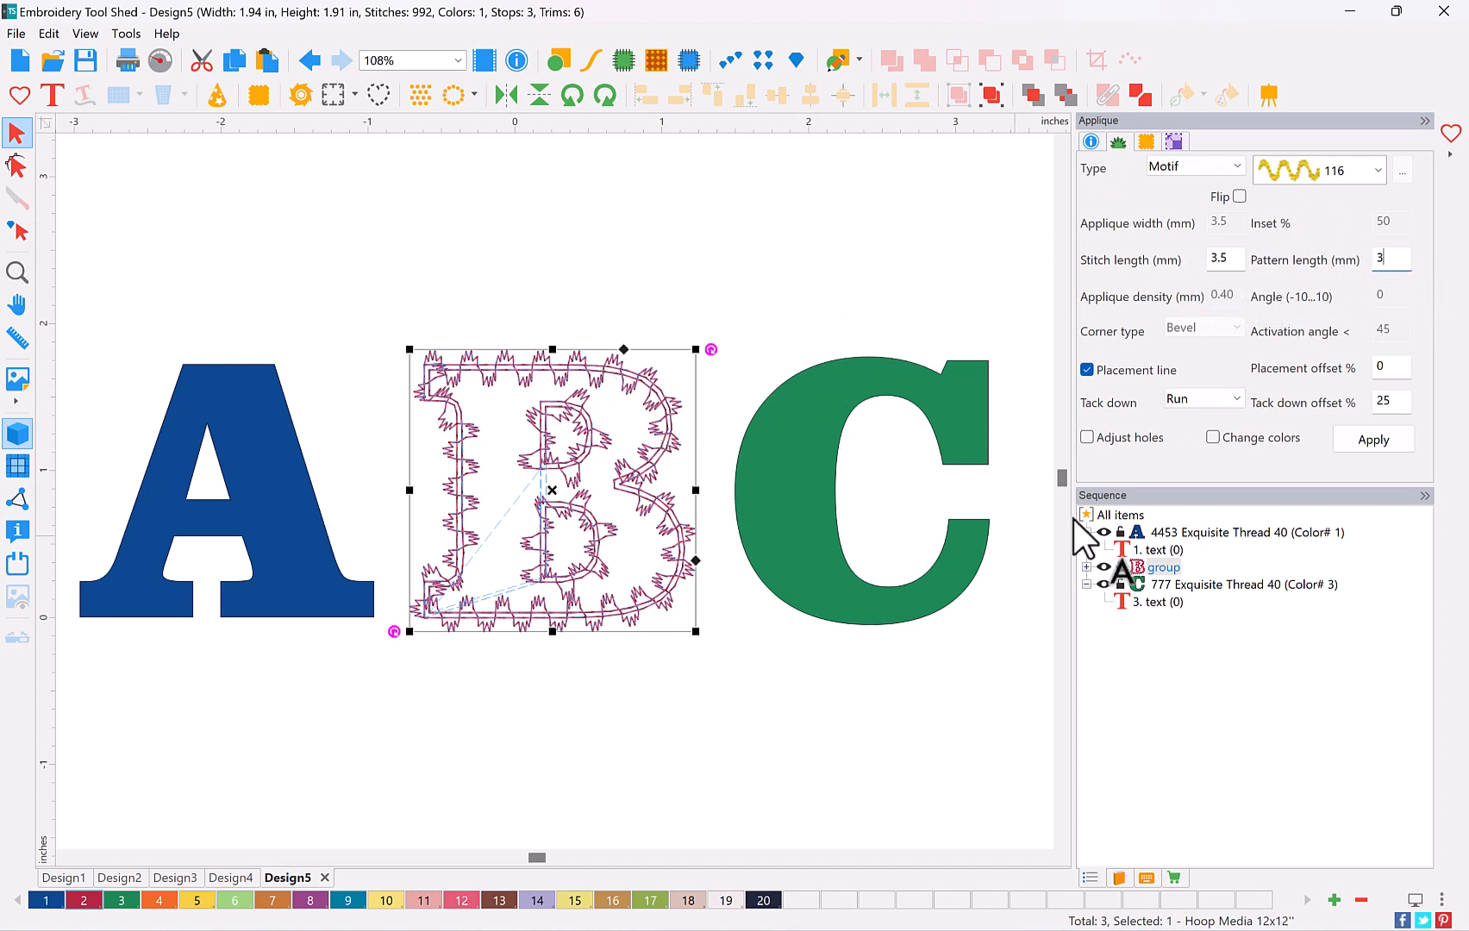
click(1360, 440)
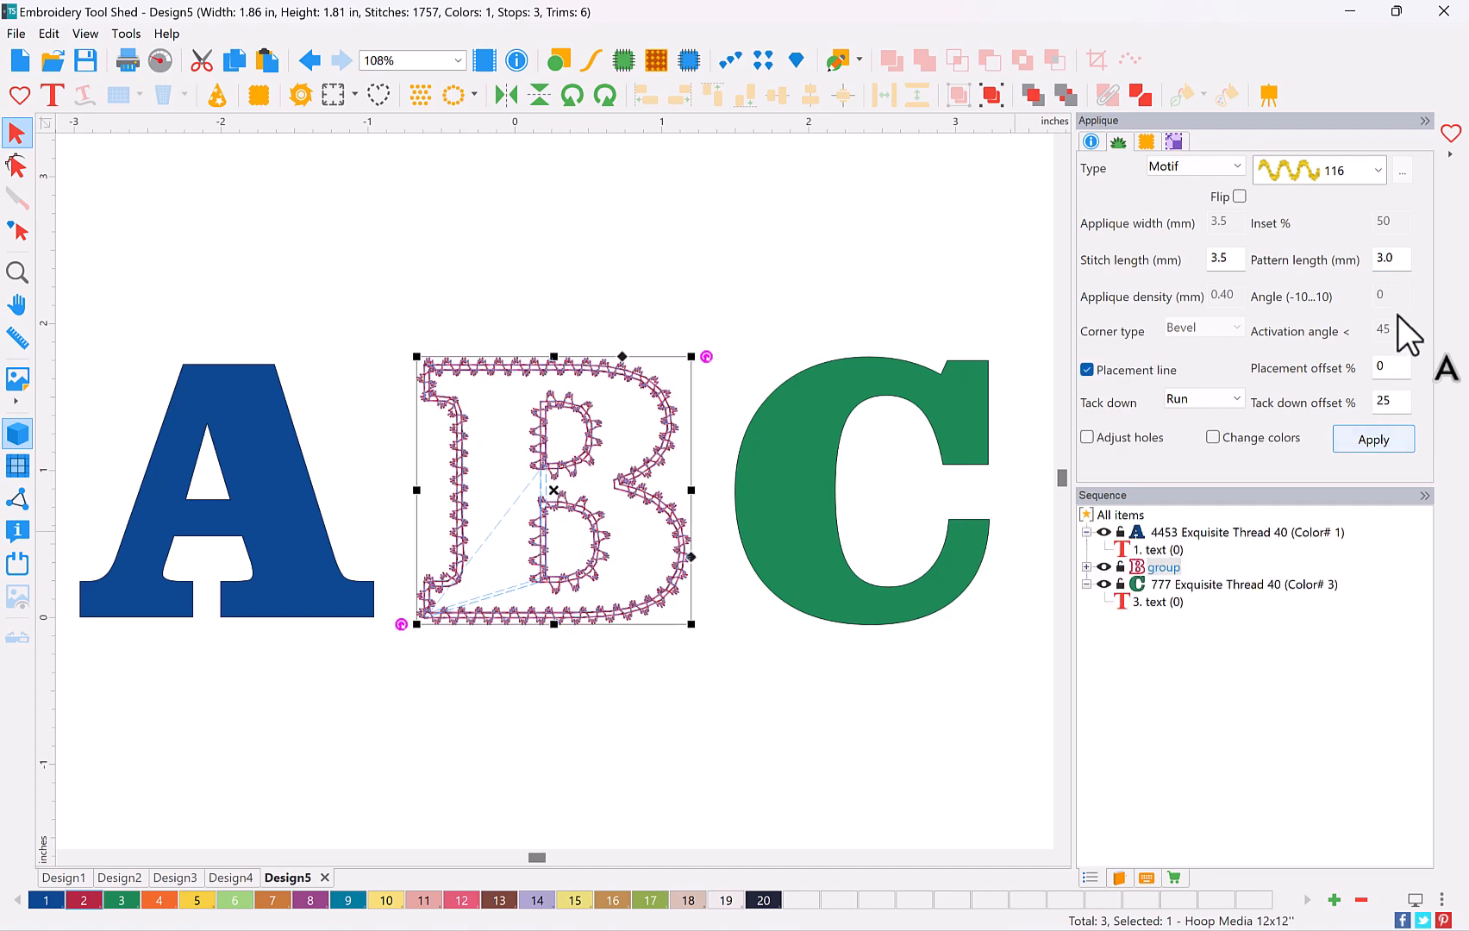
click(669, 214)
Fill the B applique with the GLTR-13Red fabric from the Siser Glitter Htv collection
click(673, 568)
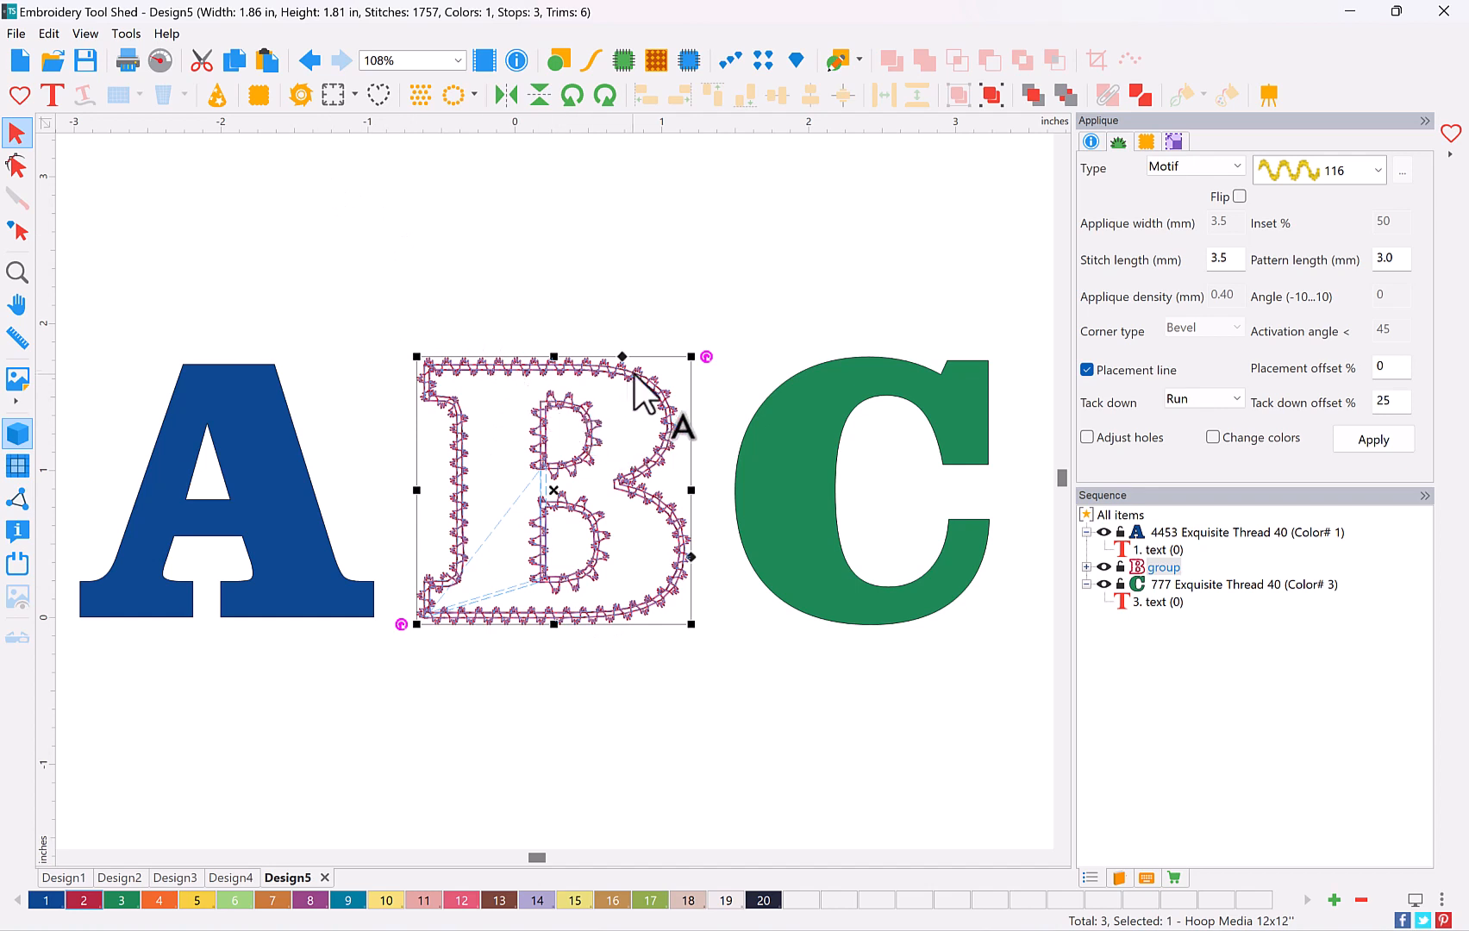
click(267, 98)
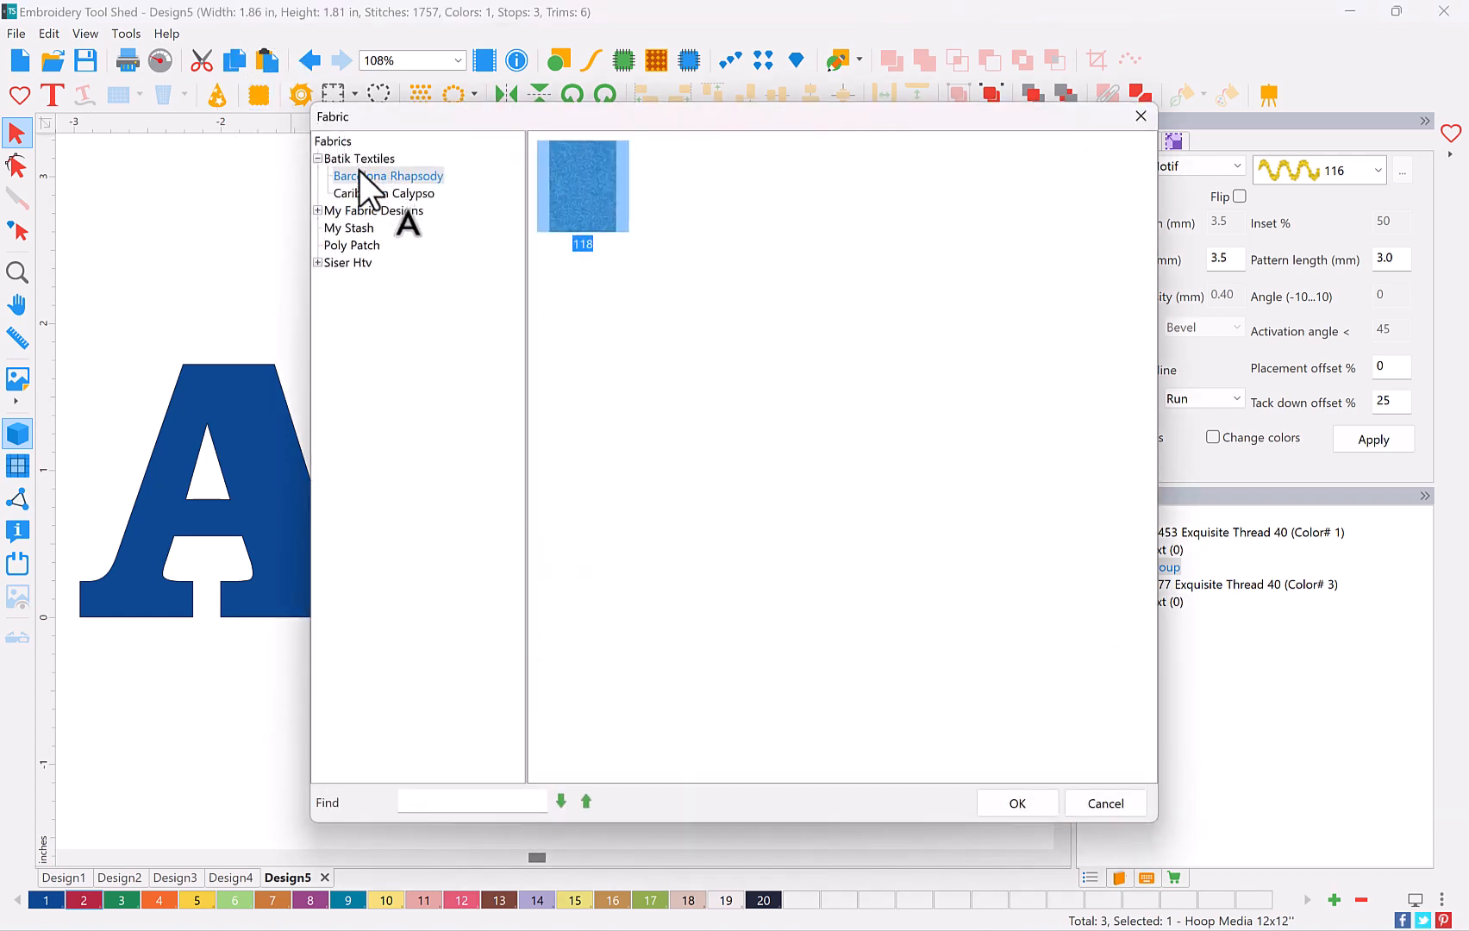
click(338, 159)
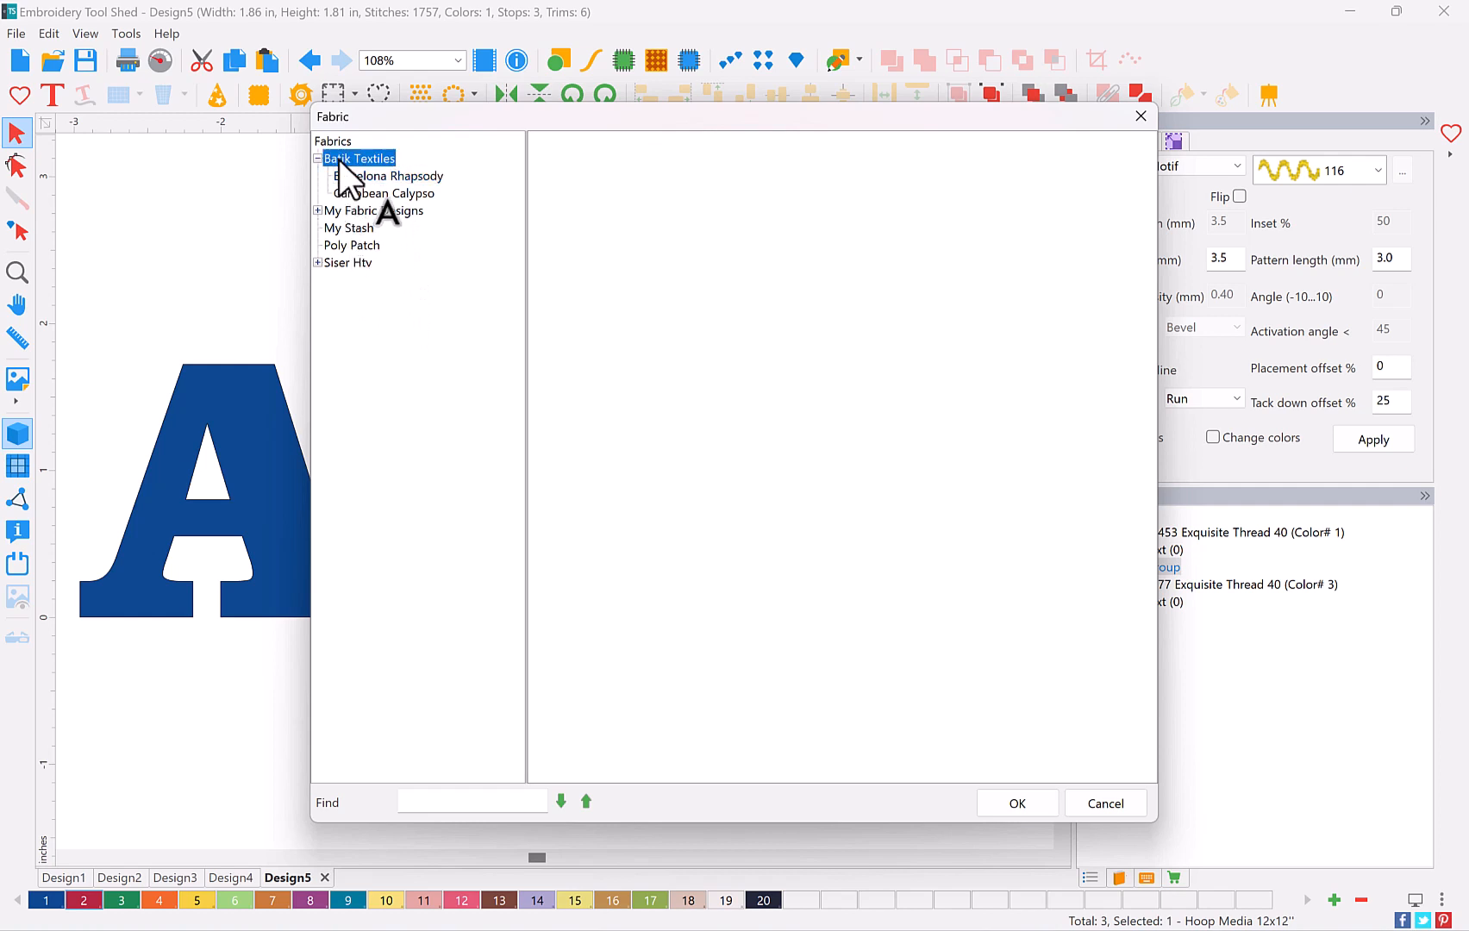
click(345, 263)
click(318, 263)
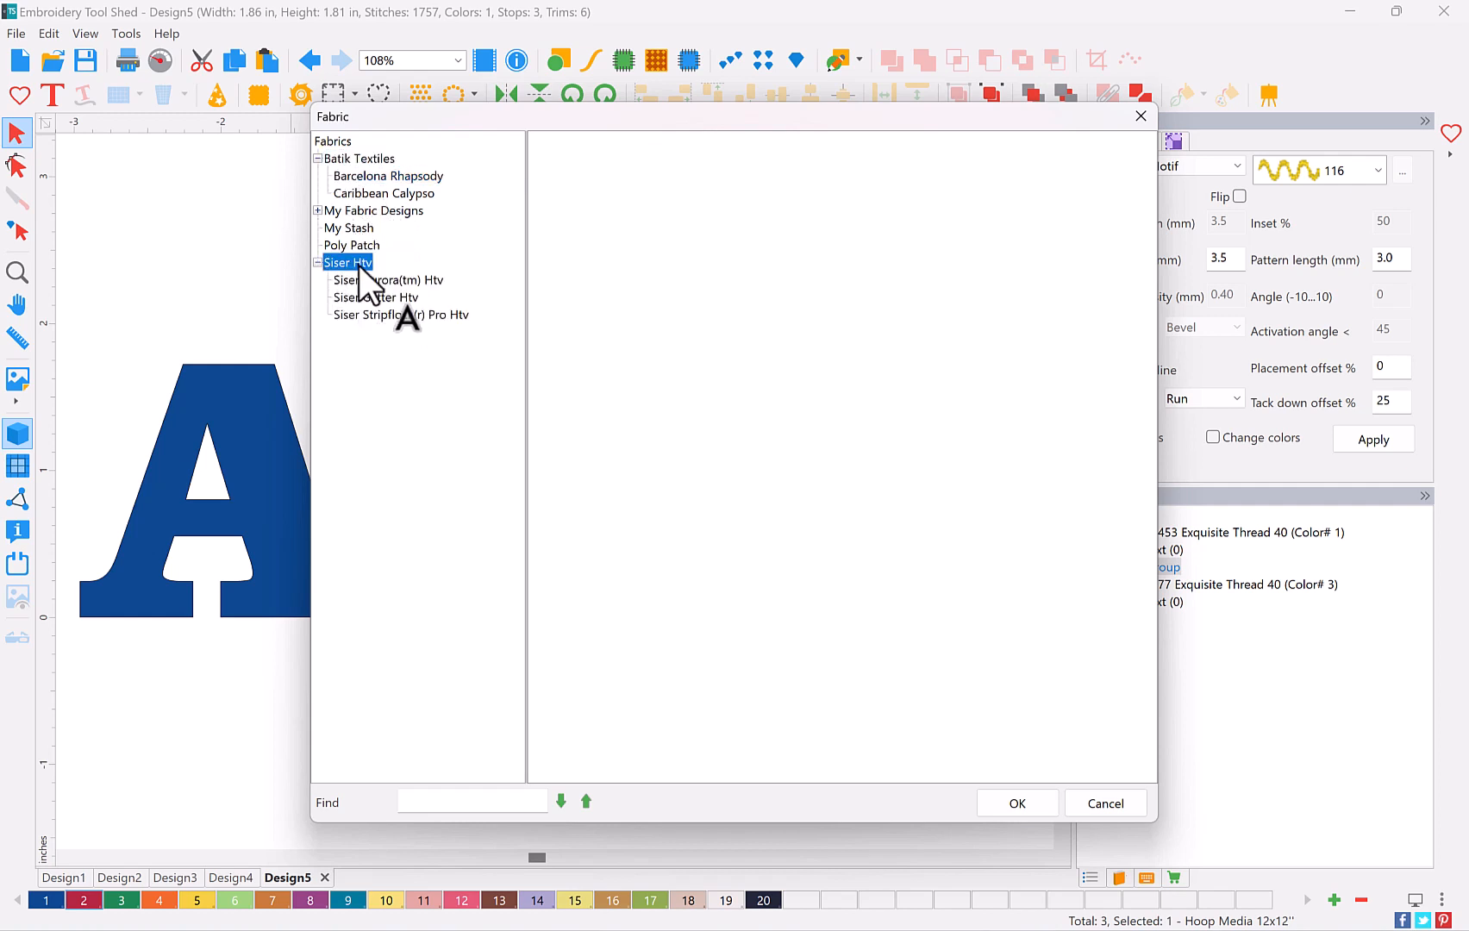
click(380, 297)
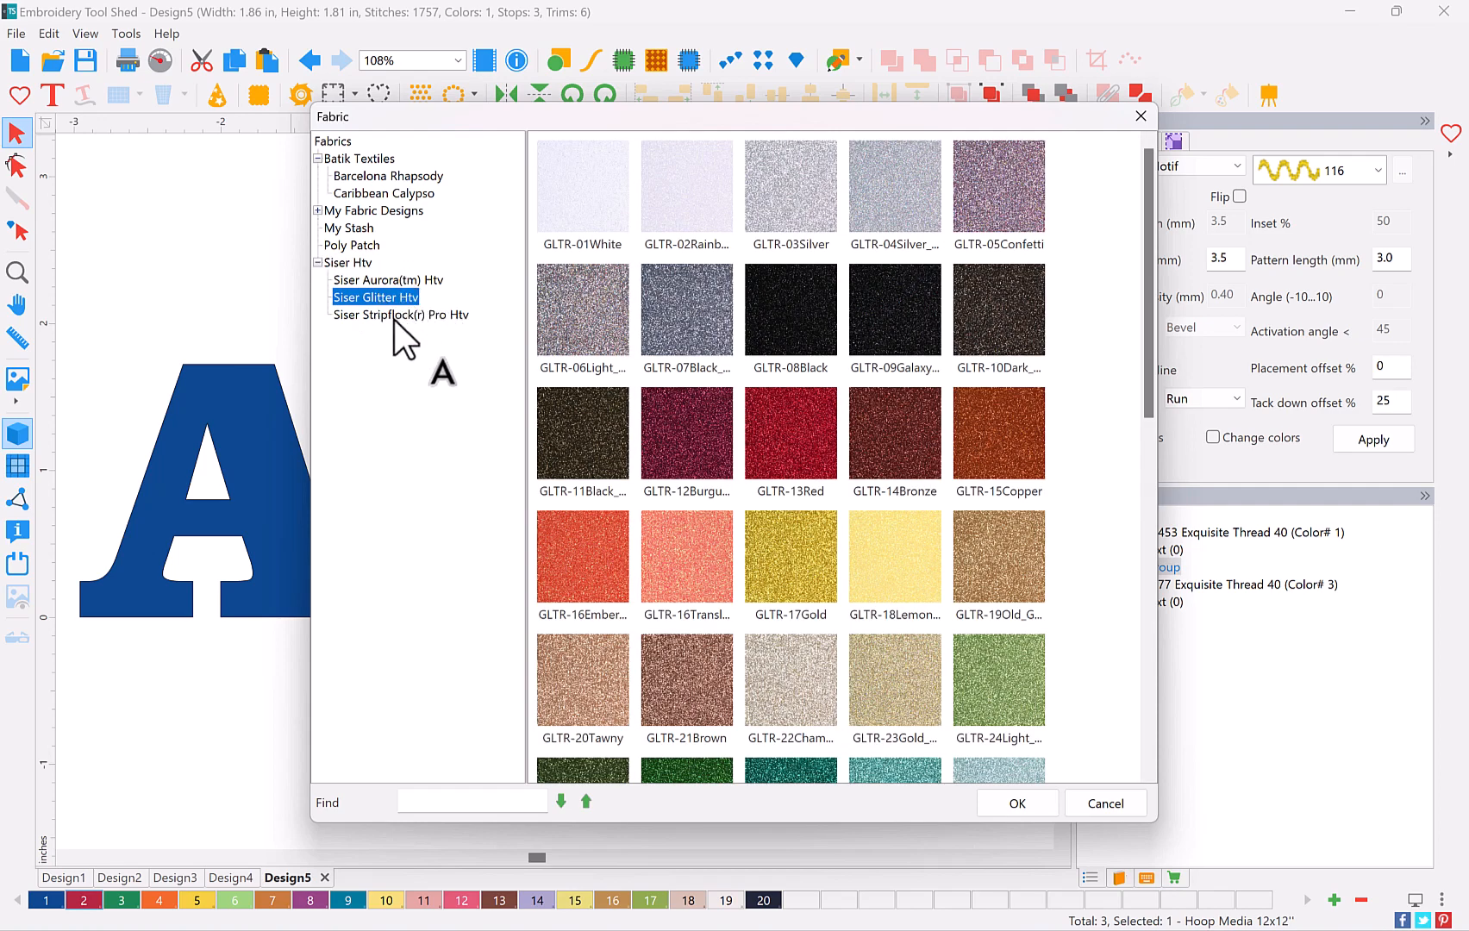
click(790, 436)
click(1023, 803)
click(681, 726)
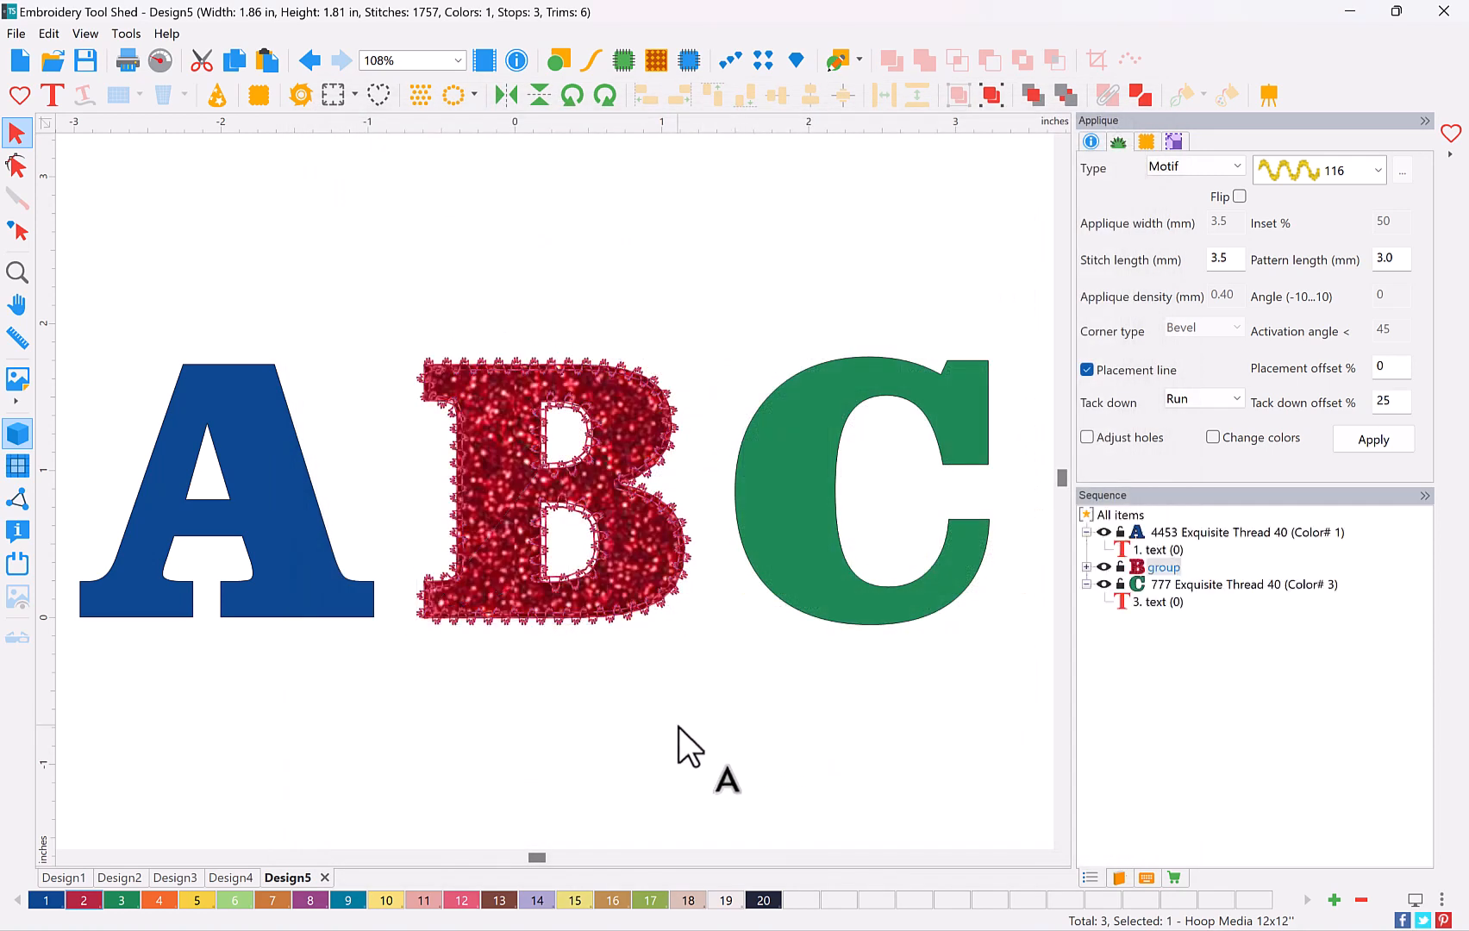
Set the glitter B's applique type to Satin, apply it, and deselect the letter
click(645, 612)
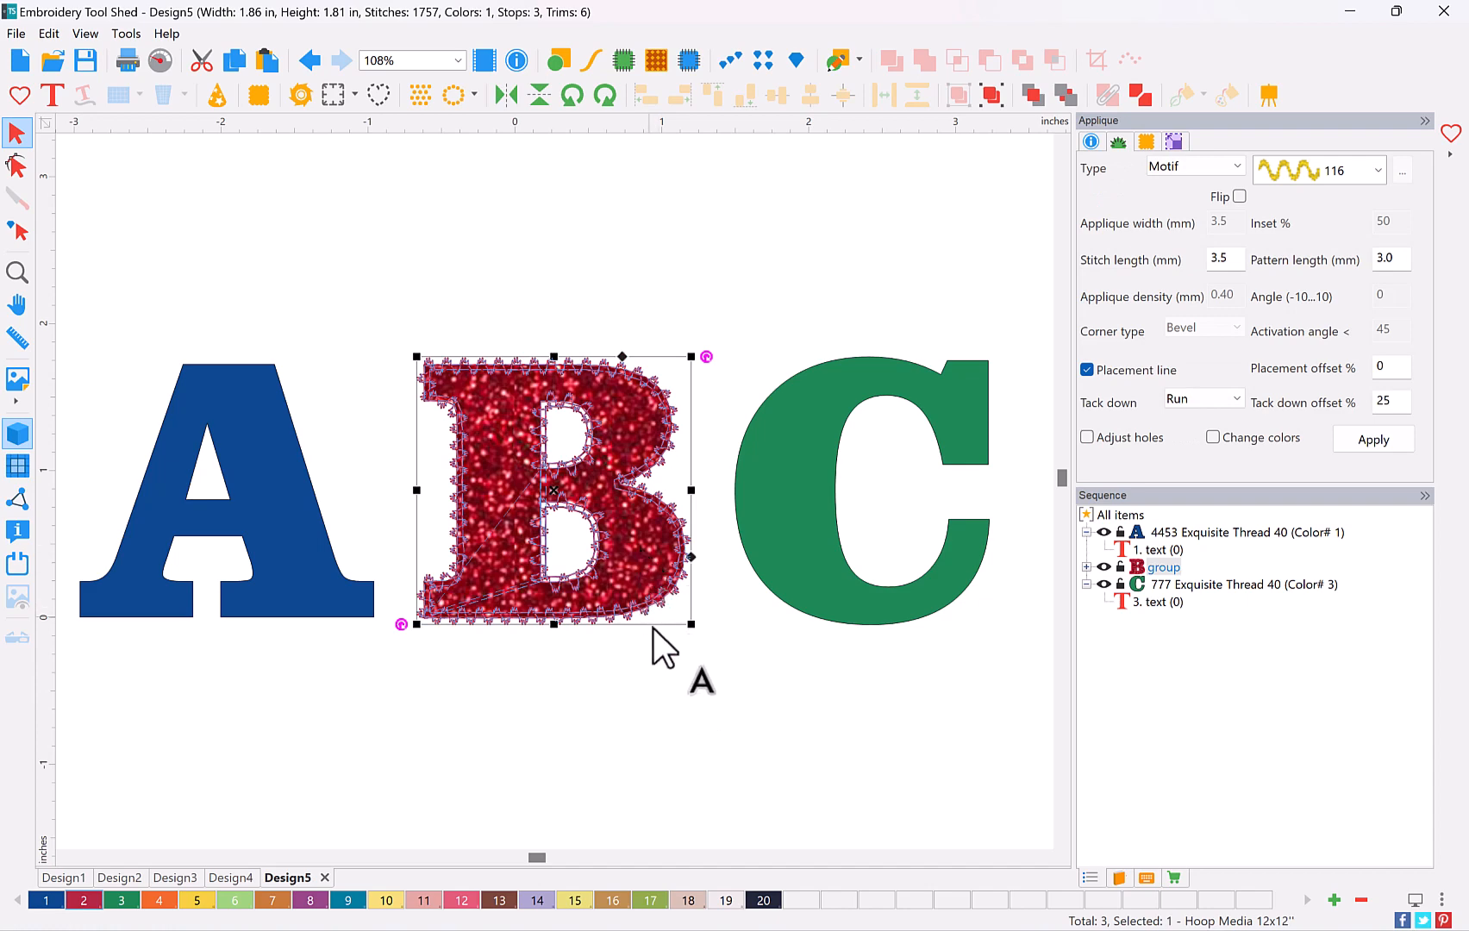
click(515, 319)
click(514, 361)
click(1166, 167)
click(1171, 177)
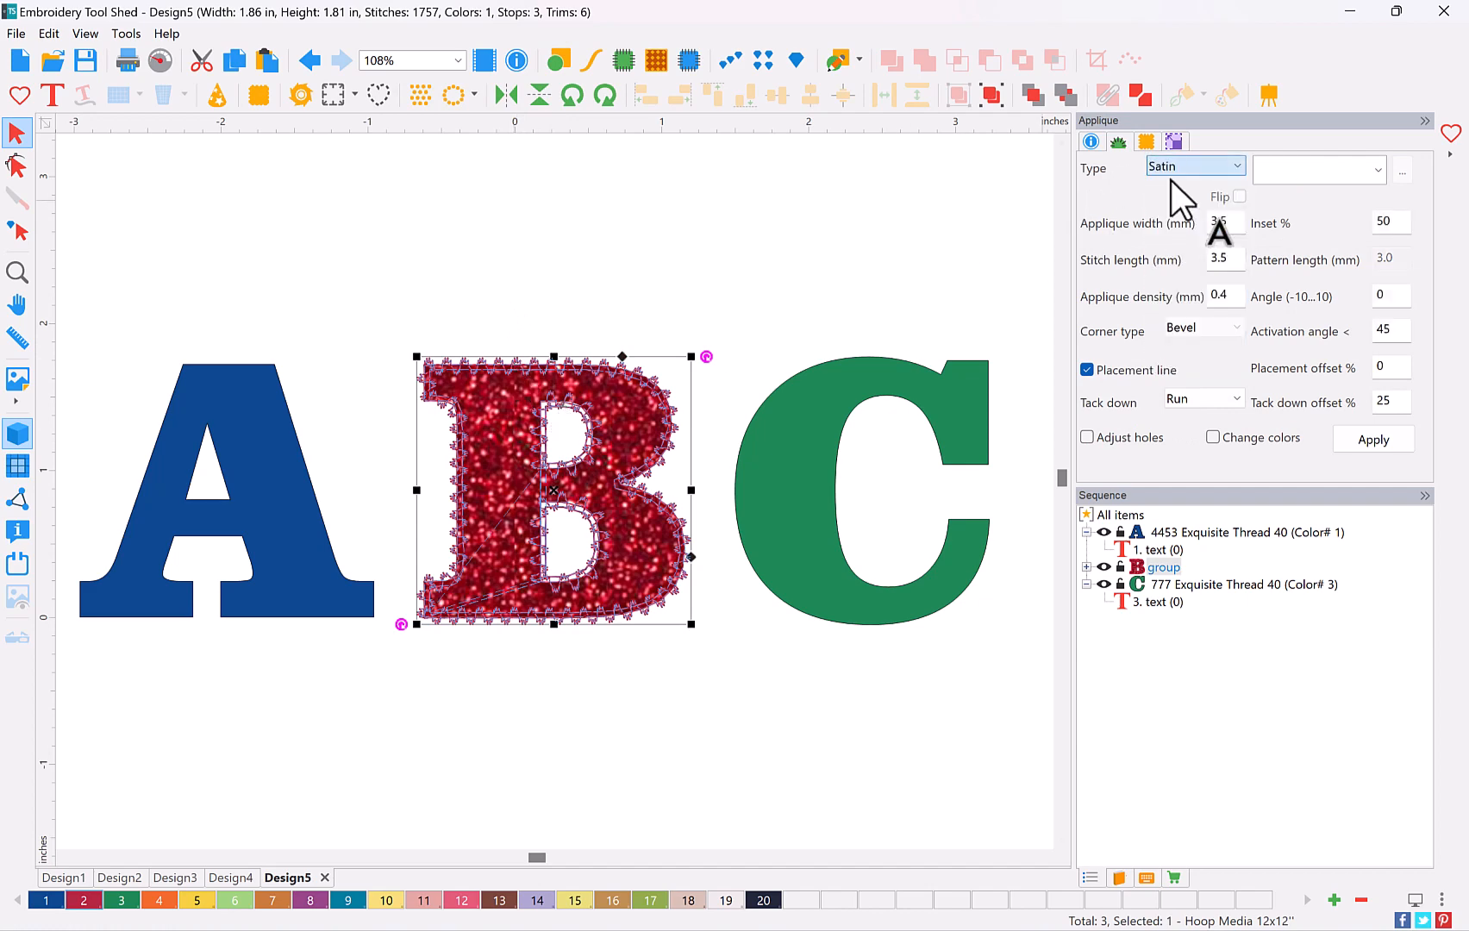
click(1375, 441)
click(845, 726)
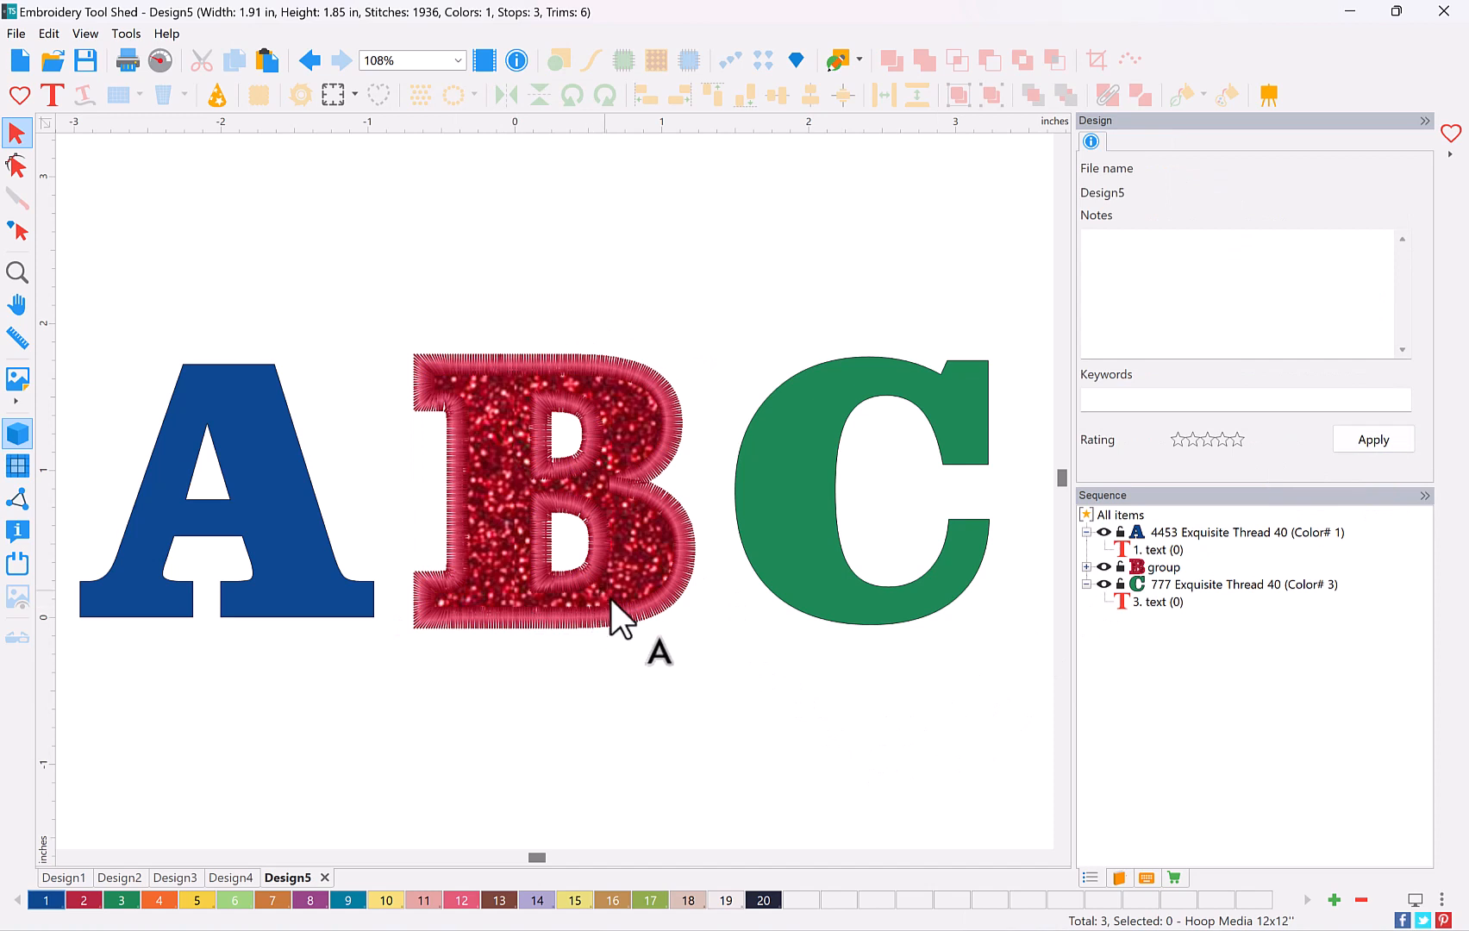
Save the design to the Desktop as B Emb.pes in the Baby Lock/Brother/Bernina (PES v9) format
click(609, 627)
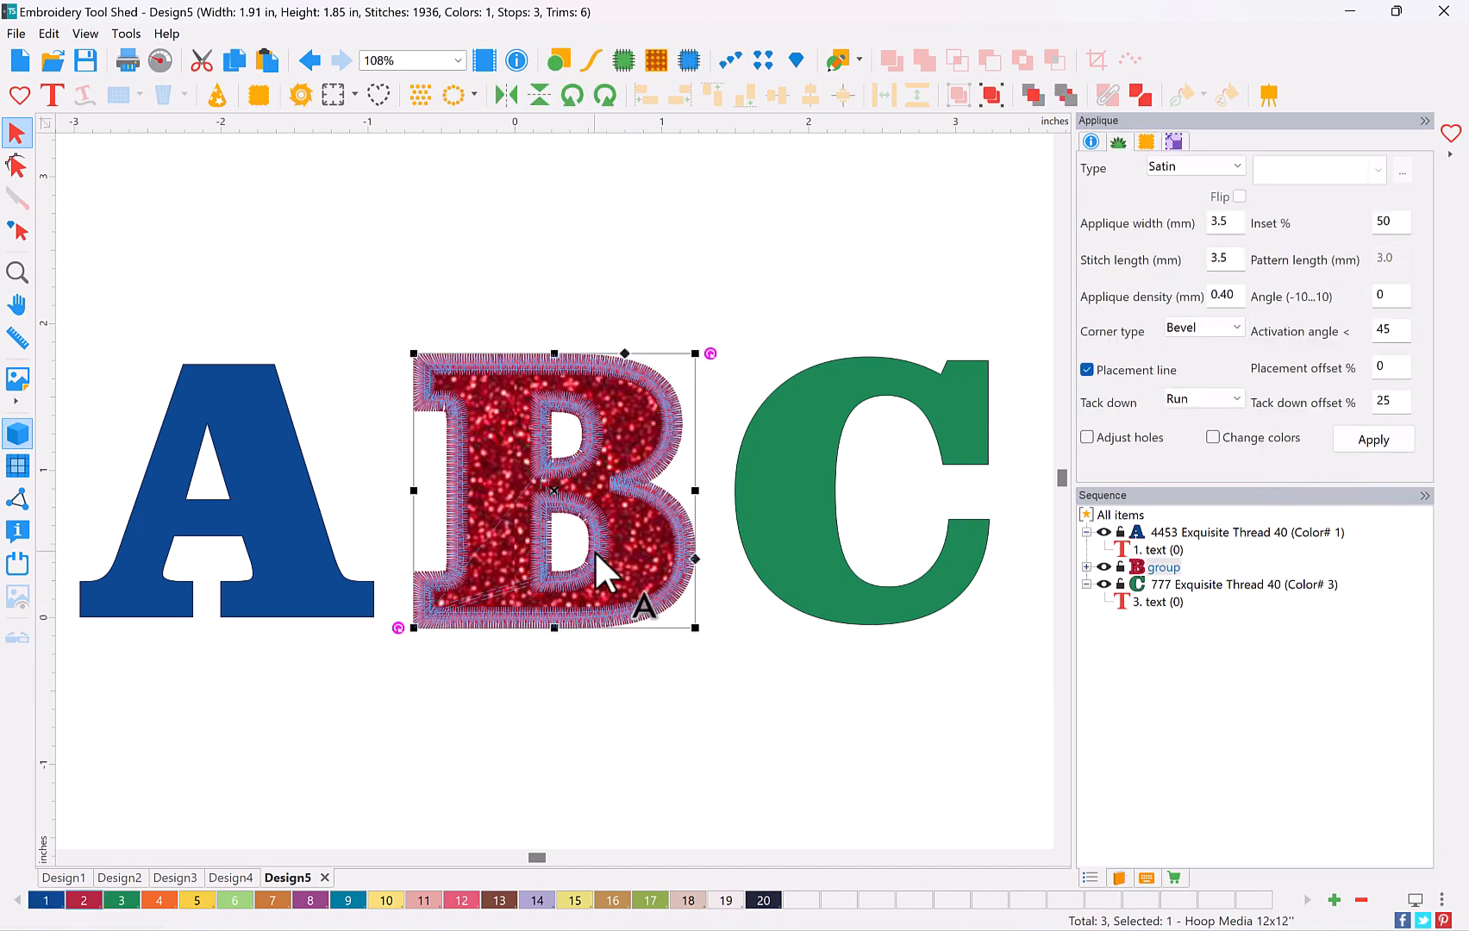
click(15, 34)
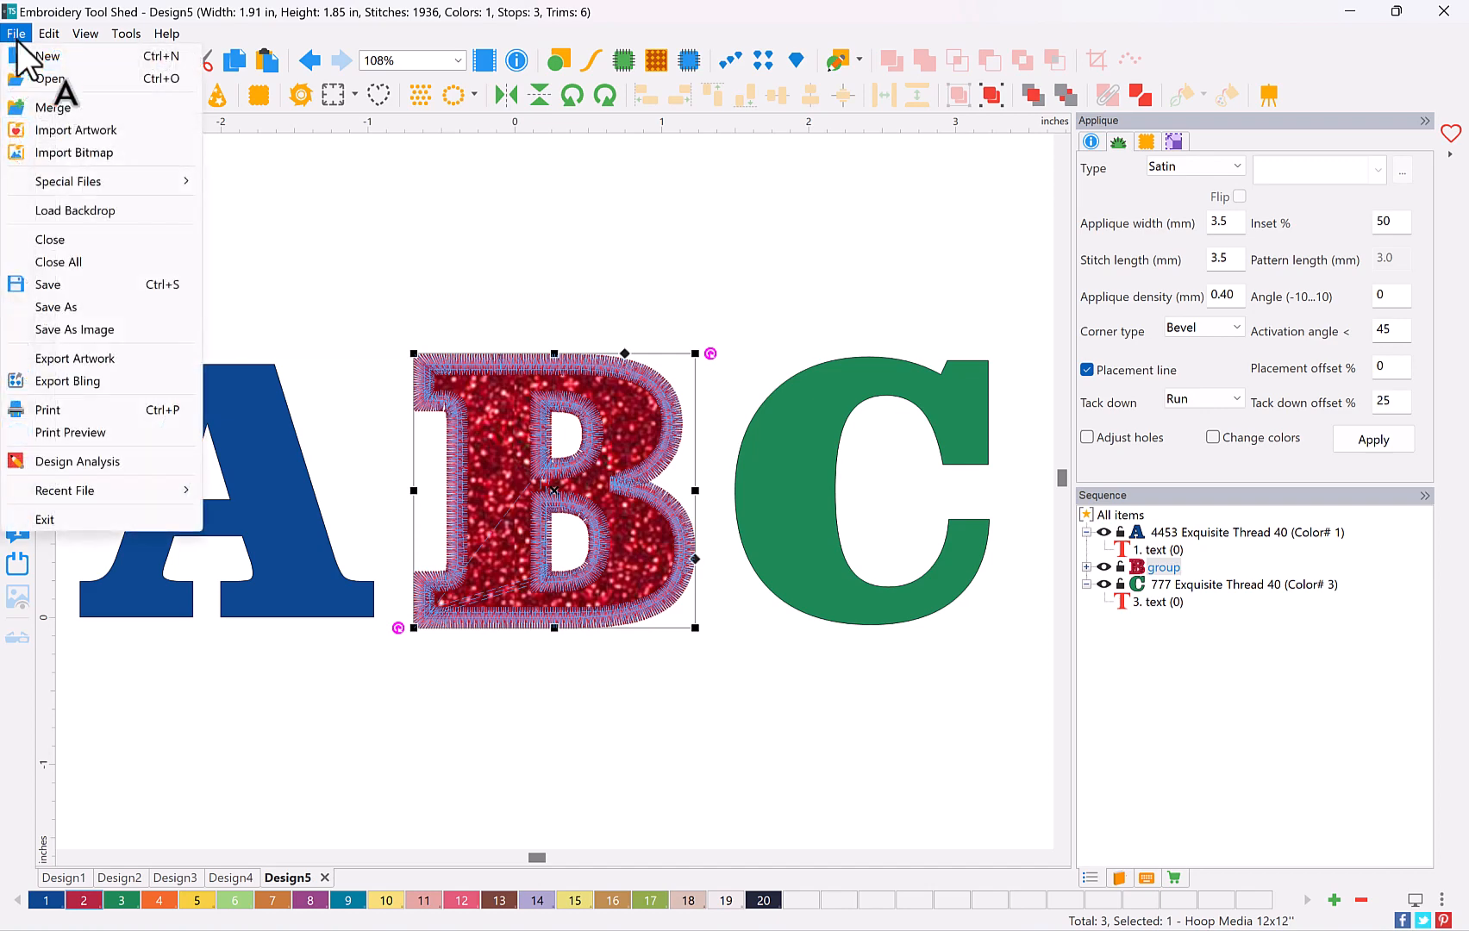
click(83, 306)
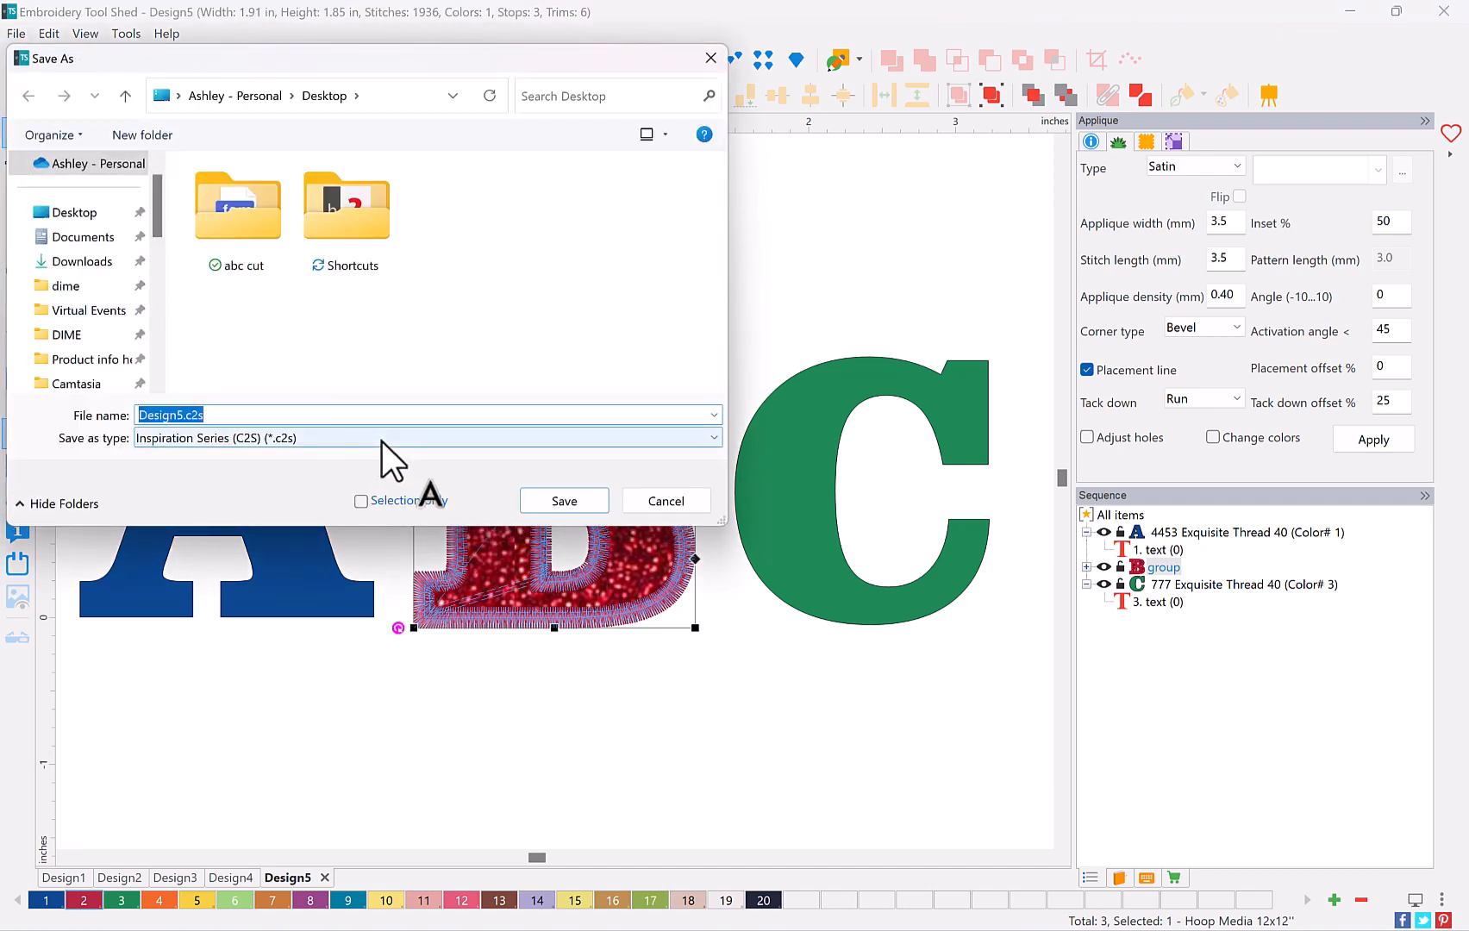
click(389, 440)
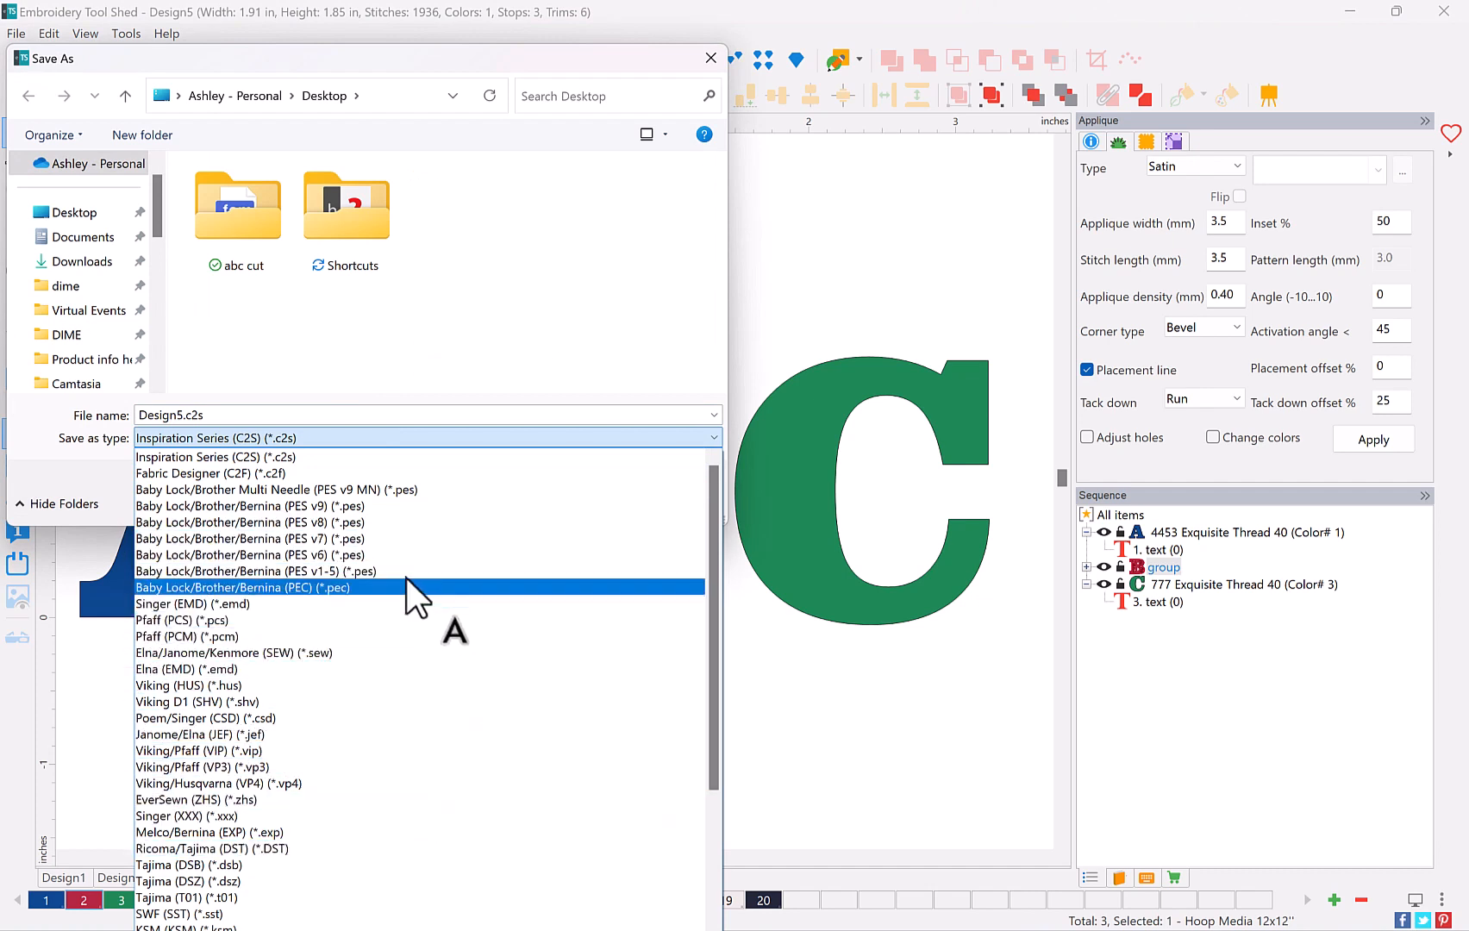
click(384, 506)
double_click(248, 412)
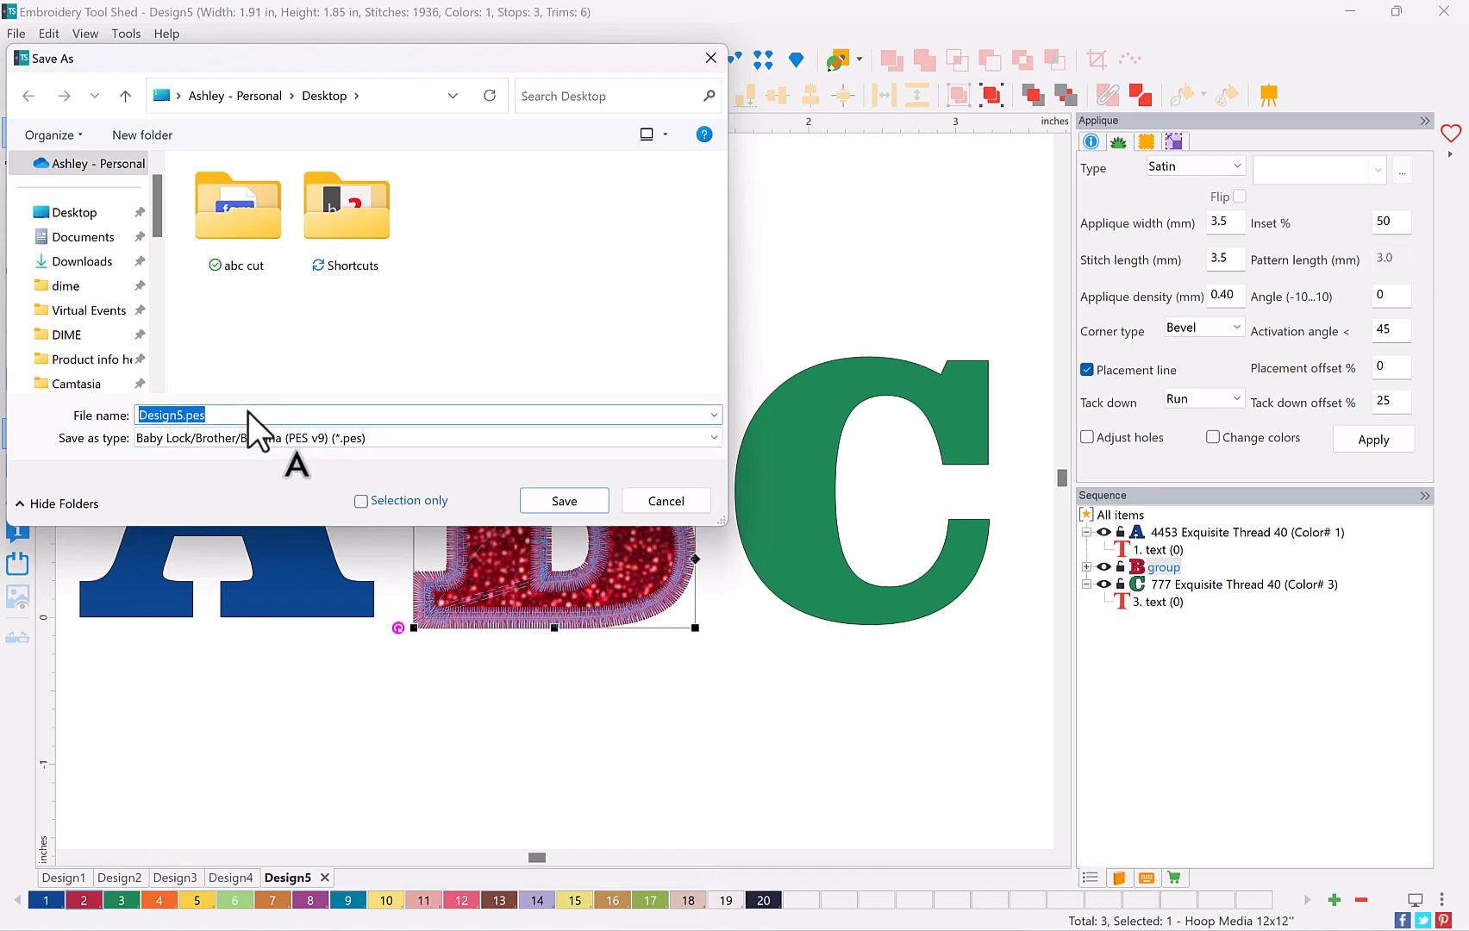
drag(178, 414, 102, 420)
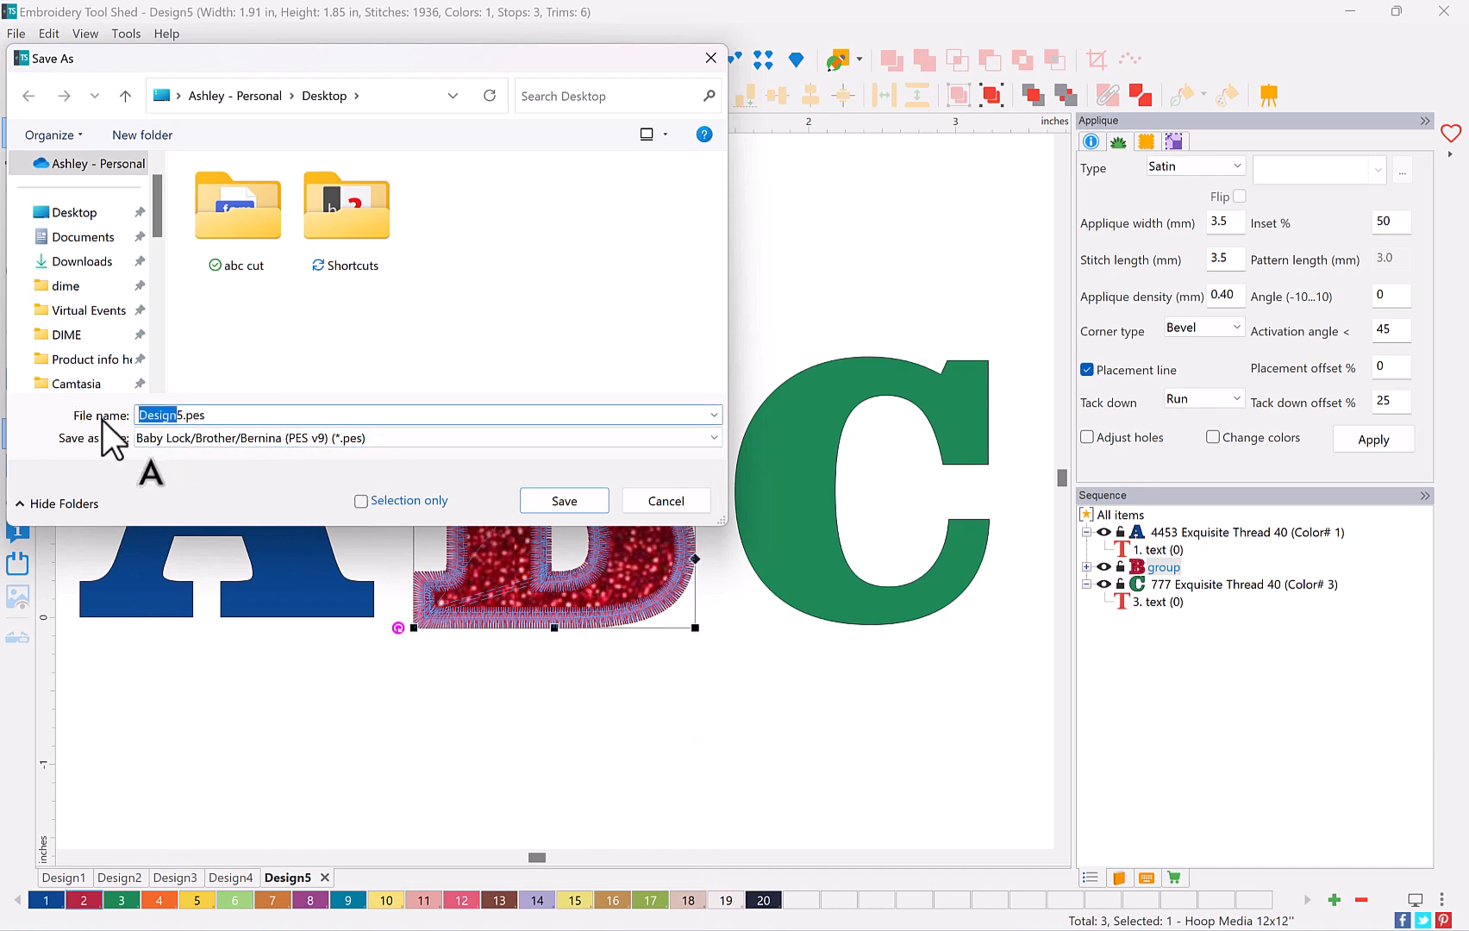
key(BackSpace)
key(Delete)
text(B Emb)
key(Tab)
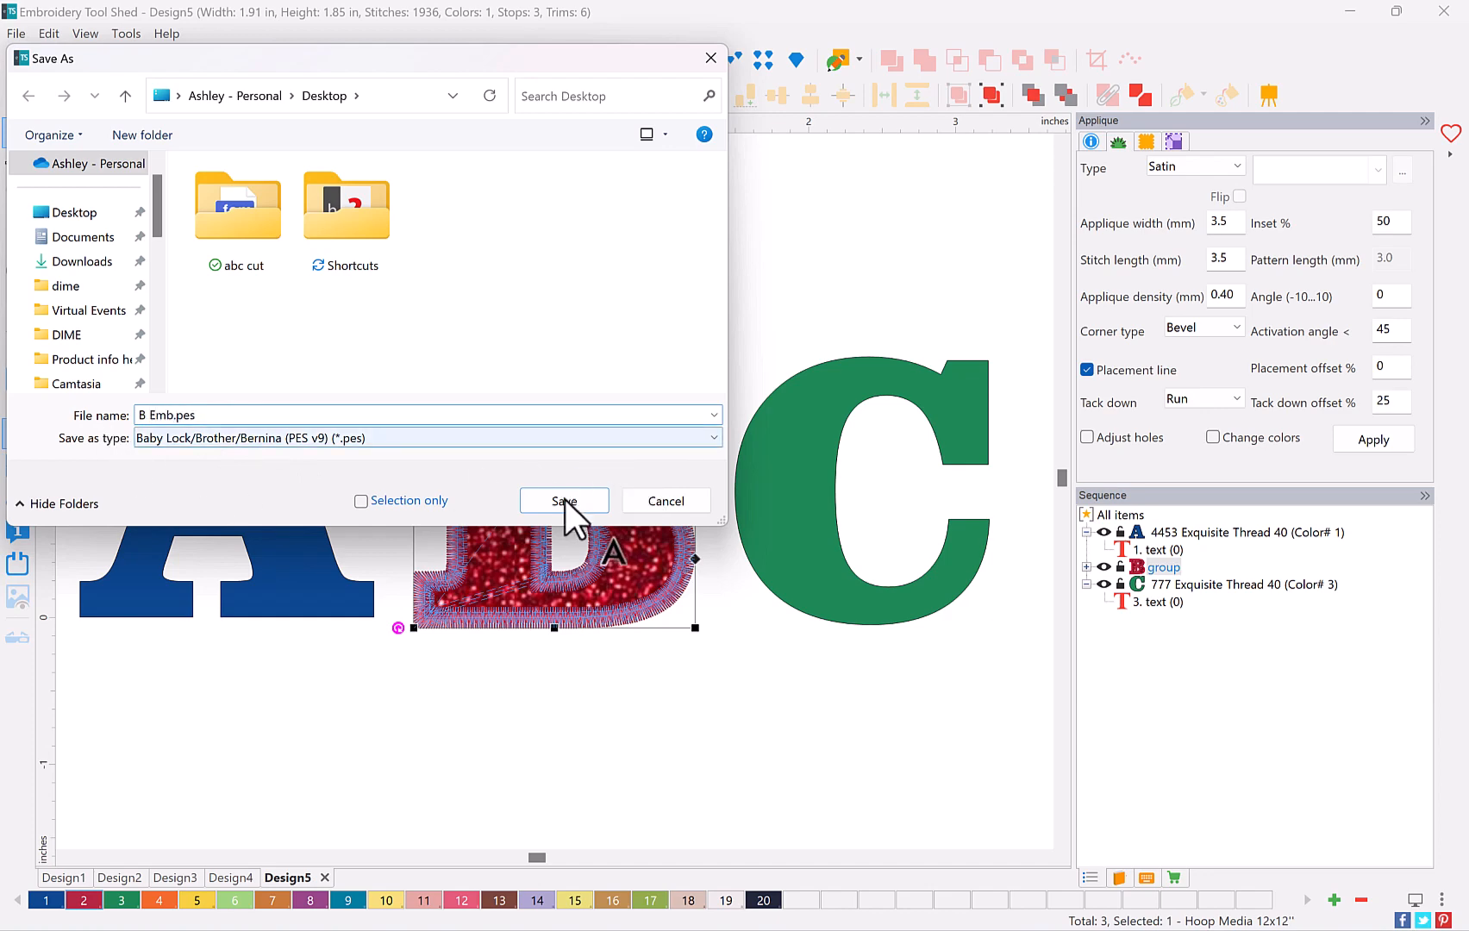
click(565, 500)
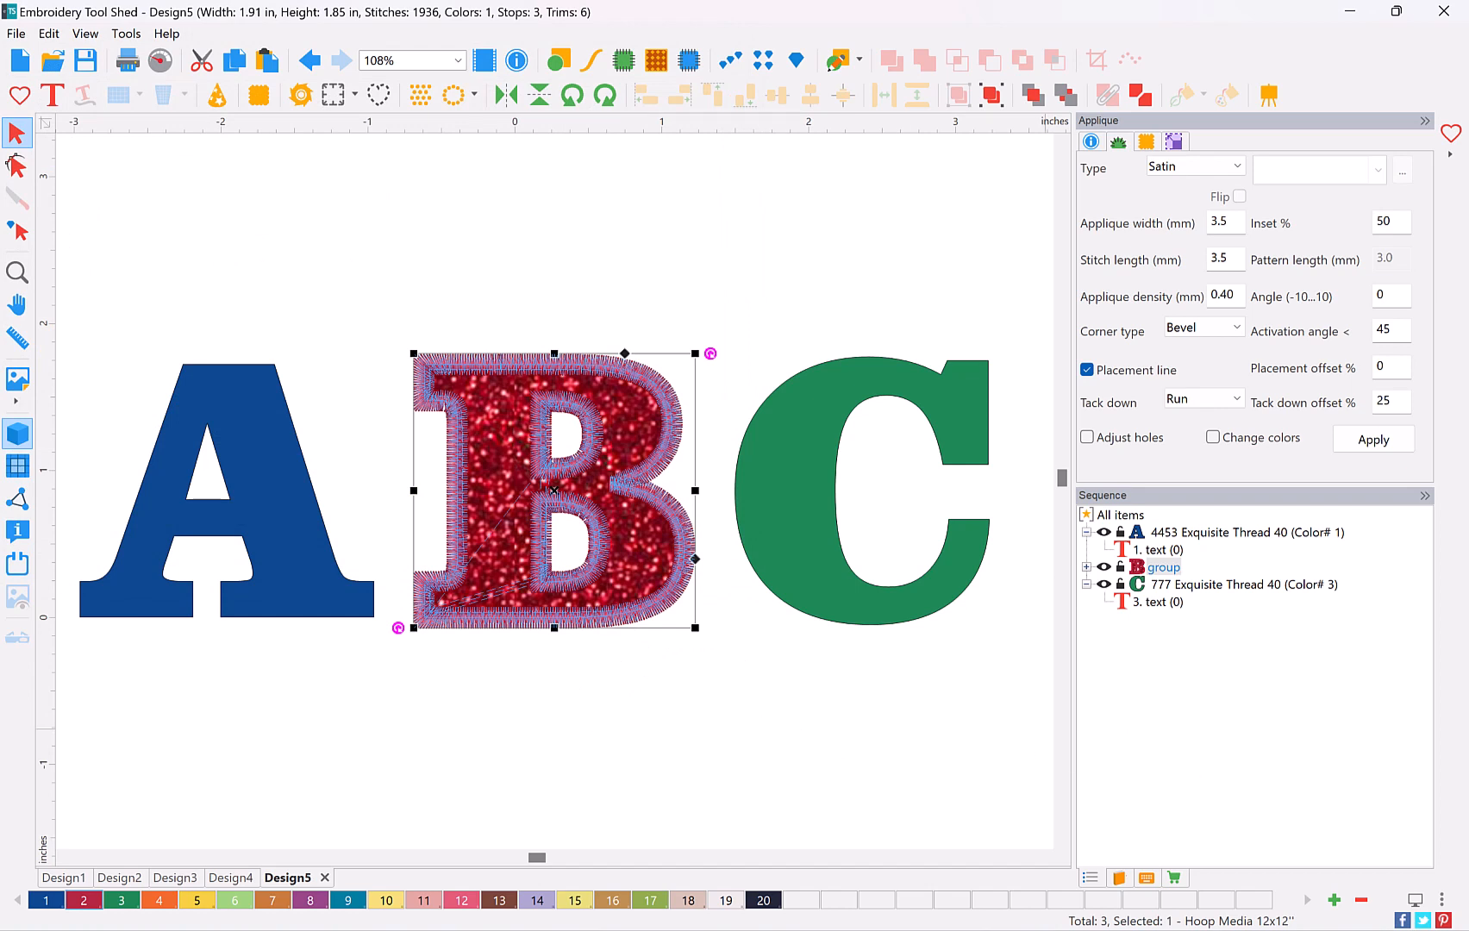
Switch to File Explorer, look up the saved B Emb.pes file in the Desktop folder, and close the window
key(super+e)
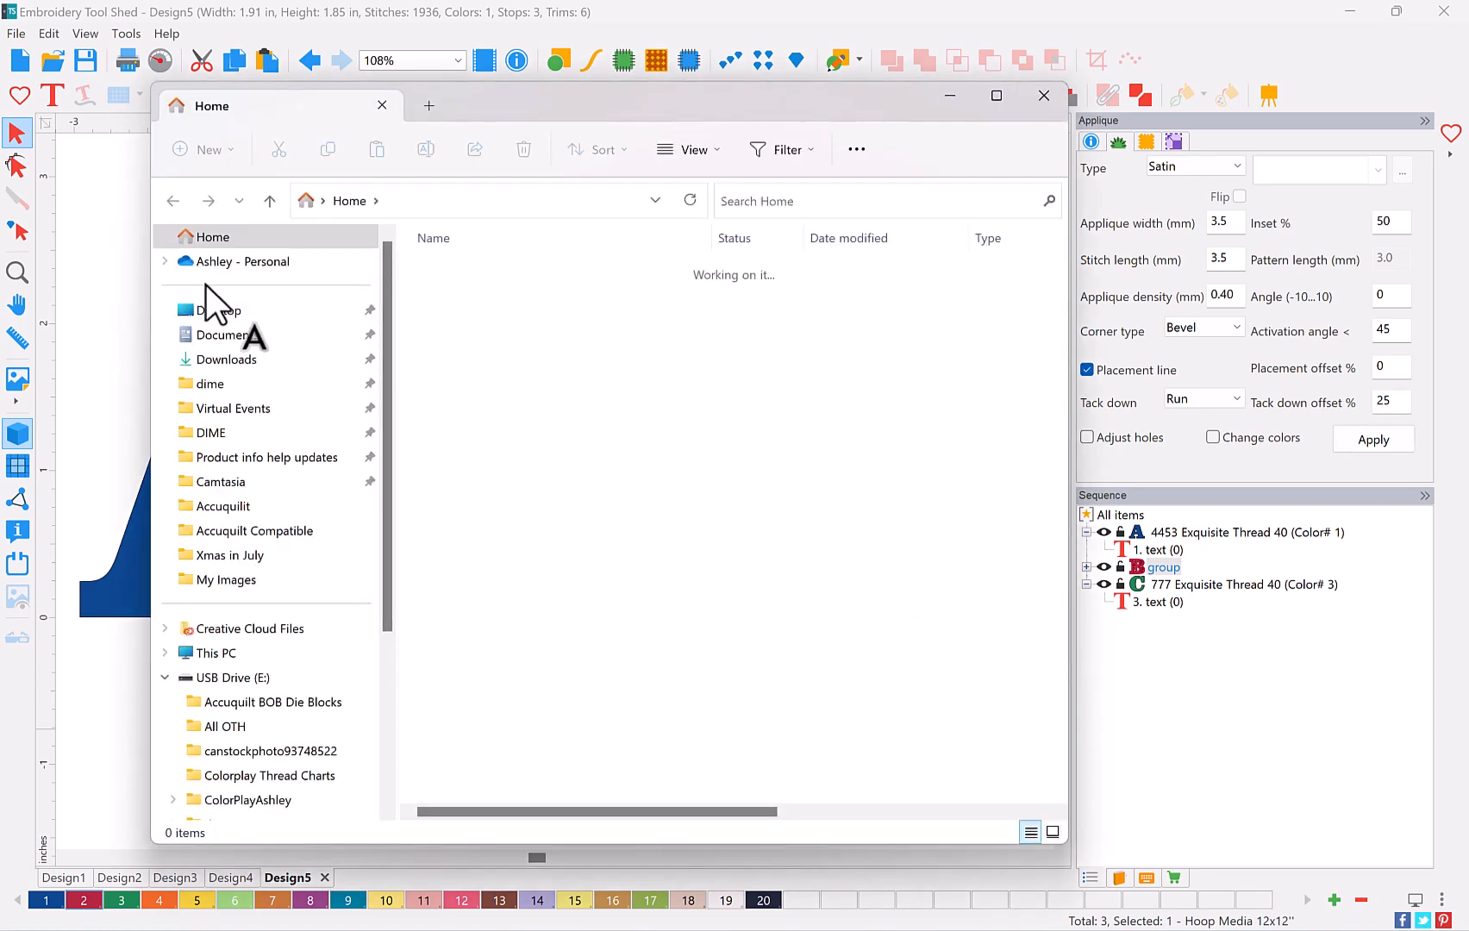
click(230, 307)
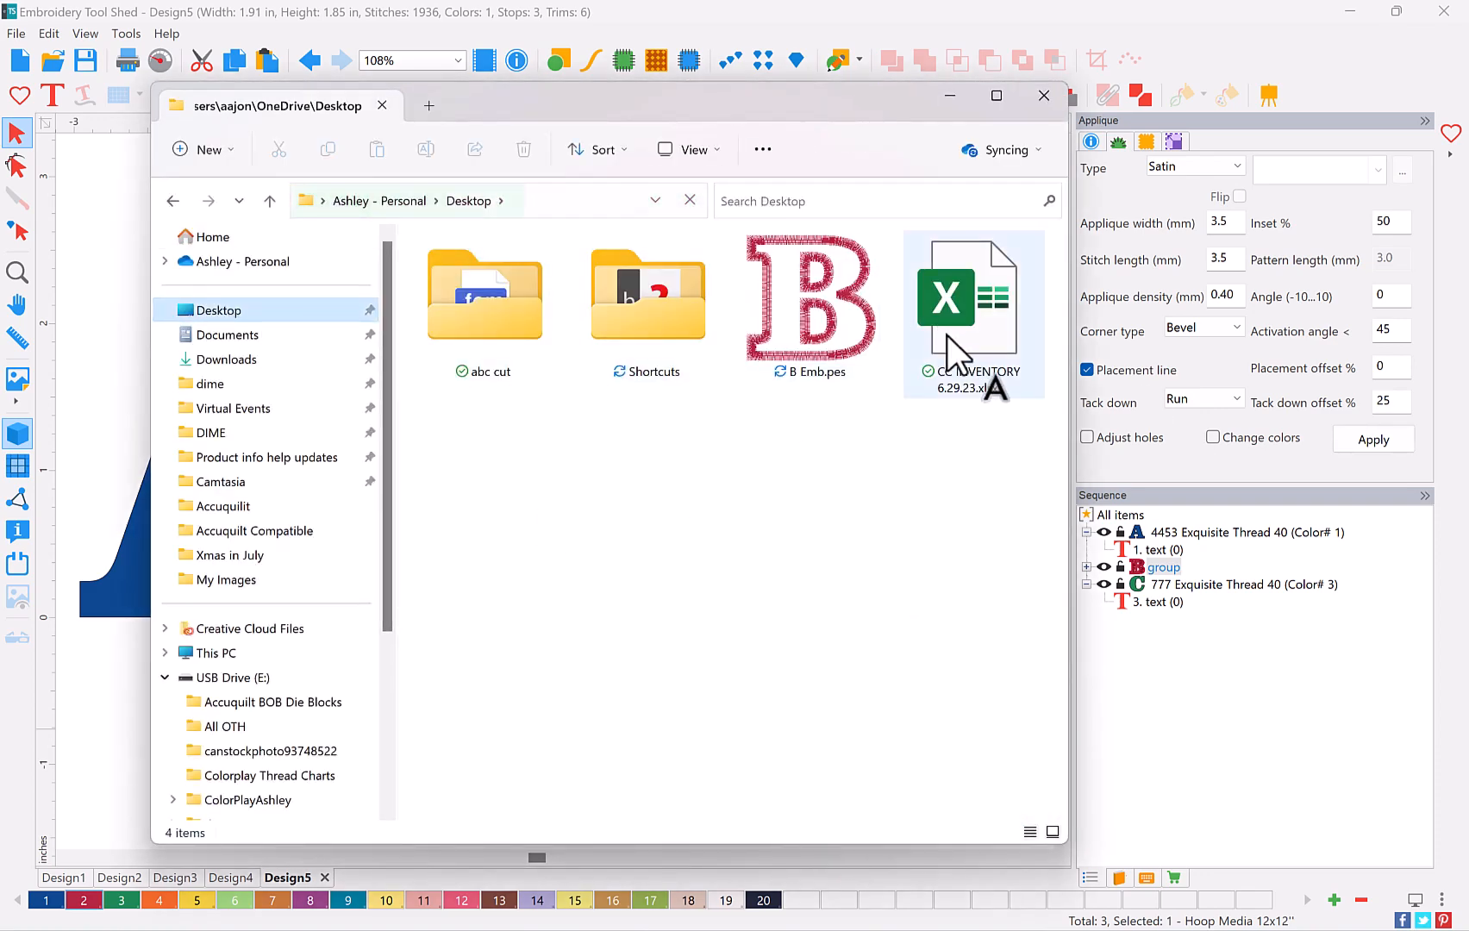
click(819, 356)
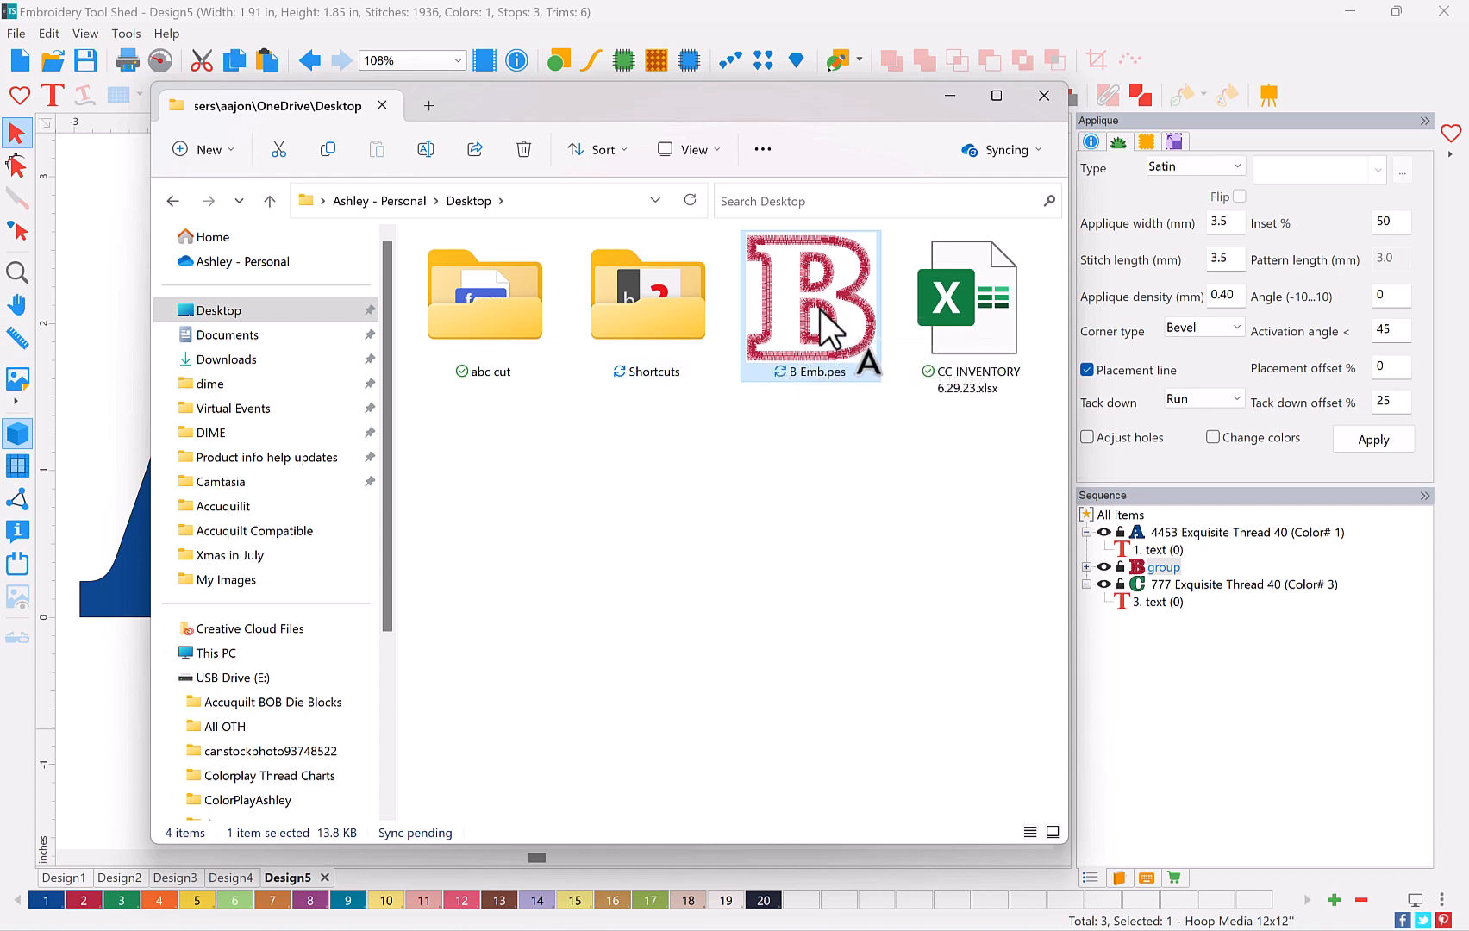
click(1033, 97)
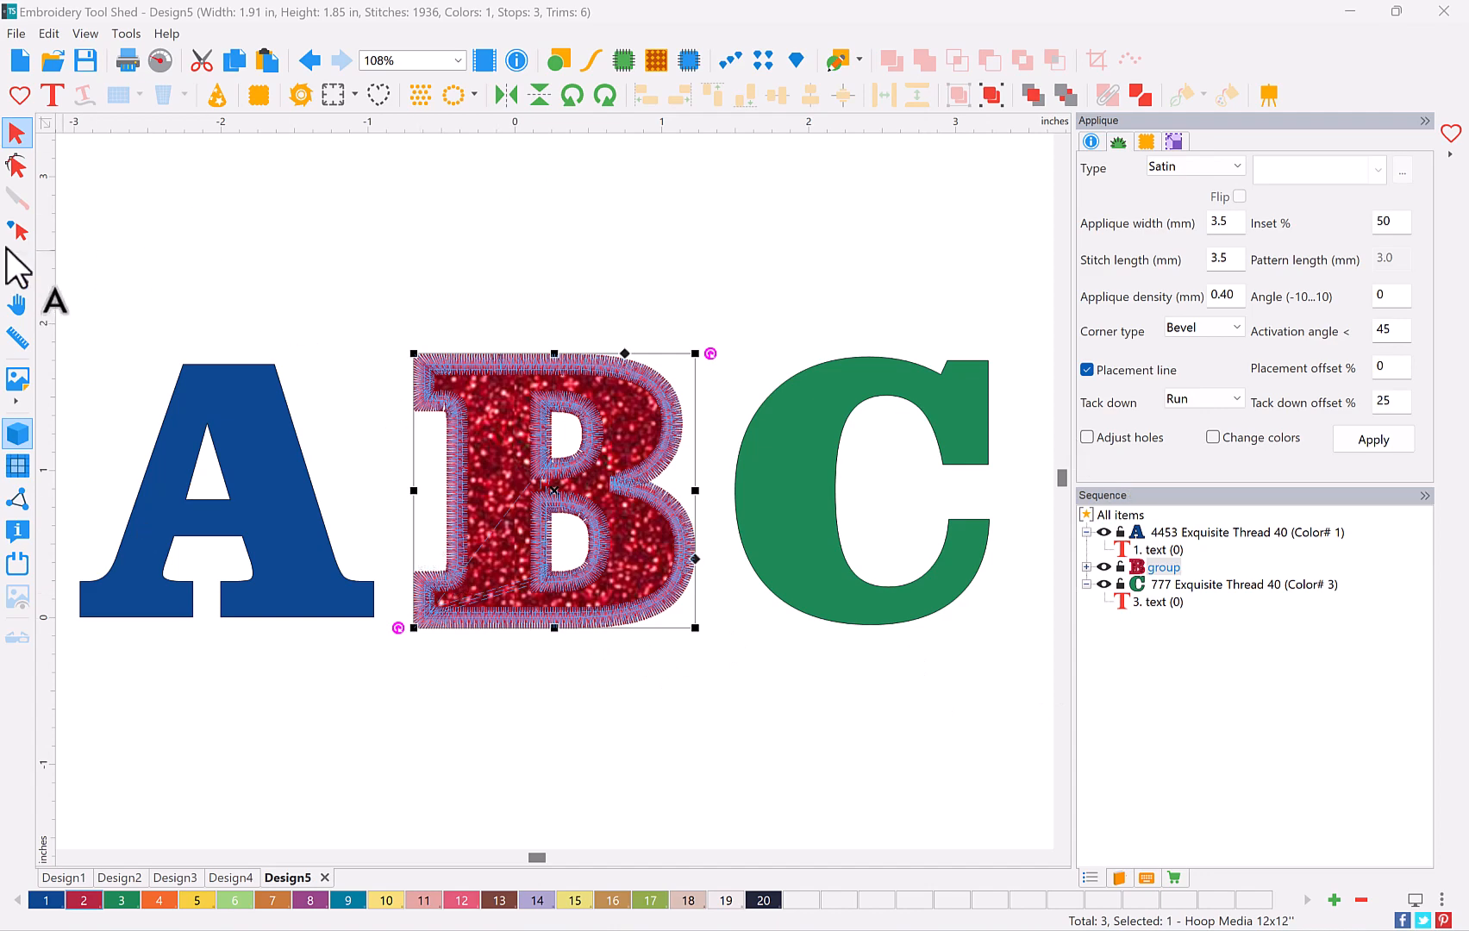
click(319, 446)
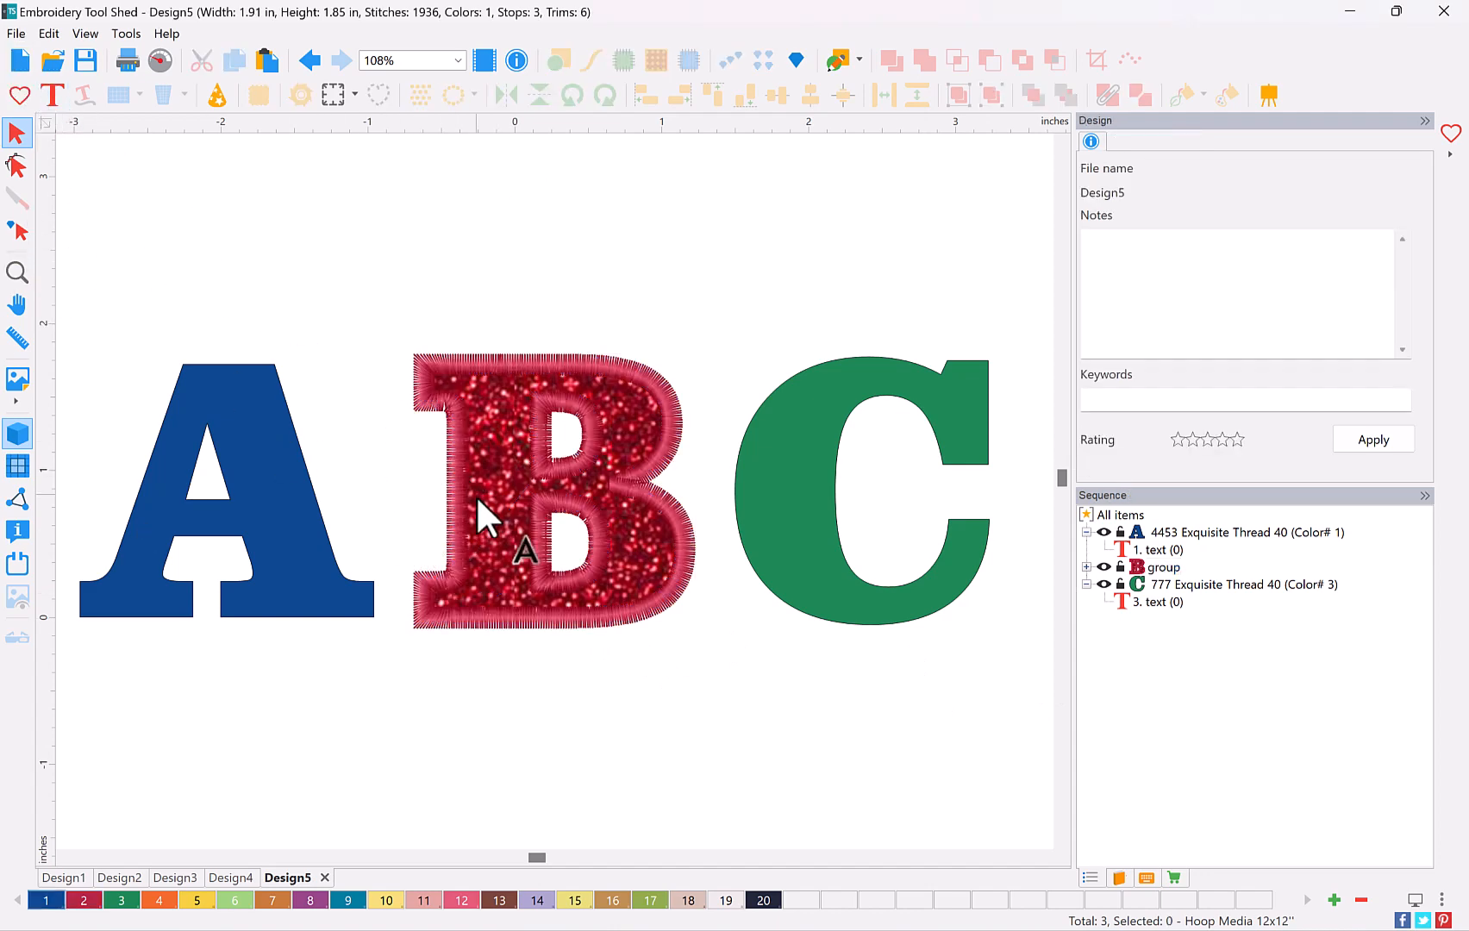
click(448, 506)
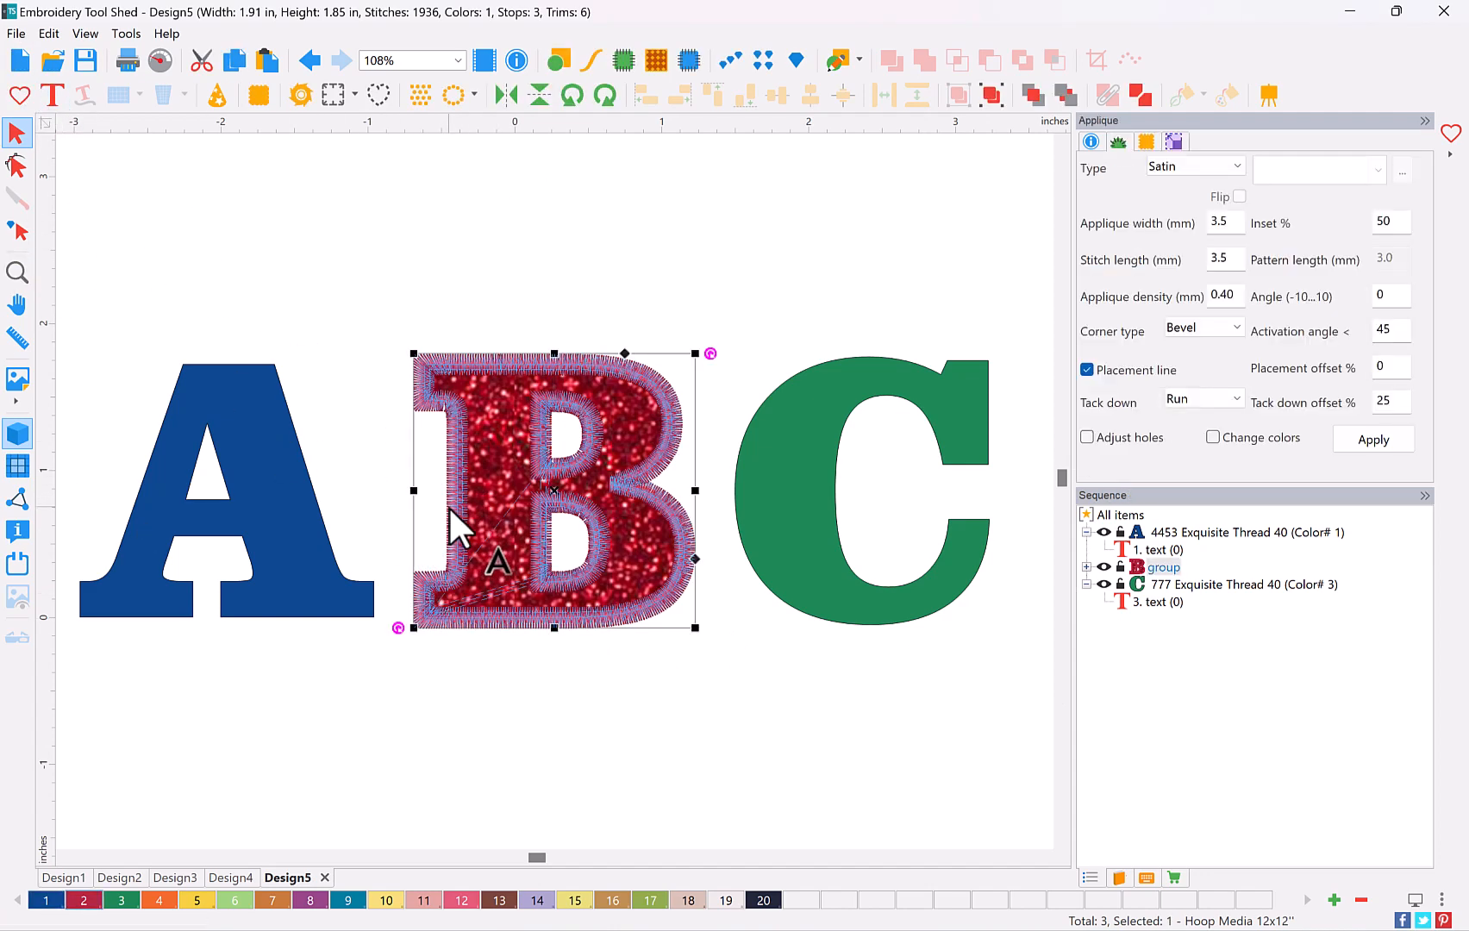
click(656, 708)
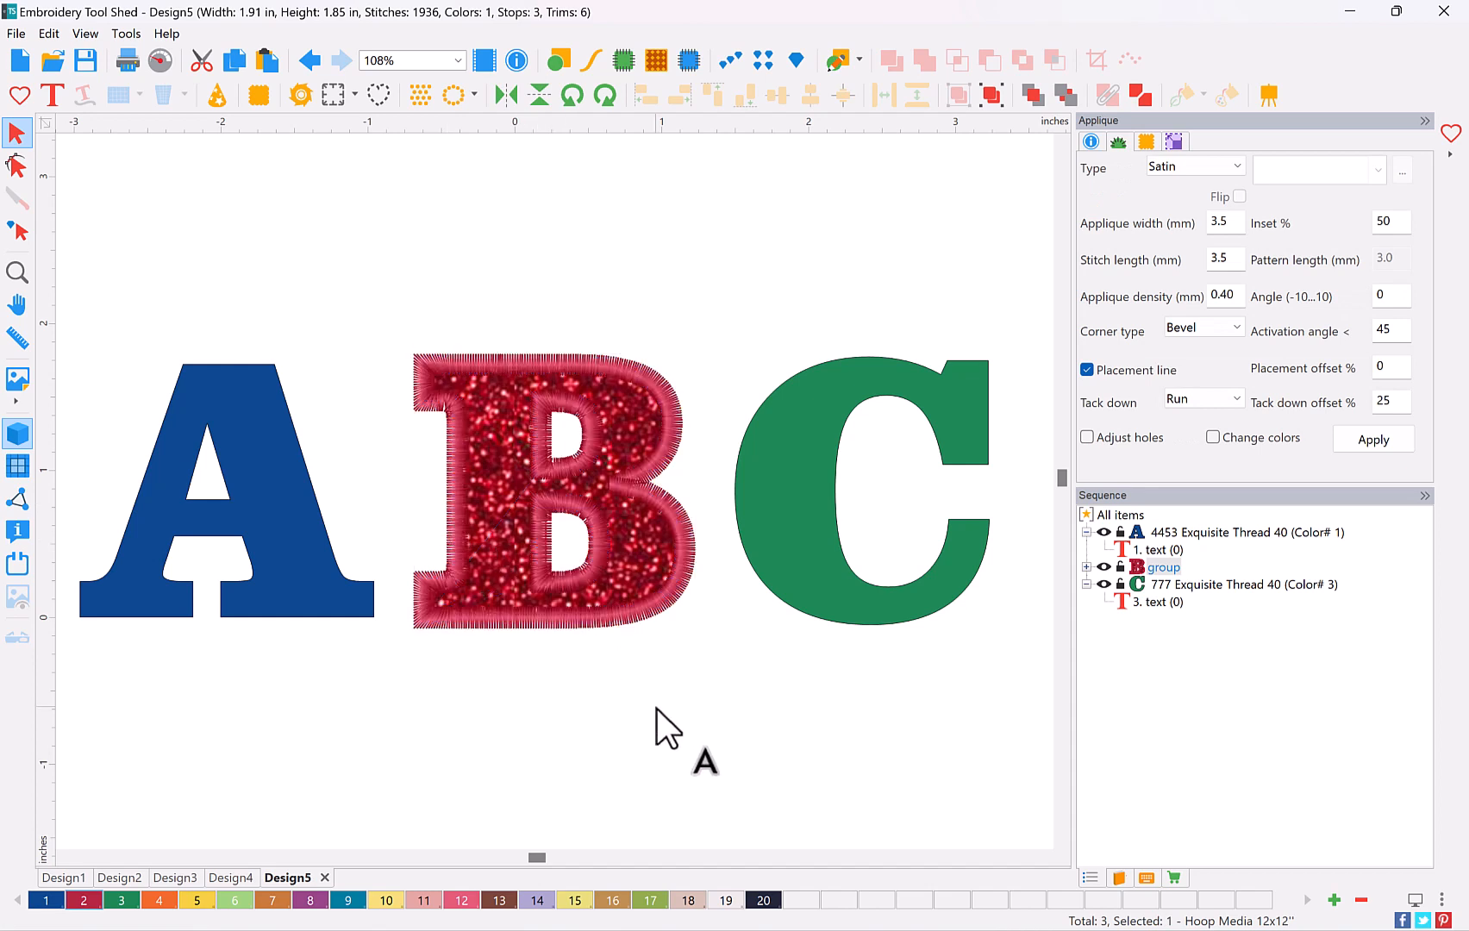
Convert the green C to rhinestones by applying a bling stroke and a bling fill, and deselect it
click(814, 491)
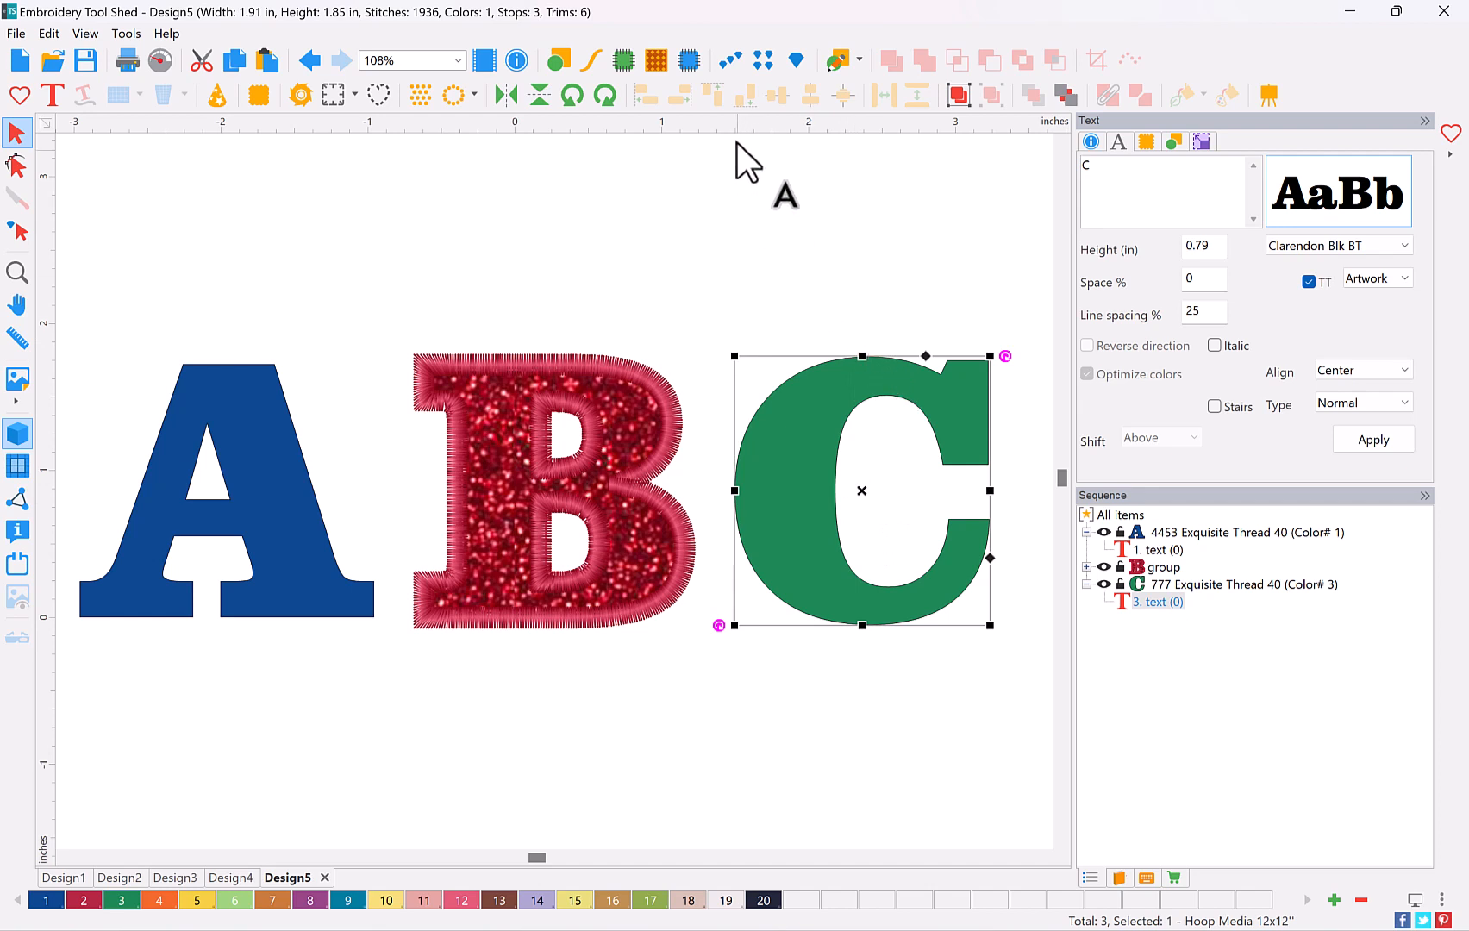
click(729, 62)
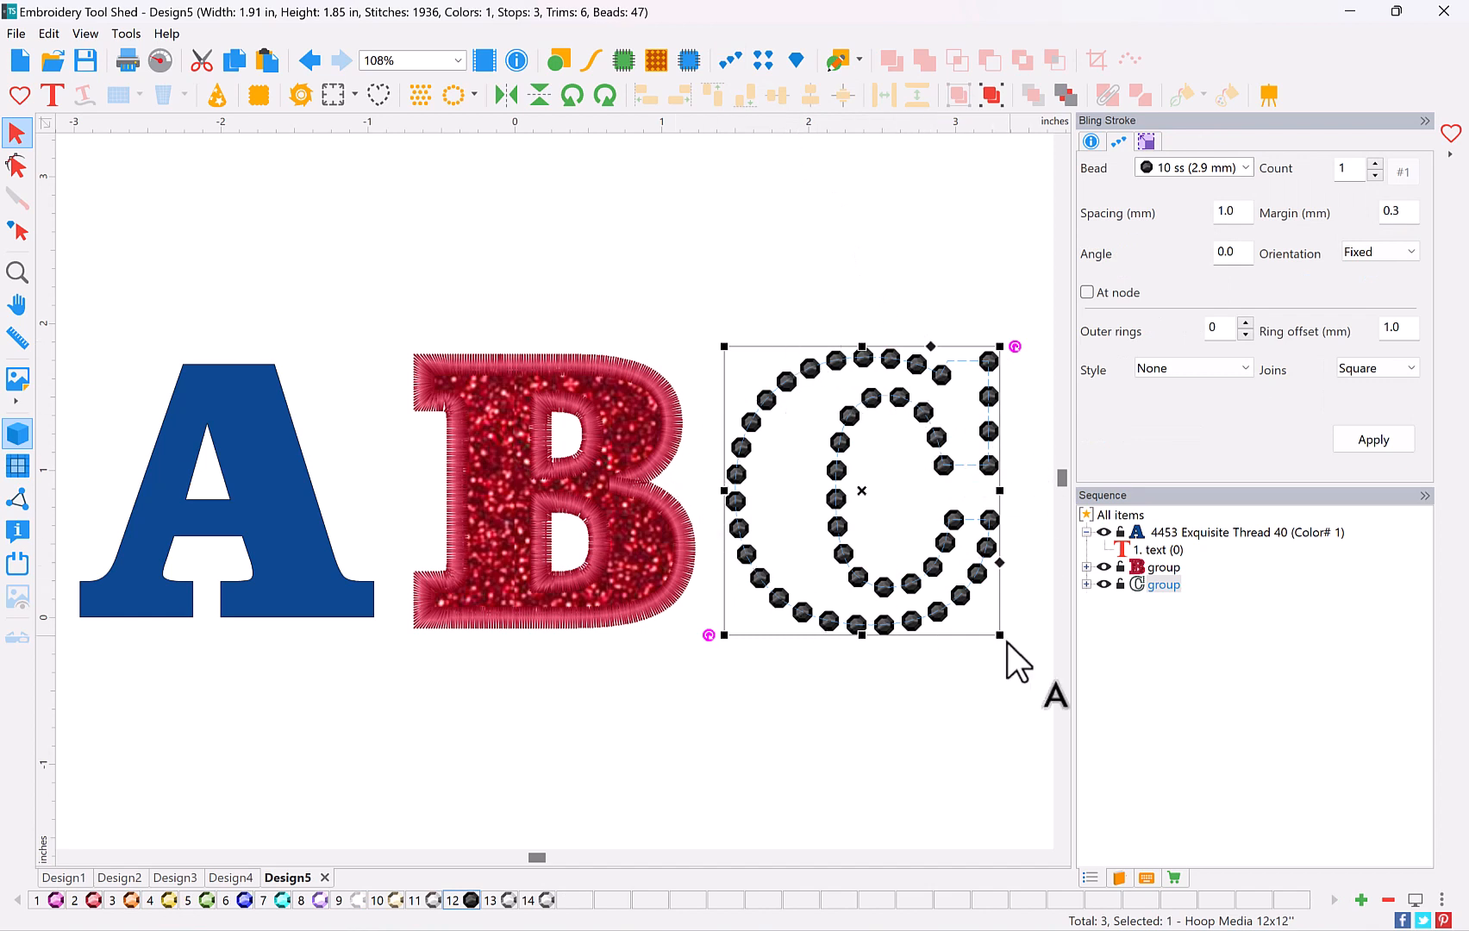
click(764, 60)
click(866, 760)
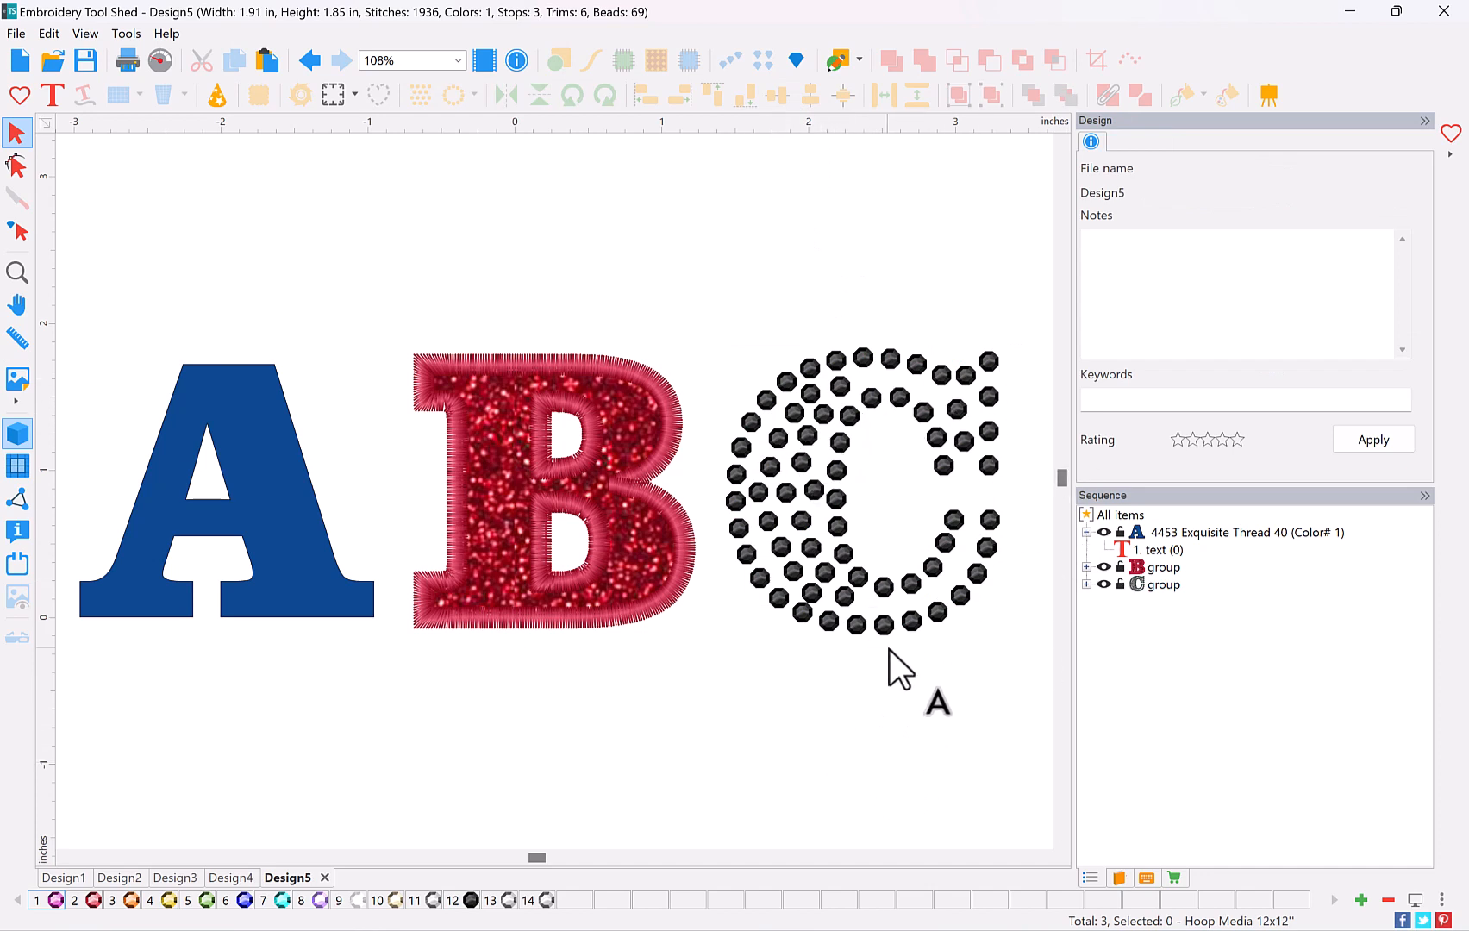
Enlarge the rhinestone C from its upper-right corner to about 2.3 in wide and 2.4 in high
click(830, 404)
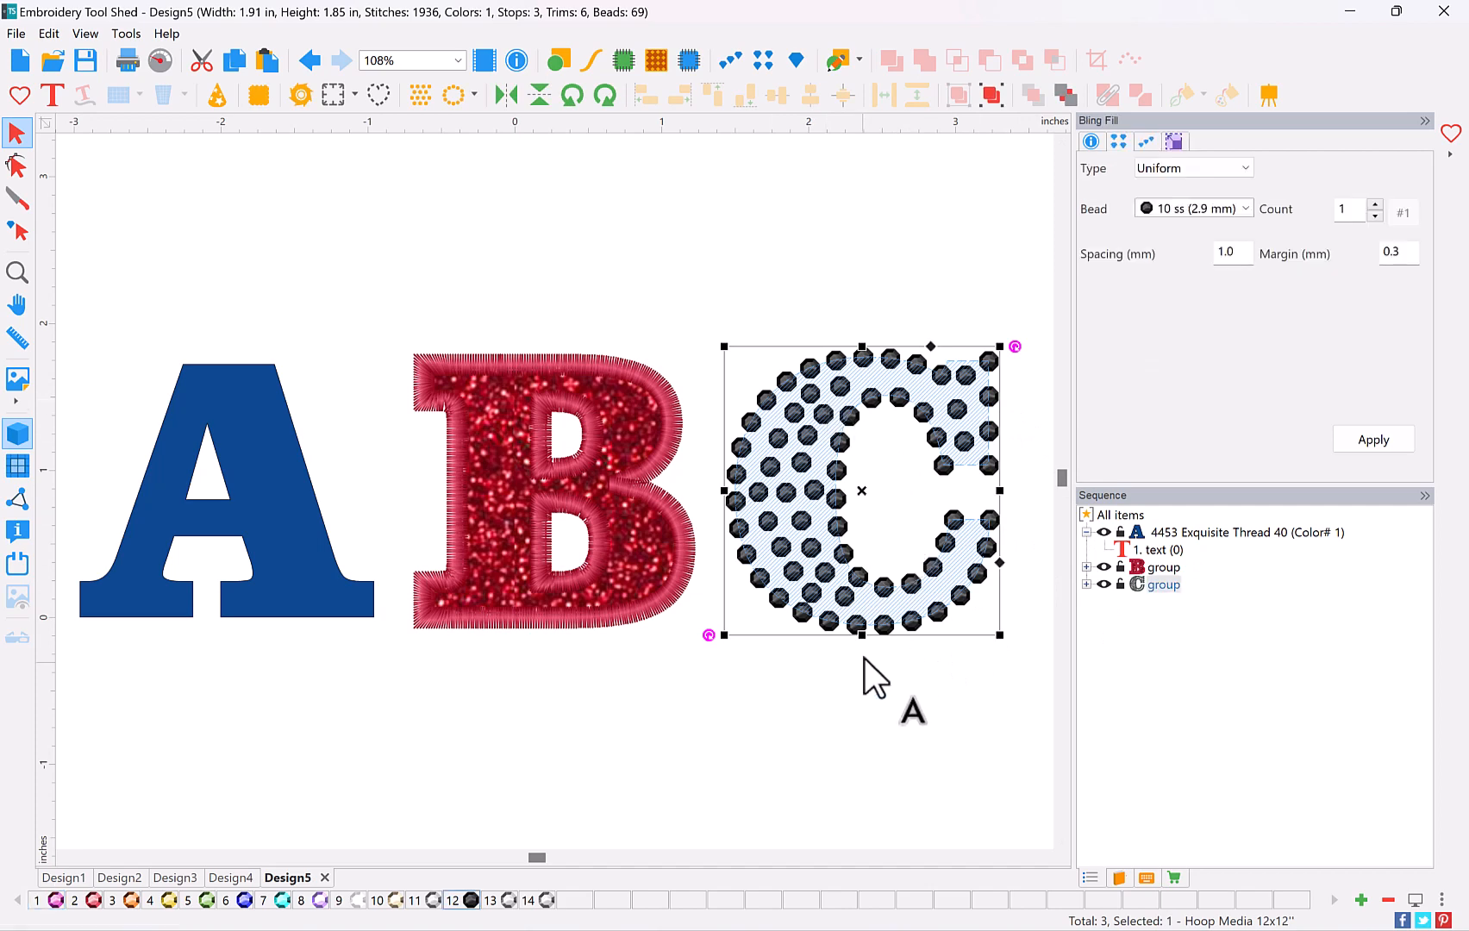
drag(1000, 346, 1078, 291)
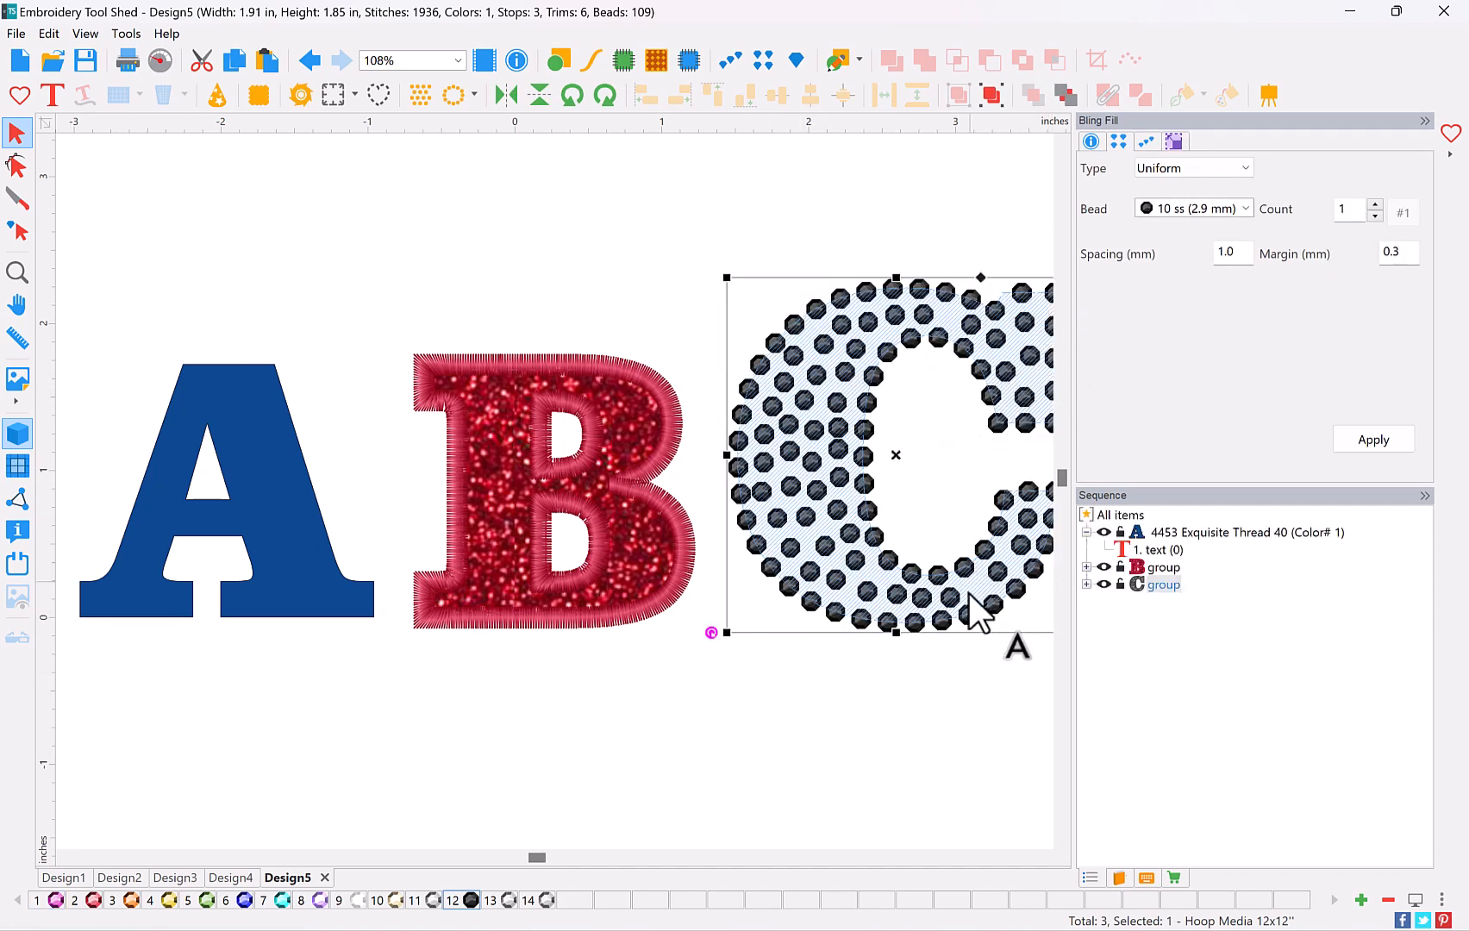
click(1044, 862)
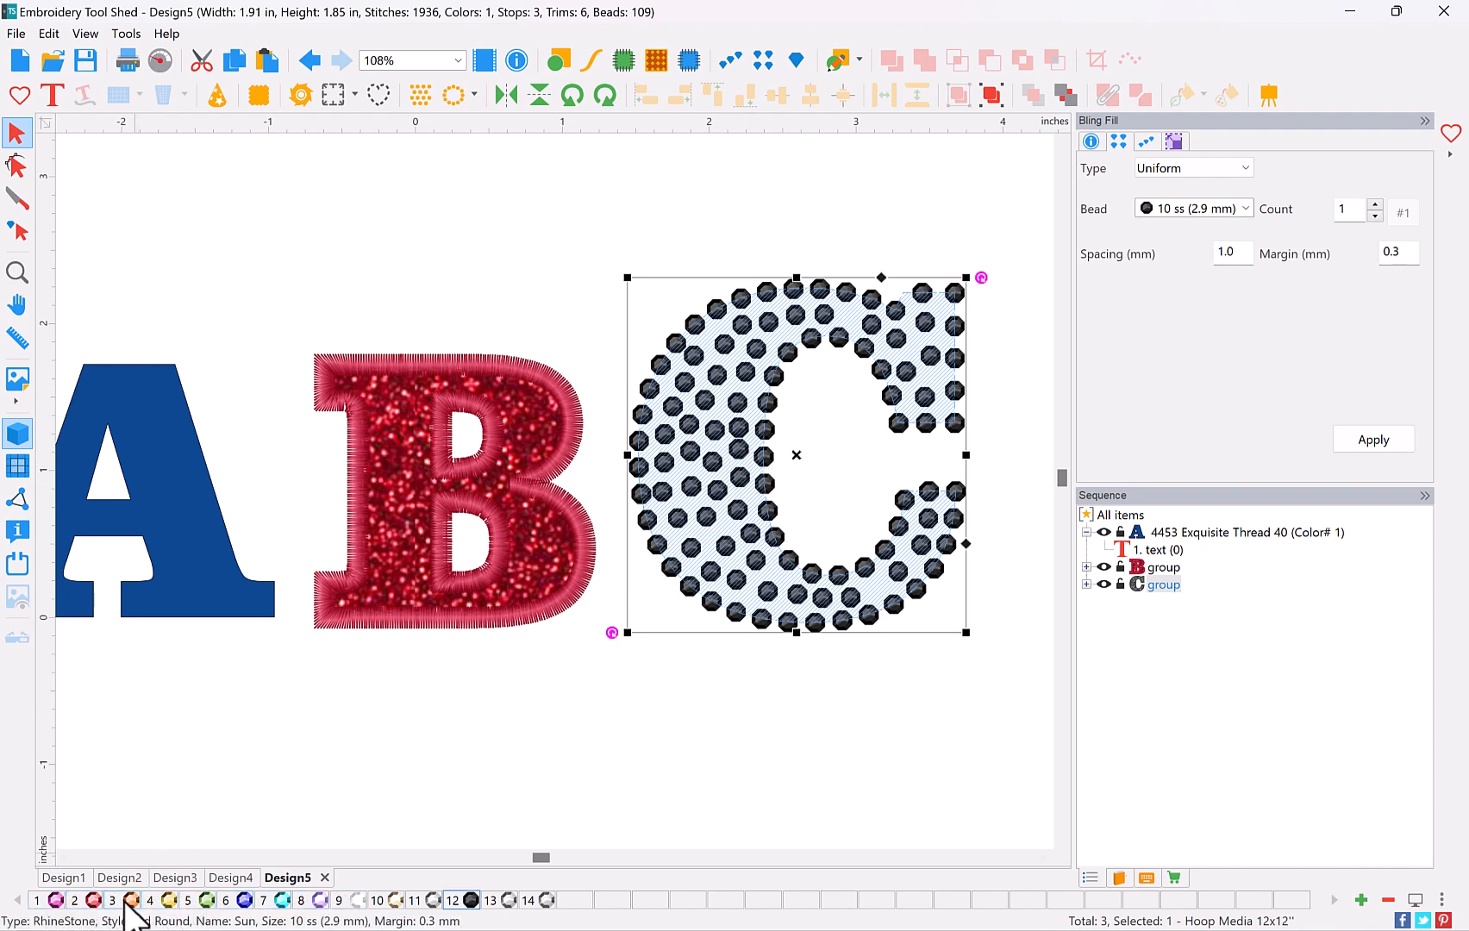
Assign palette bead 7 to the C and redefine that bead as a Peridot rhinestone, size 20 ss (4.8 mm)
click(207, 901)
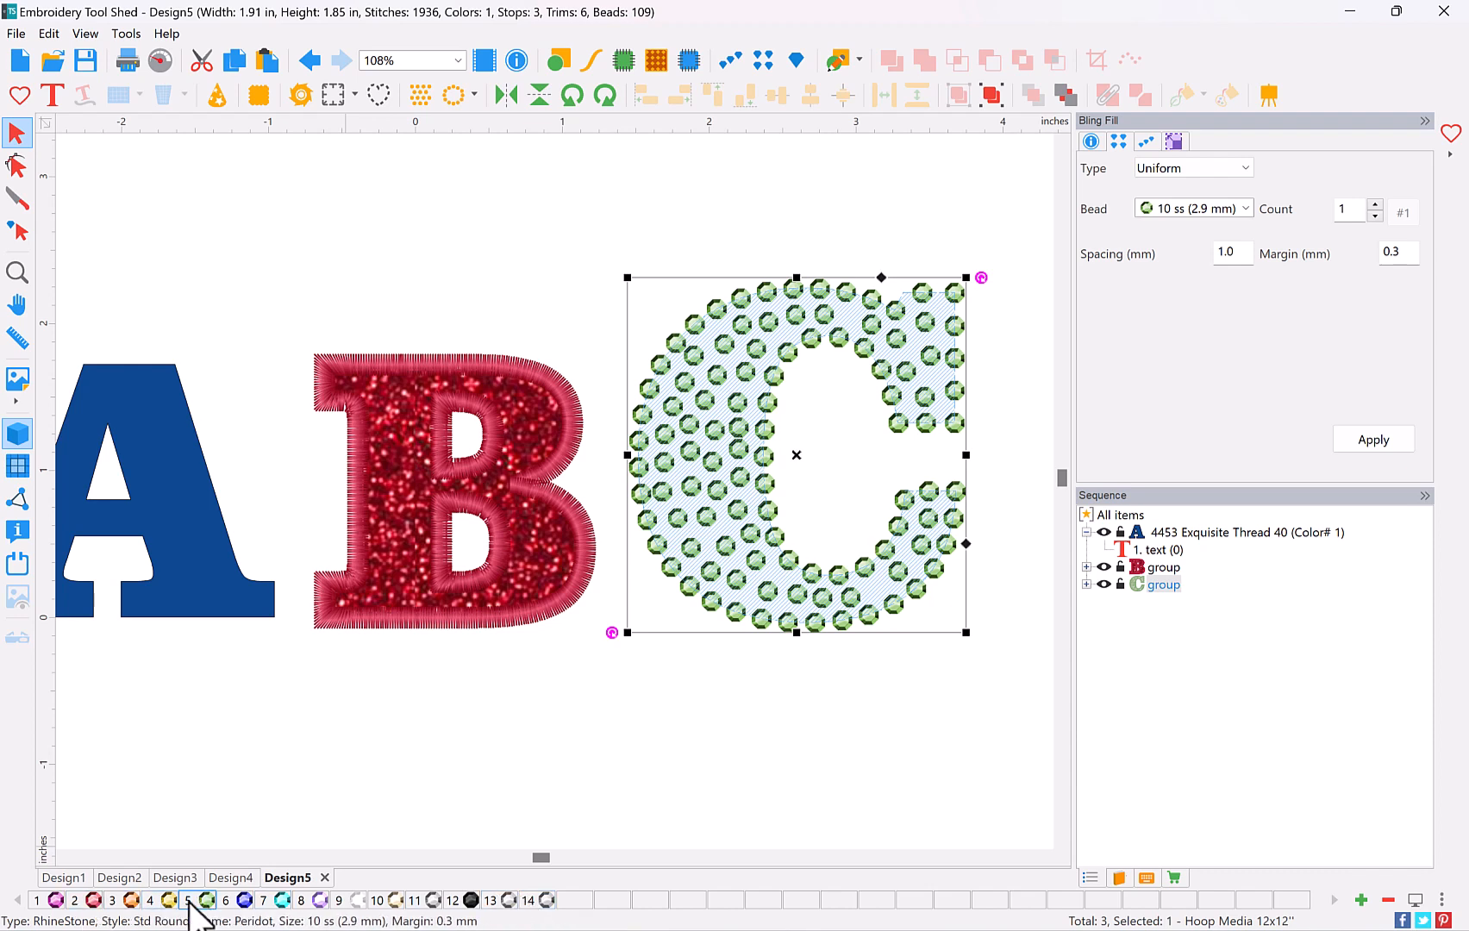
click(280, 900)
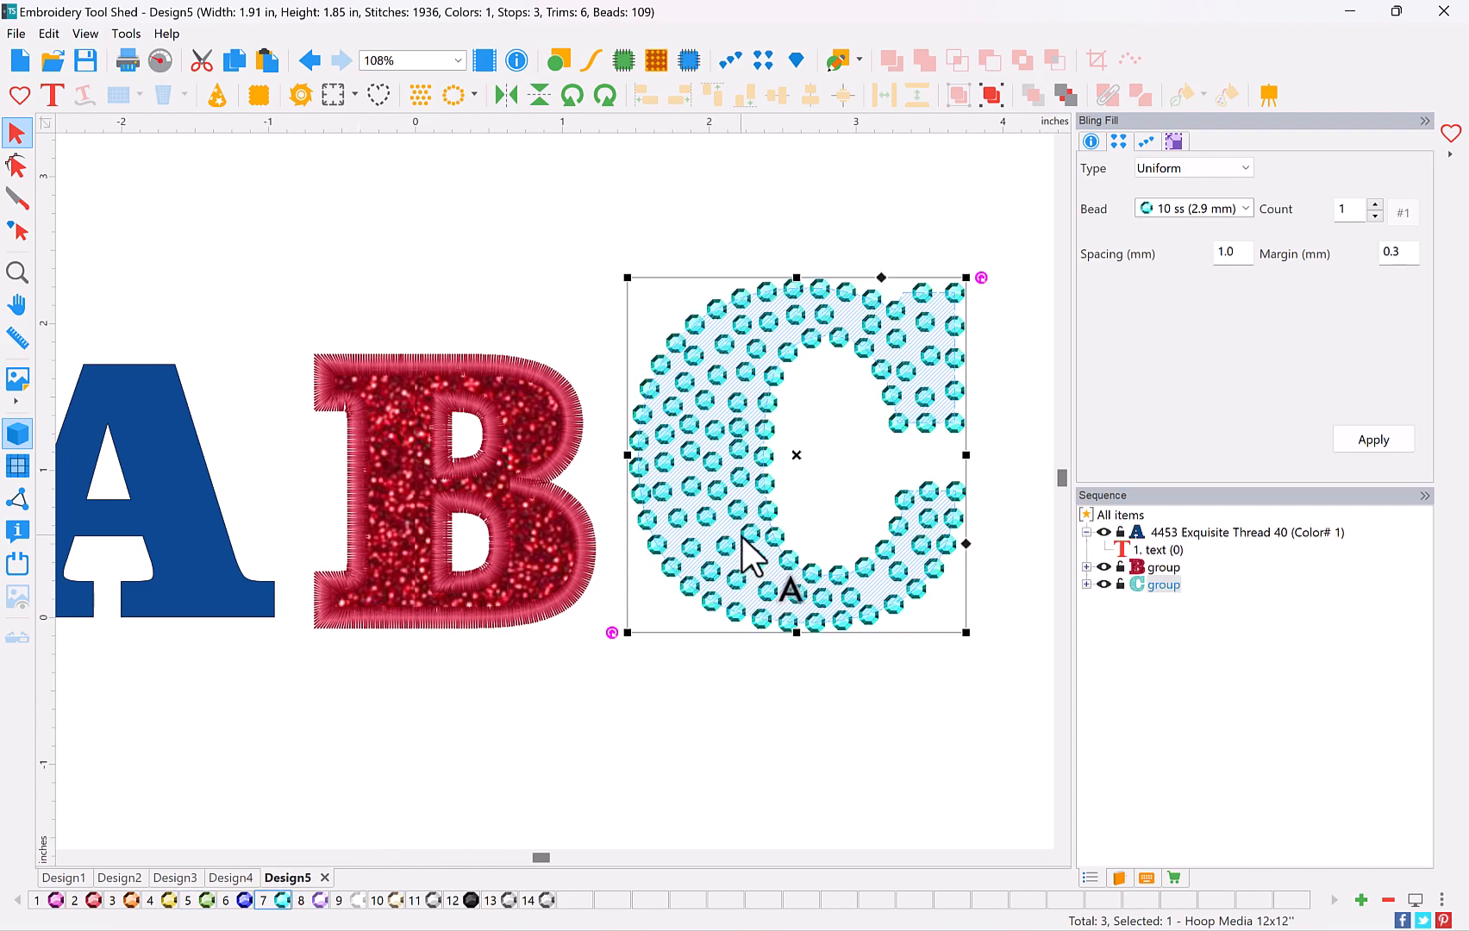
double_click(284, 901)
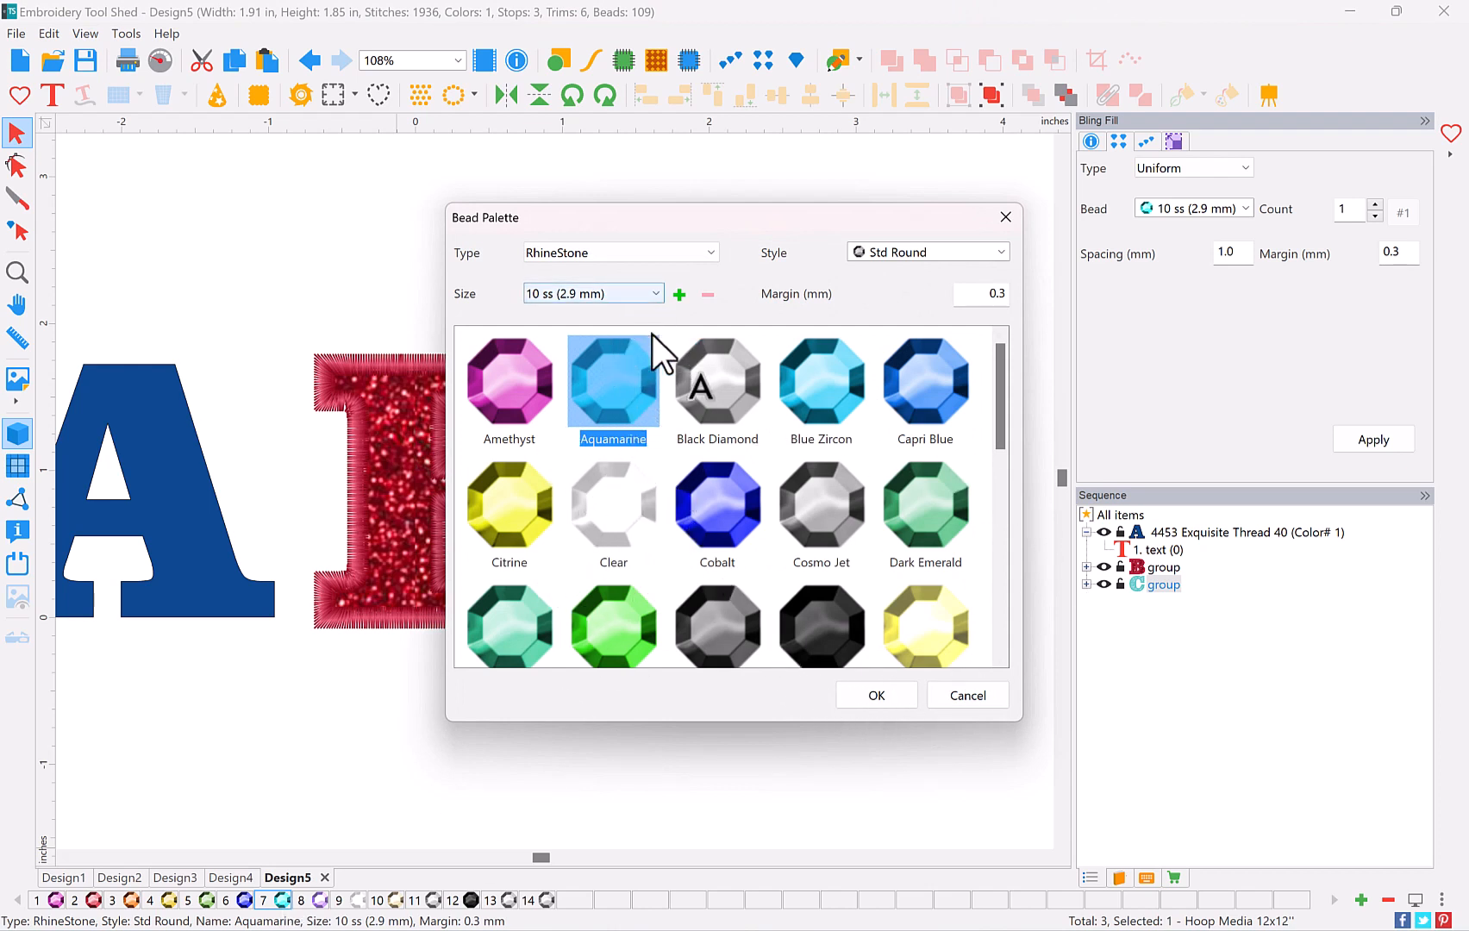
drag(1004, 388, 1000, 517)
click(620, 569)
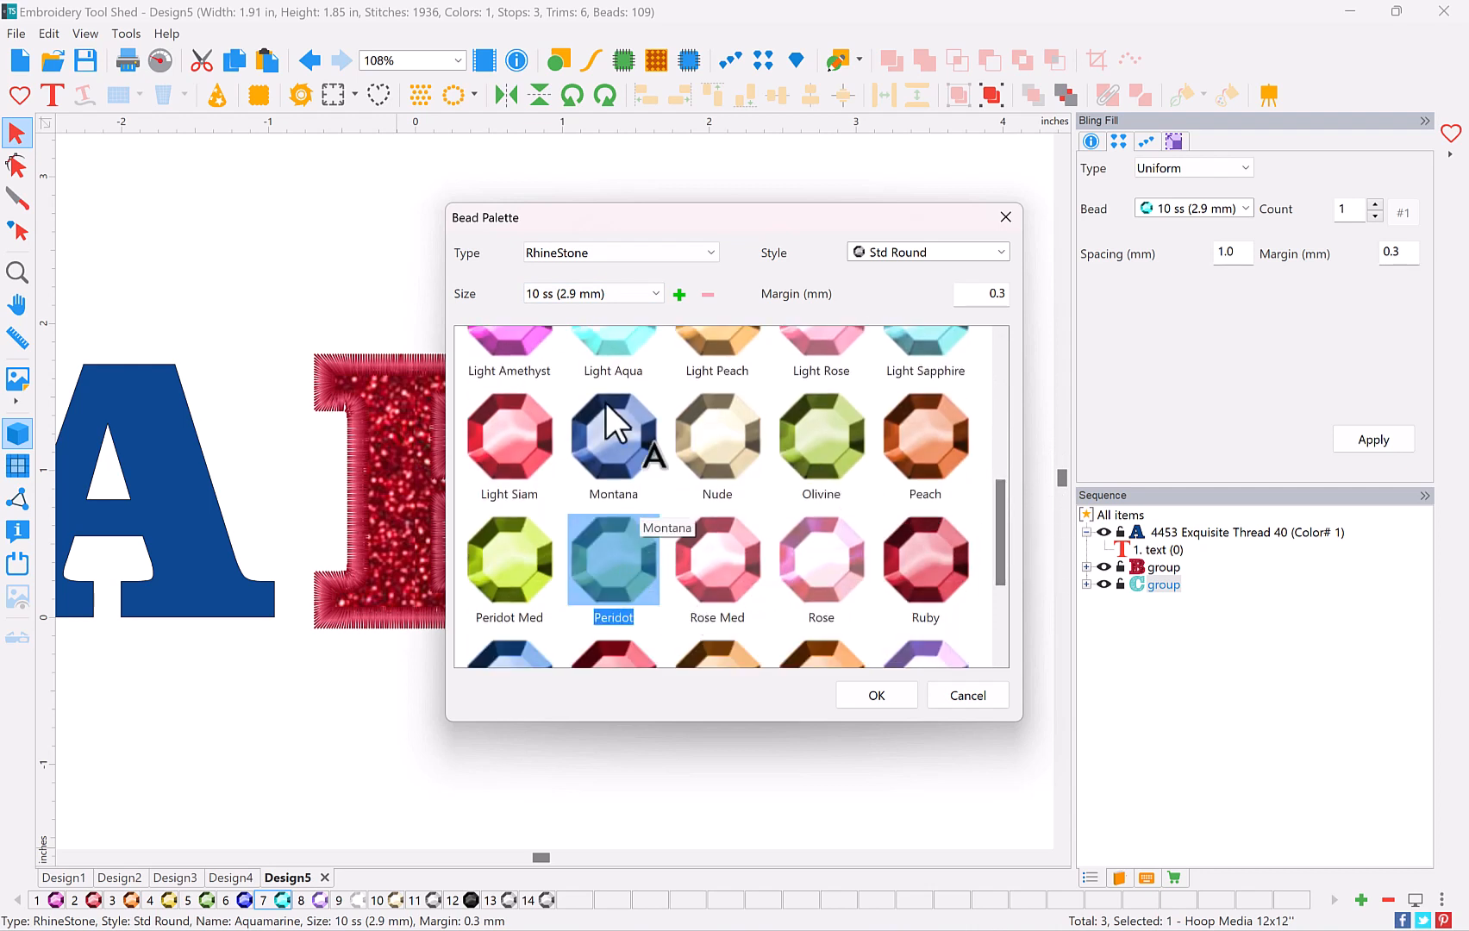
click(568, 295)
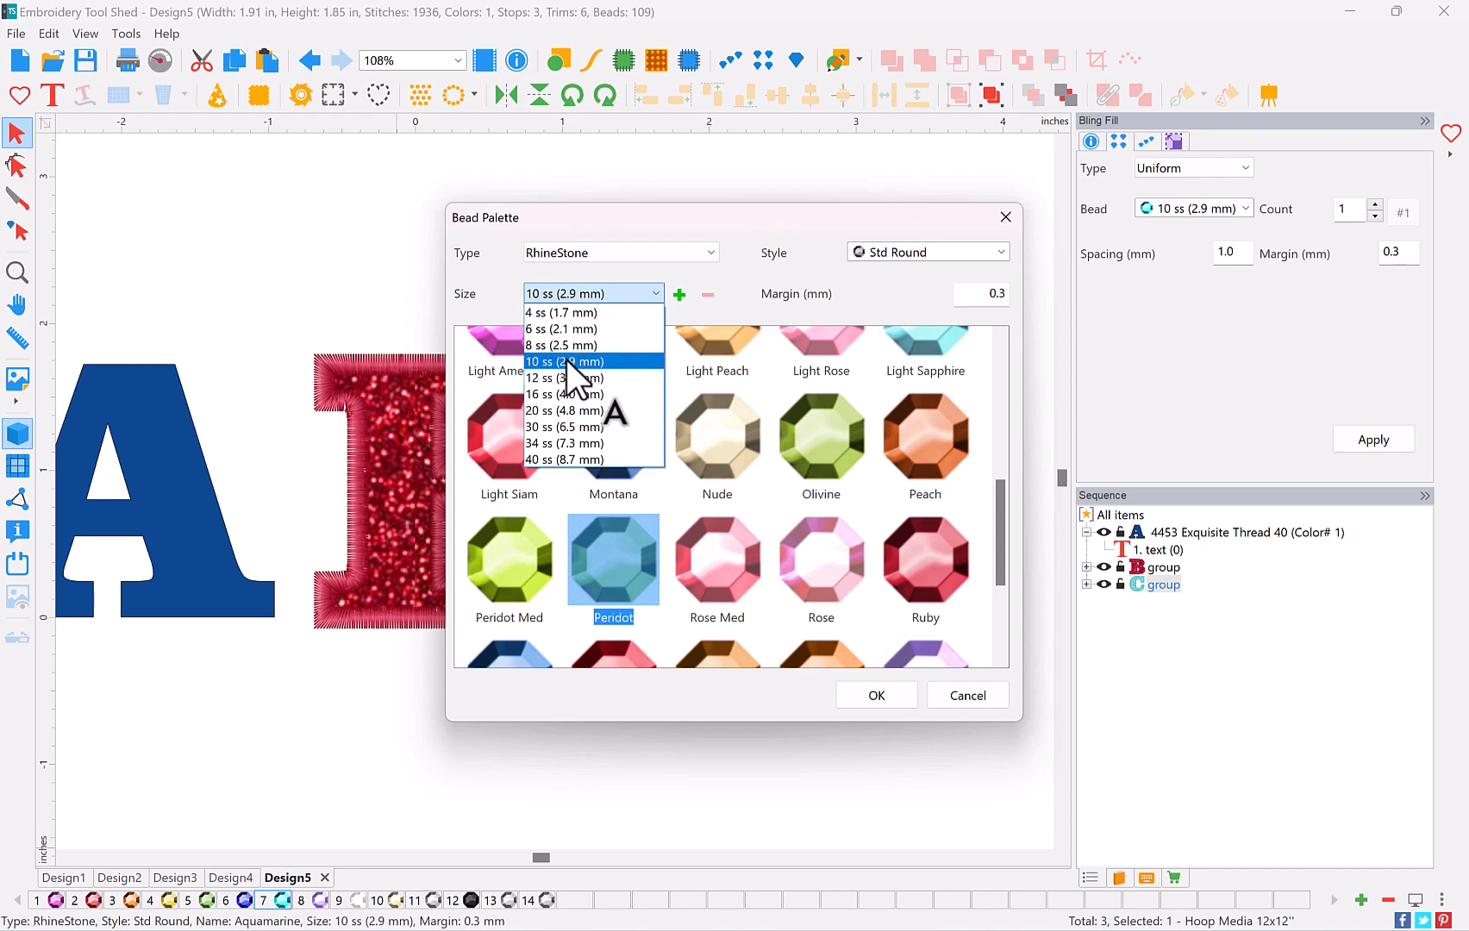
click(599, 409)
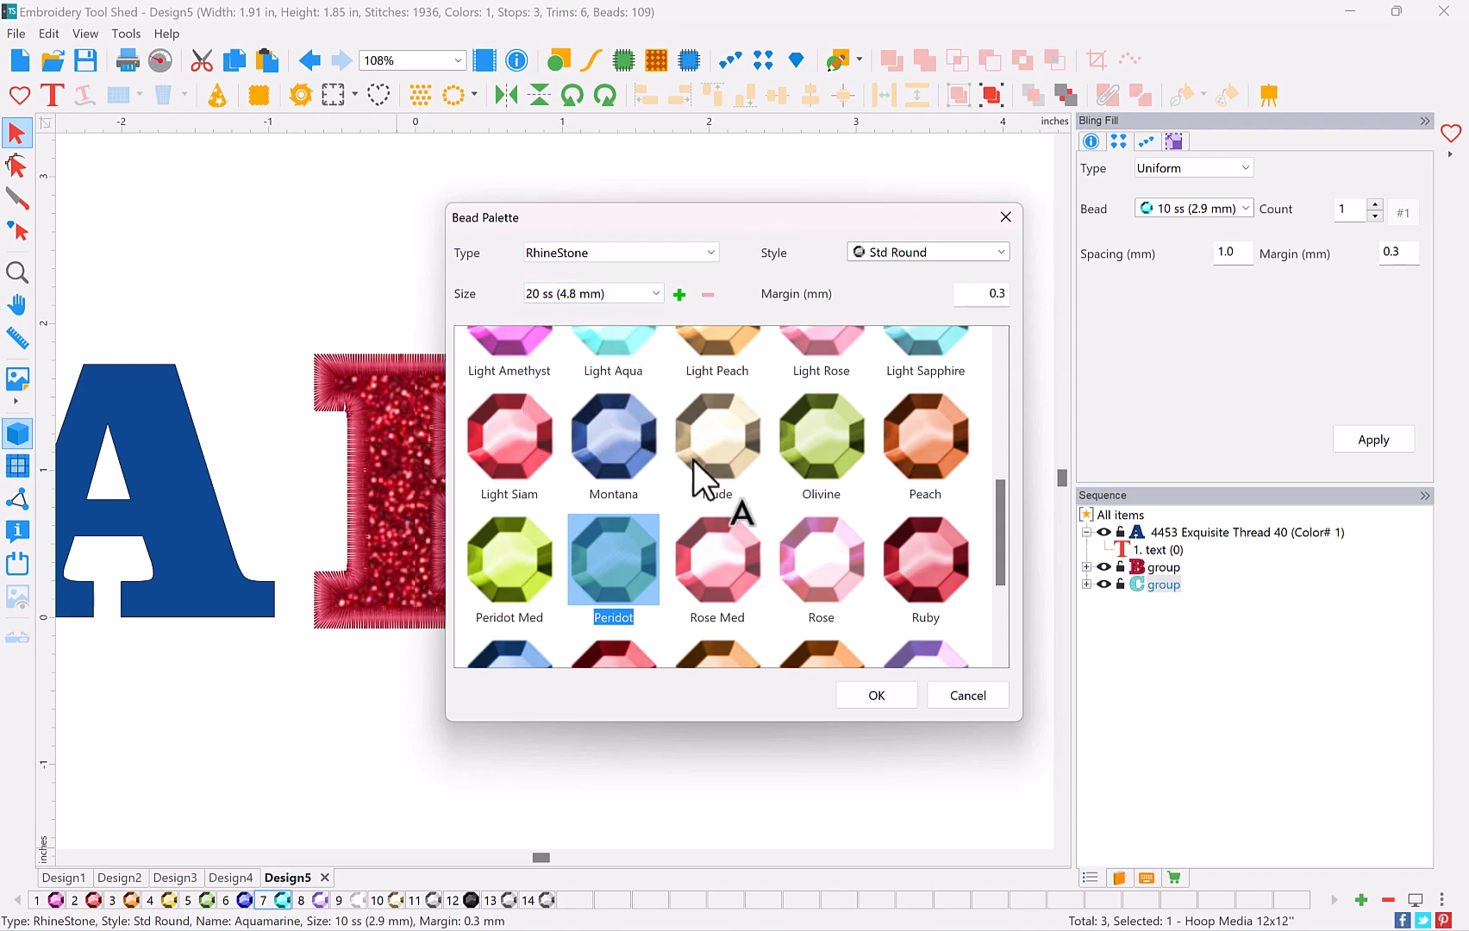
click(871, 697)
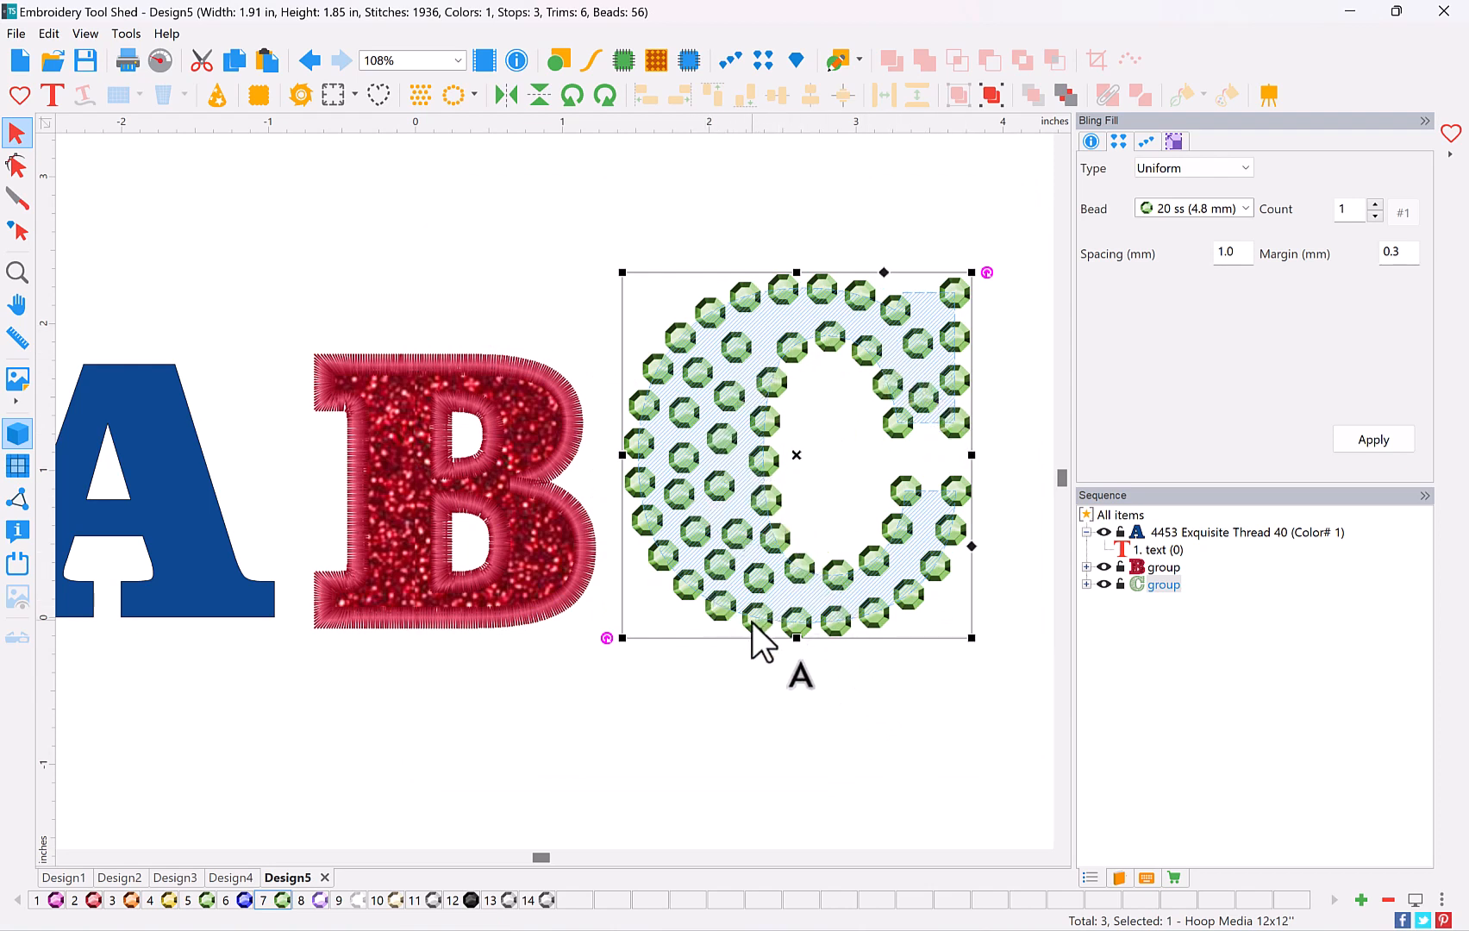
Set the size of the C's Peridot palette bead to 10 ss (2.9 mm)
double_click(281, 901)
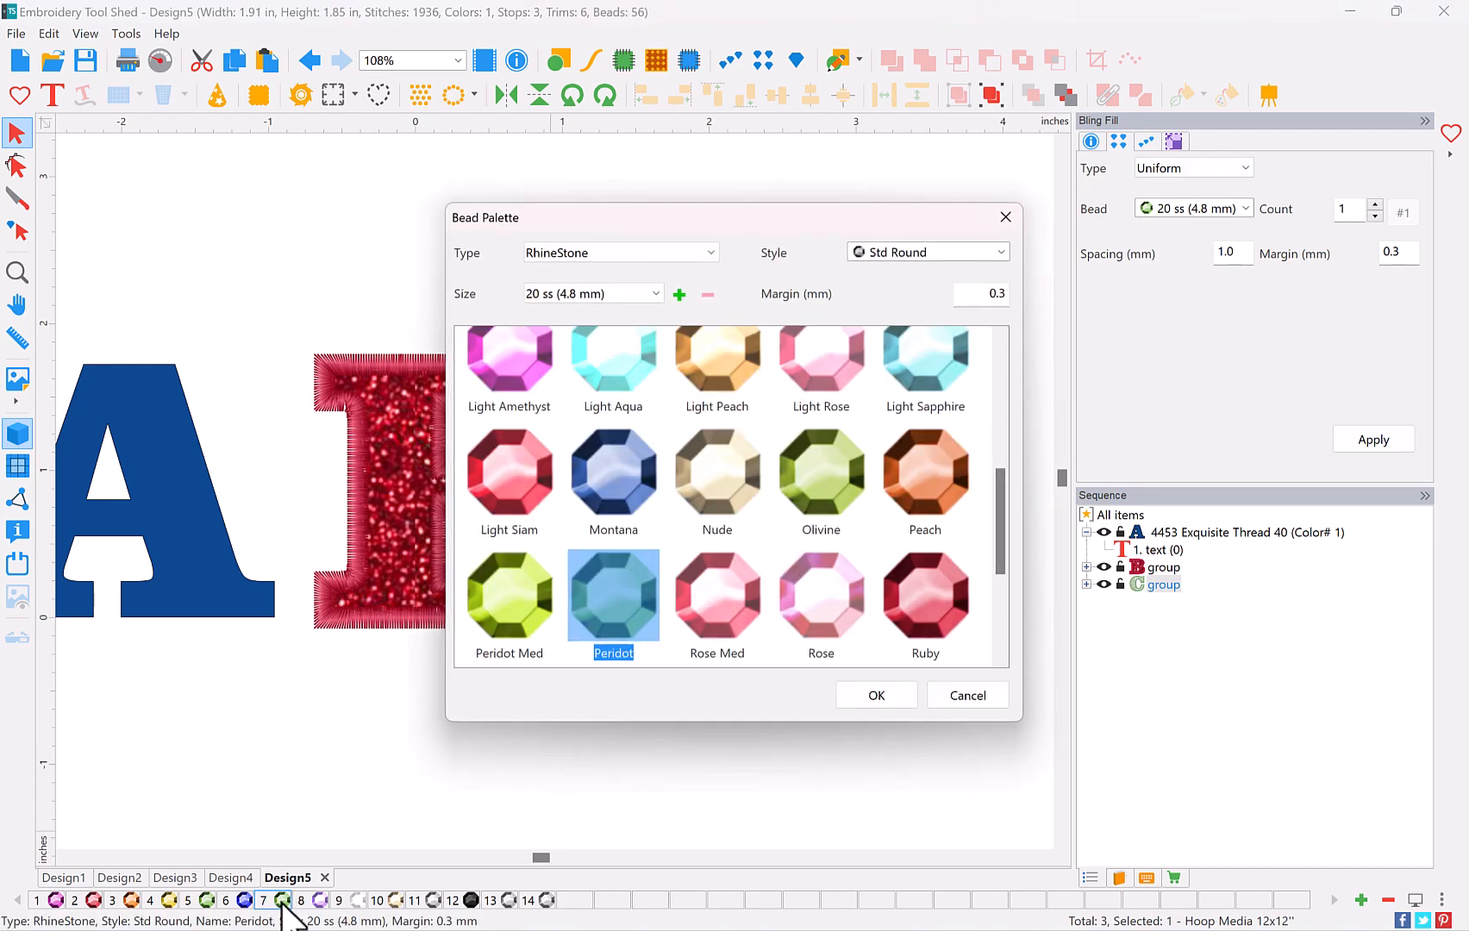
click(560, 296)
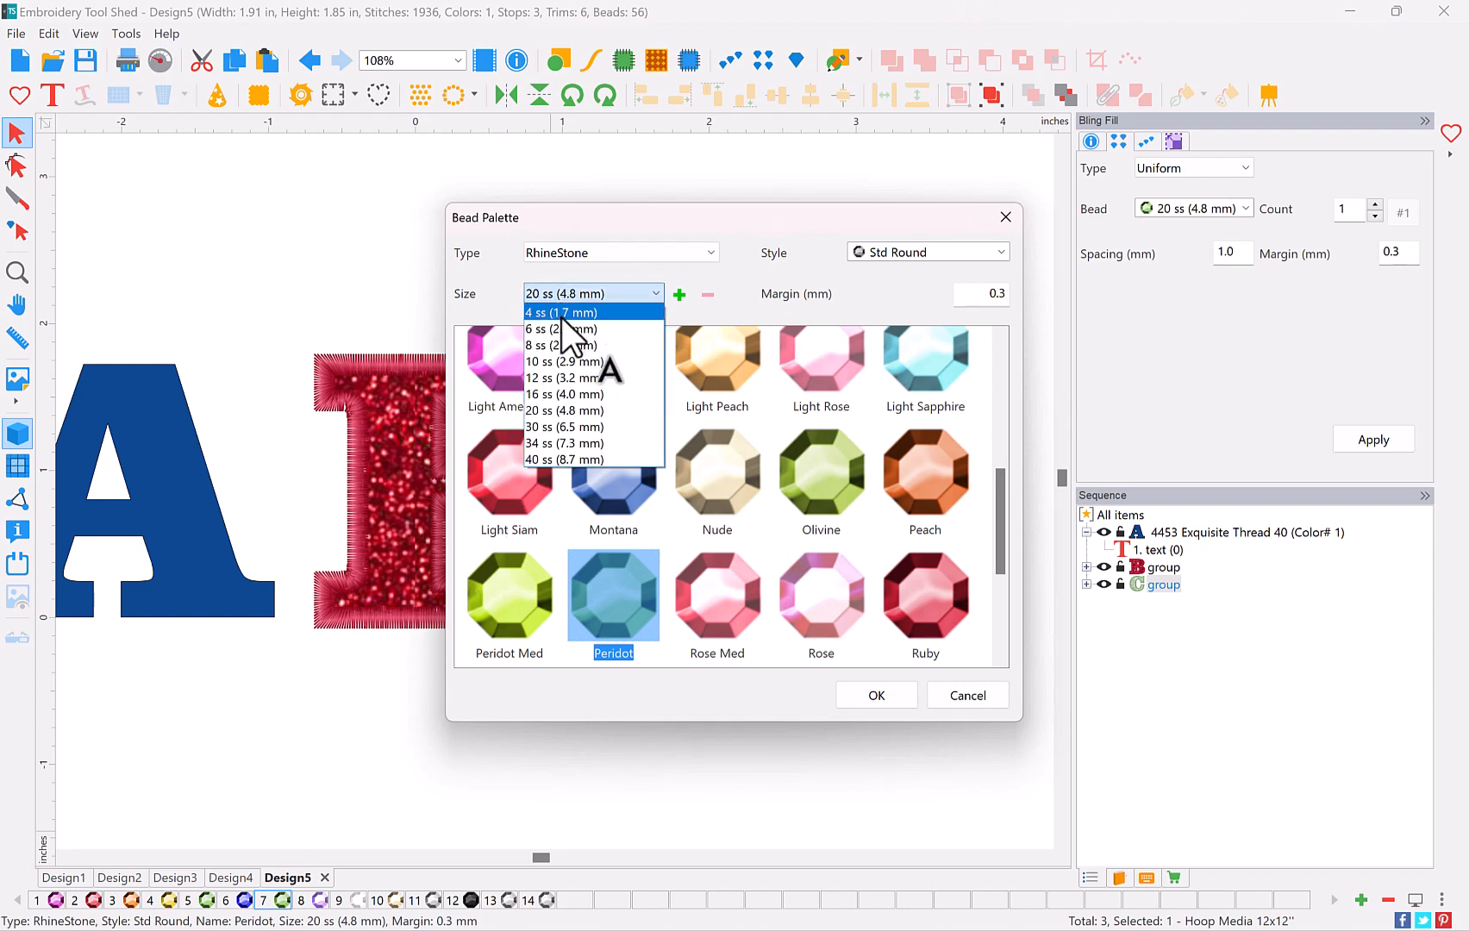
click(562, 360)
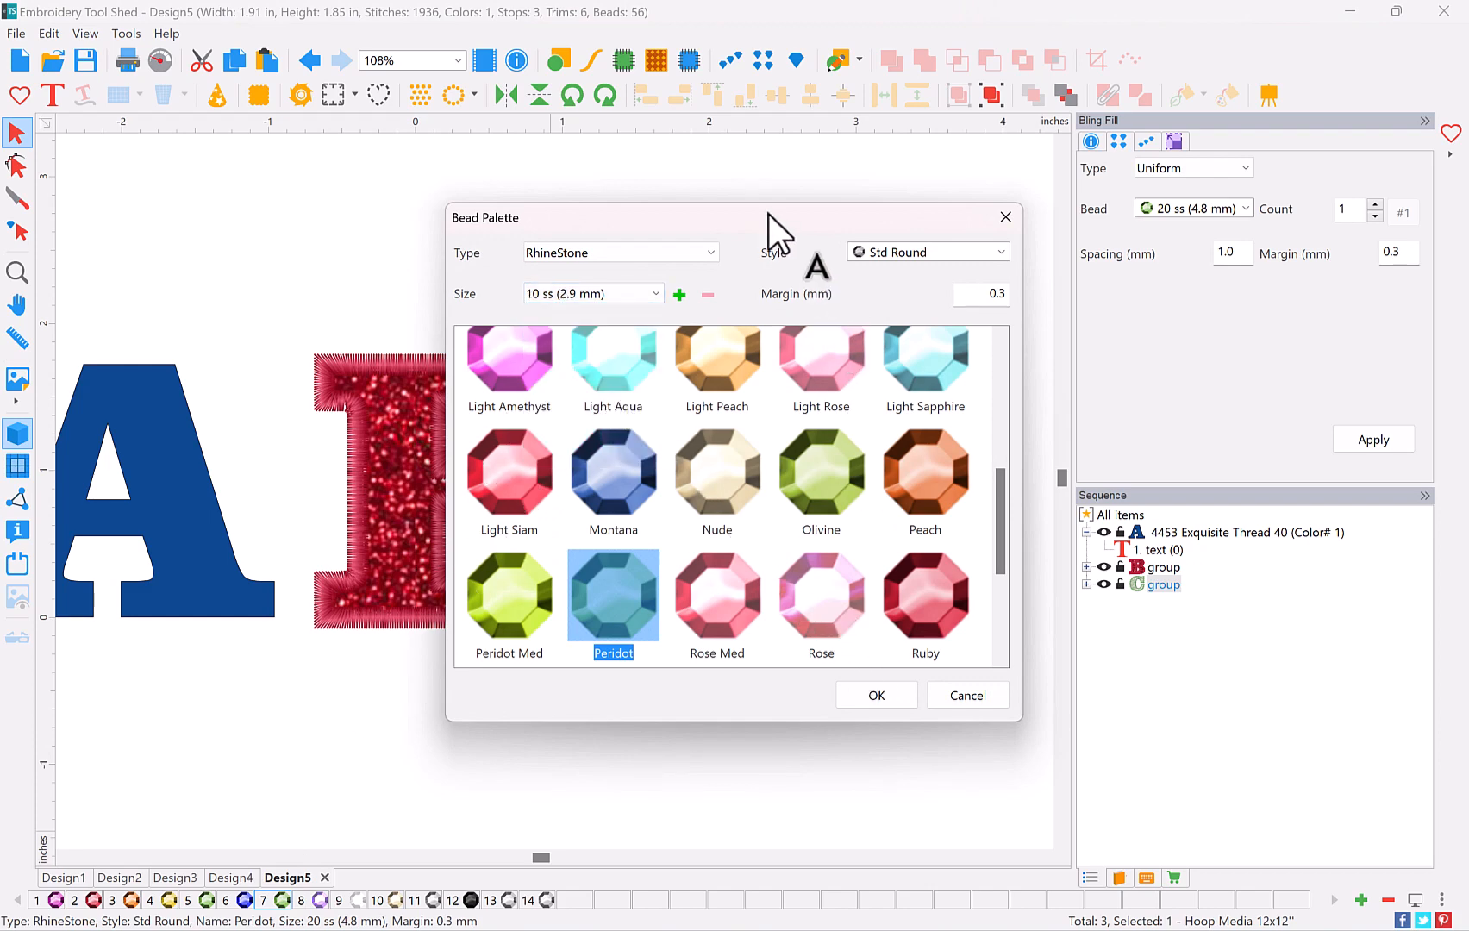
drag(769, 213, 370, 203)
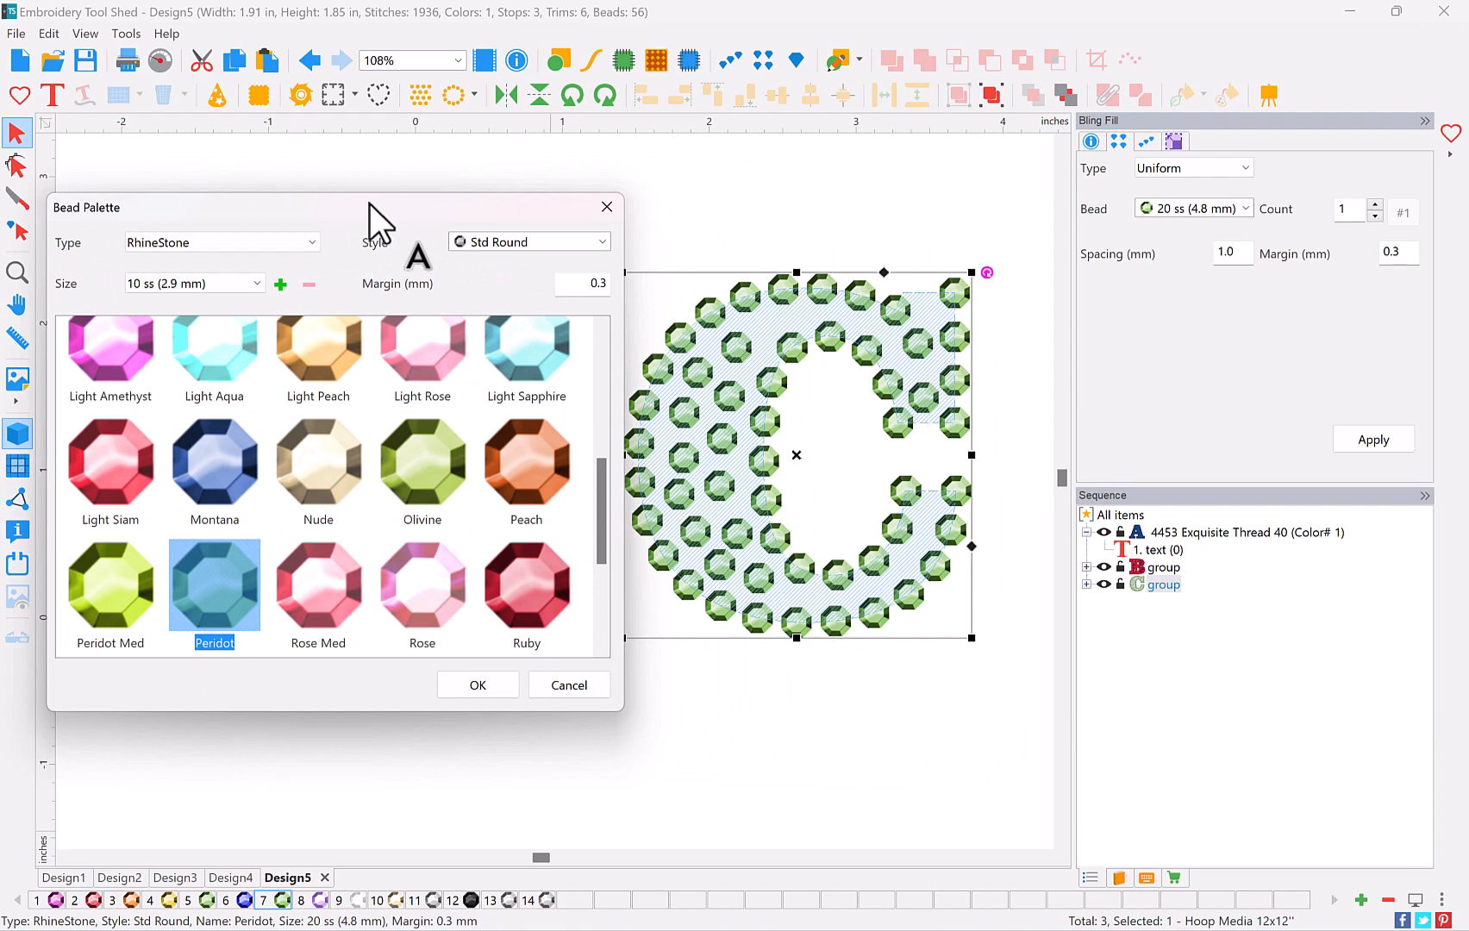
click(503, 687)
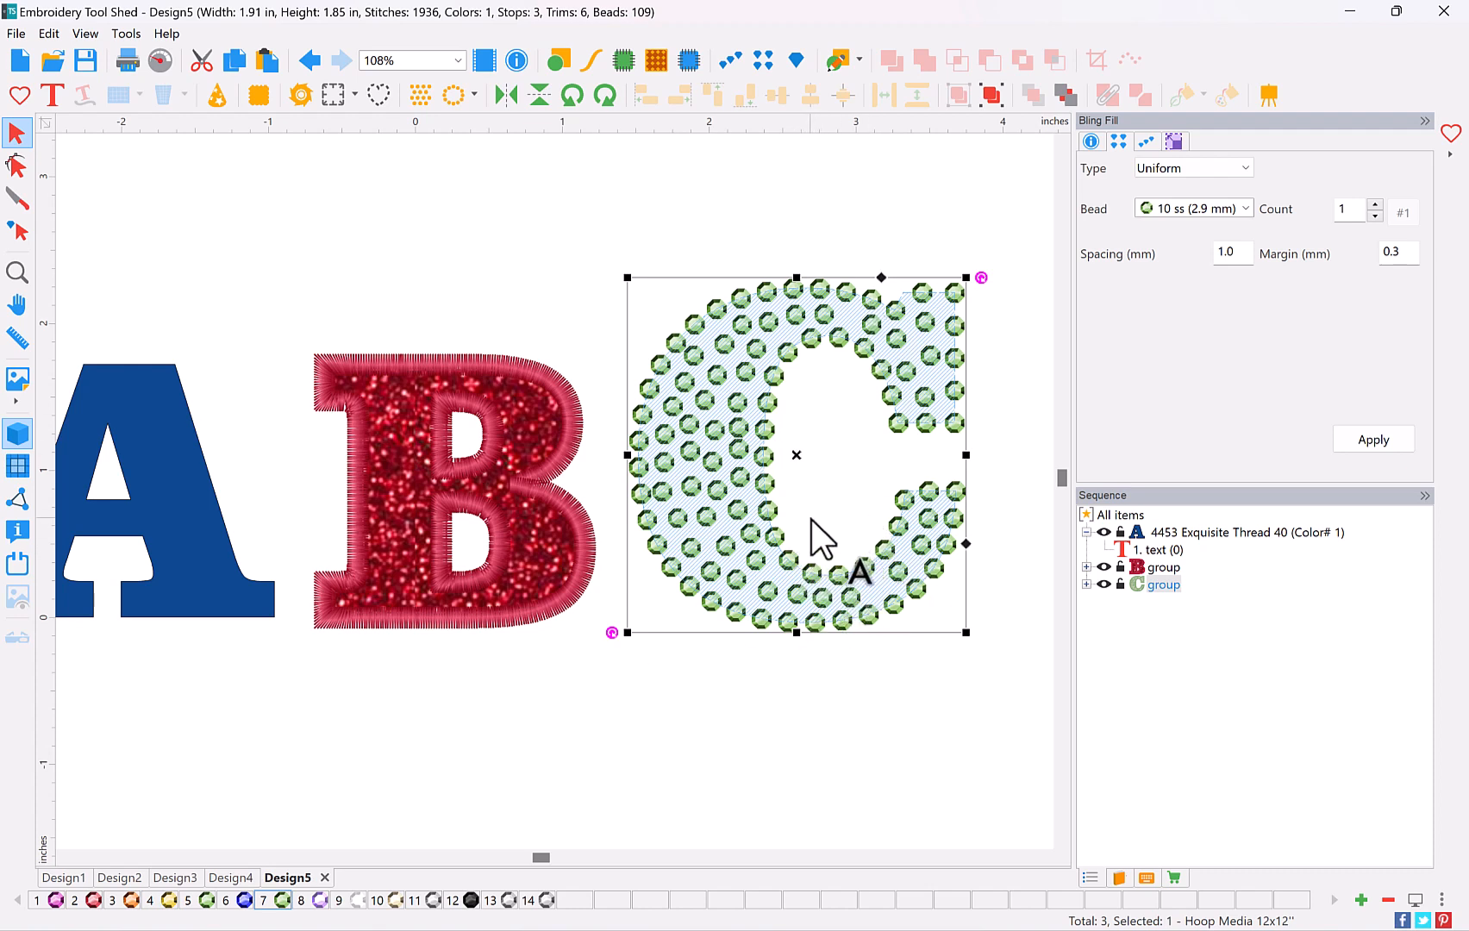
Set up a bling export of the rhinestone C as Scalable Vector Graphics (SVG), with a frame added around it
click(16, 34)
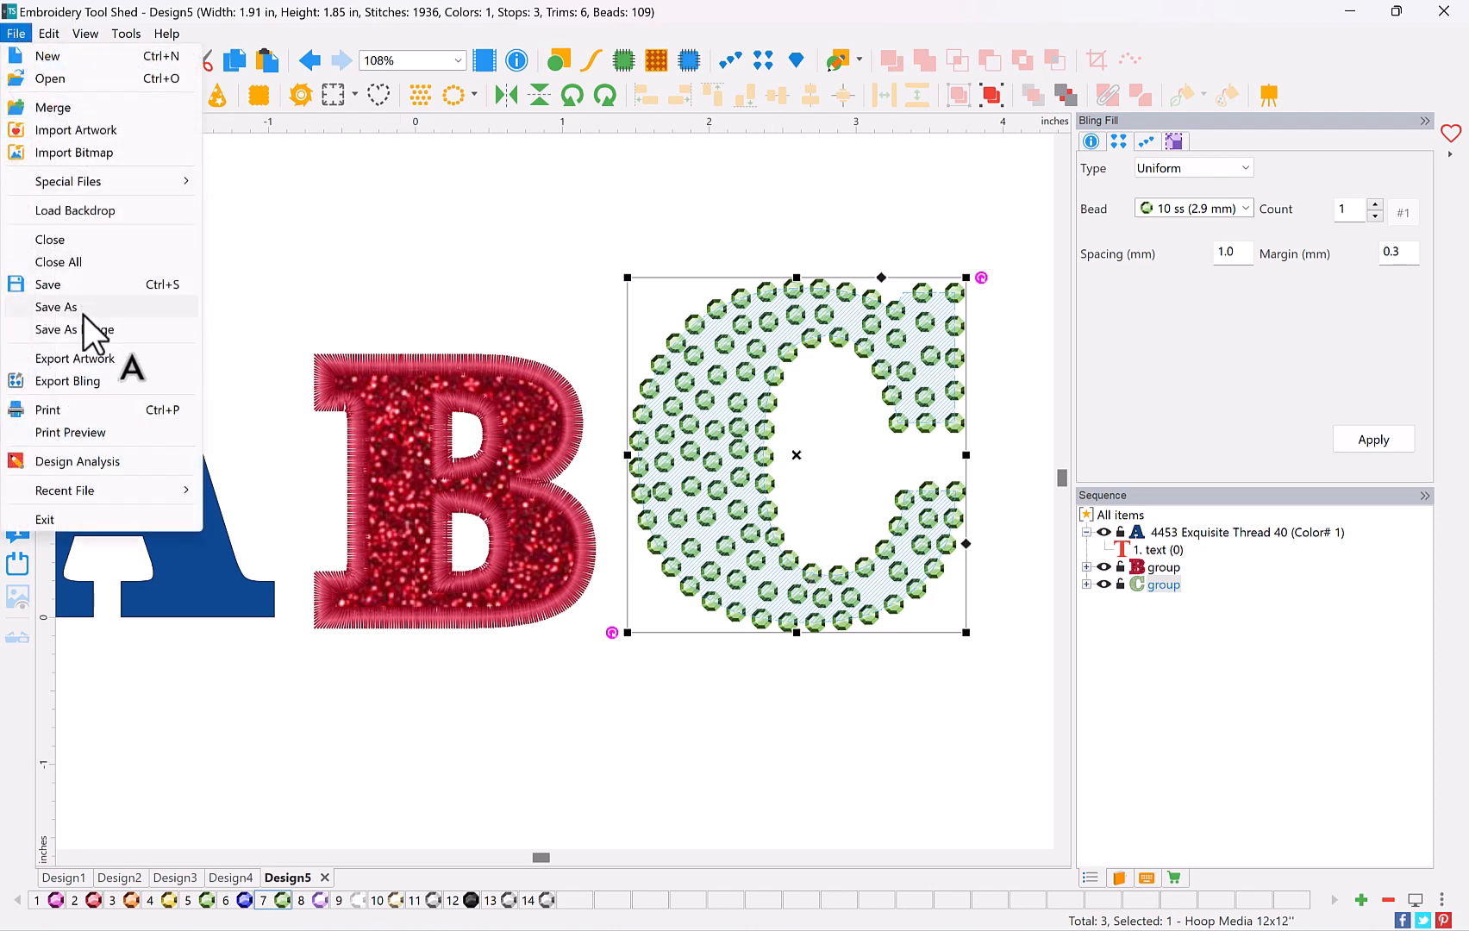
click(86, 381)
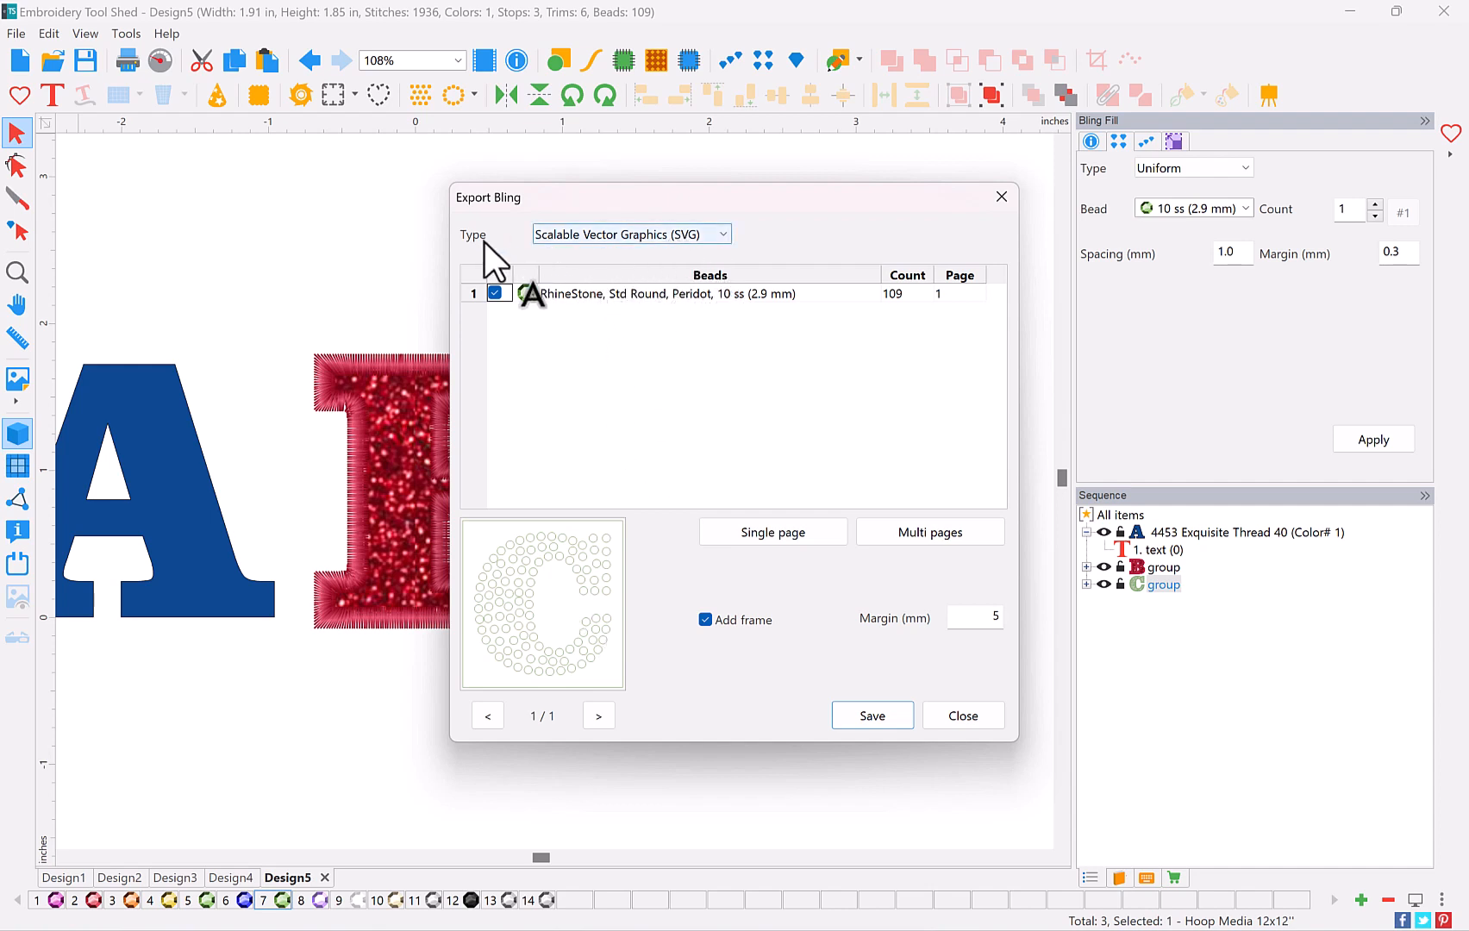
click(713, 238)
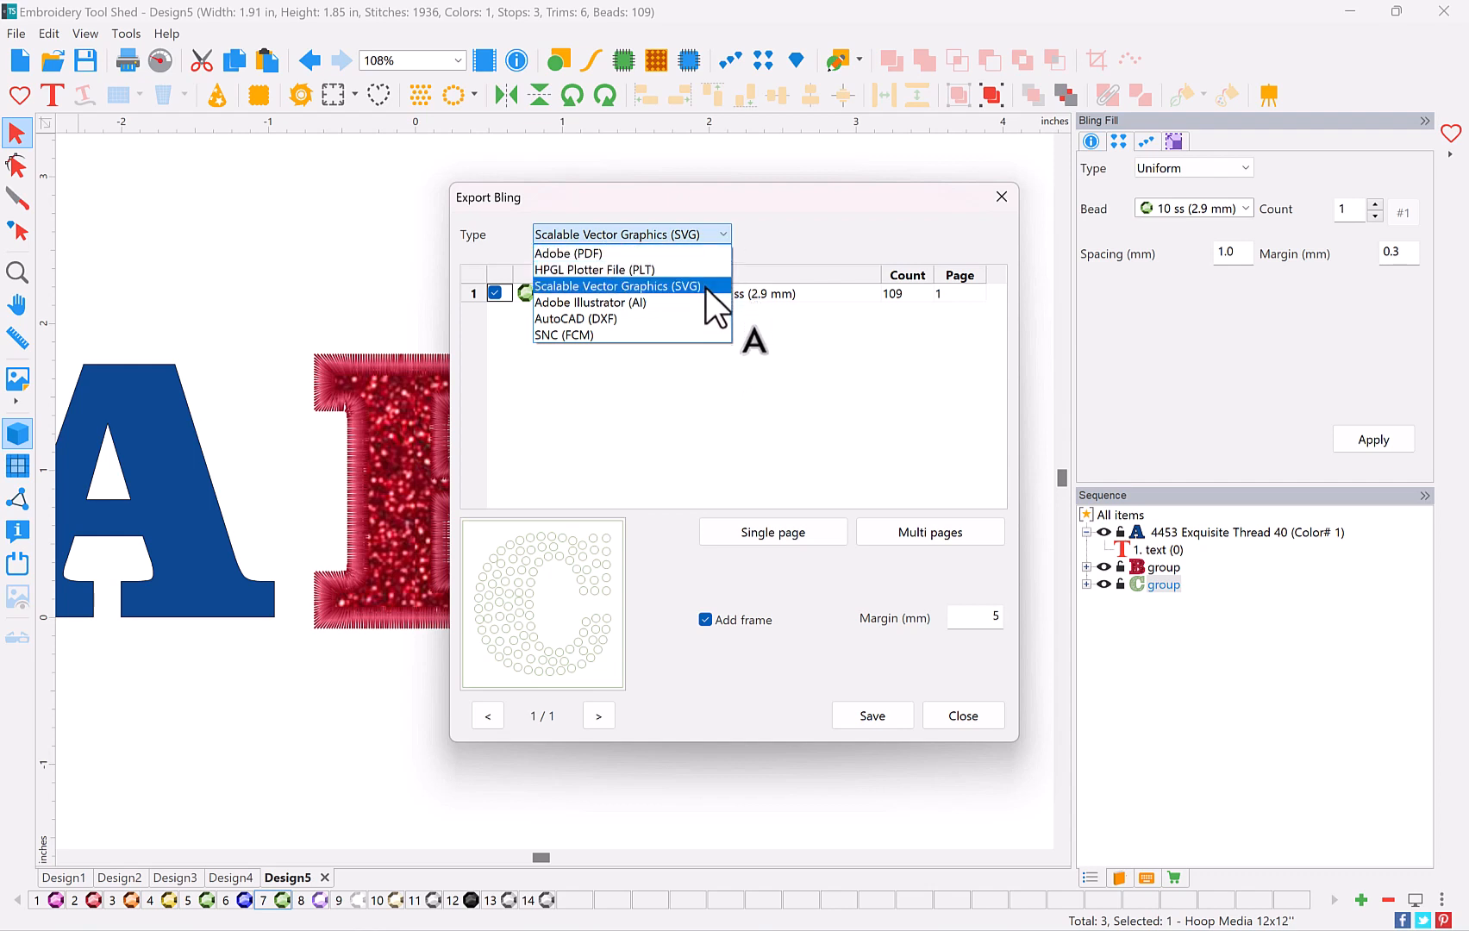
click(706, 288)
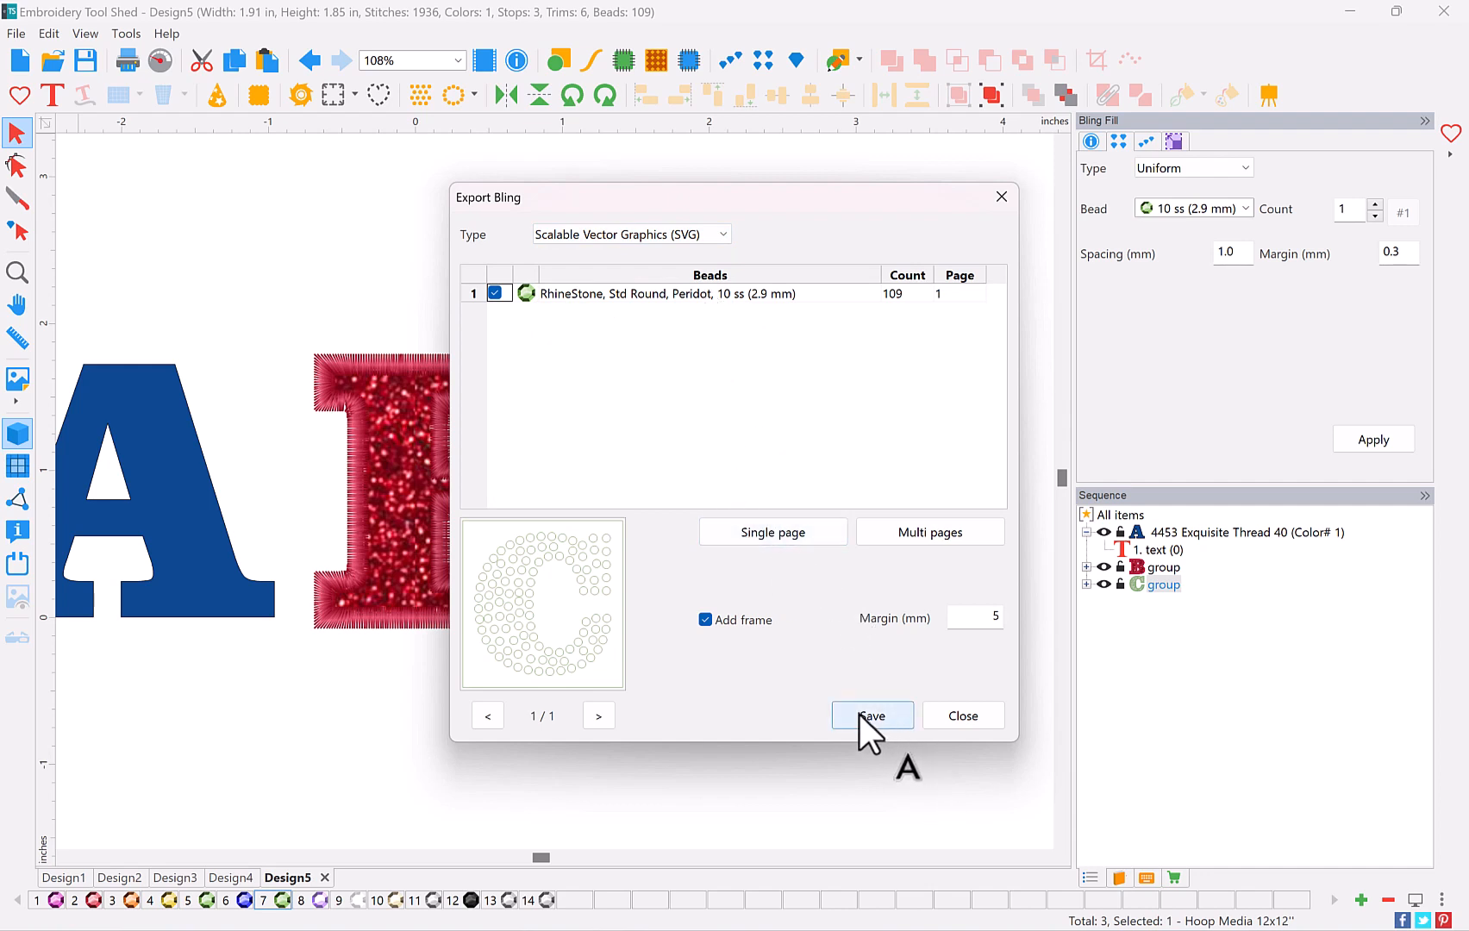
click(705, 619)
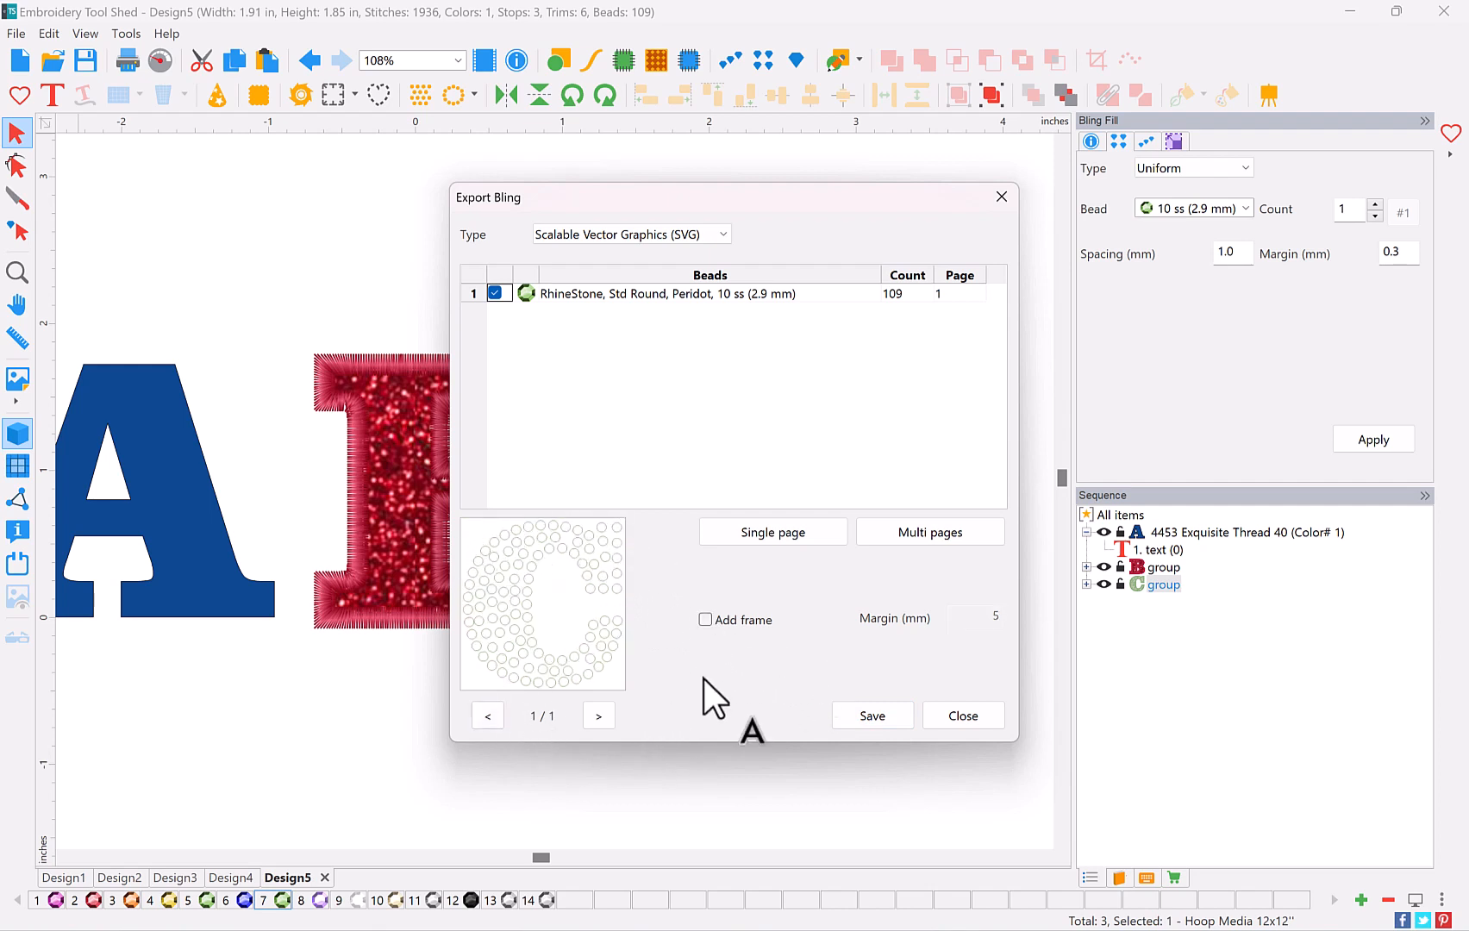
click(706, 619)
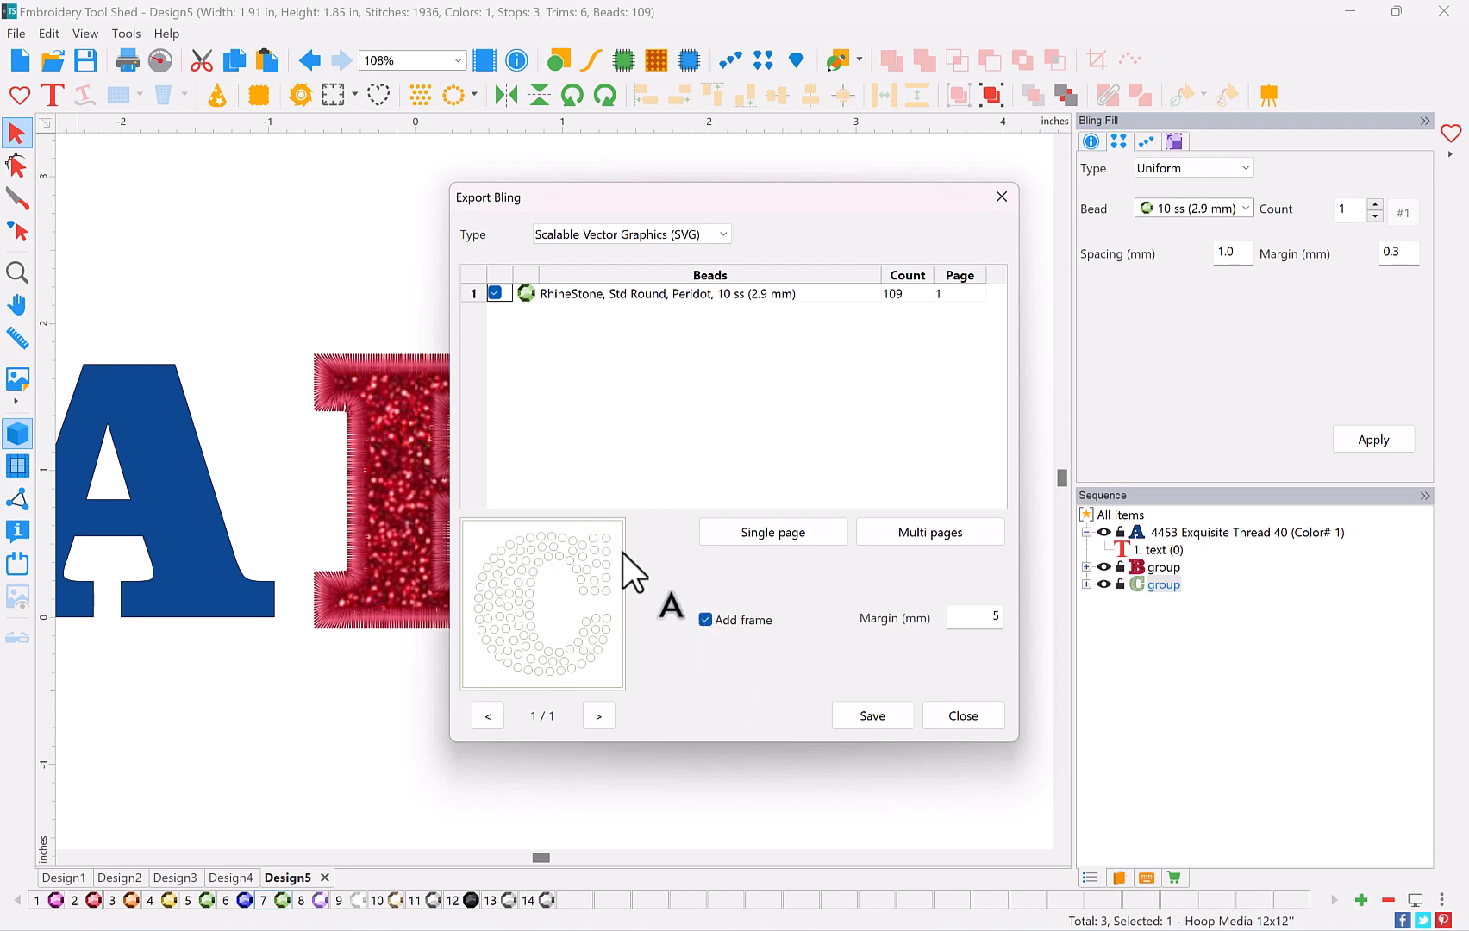
Save the rhinestone template to the Desktop as "C bead" and close the bling export
click(870, 715)
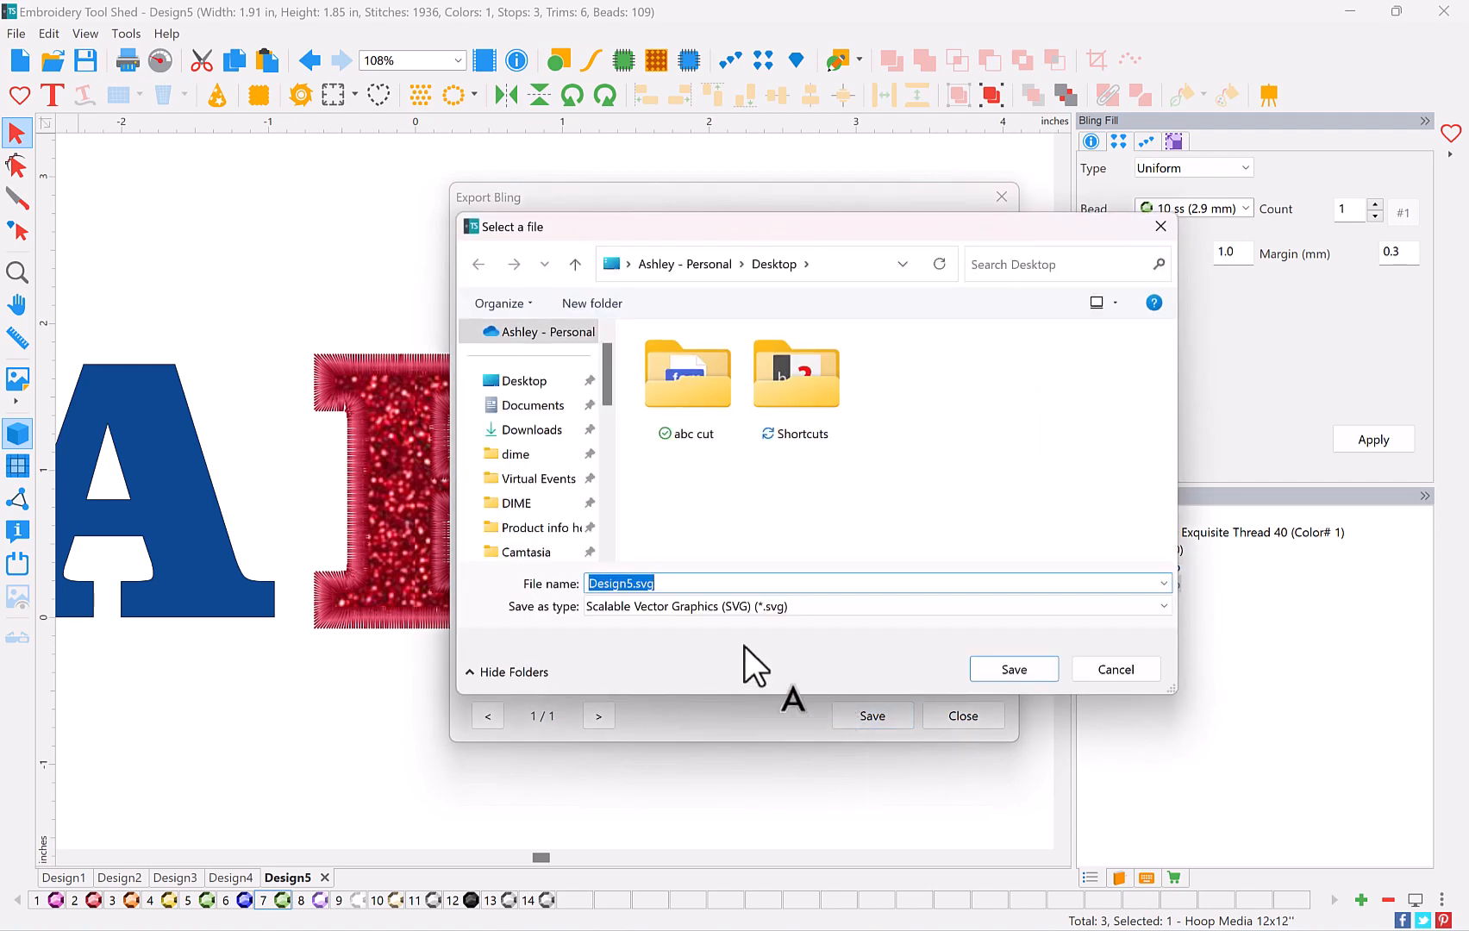
text(C bead)
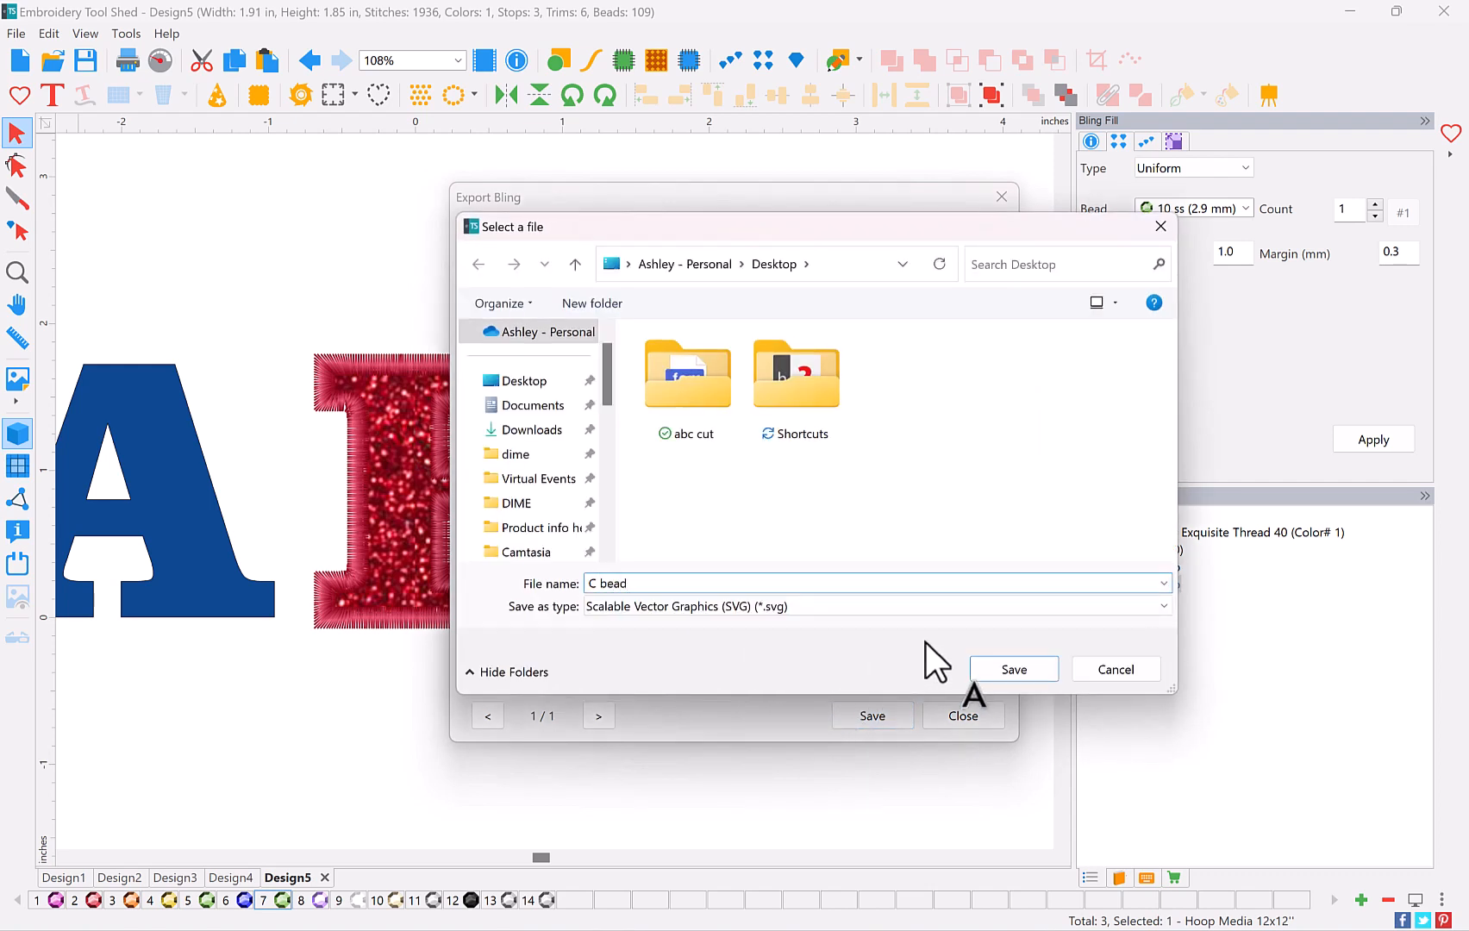
click(1032, 672)
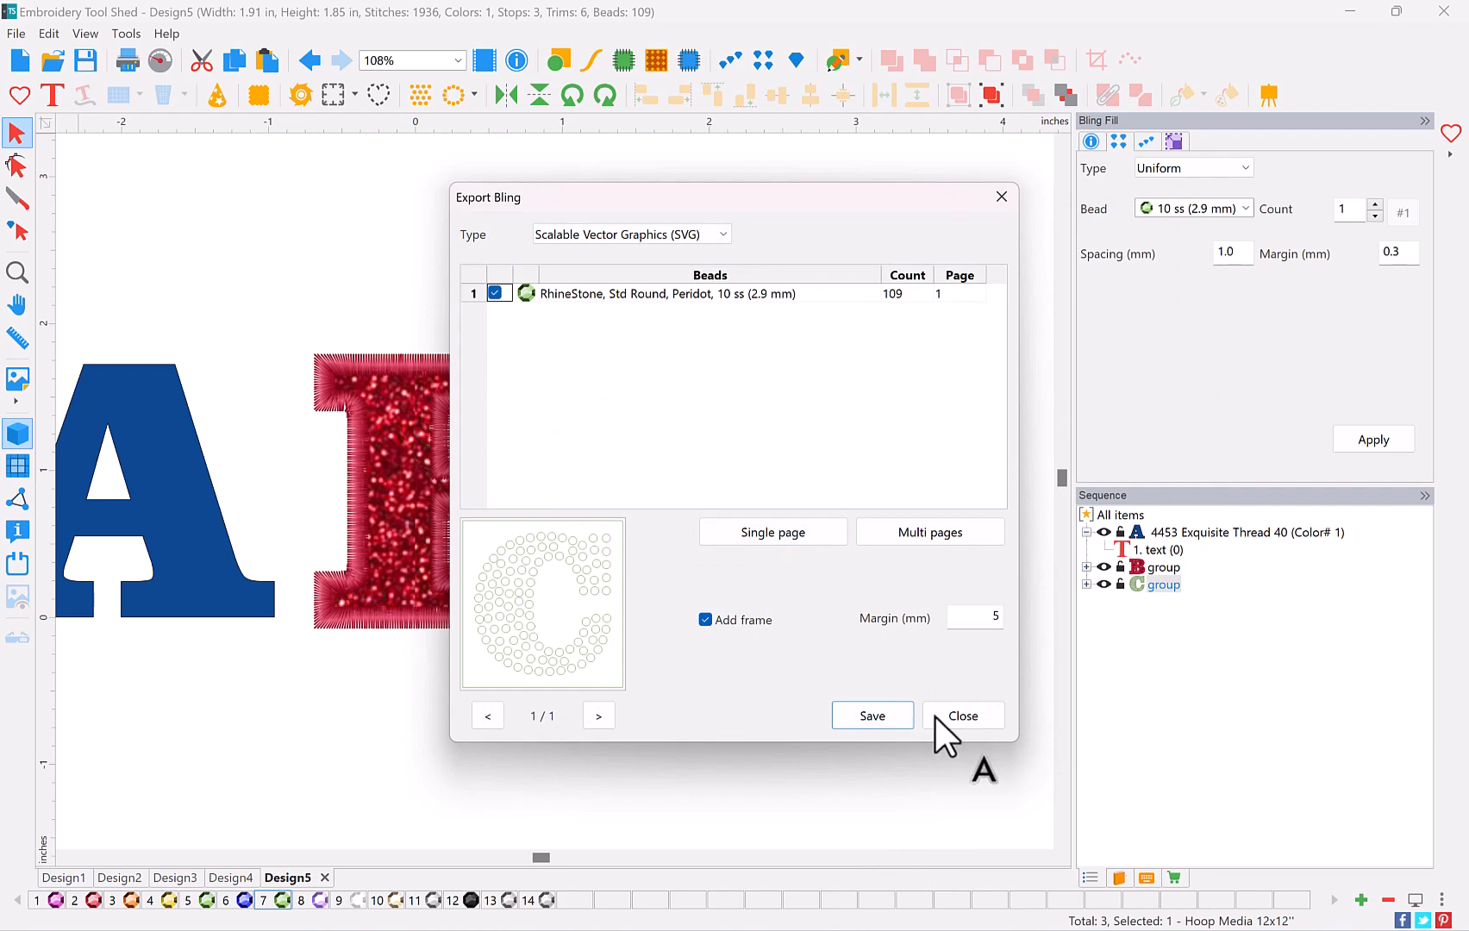
click(962, 717)
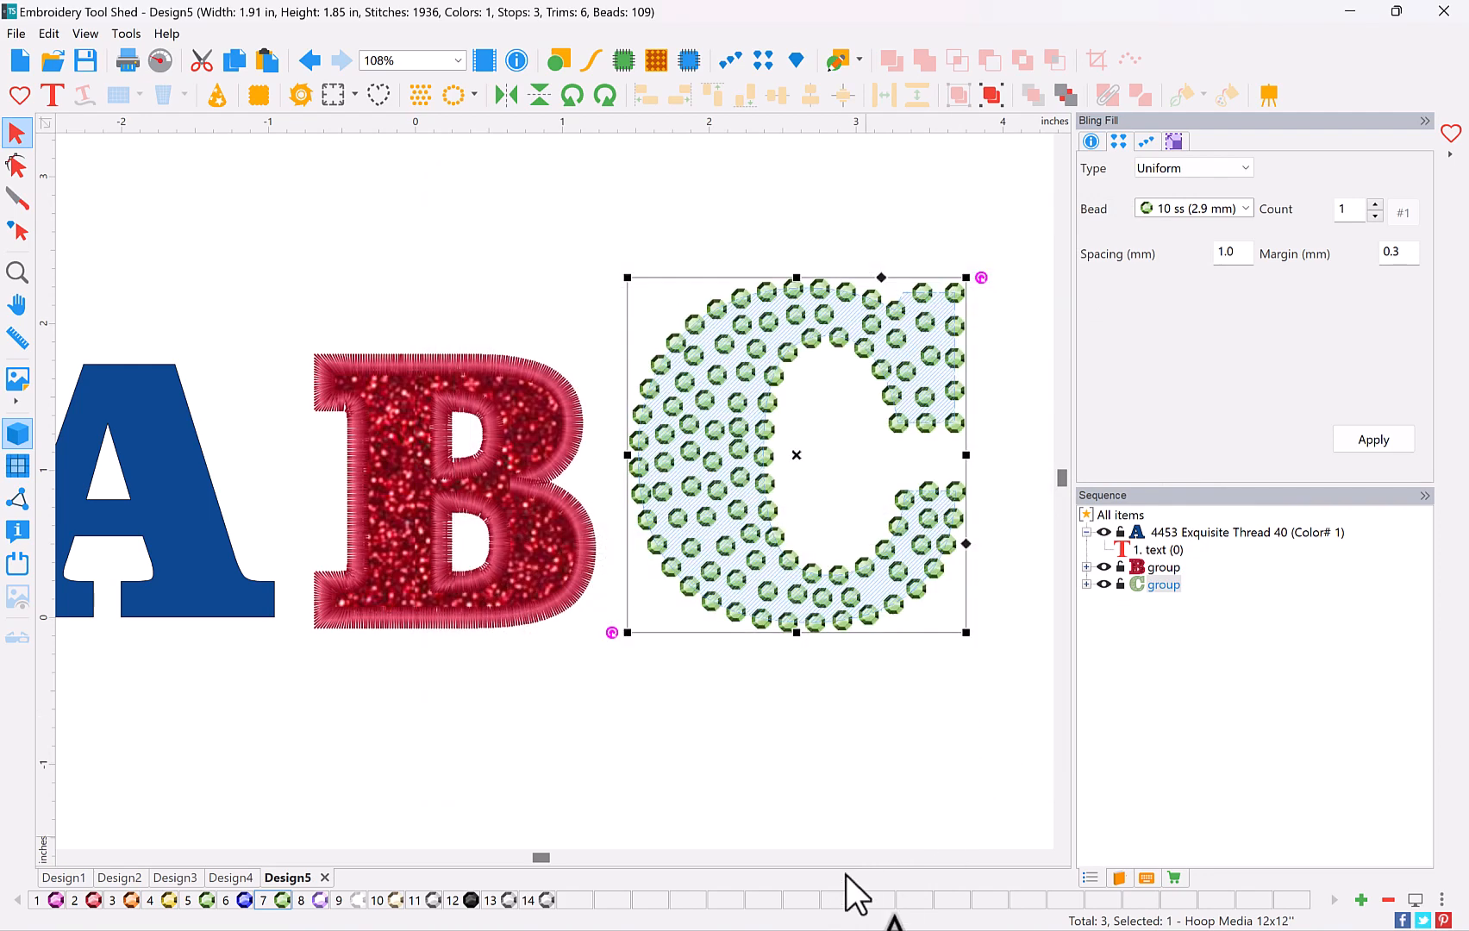
Check the saved C bead SVG on the Desktop in File Explorer, and return to Embroidery Tool Shed
key(super+e)
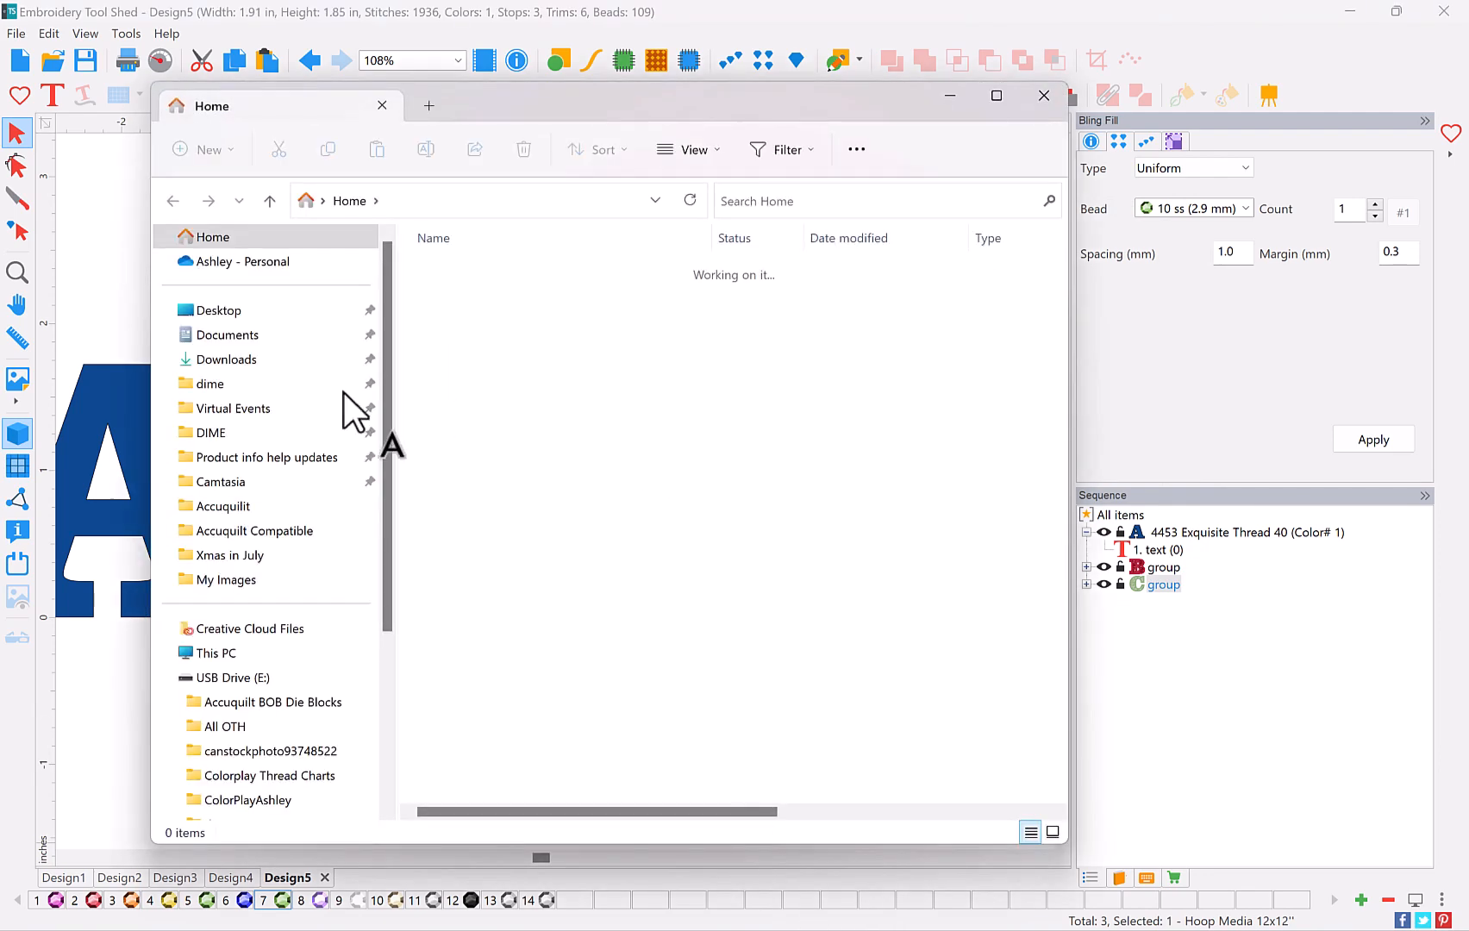
click(243, 309)
click(998, 354)
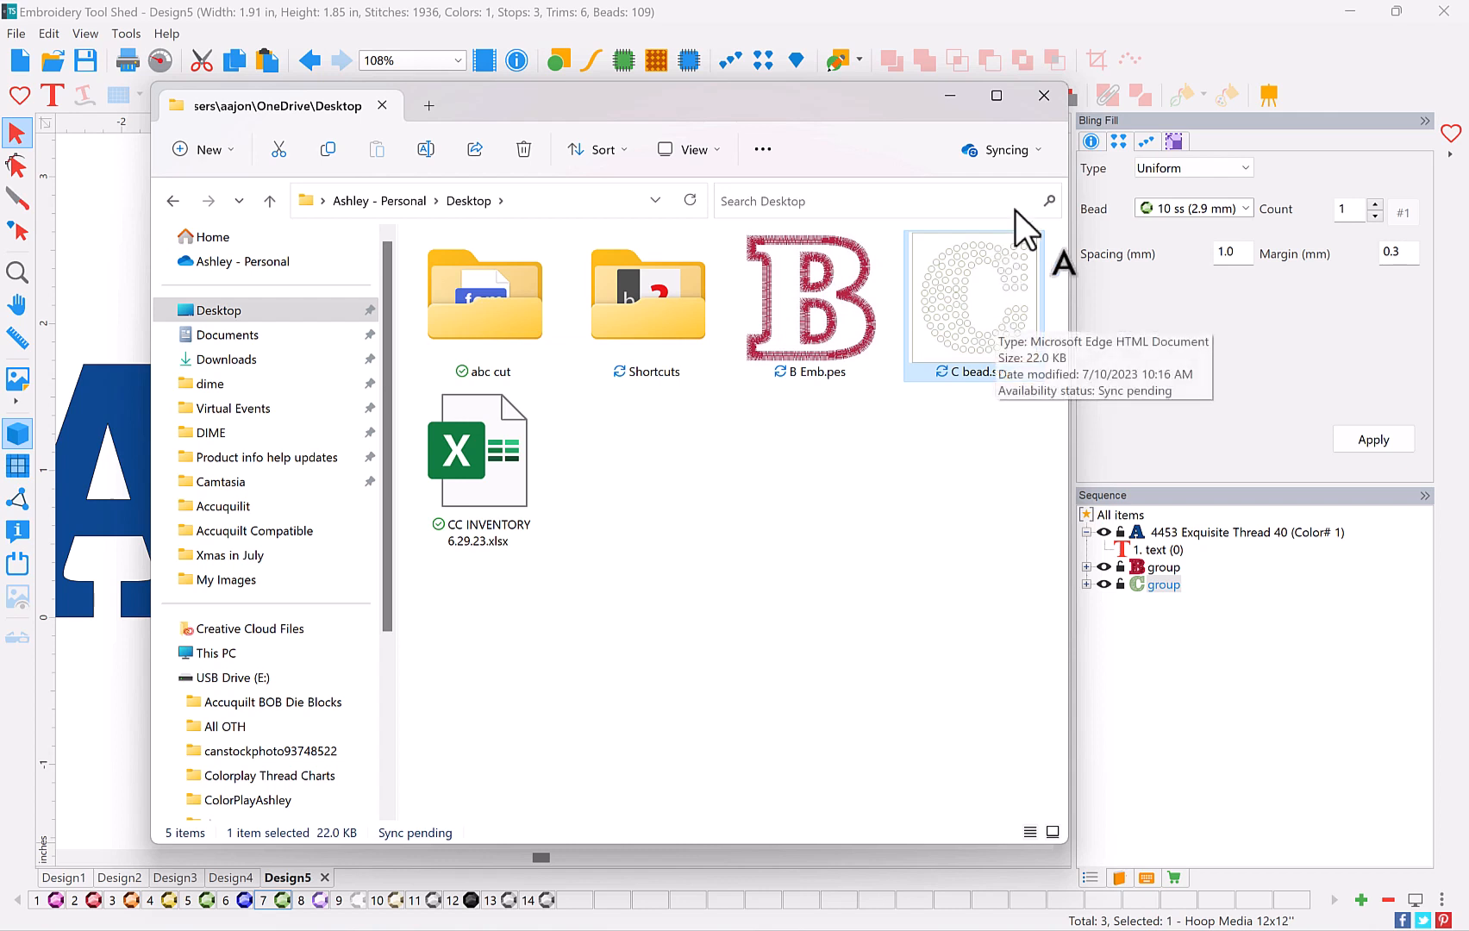
click(1043, 97)
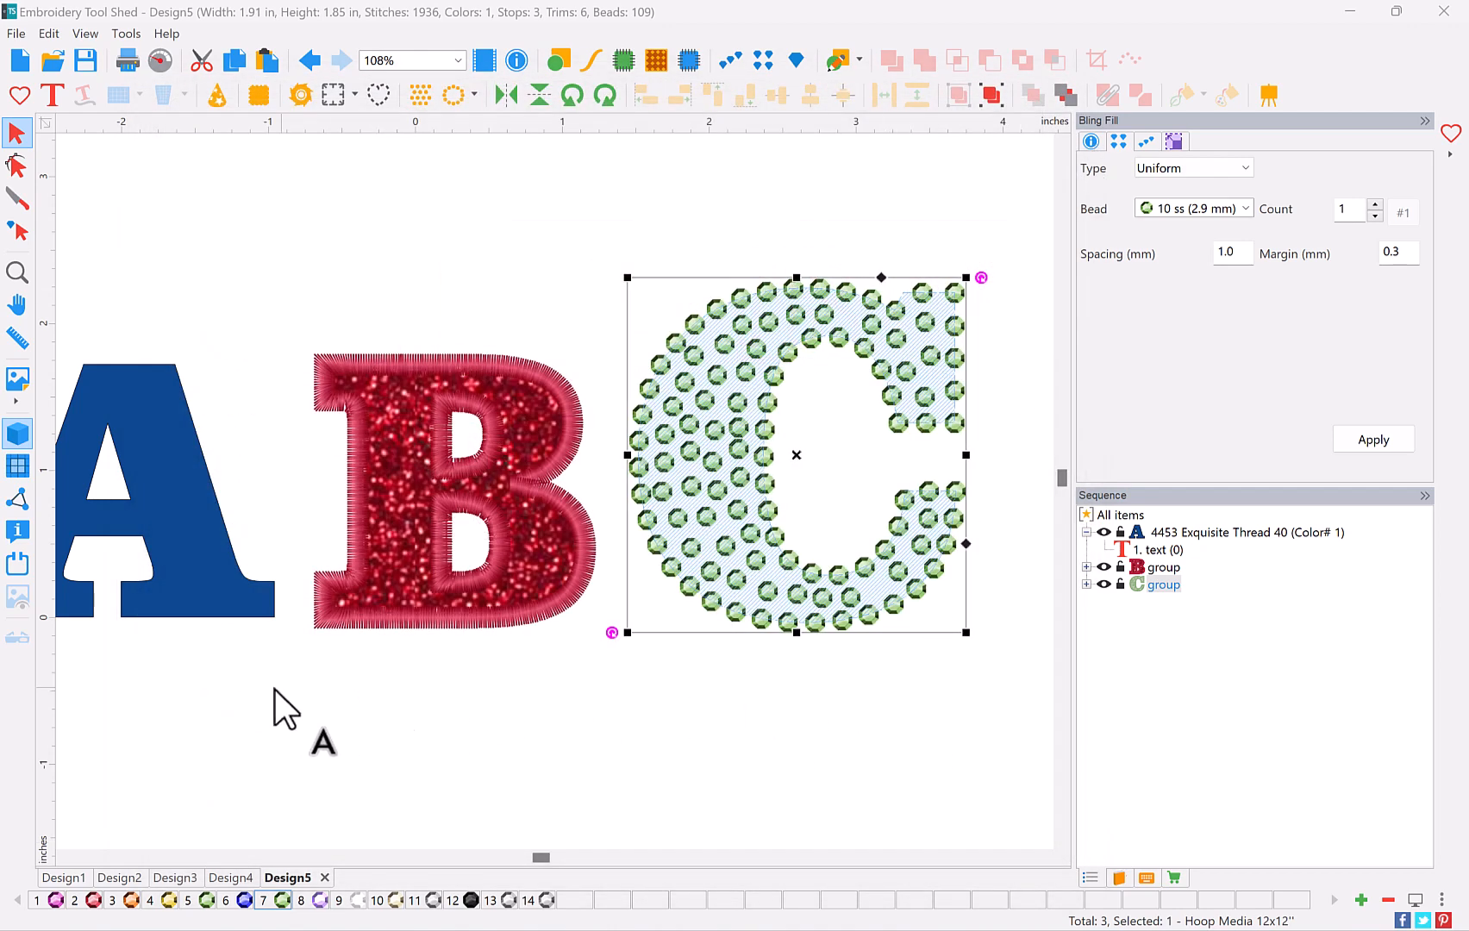
Create a new blank design and open the catalog of craft shapes
click(16, 274)
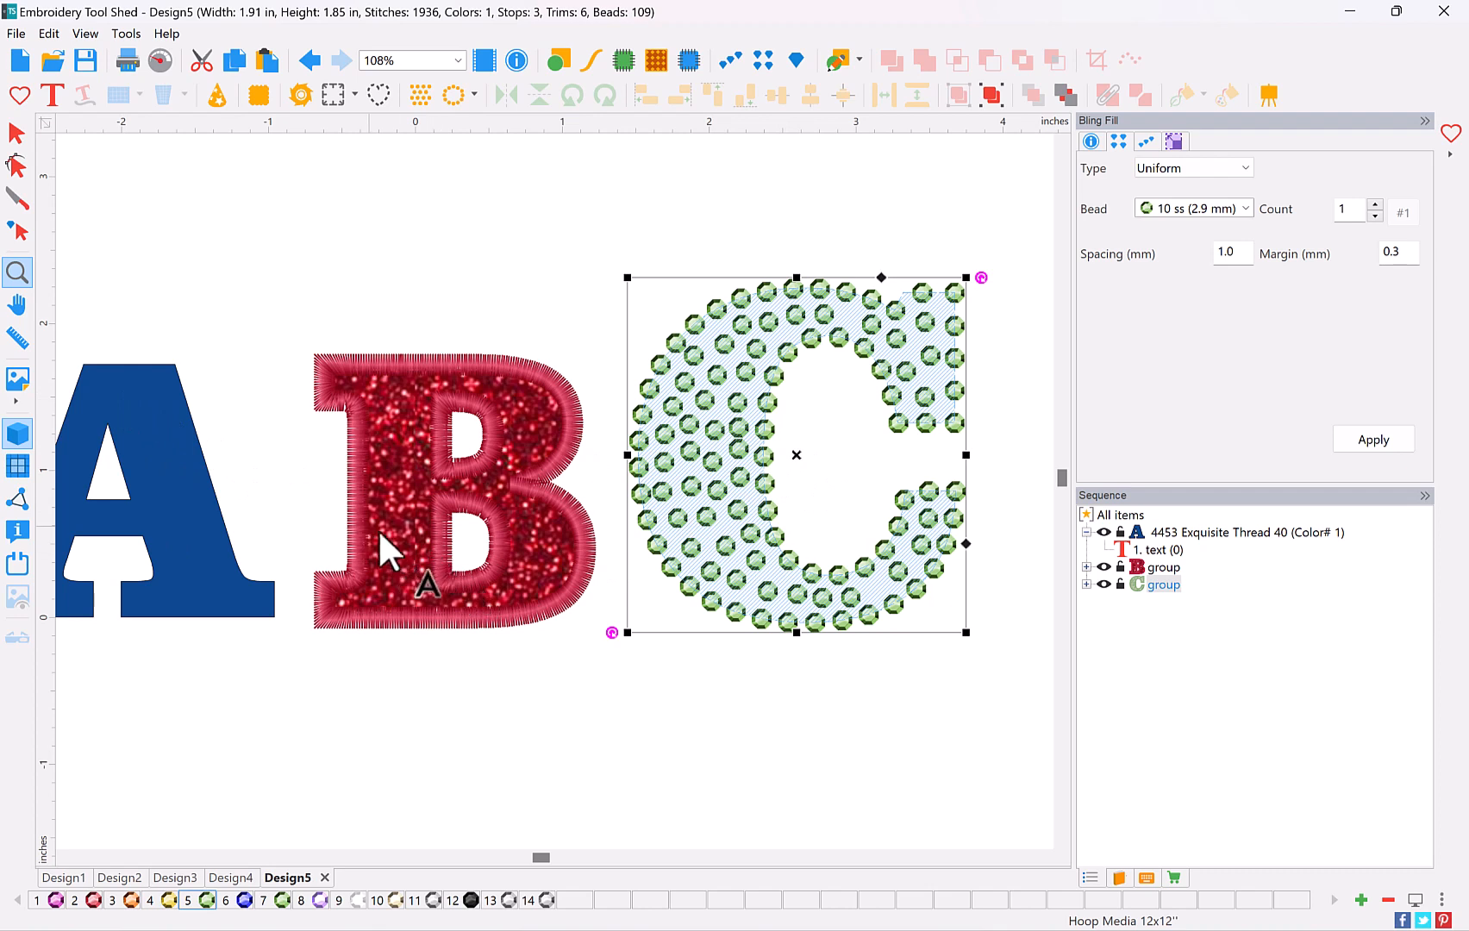
click(21, 64)
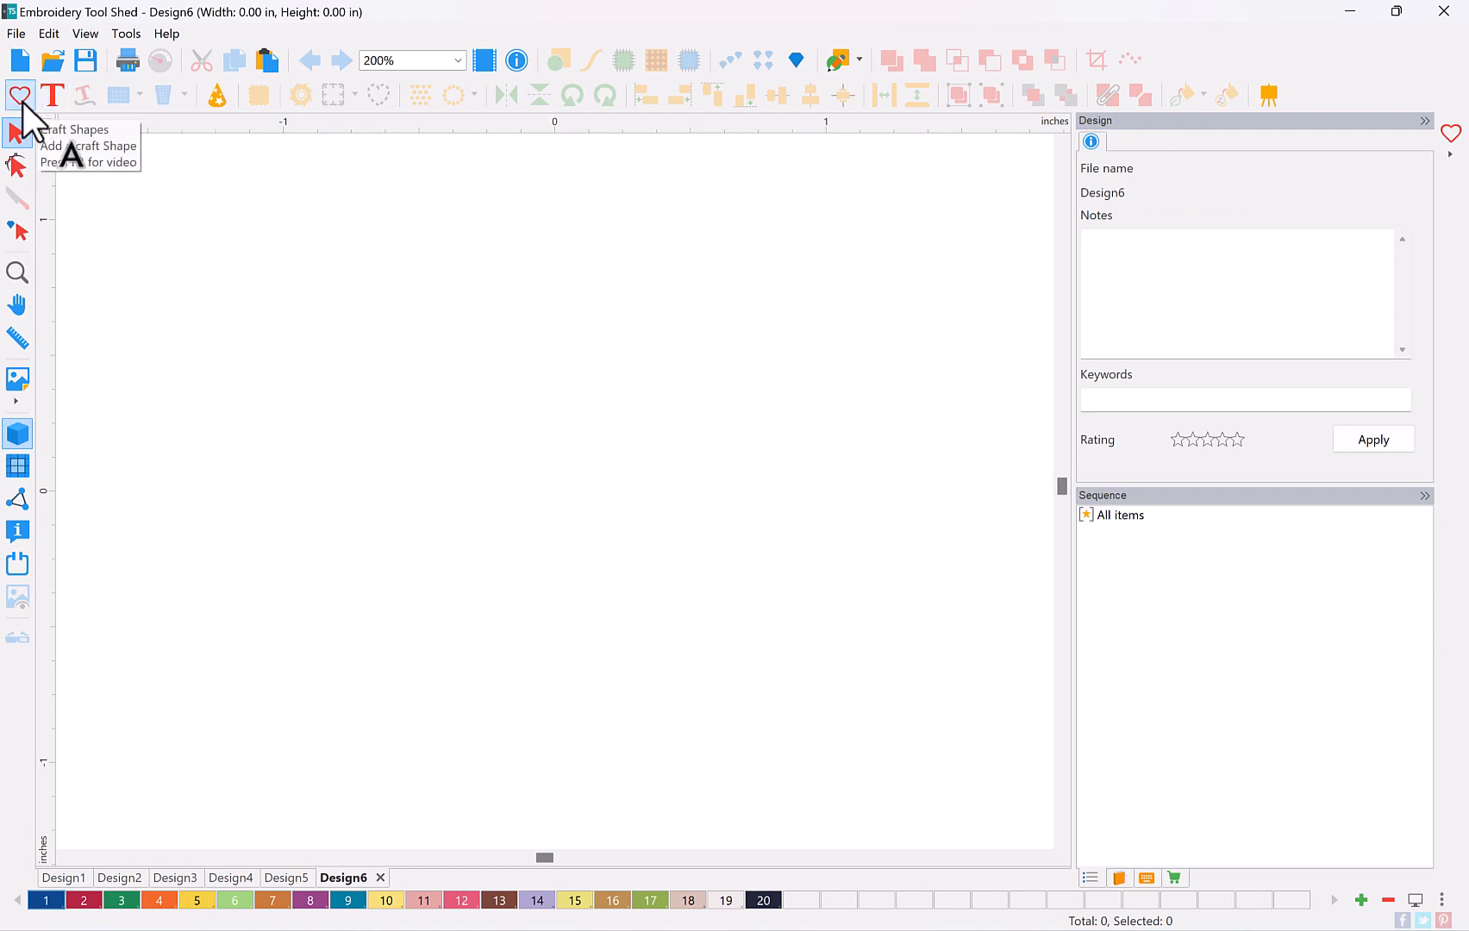
click(19, 96)
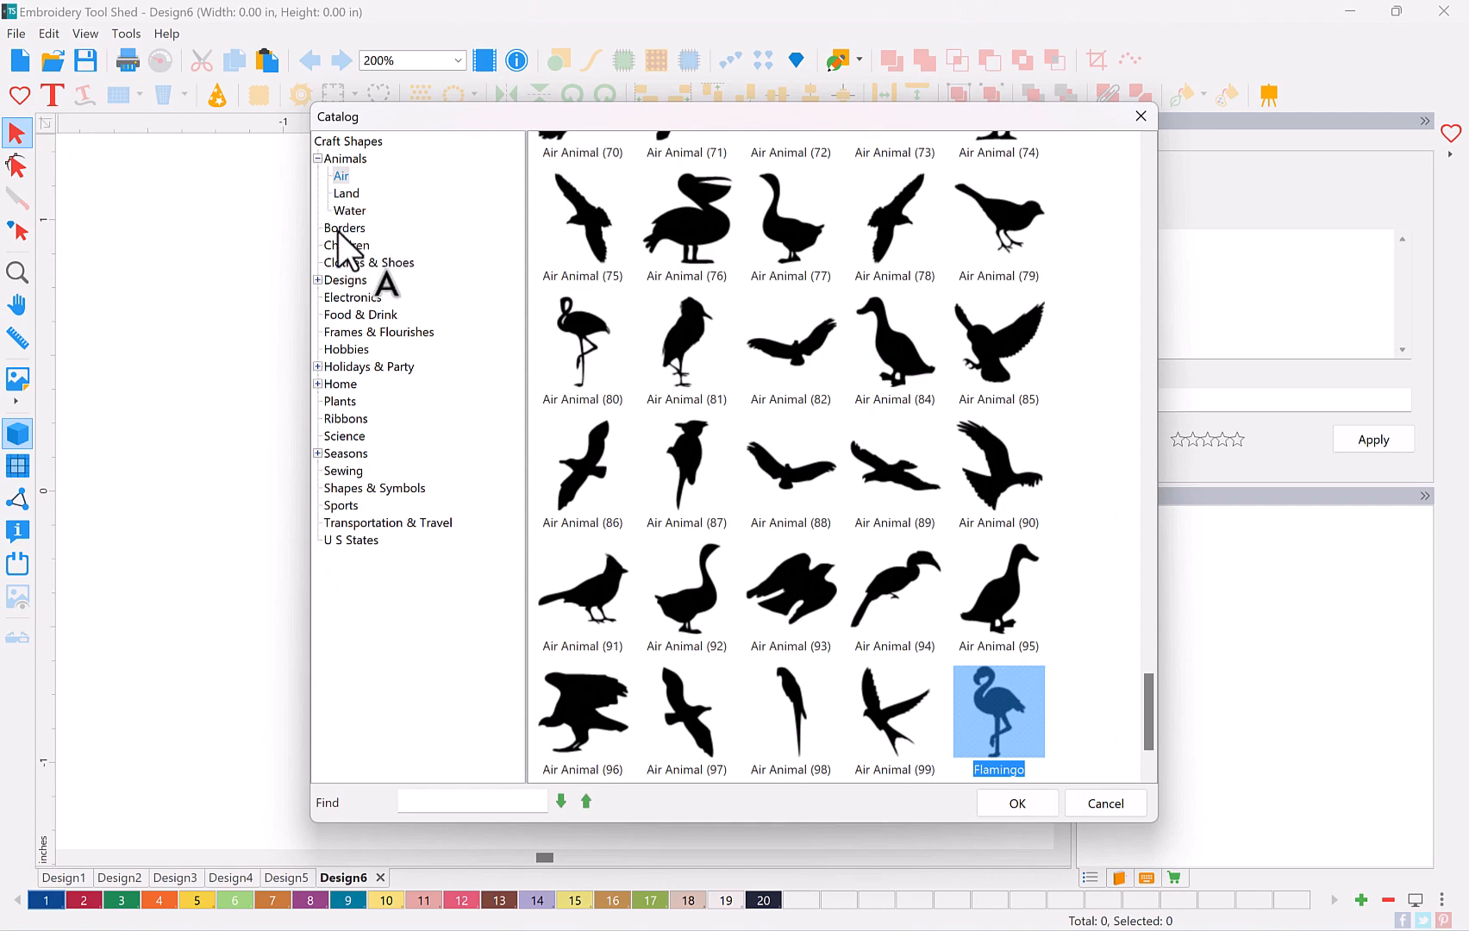
Browse the craft shapes under Holidays & Party and Seasons, including Misc, Spring, Summer and Winter
click(317, 367)
click(362, 385)
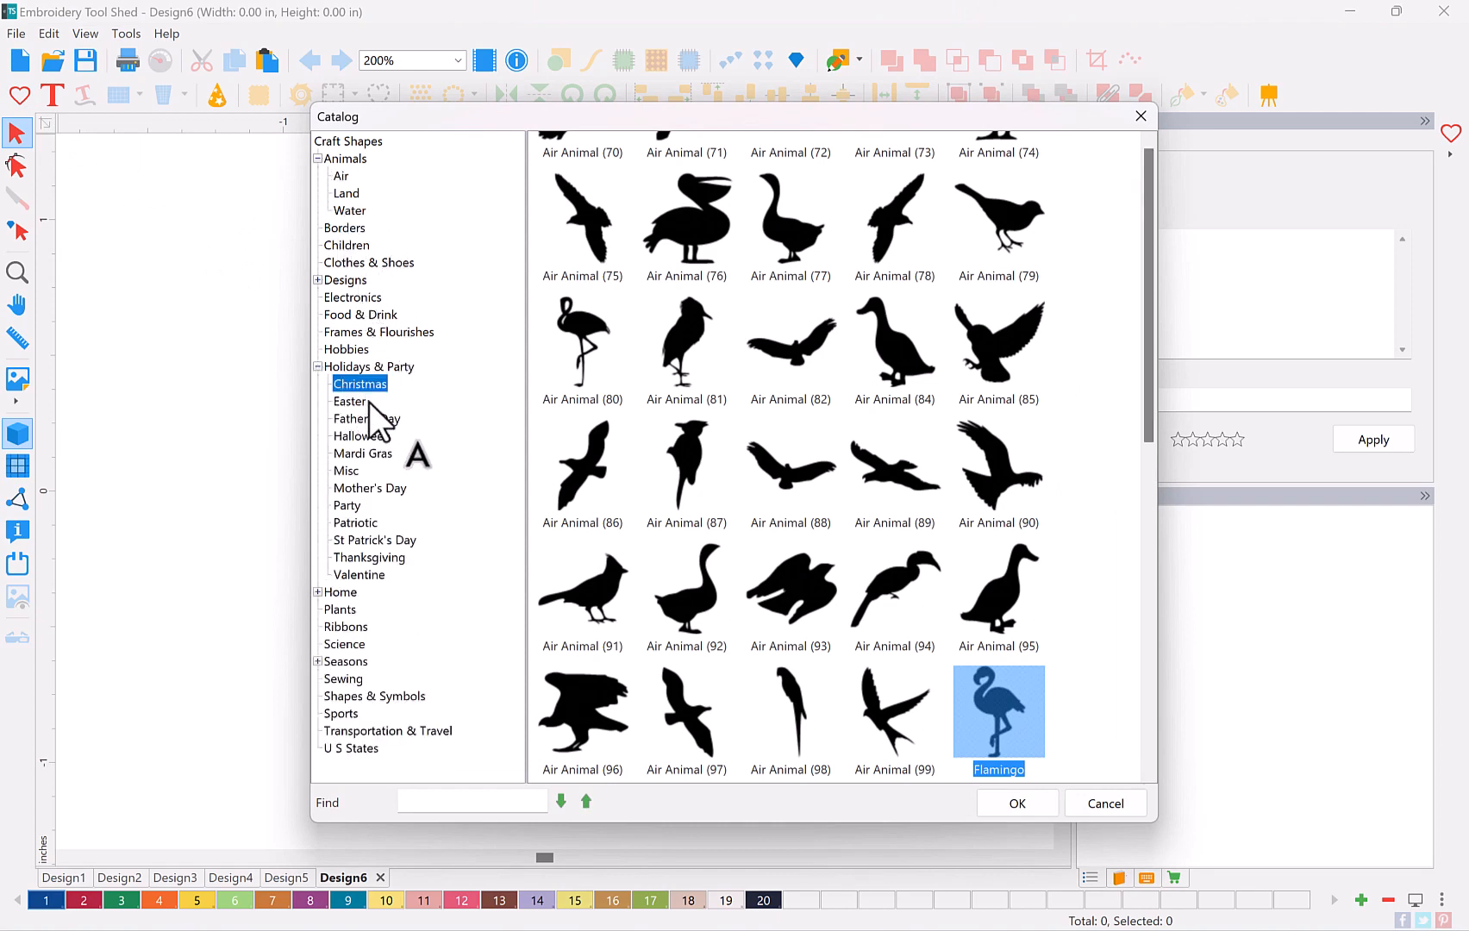
click(364, 420)
click(357, 470)
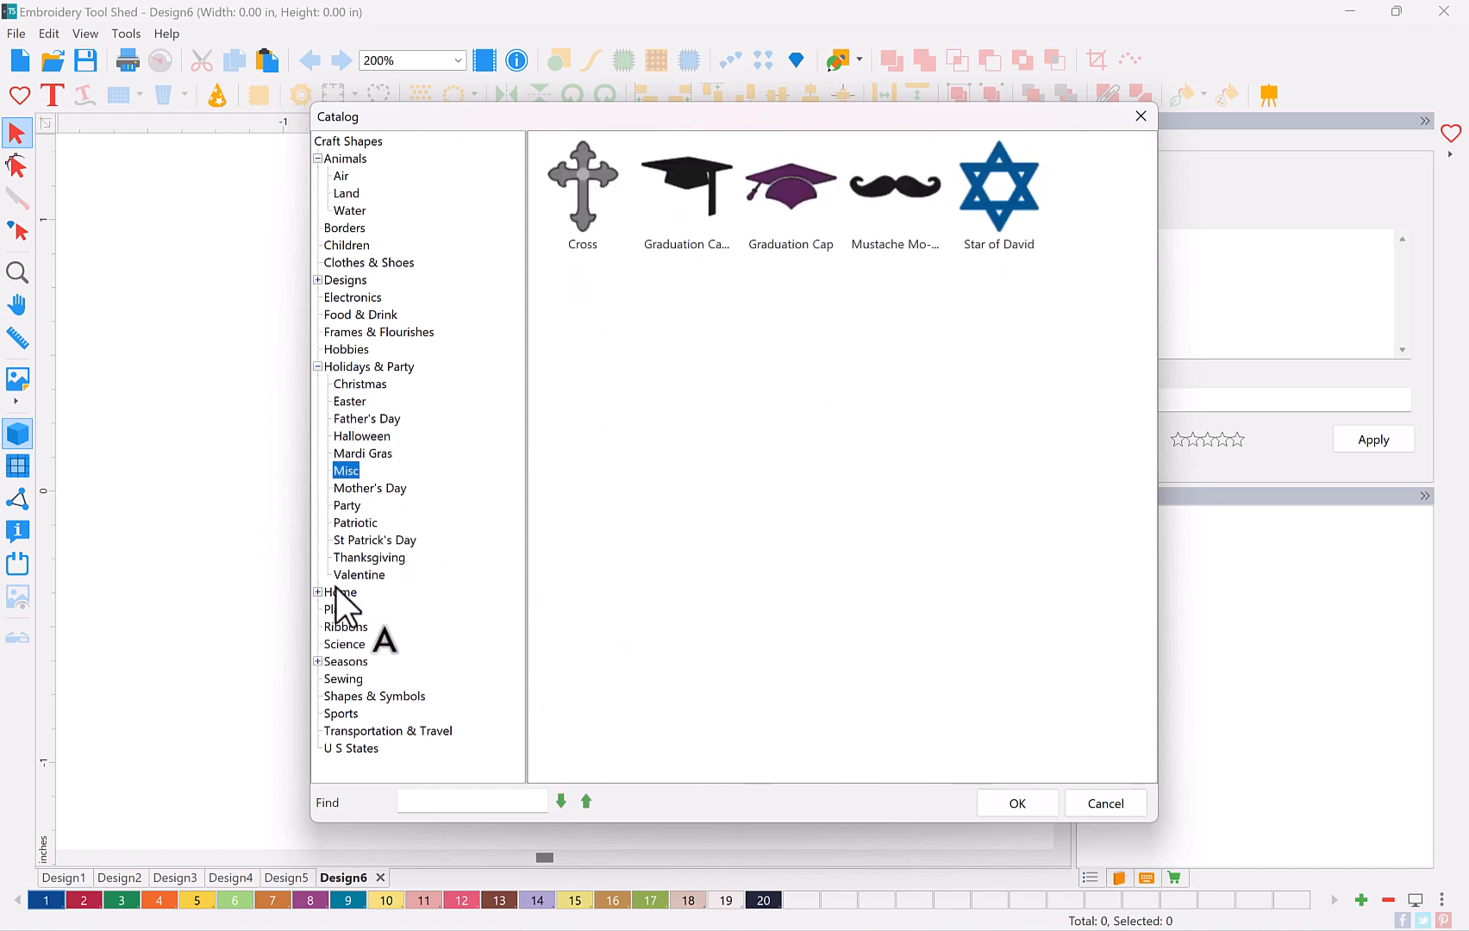
click(318, 661)
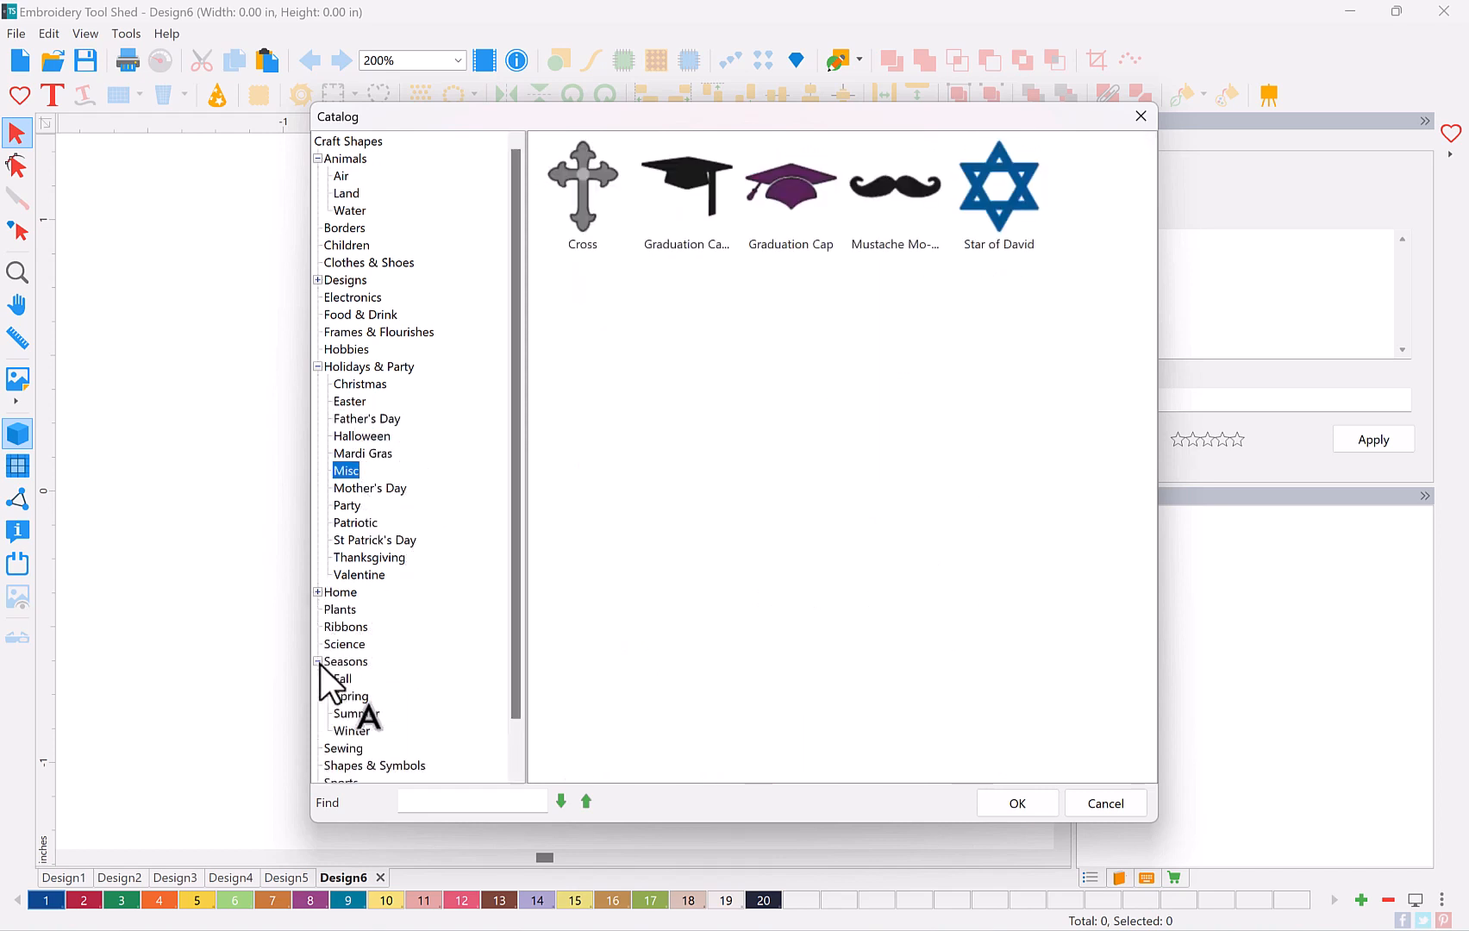
click(349, 696)
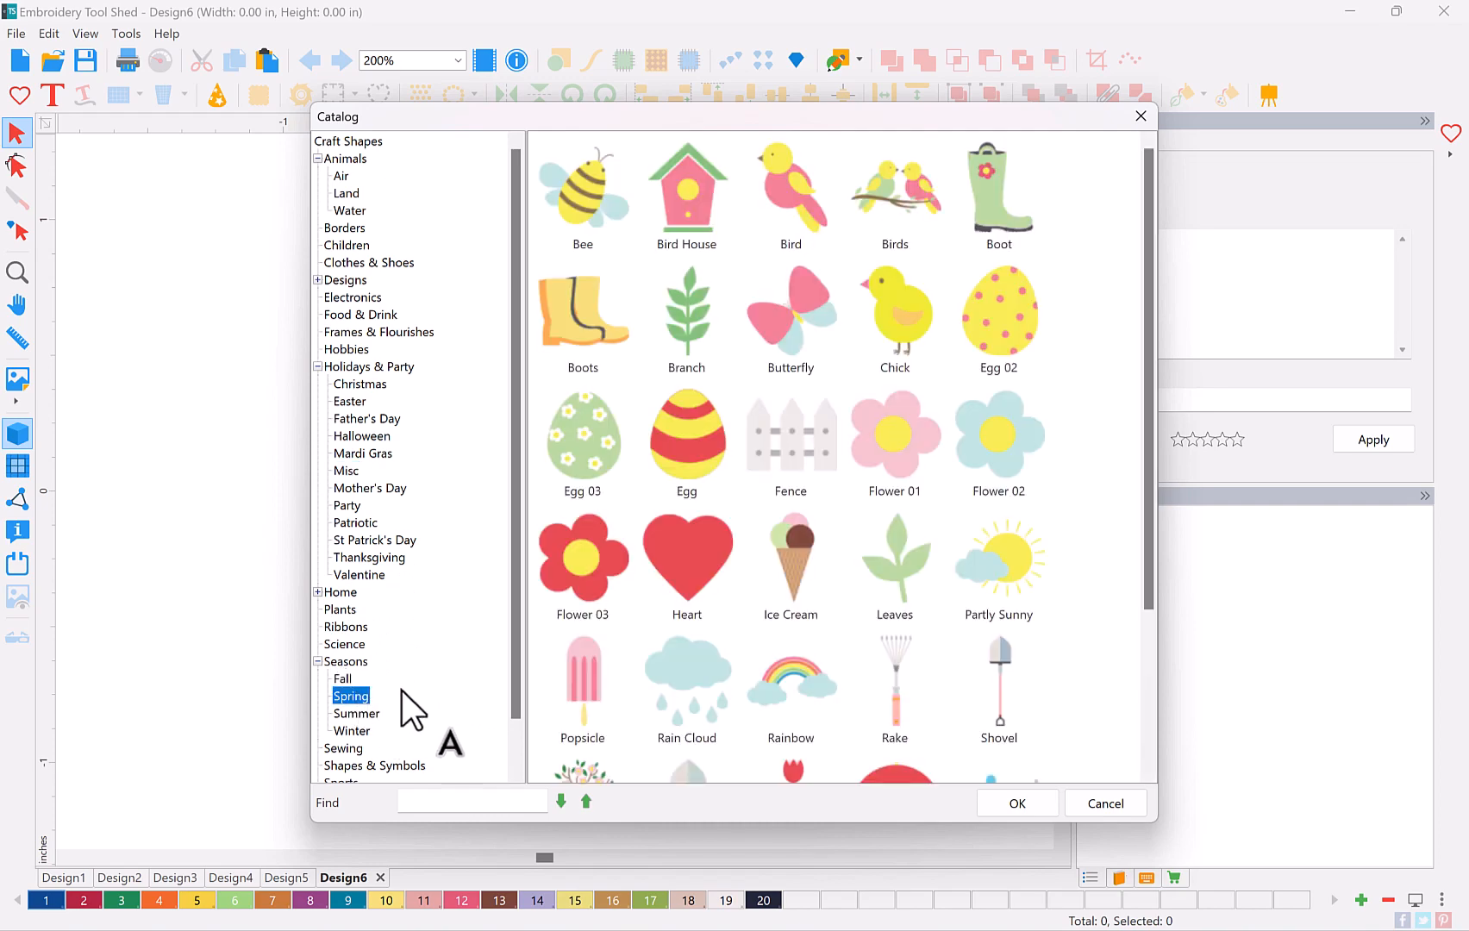
click(365, 716)
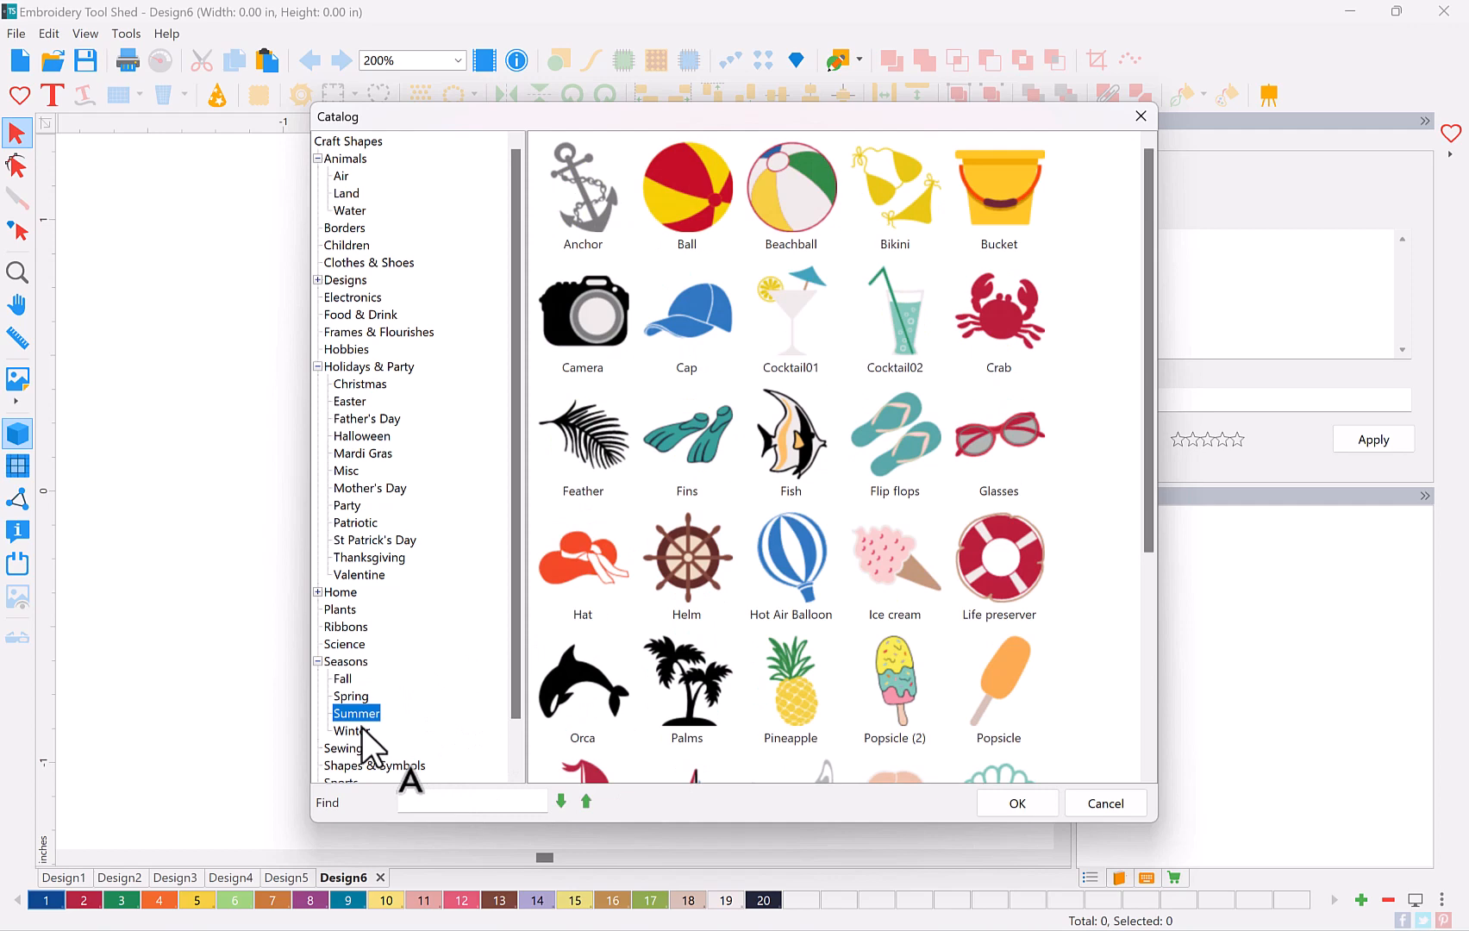
click(355, 730)
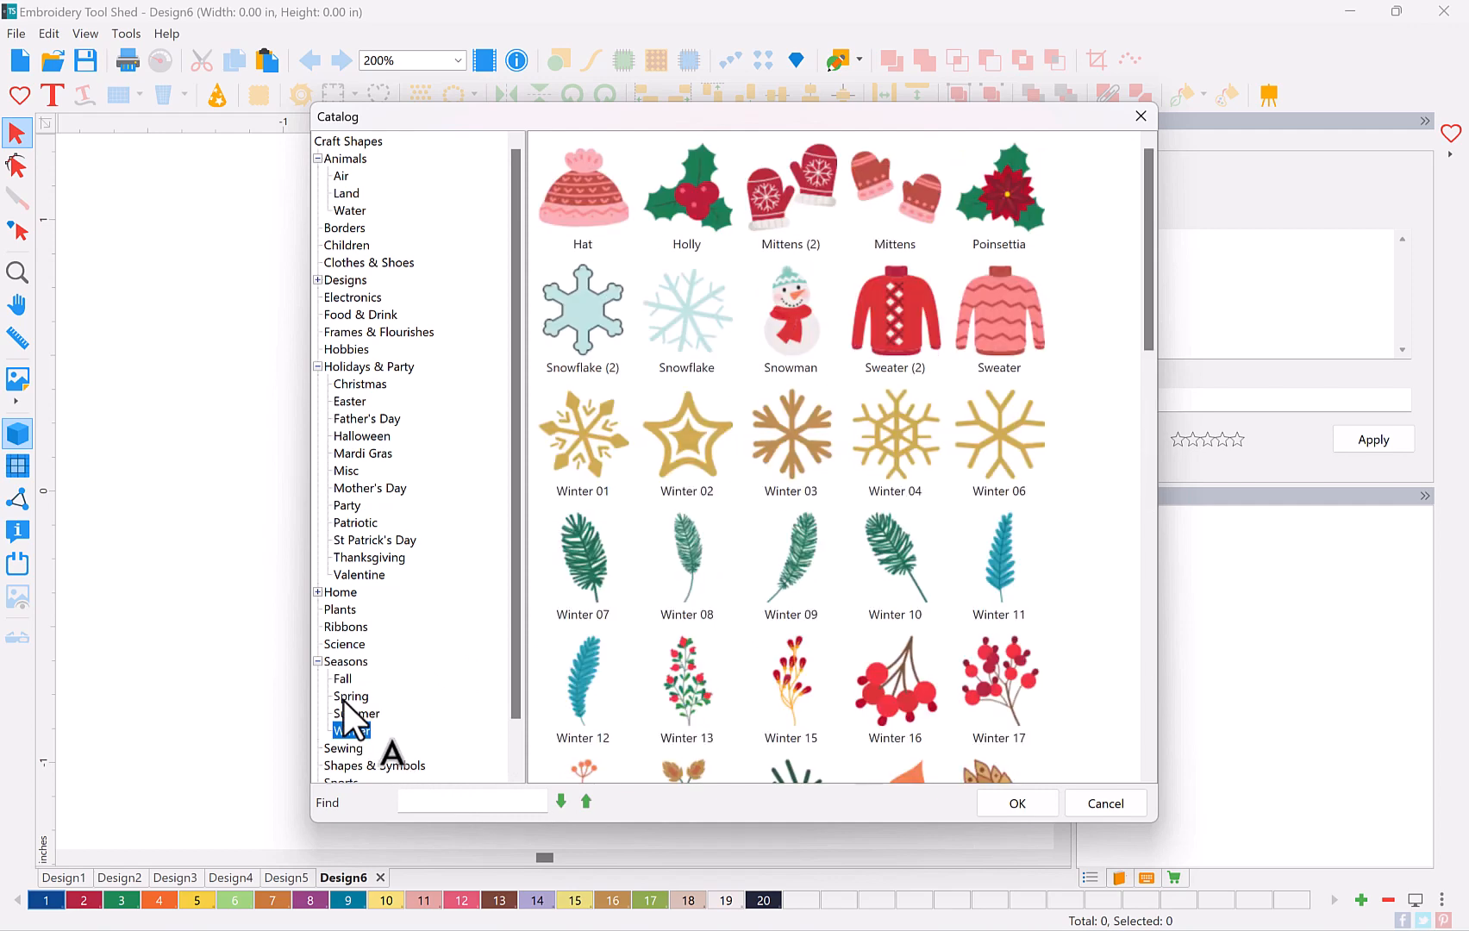
click(345, 698)
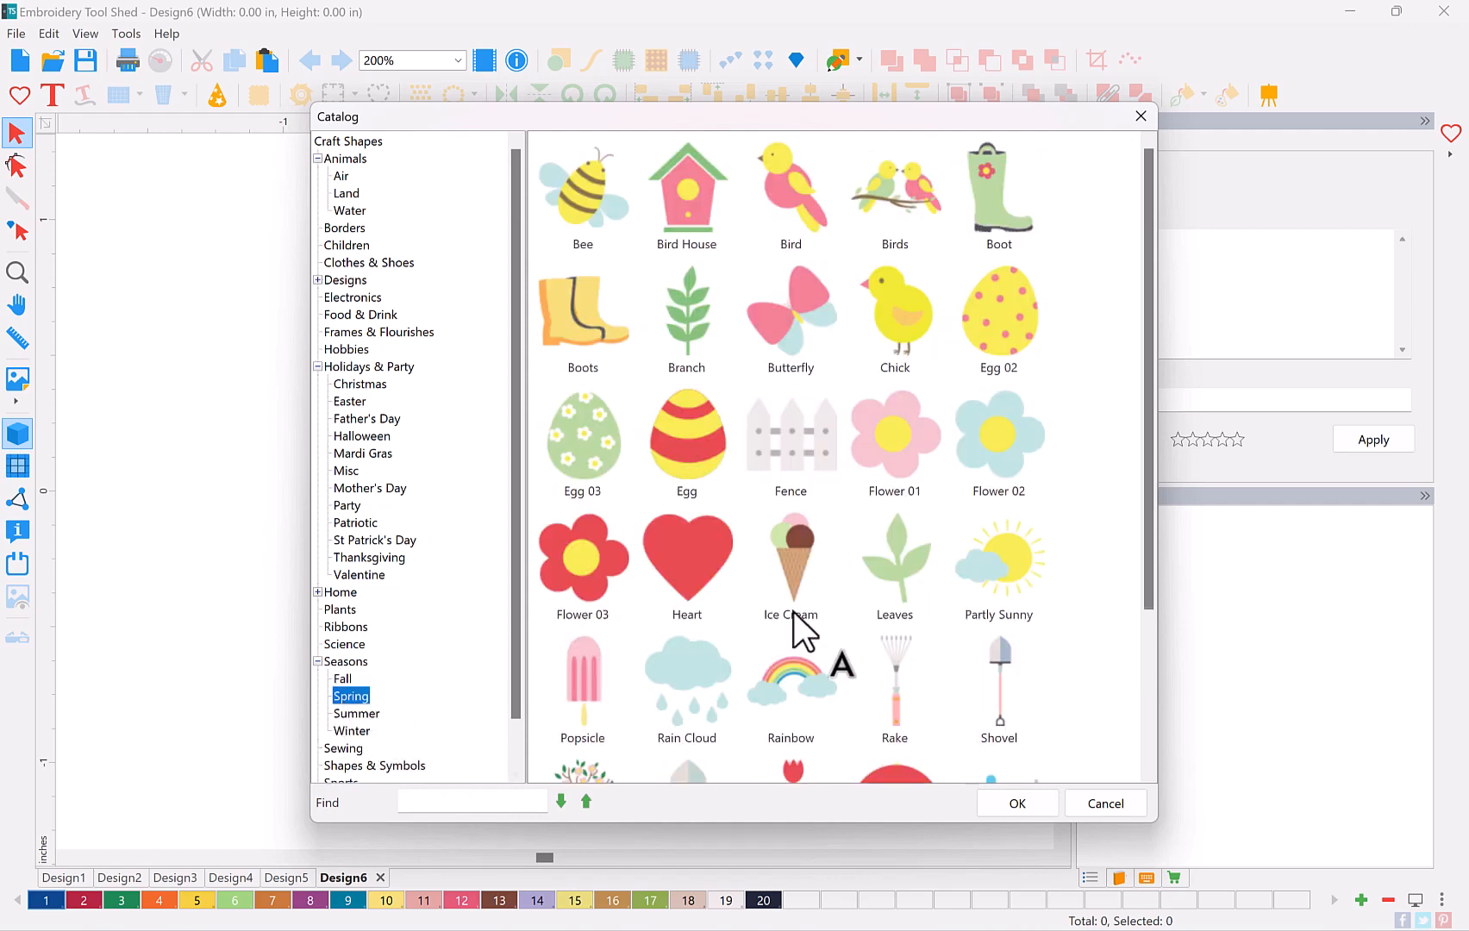
scroll(803, 619, down, 4)
scroll(741, 609, up, 4)
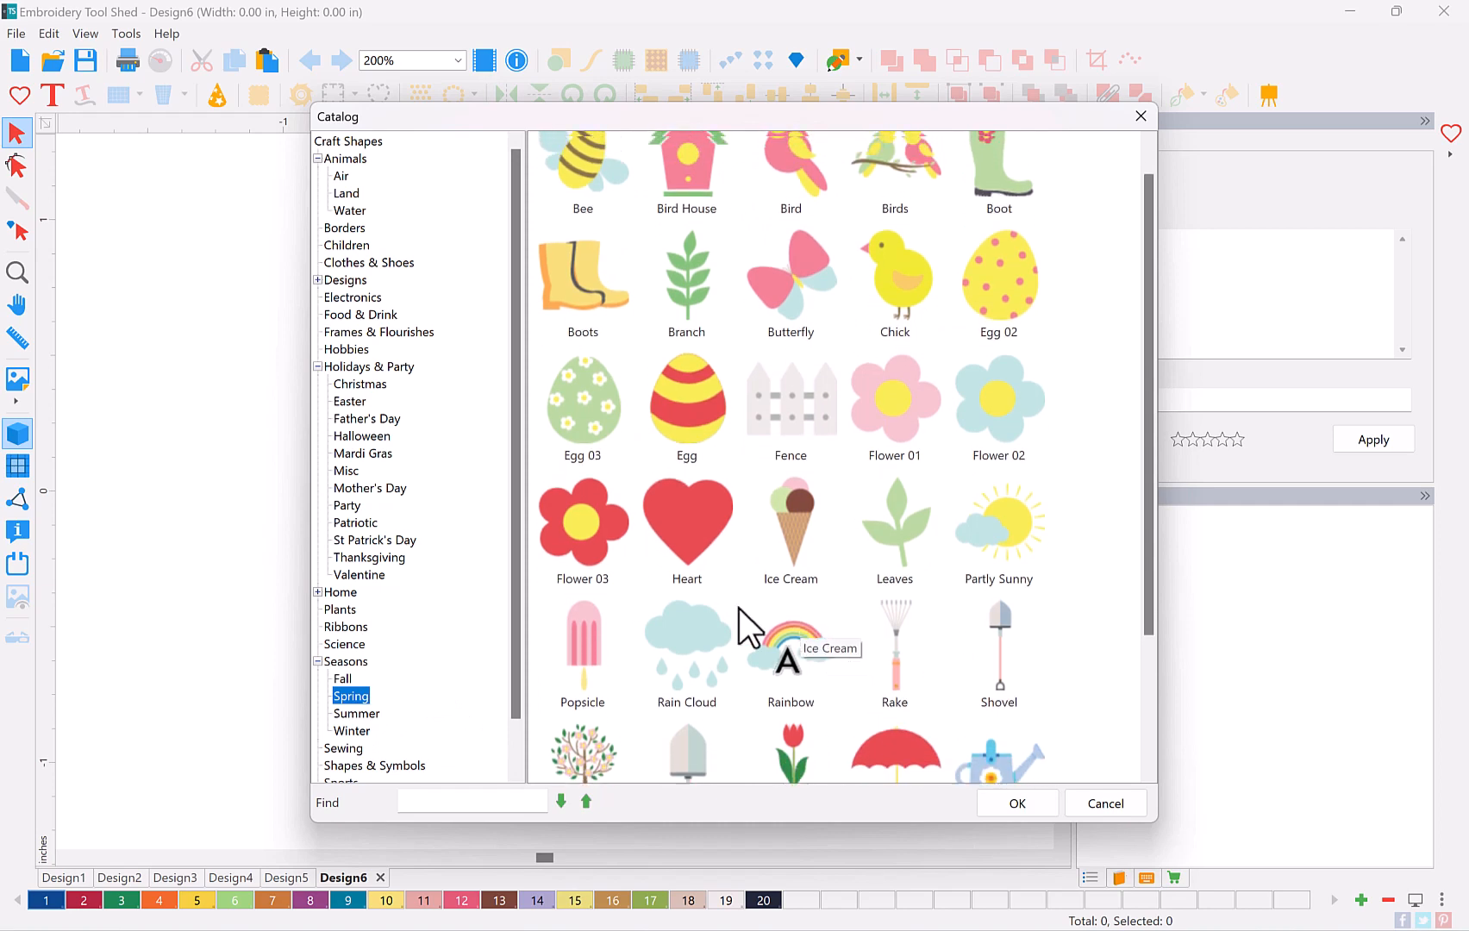
Insert the pink flower Plant (15) from the Plants craft shapes into the new design
click(343, 609)
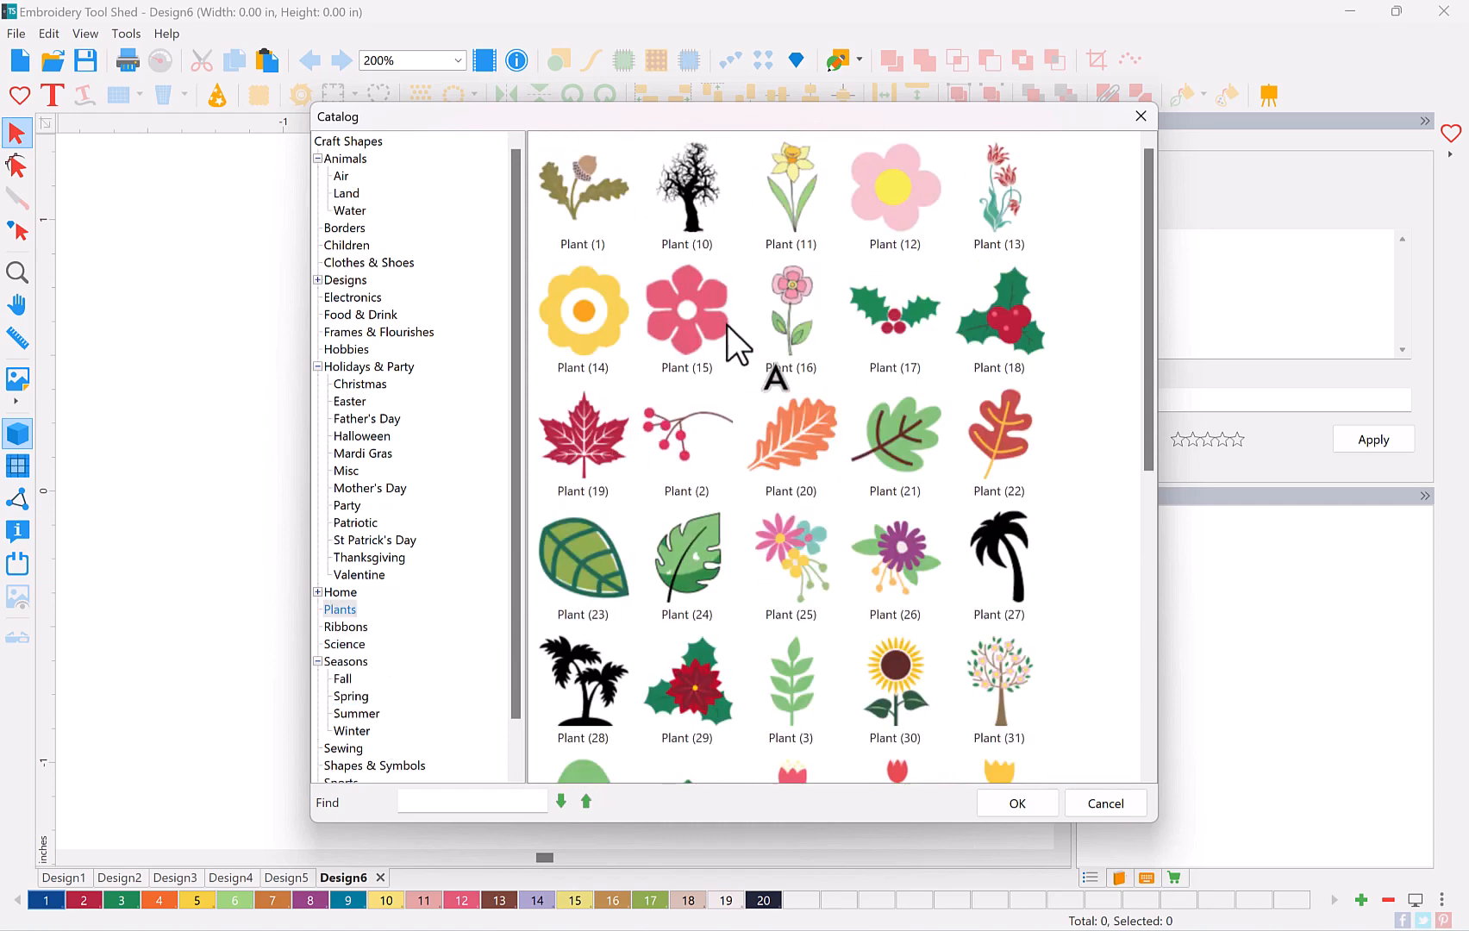
click(727, 325)
click(1016, 793)
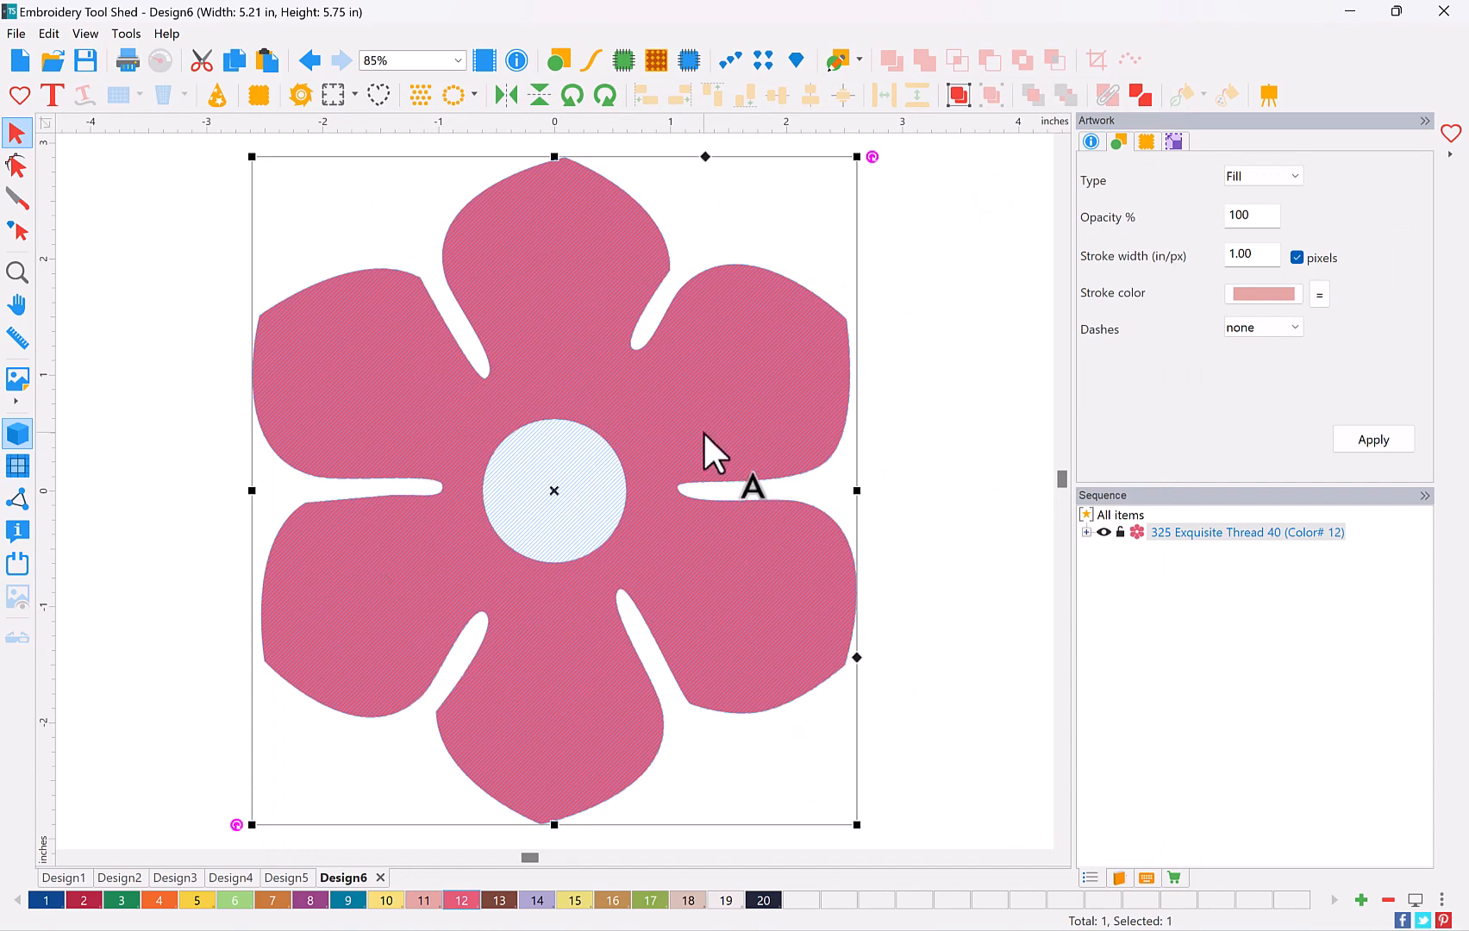
Convert the flower to an applique, expand its entry in the sequence, and reselect the flower
click(626, 62)
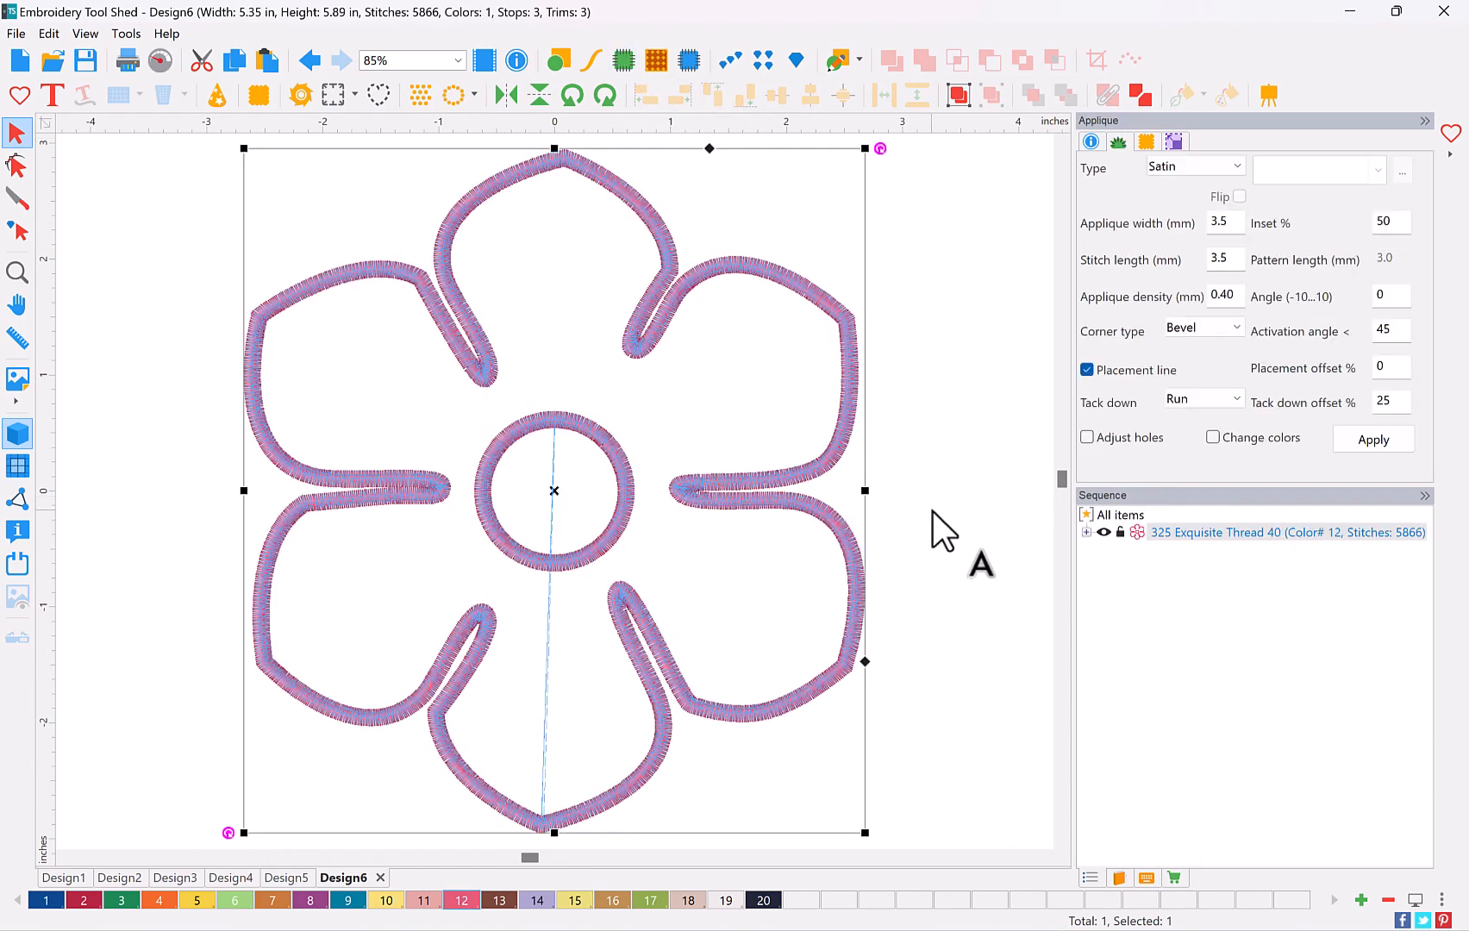
click(612, 521)
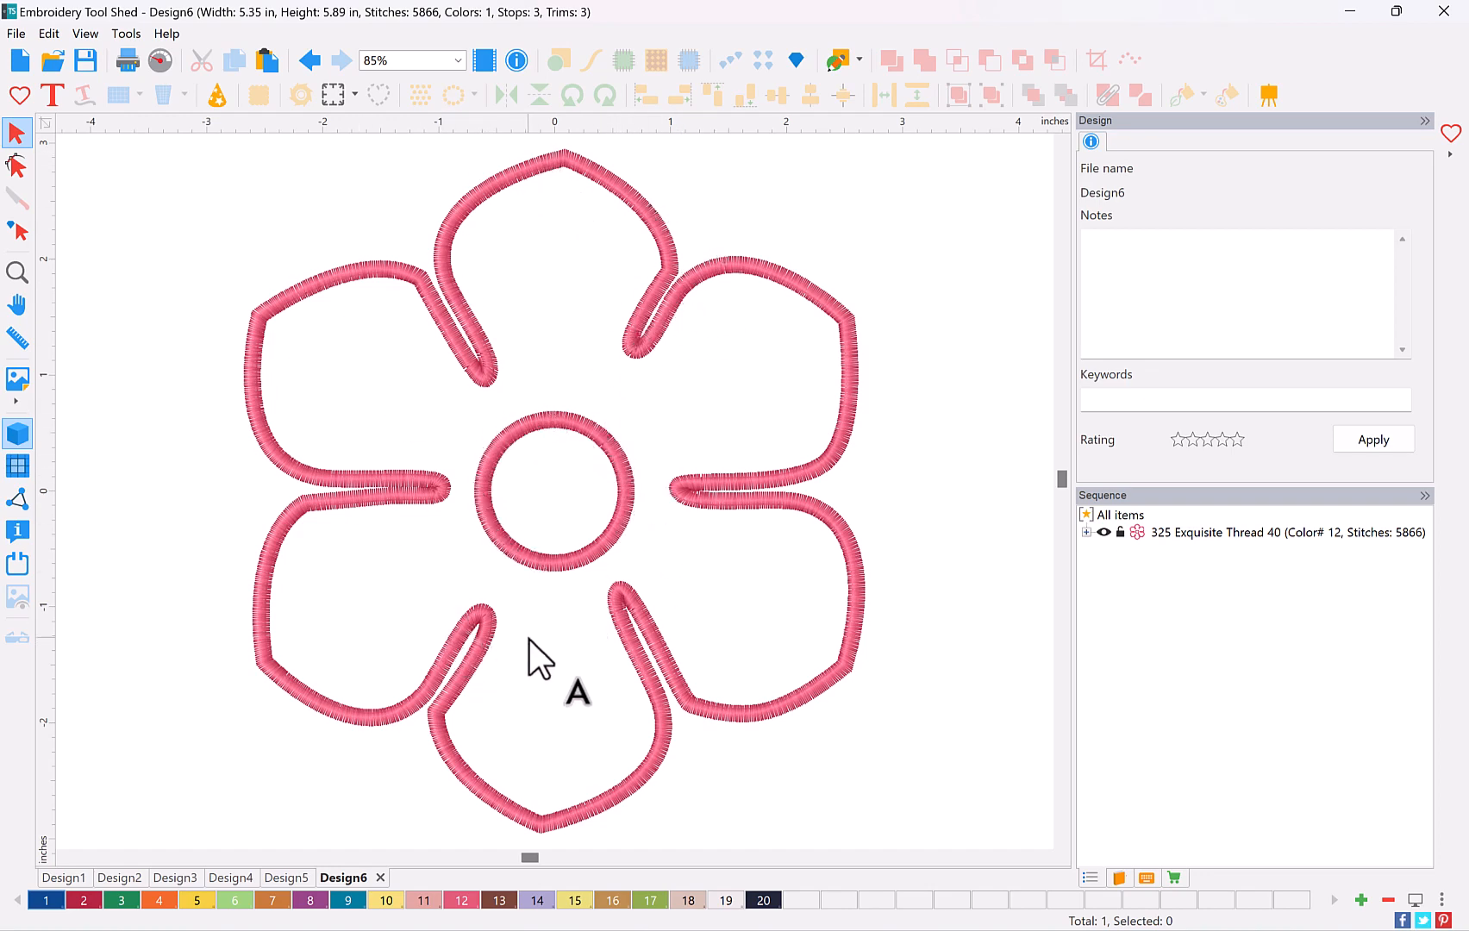
click(575, 569)
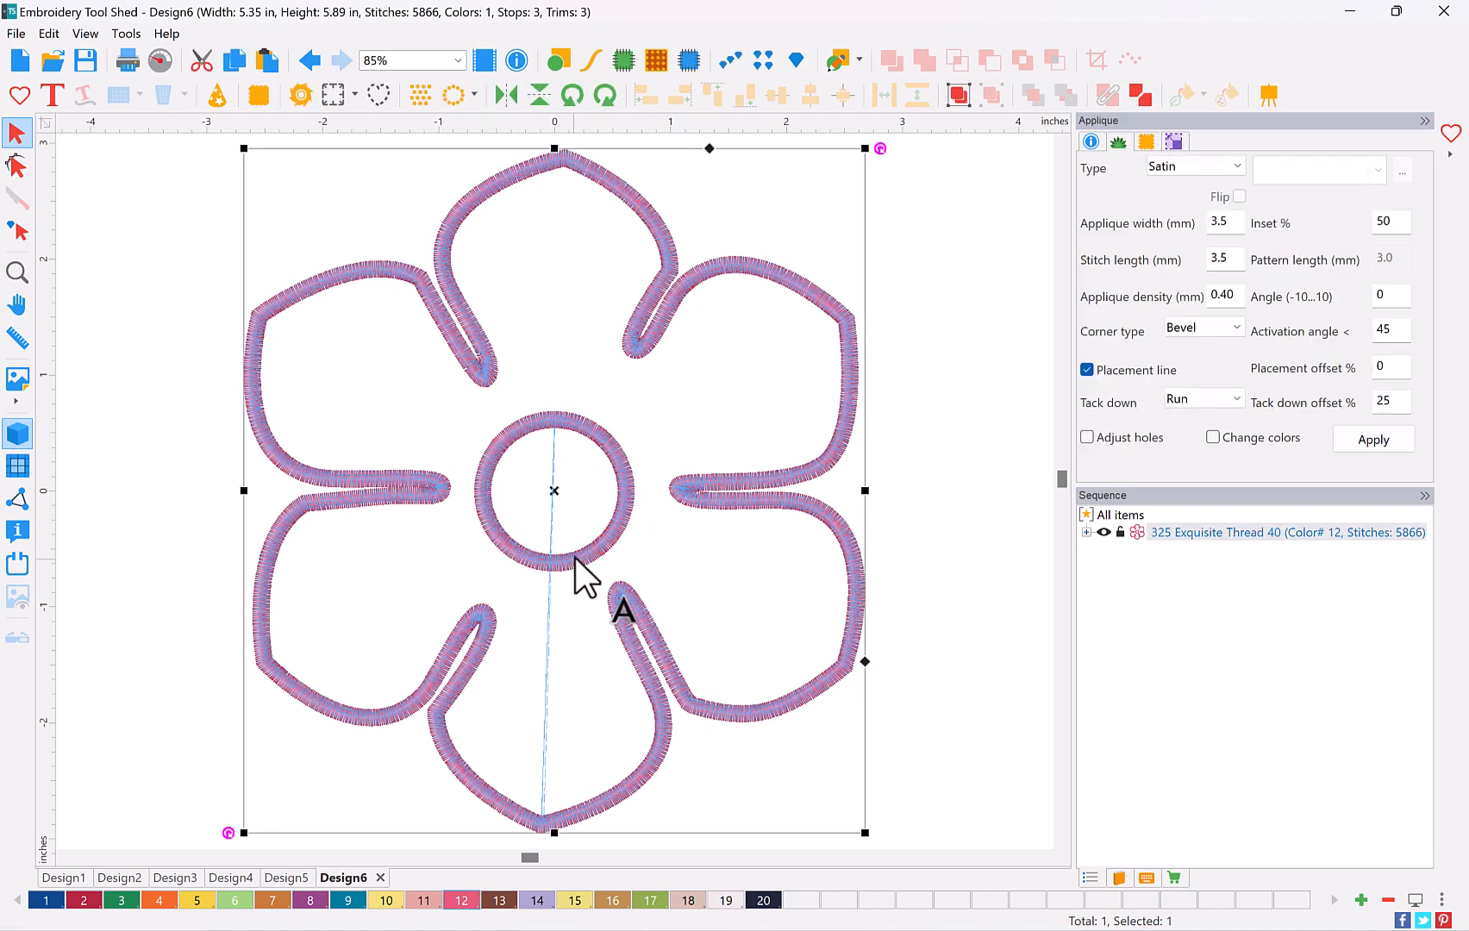
click(1085, 534)
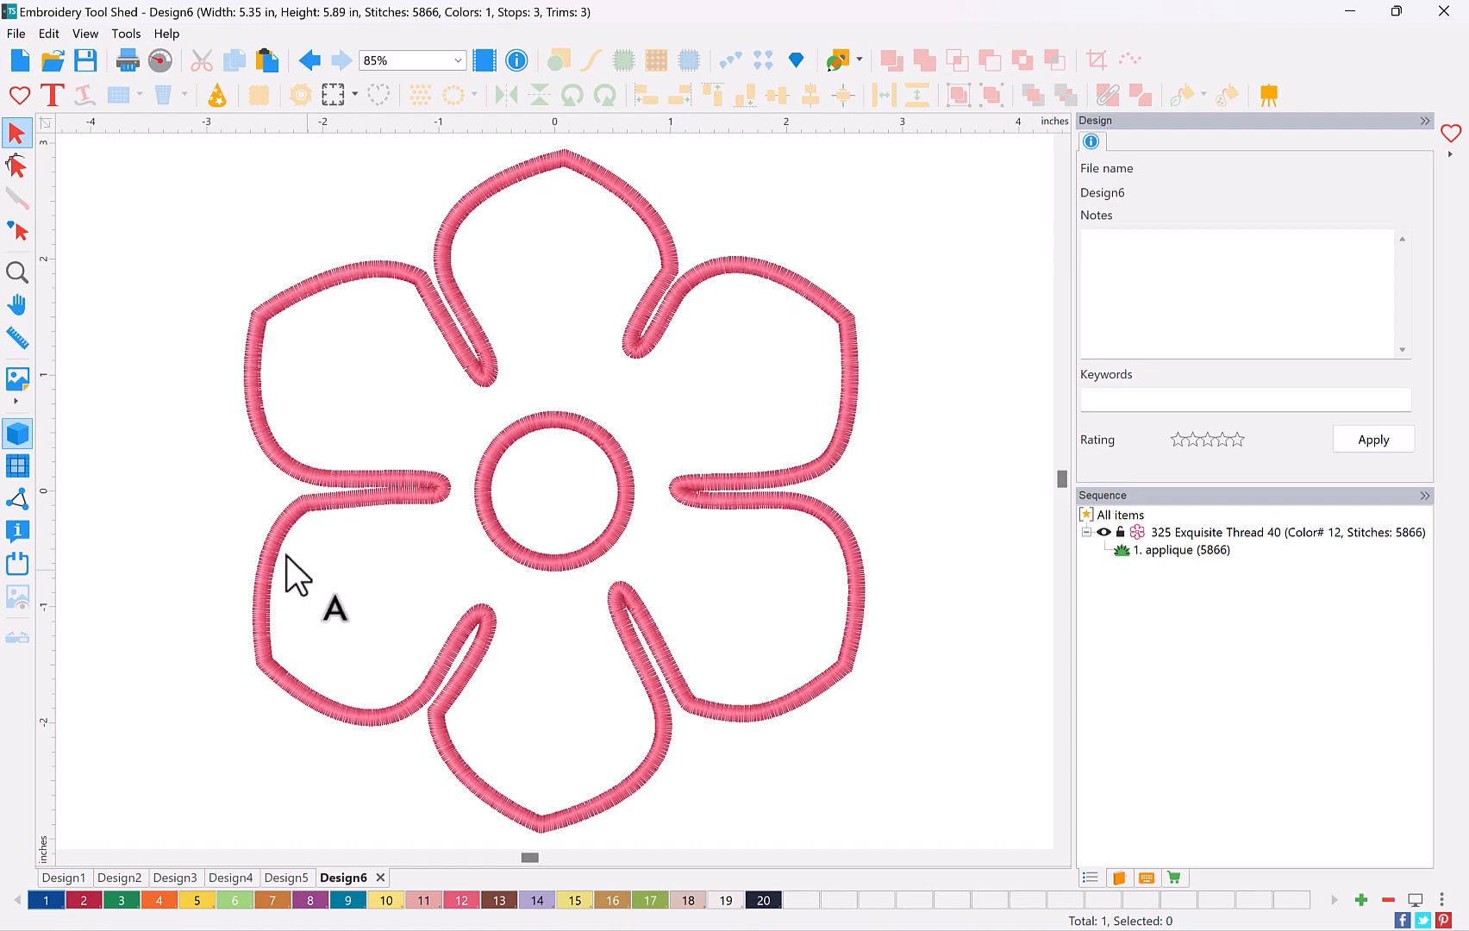
click(697, 497)
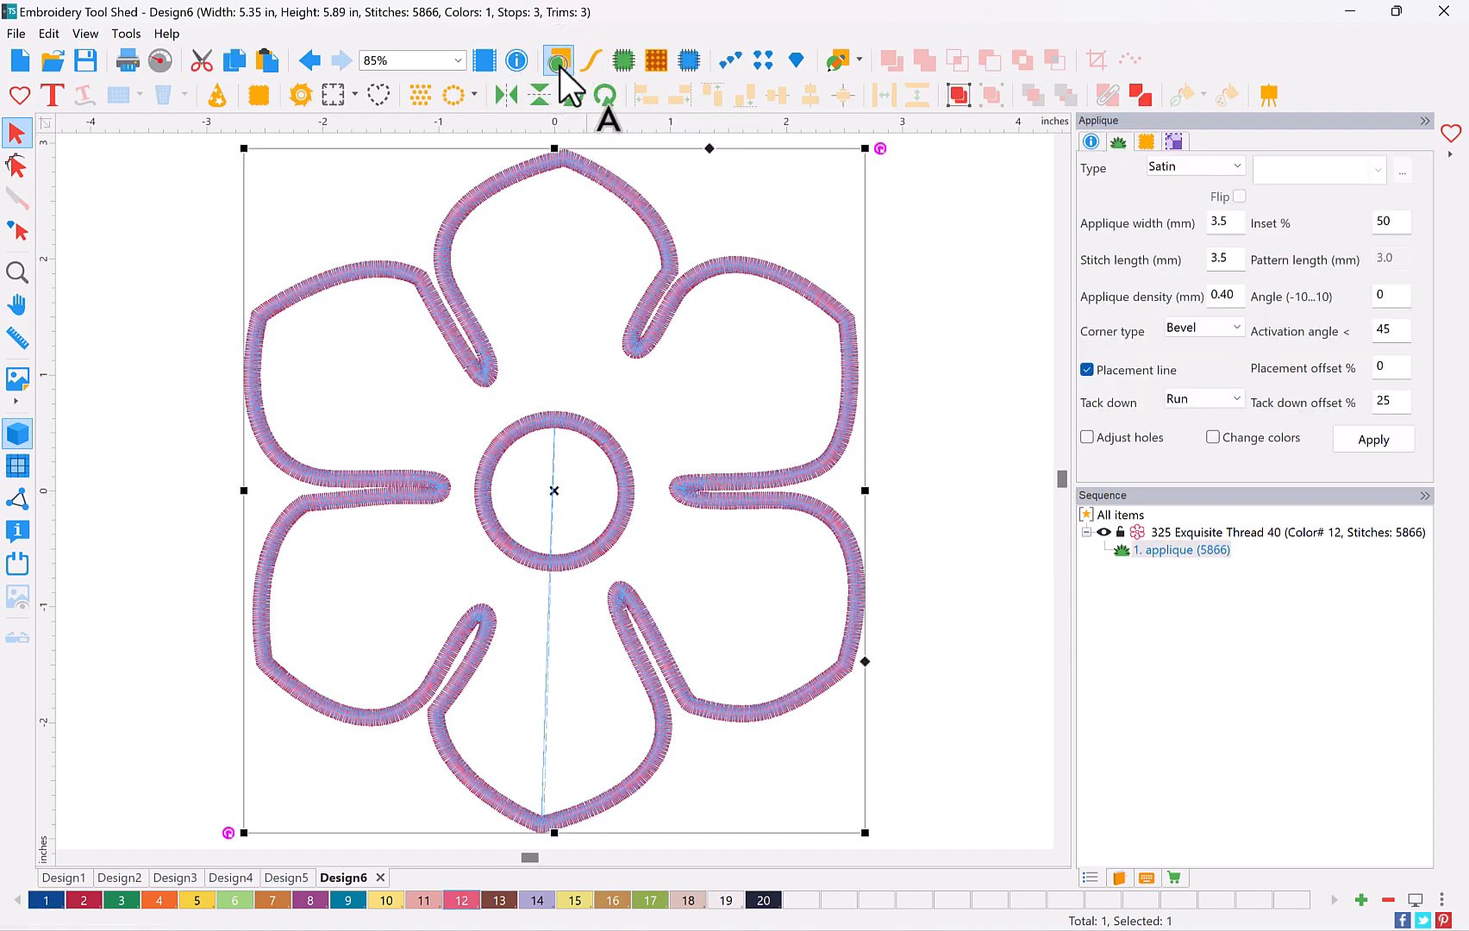
Convert the flower applique back to artwork and change its artwork type from outline to Fill
click(560, 65)
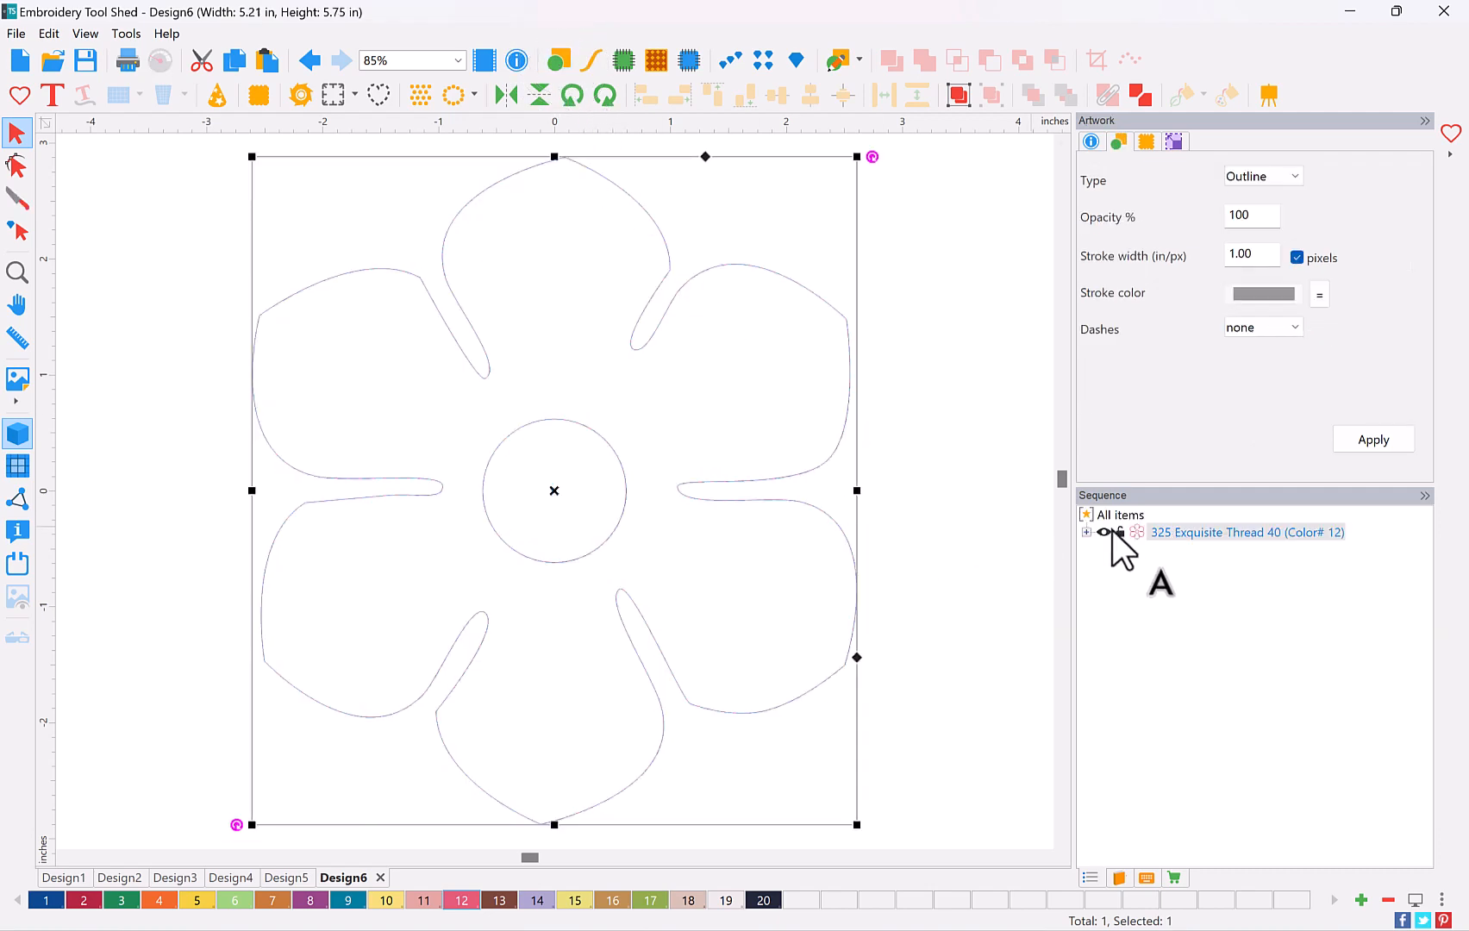
click(1086, 531)
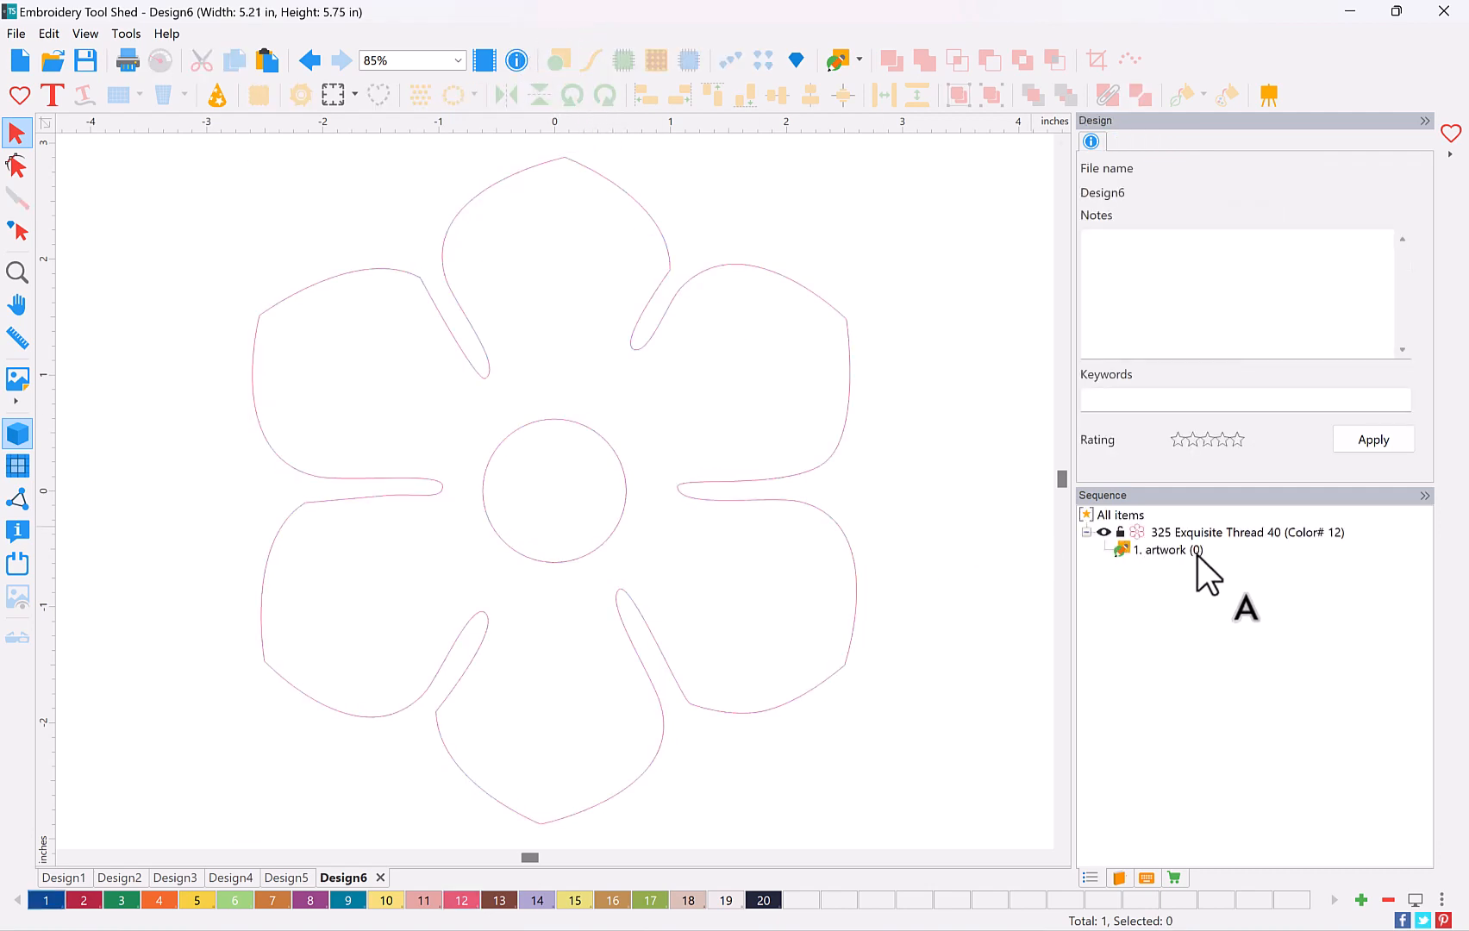
click(1160, 552)
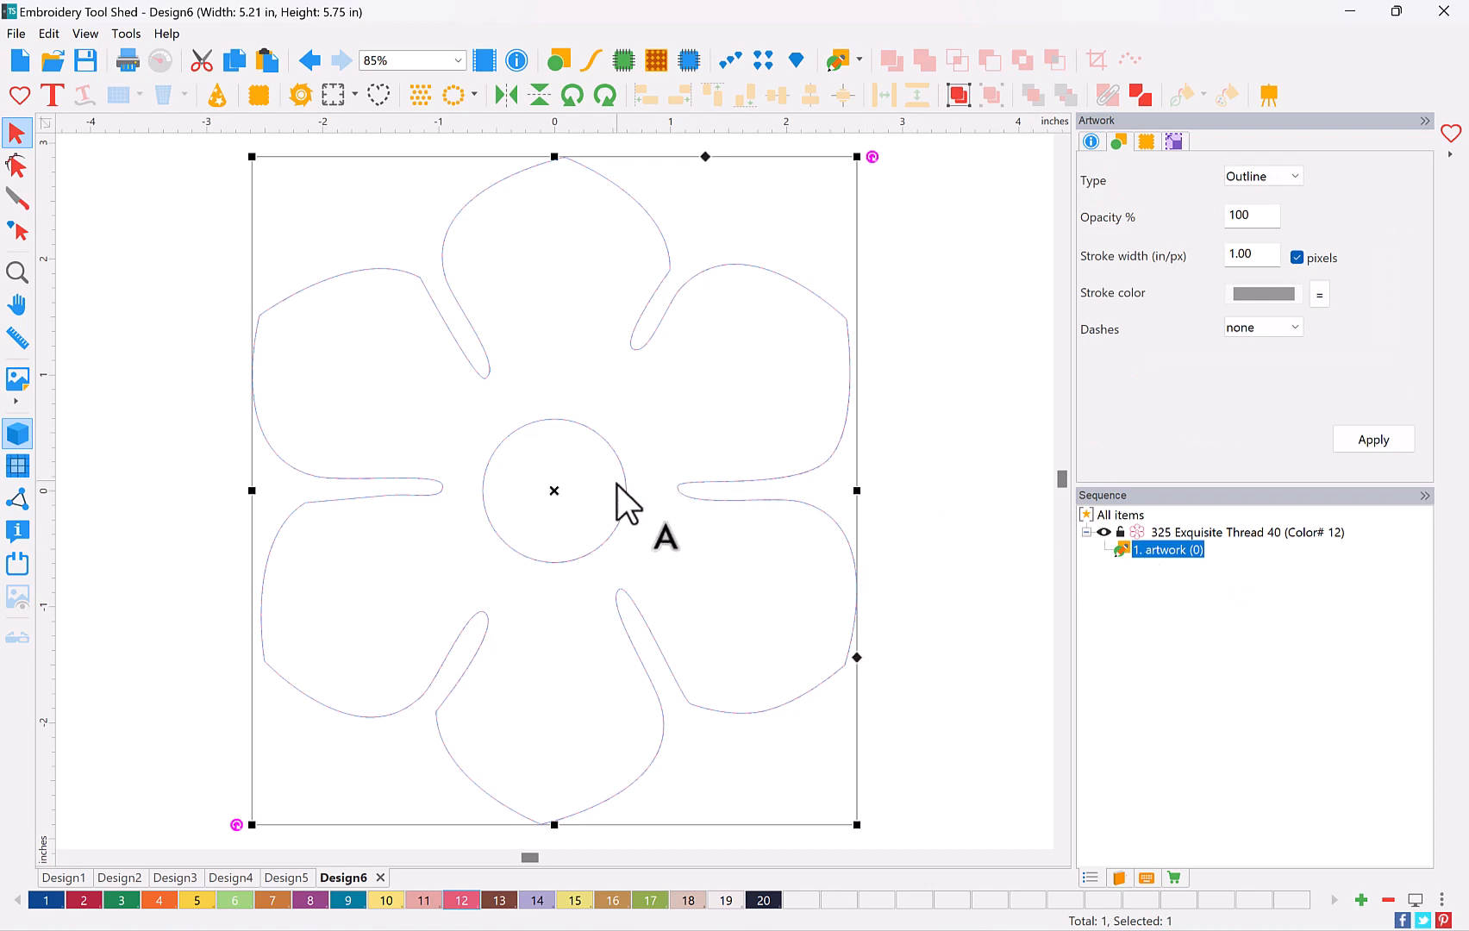
click(1263, 177)
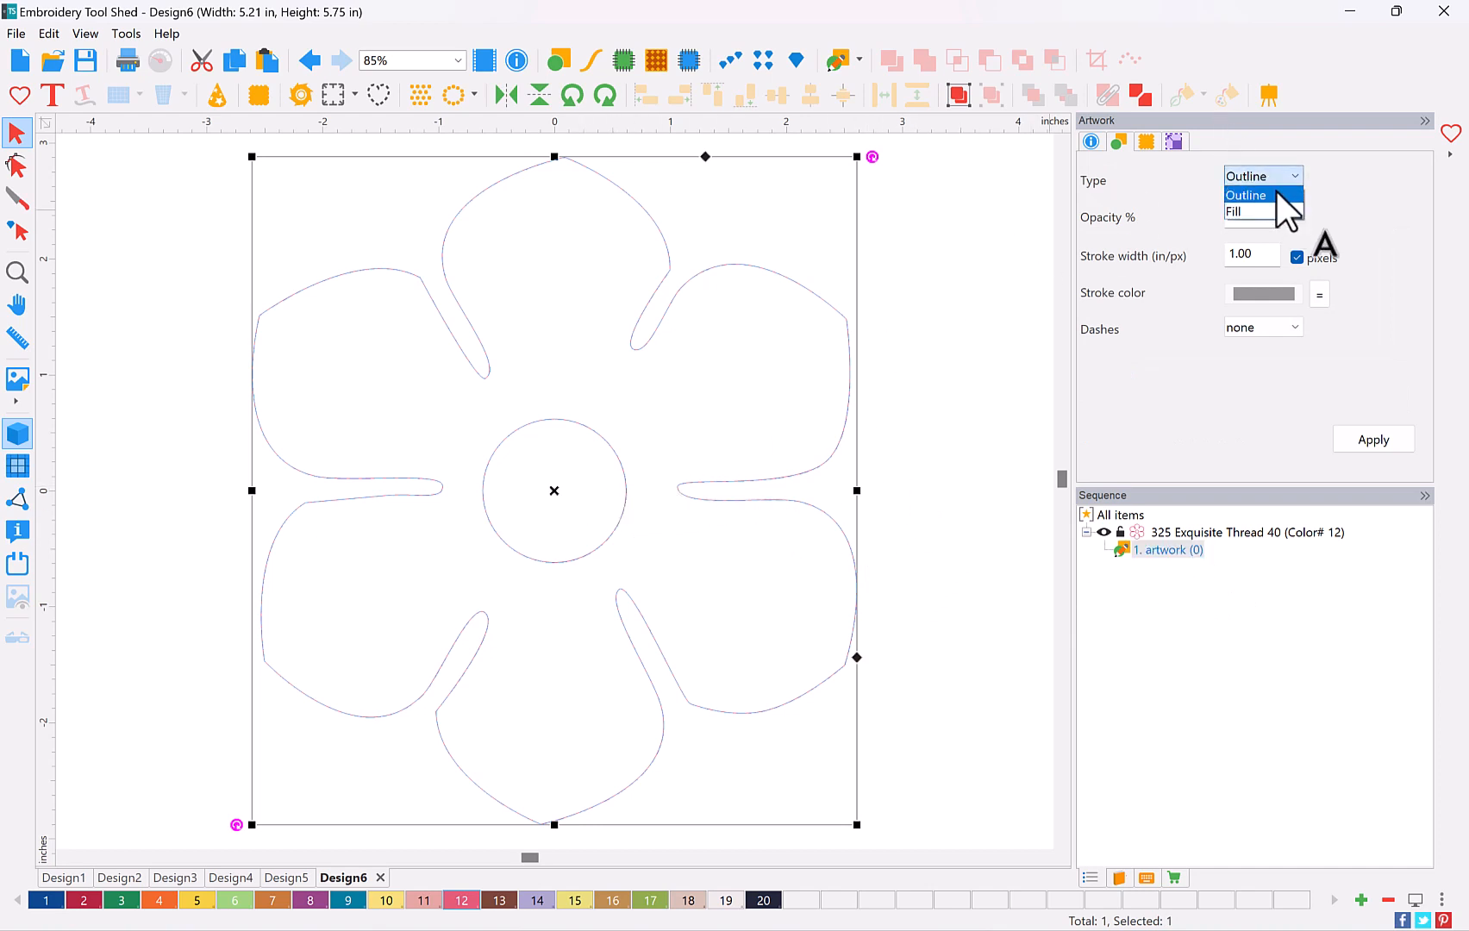
click(1282, 212)
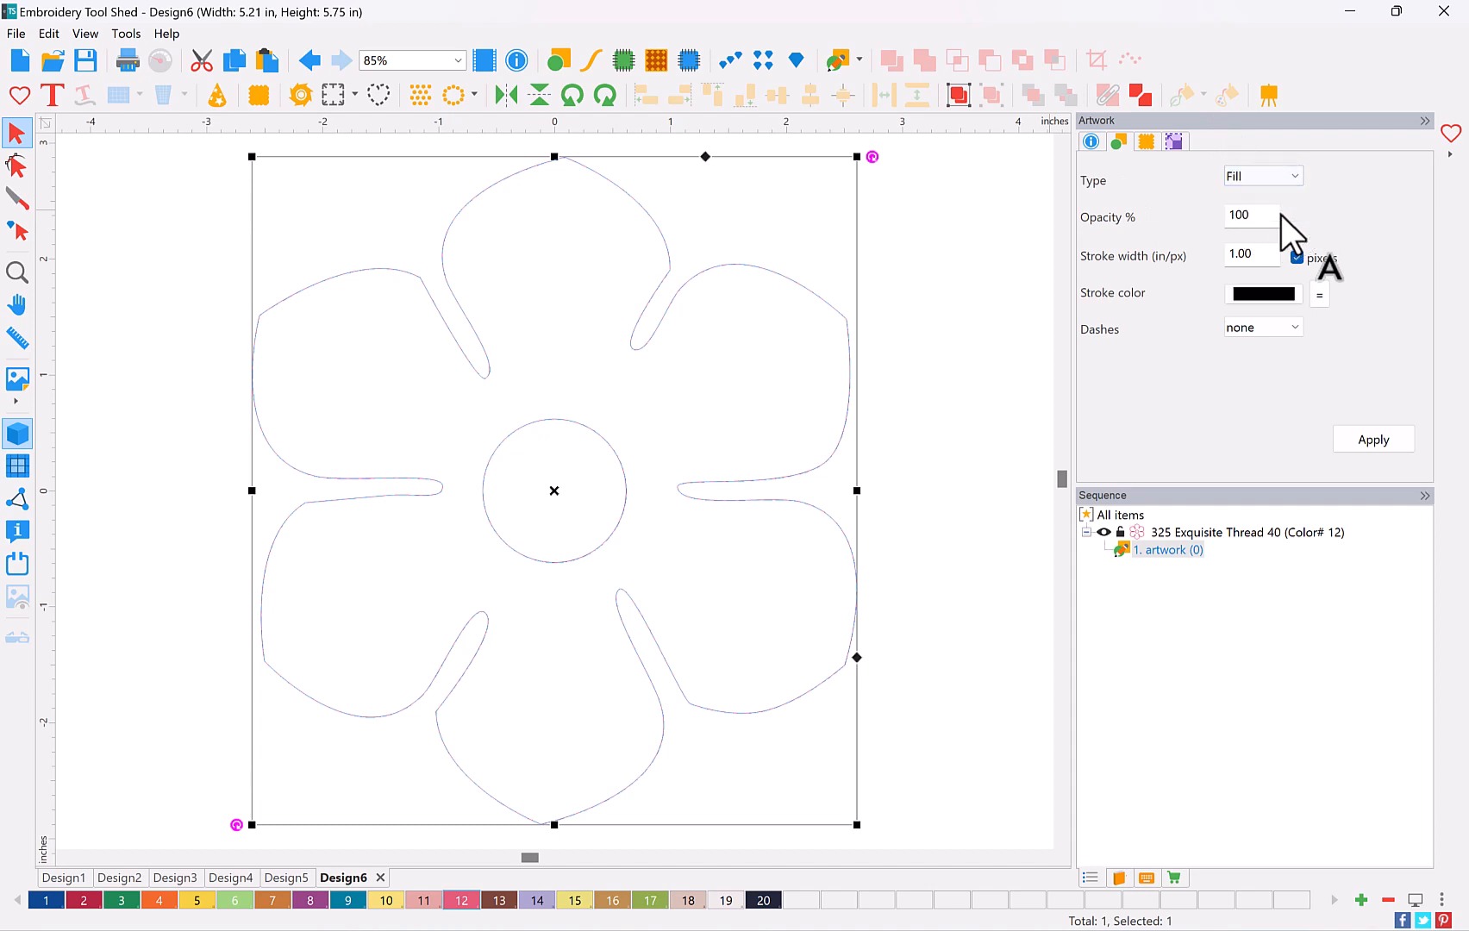
click(1375, 441)
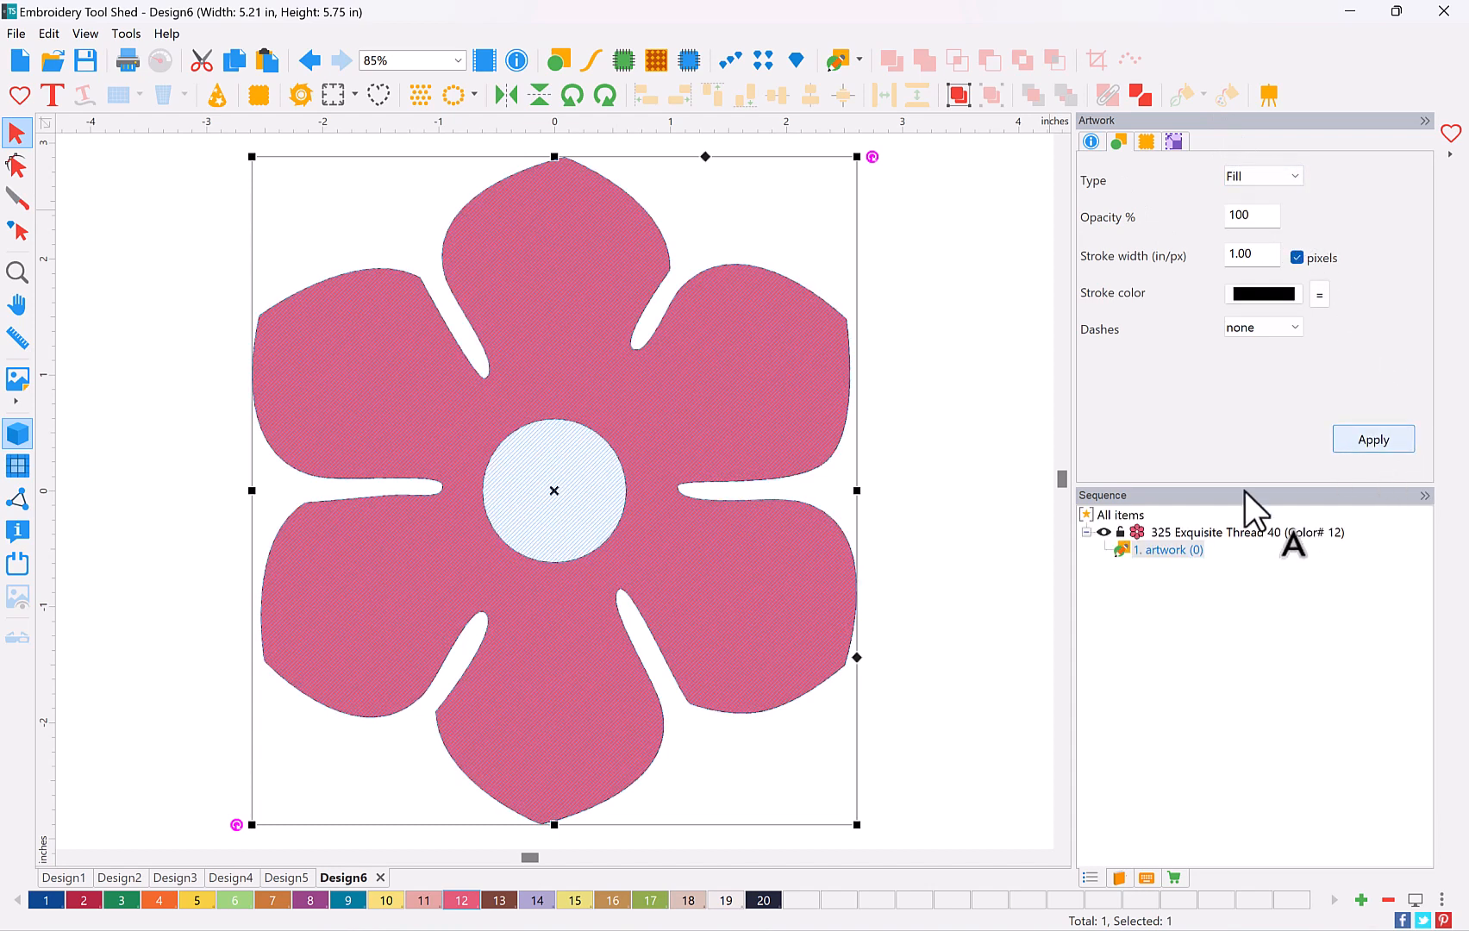
click(983, 636)
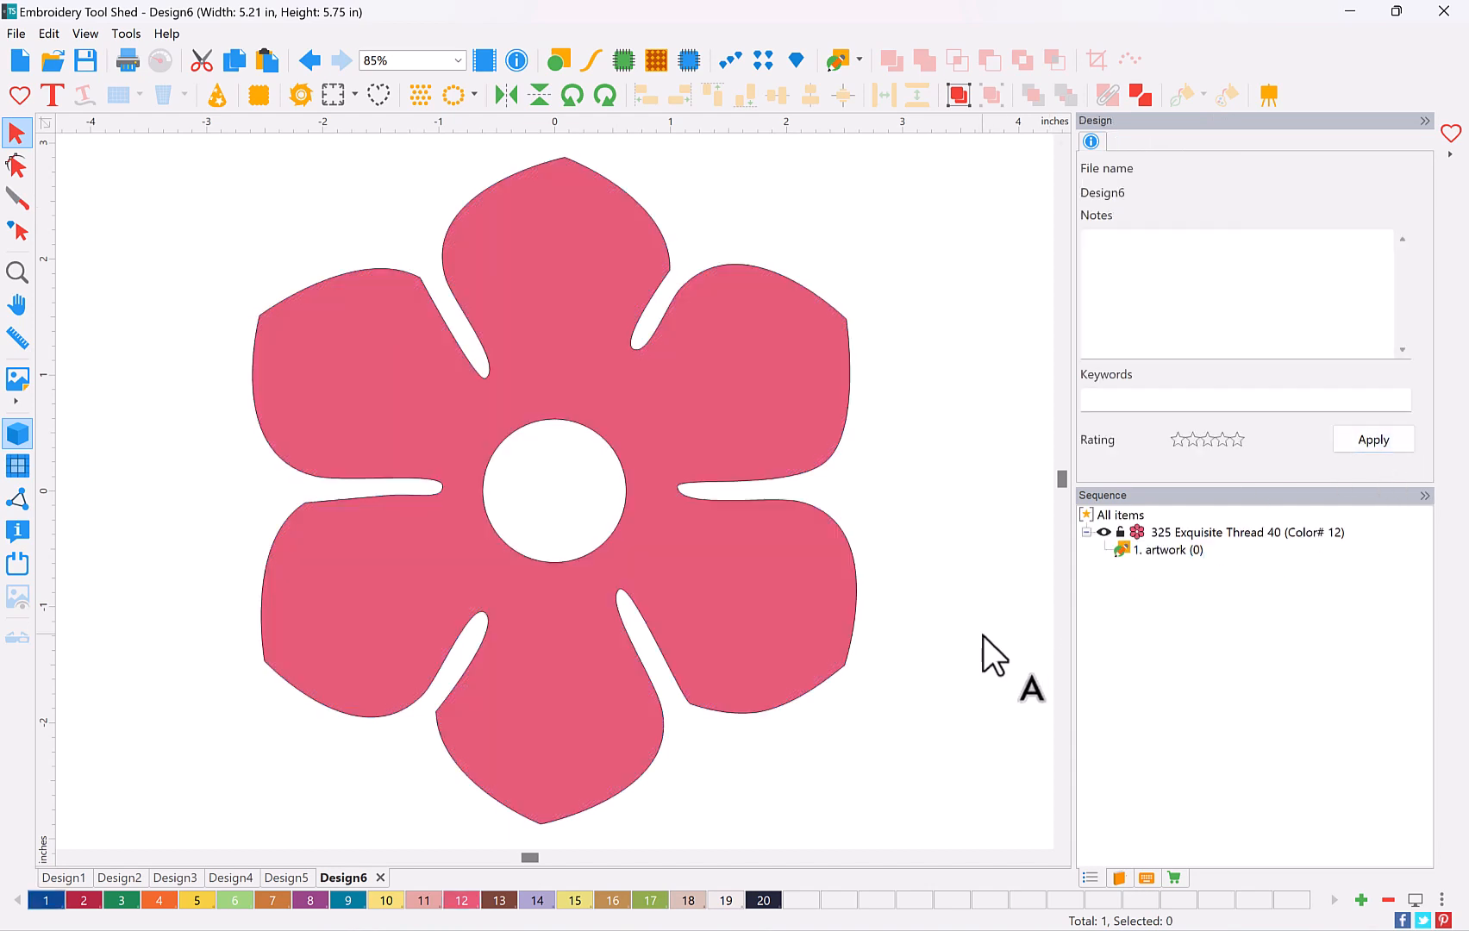
Convert the filled flower artwork to an applique and reselect the stitched flower
click(823, 636)
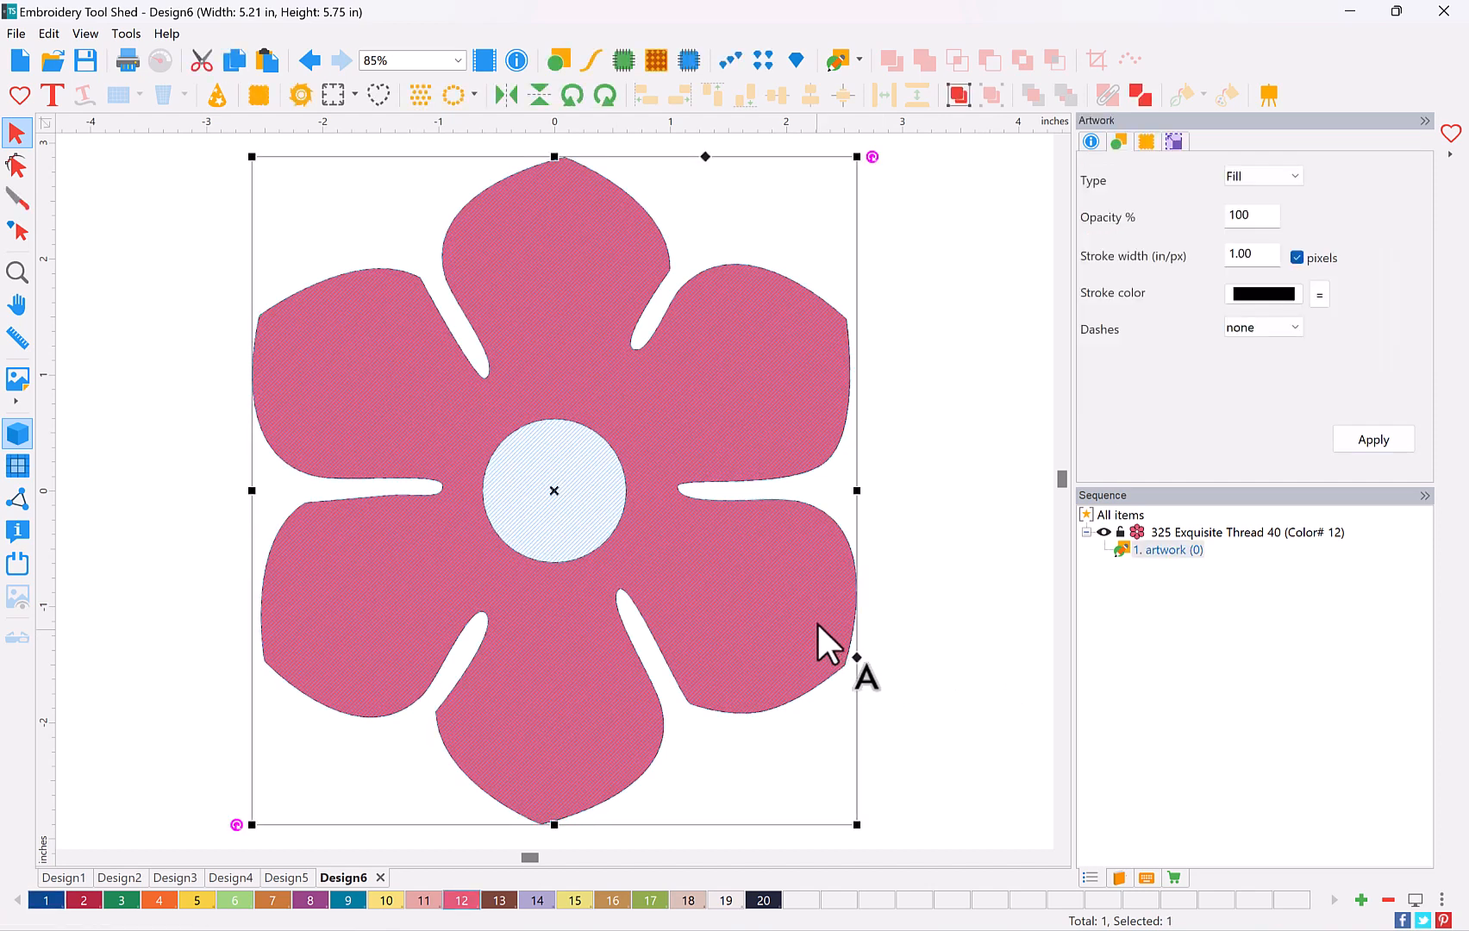
click(624, 59)
click(946, 492)
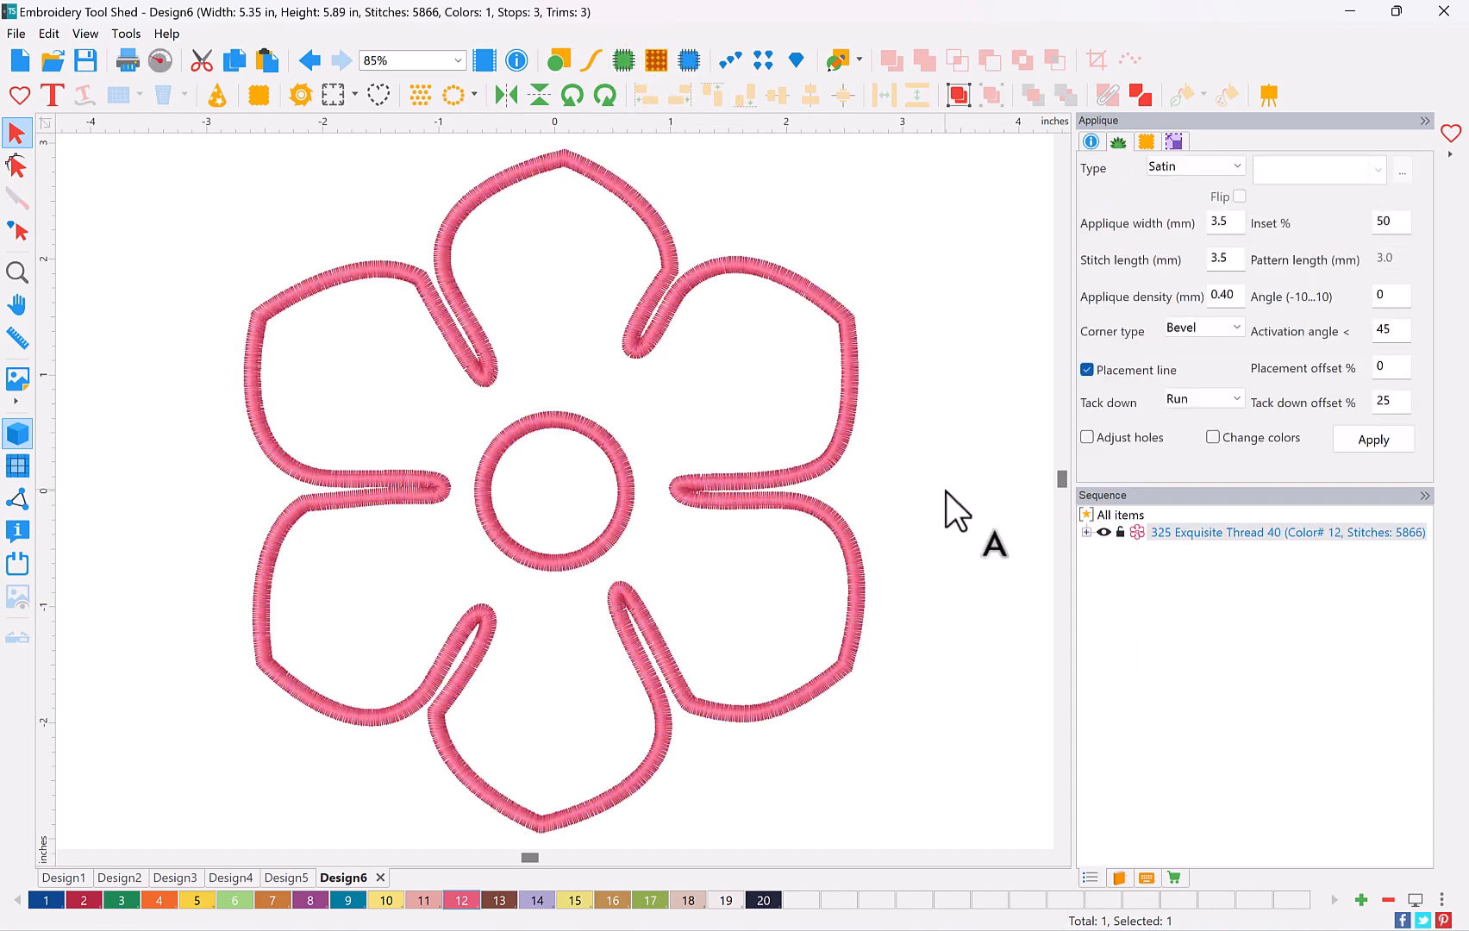
click(589, 560)
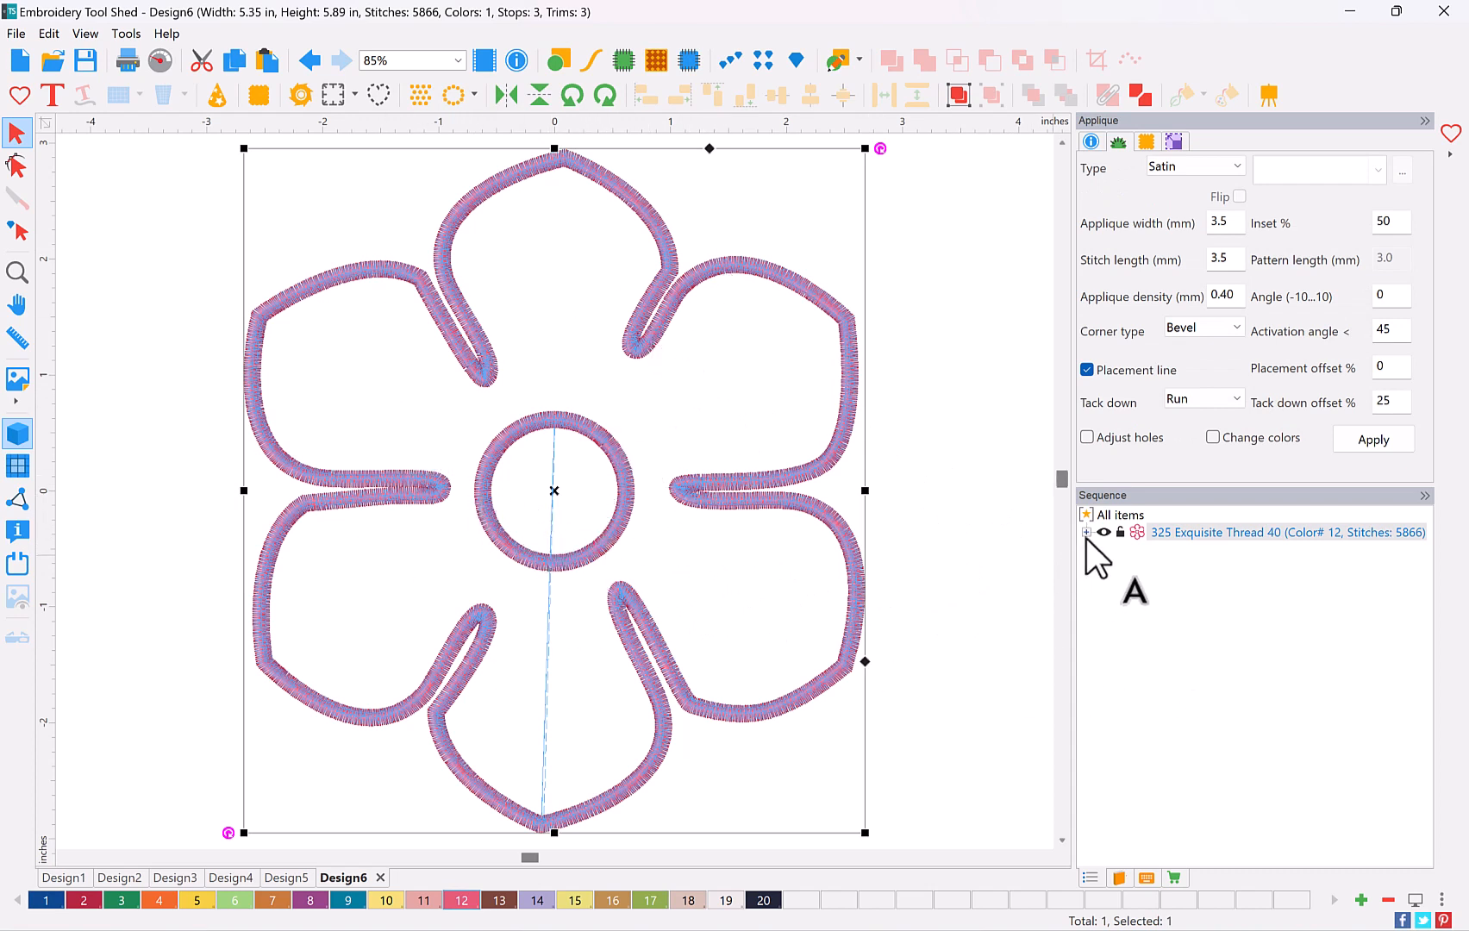
Break the flower applique apart, recolor the center circle with thread color 5, and select each resulting applique in the sequence
click(1141, 95)
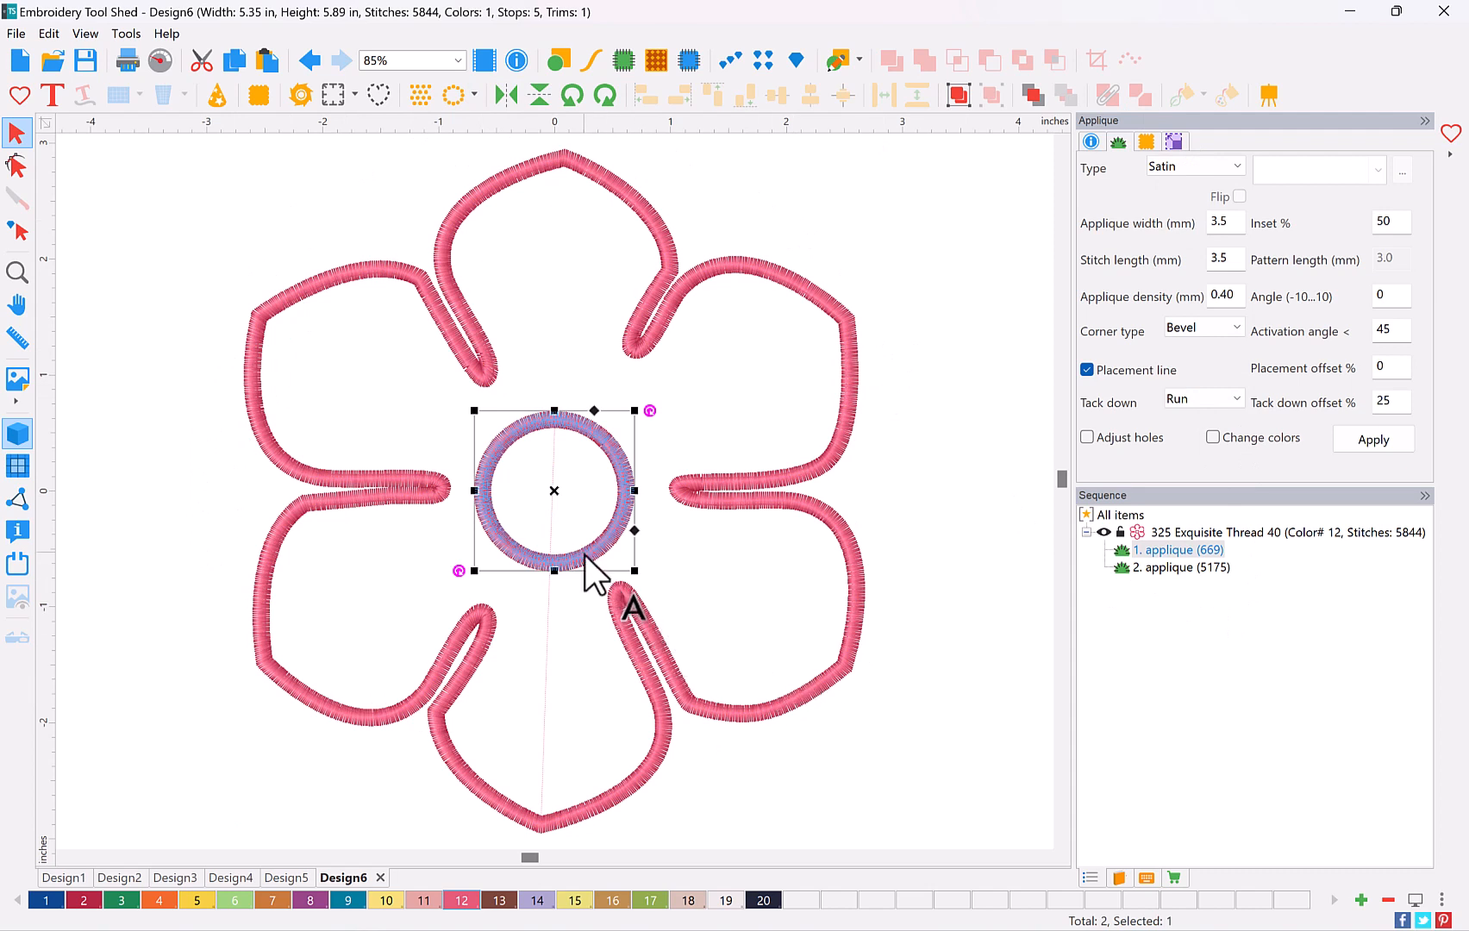
click(197, 901)
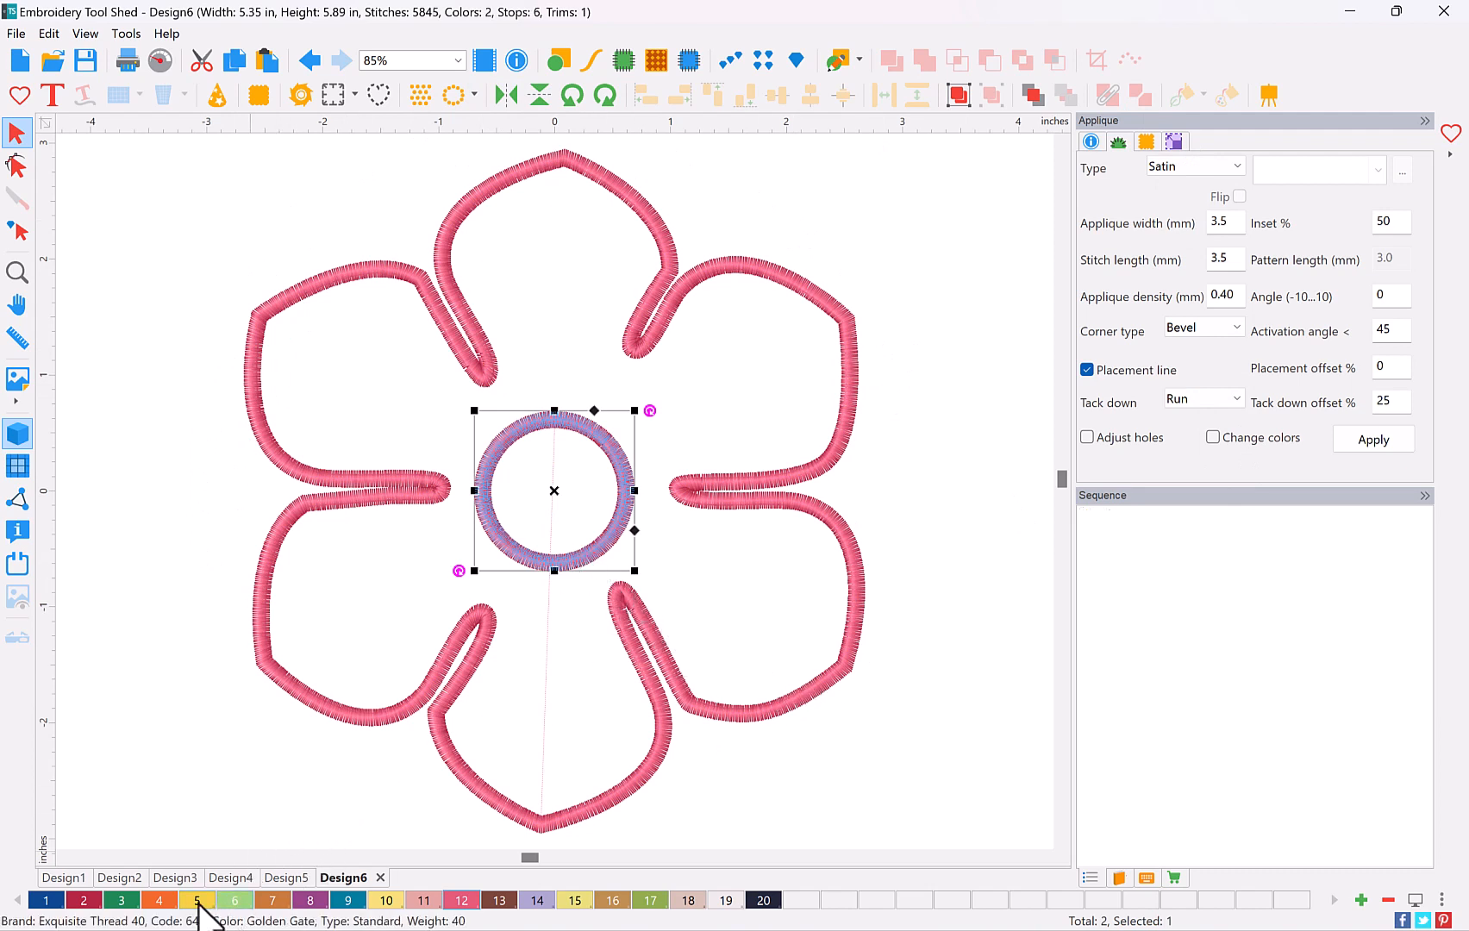
click(74, 695)
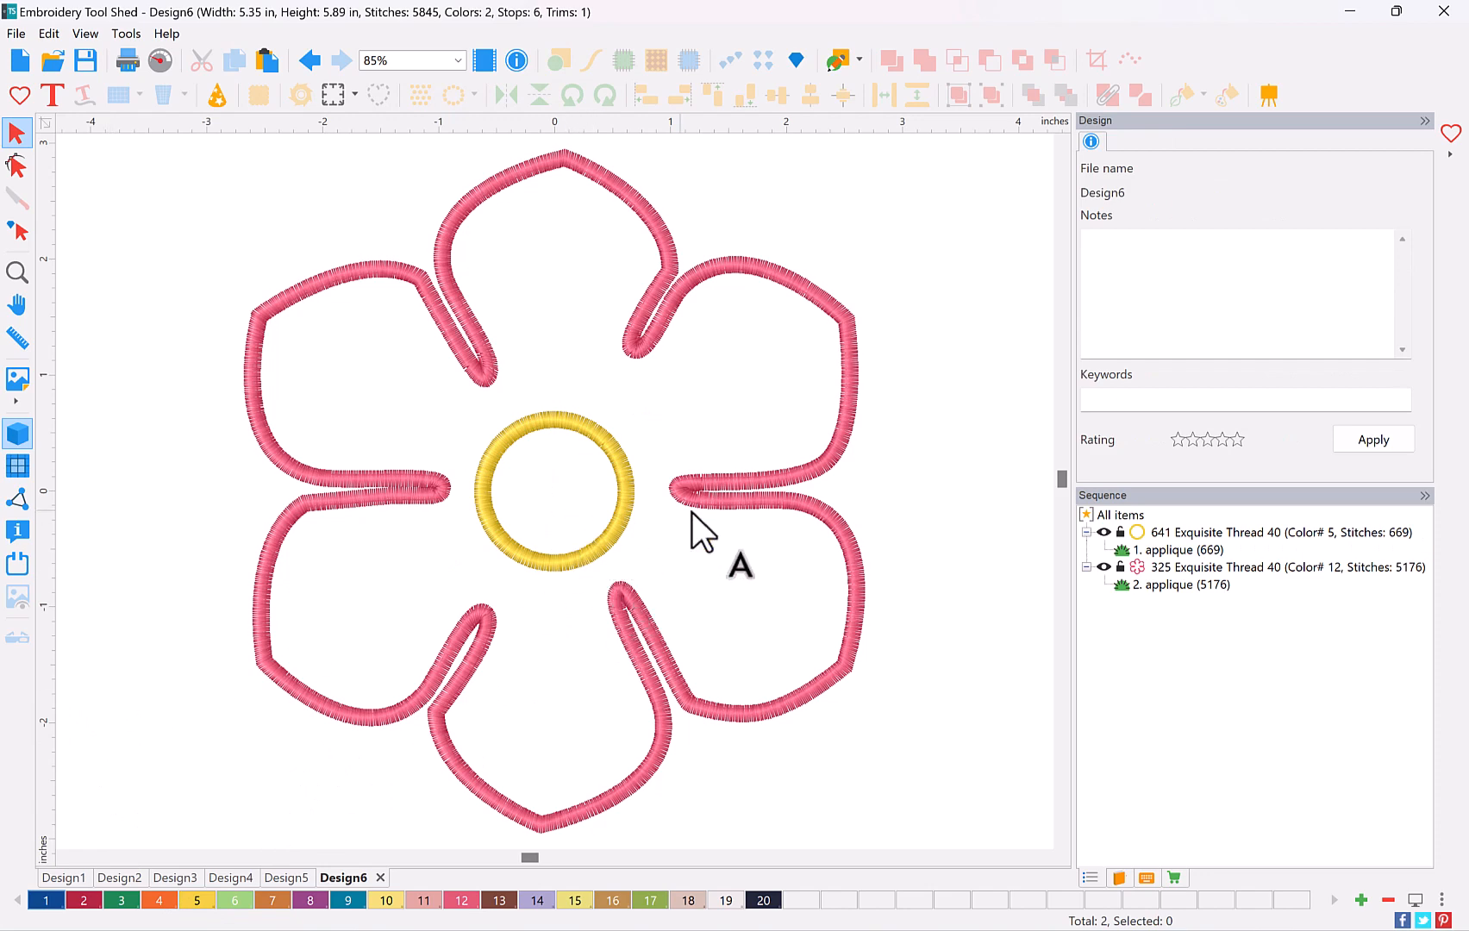
click(1179, 551)
click(1194, 583)
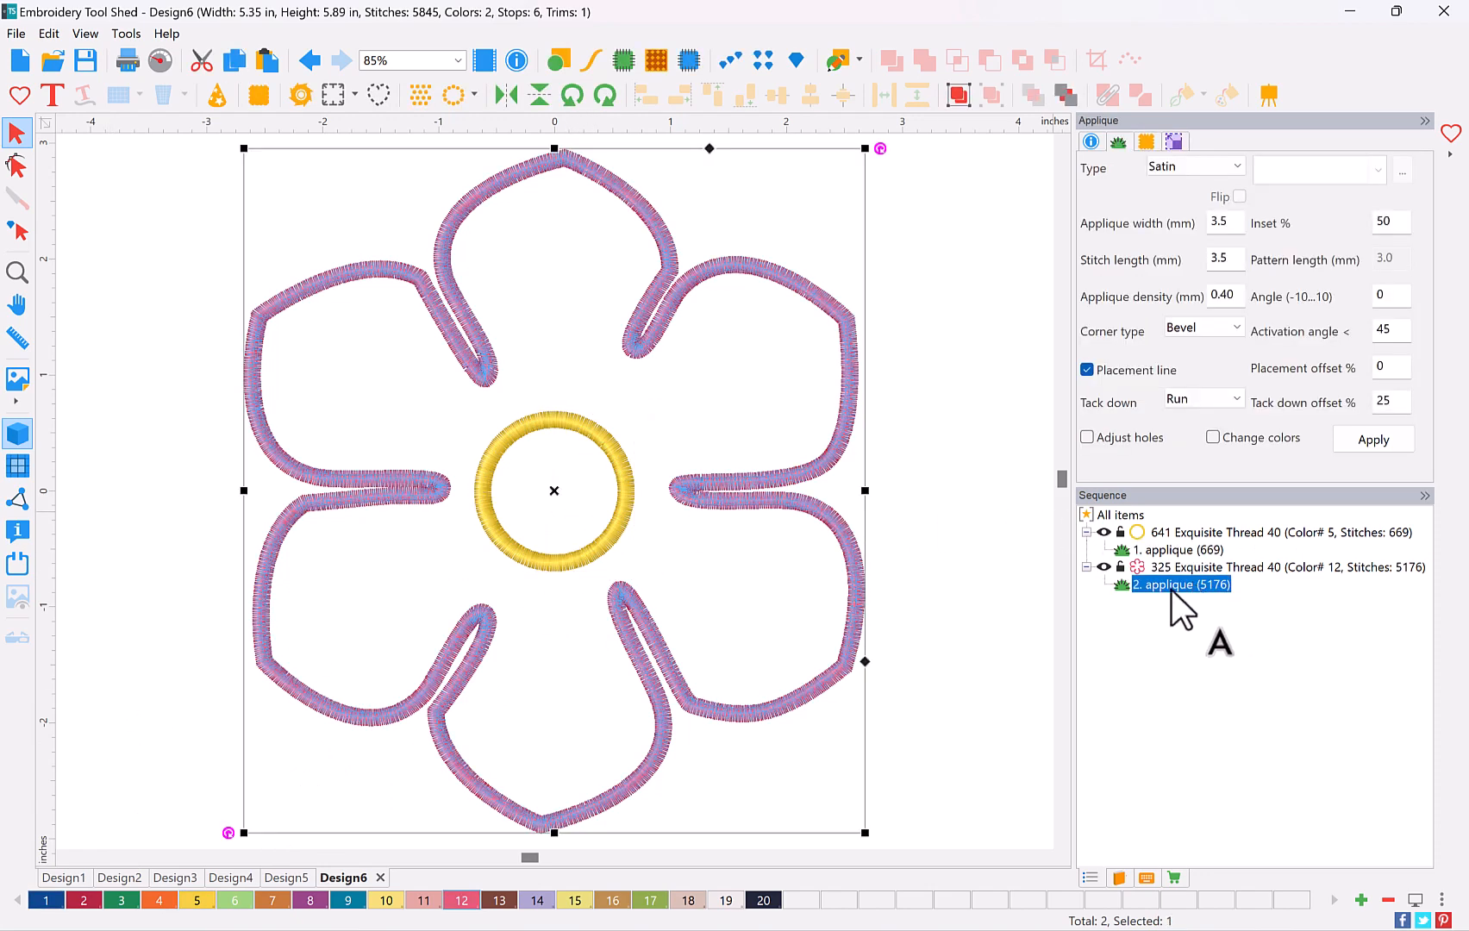
click(1213, 553)
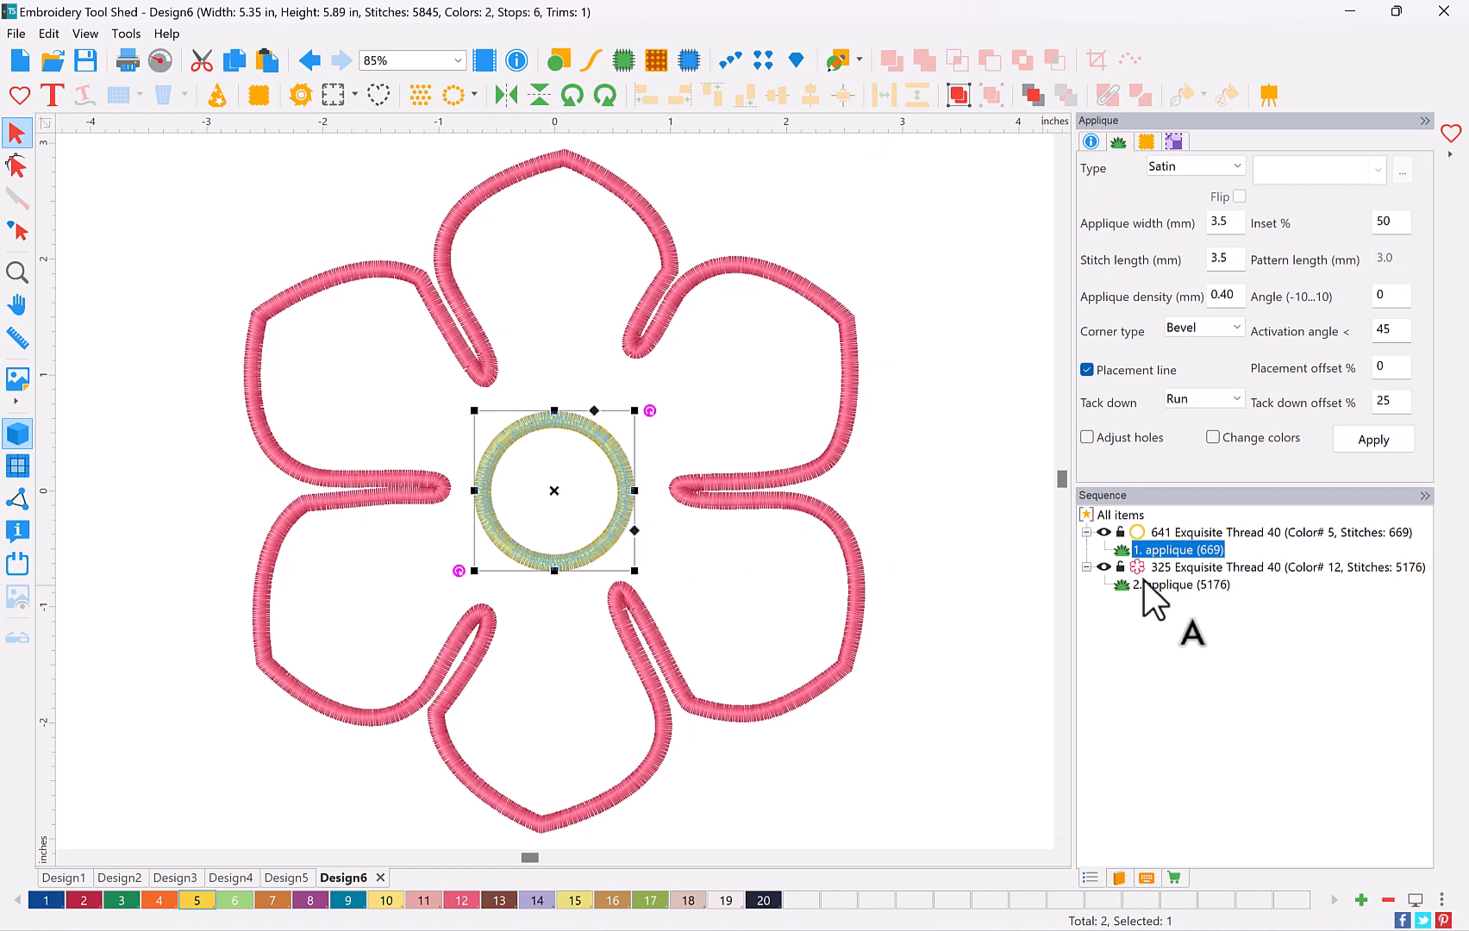
Preview the stitching order from the first stitch to the last with the center circle sewn before the petals
click(160, 65)
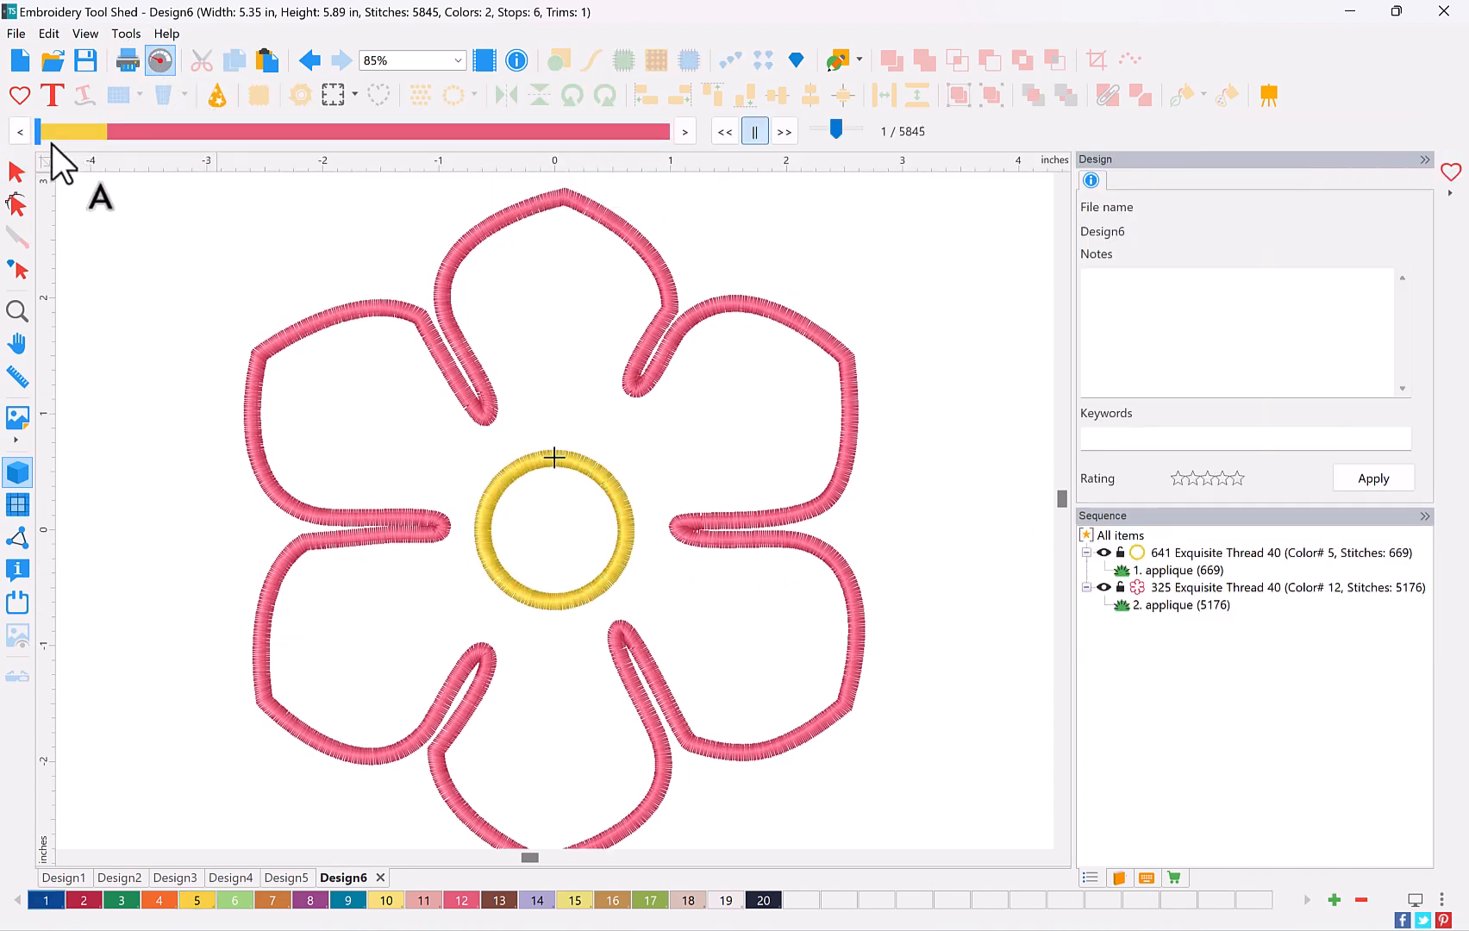
drag(39, 136, 754, 288)
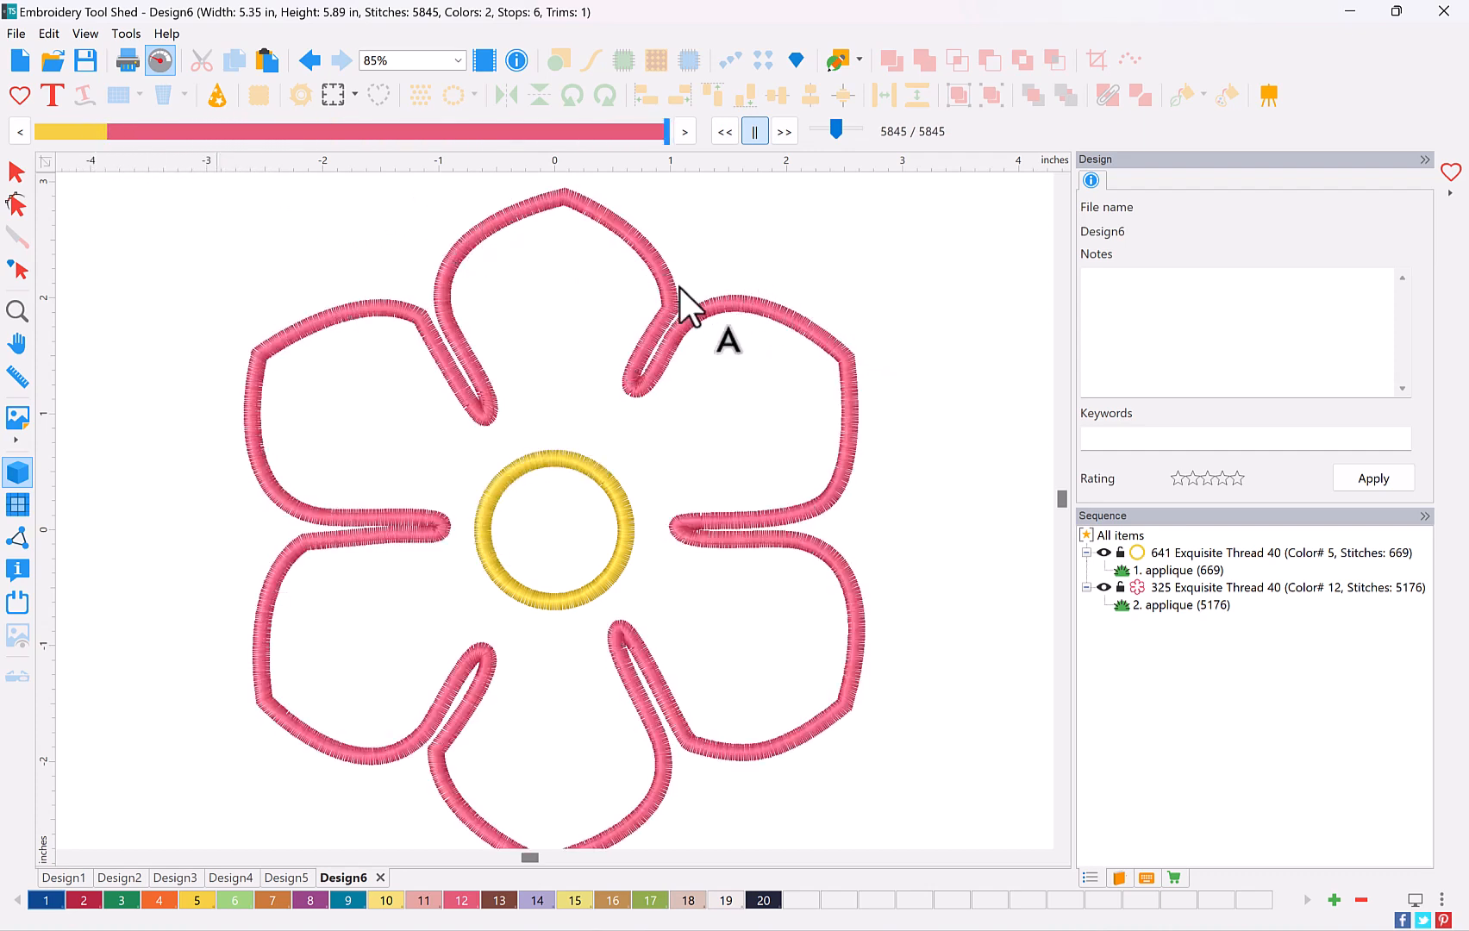
click(20, 174)
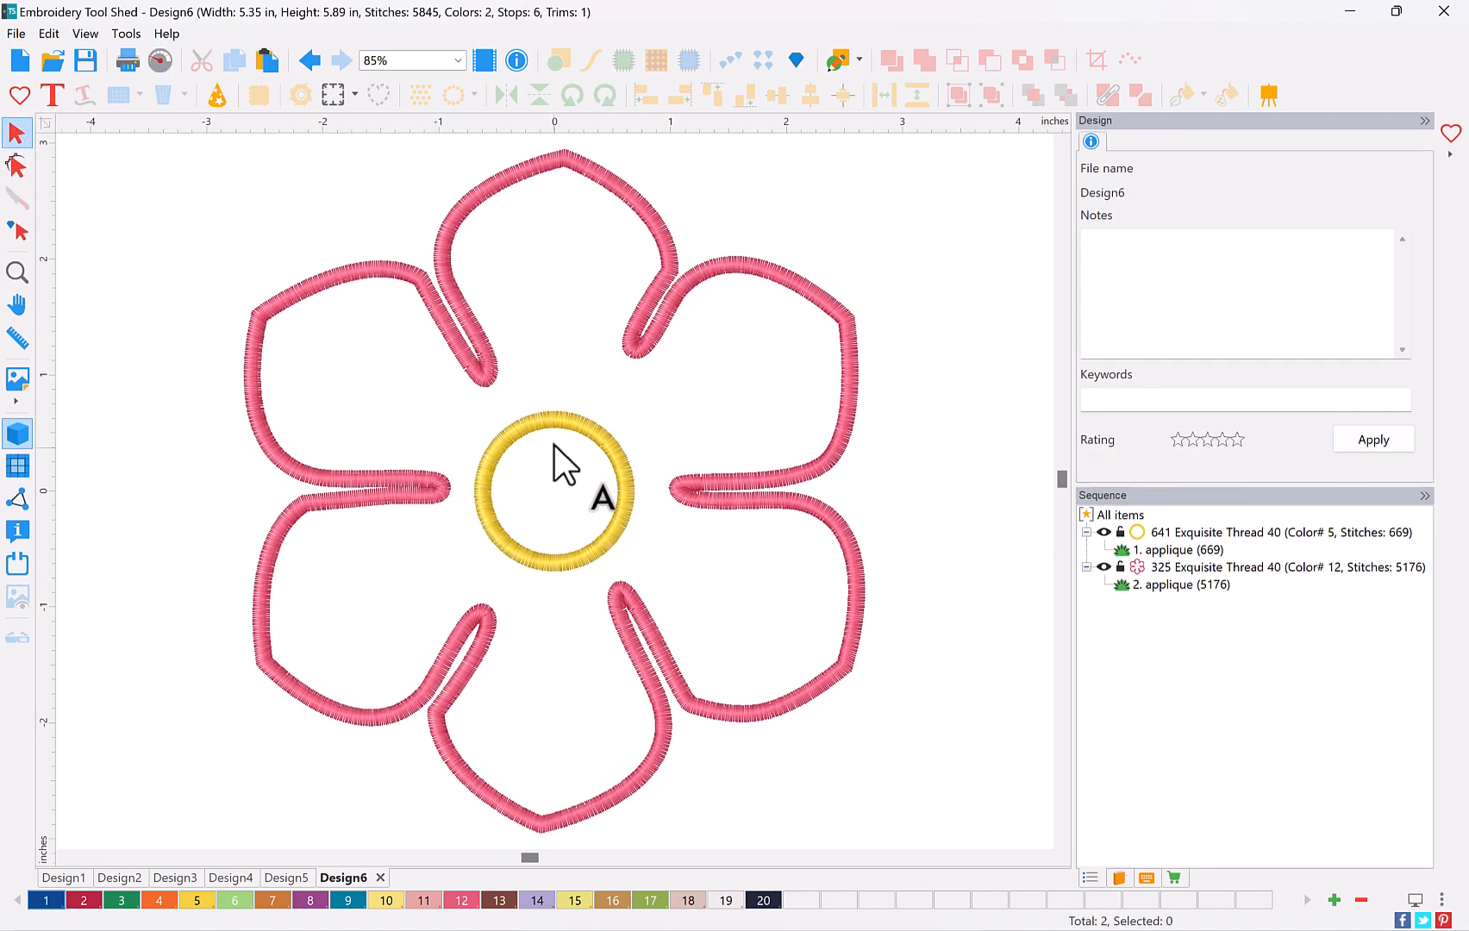
Reorder the sequence so the yellow center circle comes after the pink petal applique
click(1170, 567)
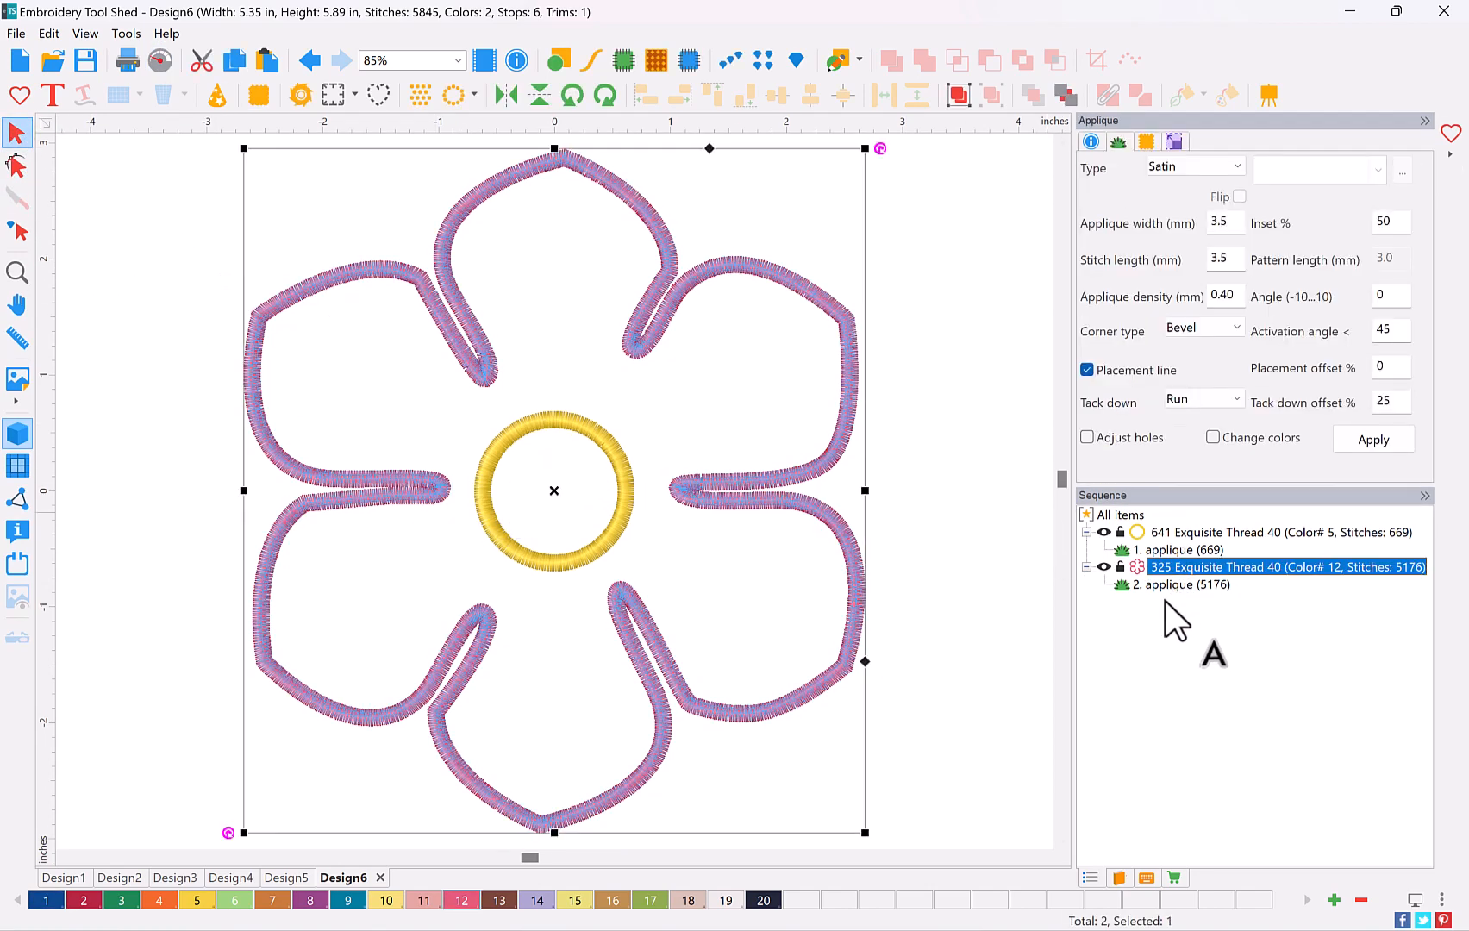
click(1167, 552)
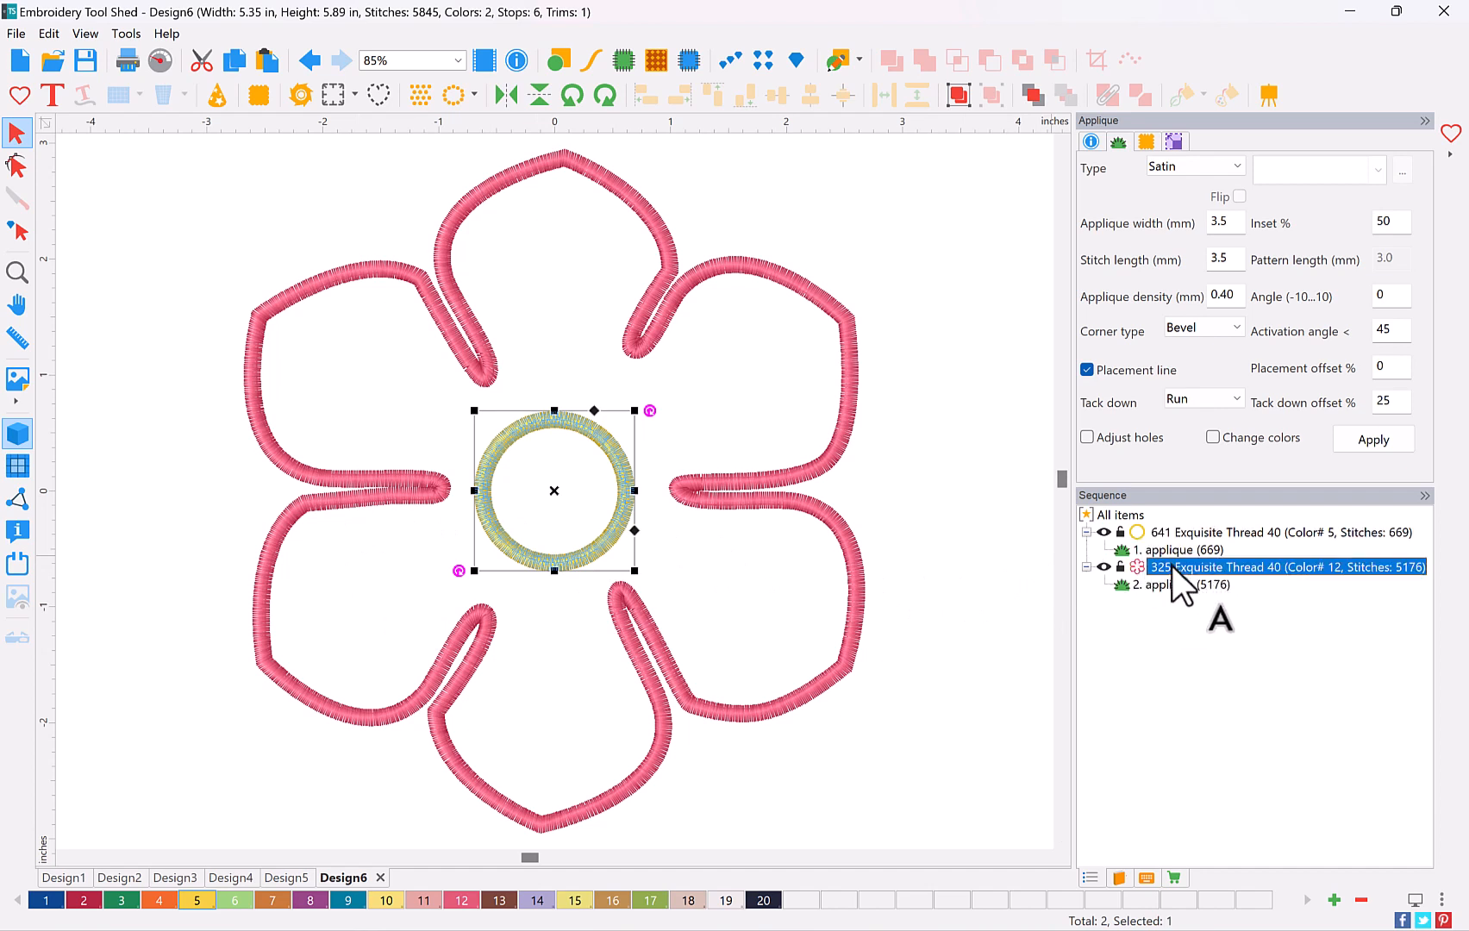
drag(1173, 566, 1173, 569)
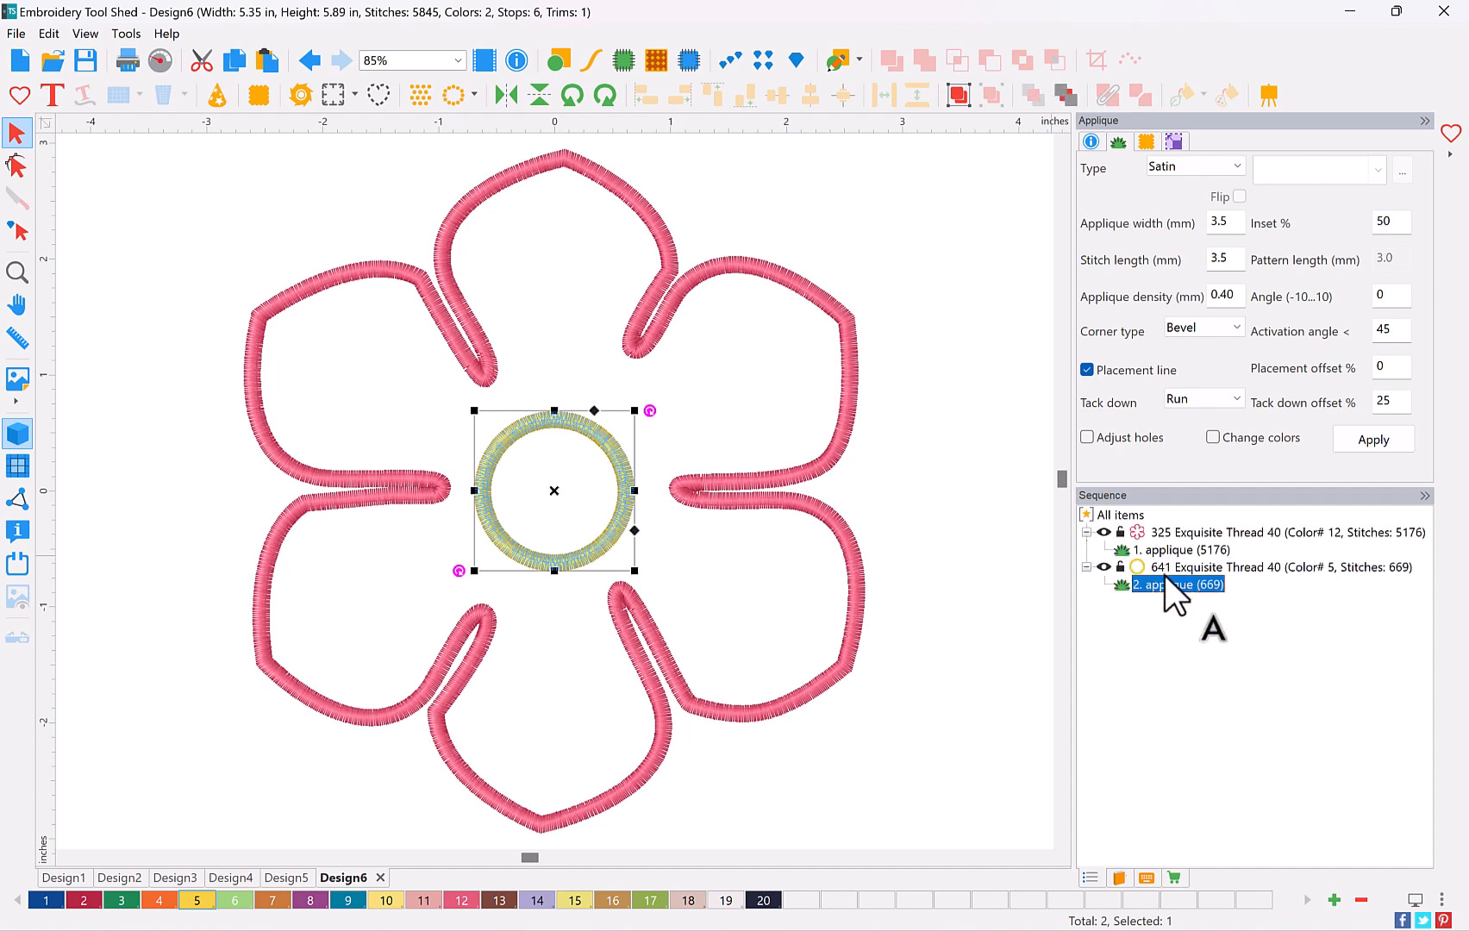
mouse_move(1147, 564)
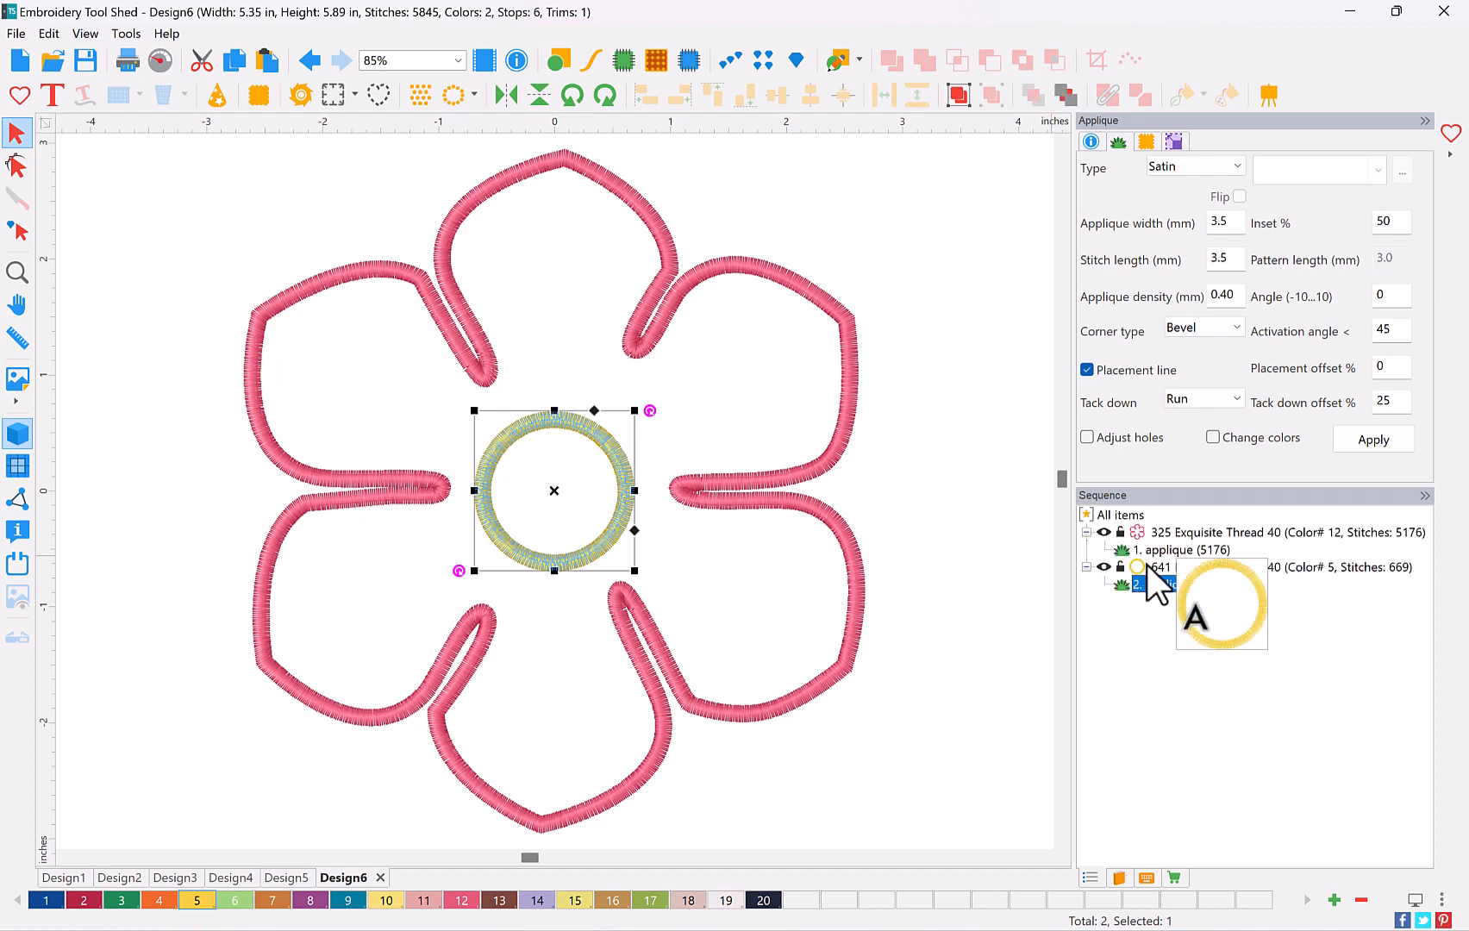
Preview the stitching of the reordered design through to its last stitch and leave the simulator
click(160, 58)
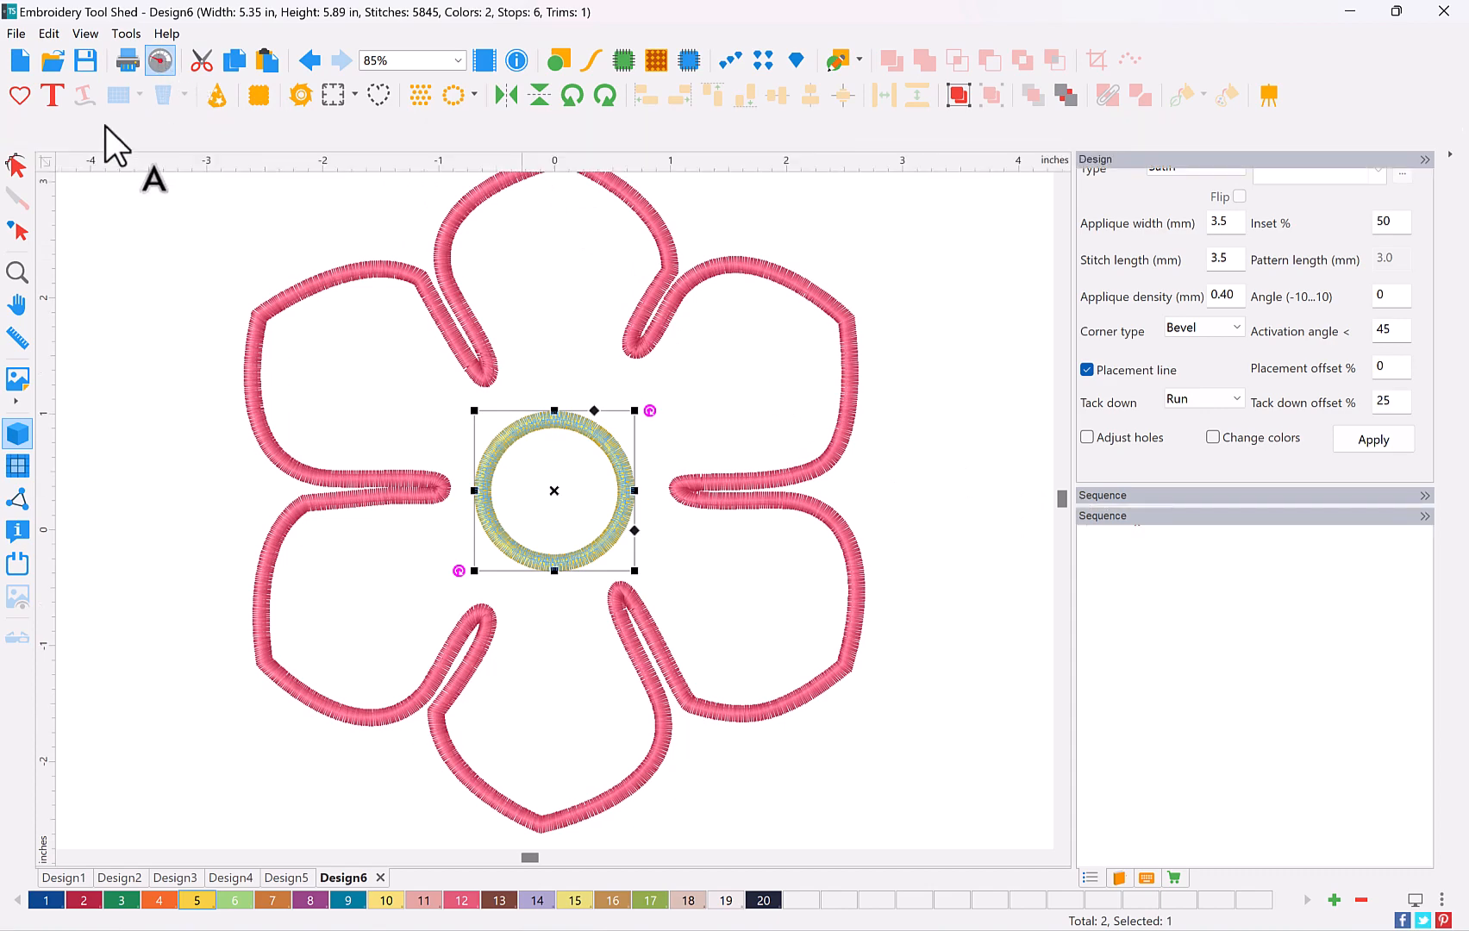
drag(42, 133, 687, 219)
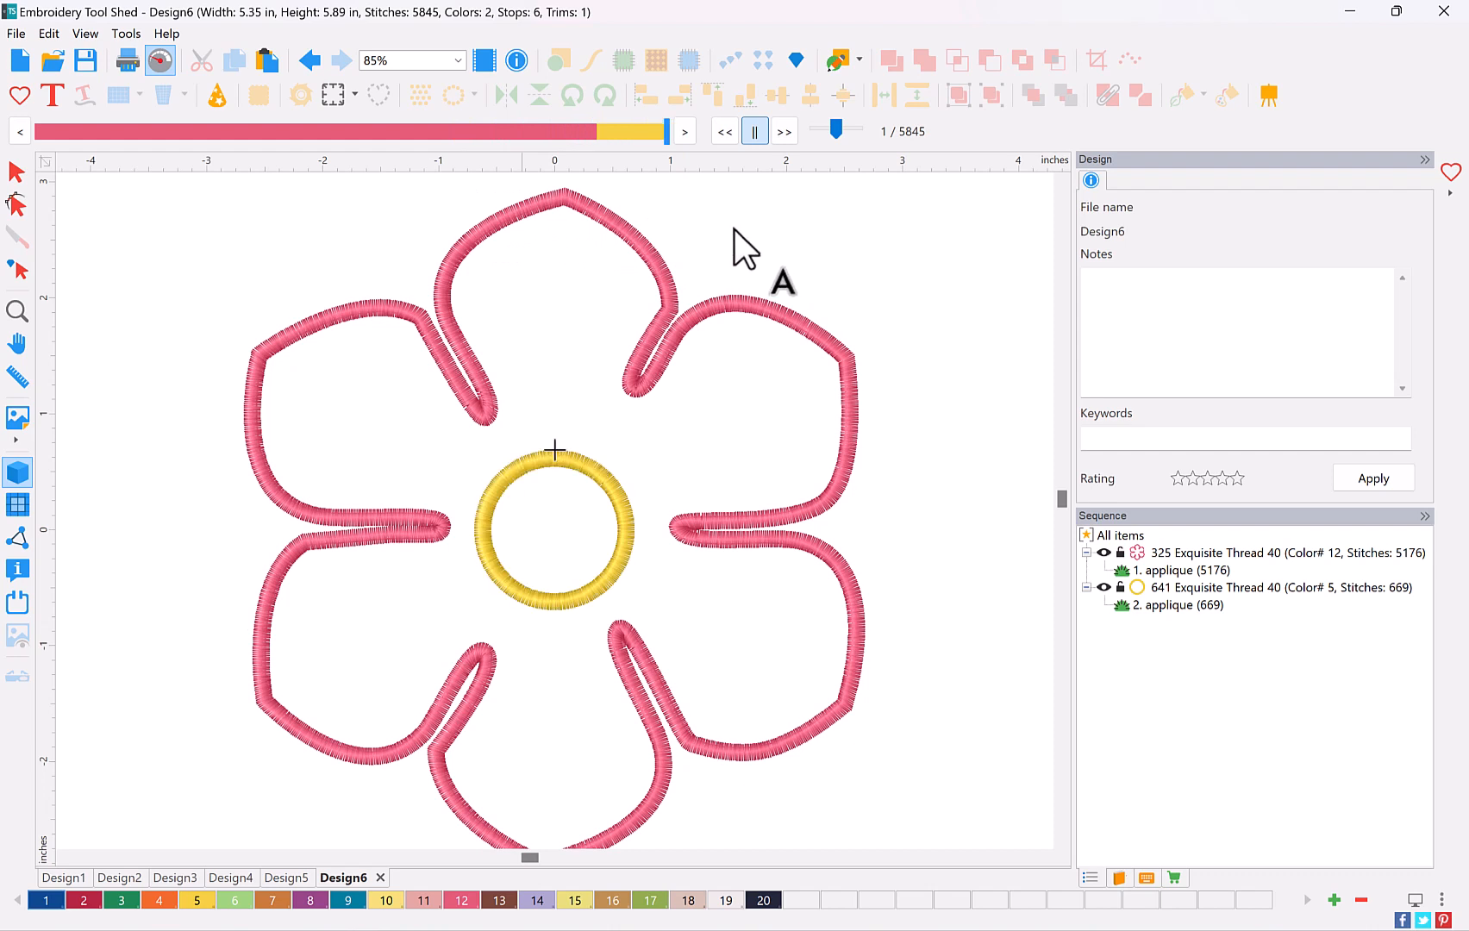
click(29, 171)
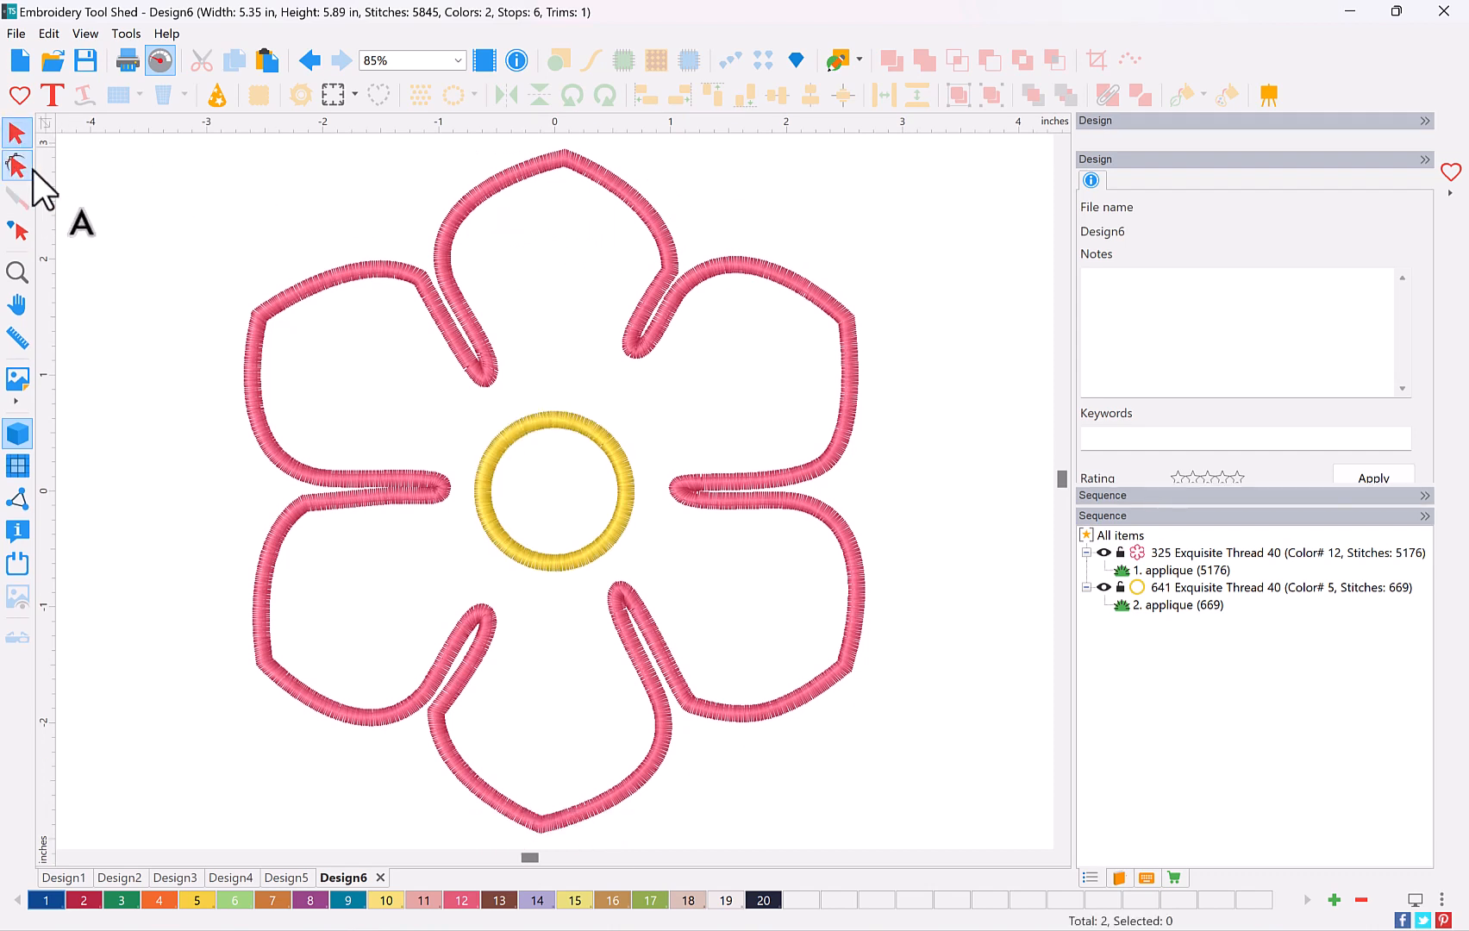
Undo the sequence reorder, then place the yellow center circle after the petals again using the stacking-order command
click(316, 62)
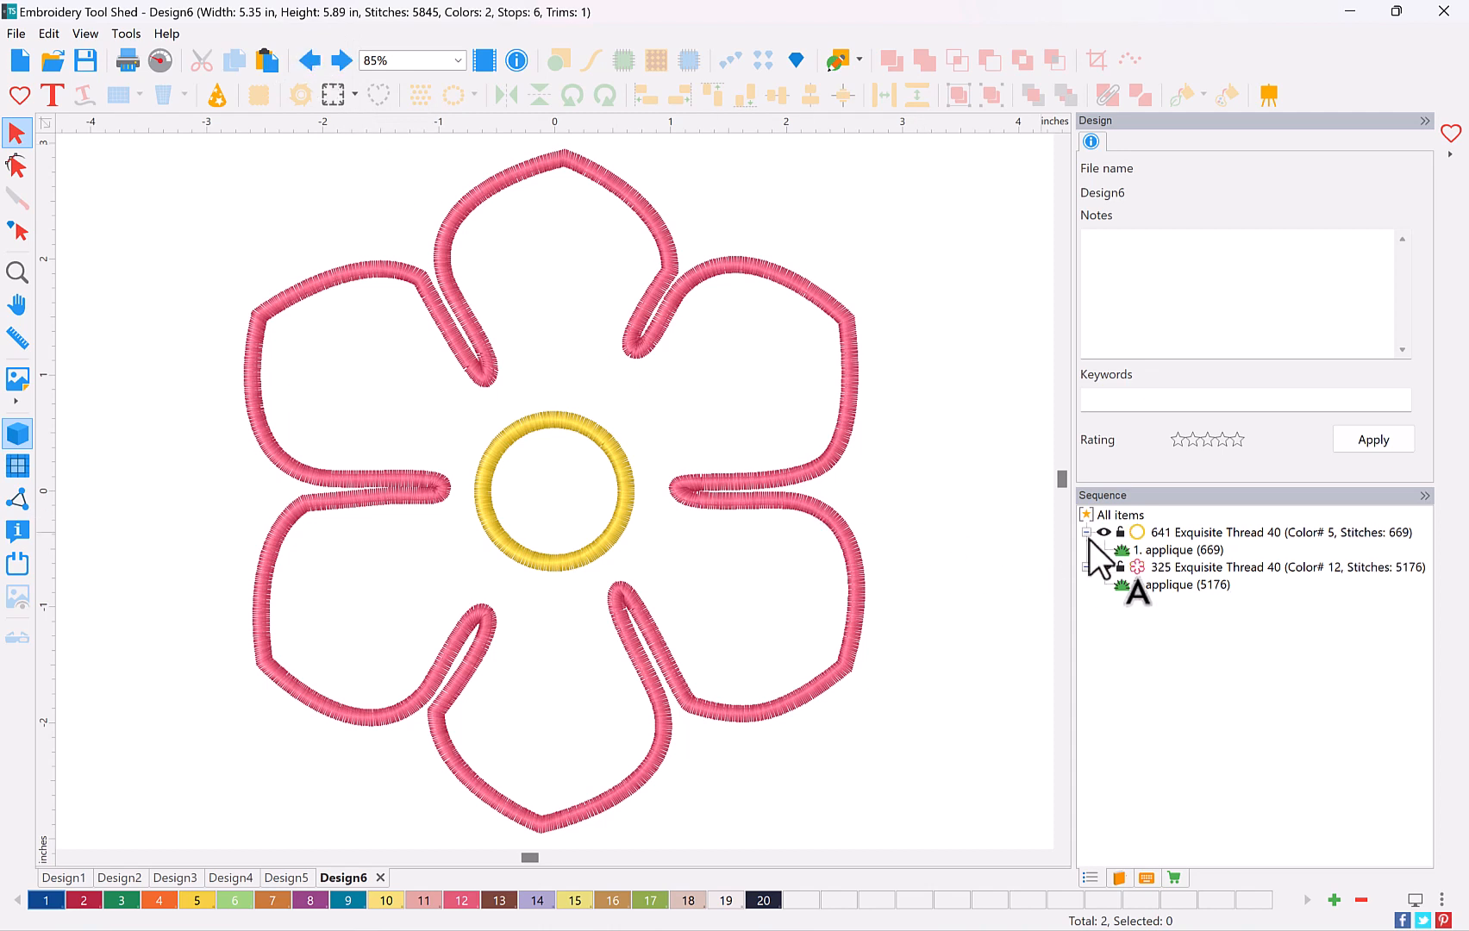
click(1173, 534)
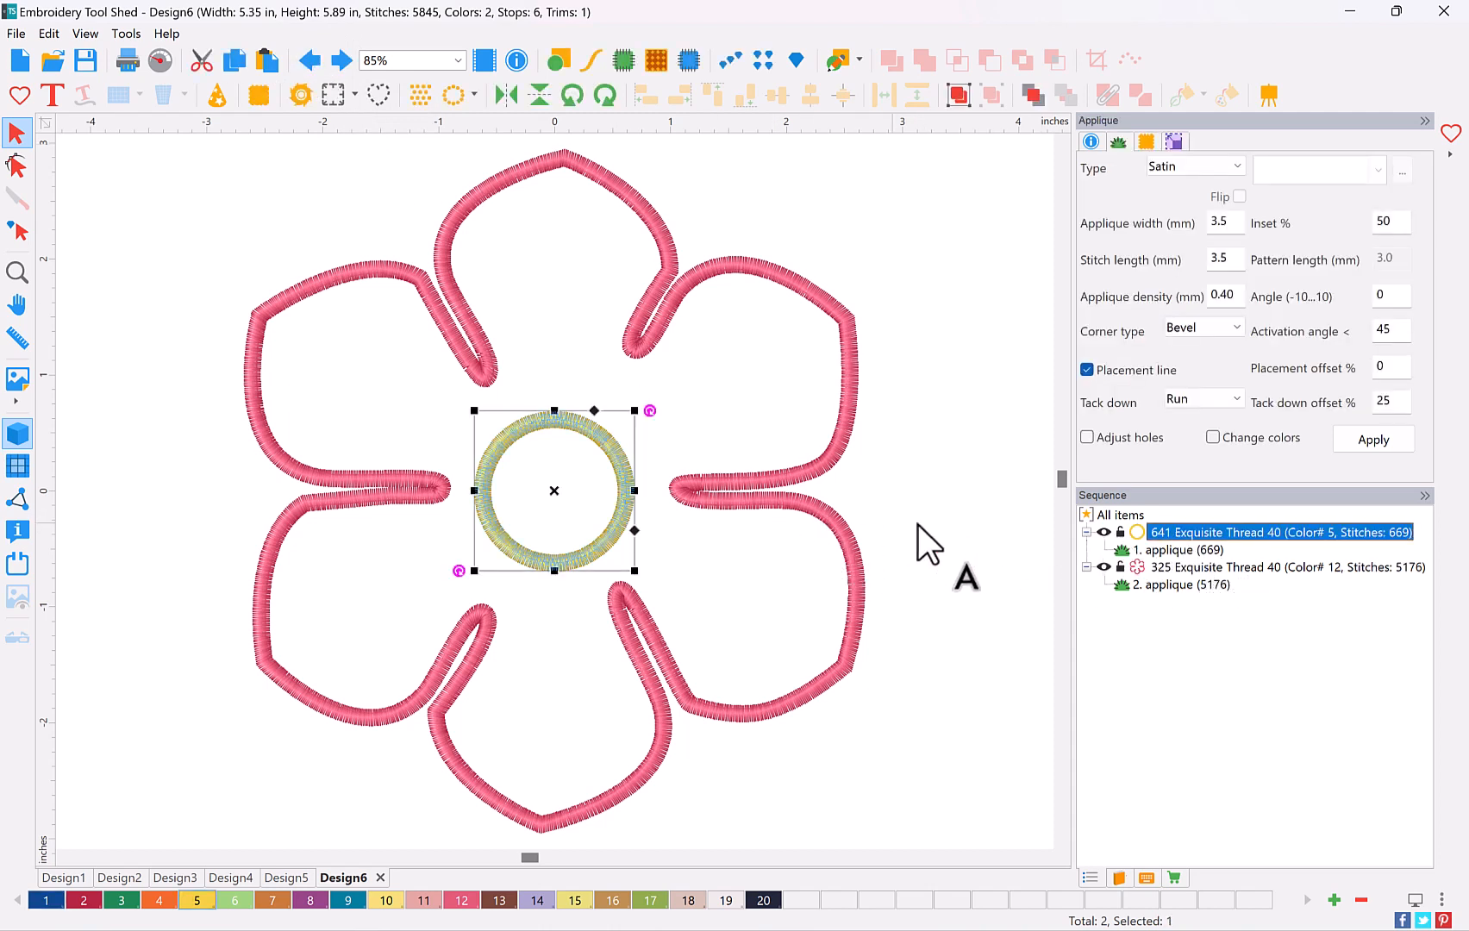
click(1036, 102)
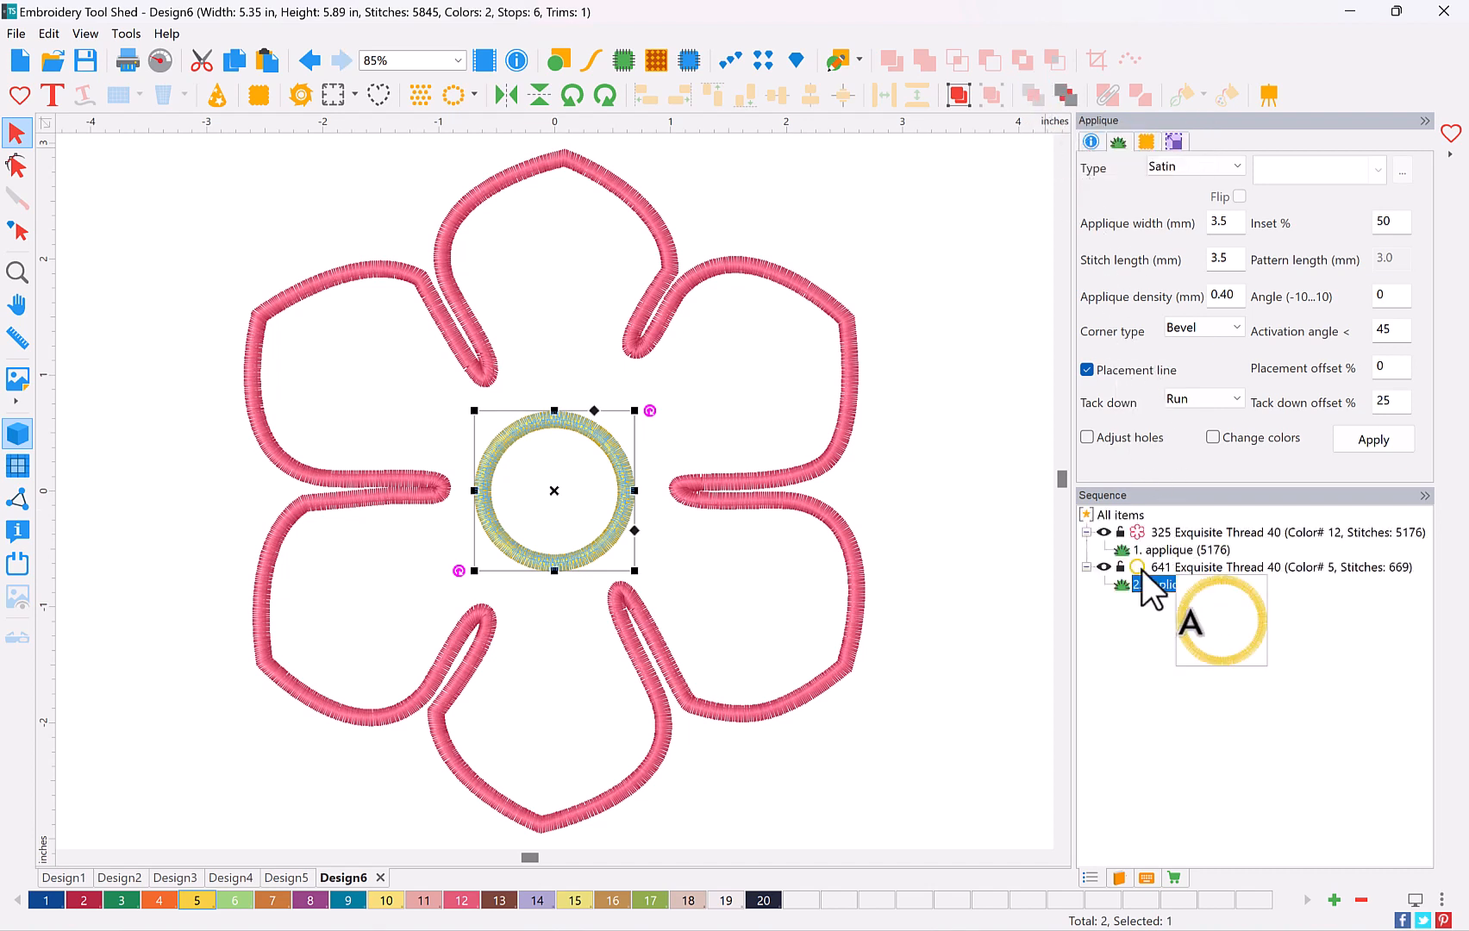
click(1145, 567)
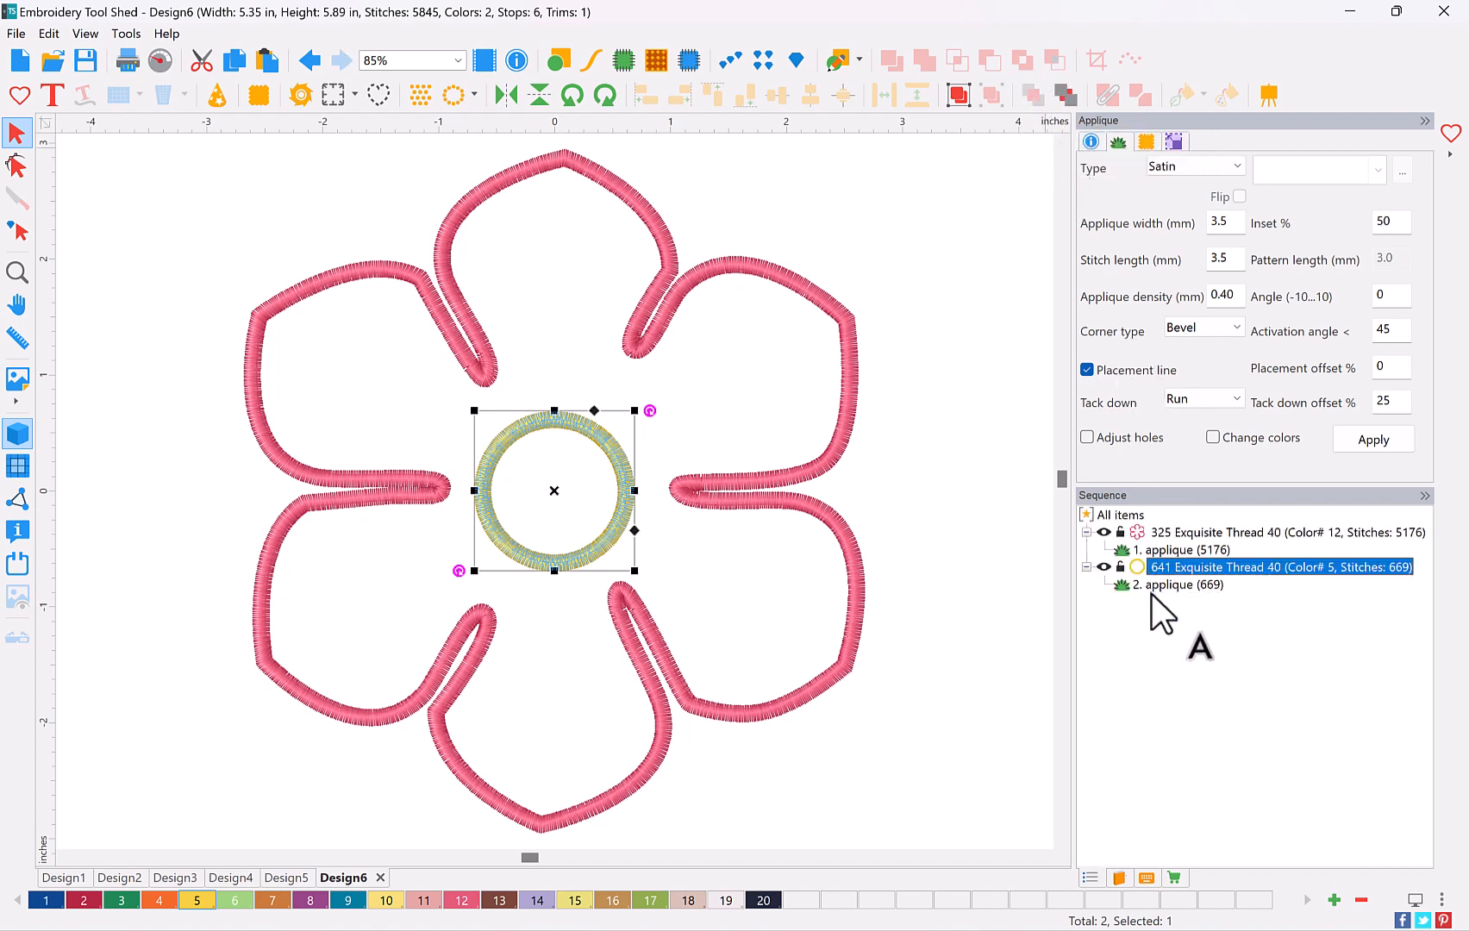
click(1166, 532)
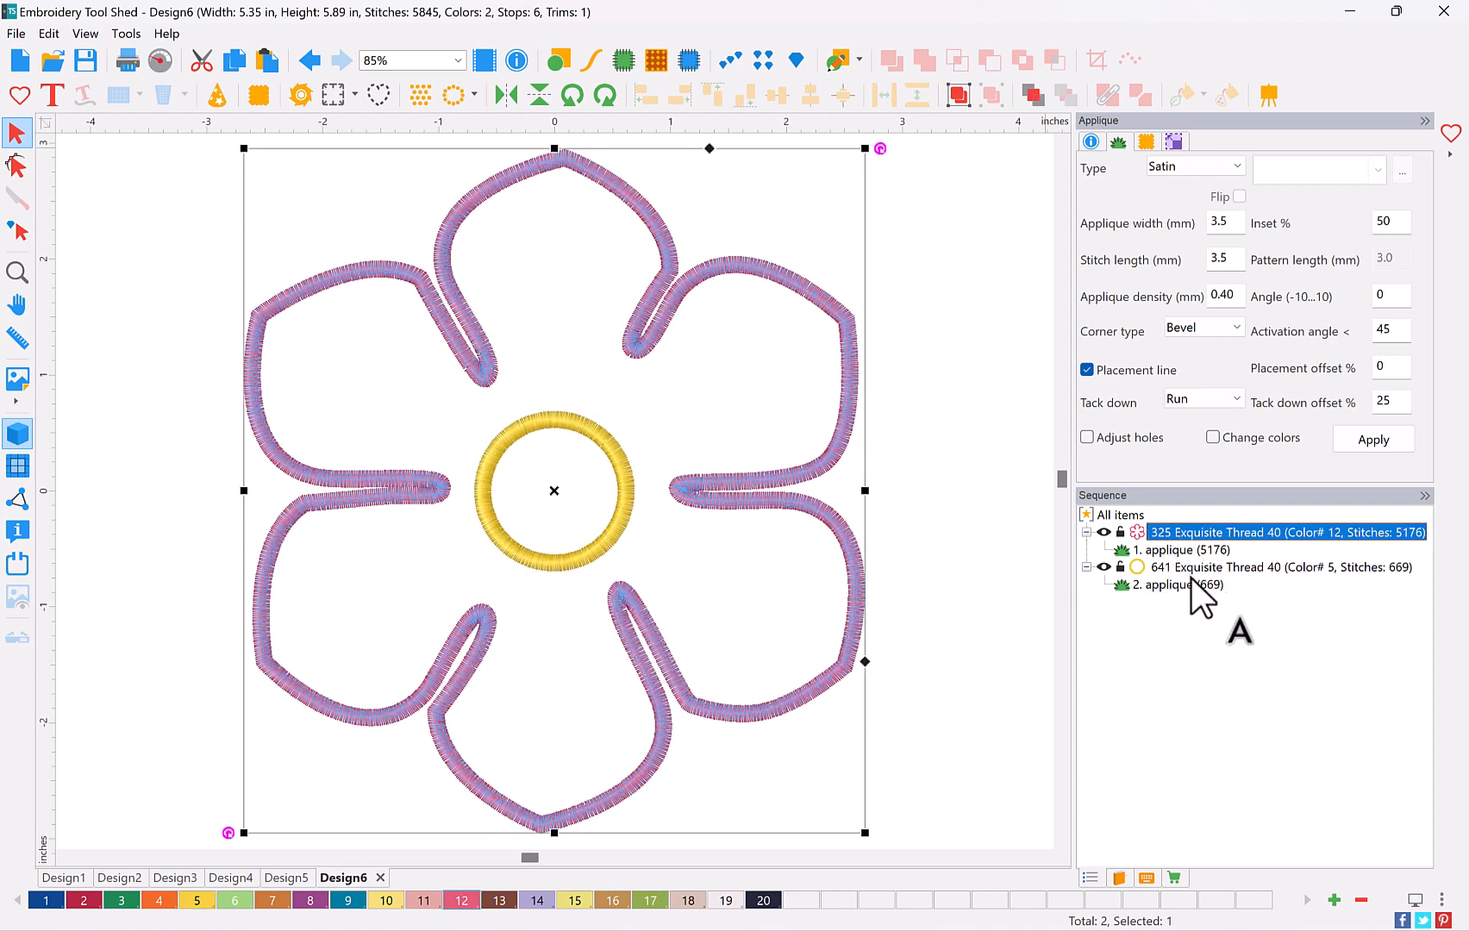
click(927, 571)
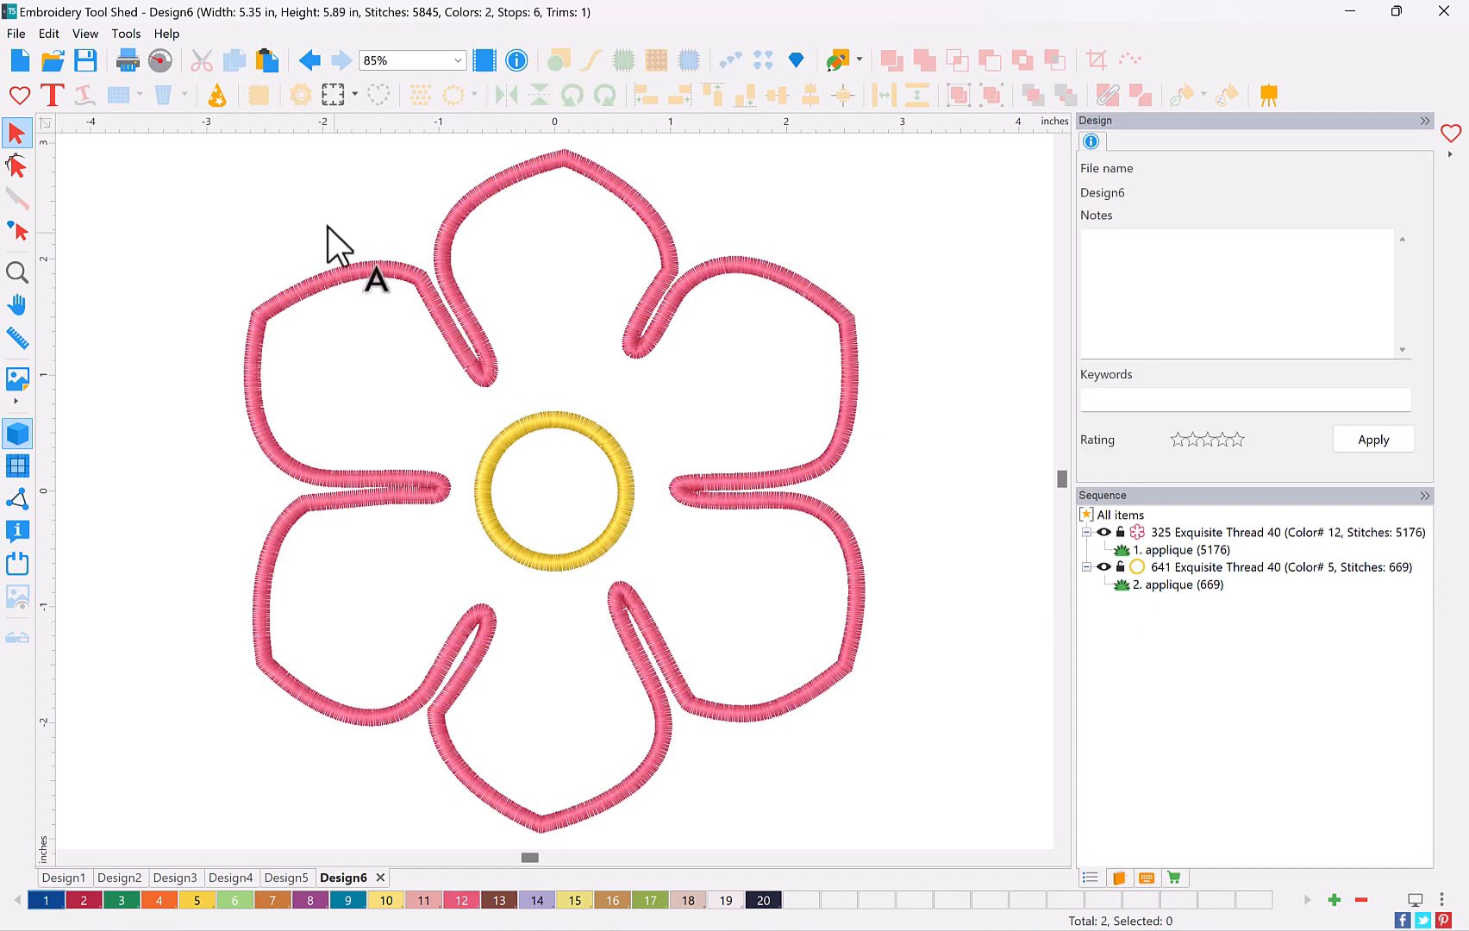
Undo the reordering, recoloring, break-apart and applique conversion back to the filled flower artwork
click(306, 61)
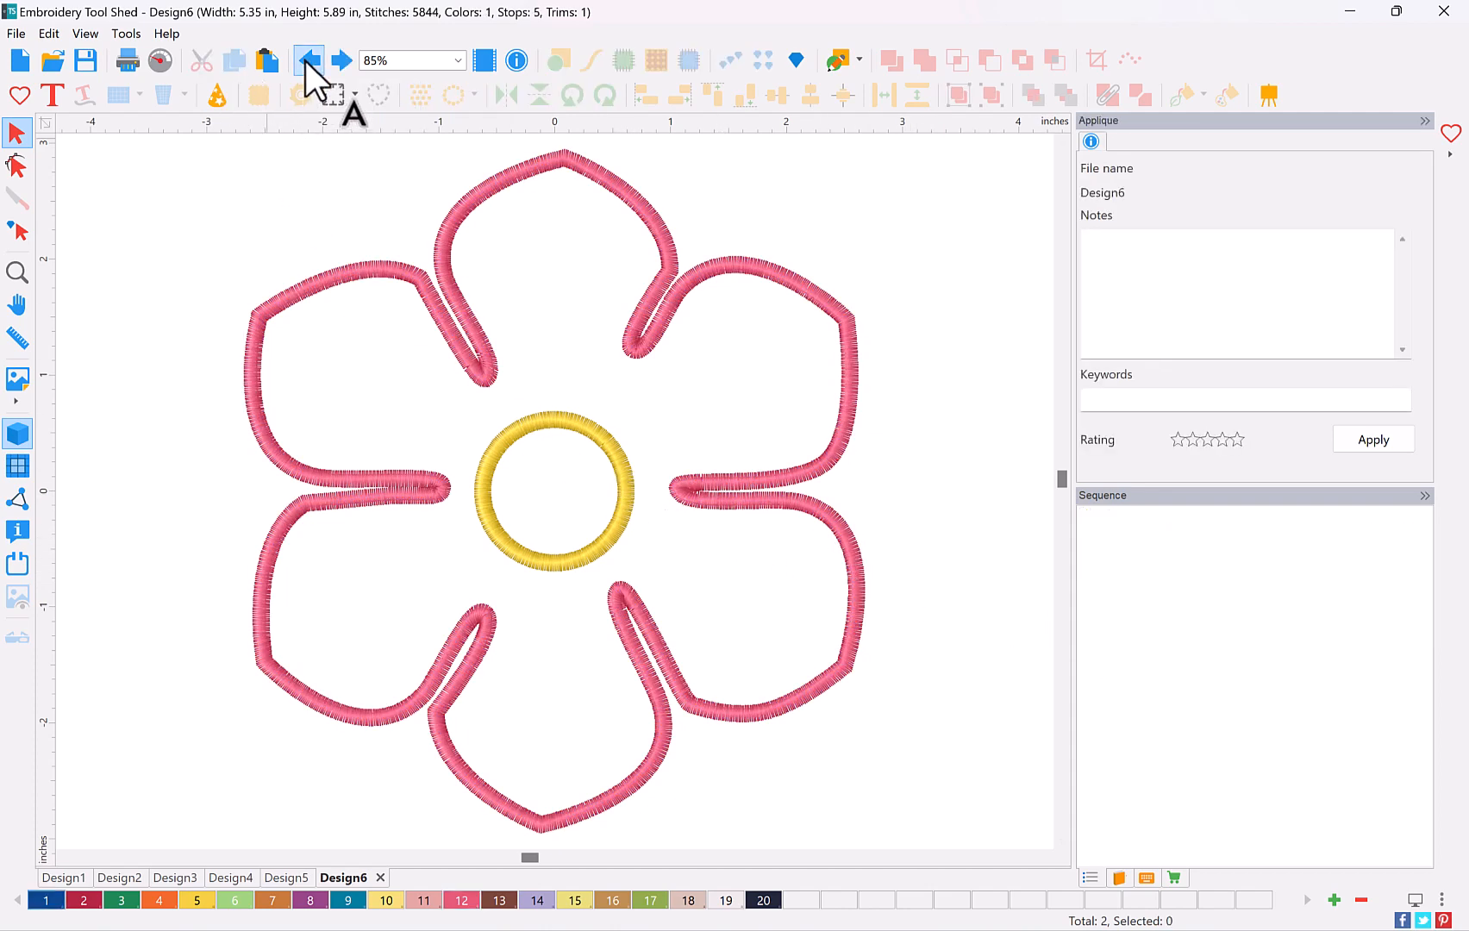
click(306, 61)
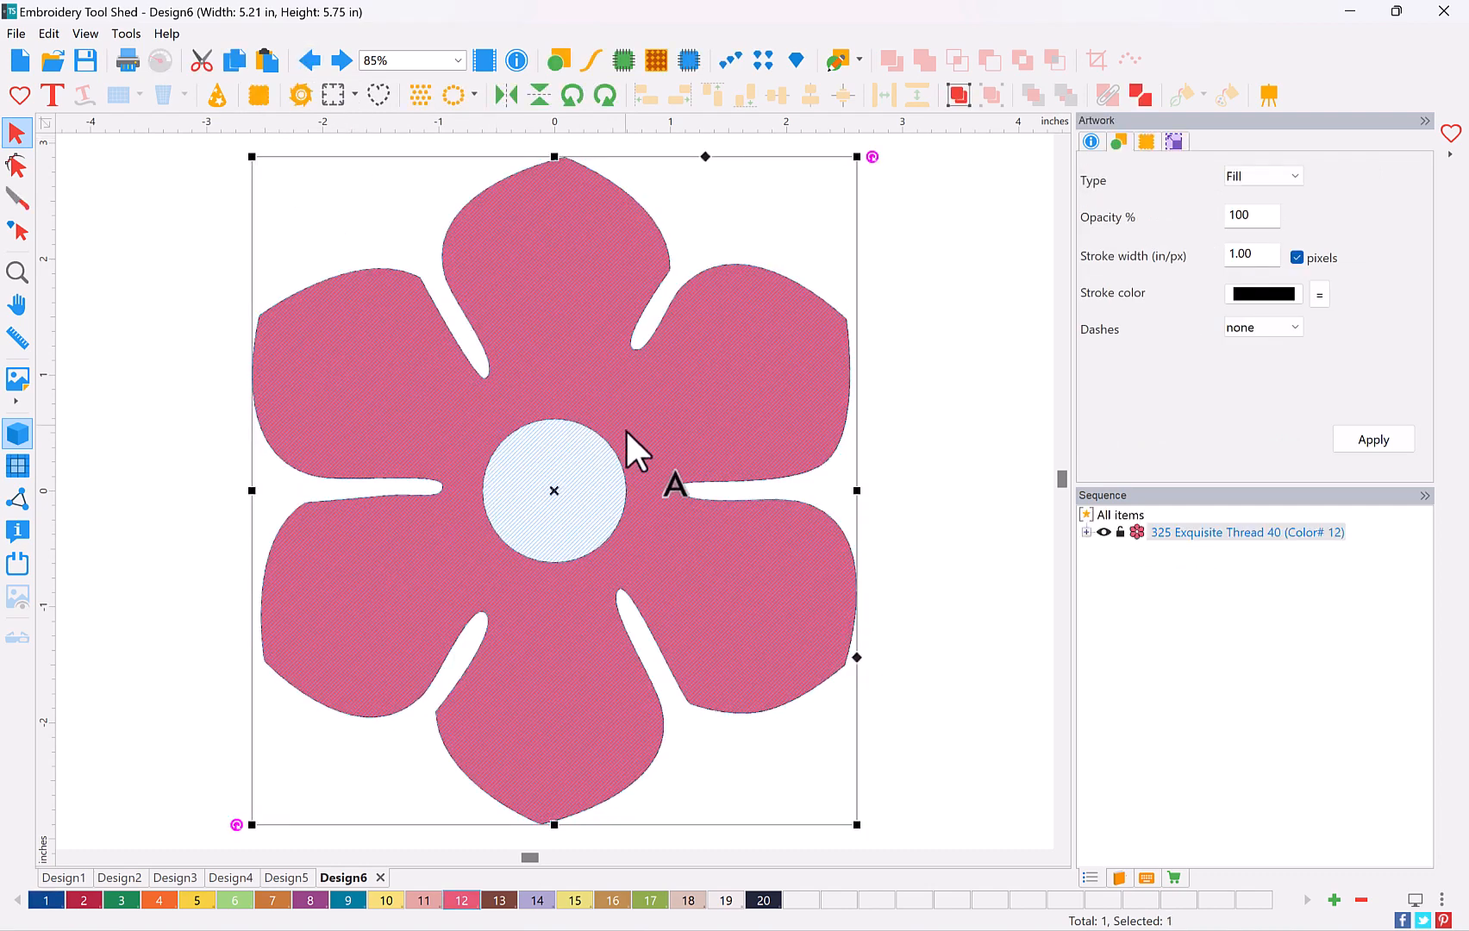
Convert the filled flower to a bling stroke, break it apart, and select the center ring of beads
click(731, 60)
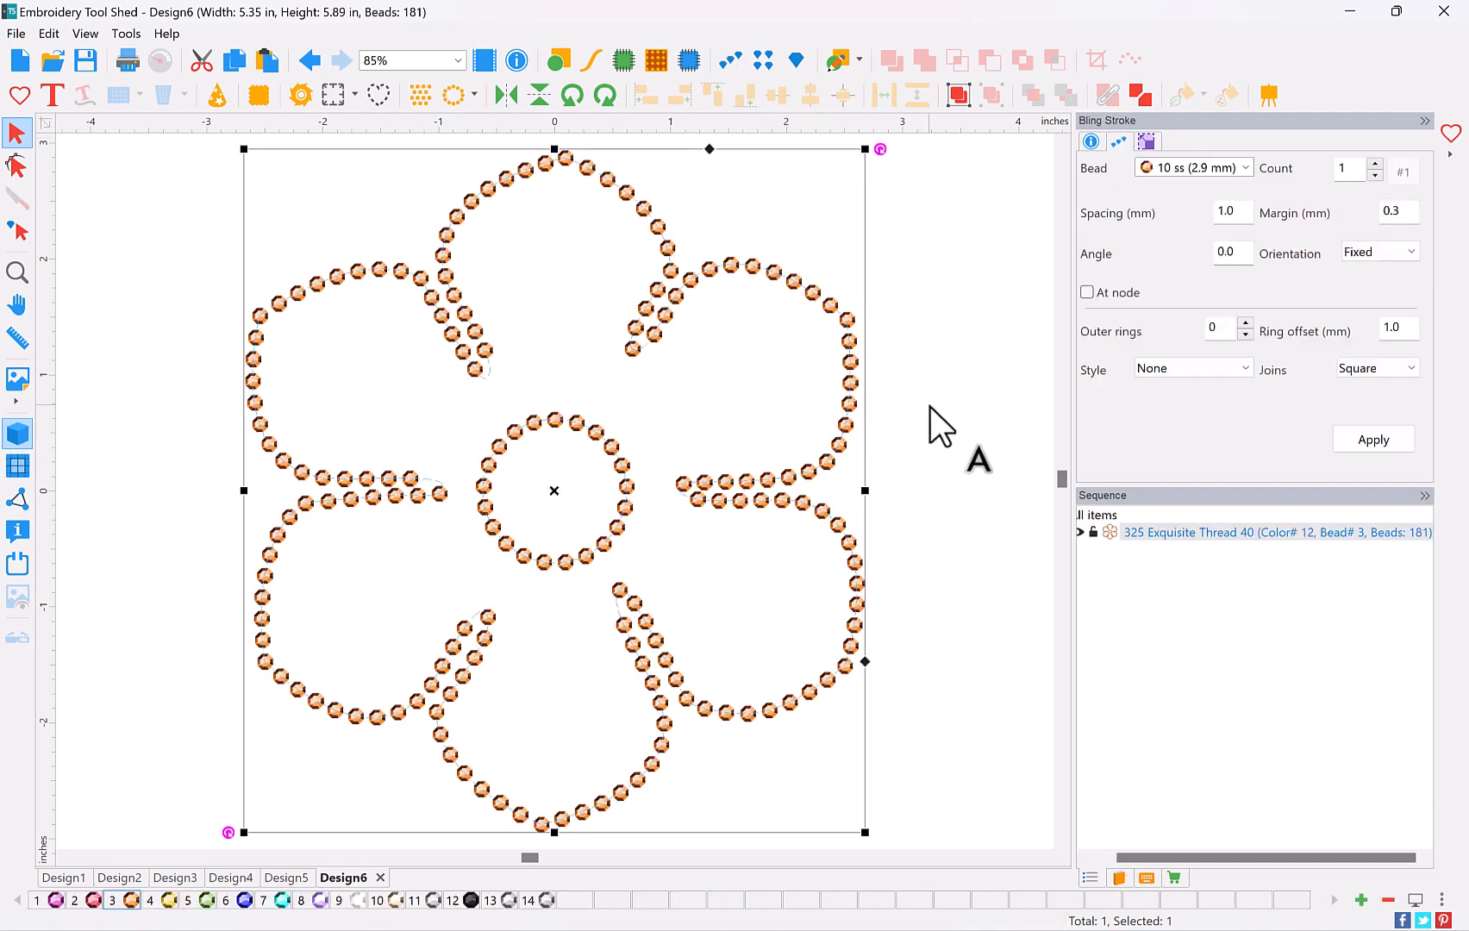
click(1142, 93)
click(1200, 553)
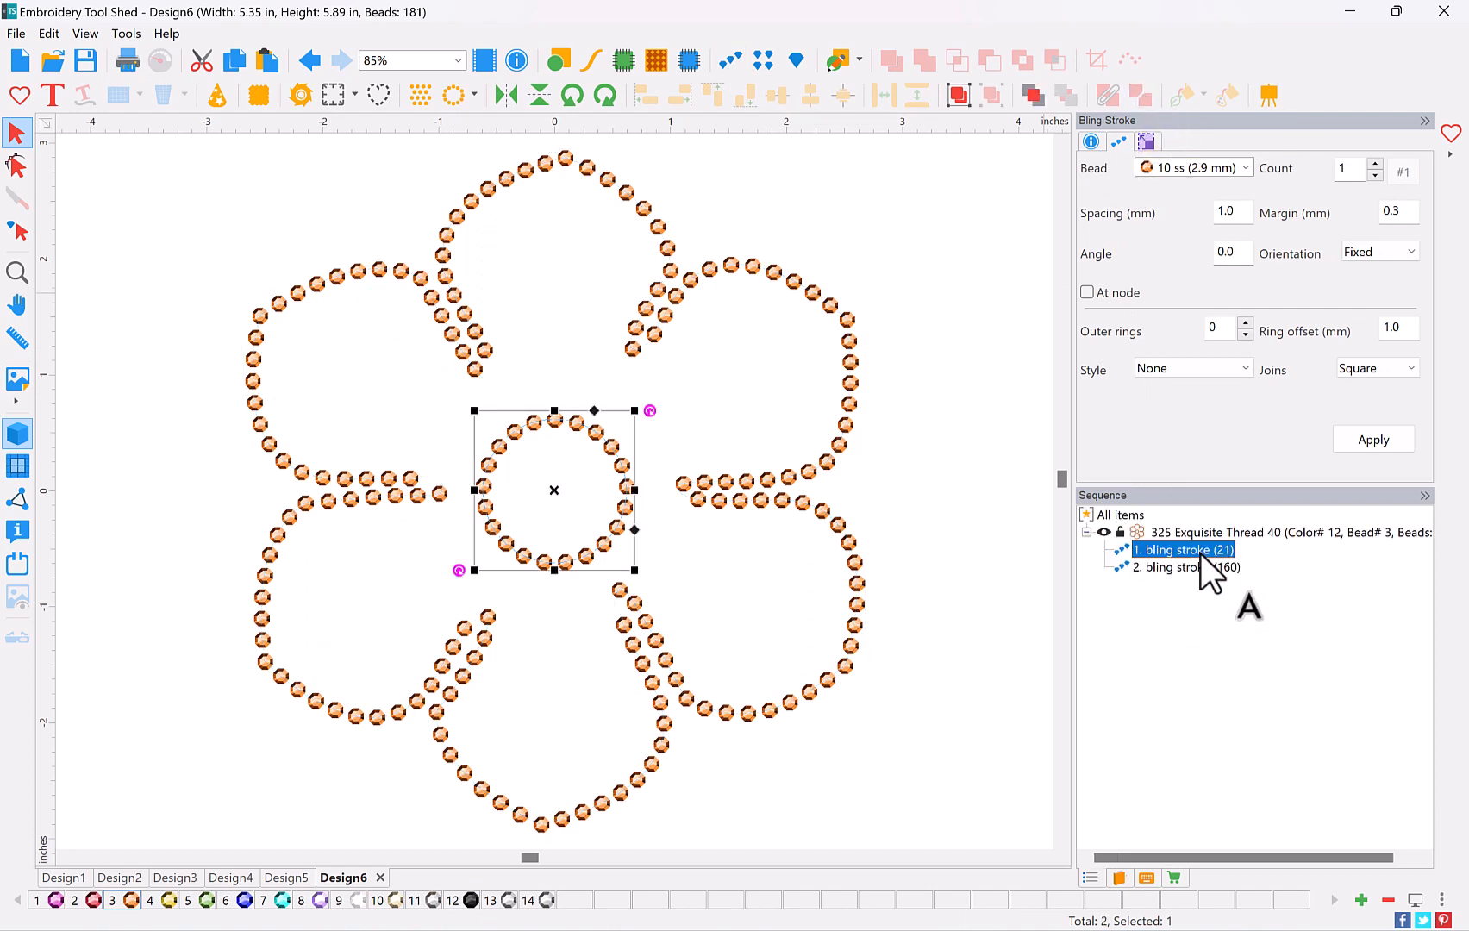
Check that the petal outline selects separately, and recolor the center ring to bead color 1, Amethyst, after trying bead color 4
click(1202, 569)
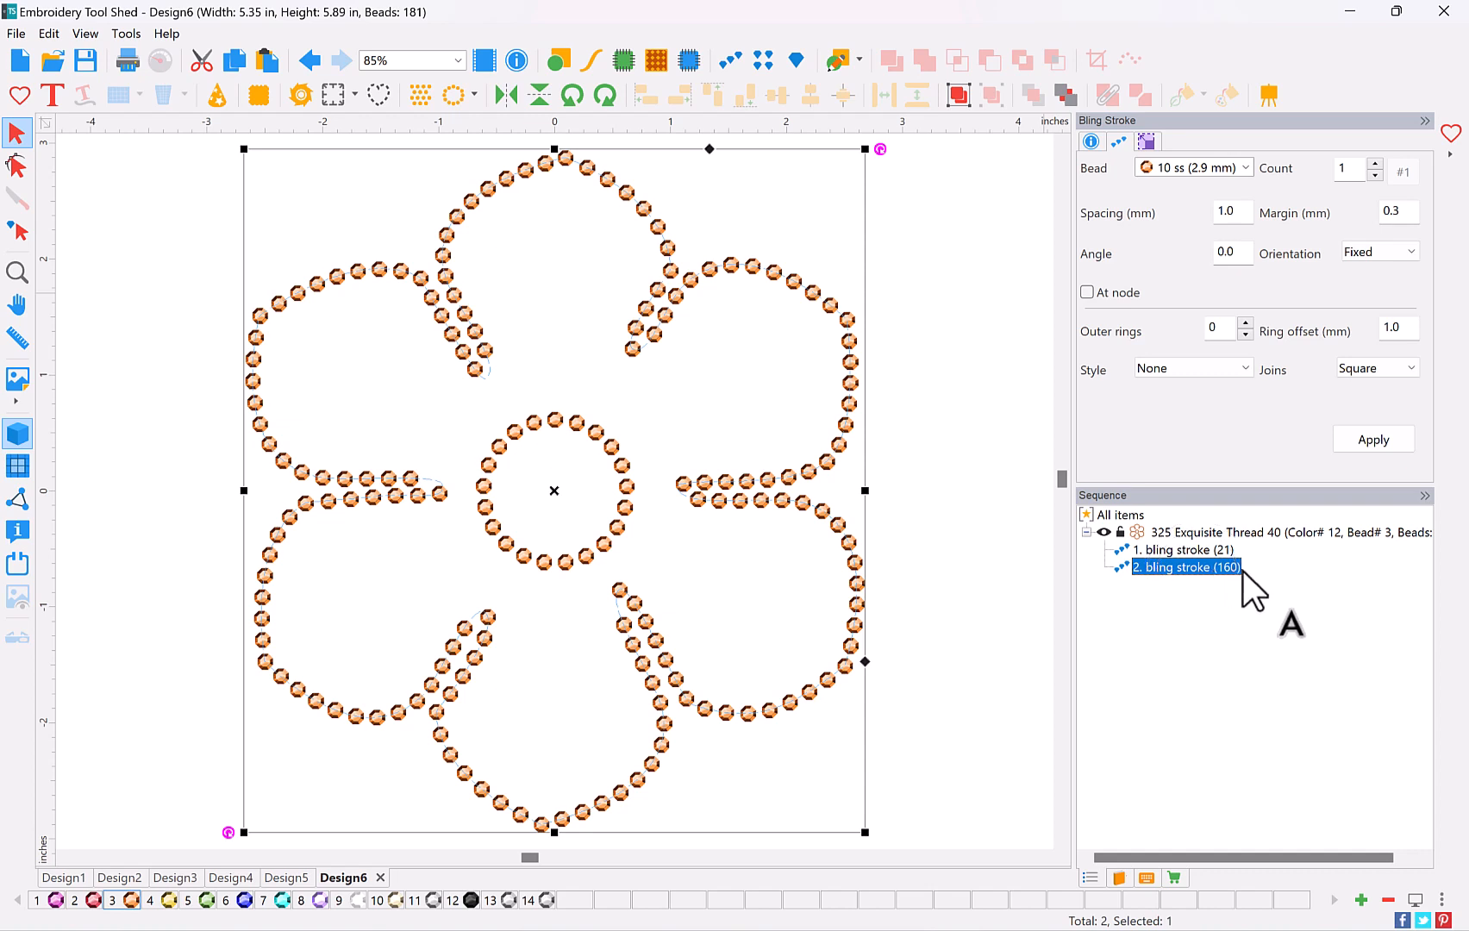
click(574, 561)
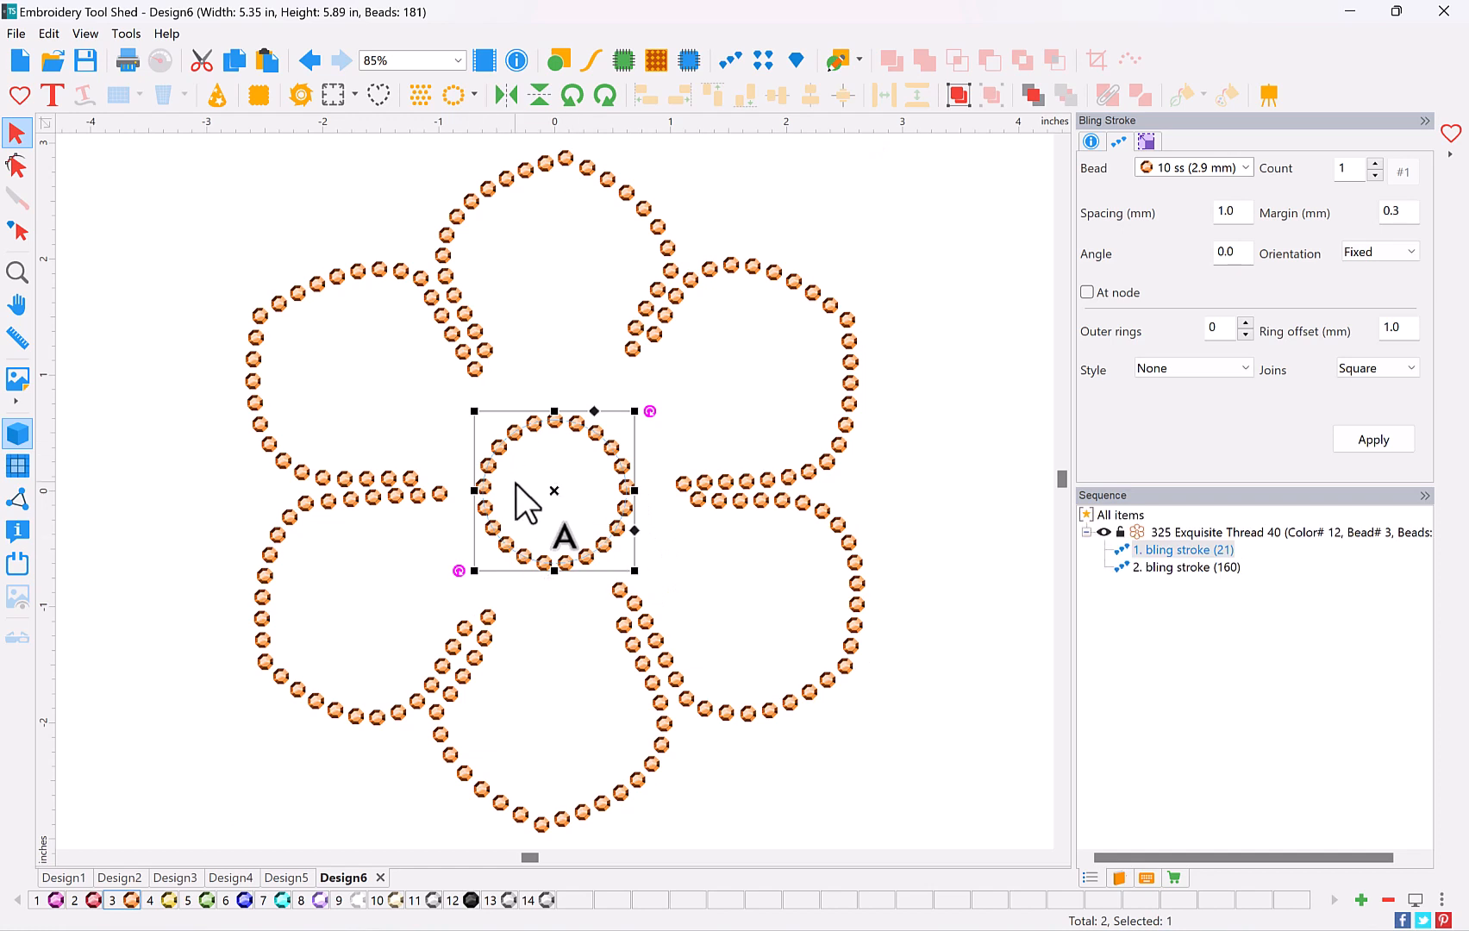
click(168, 902)
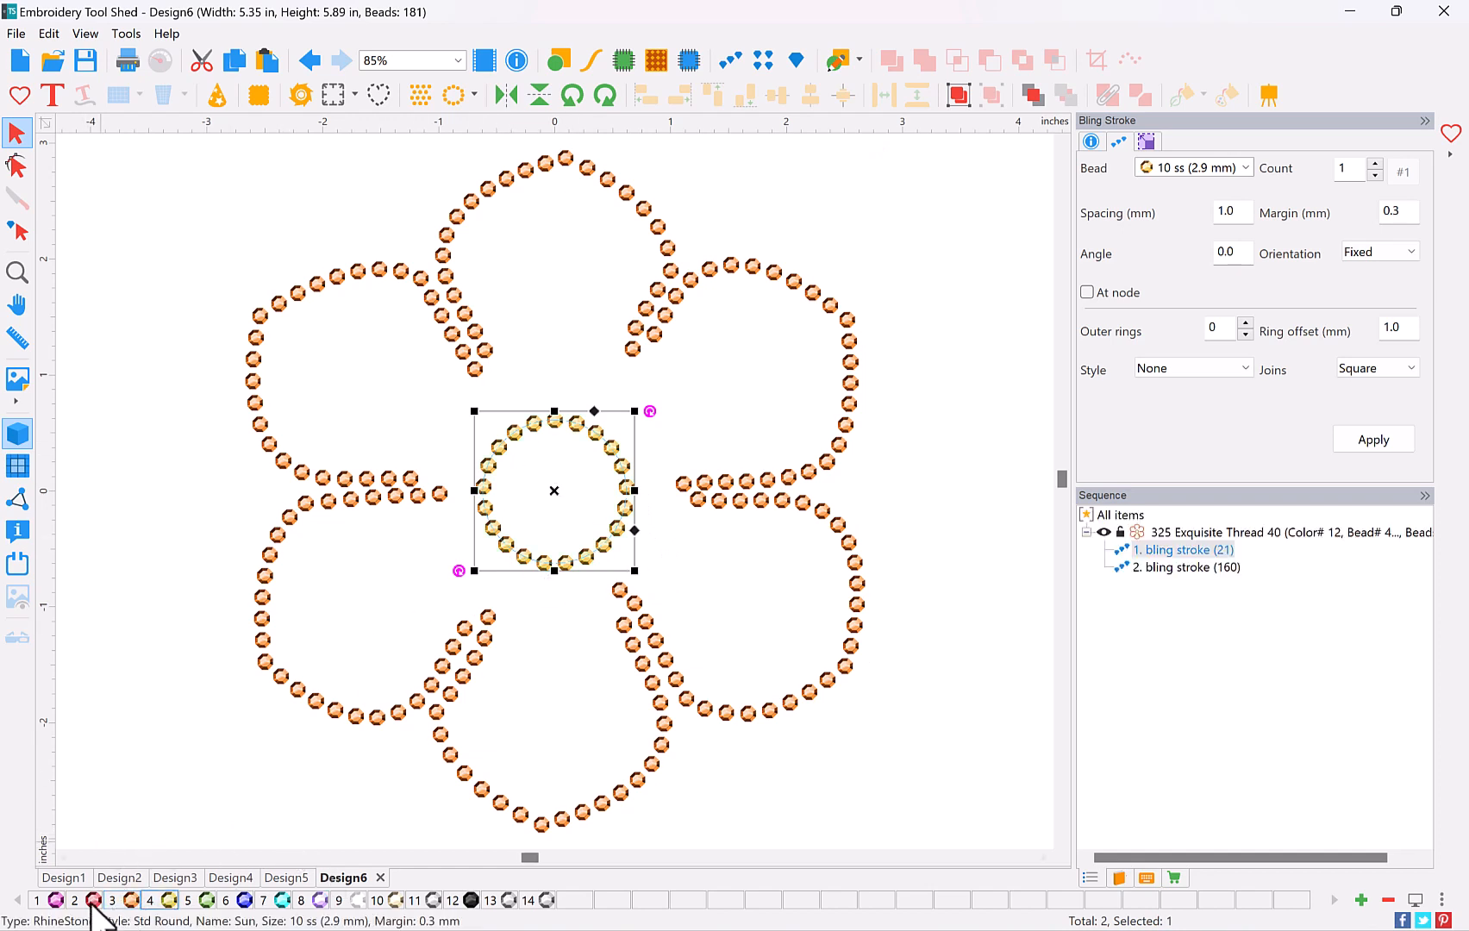
click(55, 901)
click(85, 724)
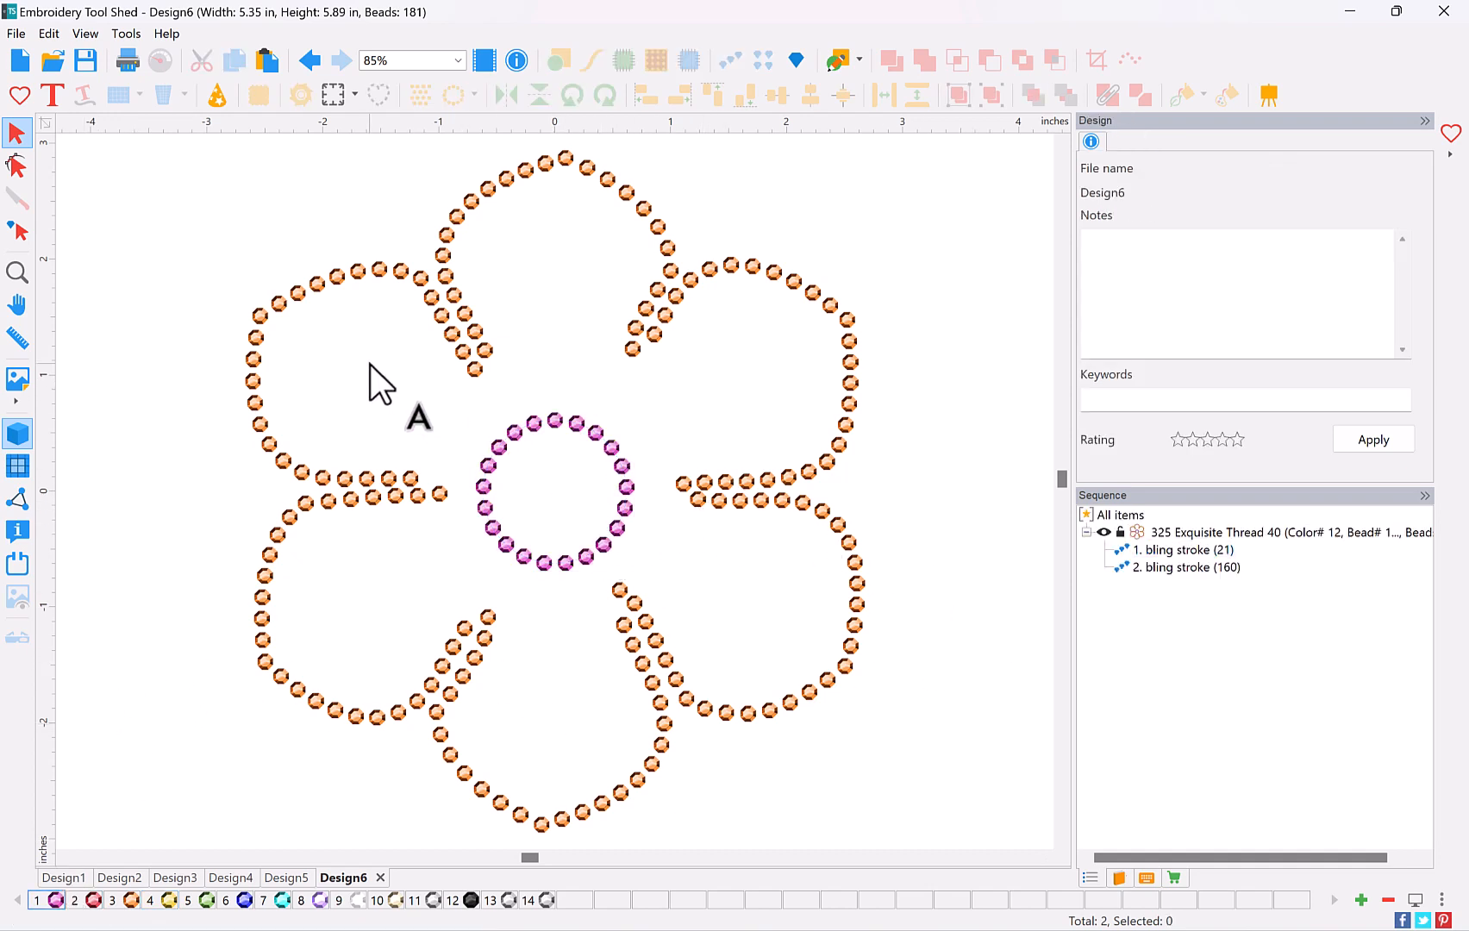
Open the Export Bling settings for the whole design and preview the separate export page of each bead color
key(ctrl+a)
click(24, 36)
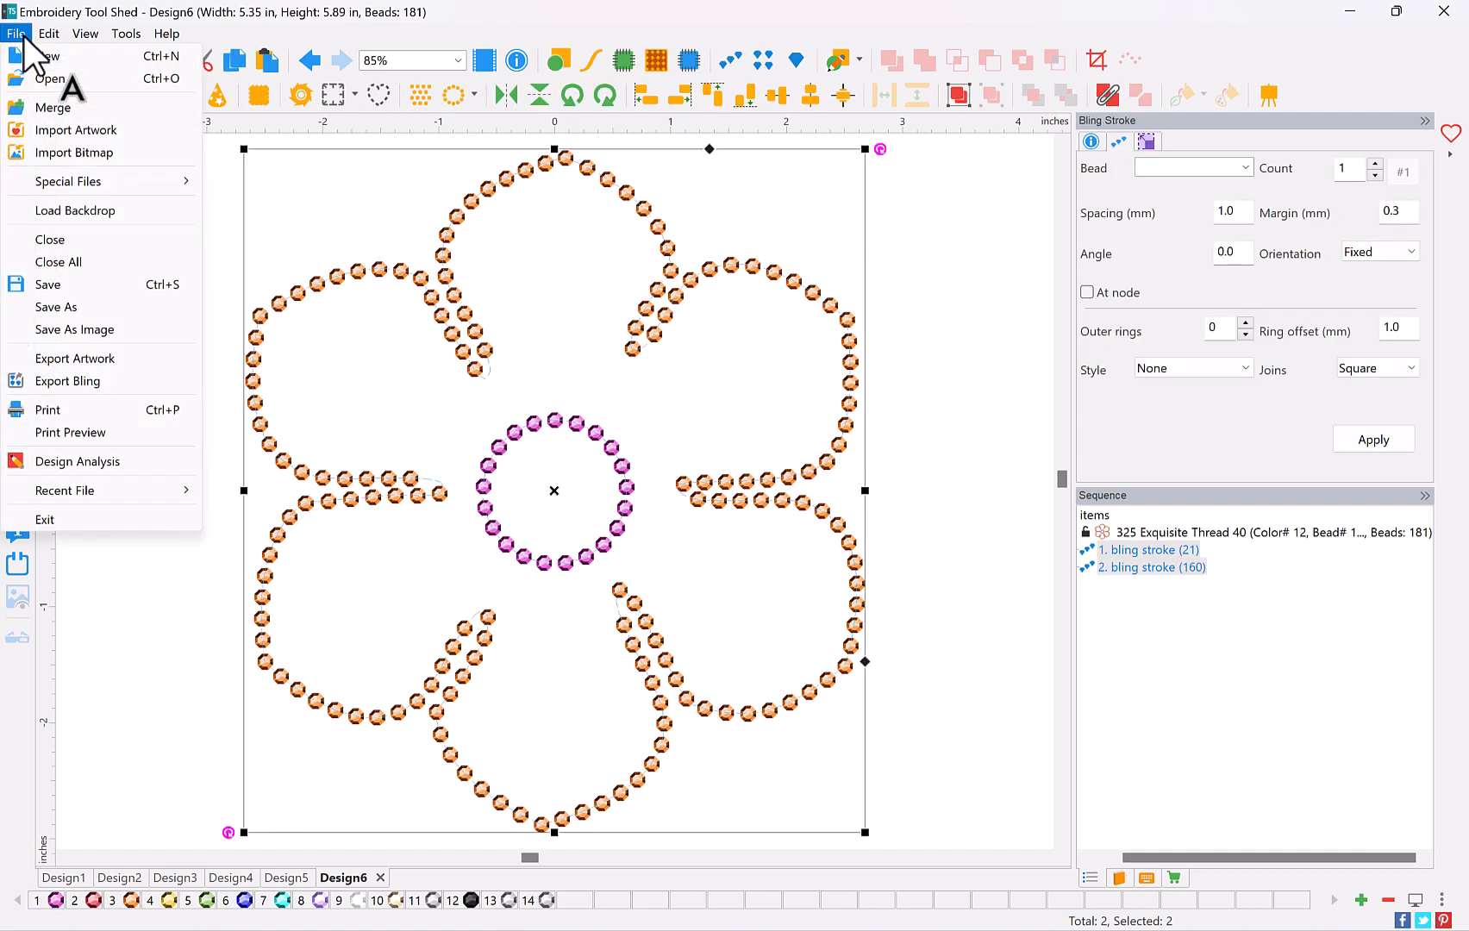
click(93, 381)
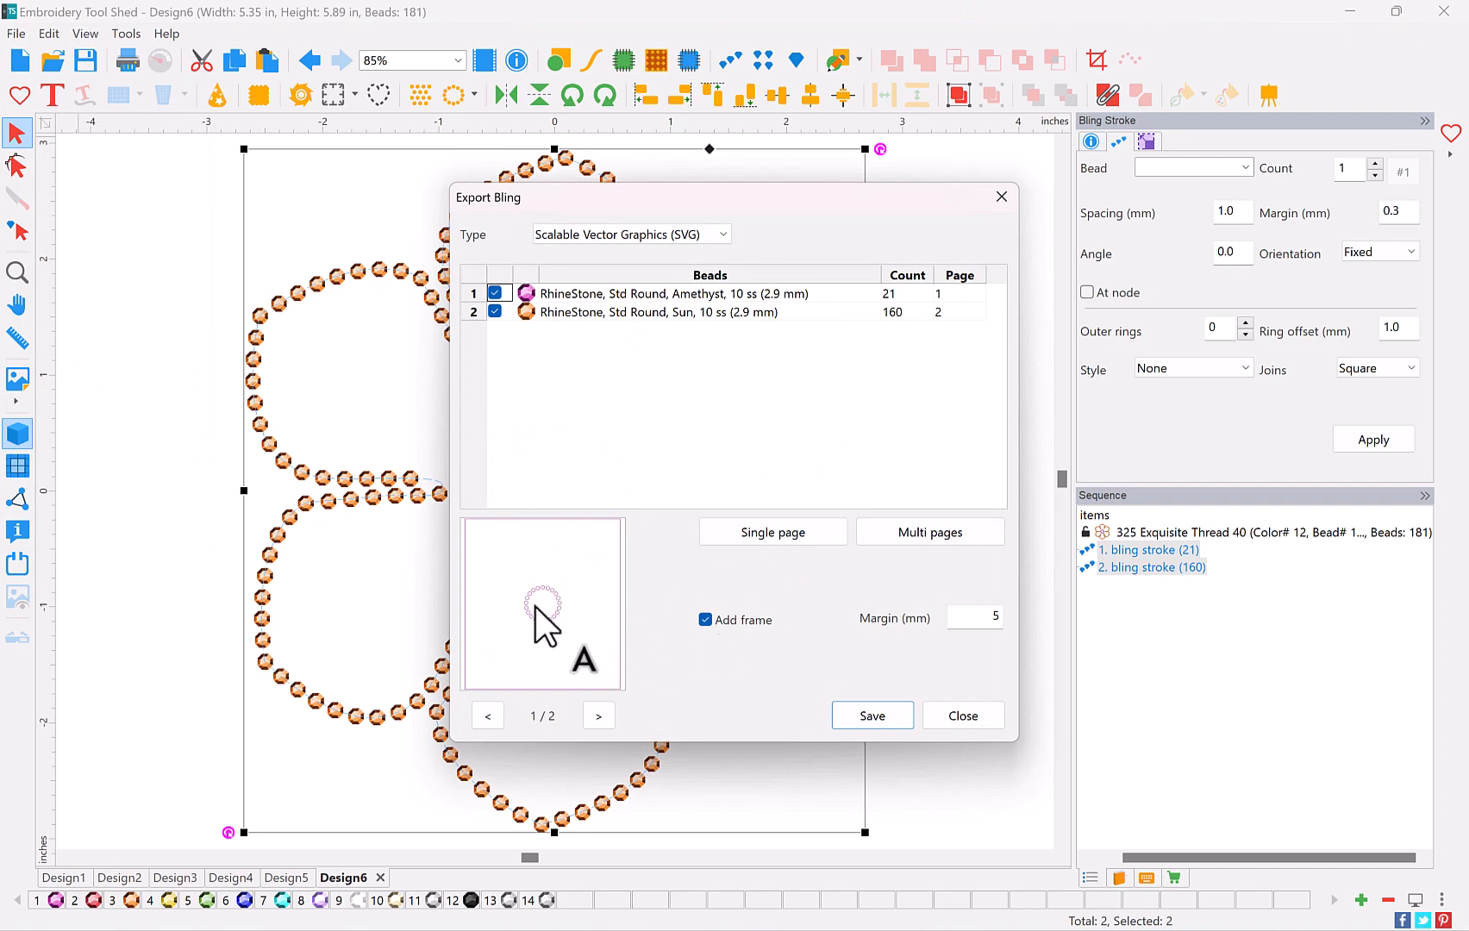
click(598, 715)
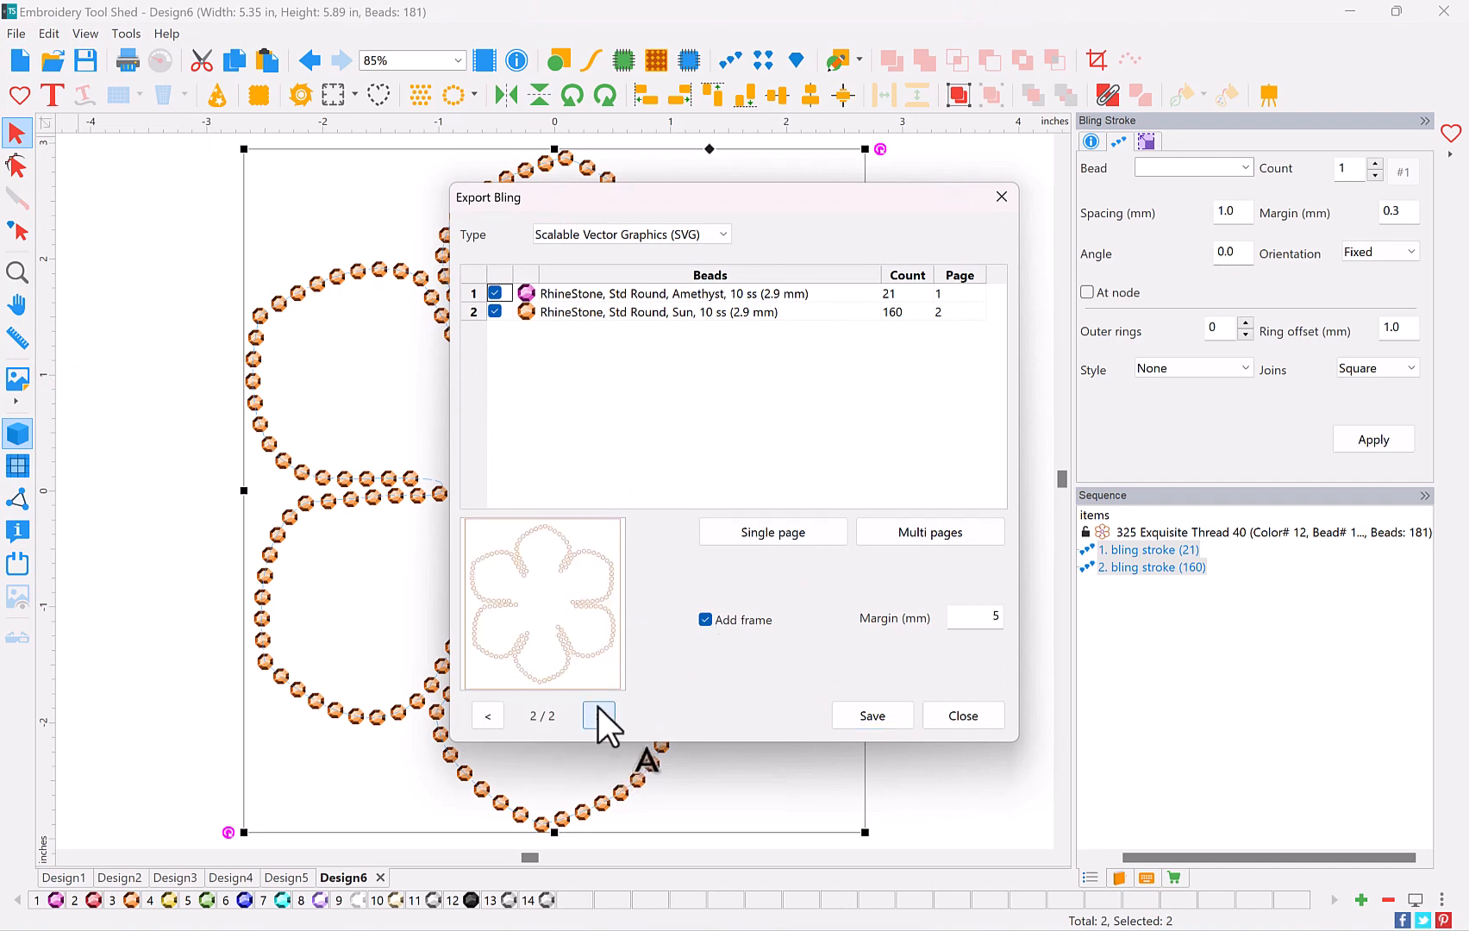
click(485, 718)
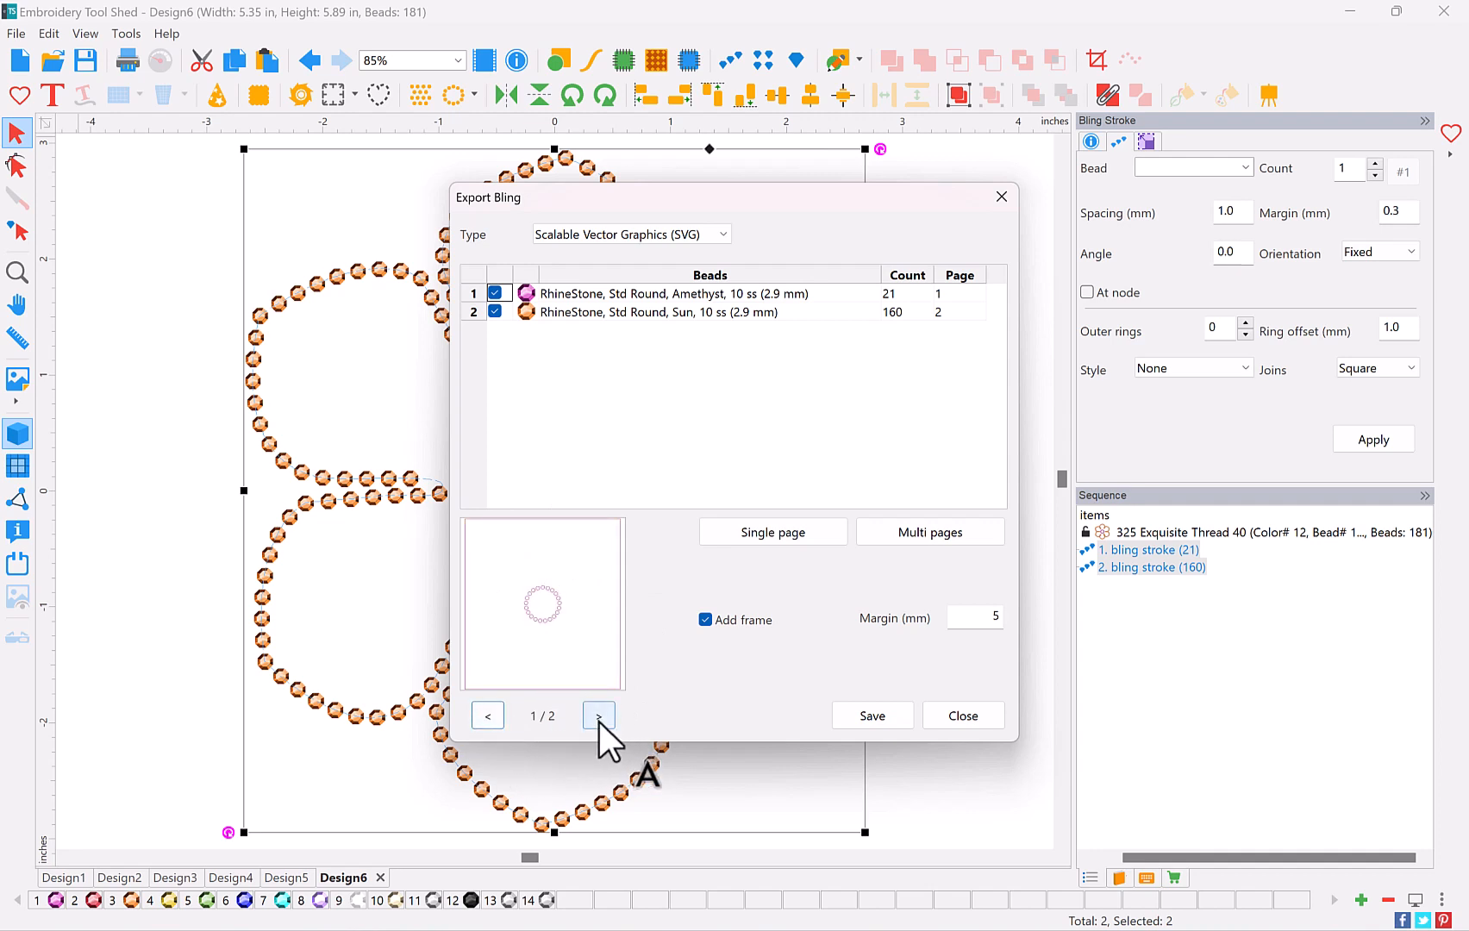
click(599, 721)
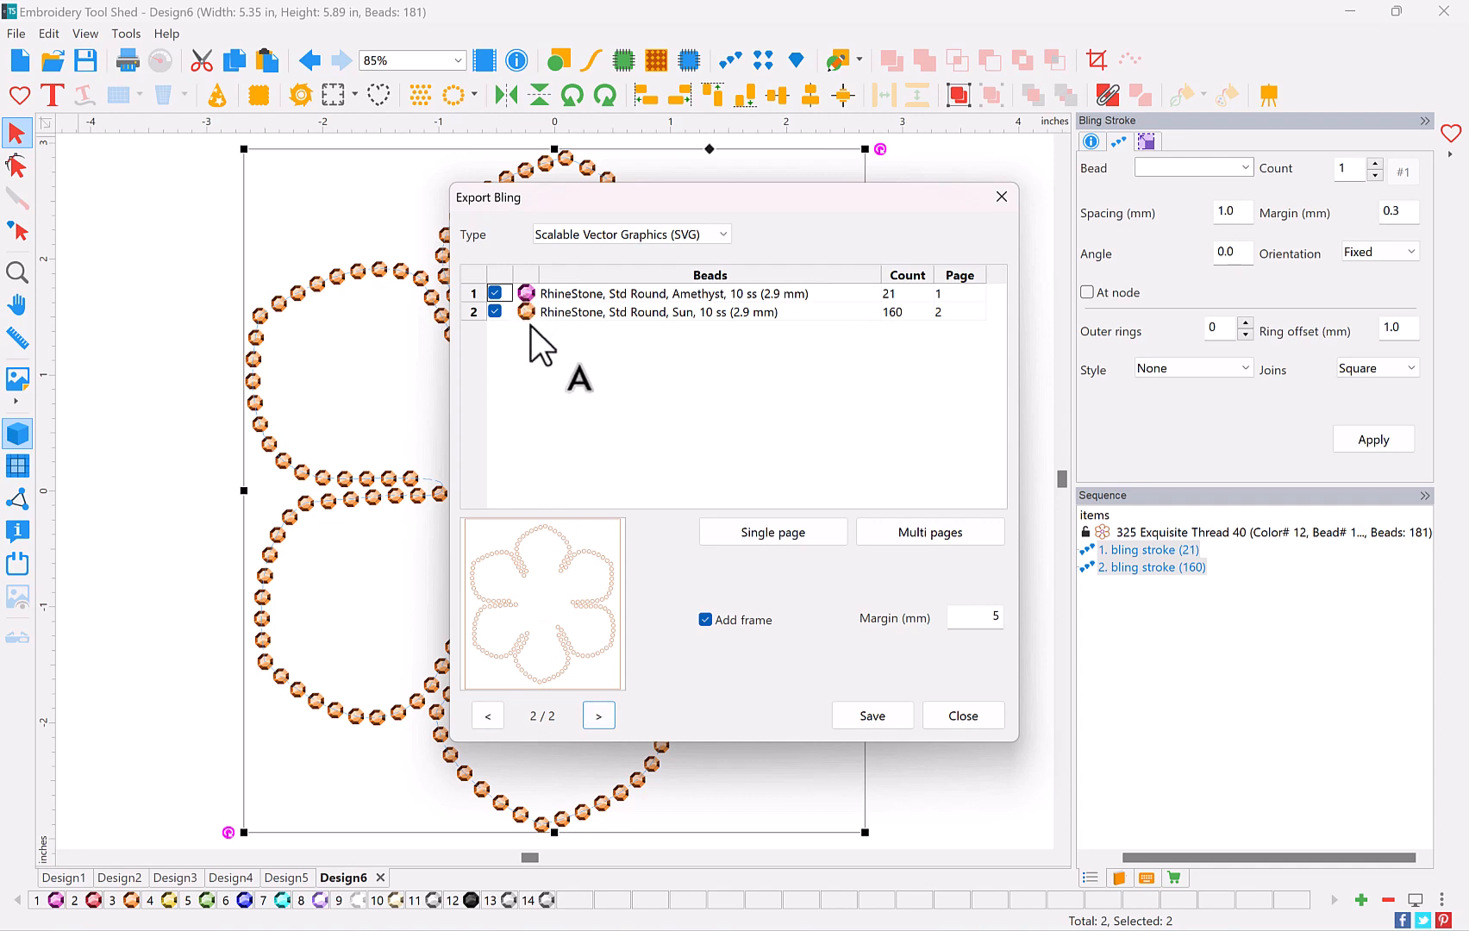
Try the single-page and multi-page bling layouts, look through the export file types, and close the export without saving
click(796, 542)
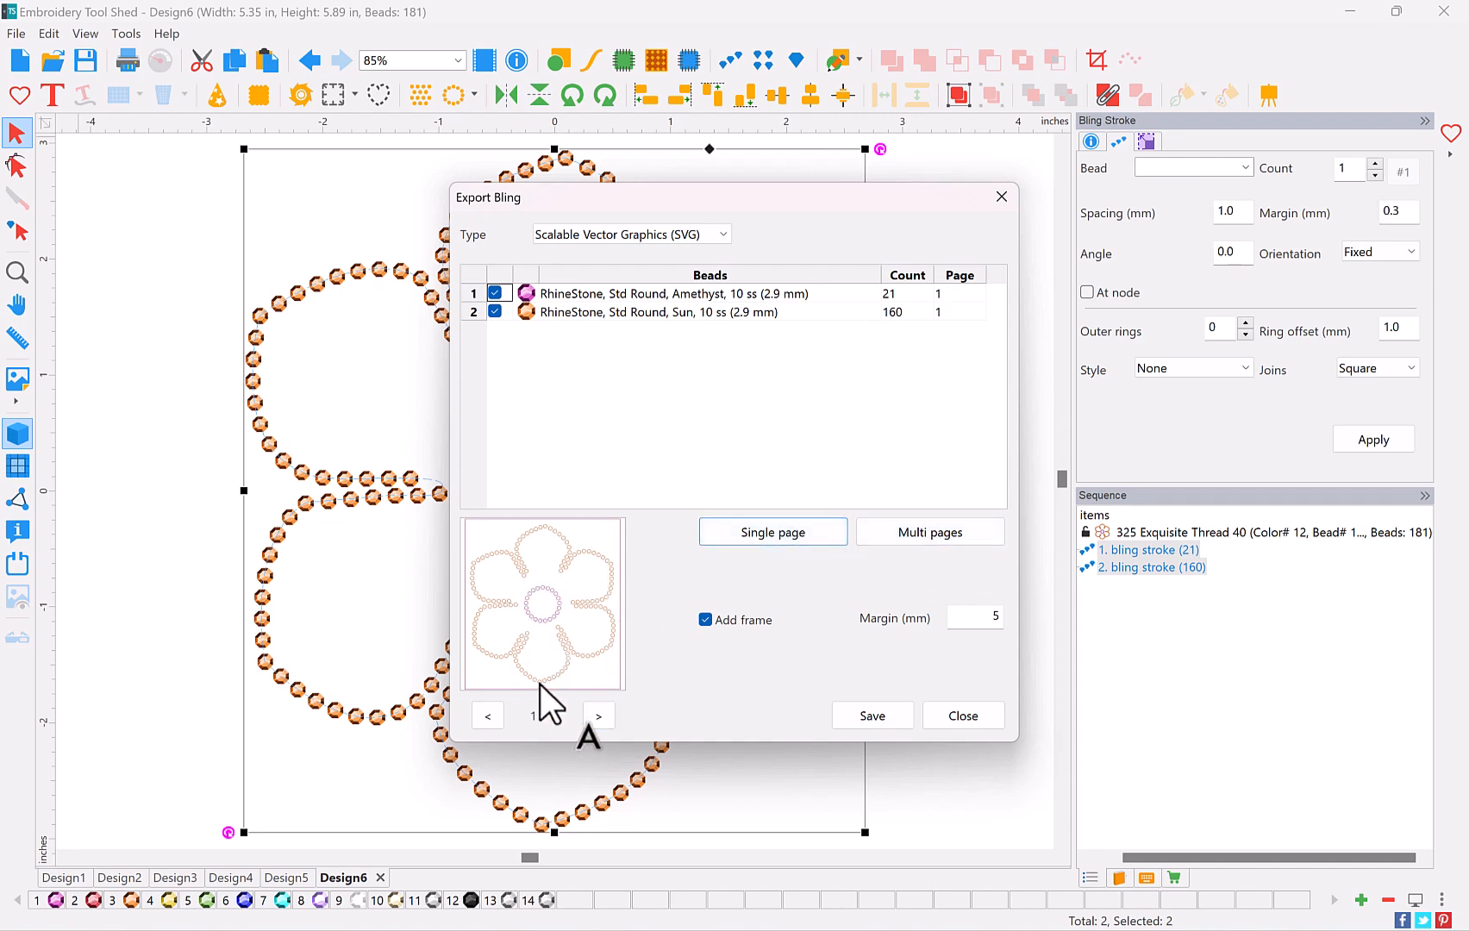
click(925, 540)
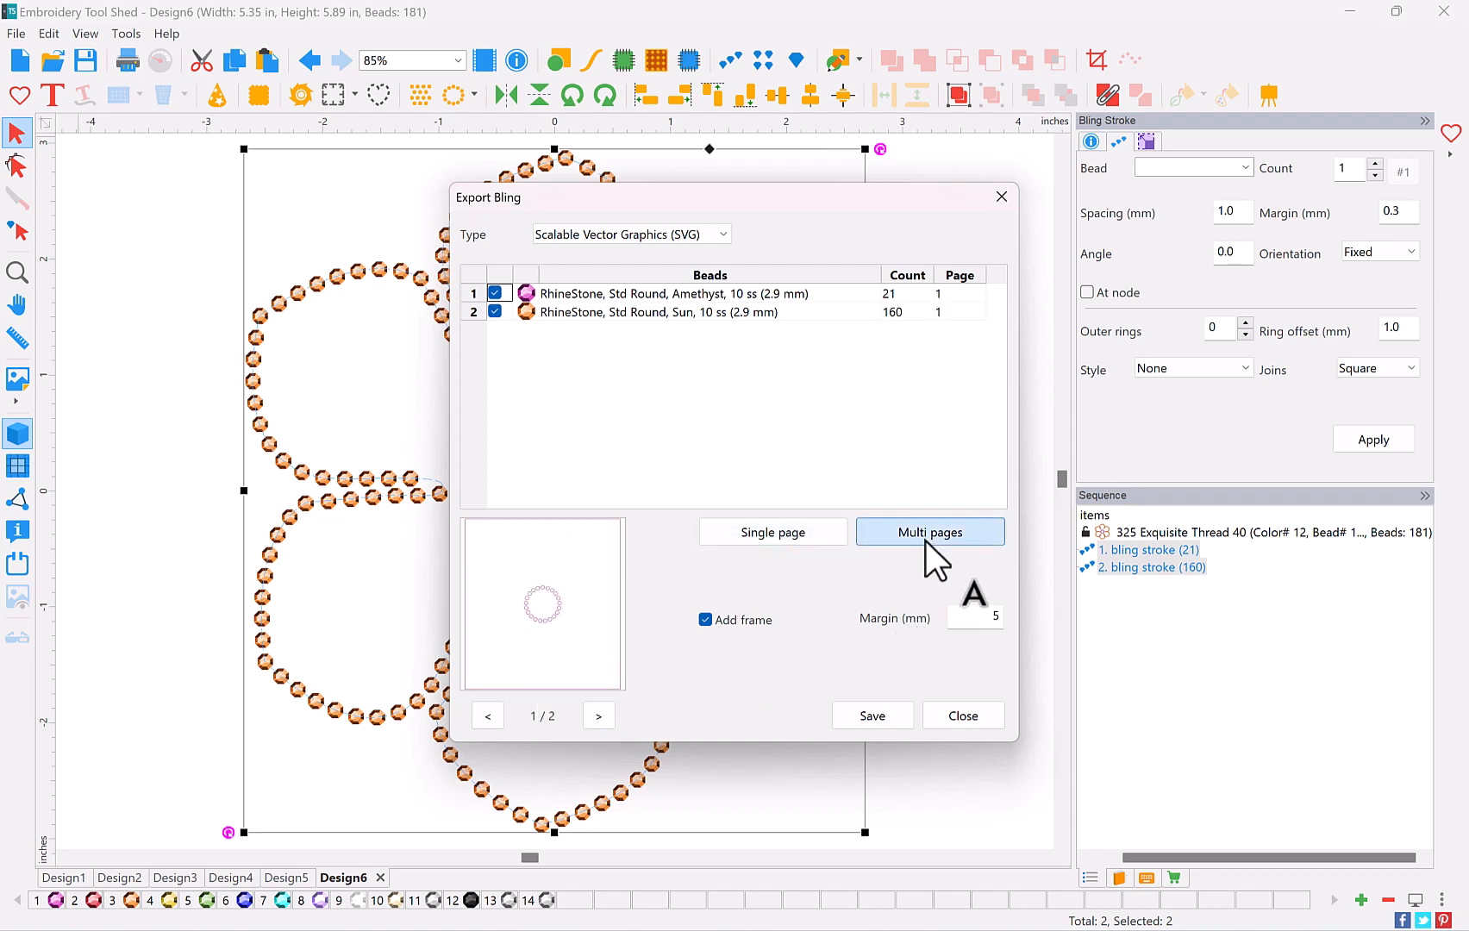
click(598, 719)
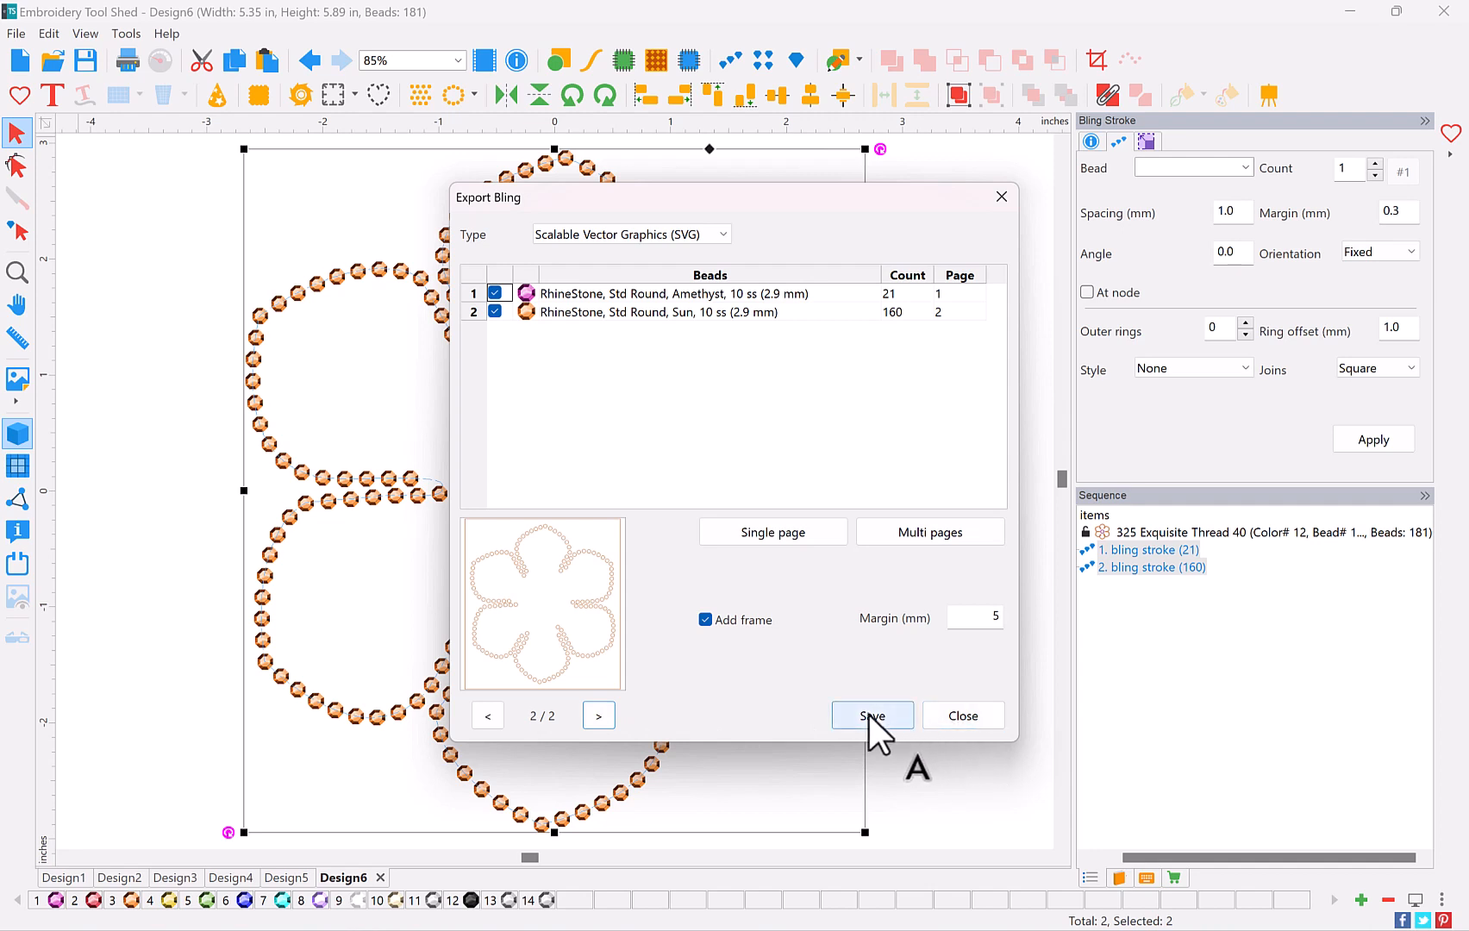
click(717, 234)
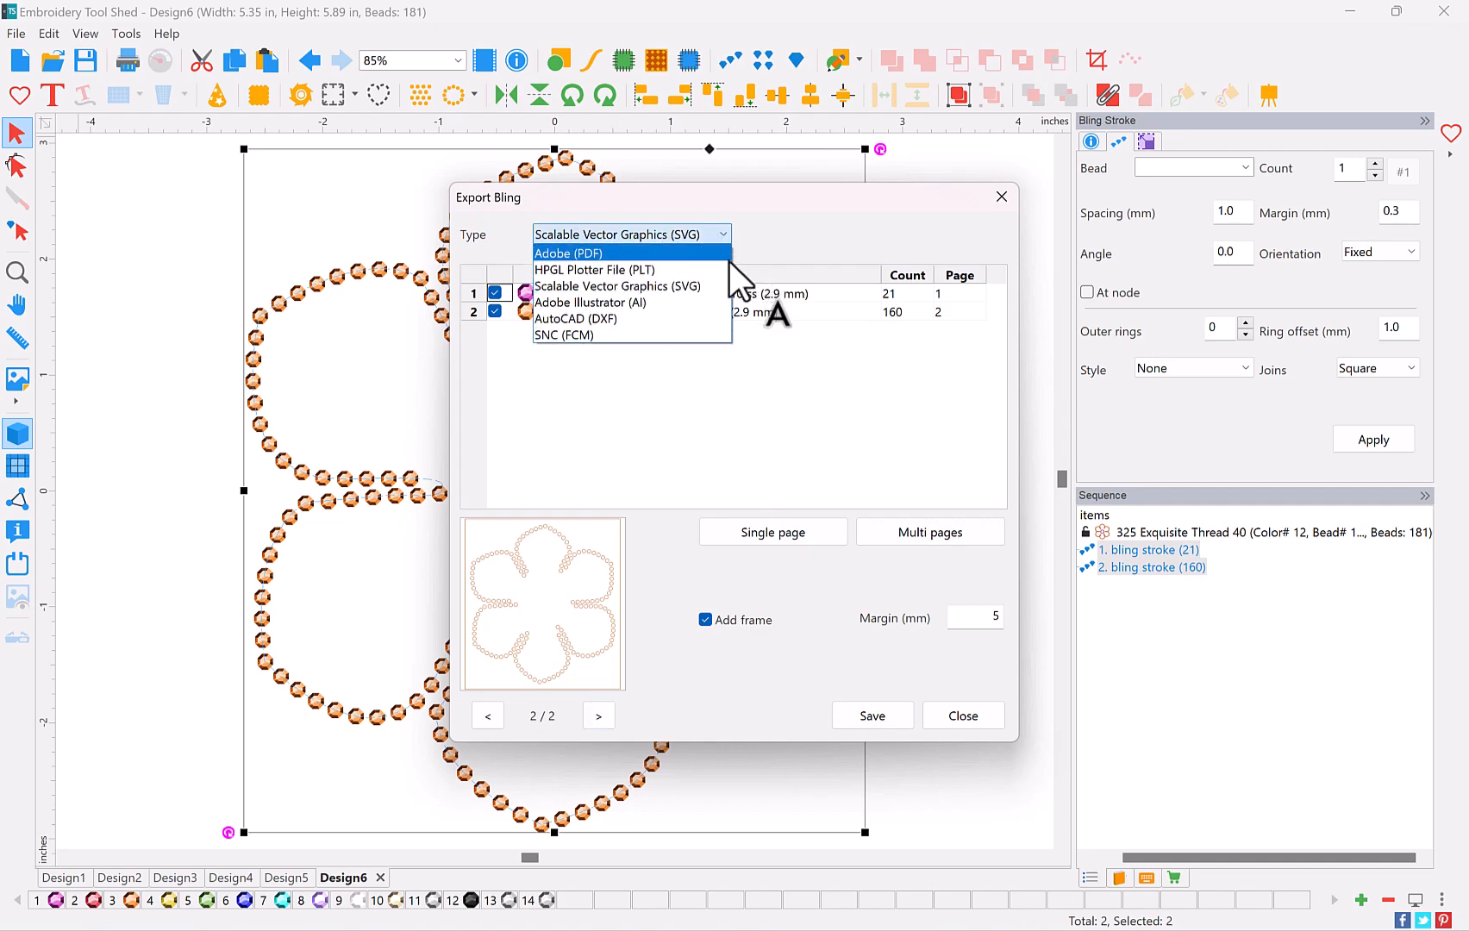
click(972, 714)
click(974, 712)
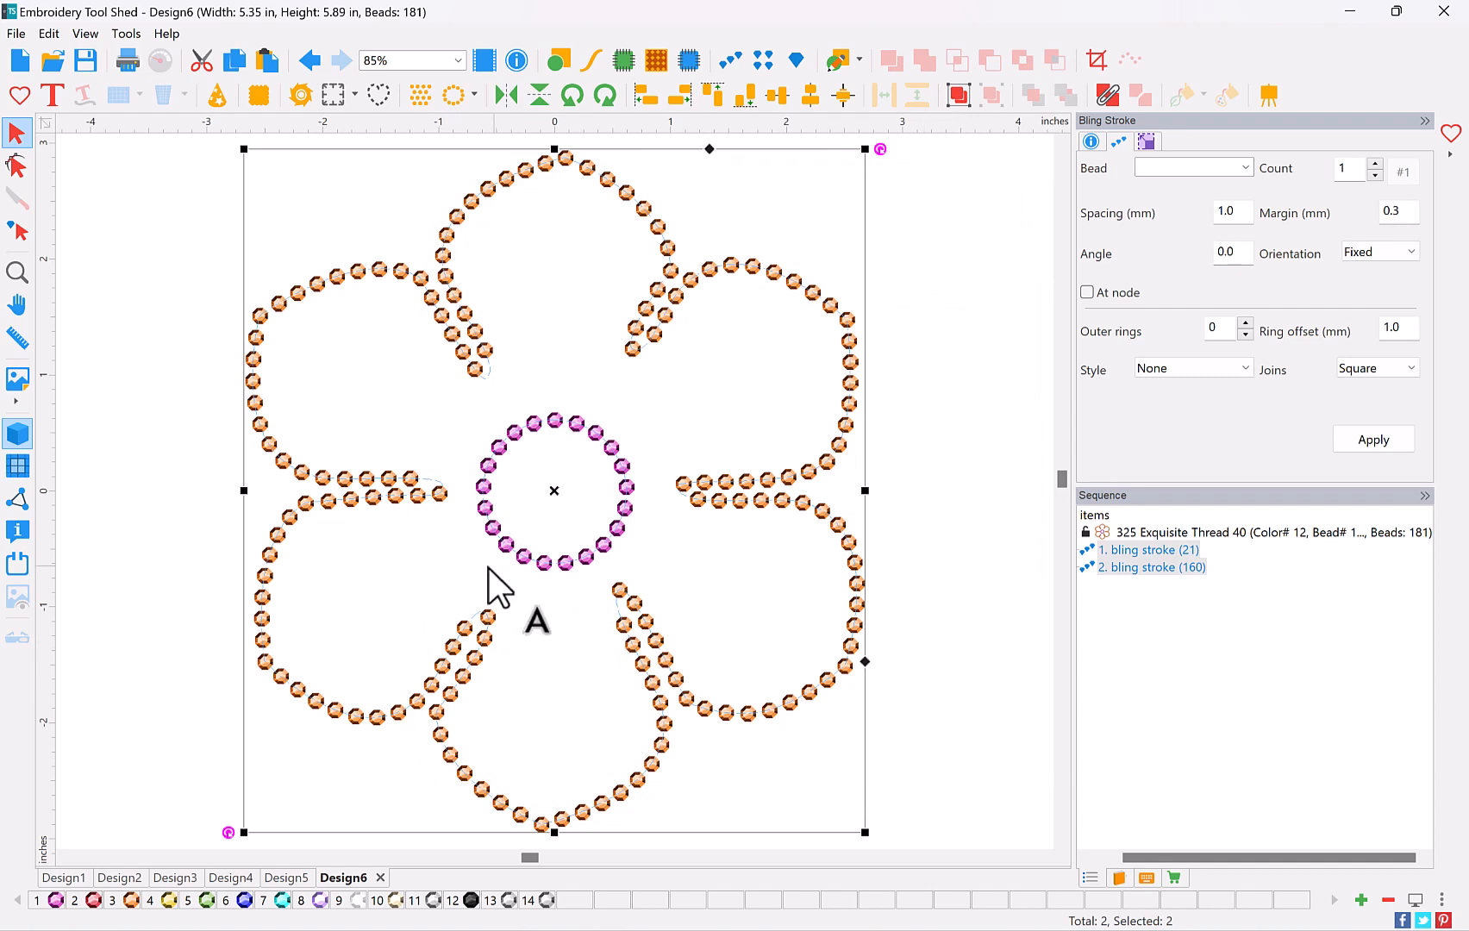
Undo the bead recoloring, break-apart and bling stroke conversion back to the filled flower artwork
click(311, 61)
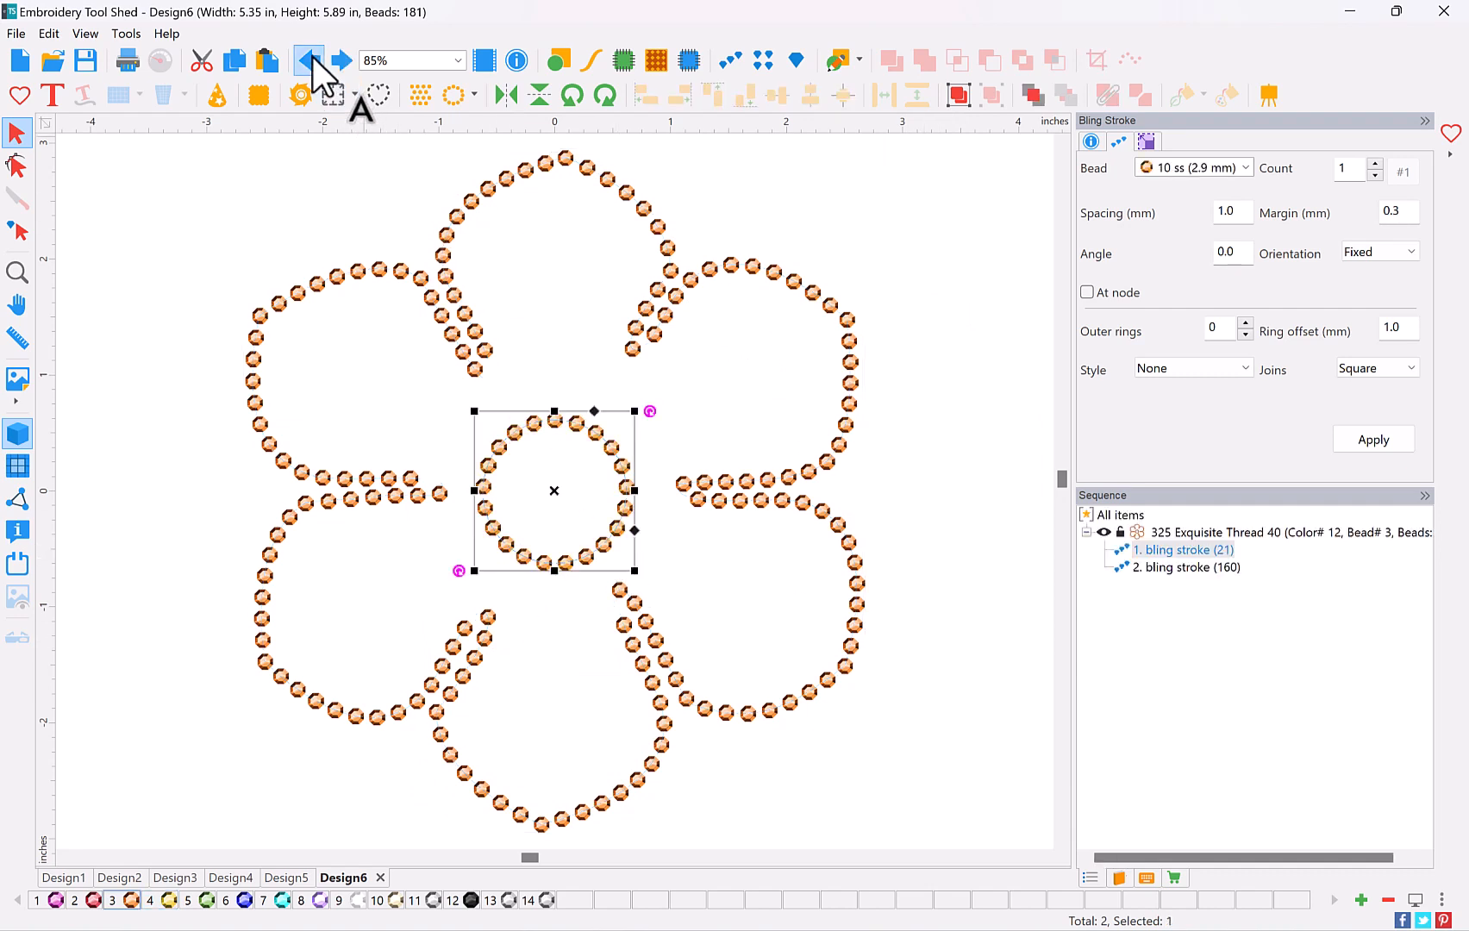
click(310, 61)
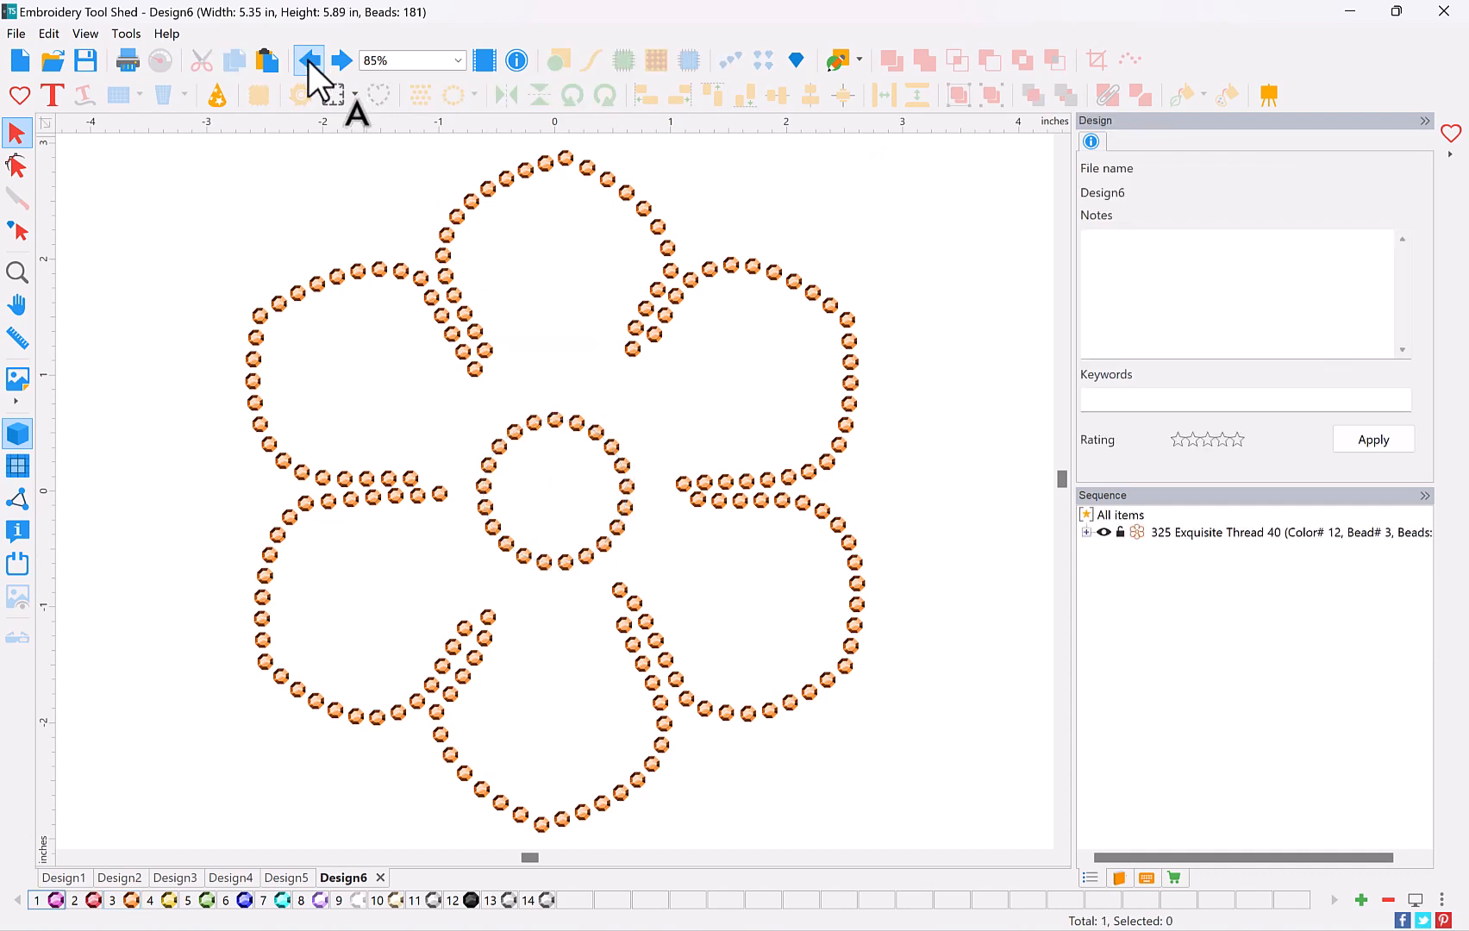
click(310, 60)
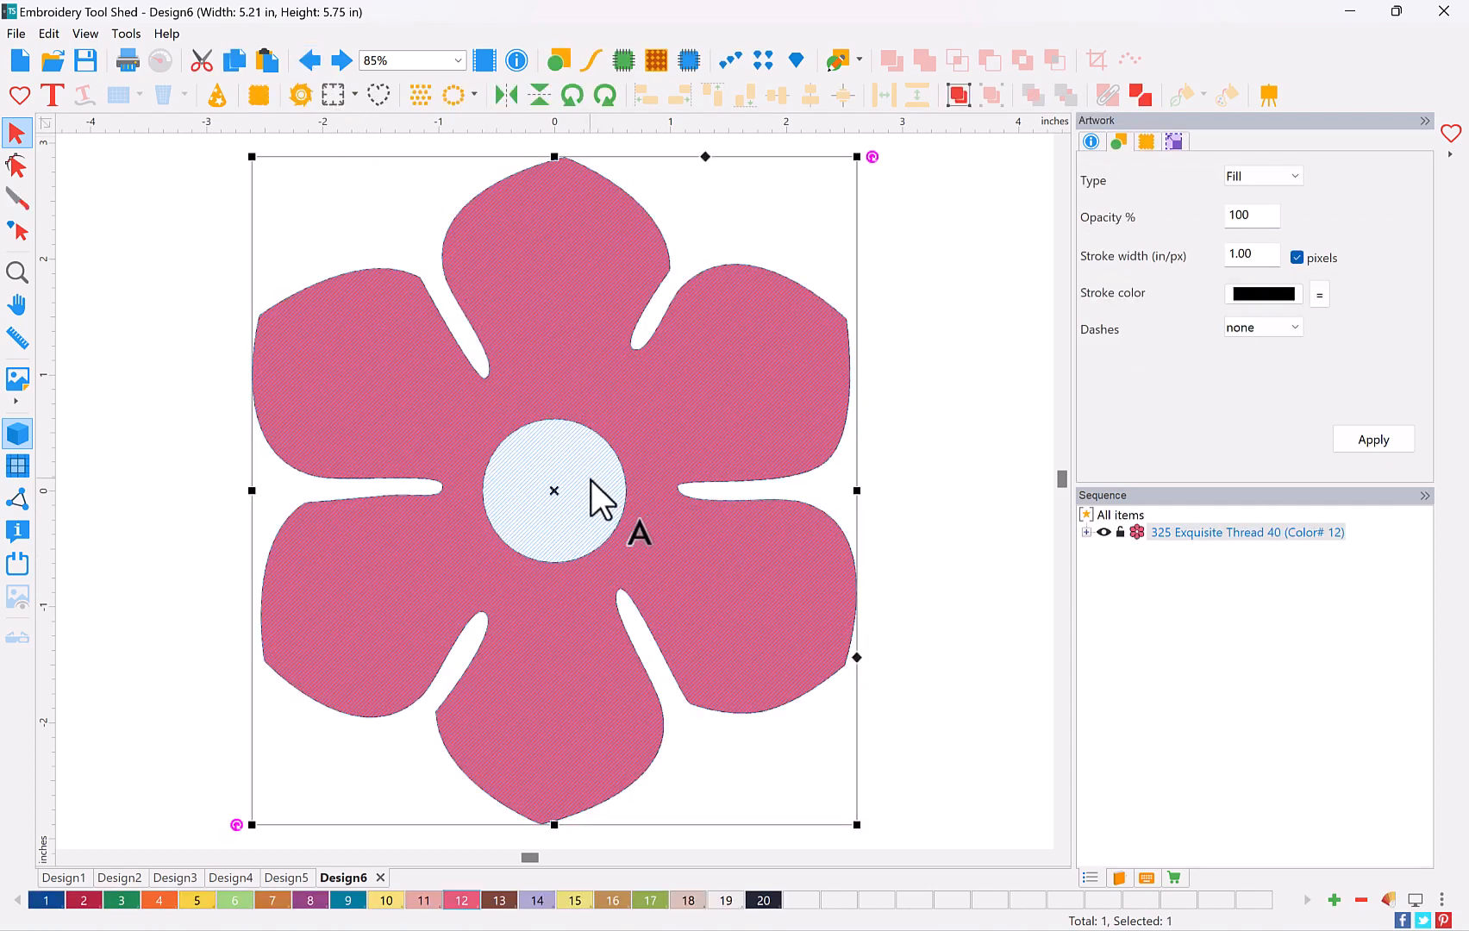
Convert the unbroken flower artwork to a bling fill, inspect it deselected, and undo the conversion
click(762, 62)
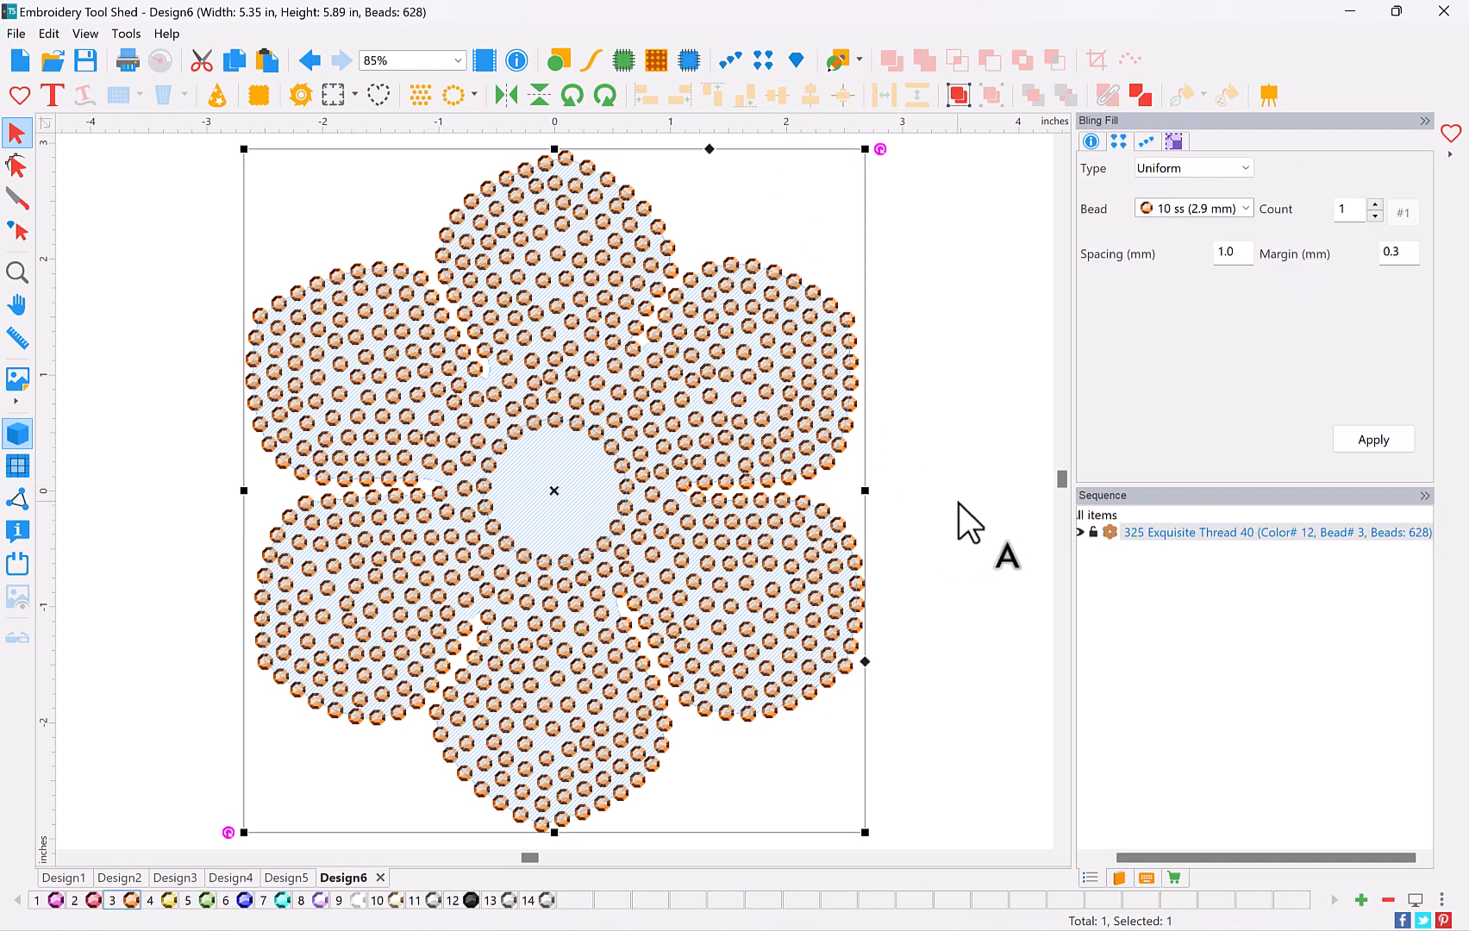
click(957, 510)
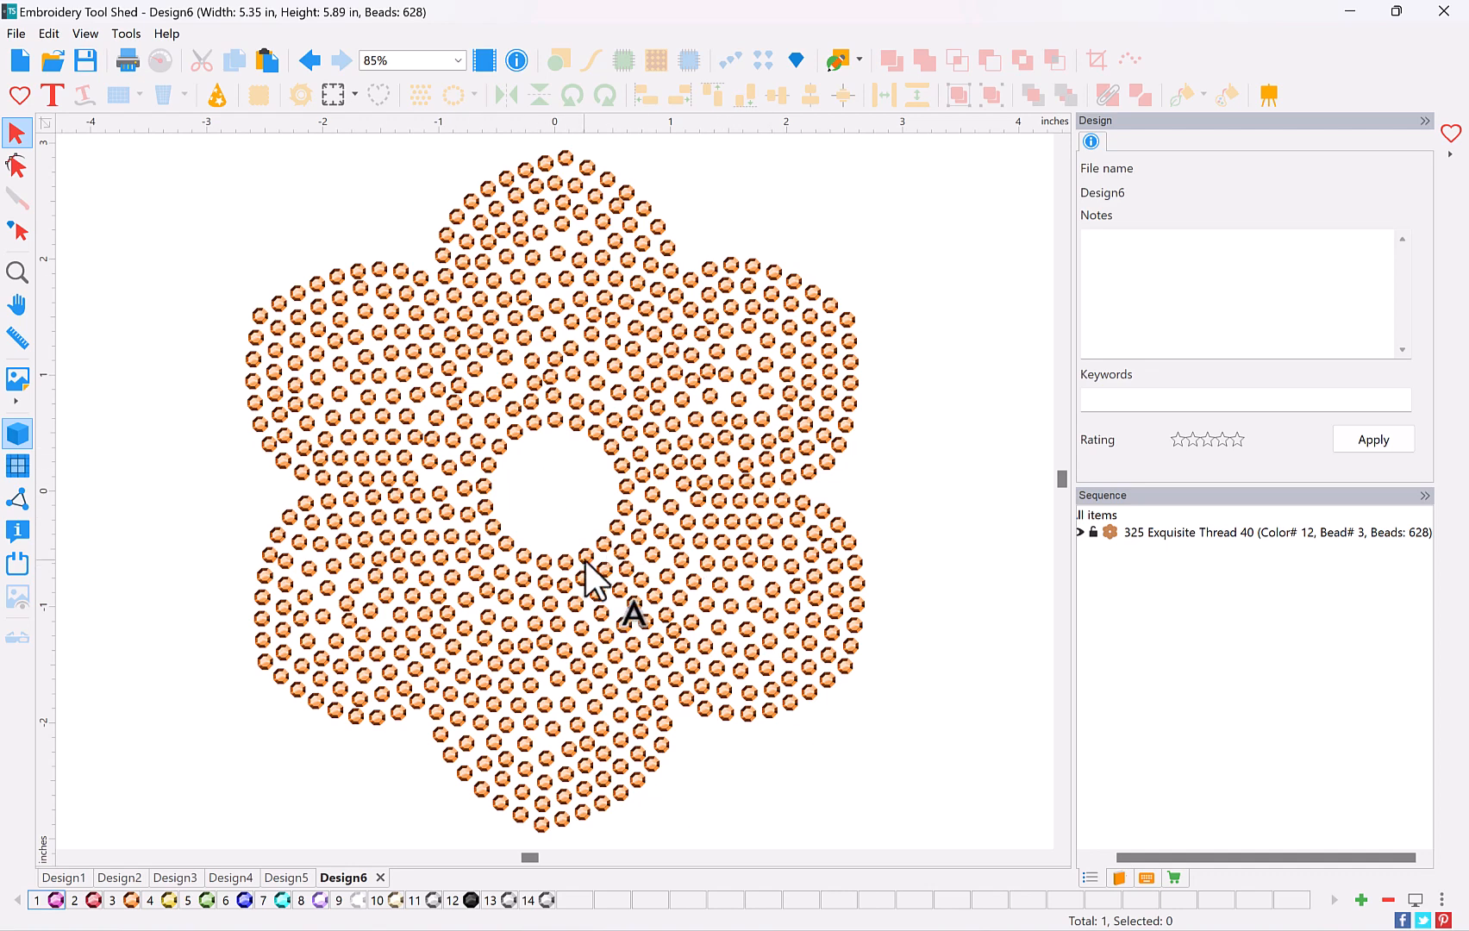
click(664, 403)
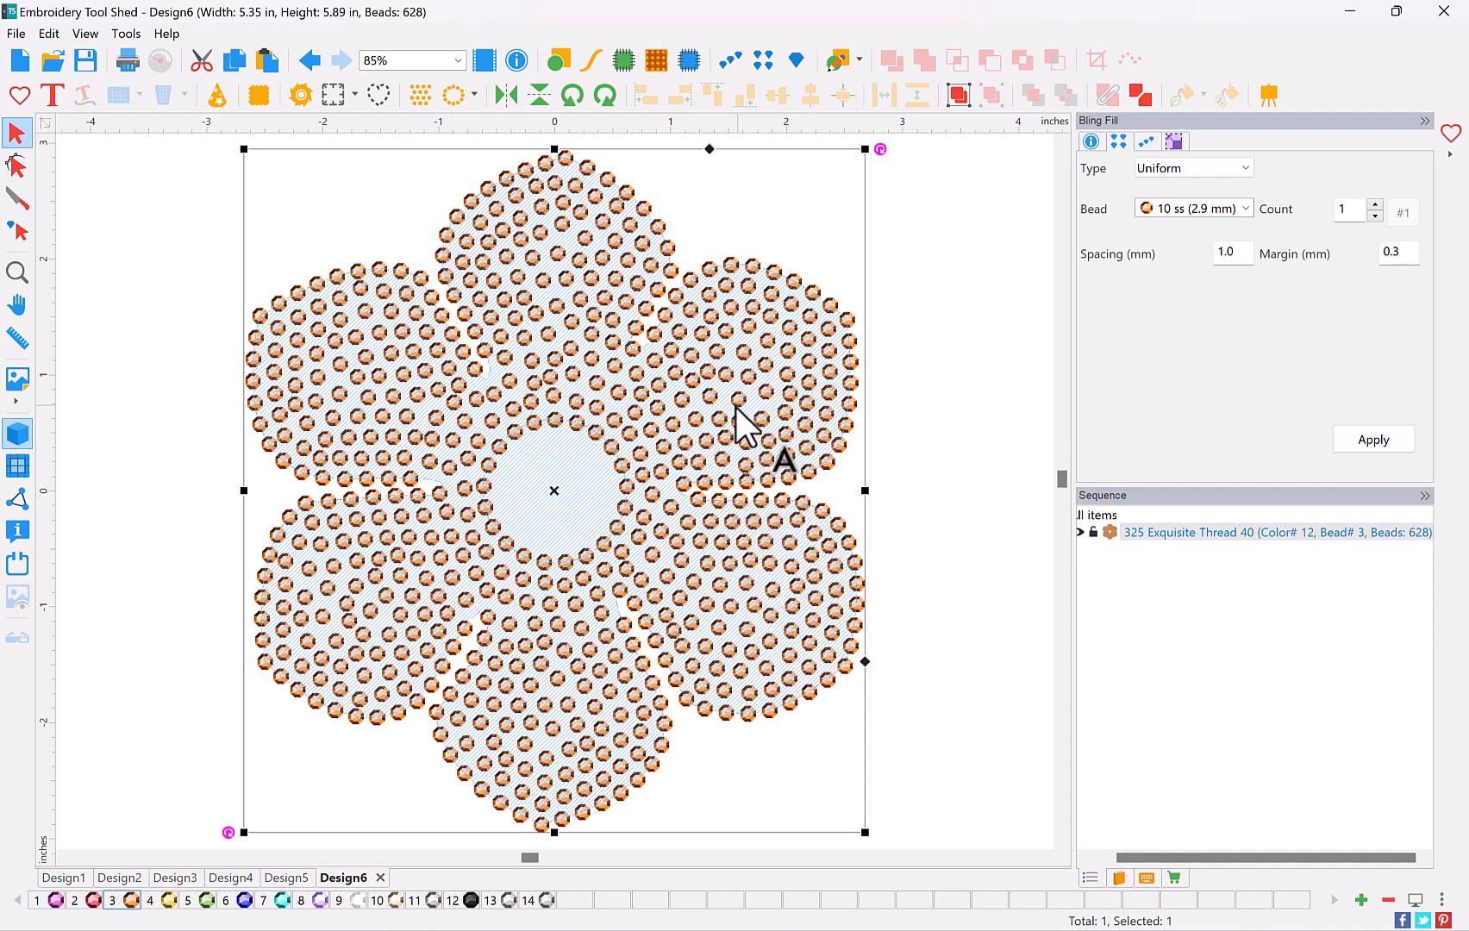
click(312, 60)
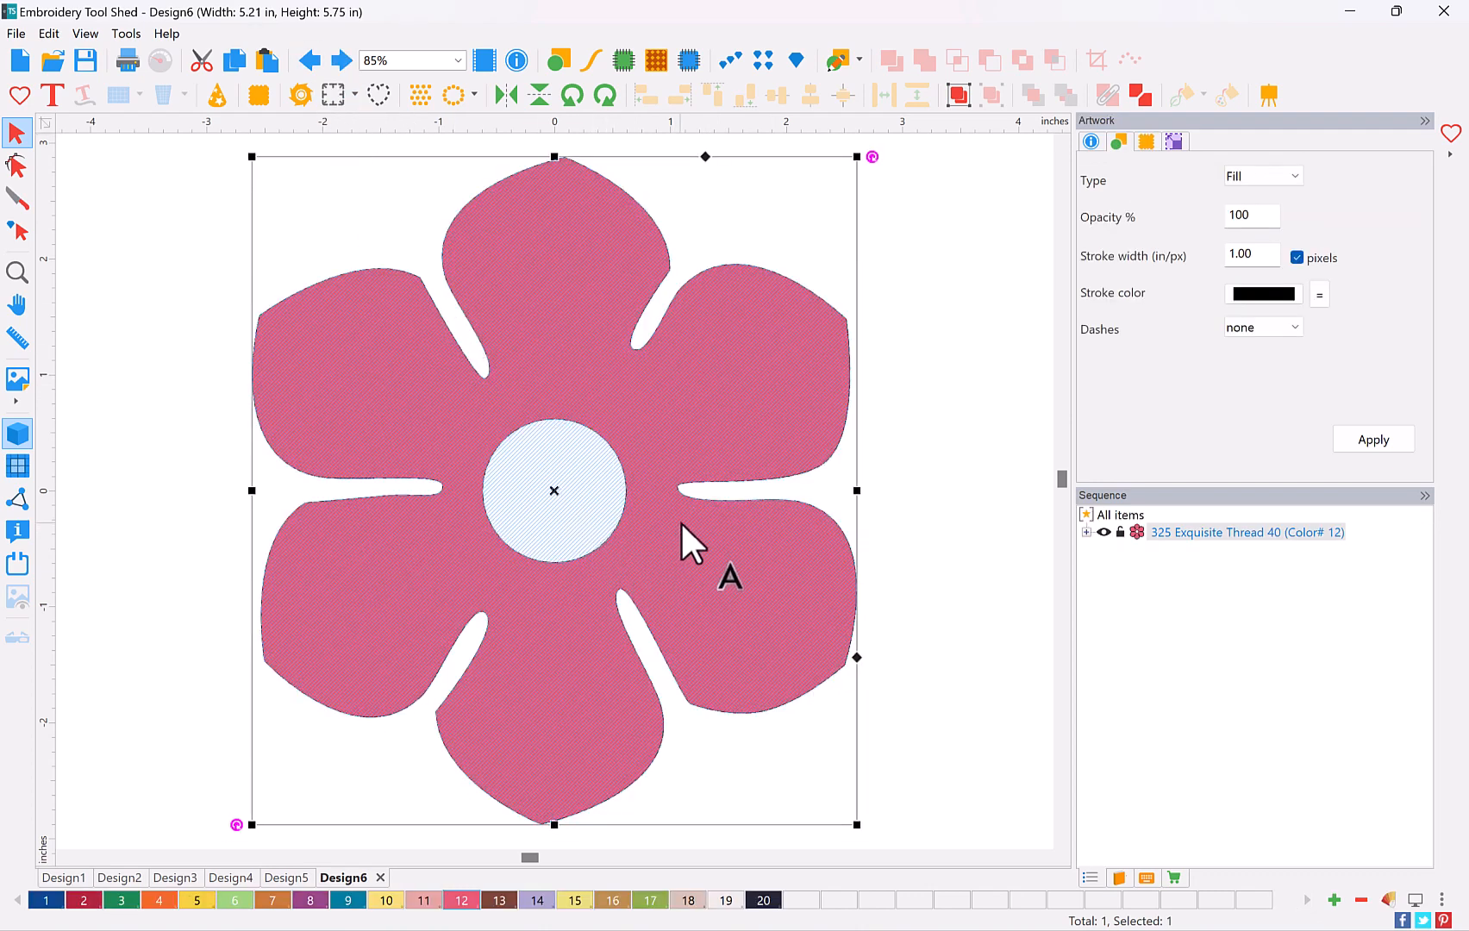
Break the flower artwork apart, check the petals and center circle separately, and leave the center circle selected
click(1143, 102)
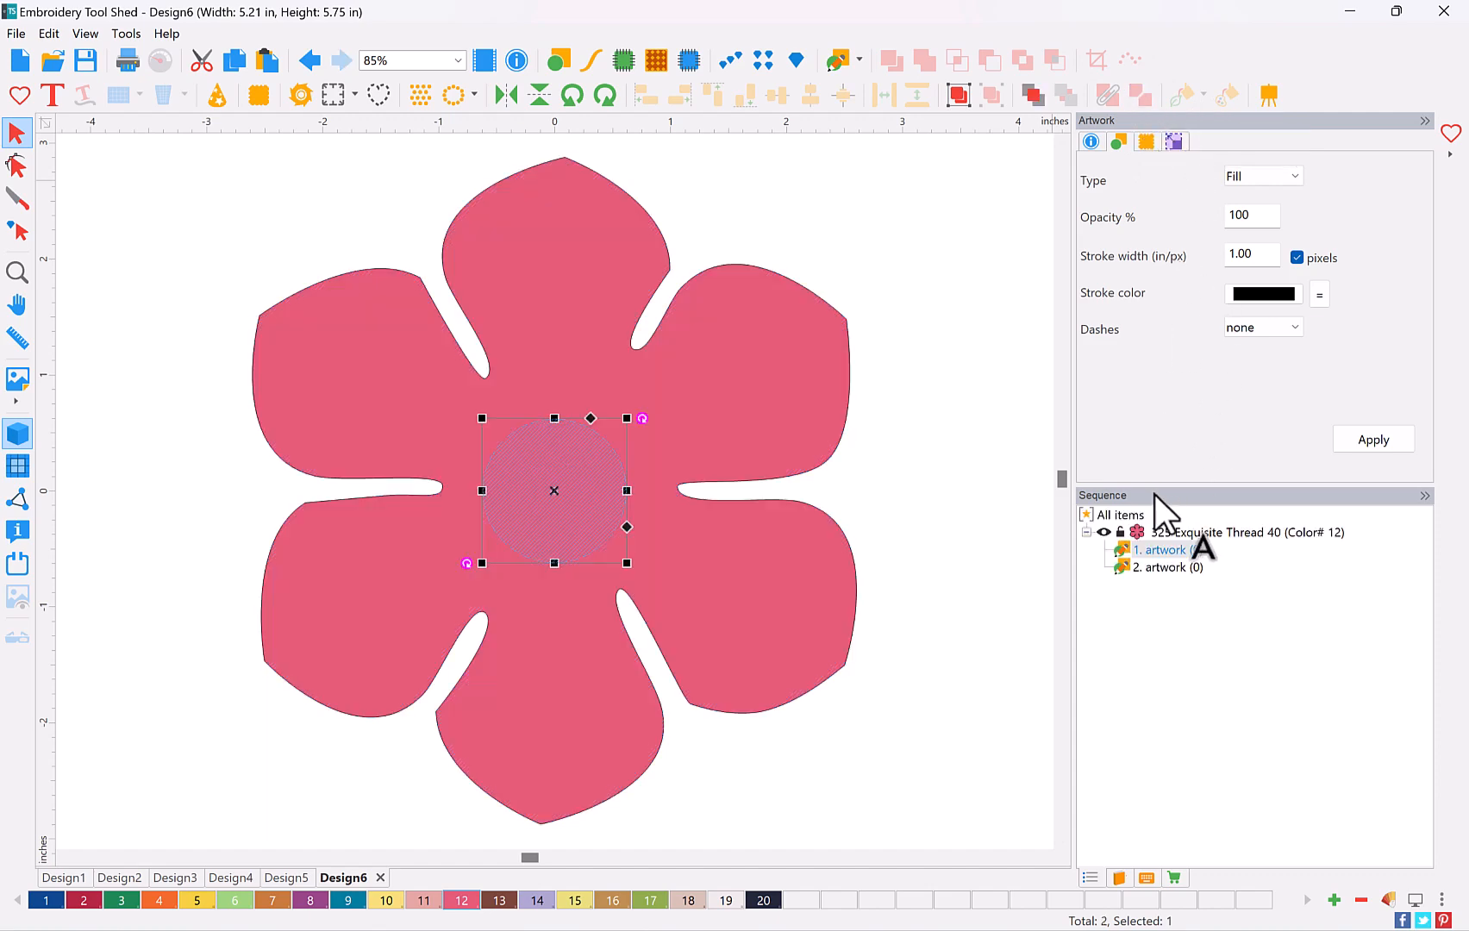
click(1170, 552)
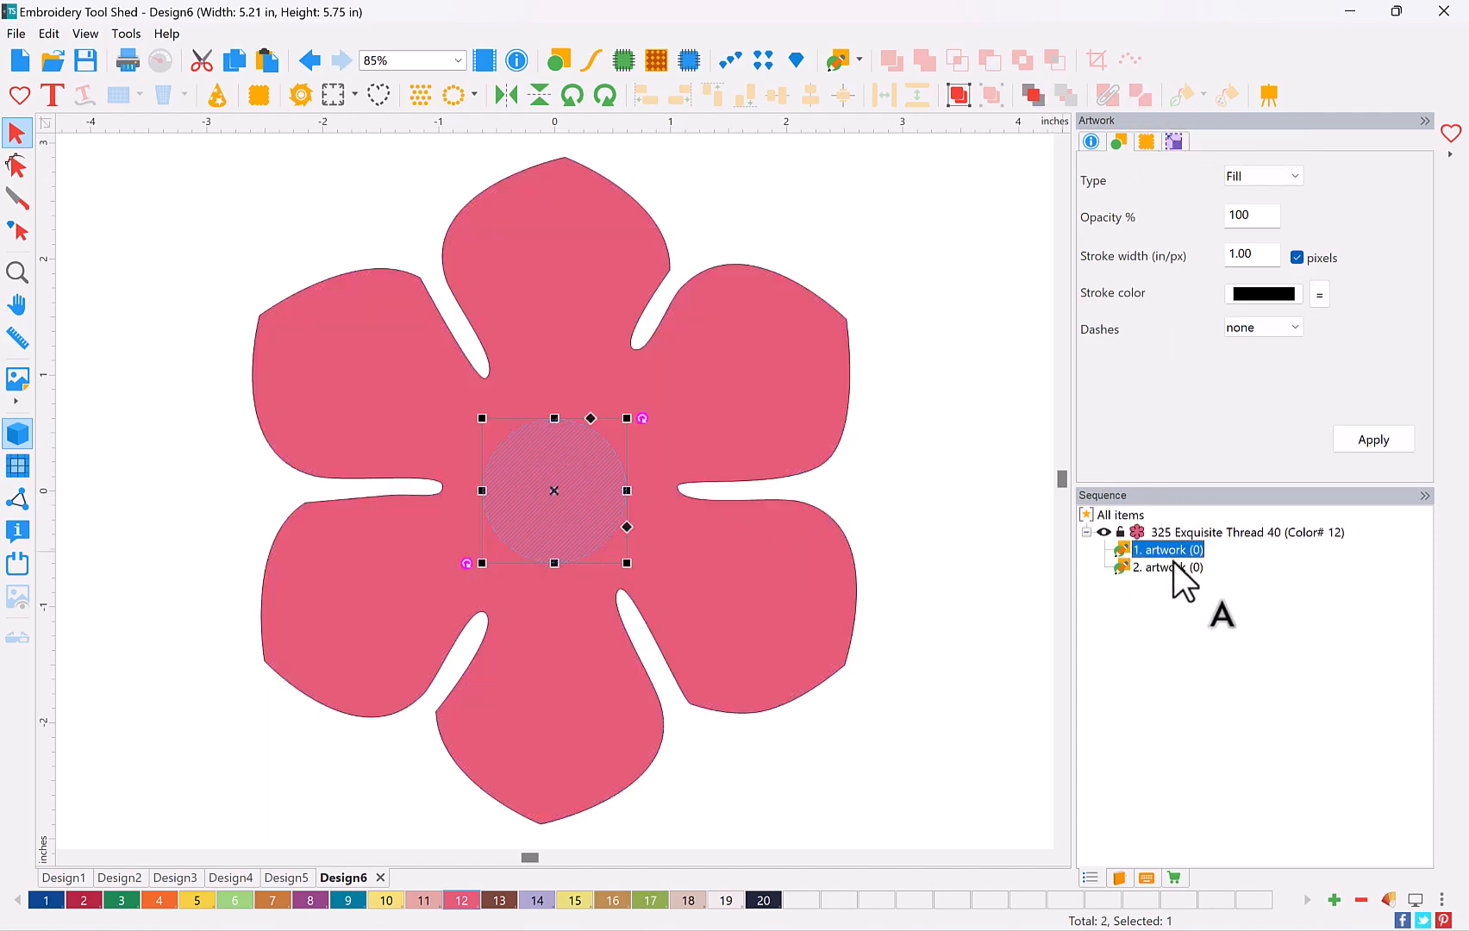
click(1174, 569)
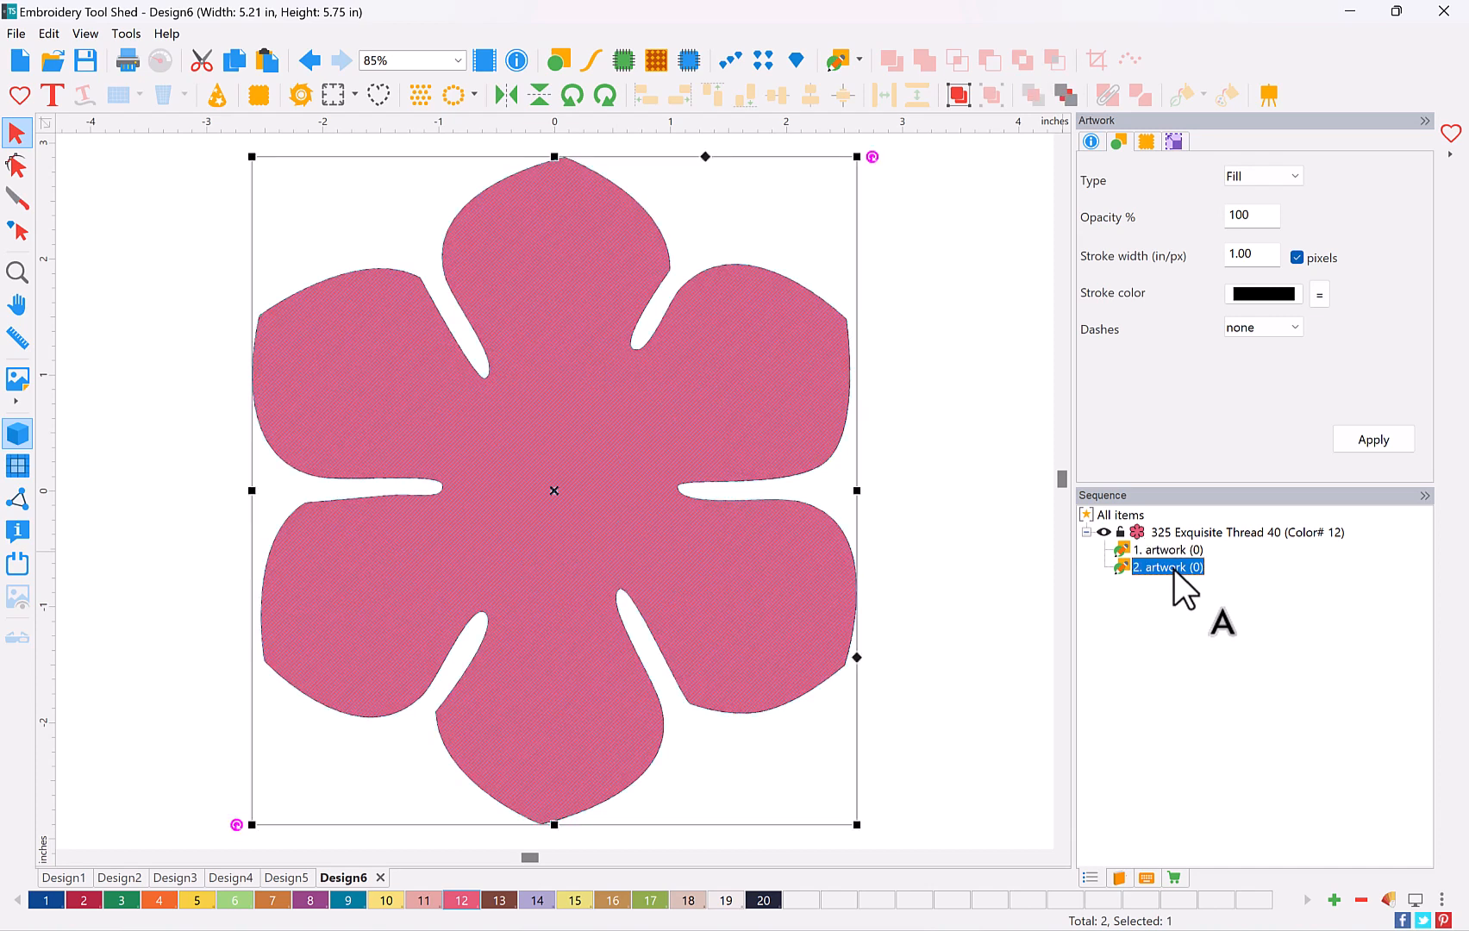
click(1169, 551)
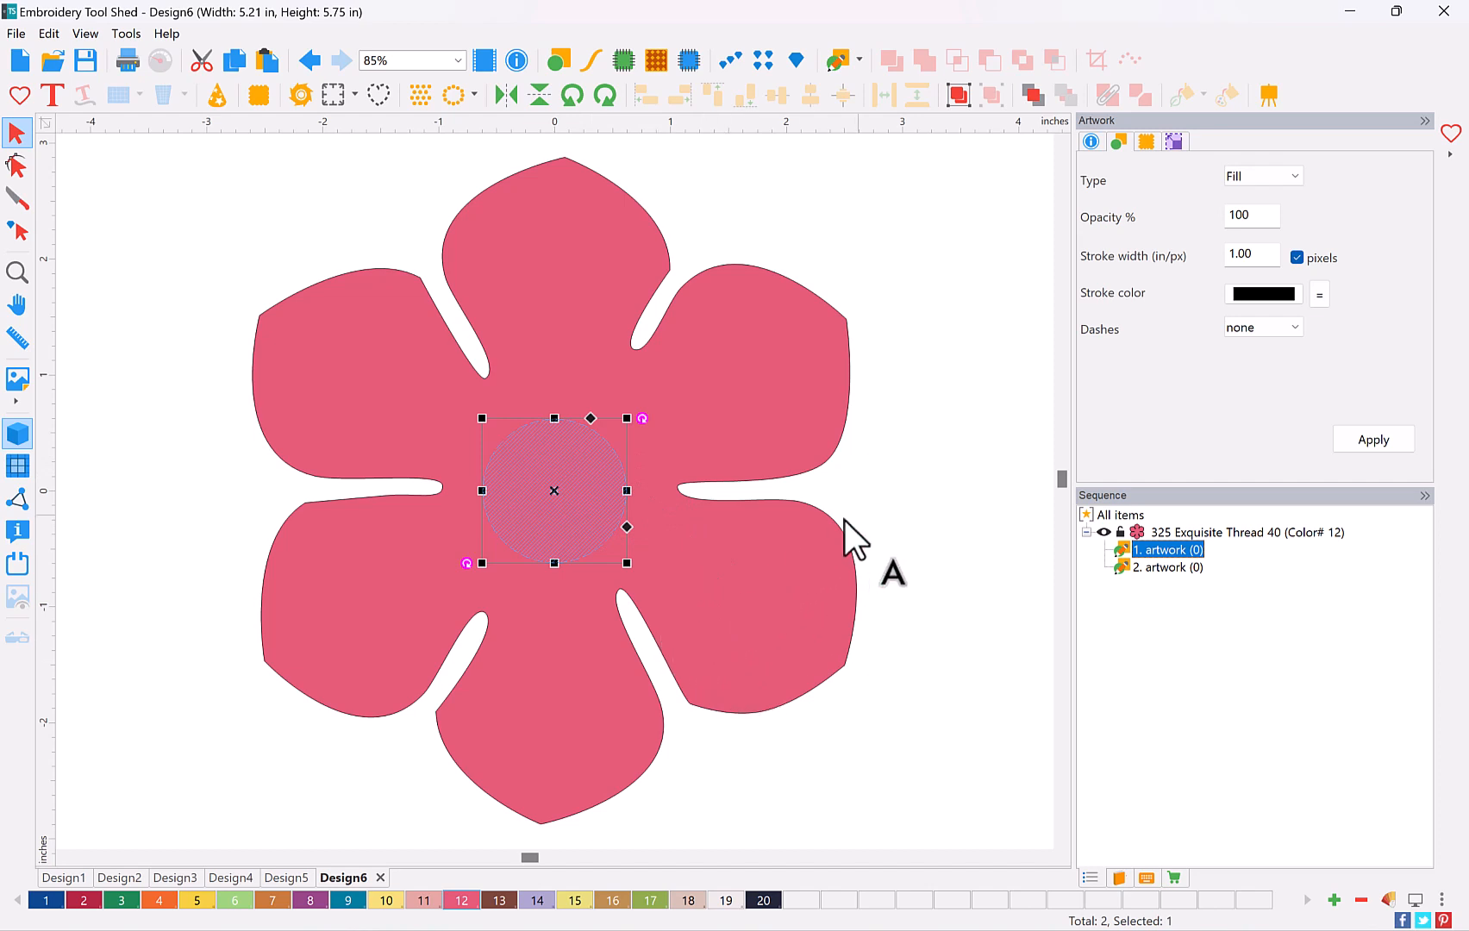
Place the center circle after the petals in the stacking order and recolor it with yellow thread color 5
click(1040, 102)
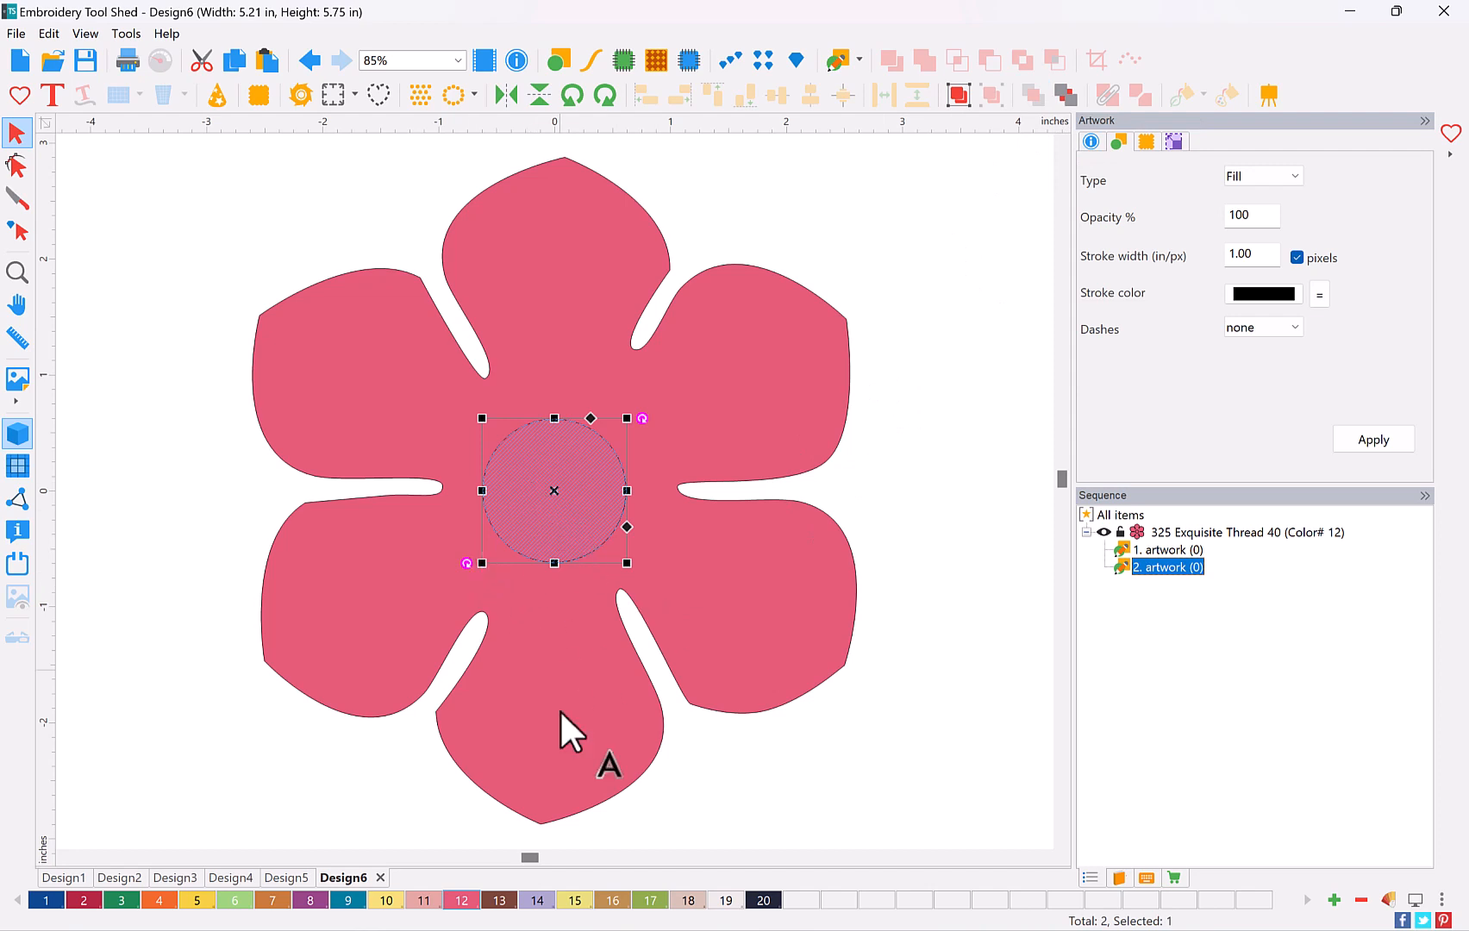
click(208, 903)
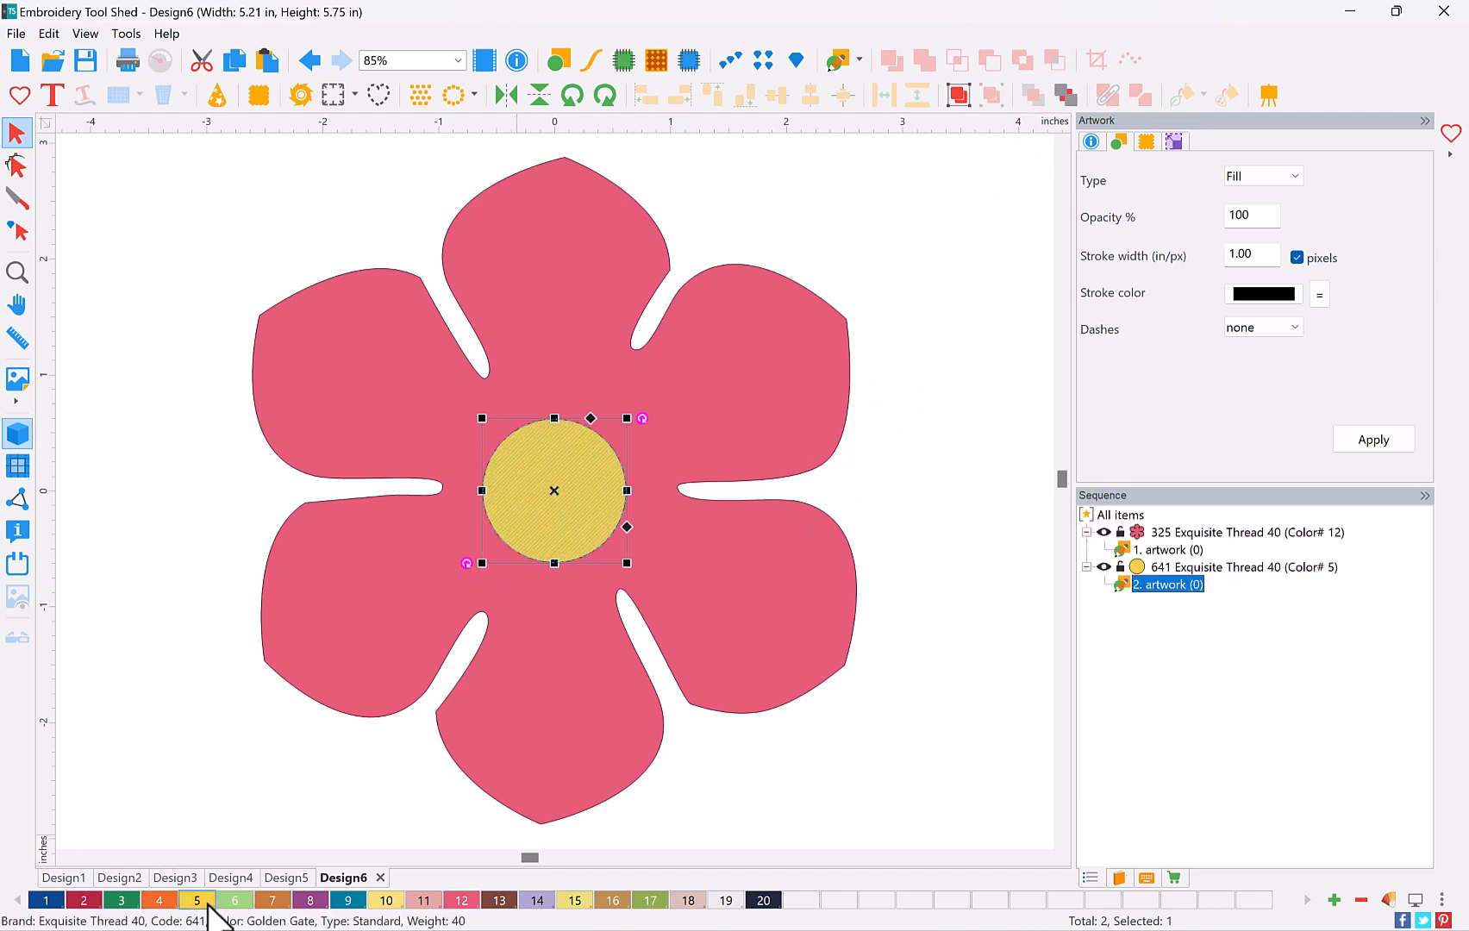
click(911, 742)
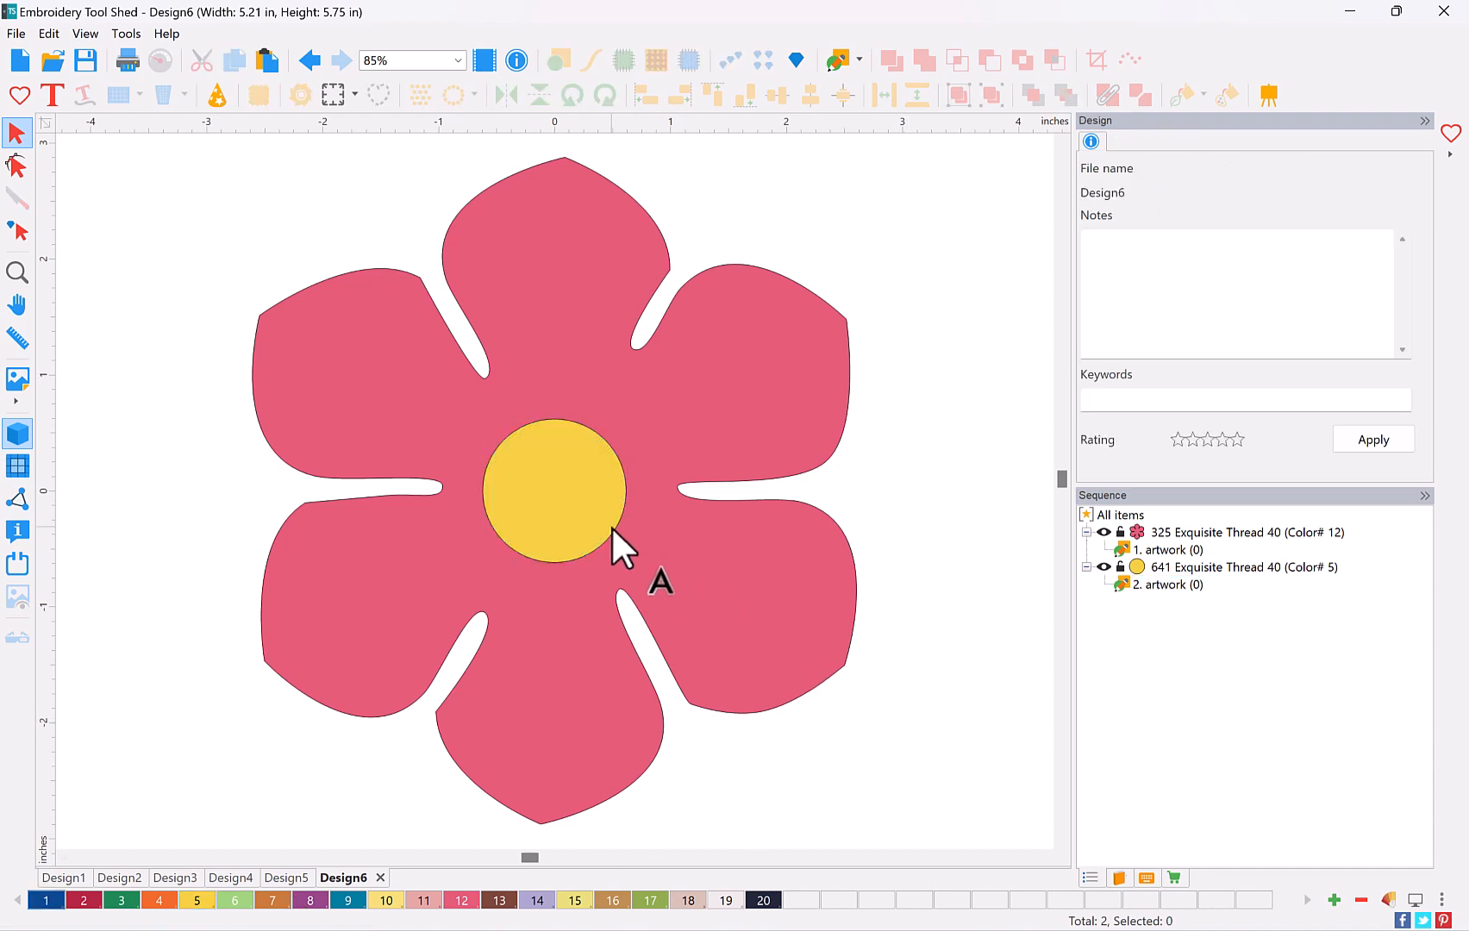
Convert both the petals and the yellow center circle to bling fills and deselect them
key(ctrl+a)
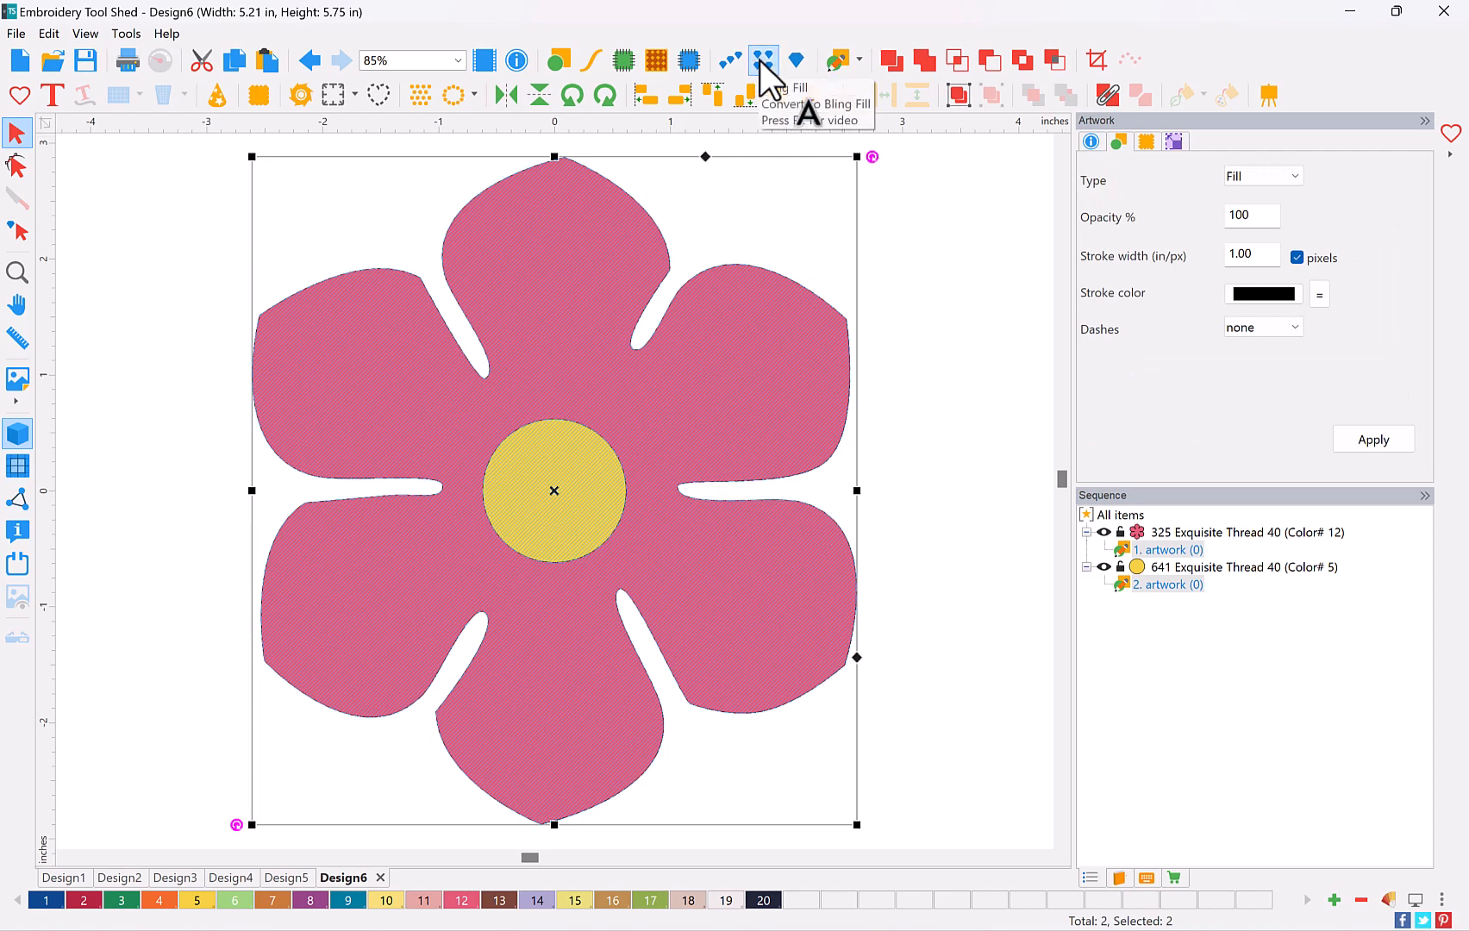
click(761, 60)
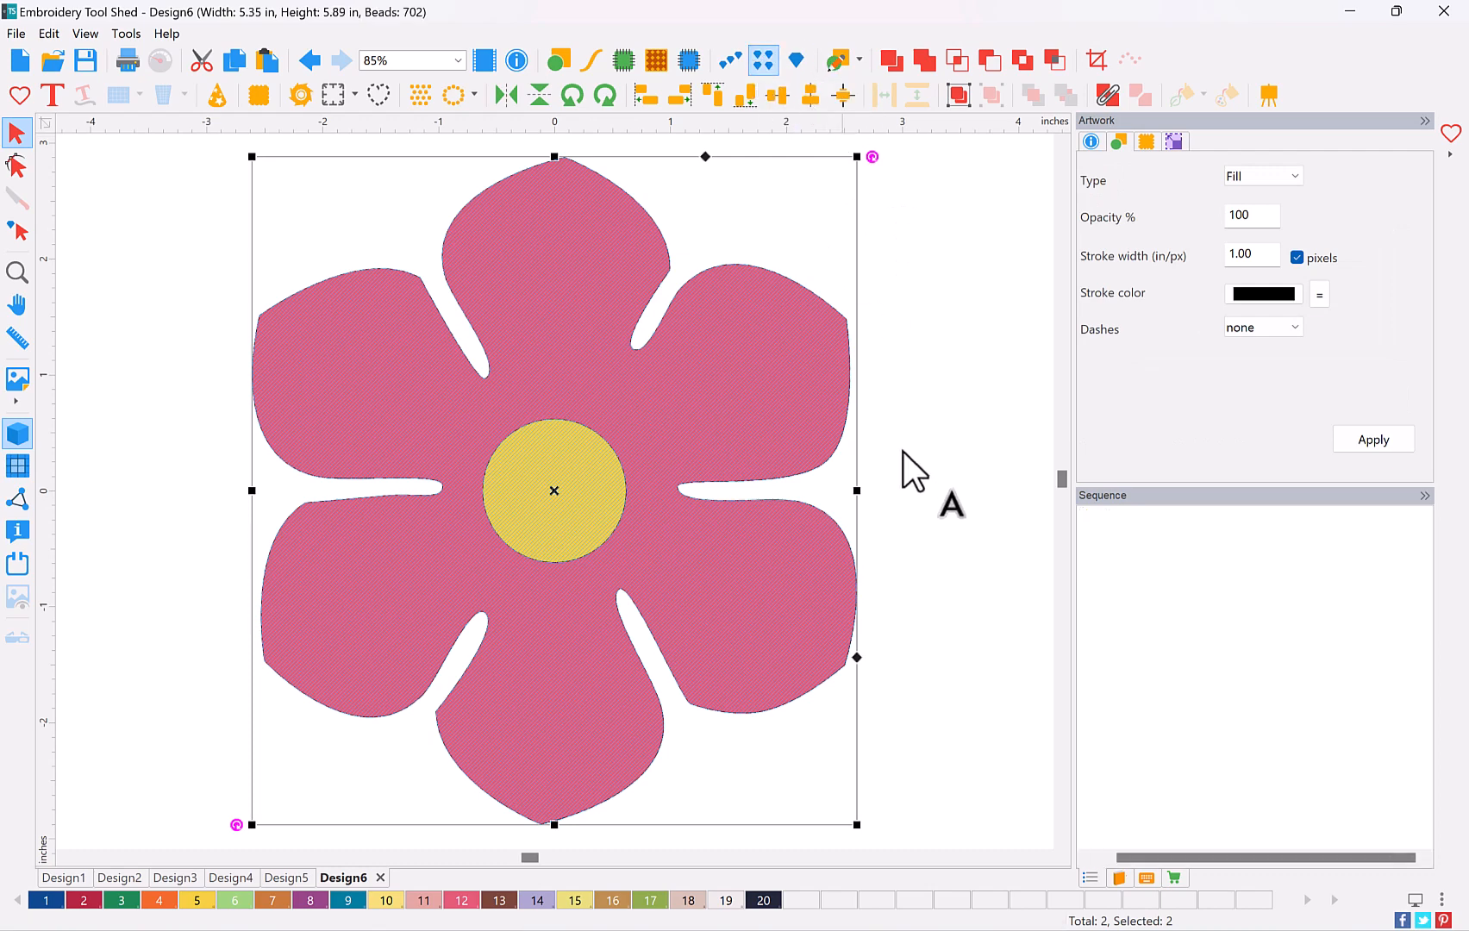
click(963, 528)
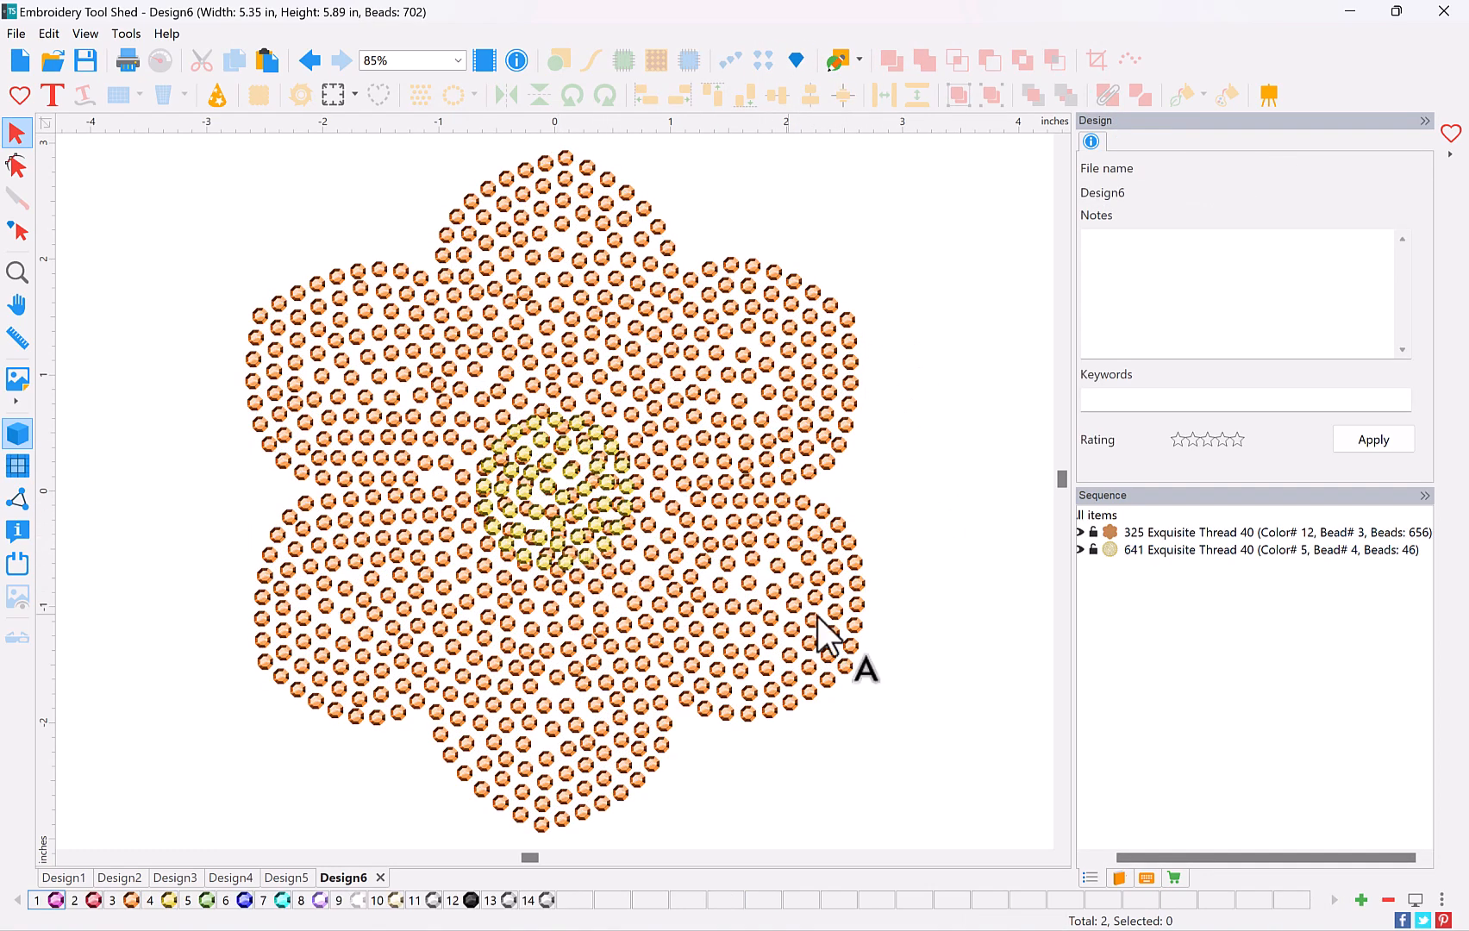
Move the yellow center fill out beside the petals to expose the beads beneath it, and undo the move
click(1145, 557)
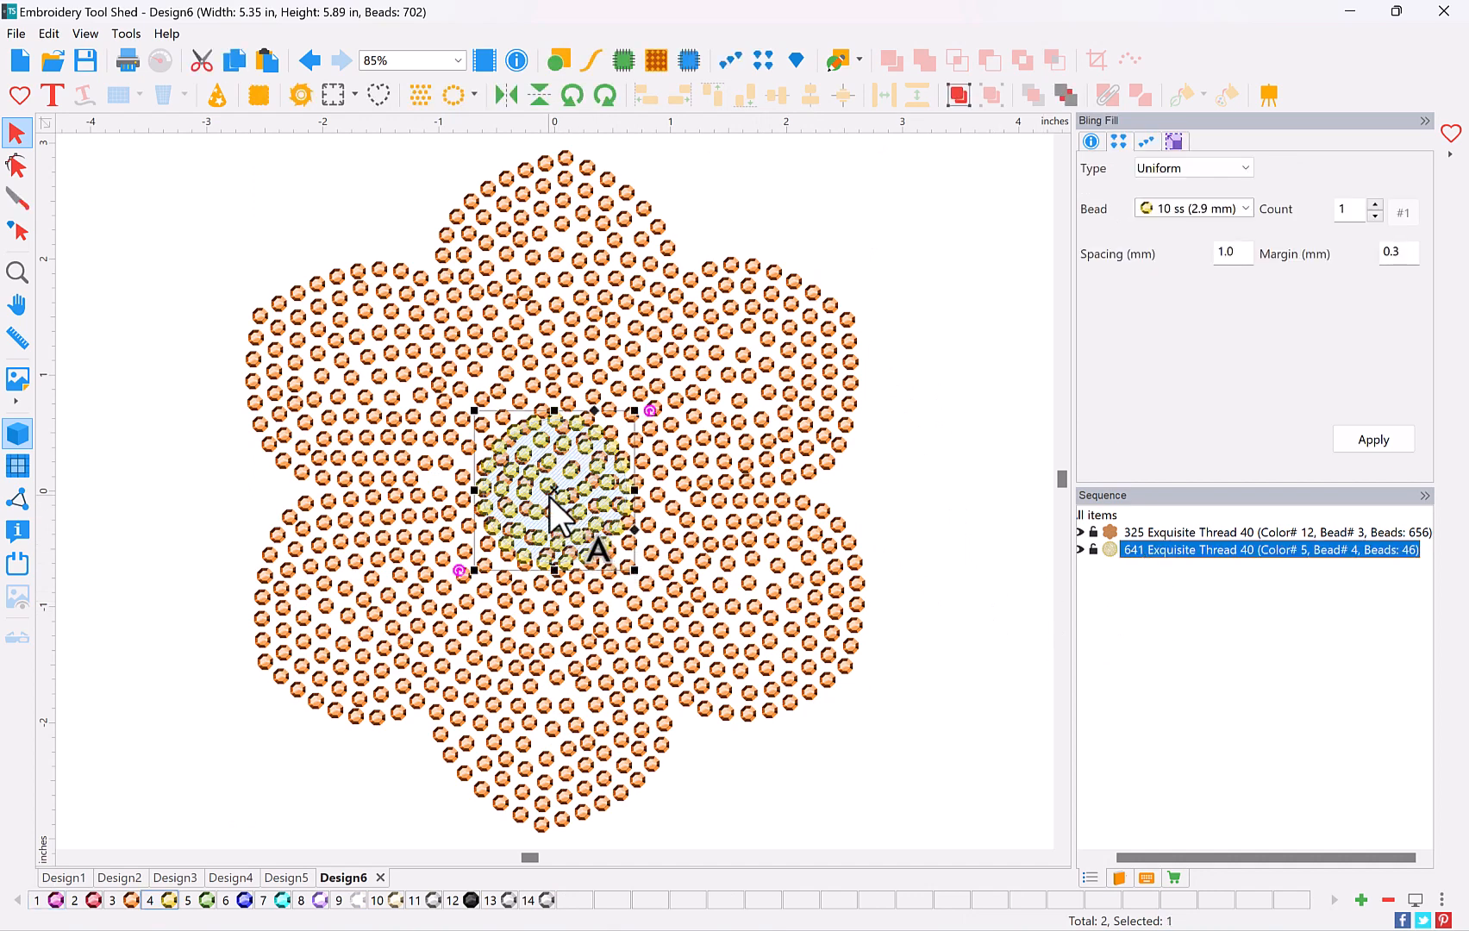
drag(550, 496, 950, 512)
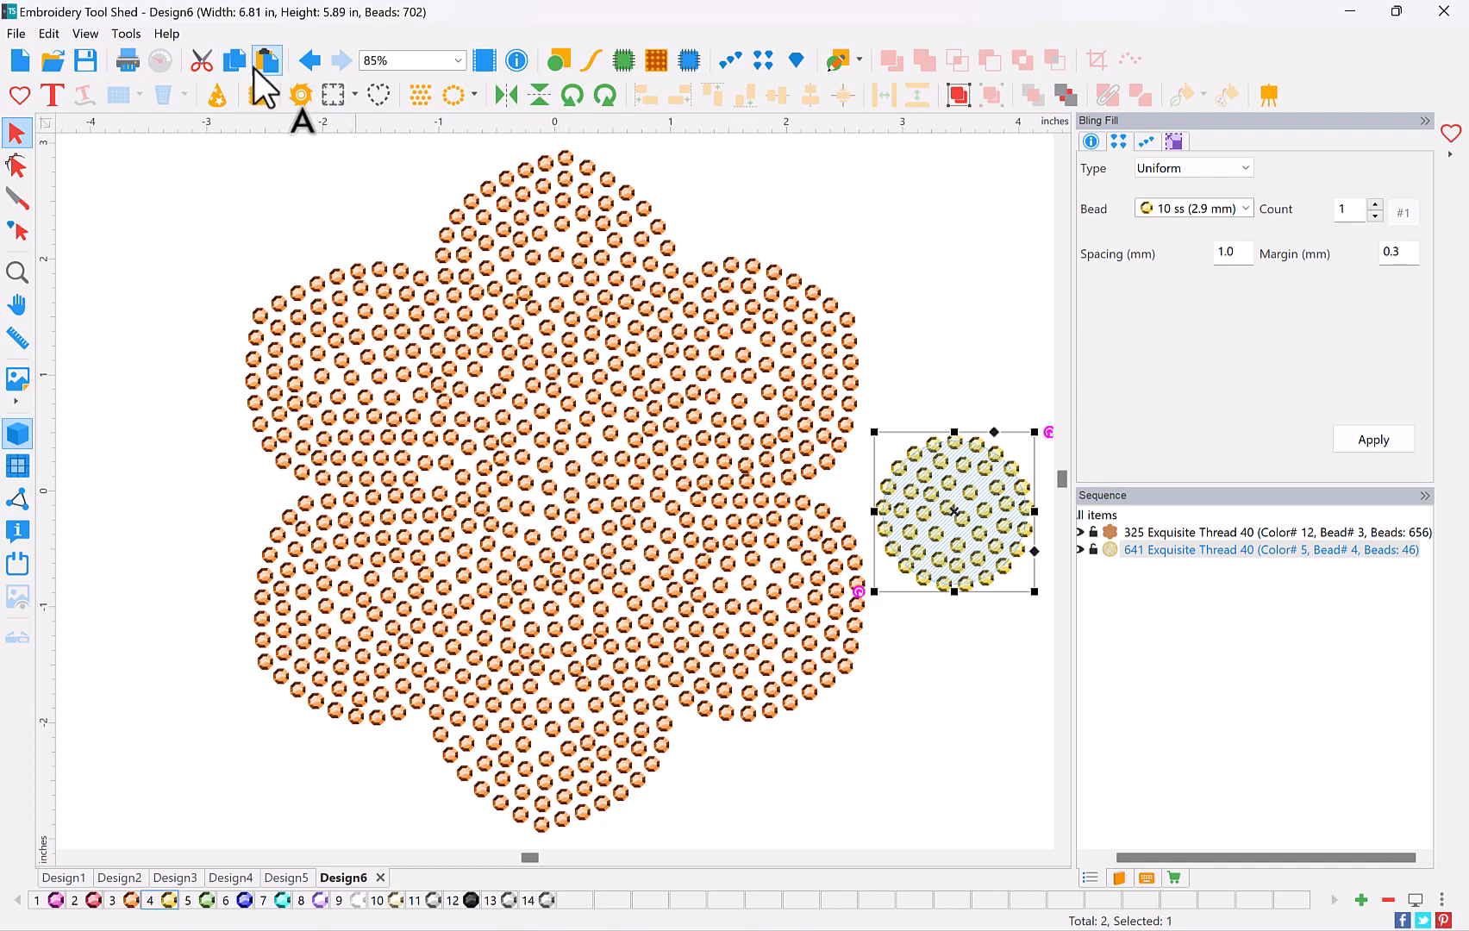
click(302, 62)
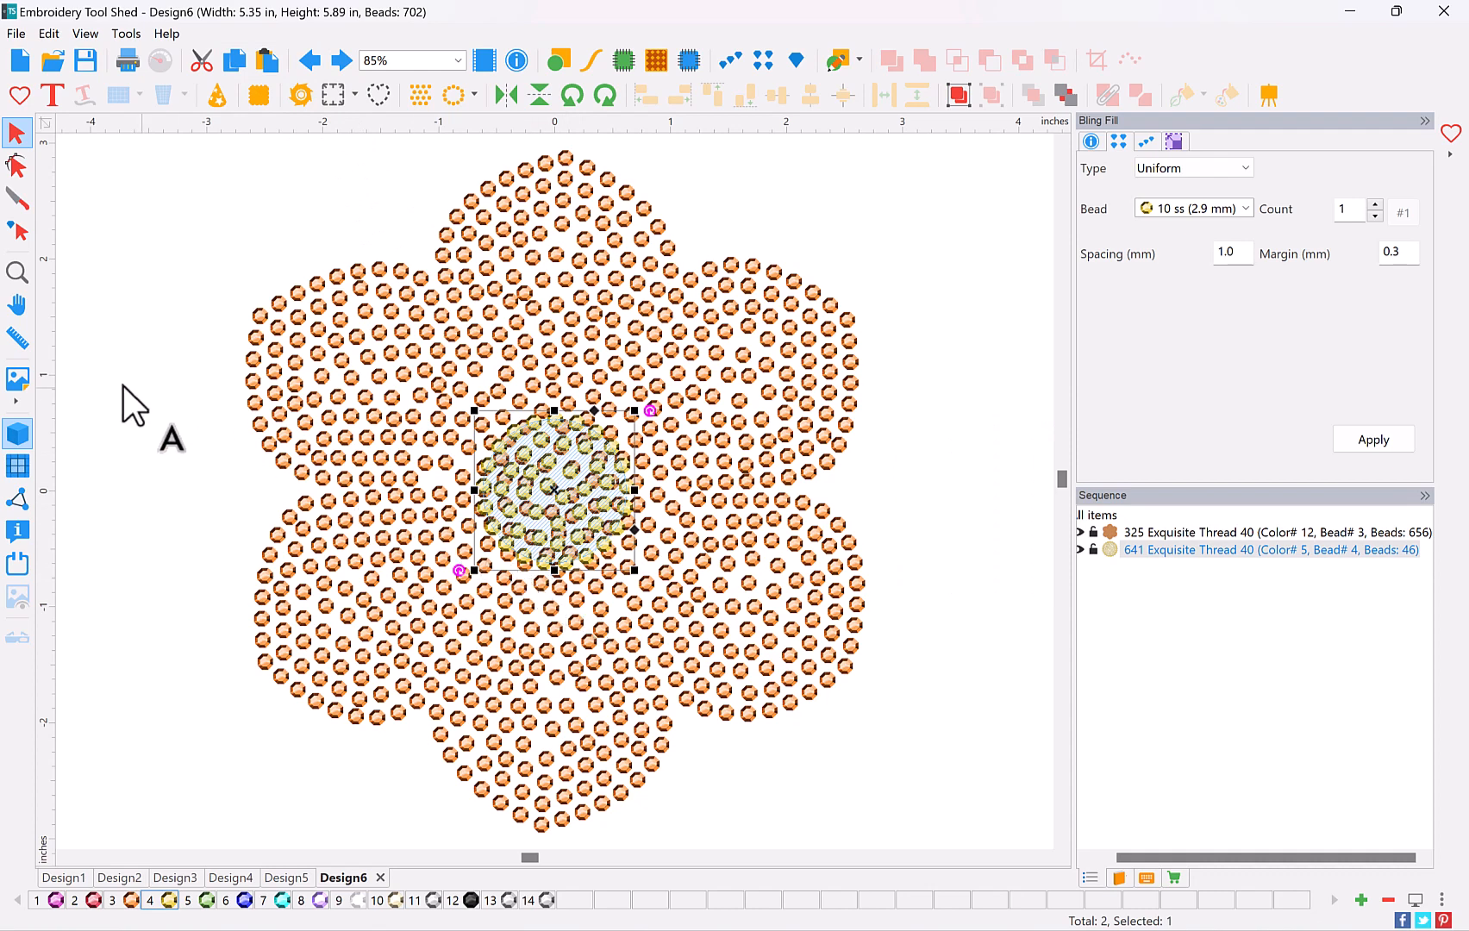
Delete four flagged overlapping beads one at a time within the flower's center
click(19, 230)
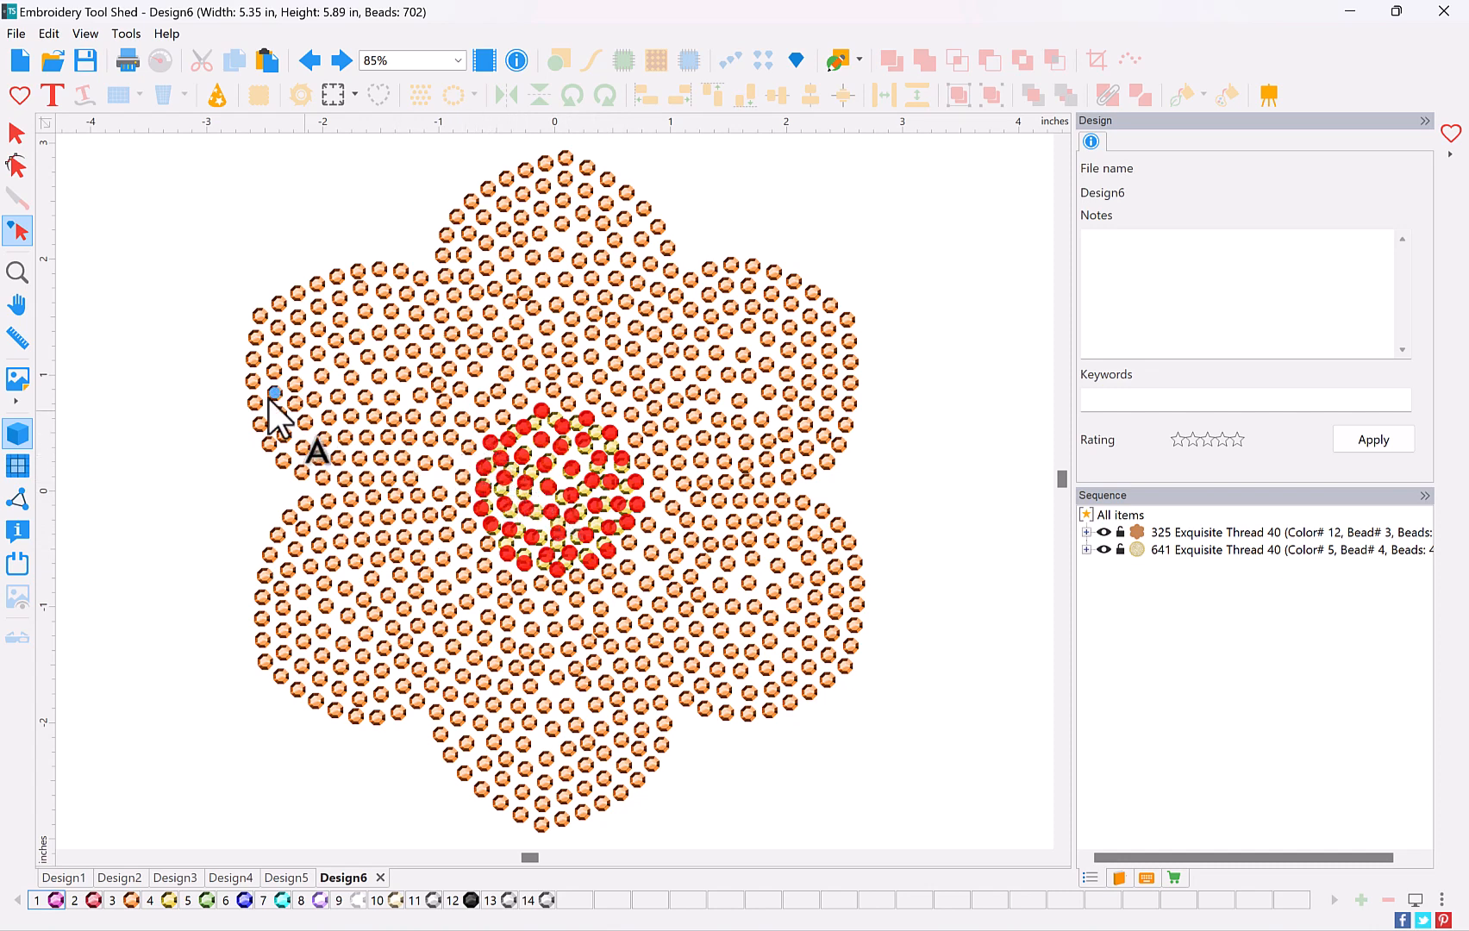
click(27, 274)
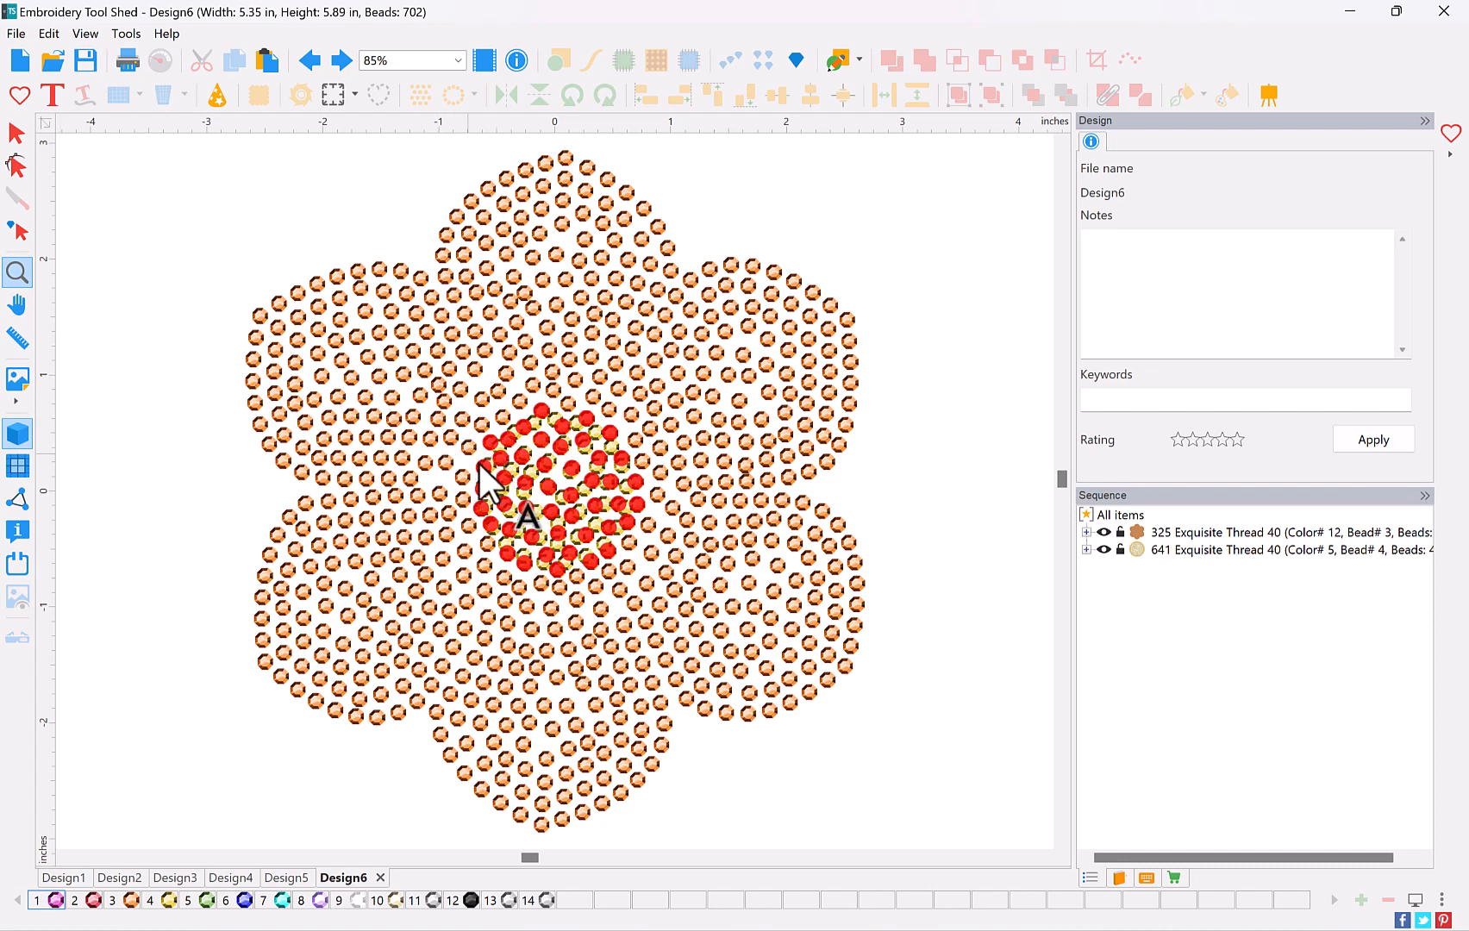
drag(479, 435, 622, 549)
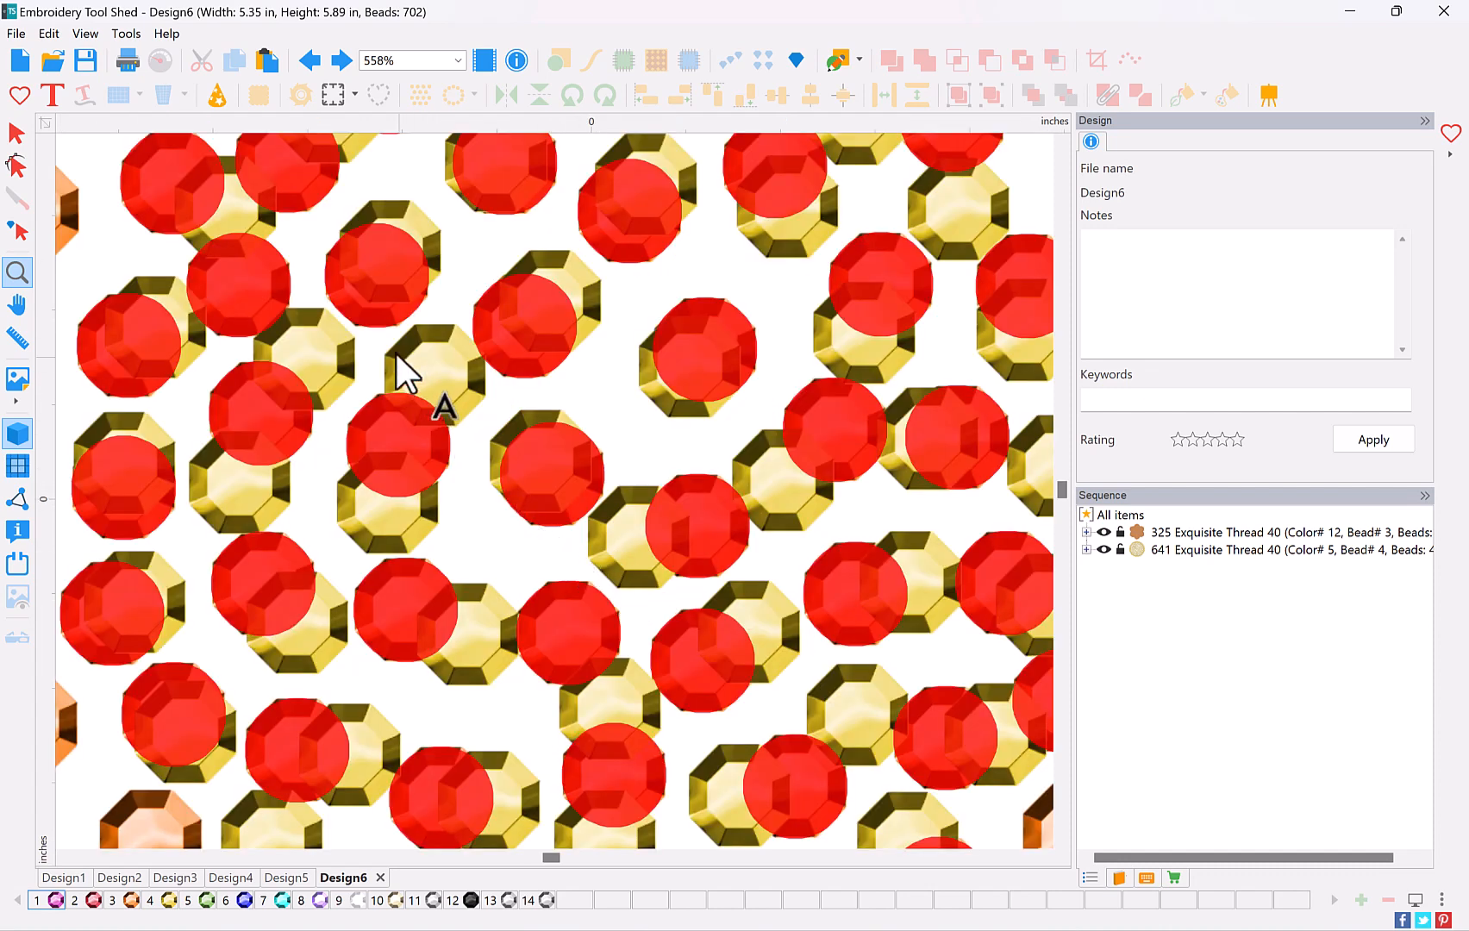
click(19, 237)
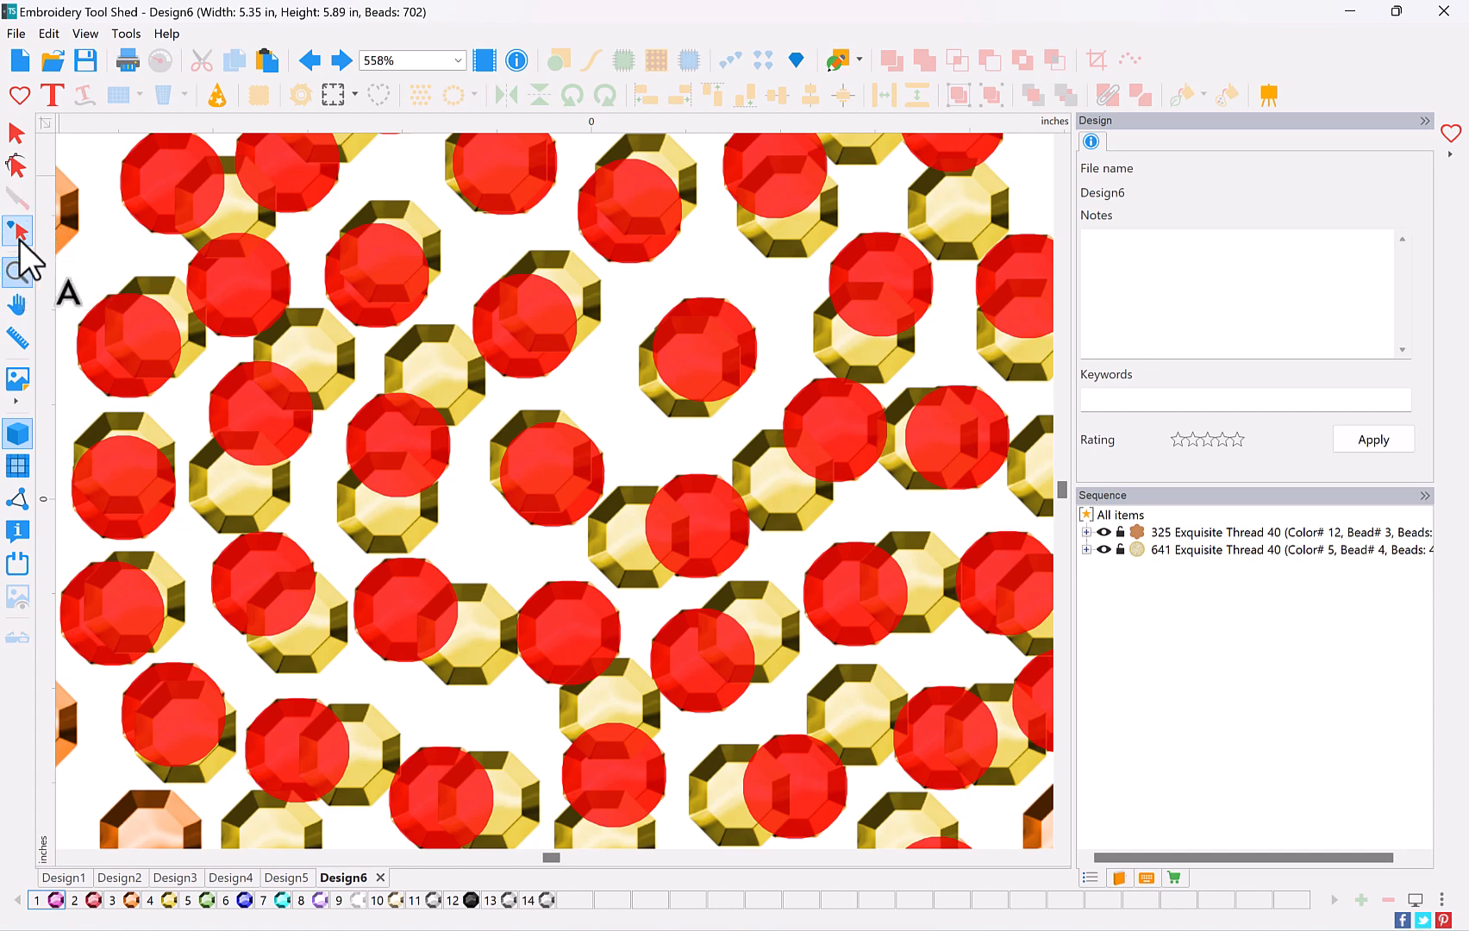
click(365, 290)
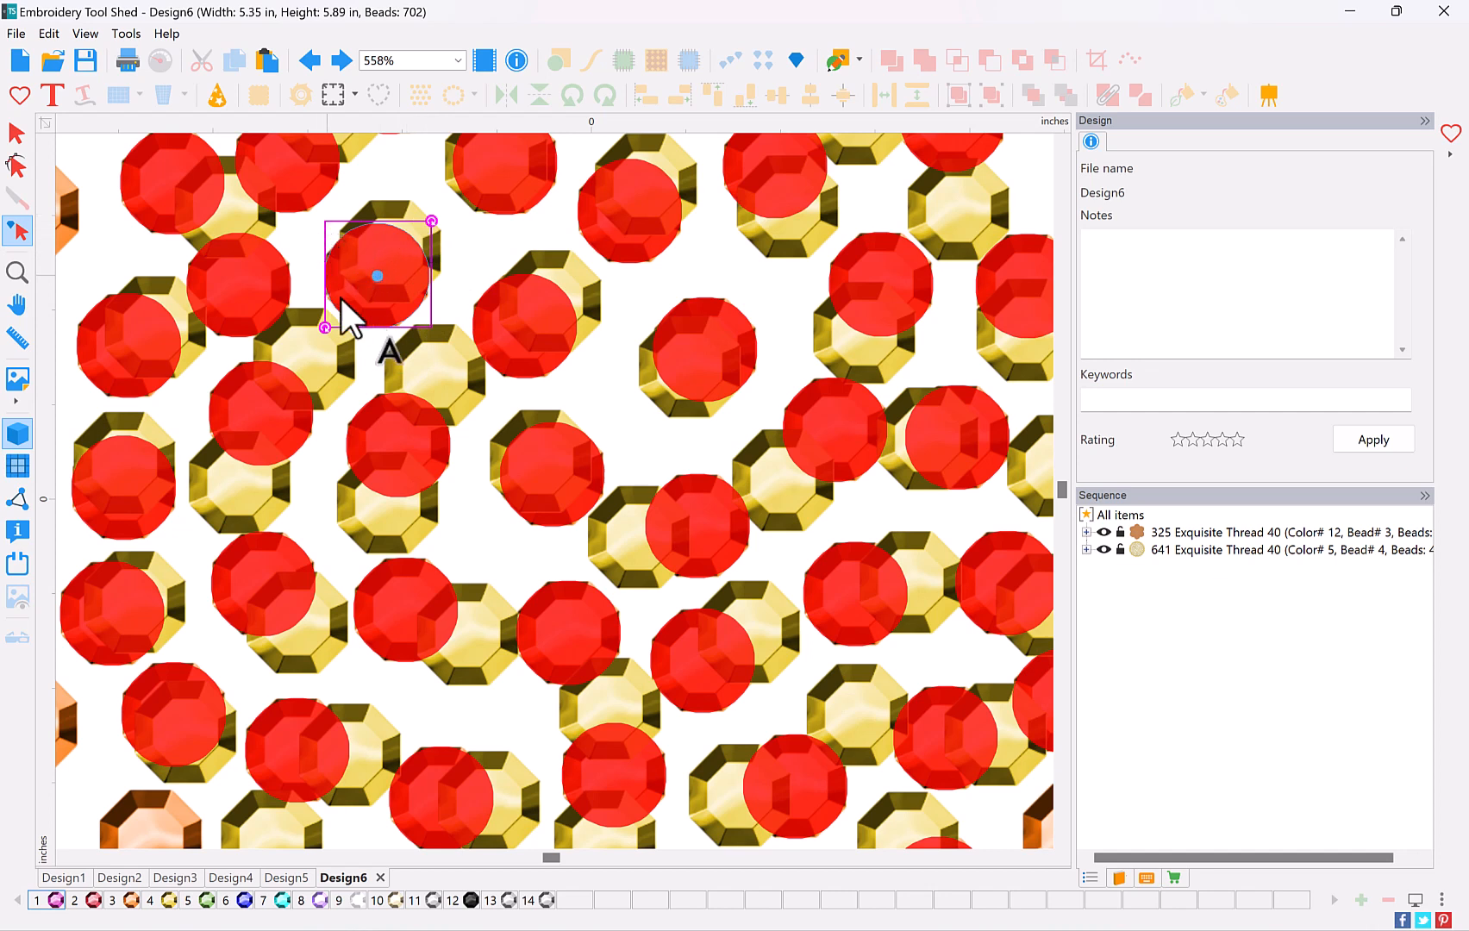
key(Delete)
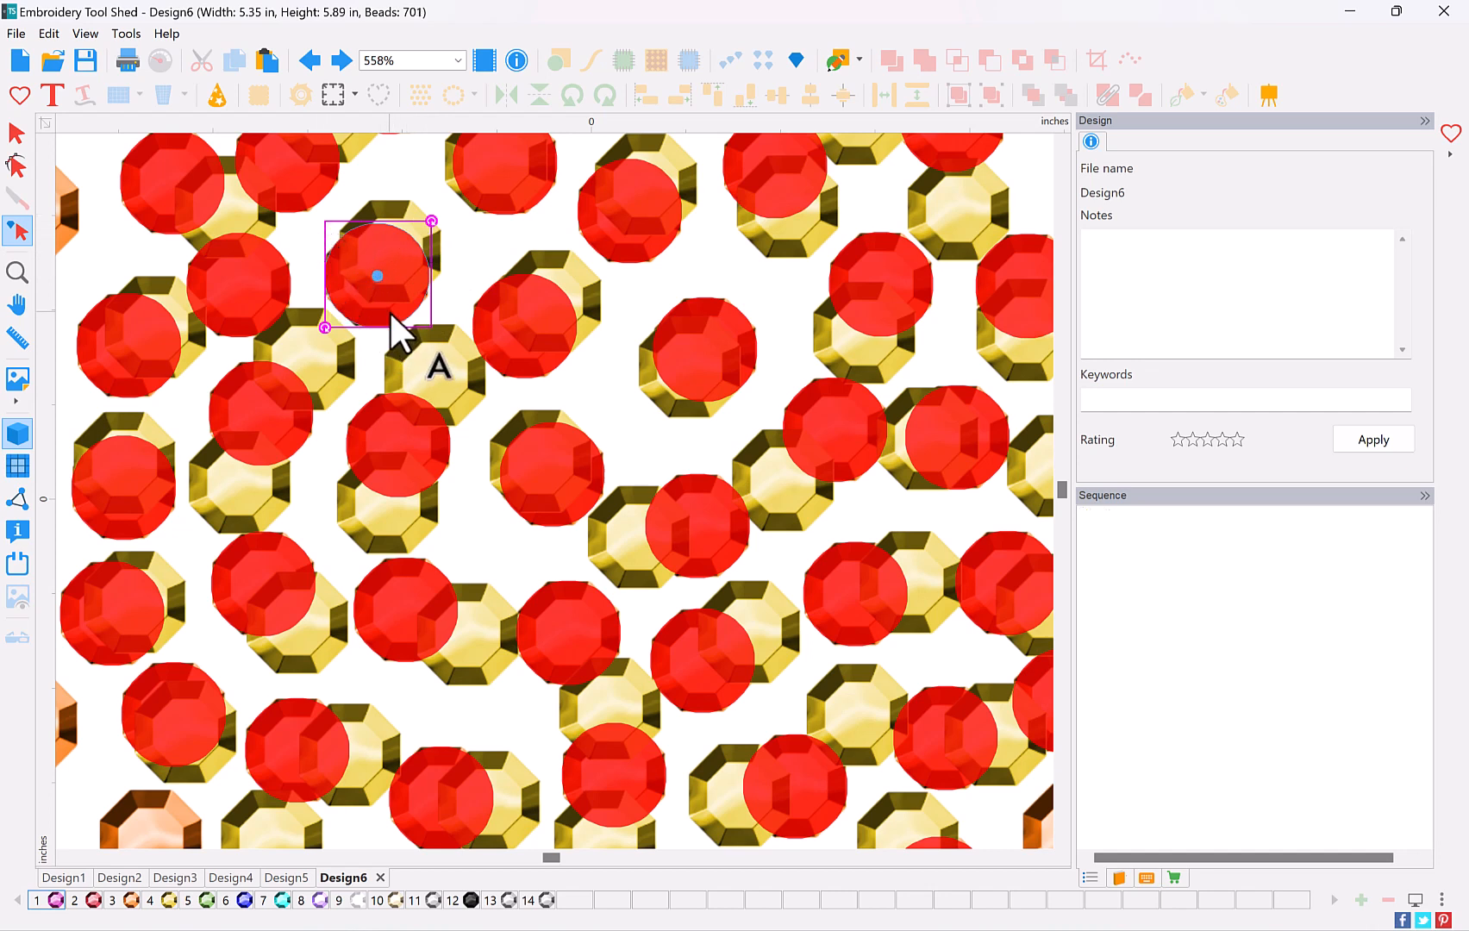
click(236, 287)
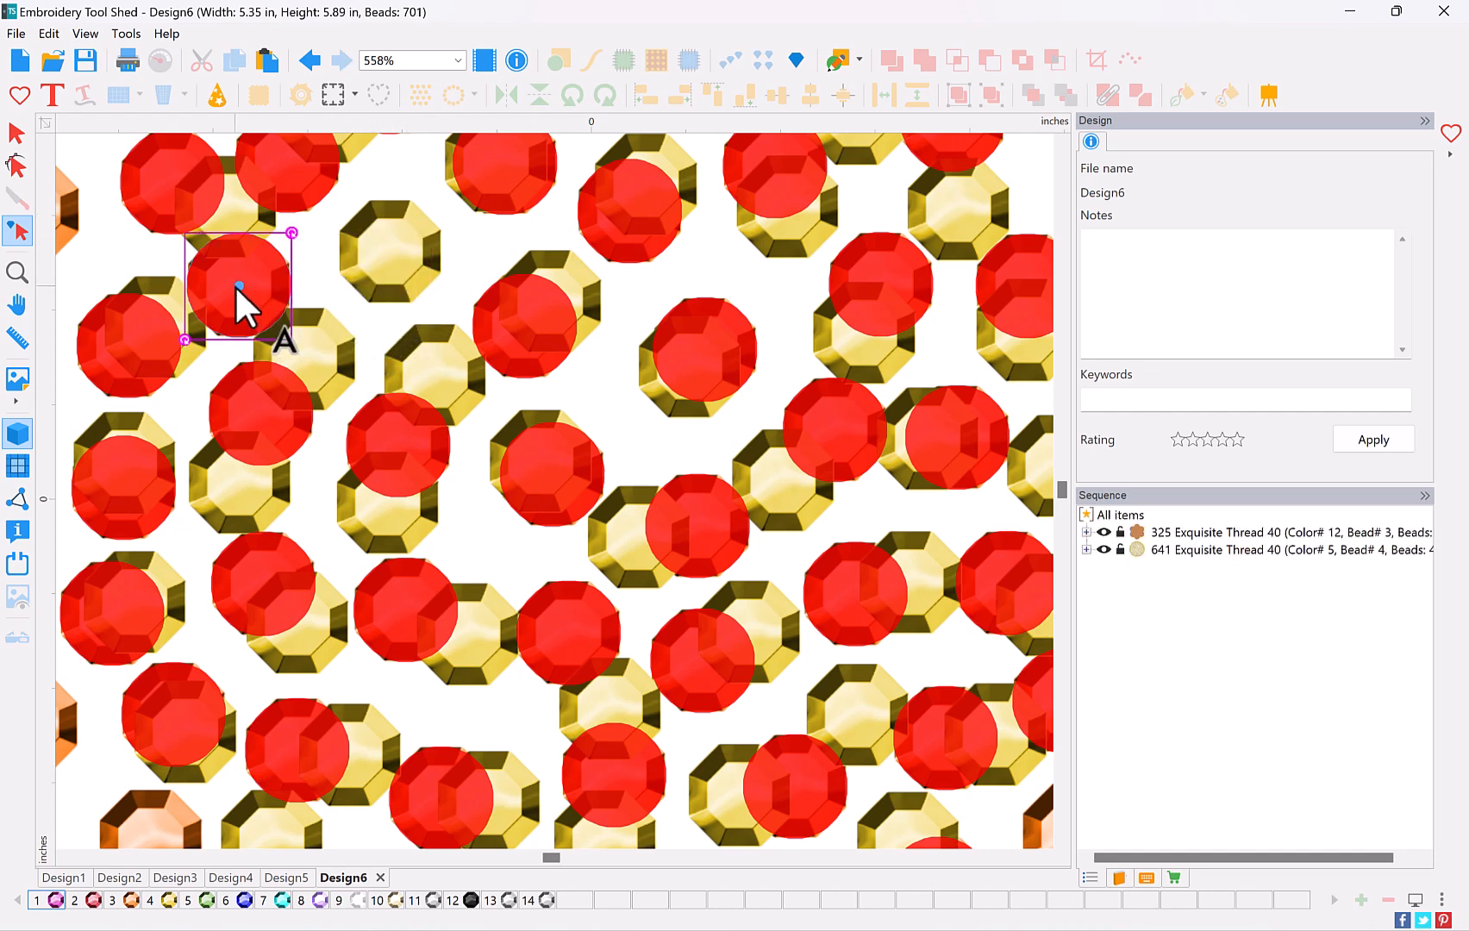
key(Delete)
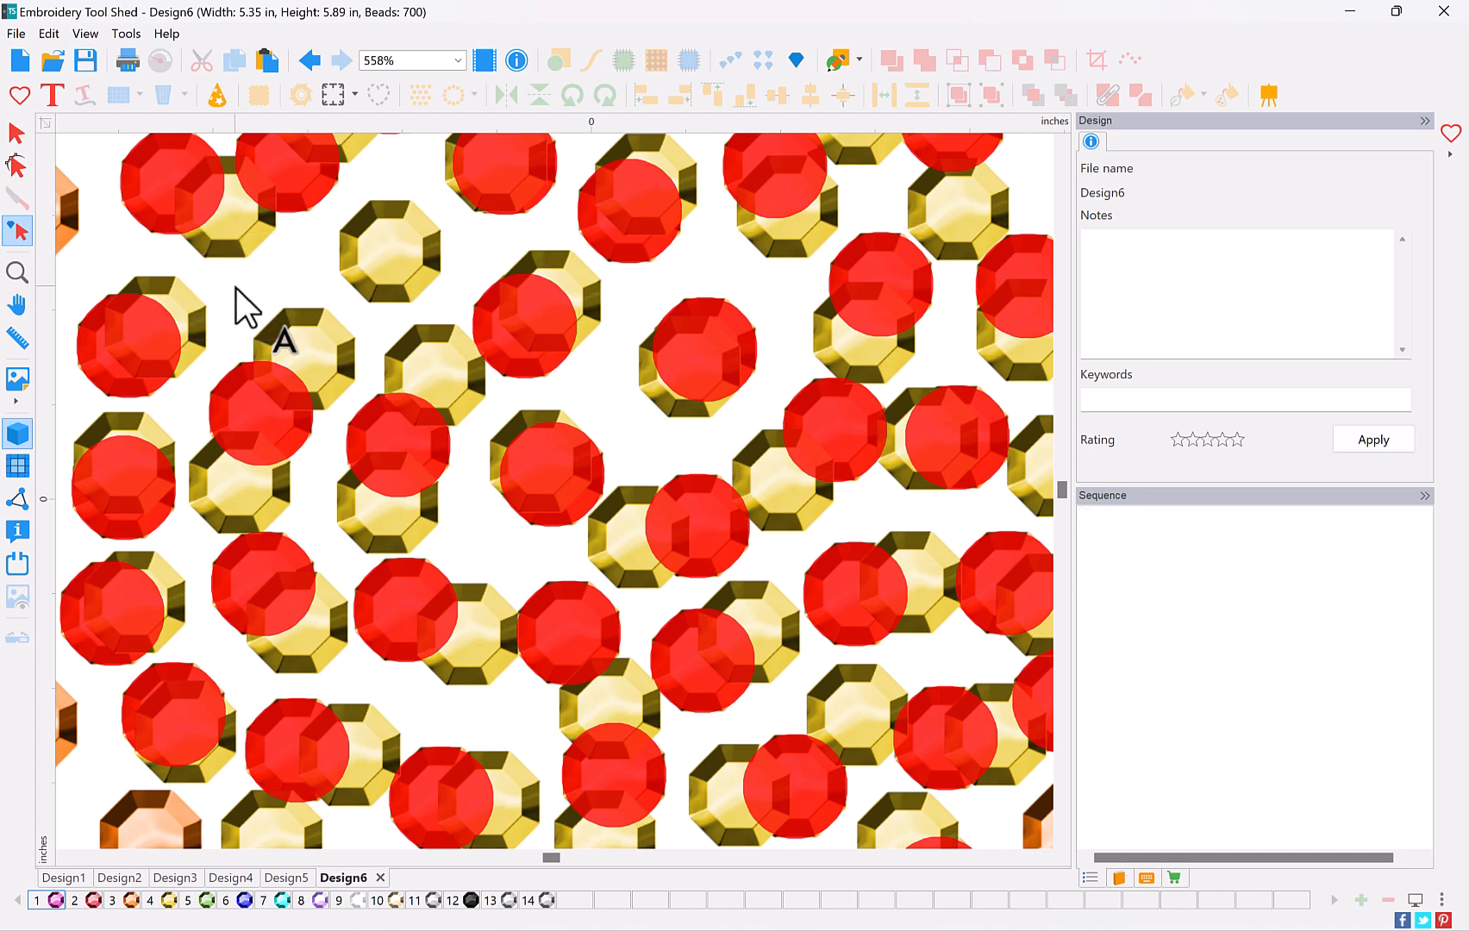
click(132, 346)
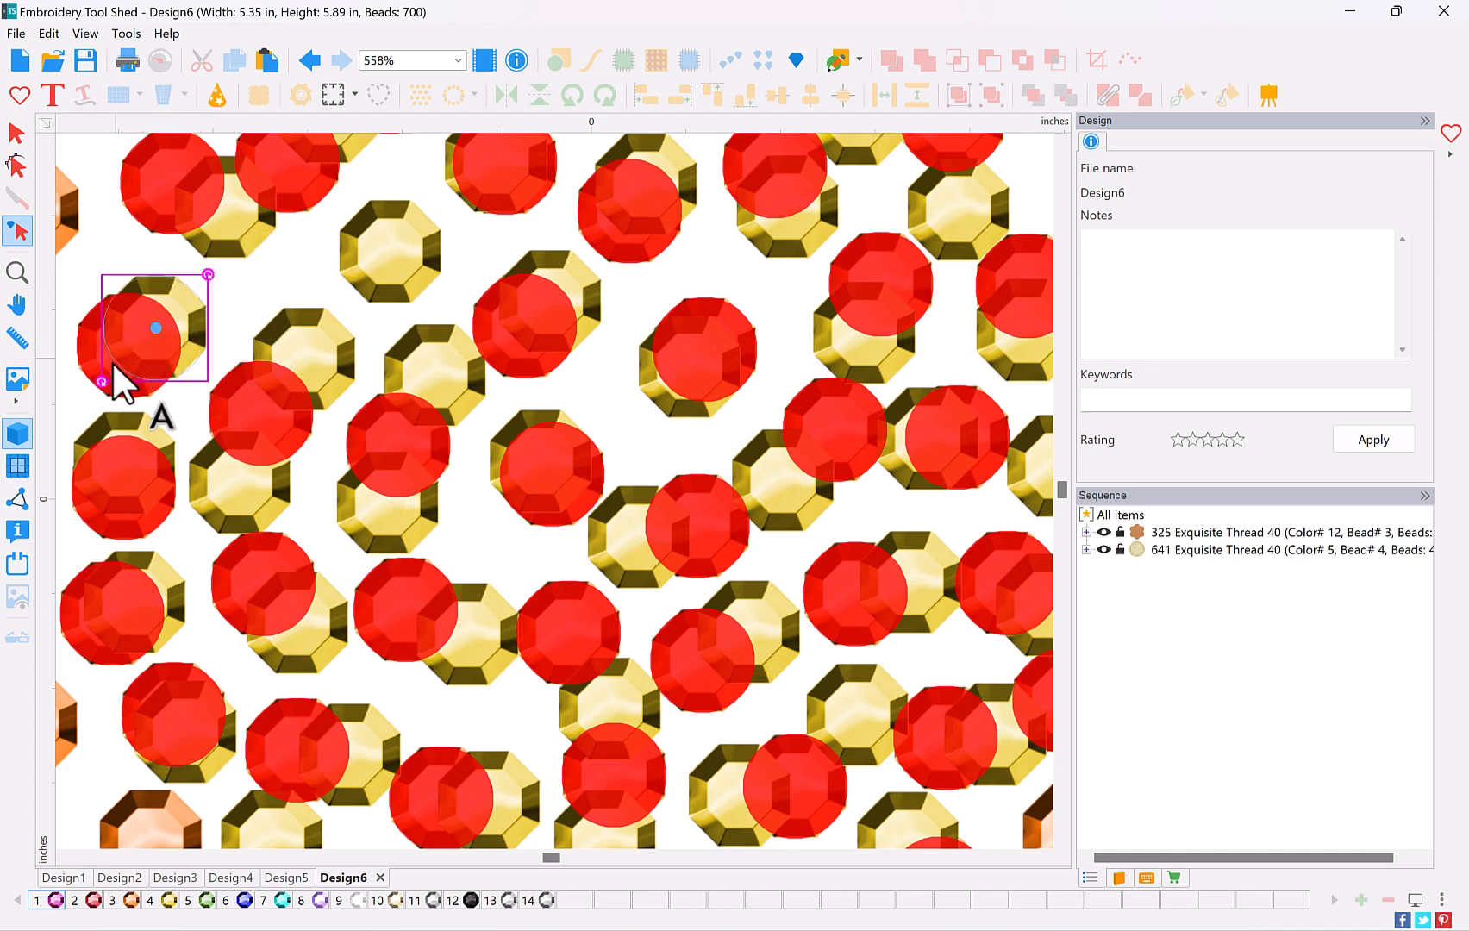
key(Delete)
click(263, 412)
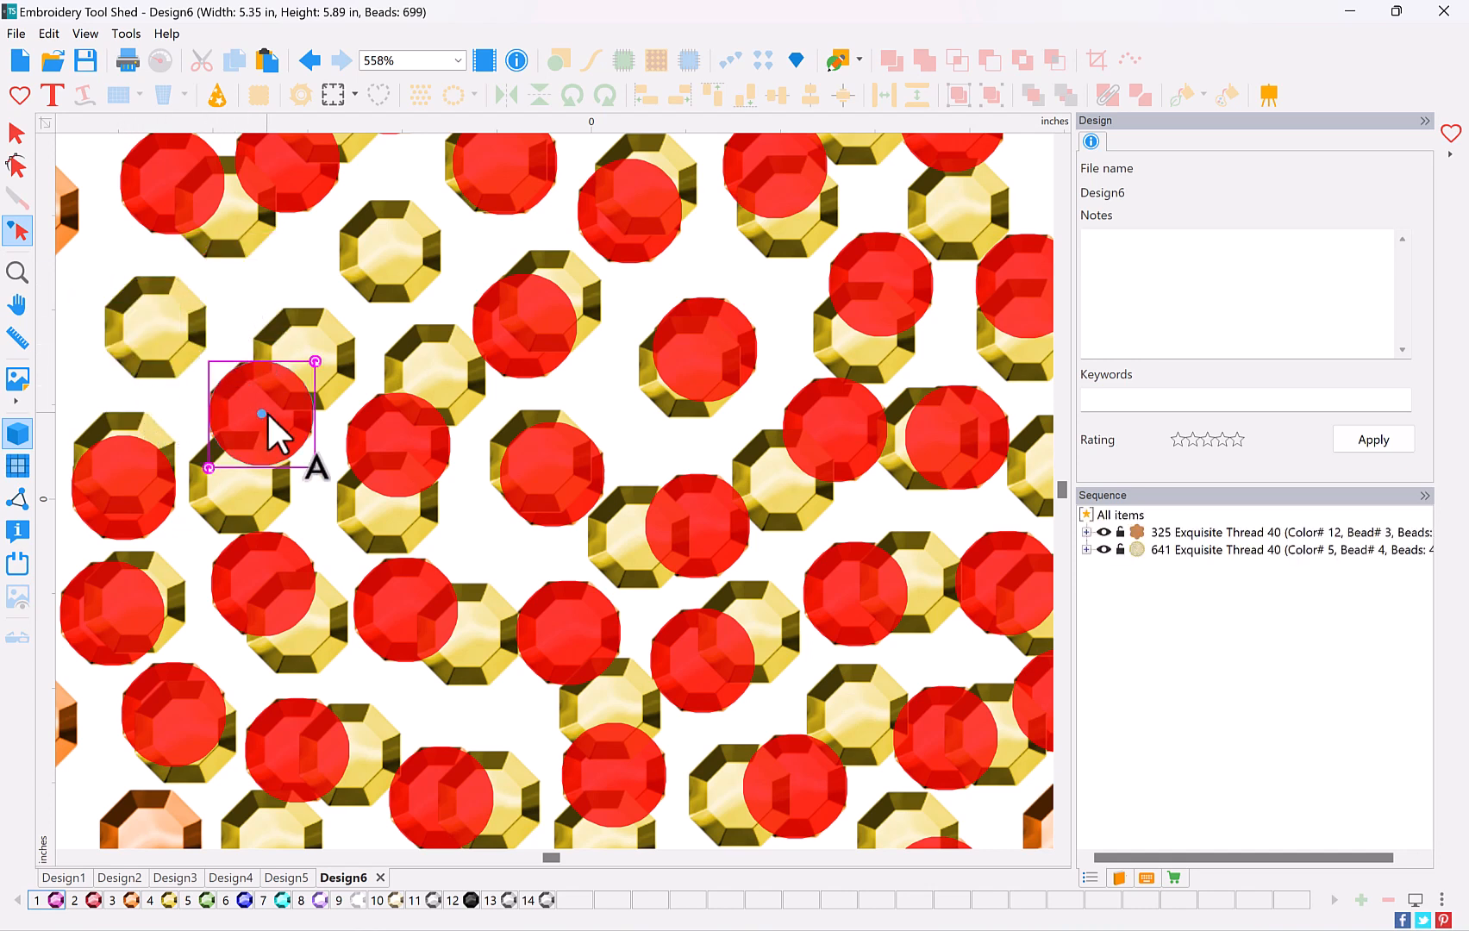
key(Delete)
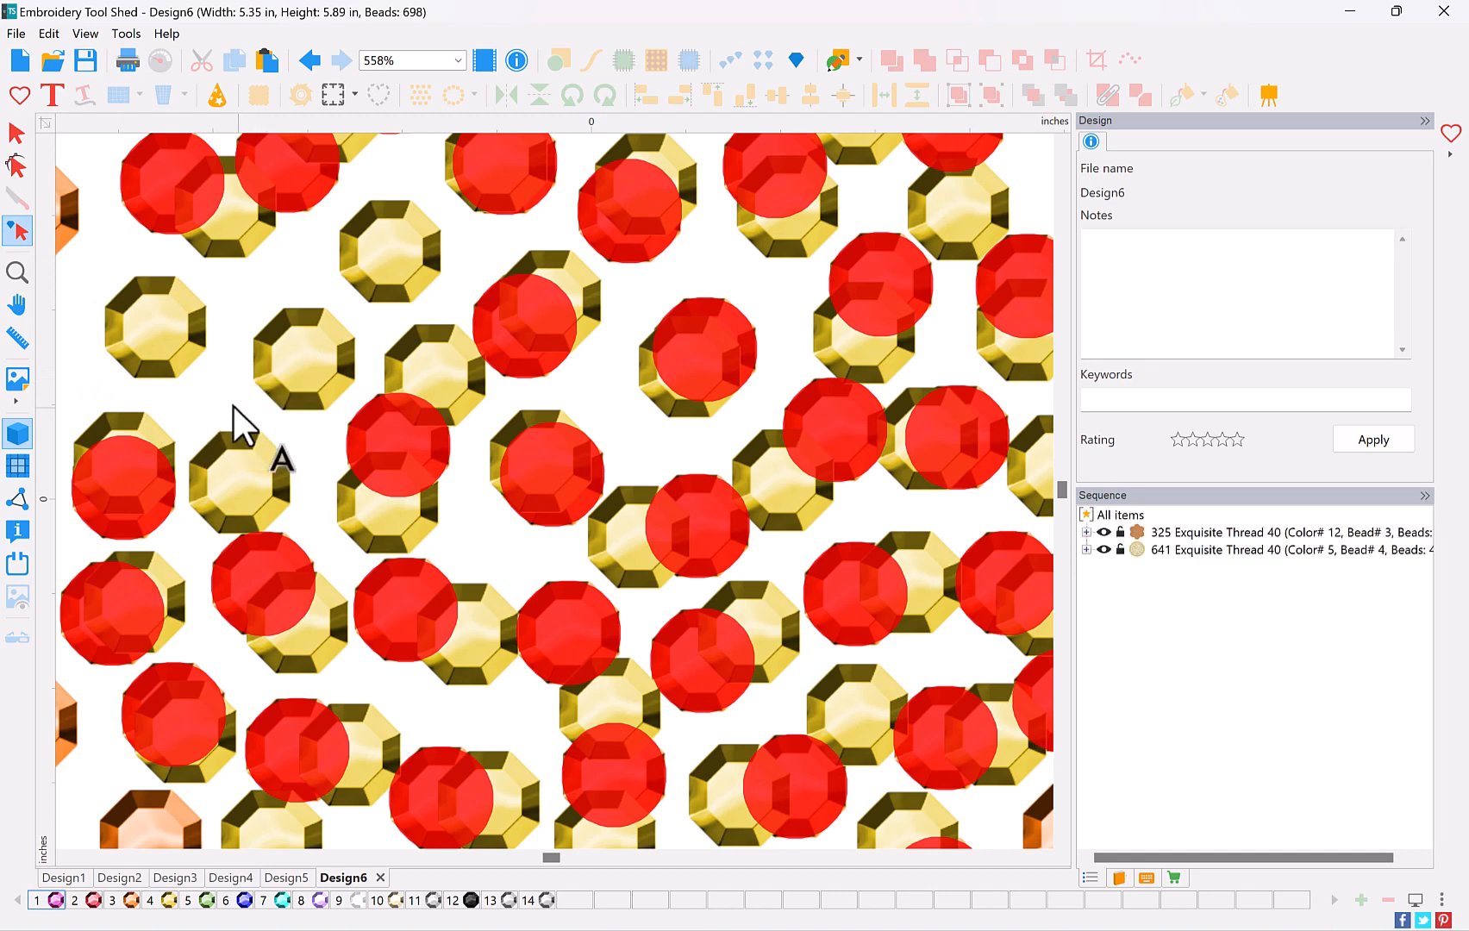
Apply Remove Overlaps to the yellow center fill and check the individual beads for remaining overlaps
double_click(18, 273)
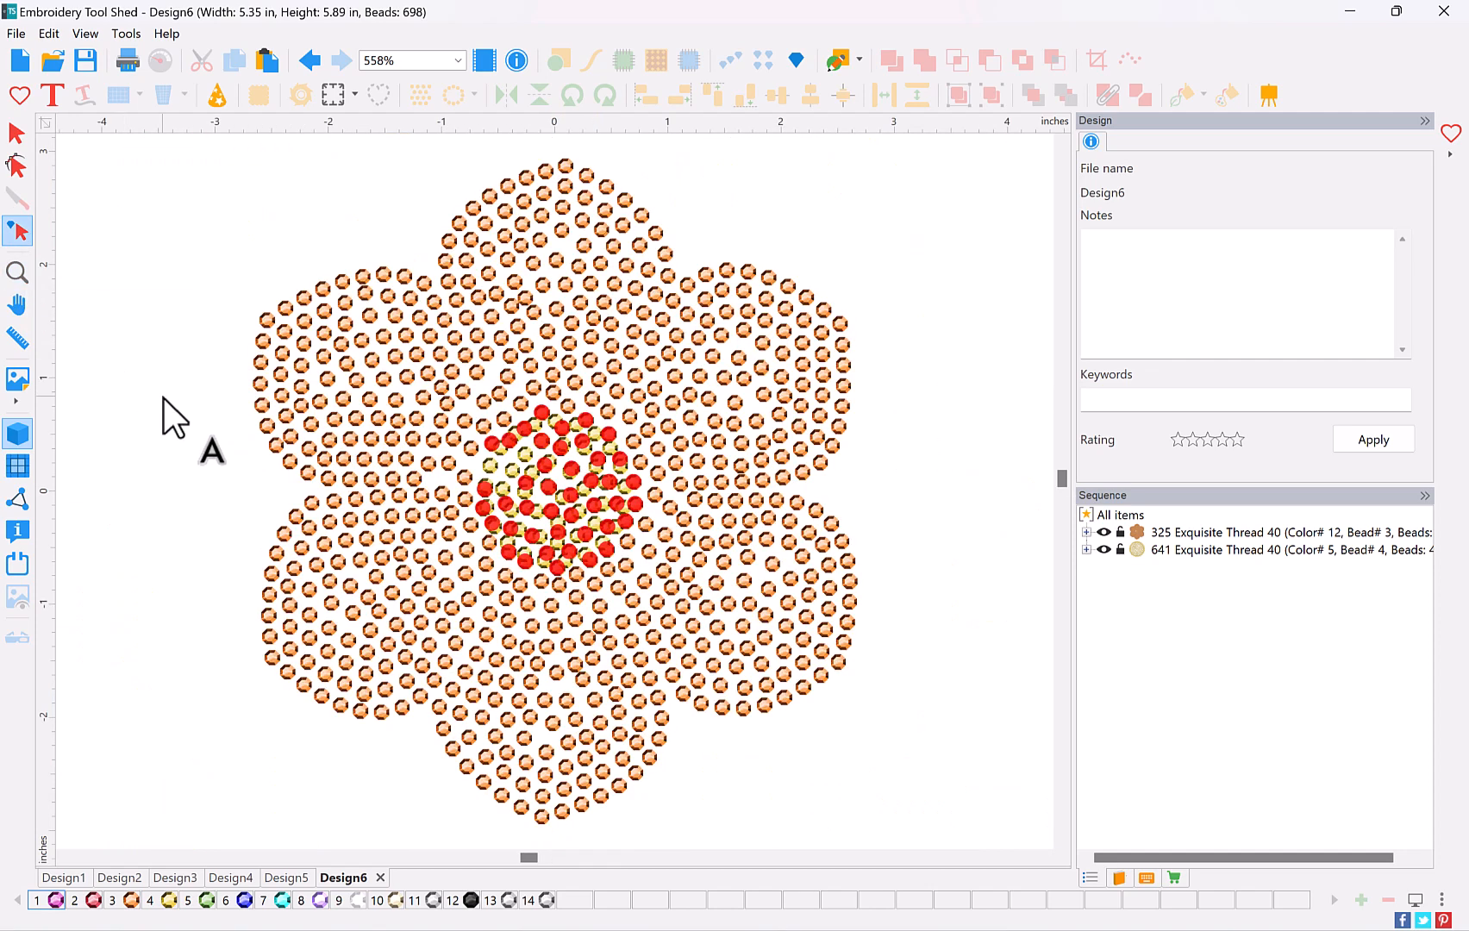
click(21, 138)
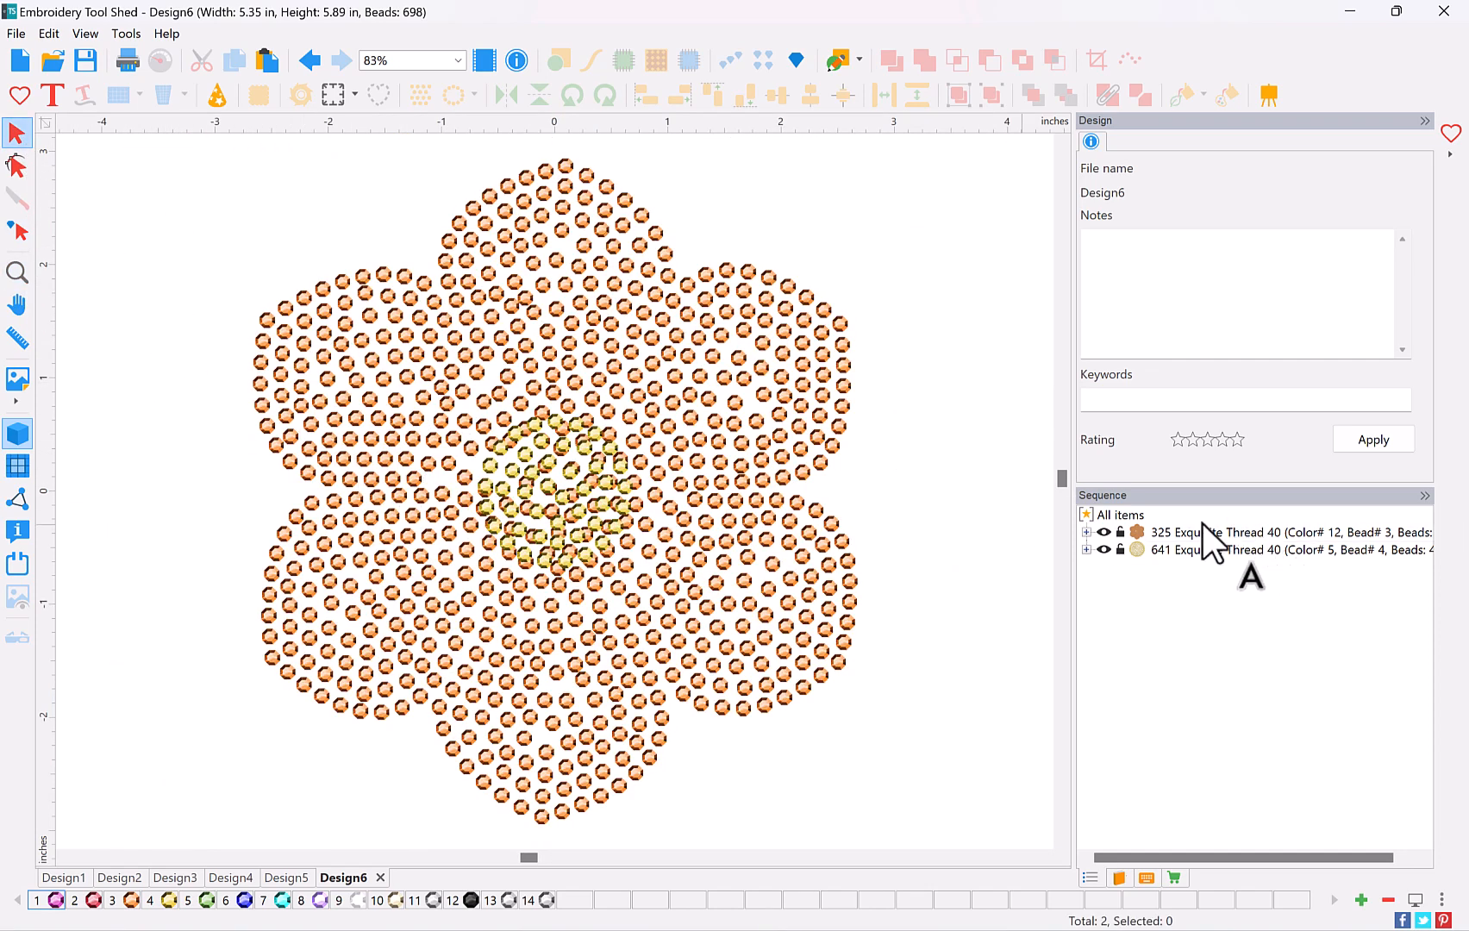
click(1166, 554)
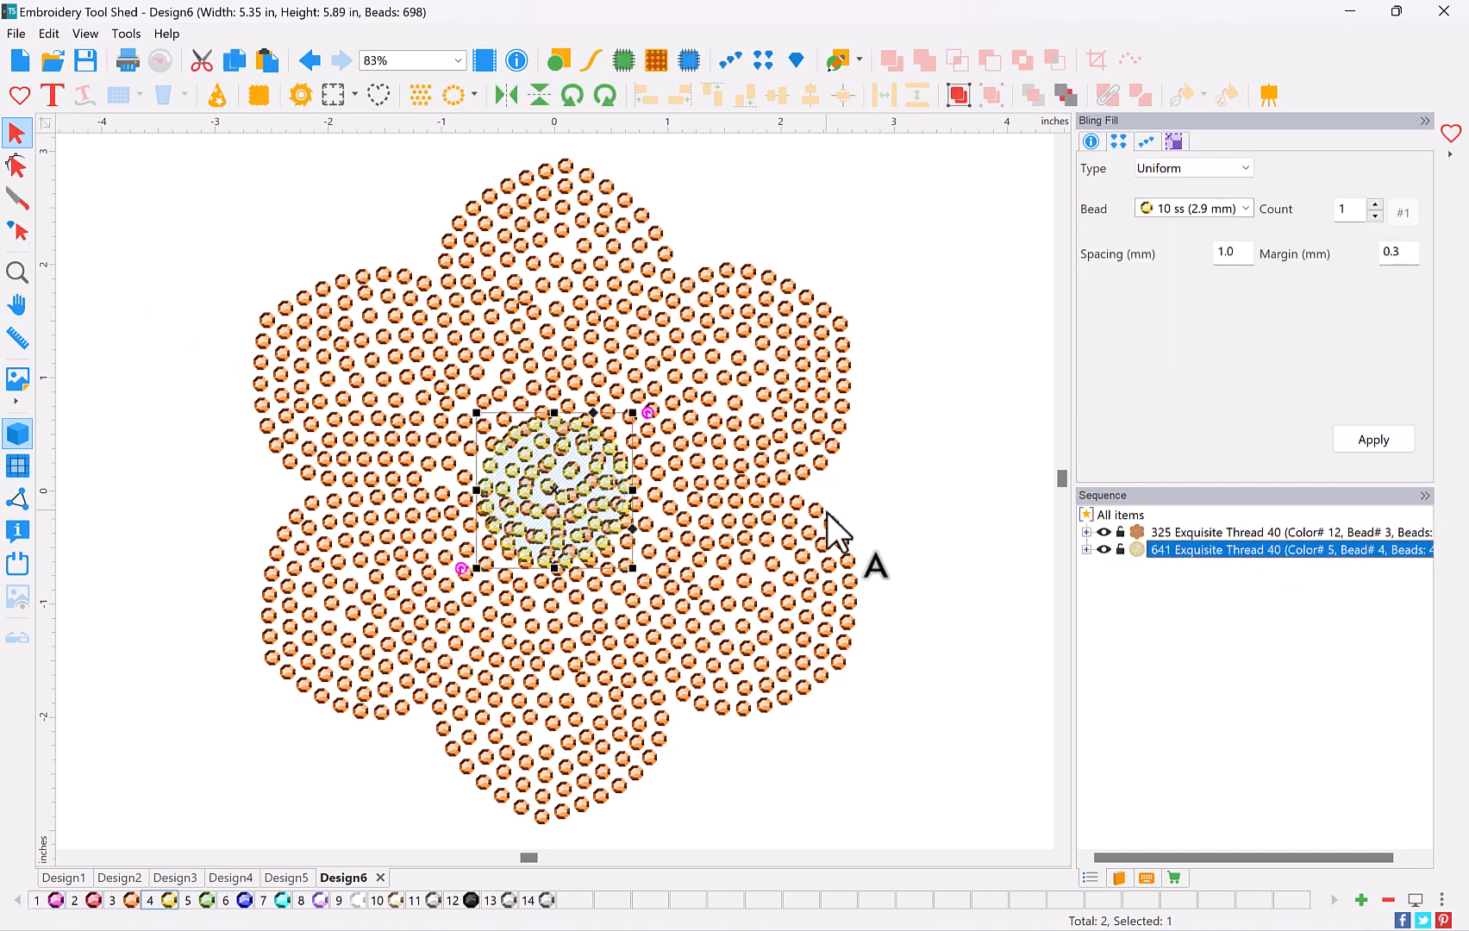
right_click(568, 512)
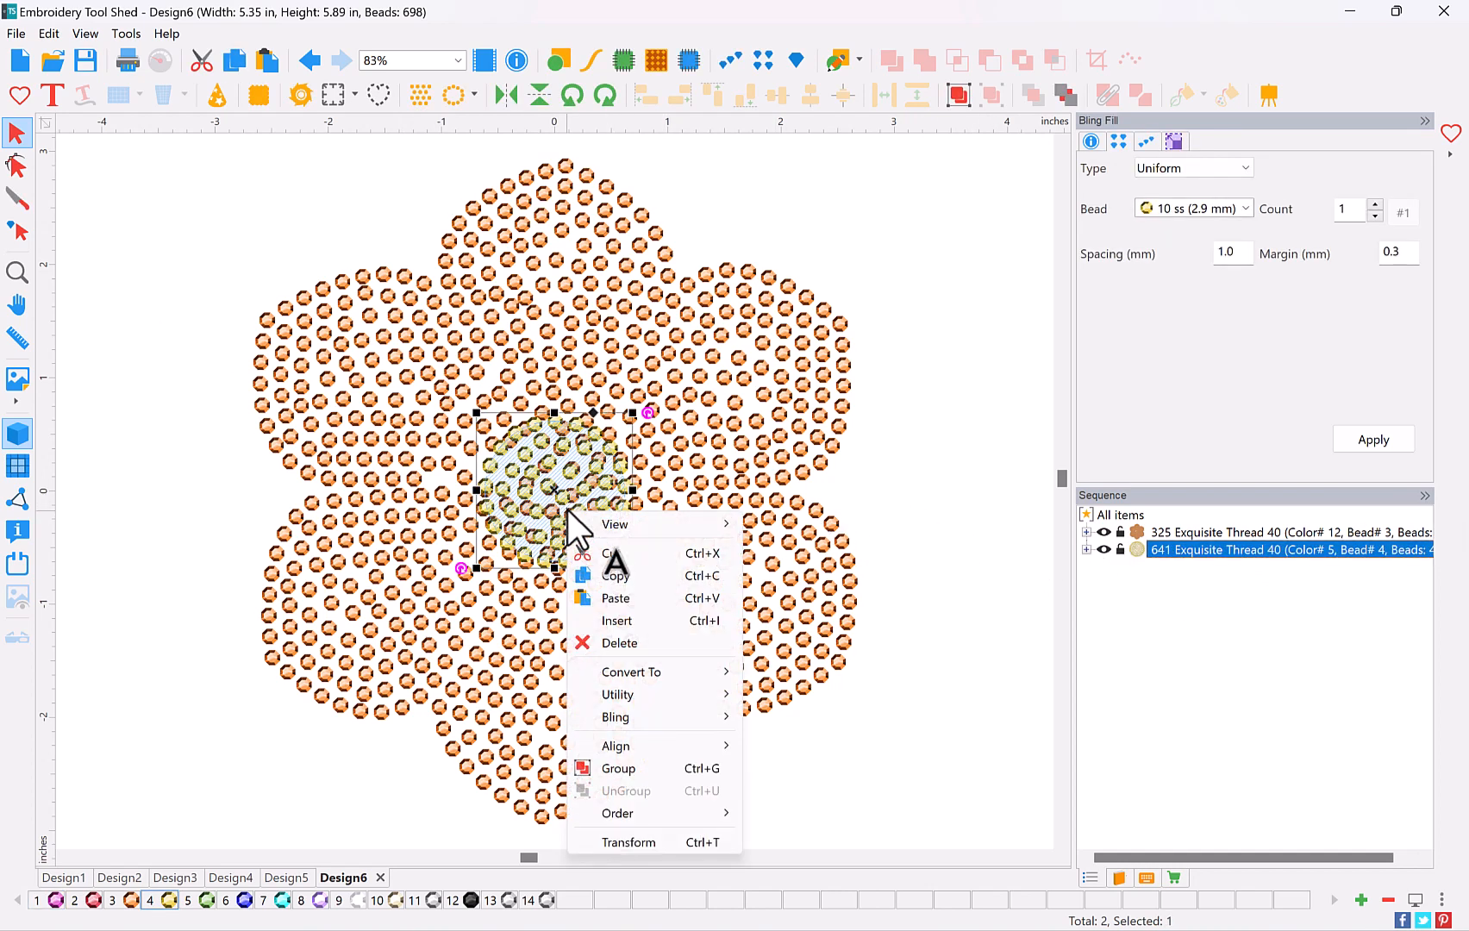
mouse_move(644, 718)
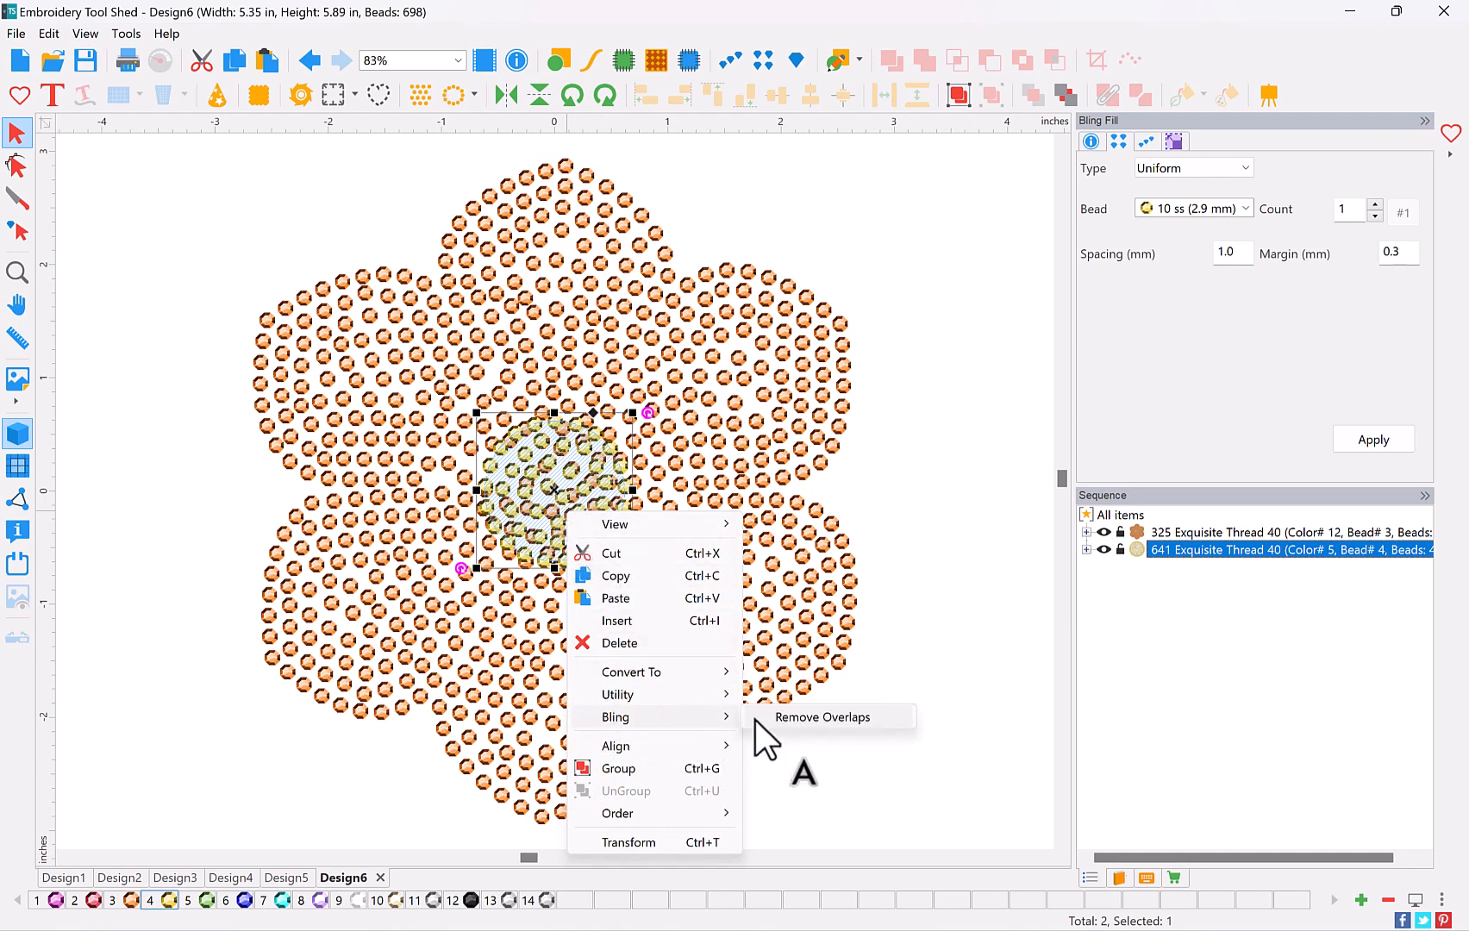
click(857, 719)
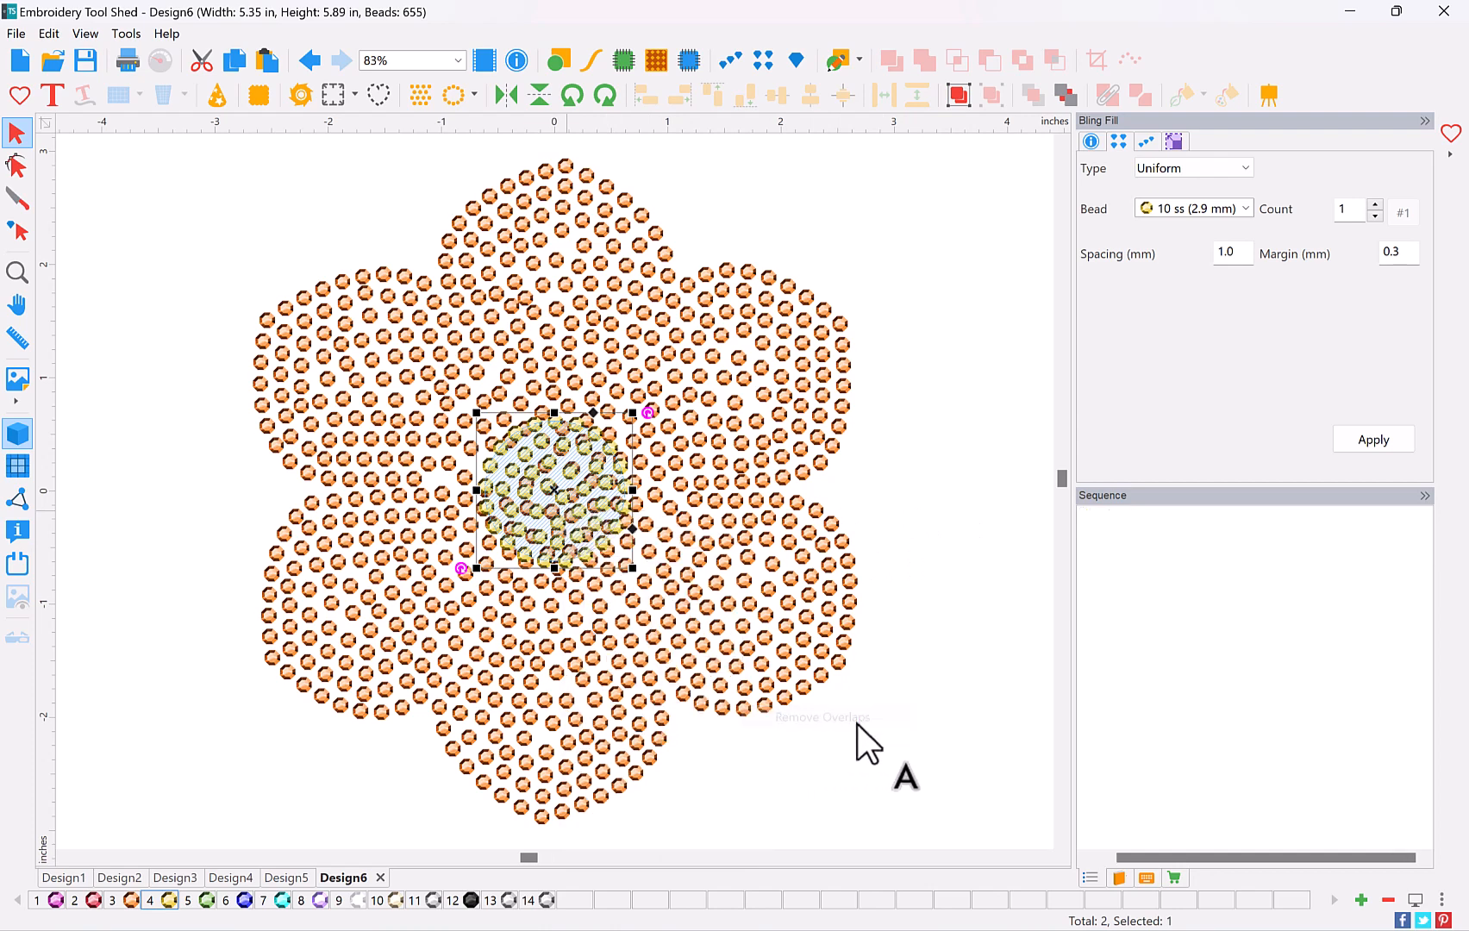
click(890, 762)
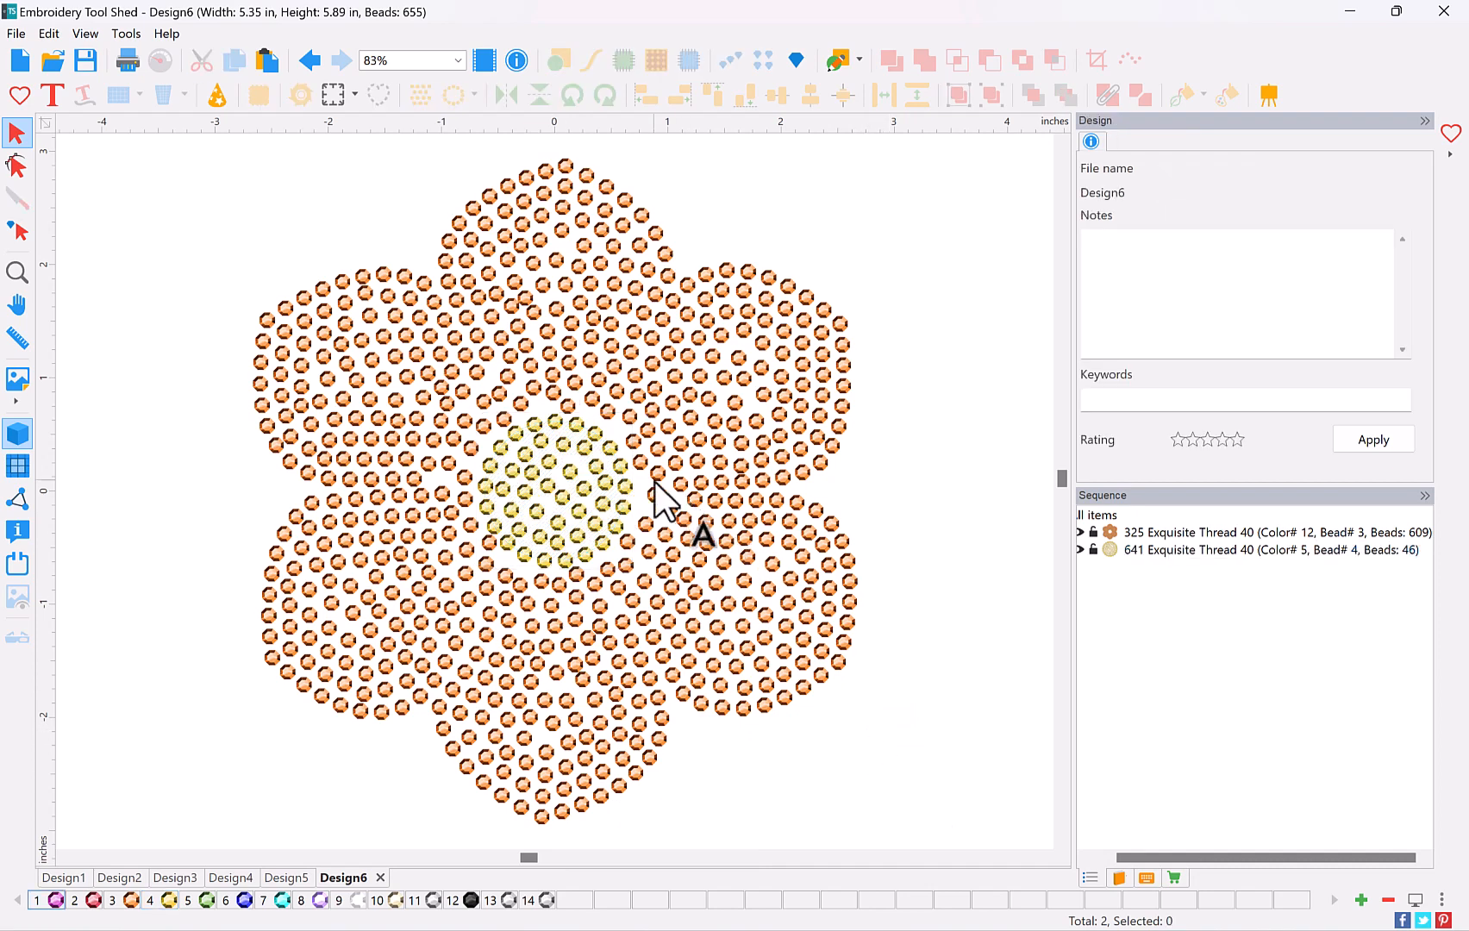
click(30, 230)
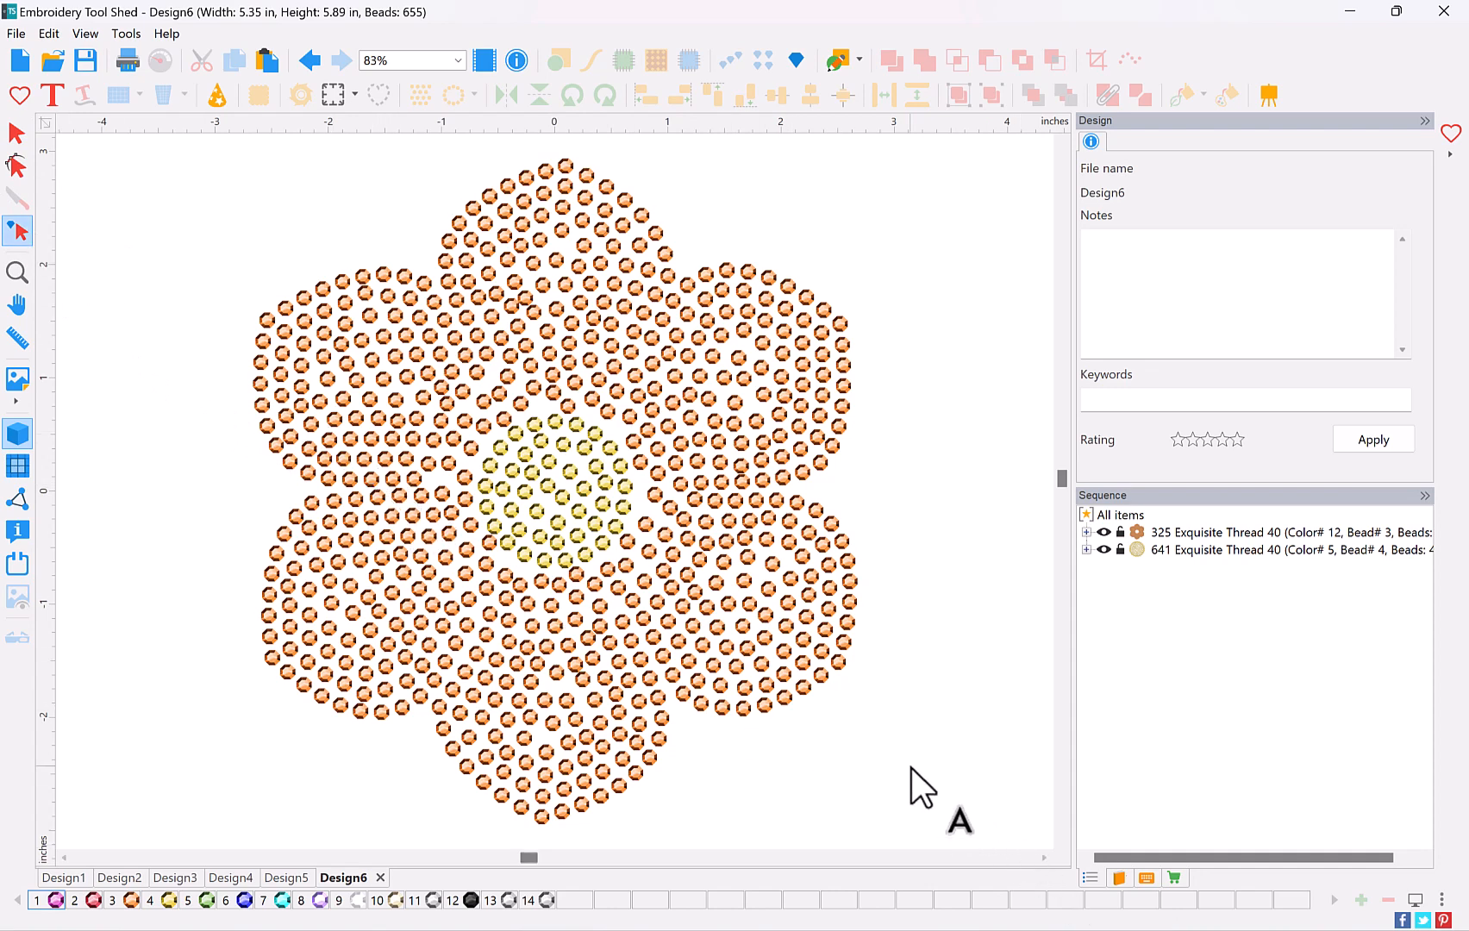
Undo the overlap removal, bead deletions and bling fills back to the plain petals and center circle artwork
key(ctrl+z)
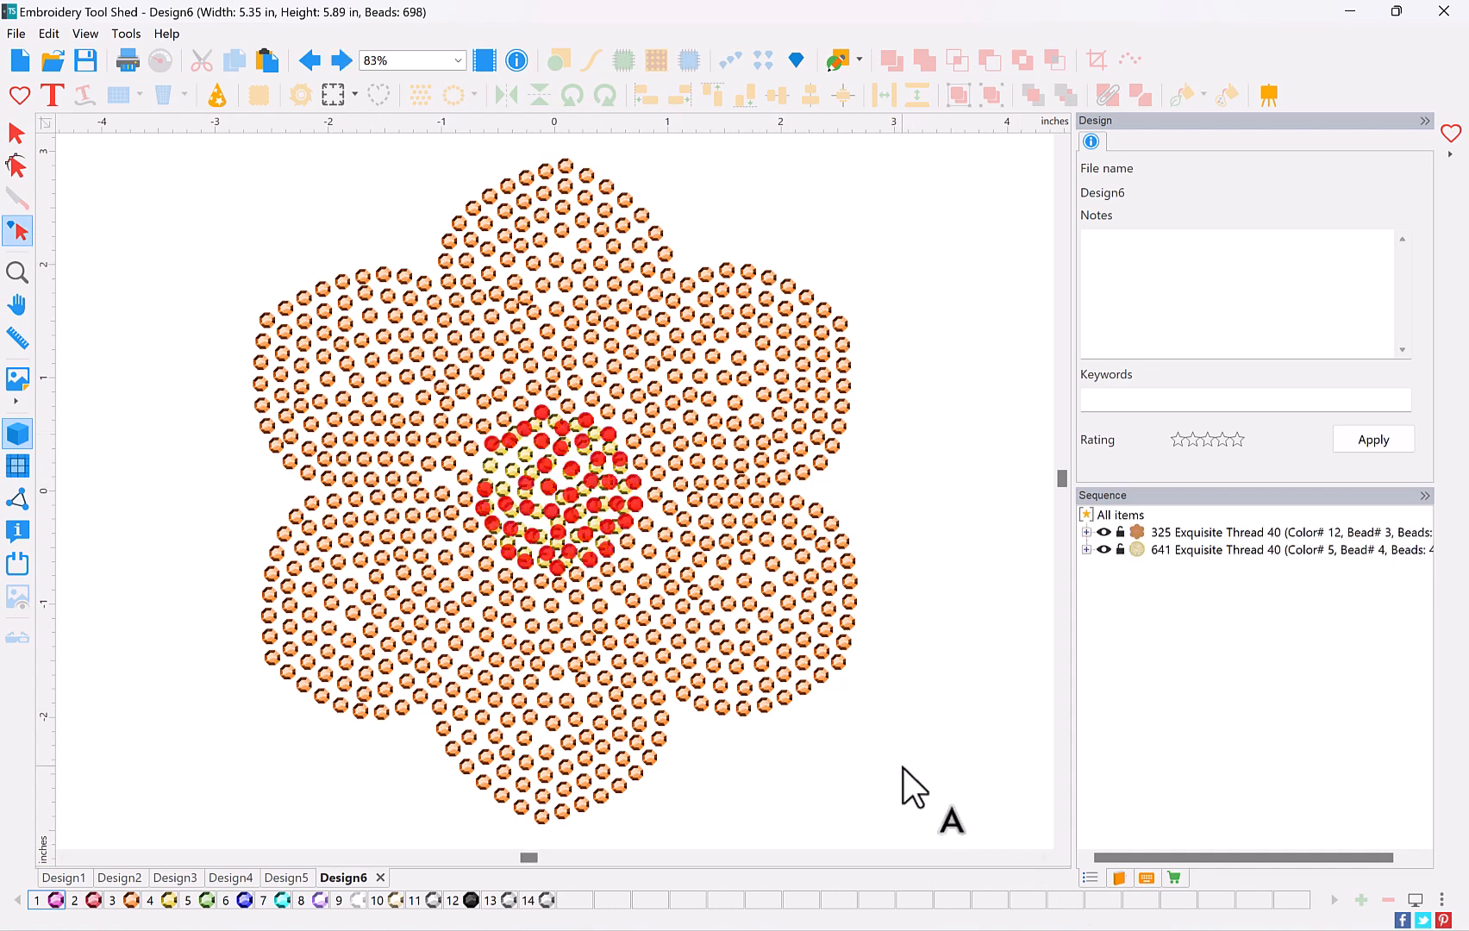
click(319, 66)
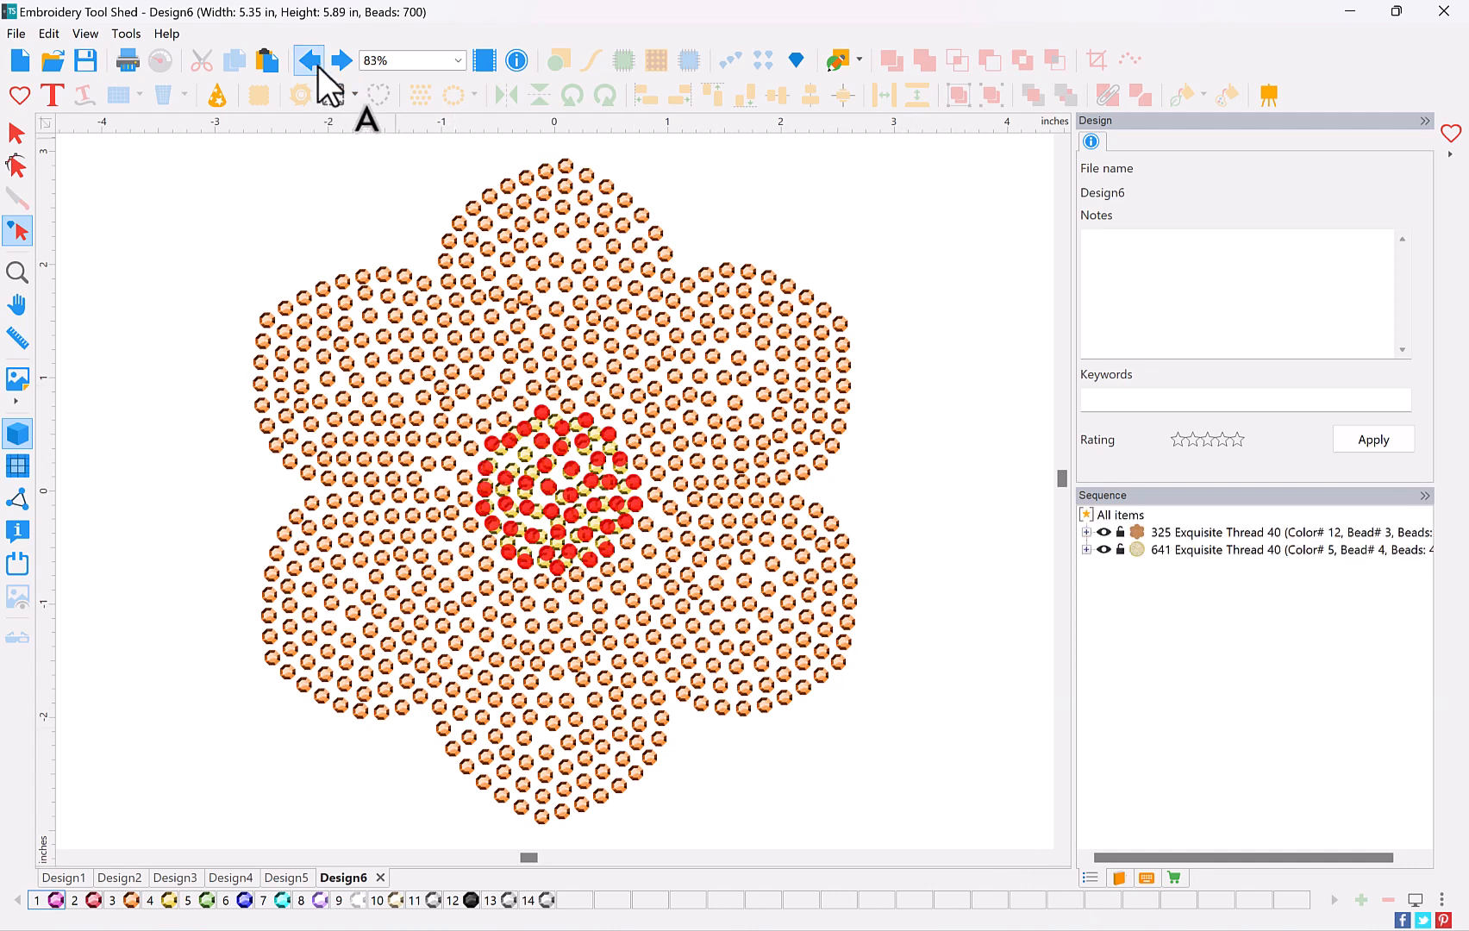
click(318, 66)
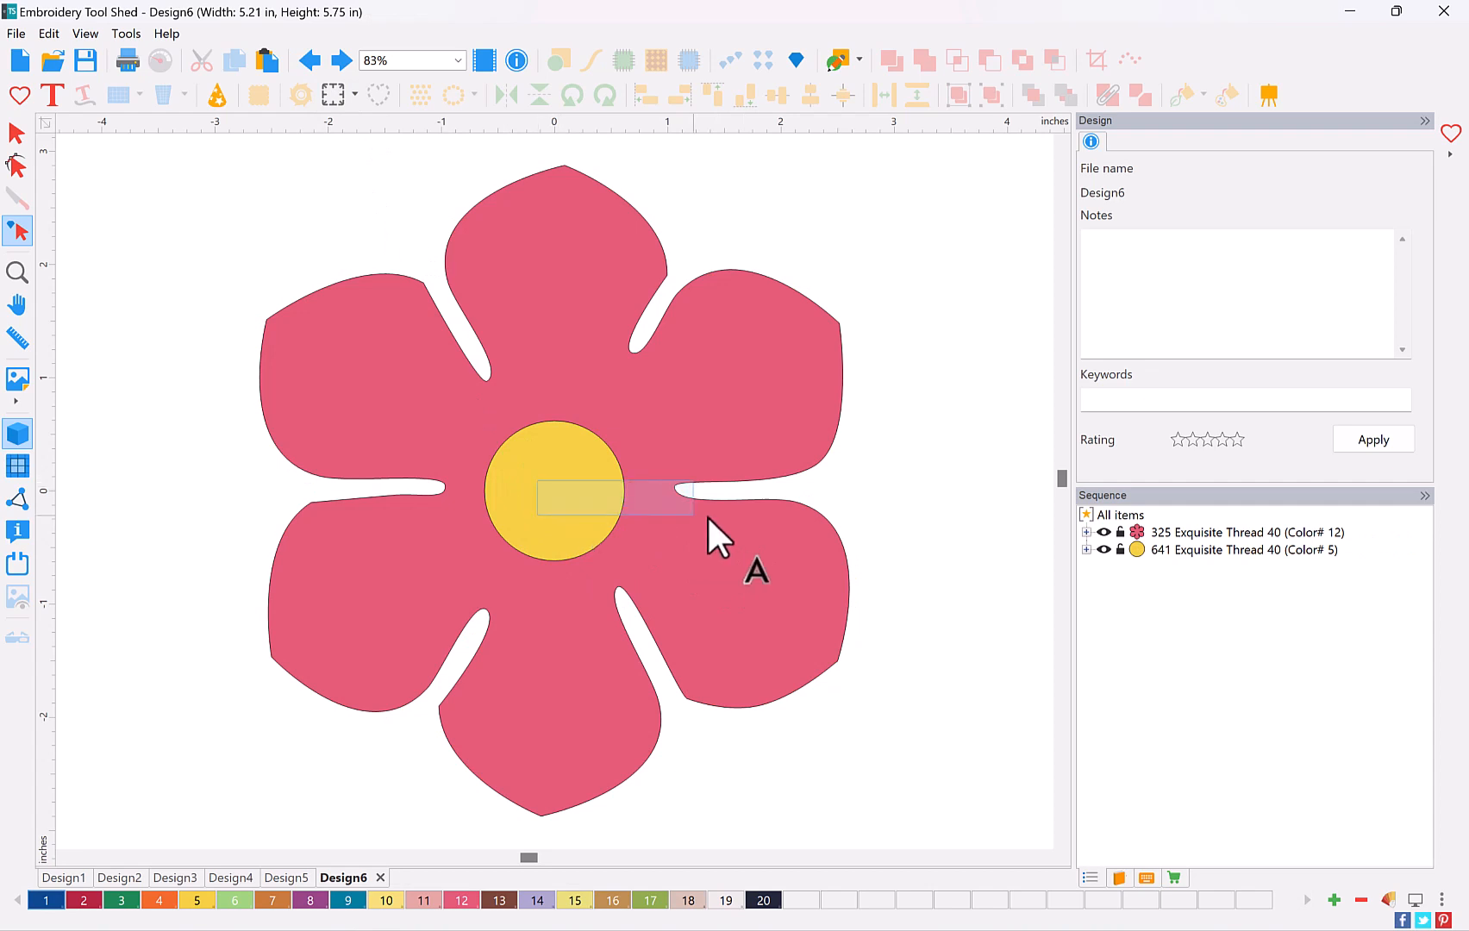
Move the yellow circle aside to examine the petals beneath it, undo the move and select the petals
click(16, 134)
drag(619, 508, 802, 562)
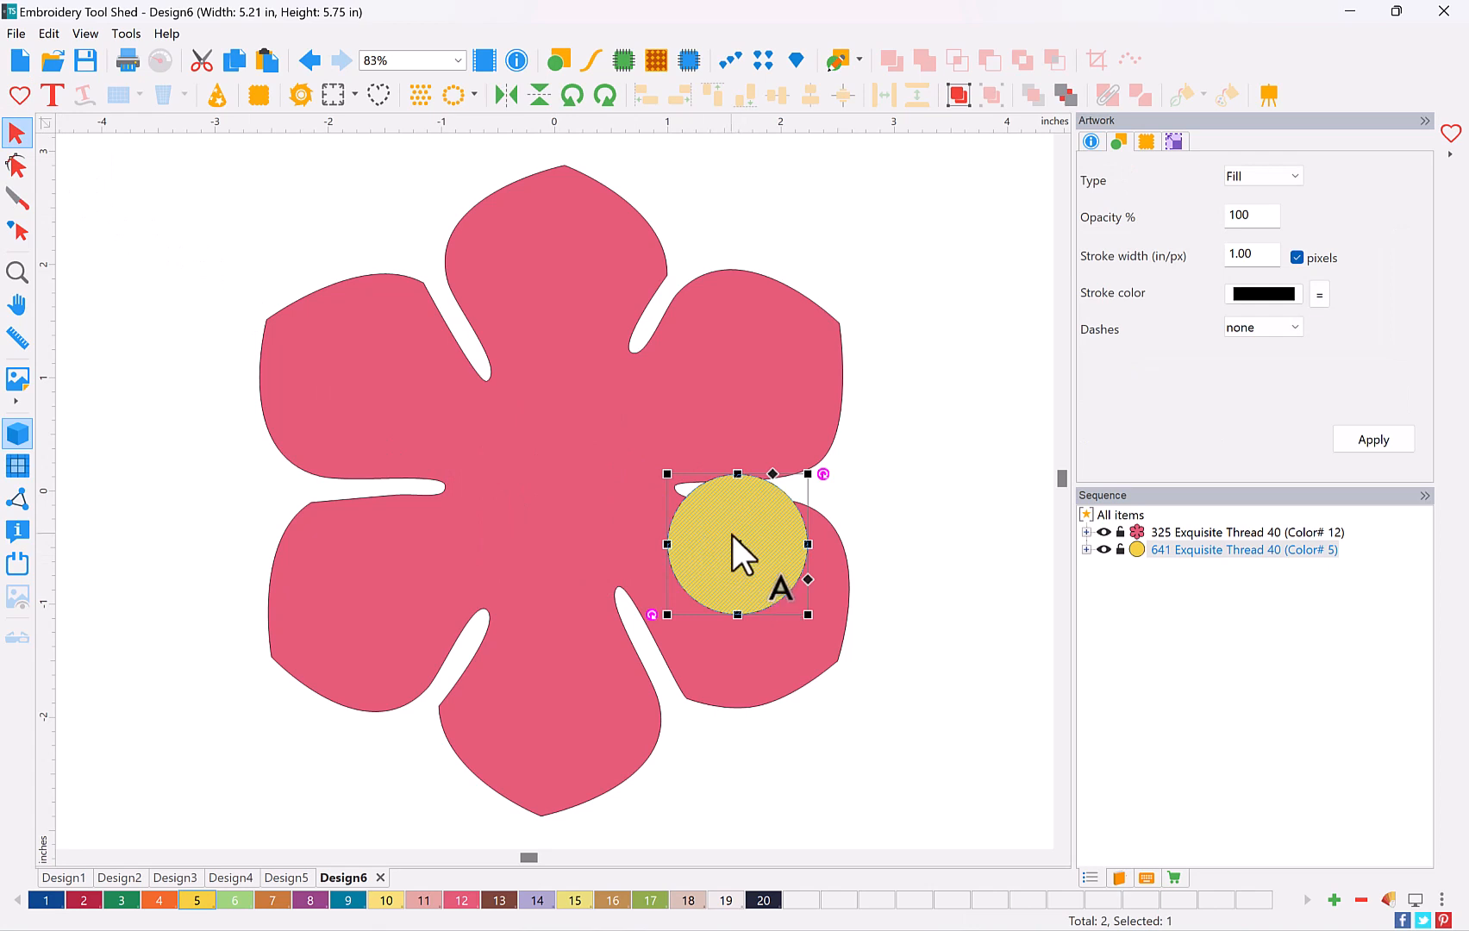
click(315, 63)
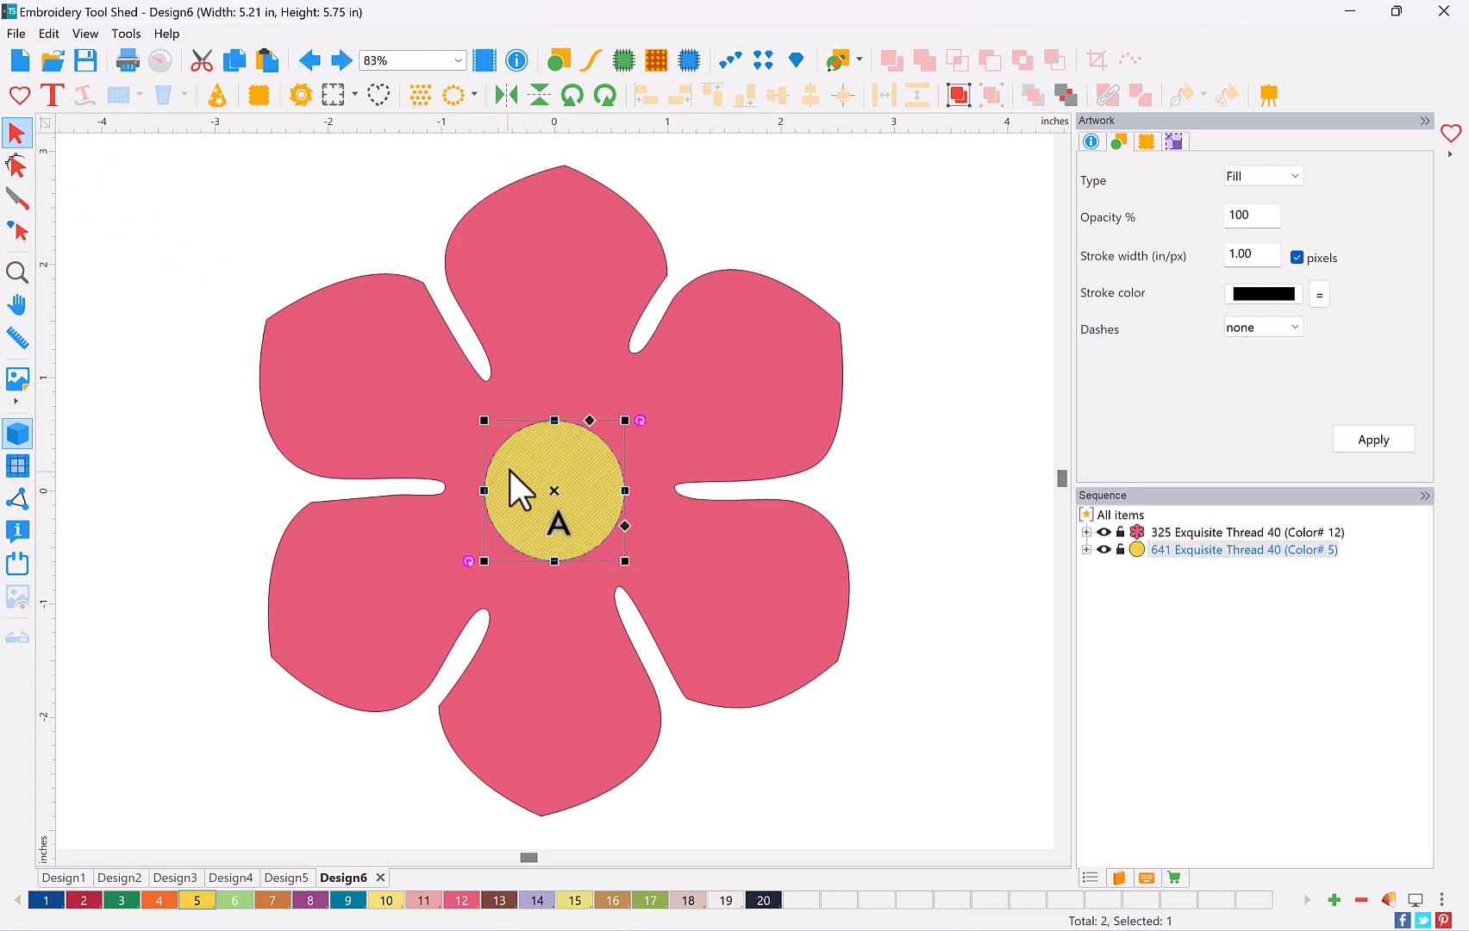
click(687, 419)
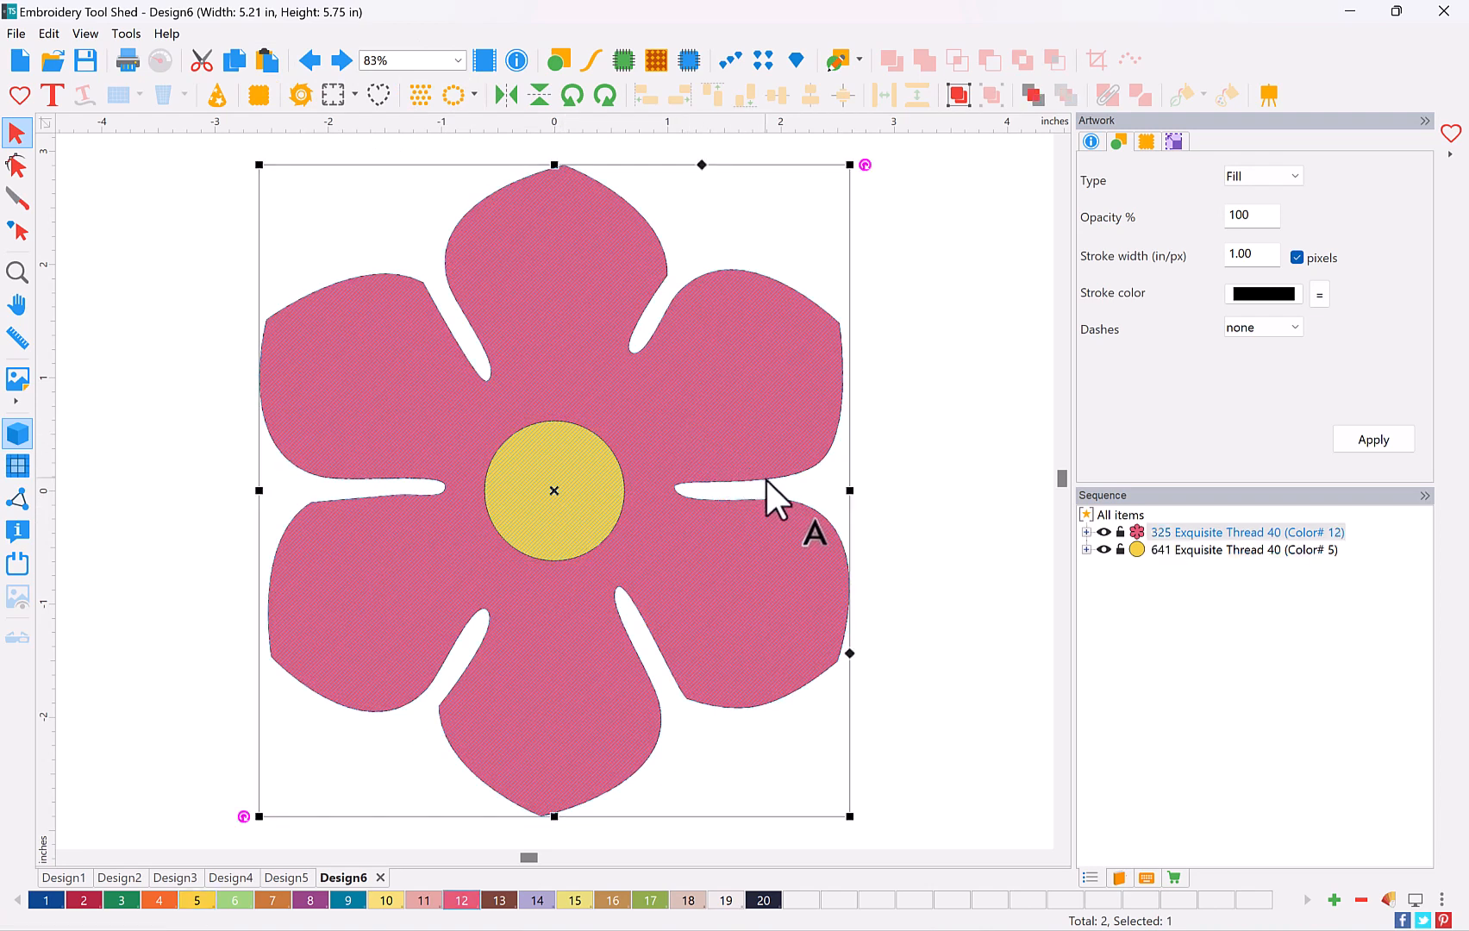
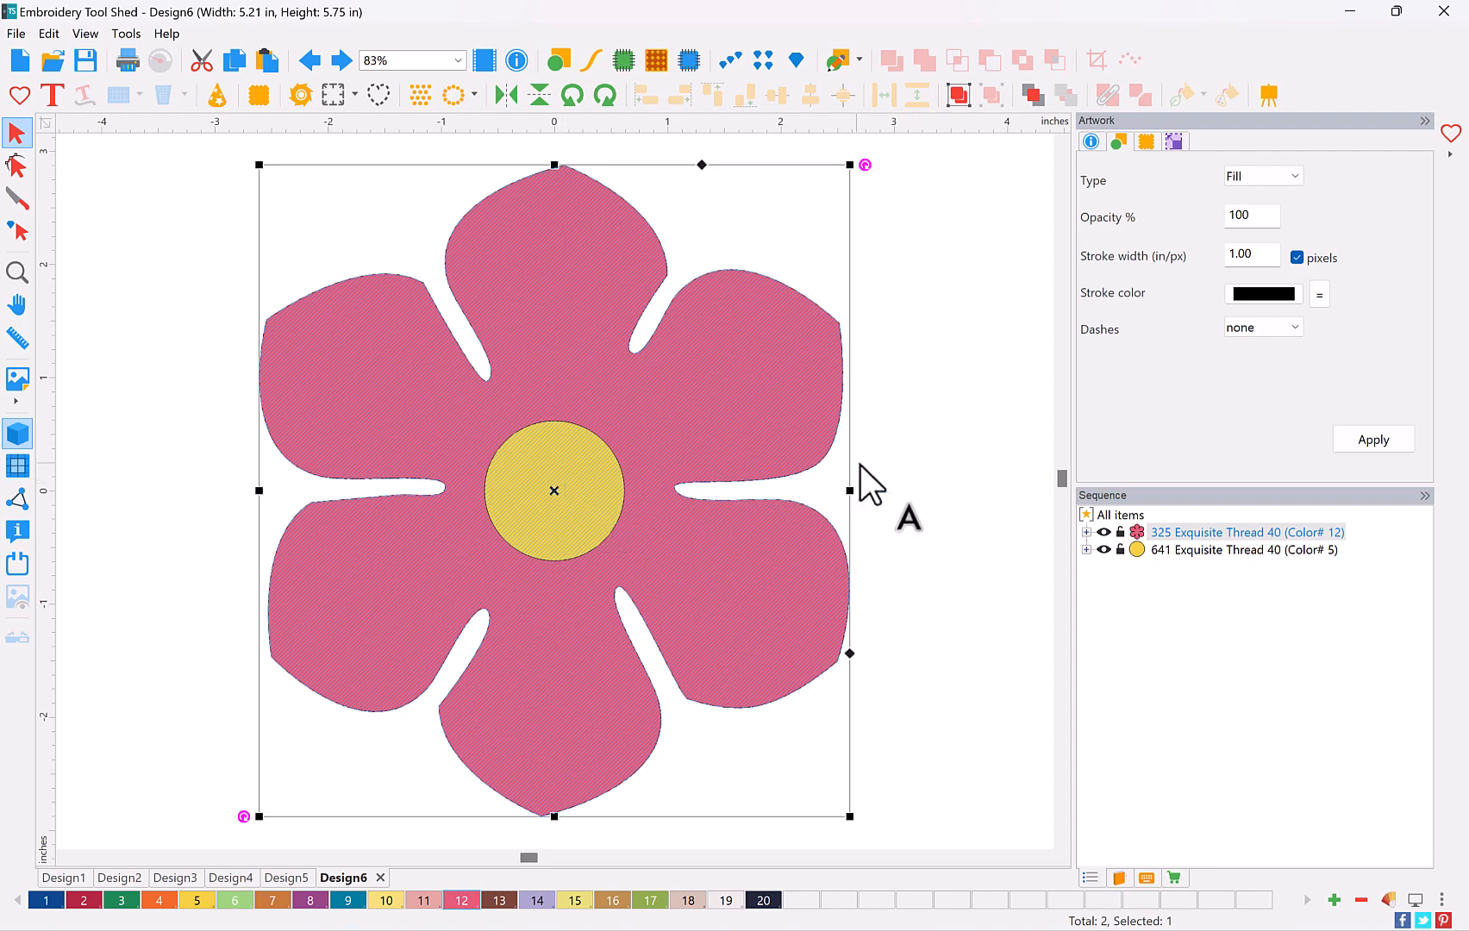
Select the petals and yellow circle together and cut away the petal area hidden beneath the circle
click(907, 461)
drag(154, 150, 973, 838)
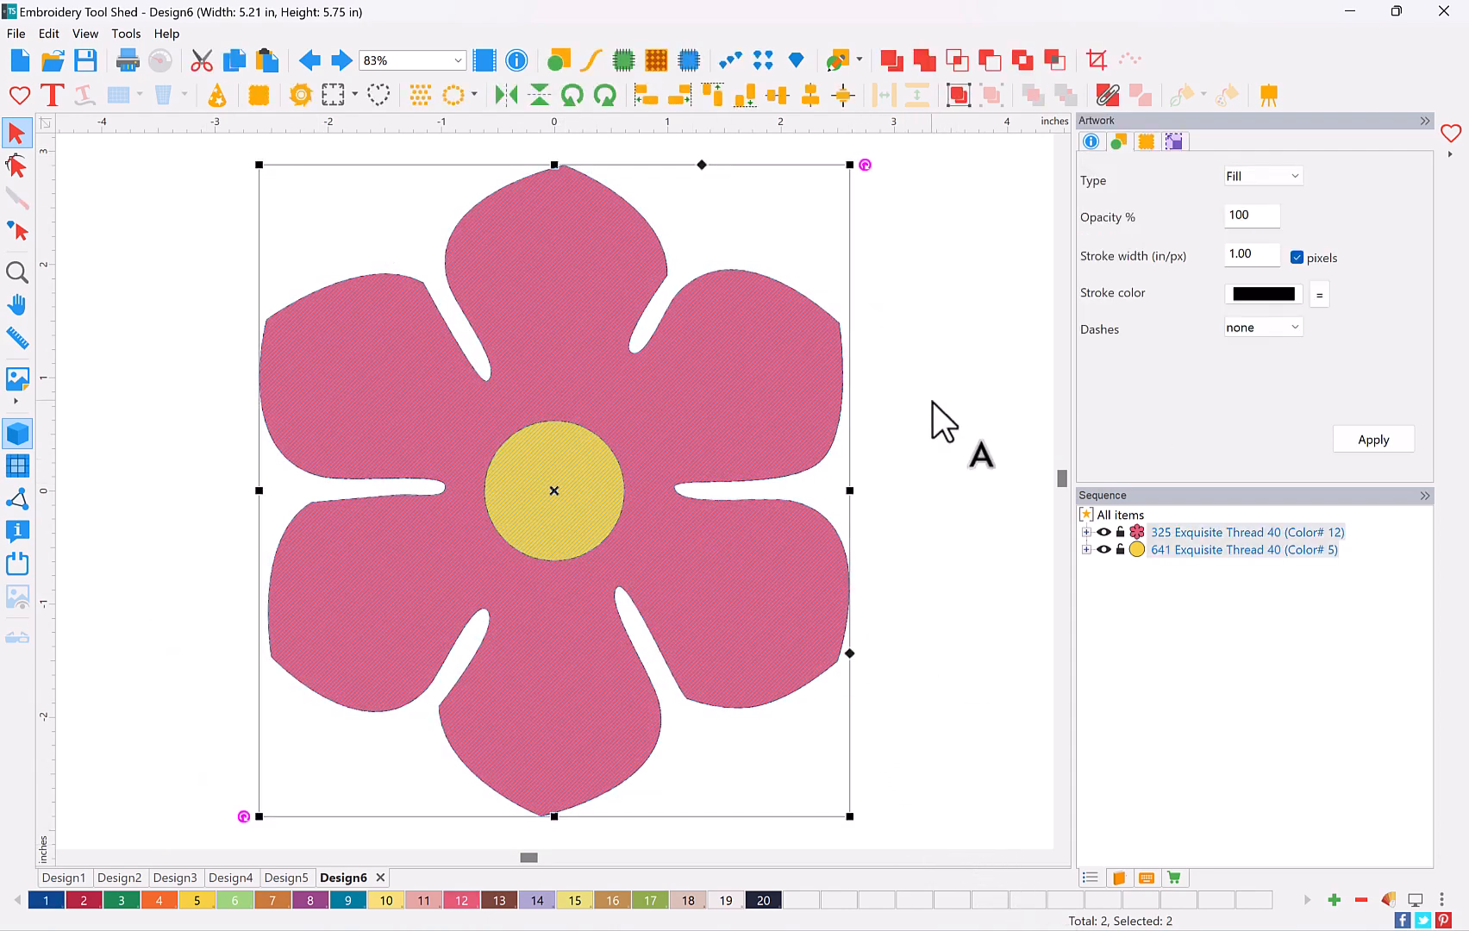
click(891, 68)
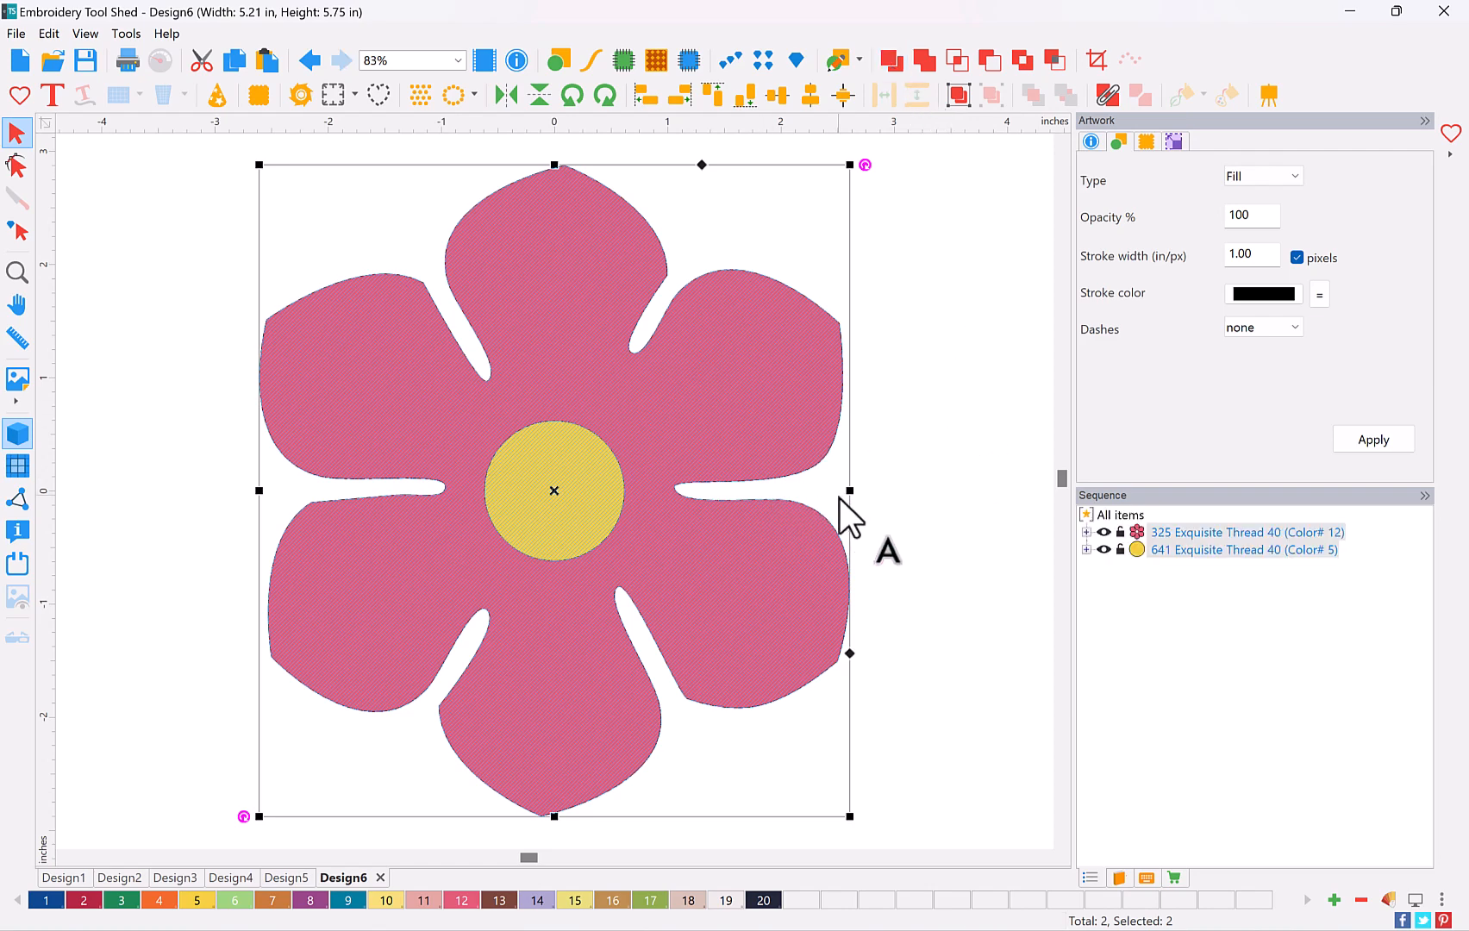
Move the yellow circle out over the petals to check the hole beneath it, and undo the move
click(928, 509)
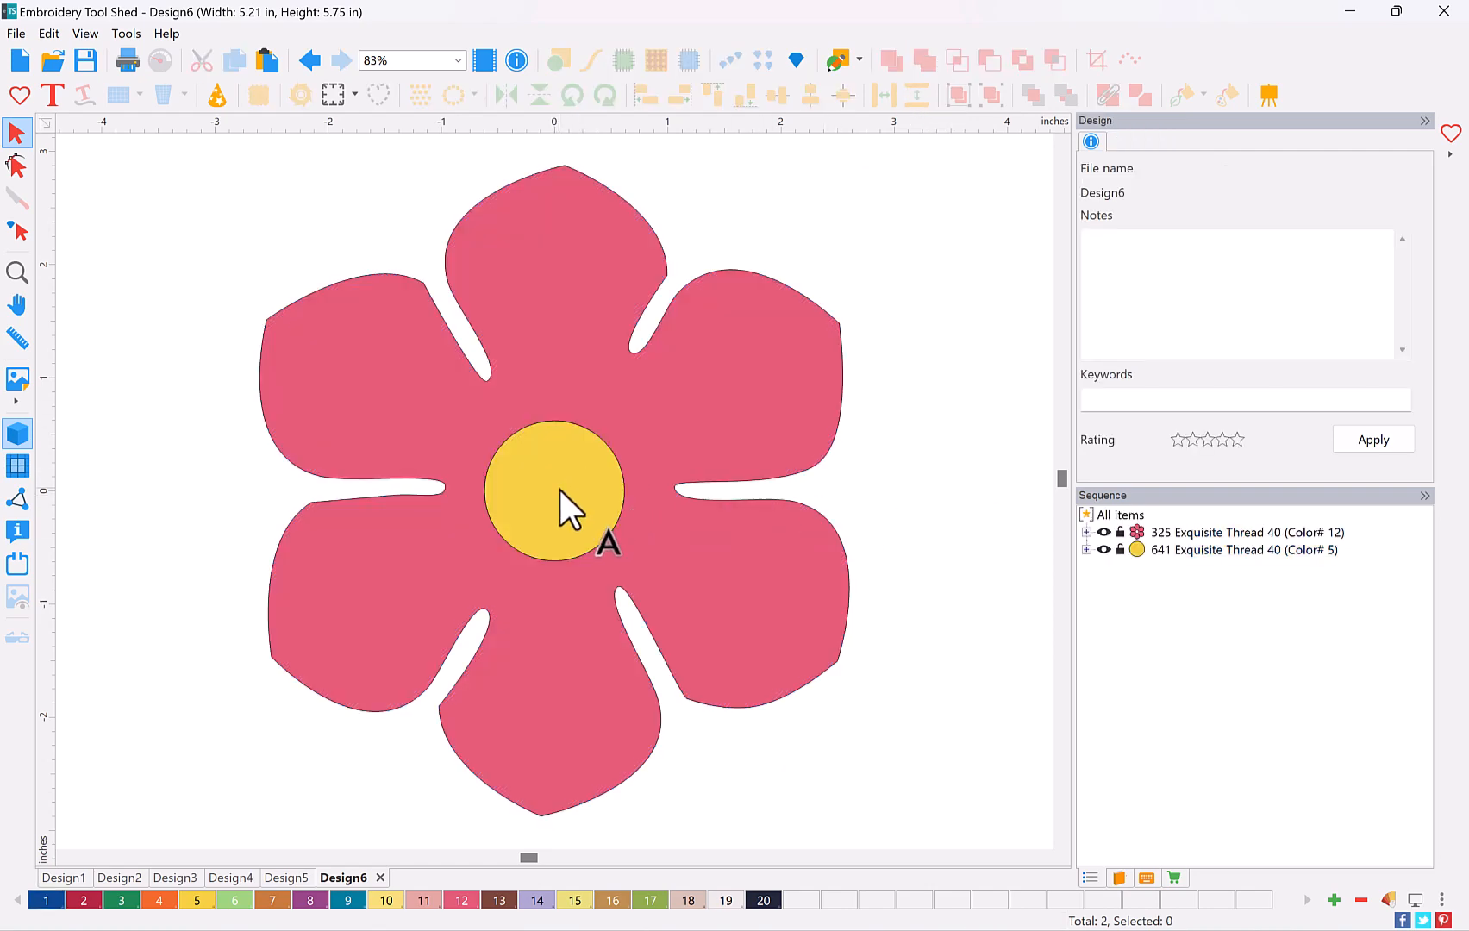
drag(560, 490, 719, 521)
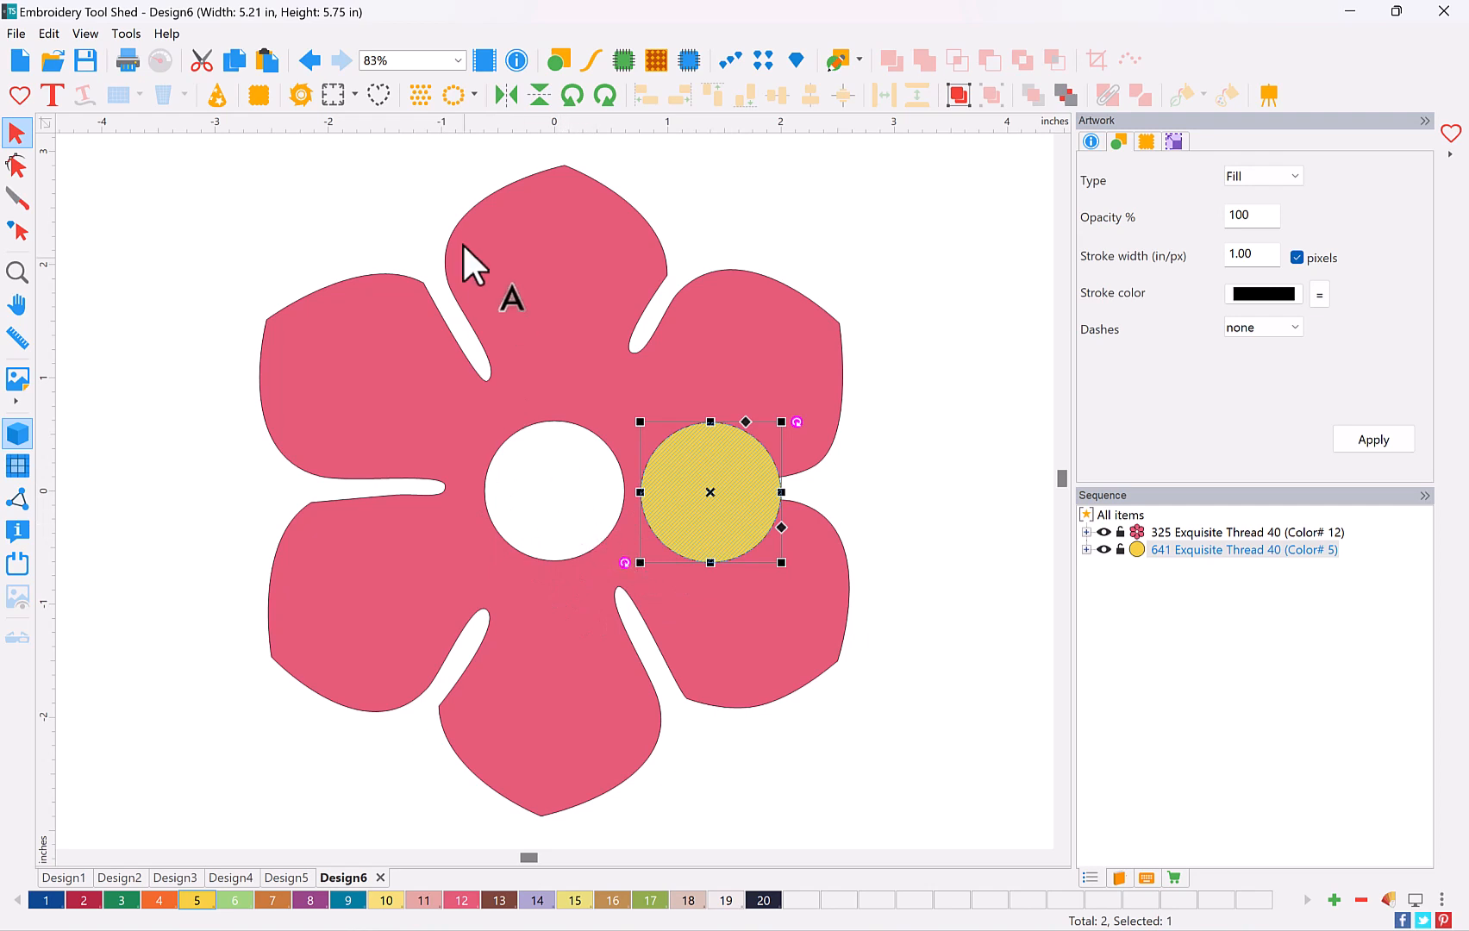
click(307, 61)
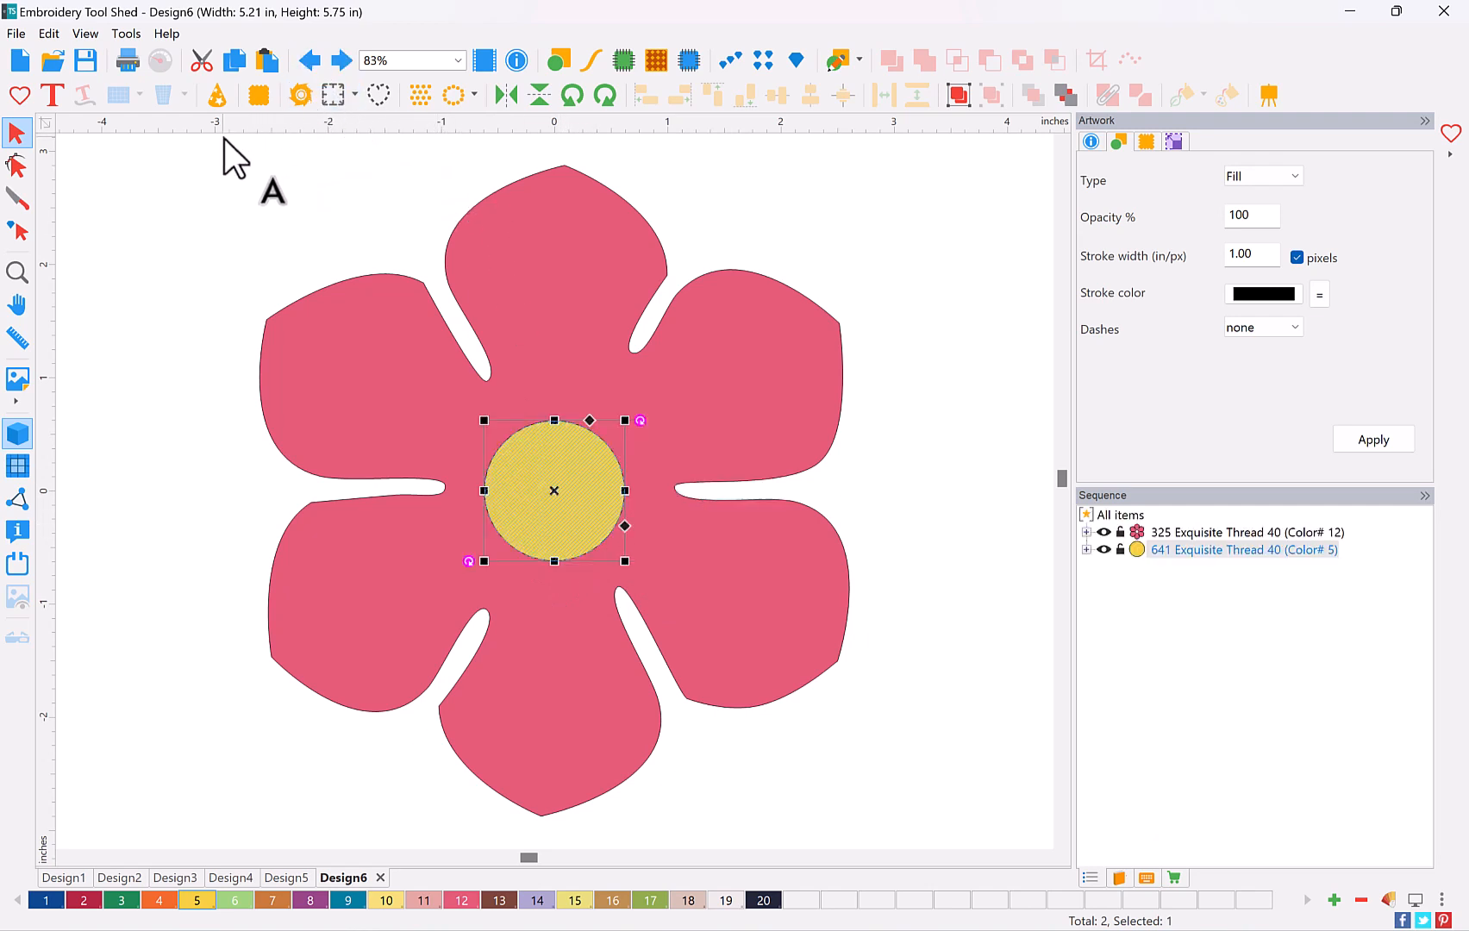
Convert the cut-out petals and the yellow circle to bling fills and check their beads for overlaps
drag(147, 153, 1004, 839)
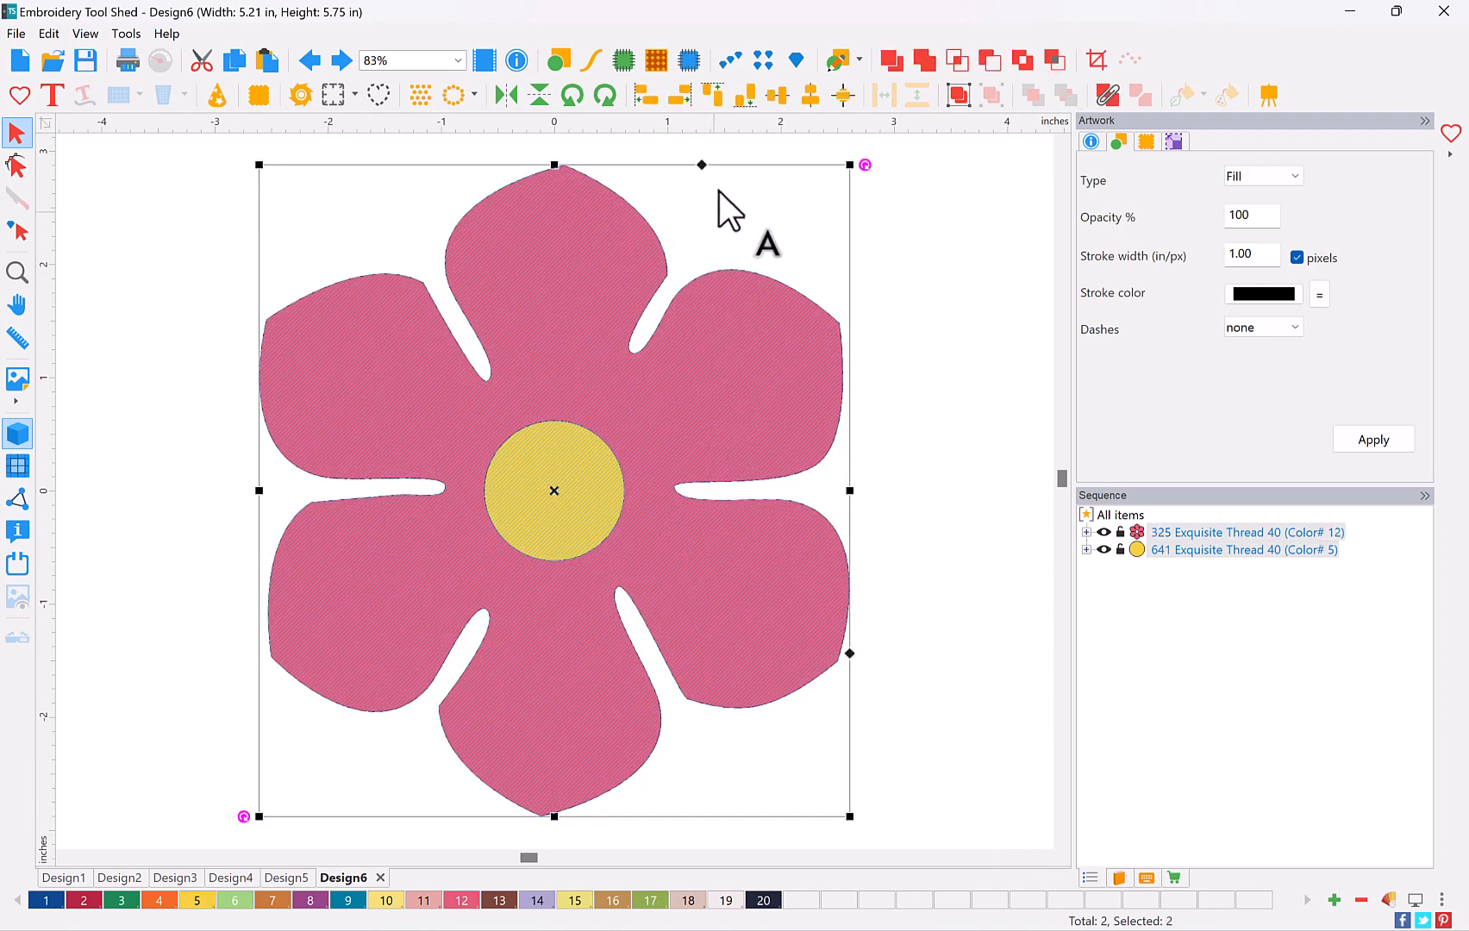
click(764, 62)
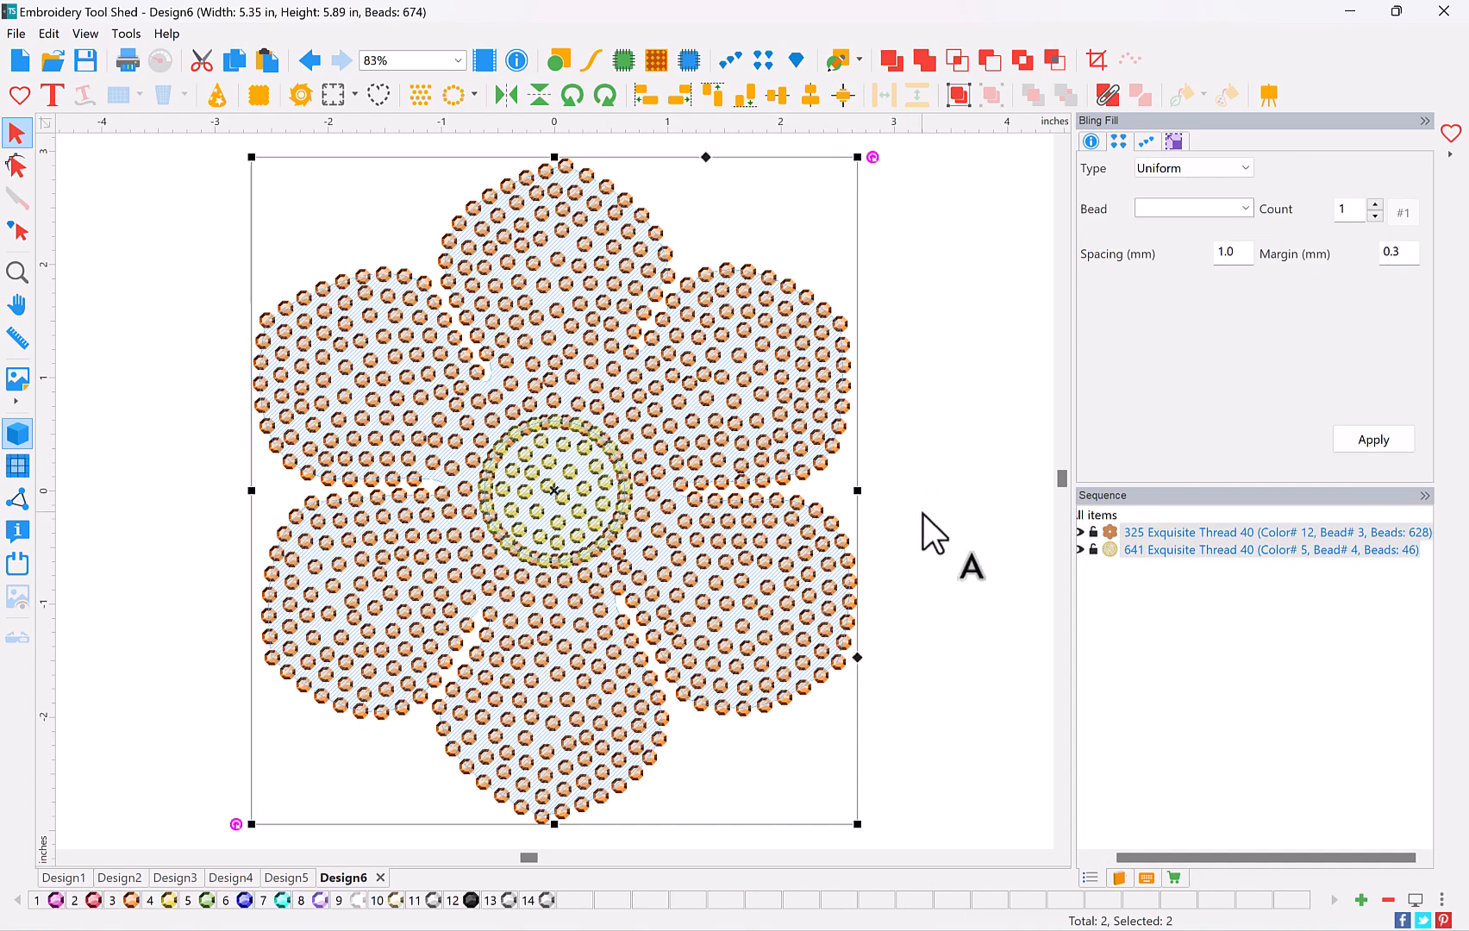
click(926, 512)
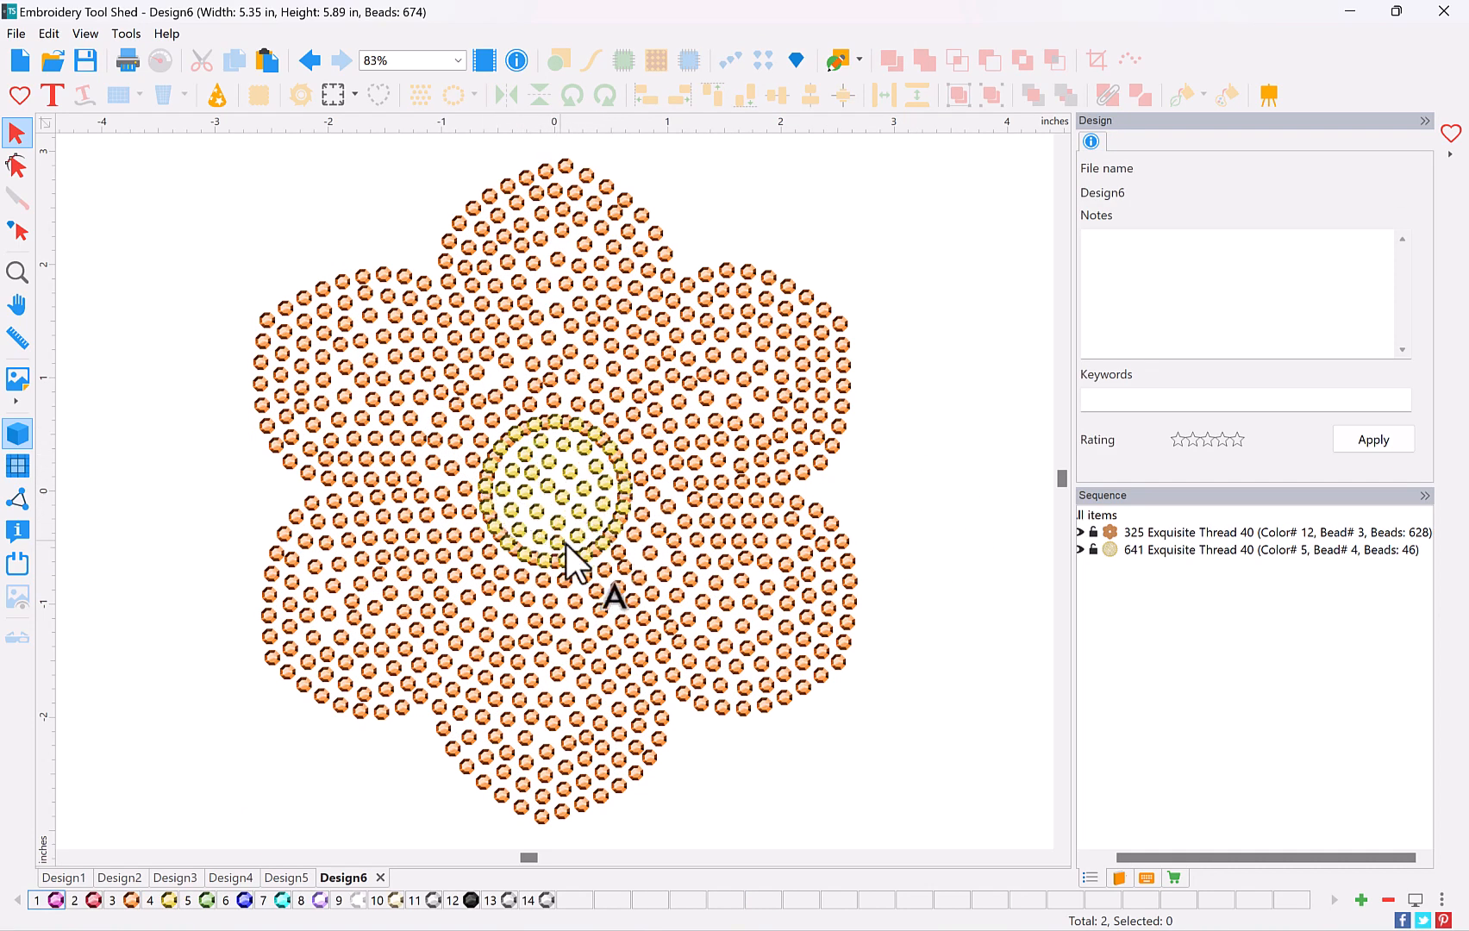
click(16, 232)
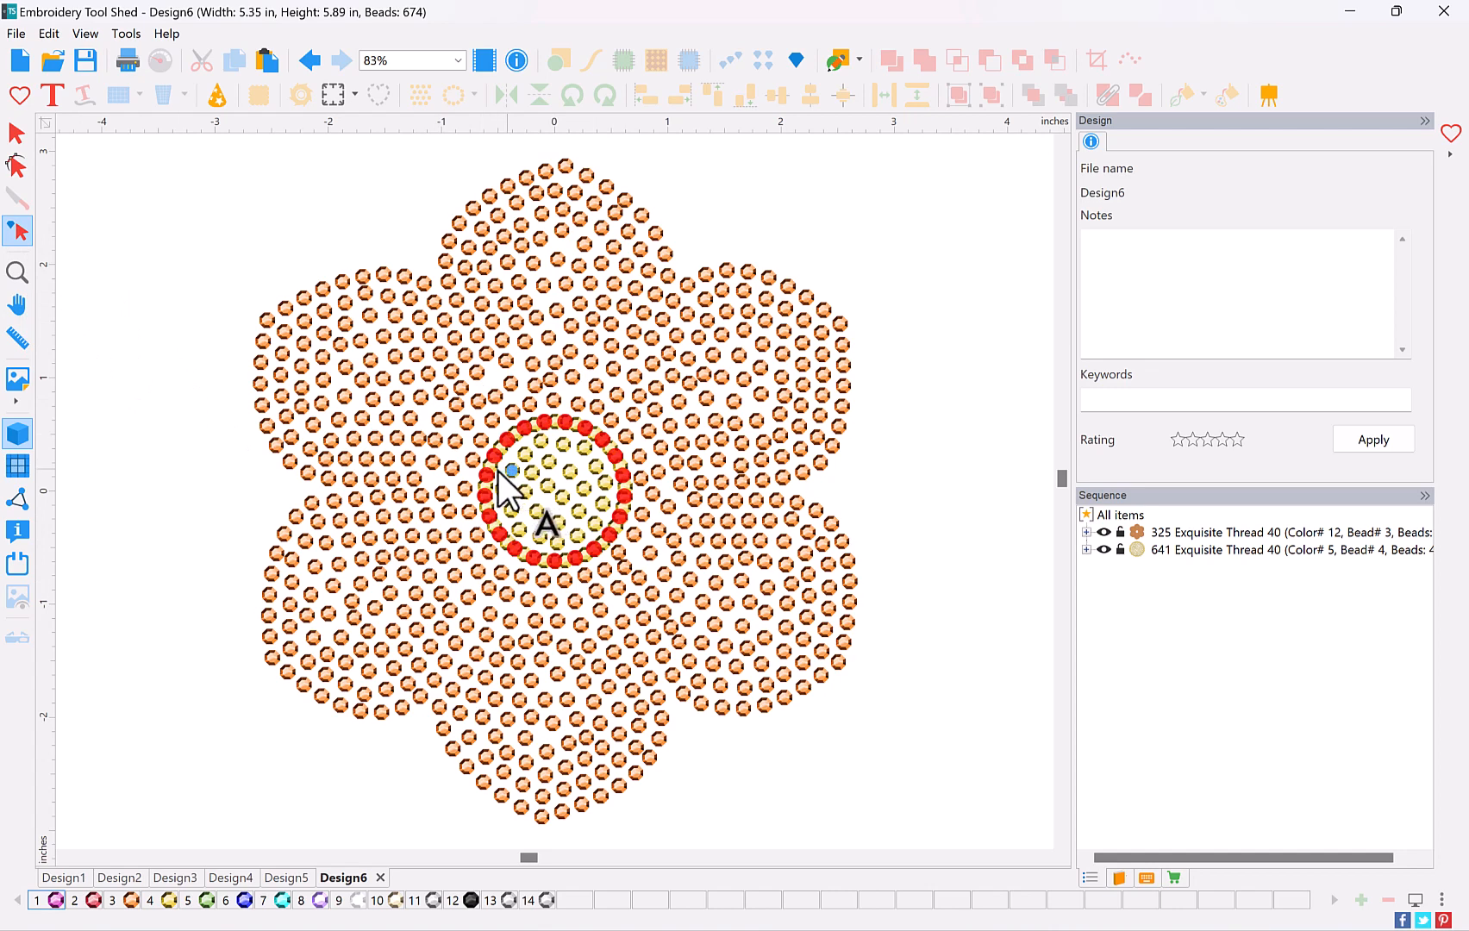
Select the yellow circle's bling fill and remove the petal beads overlapping it
click(544, 521)
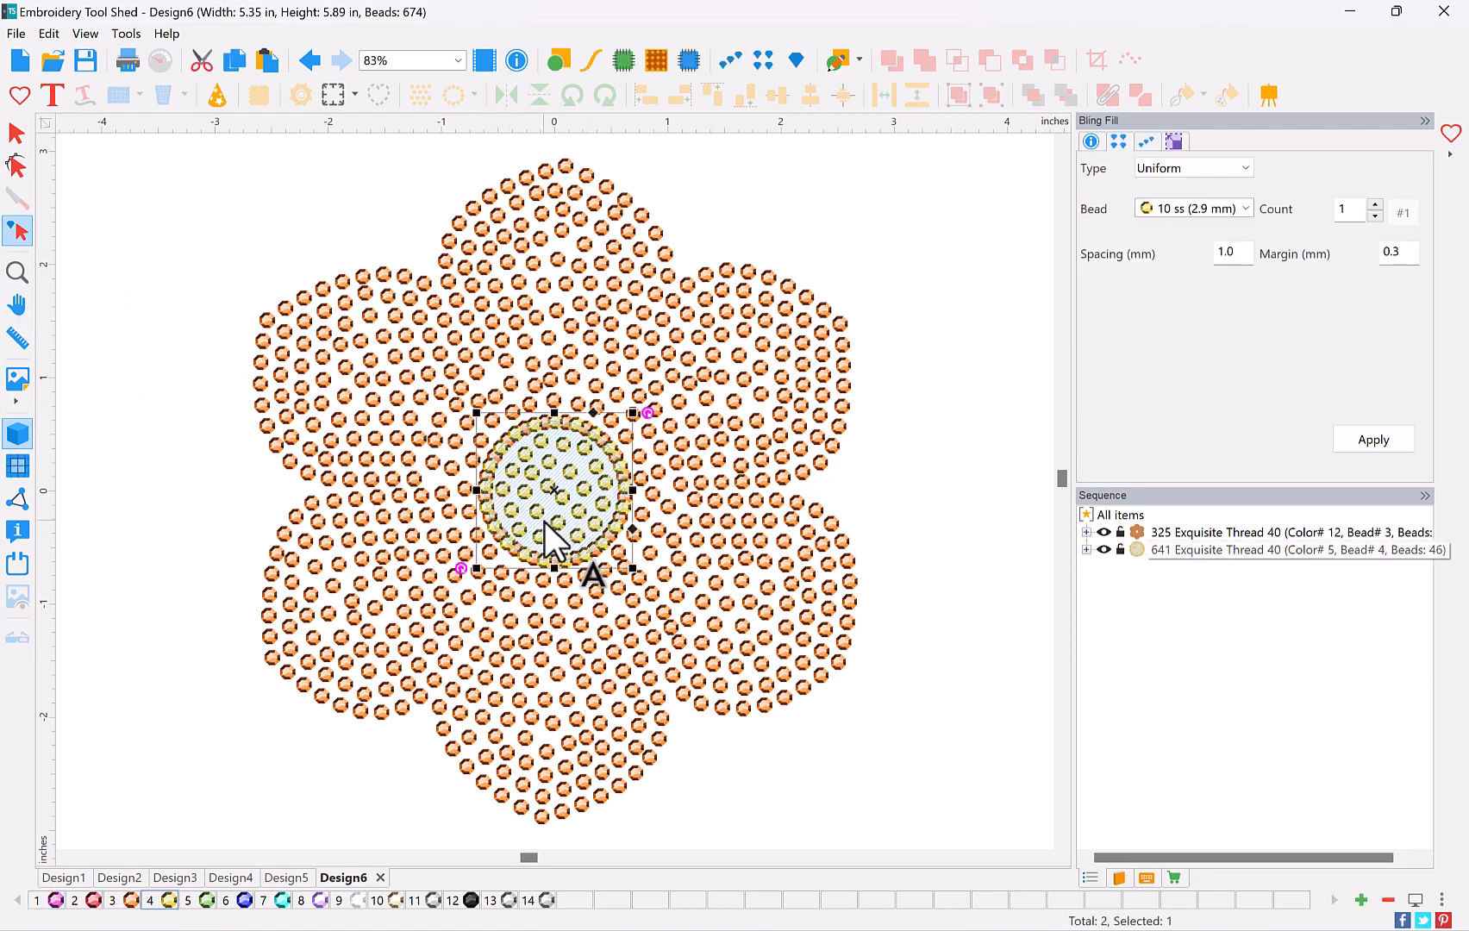
right_click(547, 496)
mouse_move(704, 694)
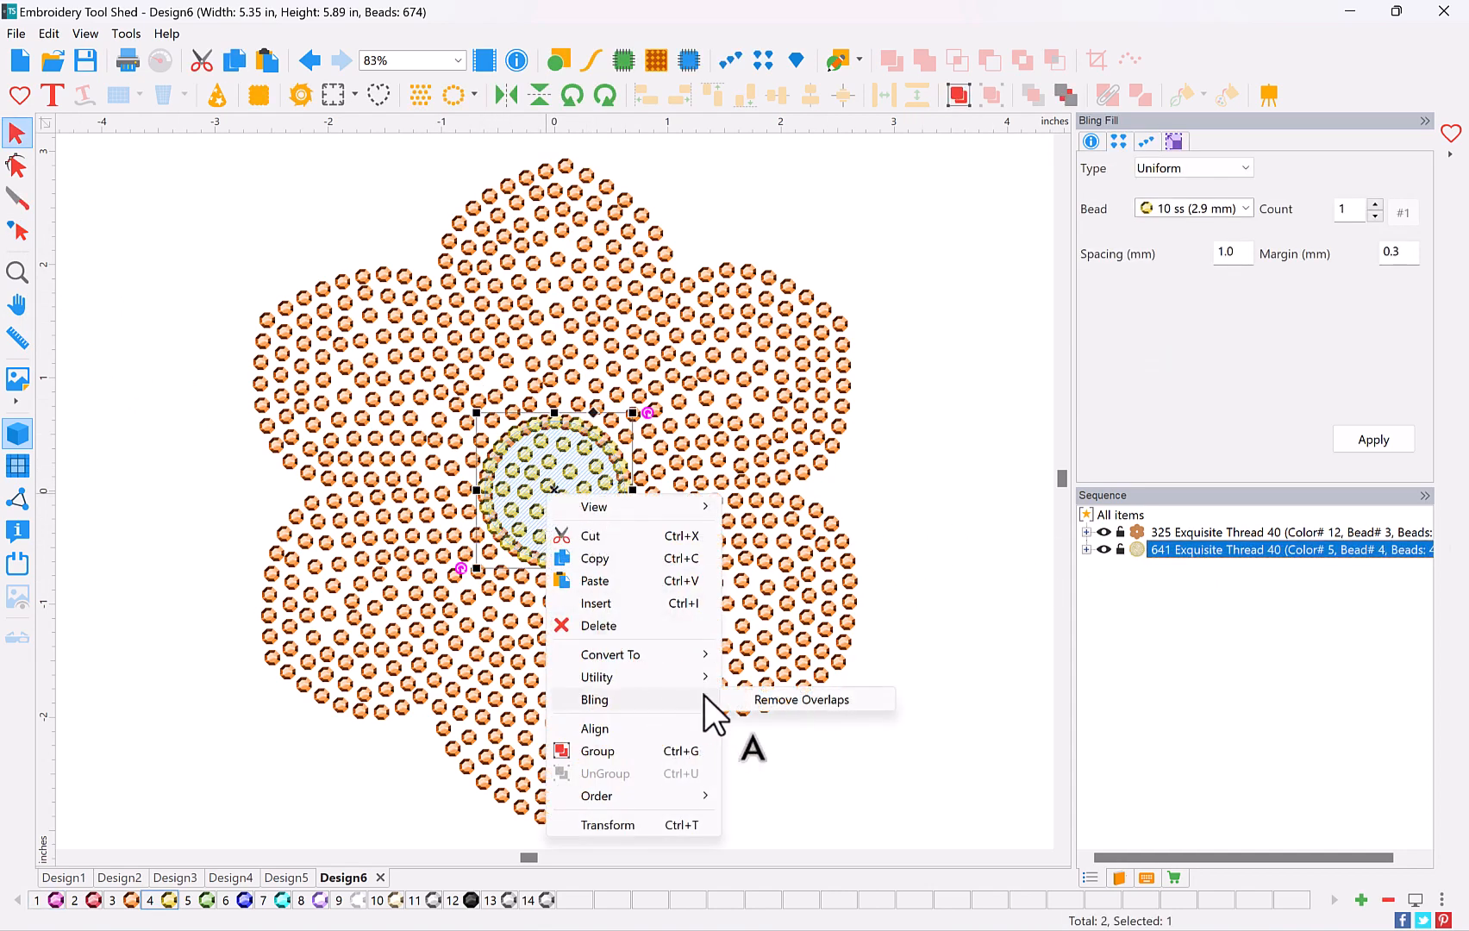
click(806, 696)
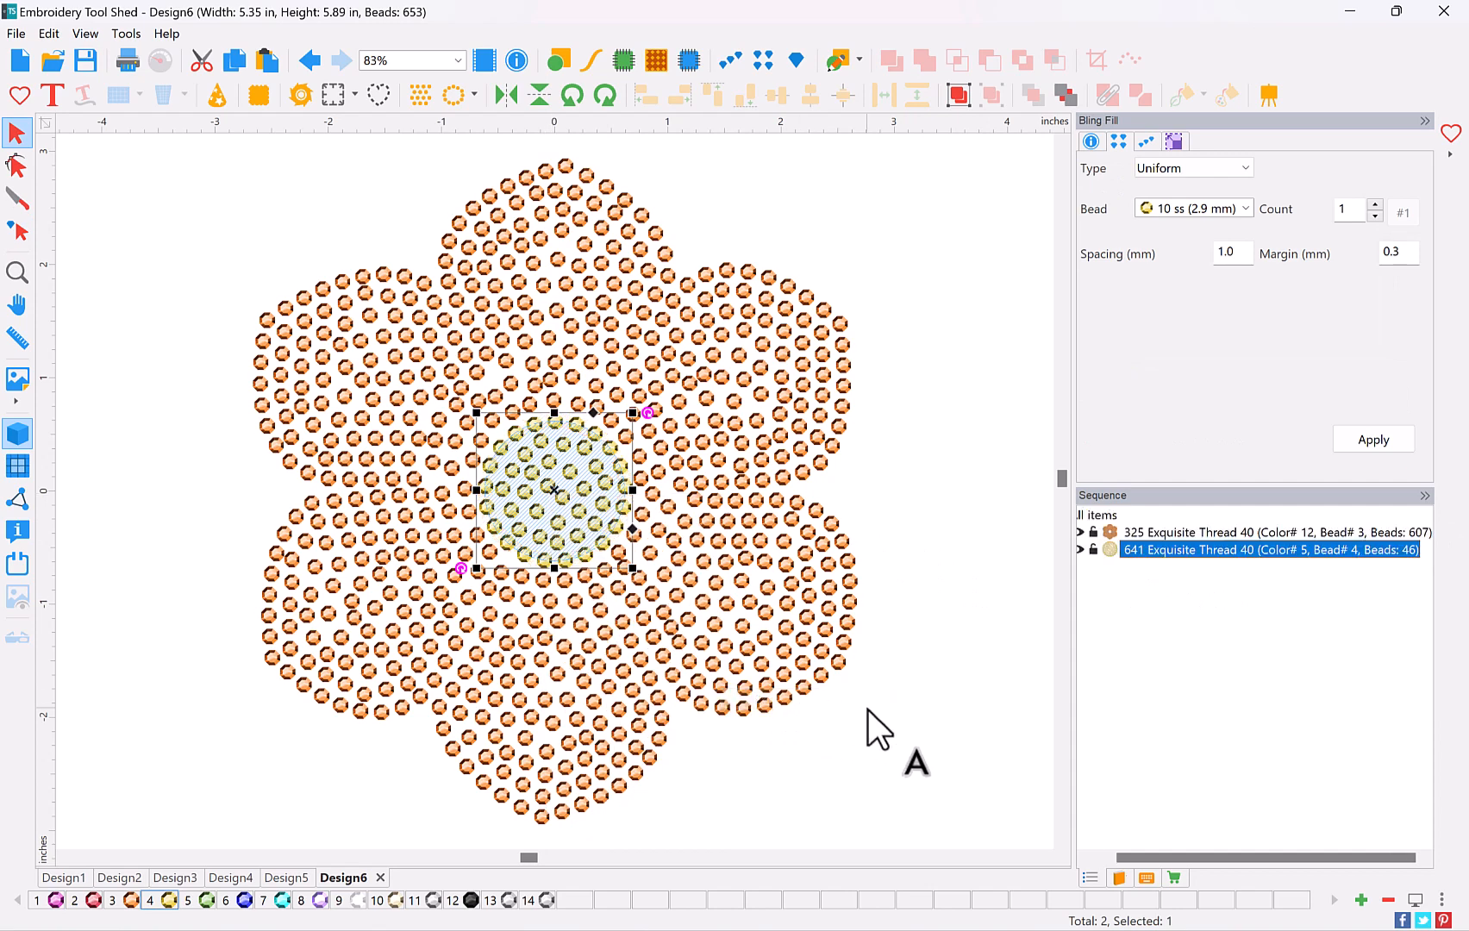
click(867, 709)
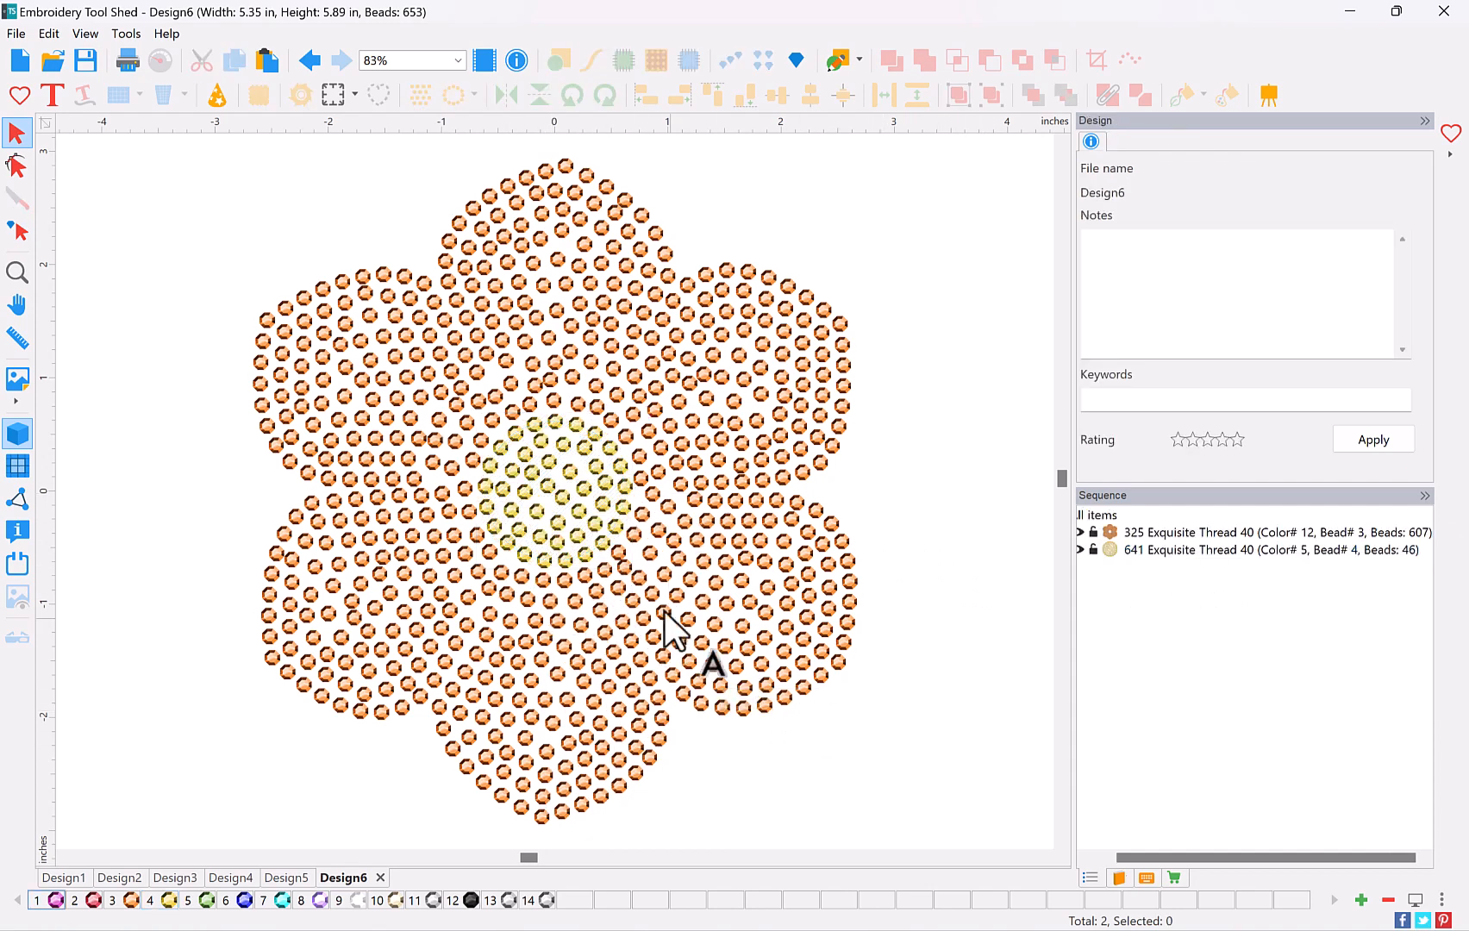
Open the bling export, examine the separate color pages, single-page layout and available file types, and close it without saving
click(16, 33)
click(85, 384)
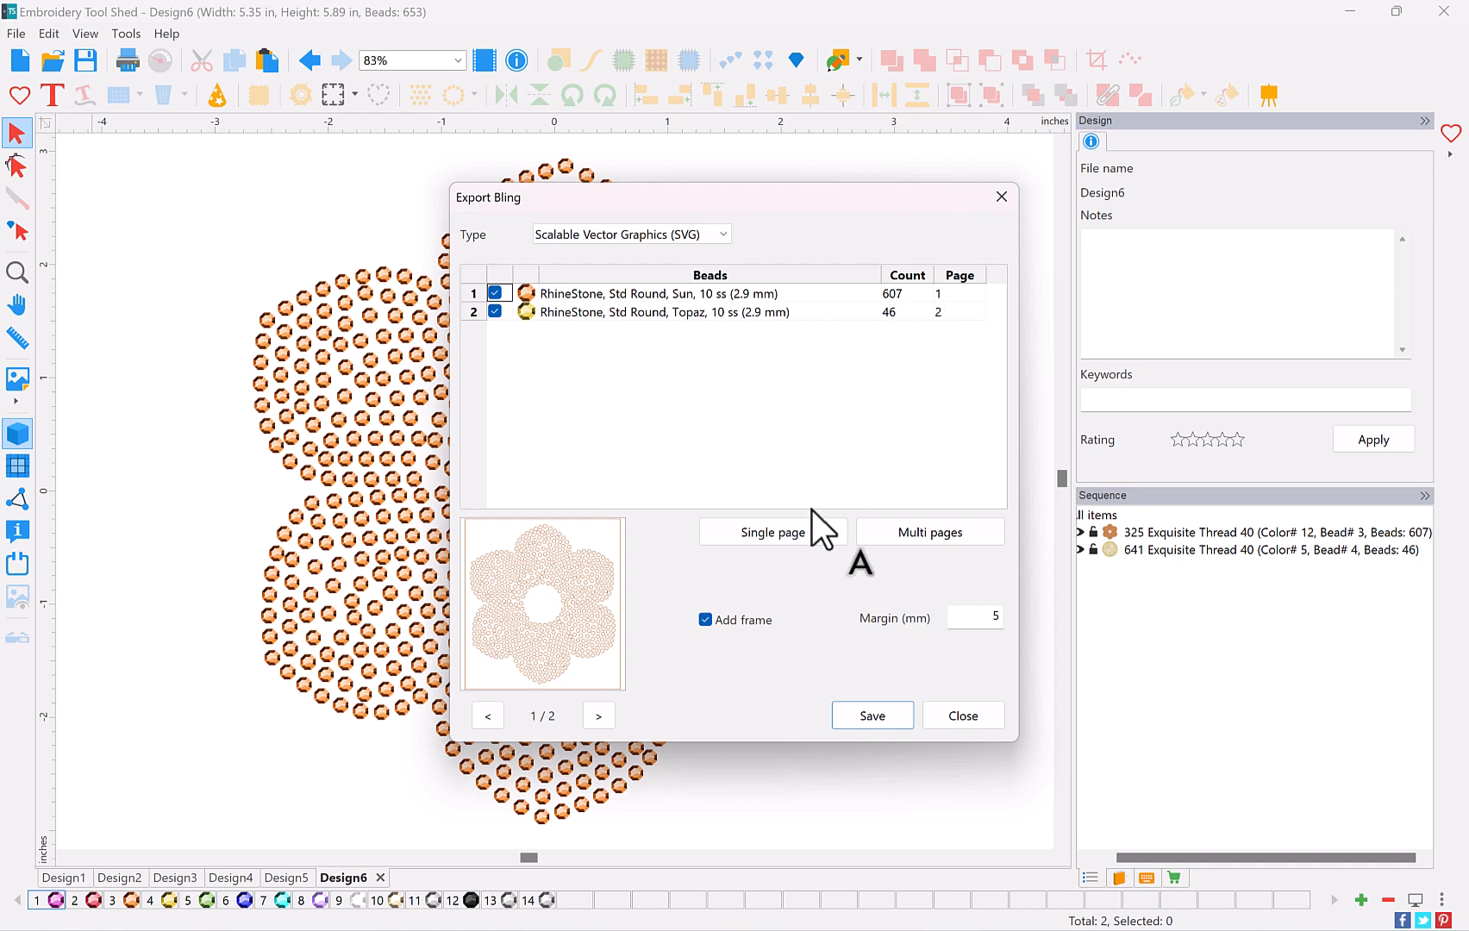
click(597, 720)
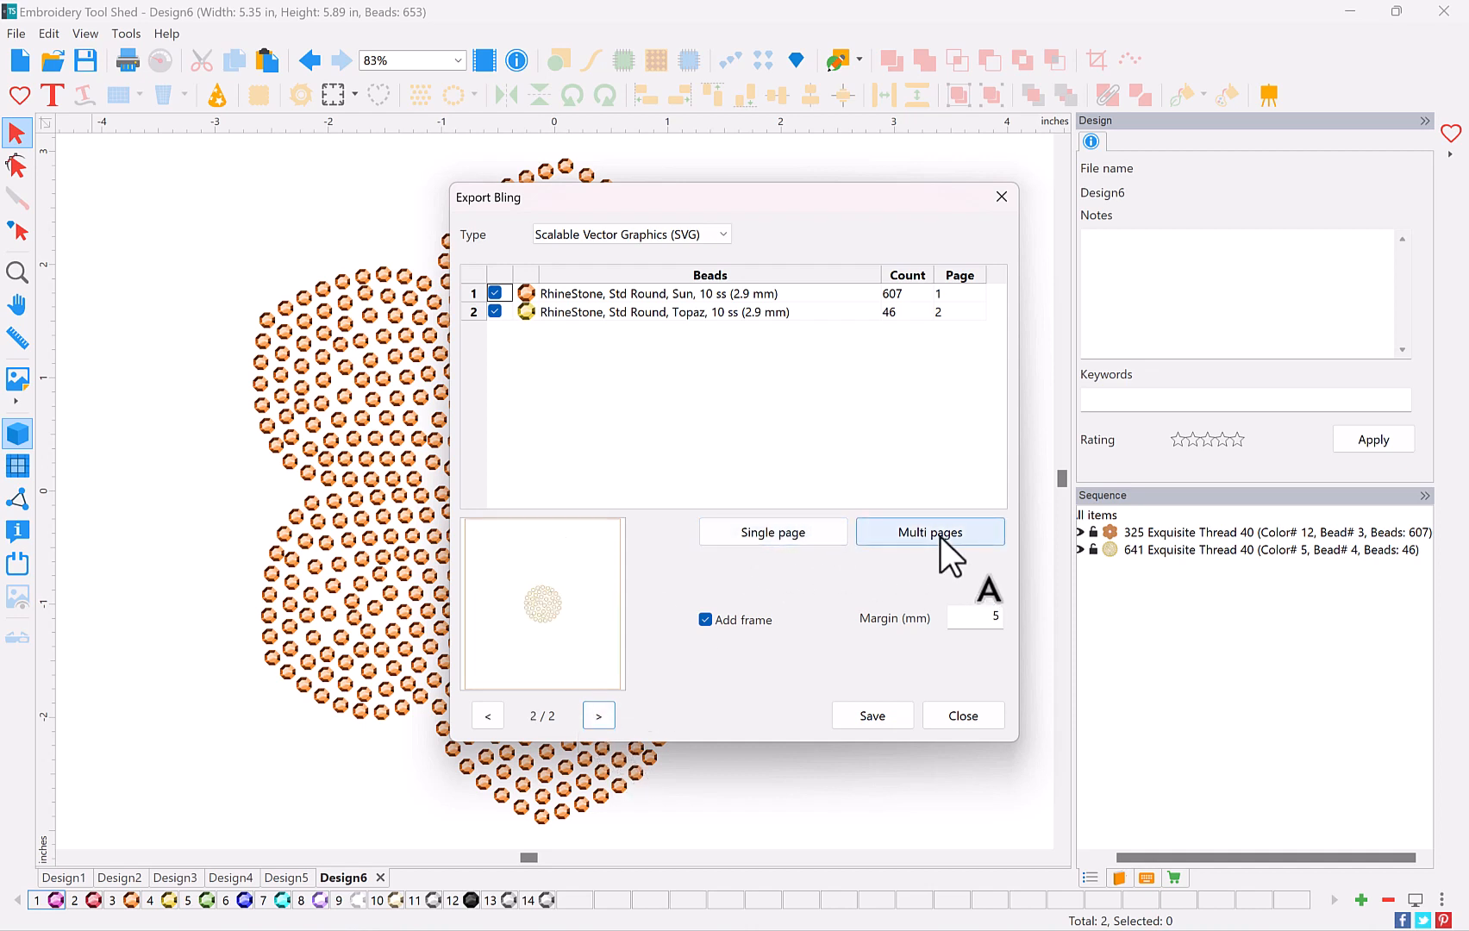
click(799, 529)
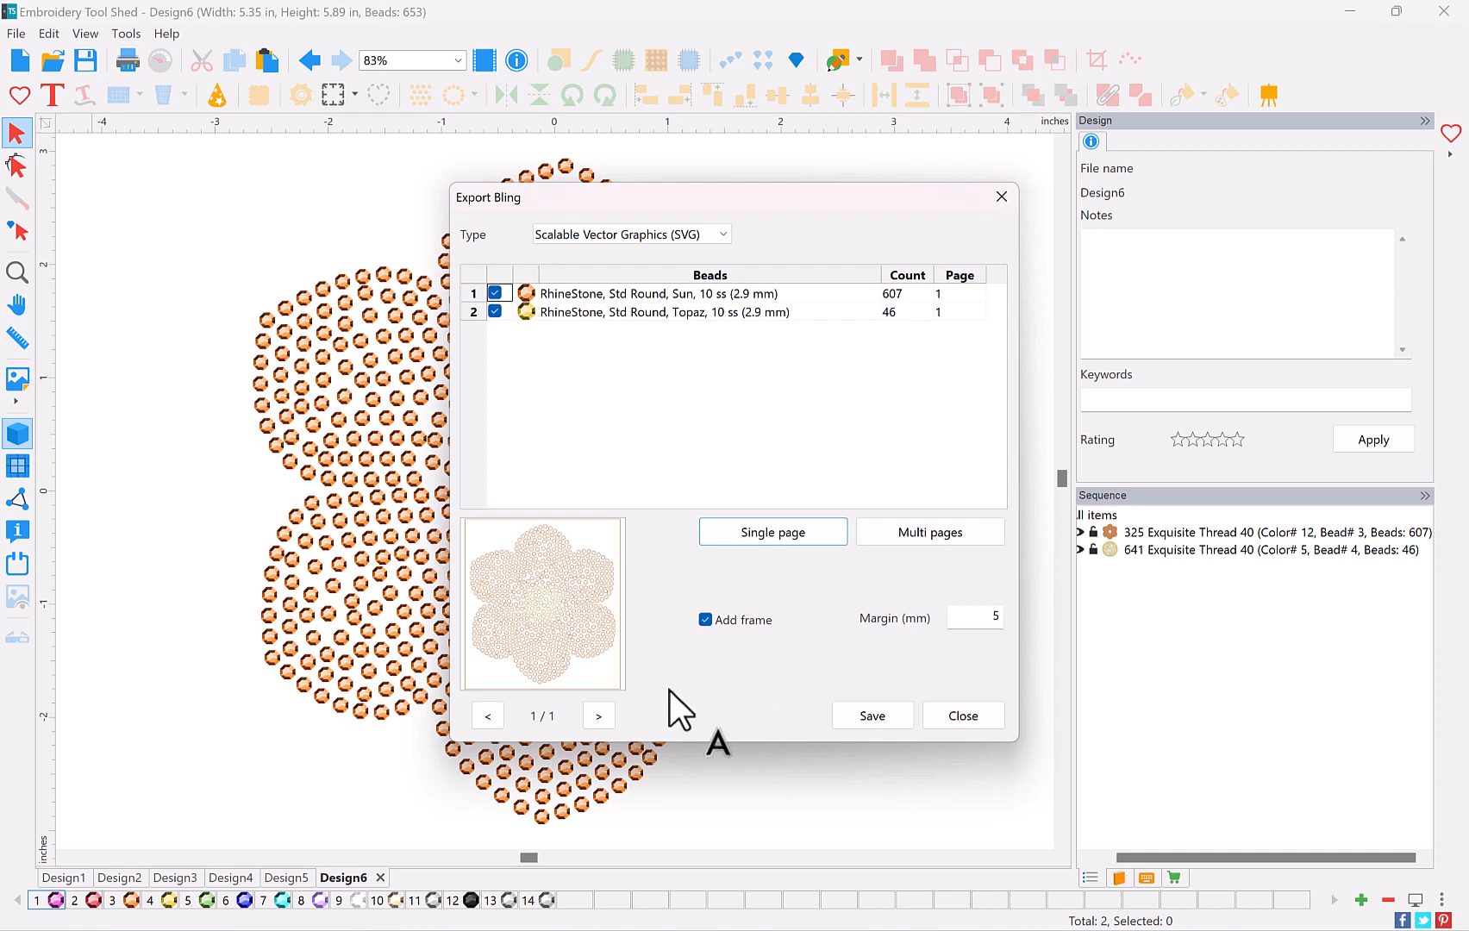
click(971, 717)
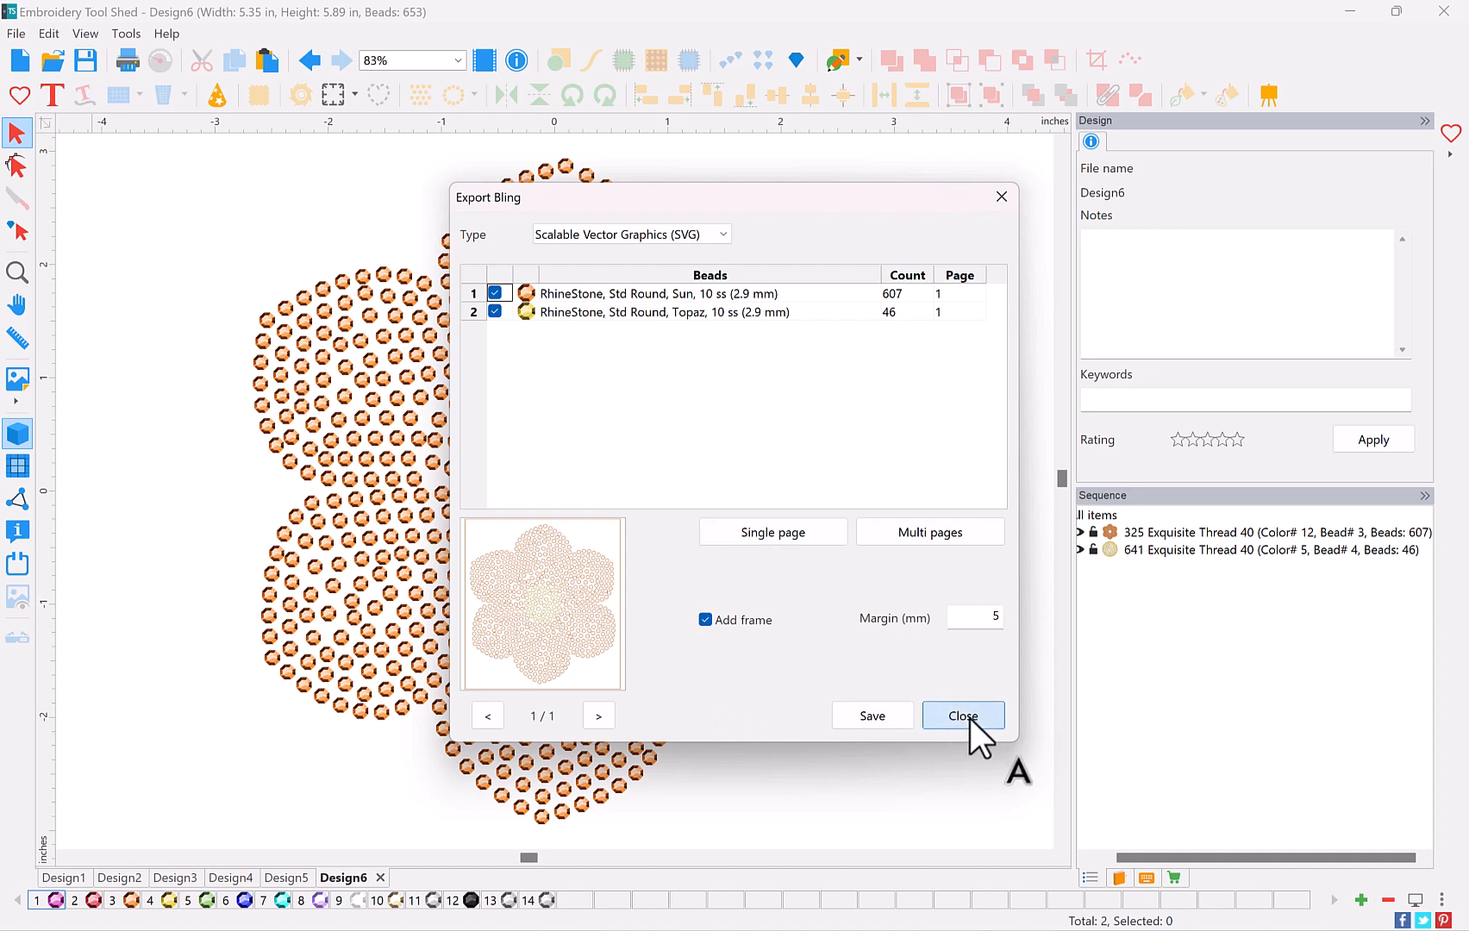
click(677, 235)
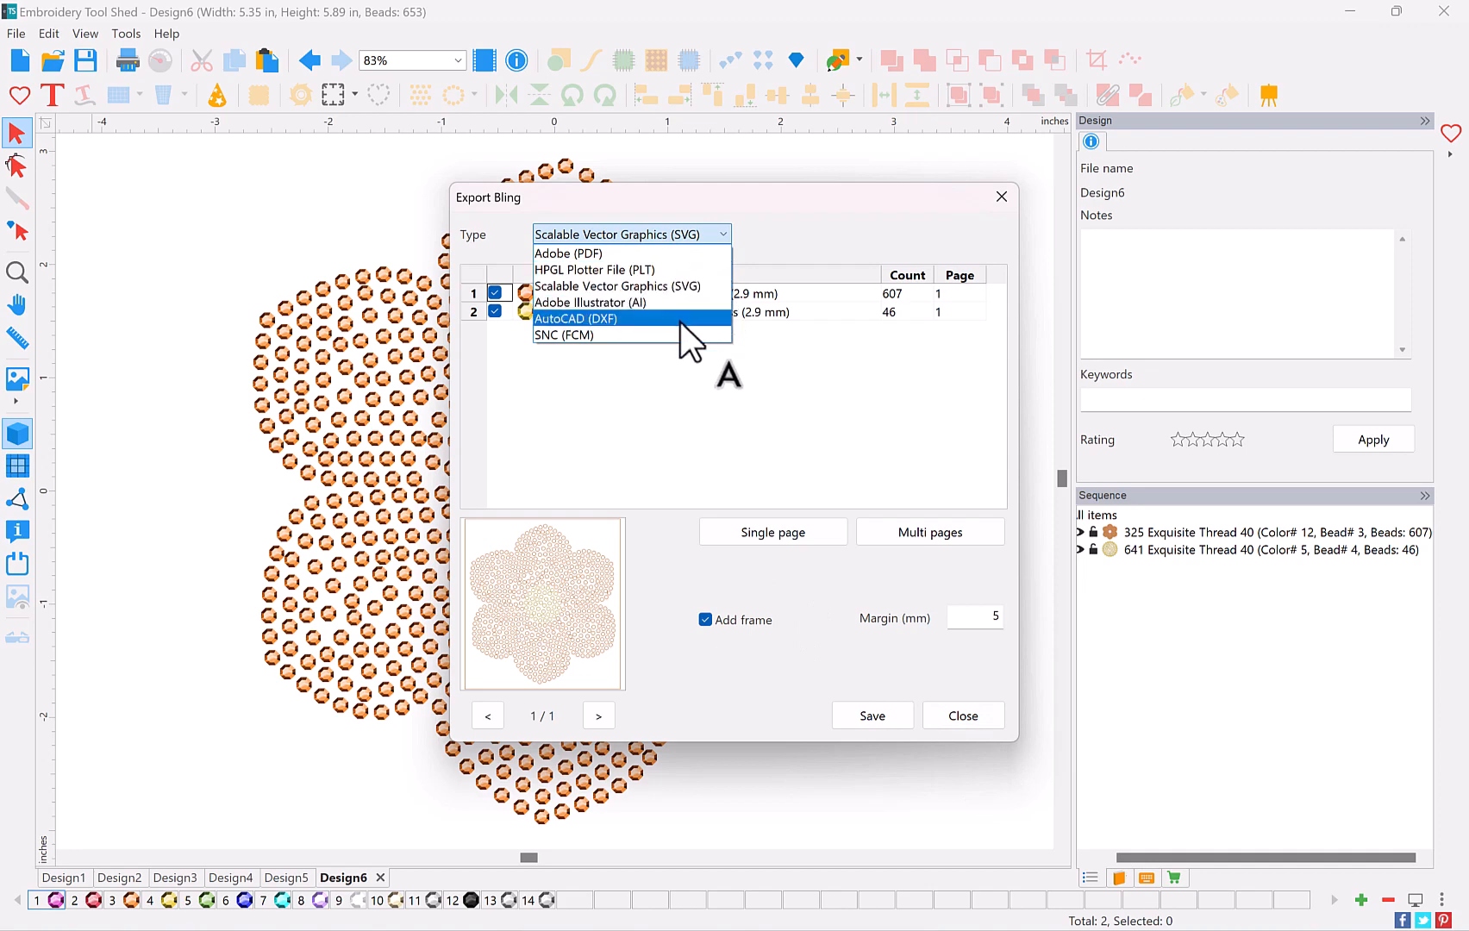
click(979, 719)
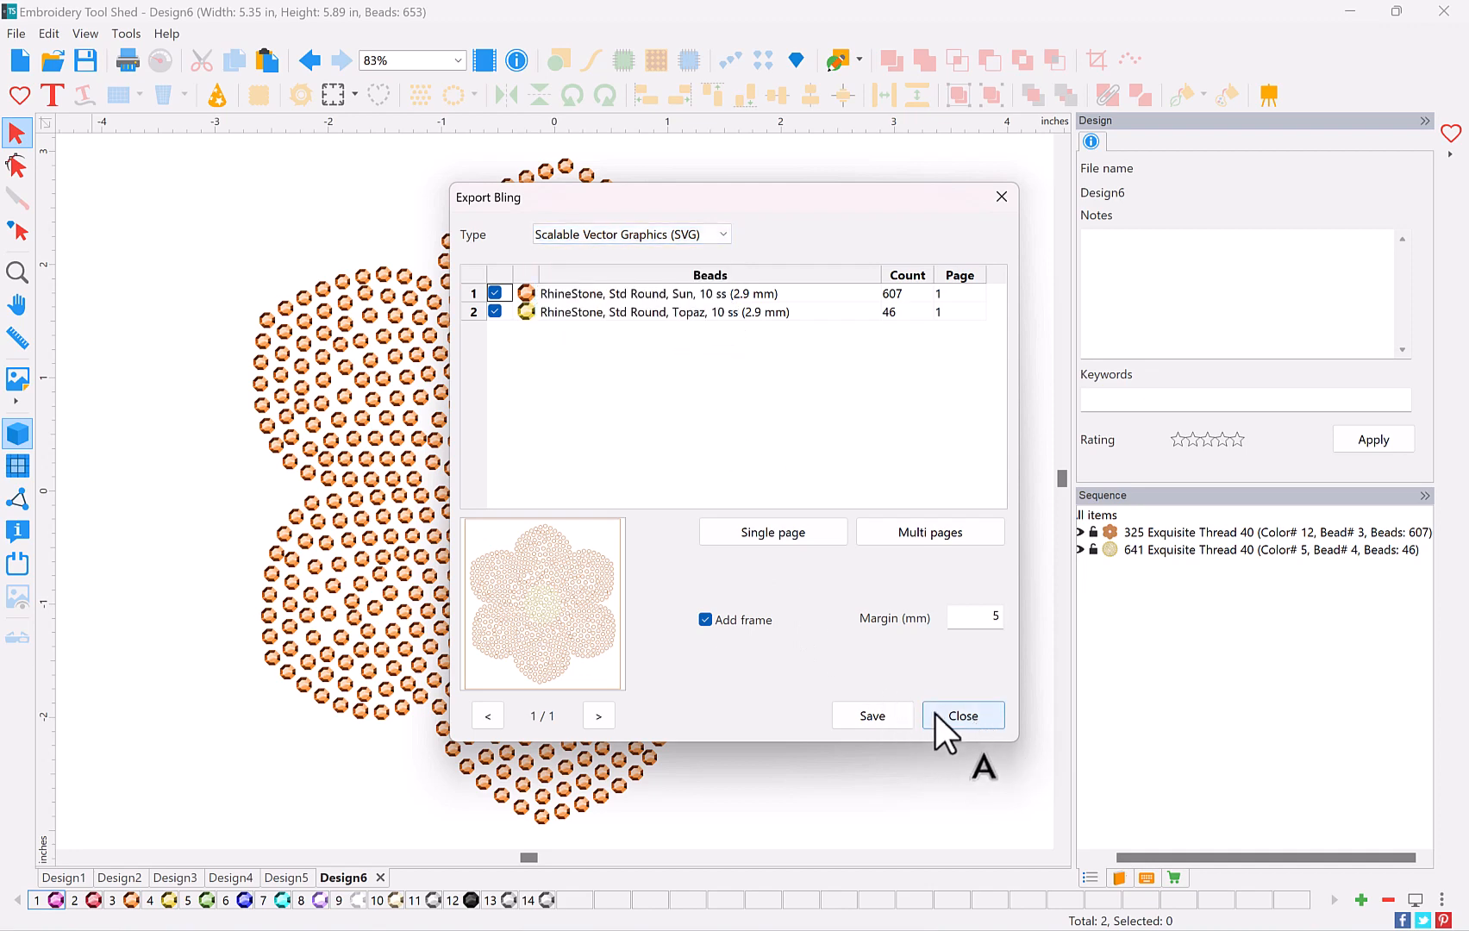
click(957, 717)
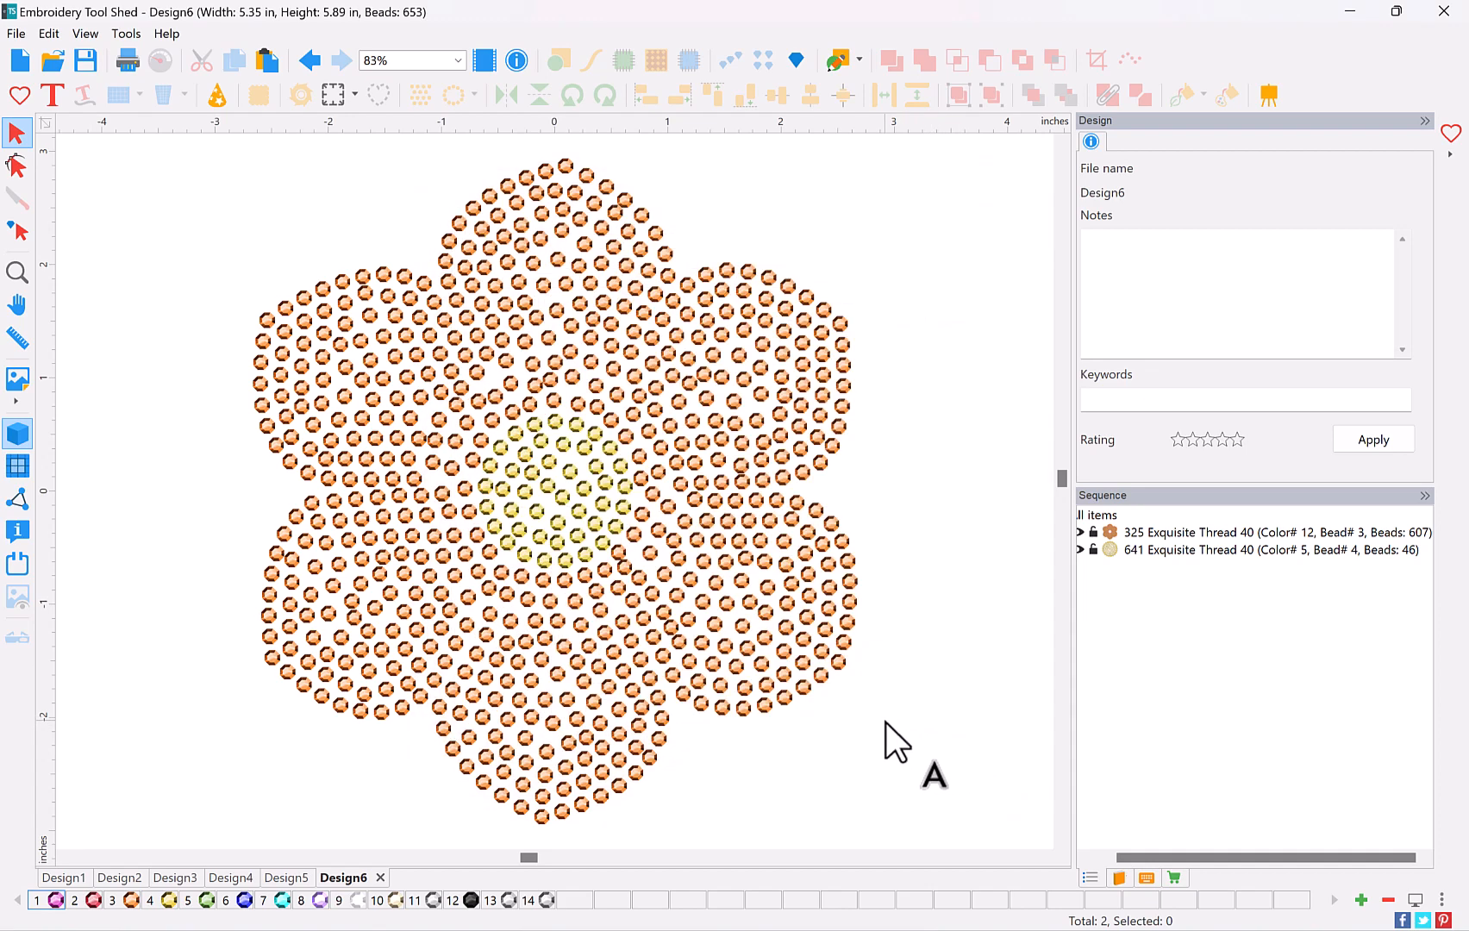
Convert the orange petals from a bling fill to a bling stroke
click(781, 609)
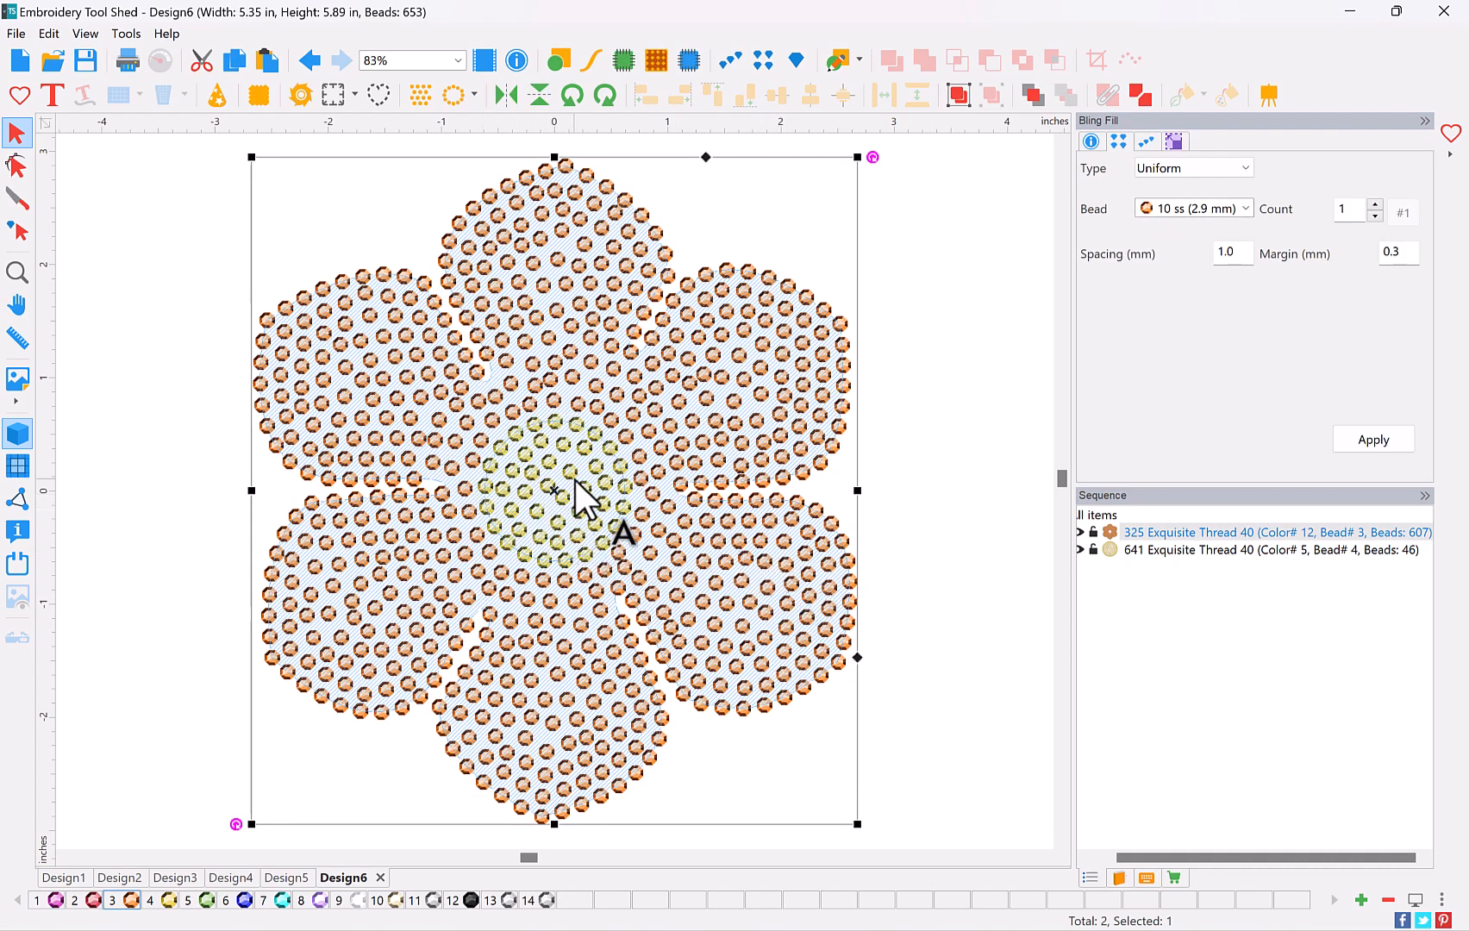
click(1184, 532)
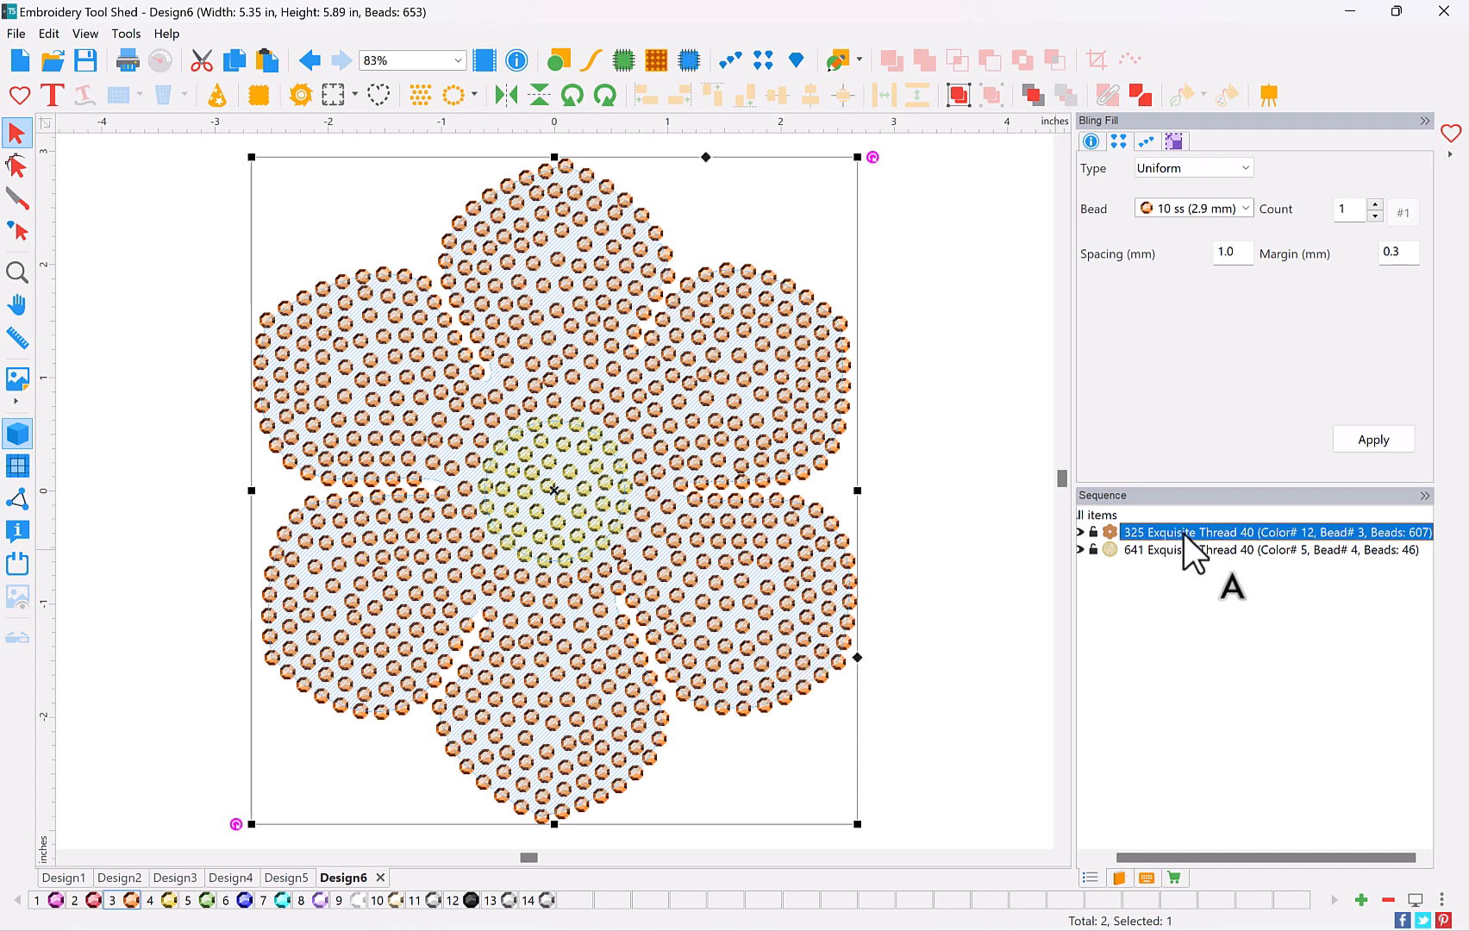
click(730, 60)
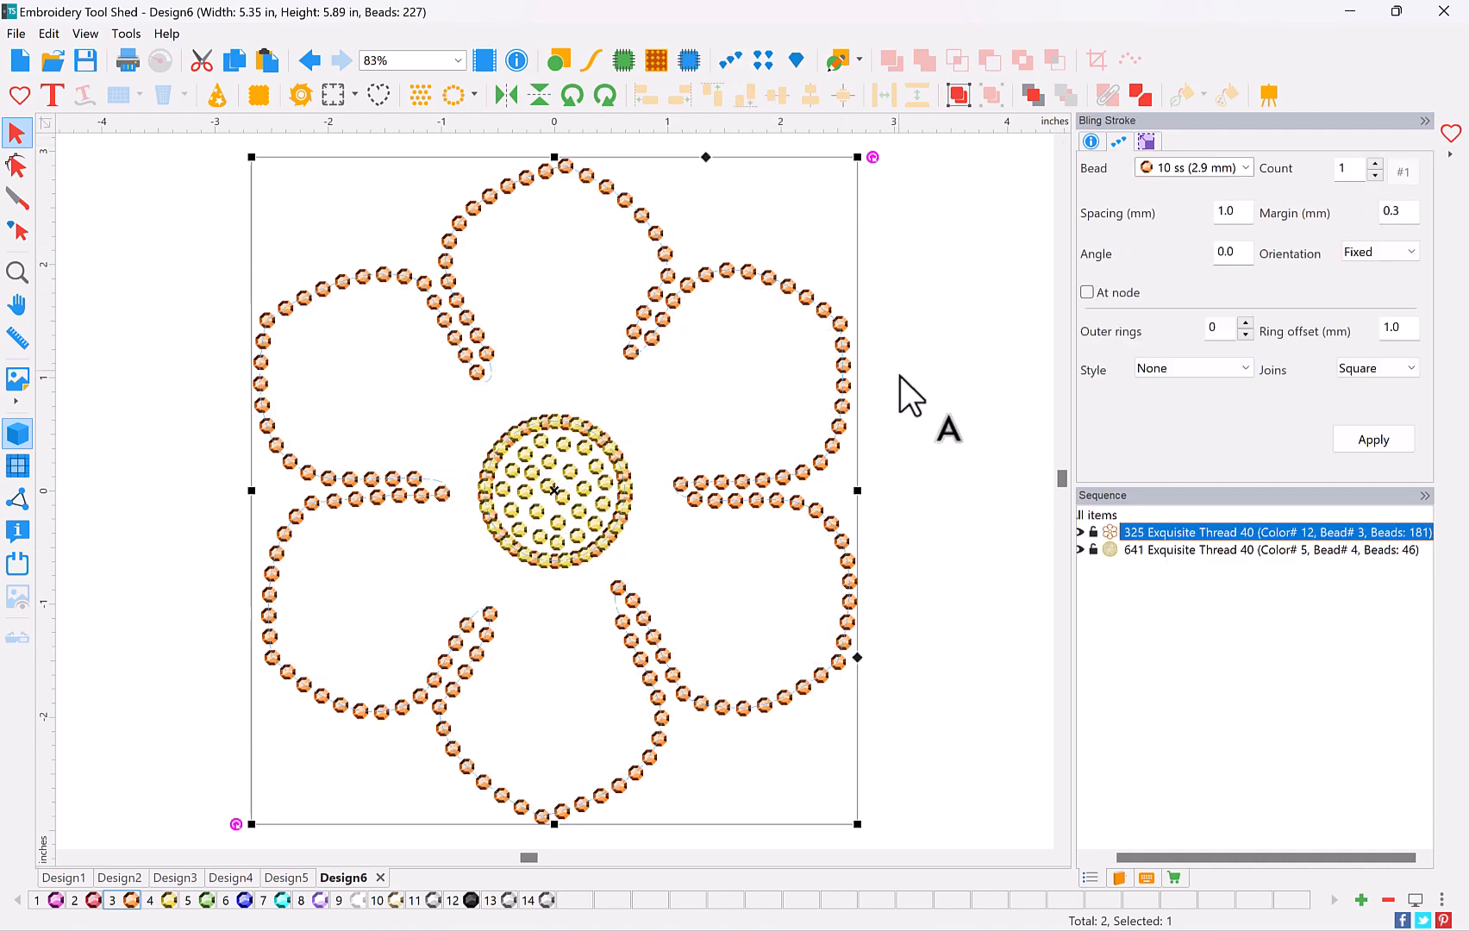
click(900, 425)
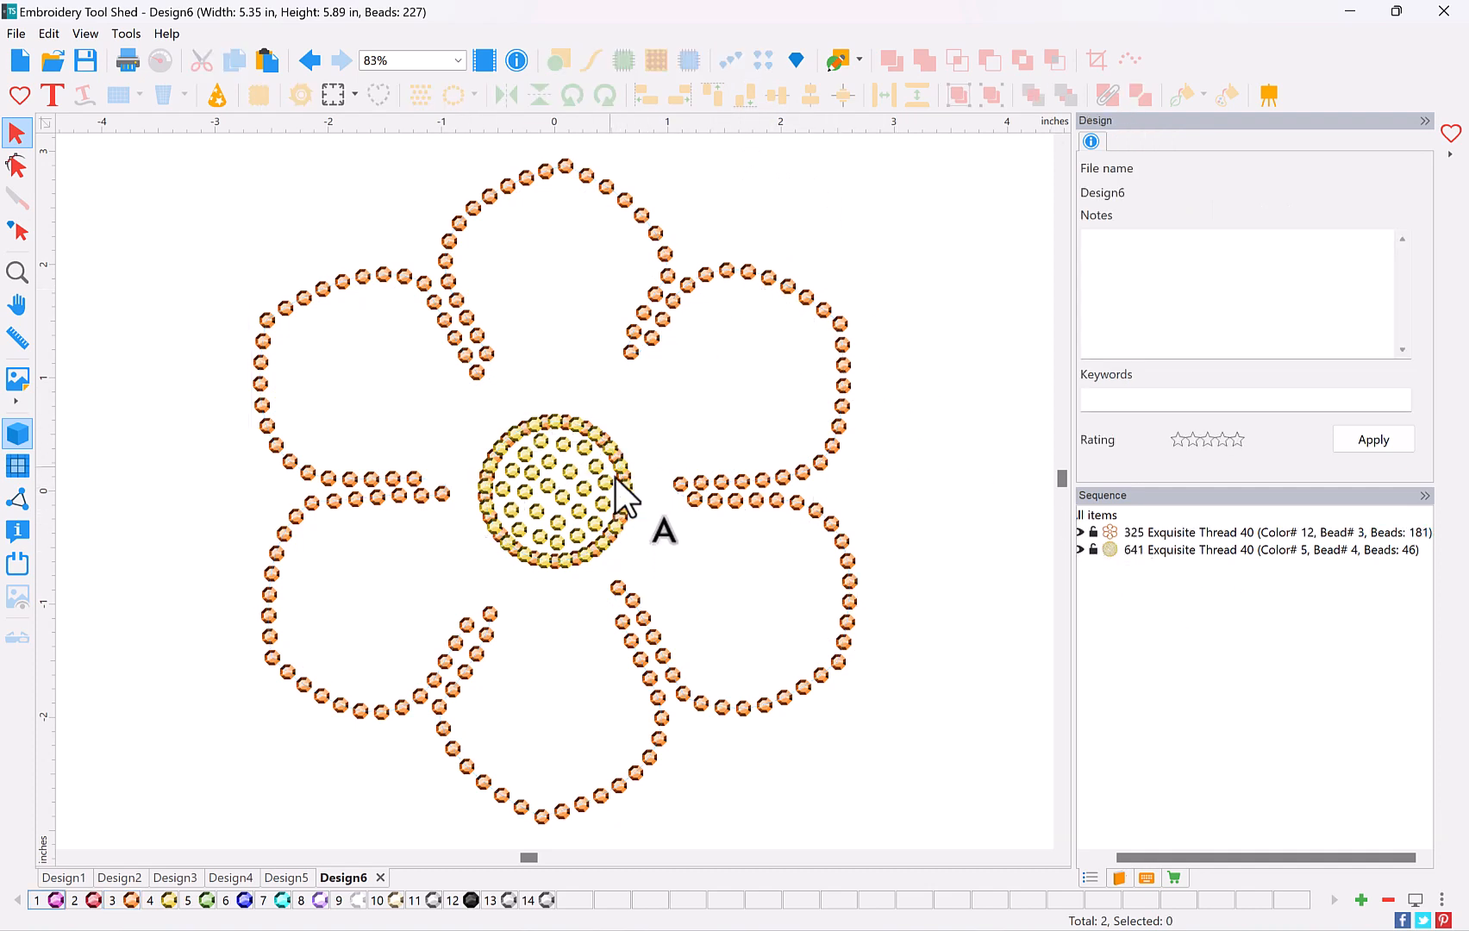
Select the yellow center fill and remove the petal stroke's beads overlapping it
click(1139, 550)
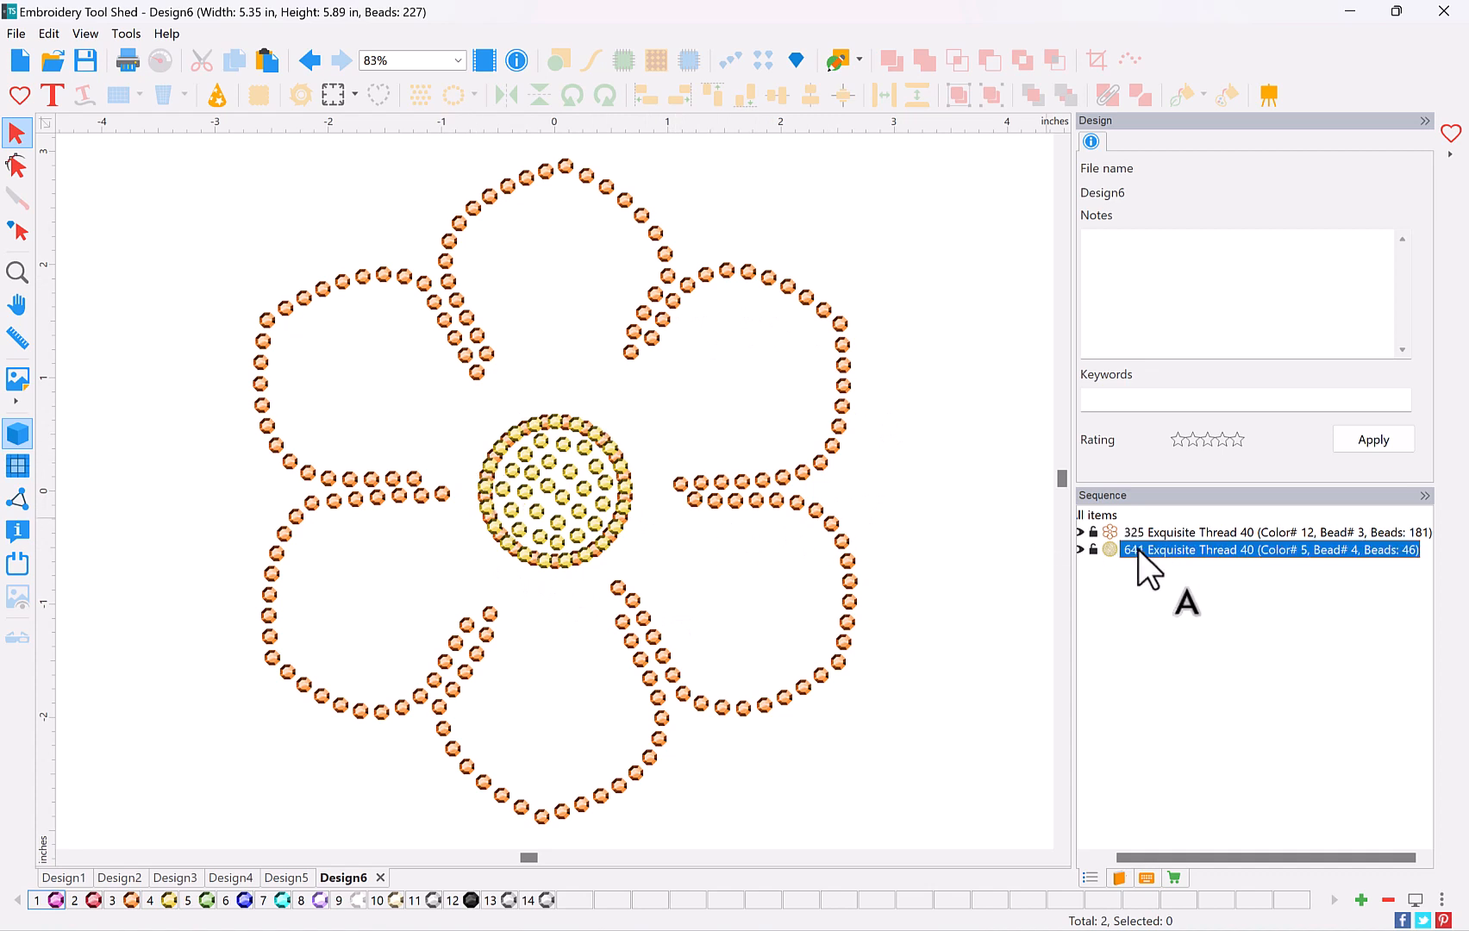
right_click(583, 533)
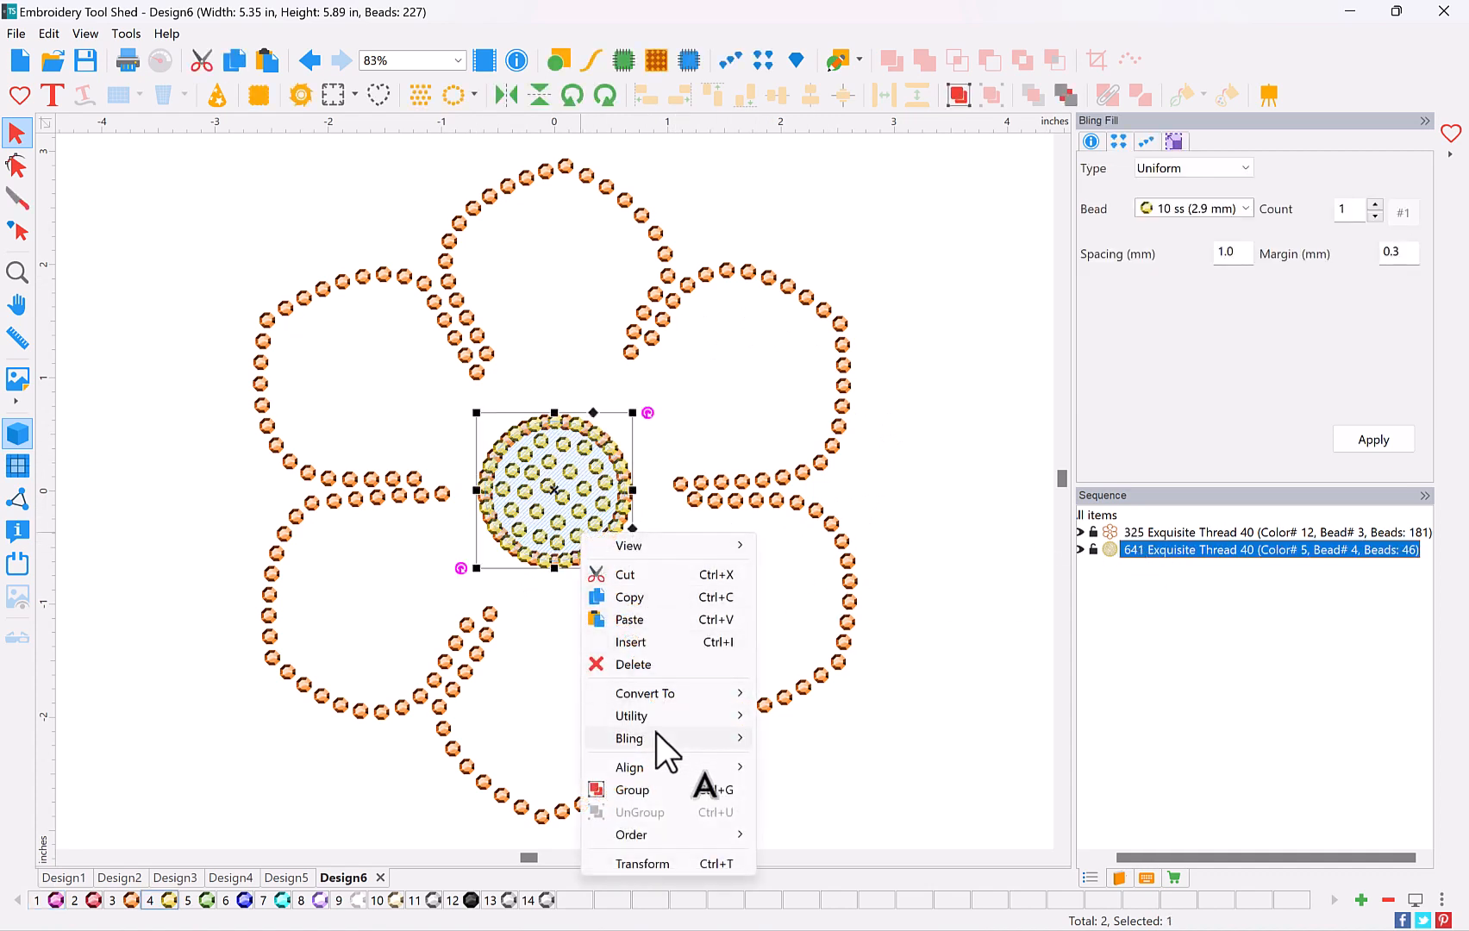
mouse_move(704, 739)
click(815, 741)
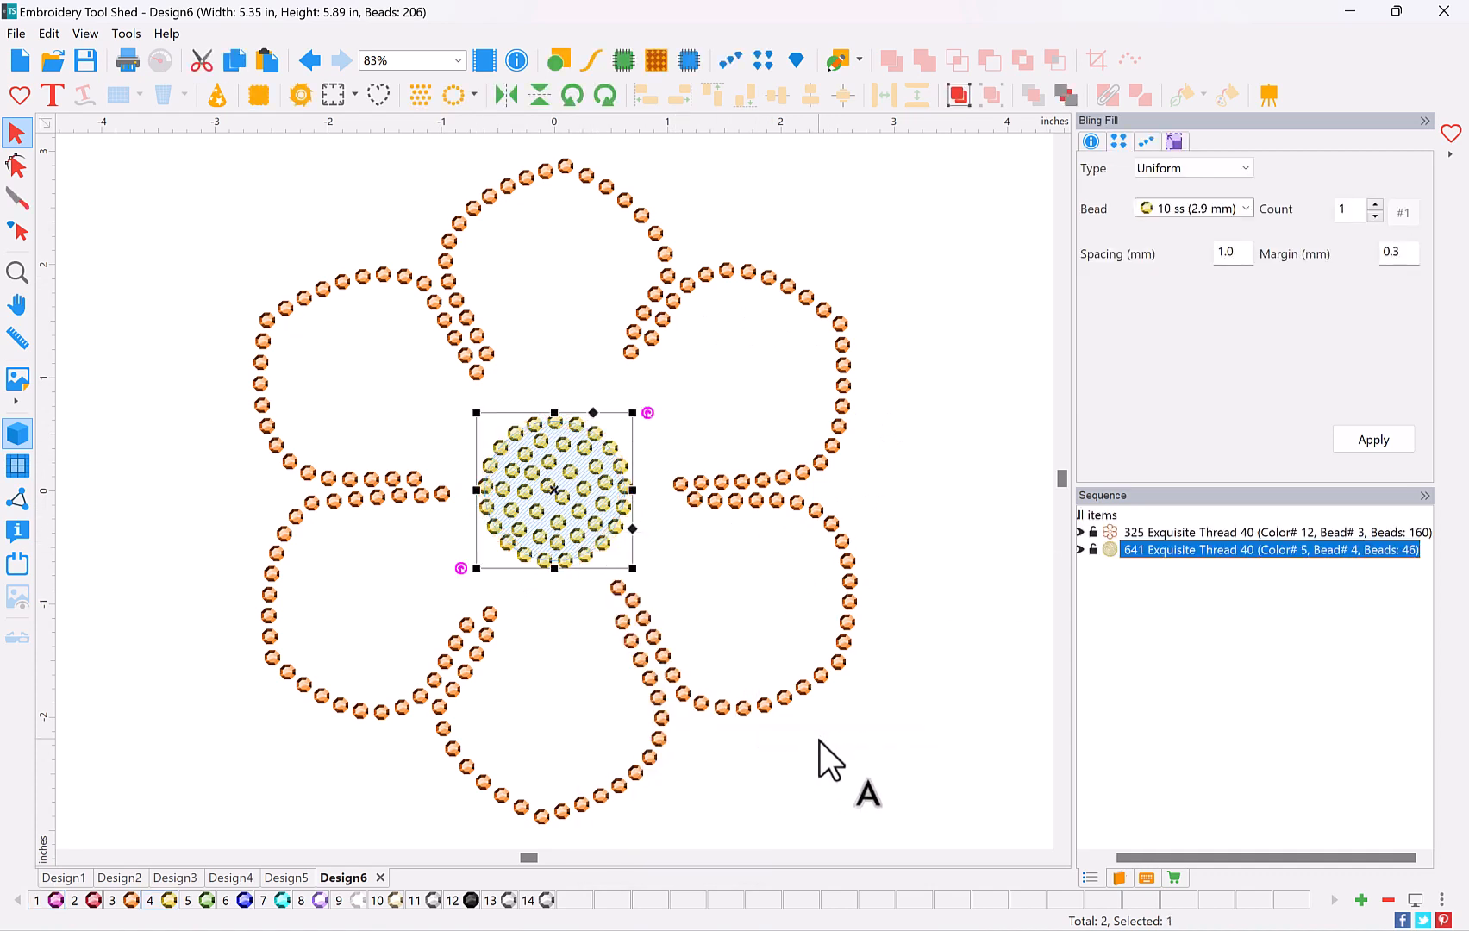
click(820, 741)
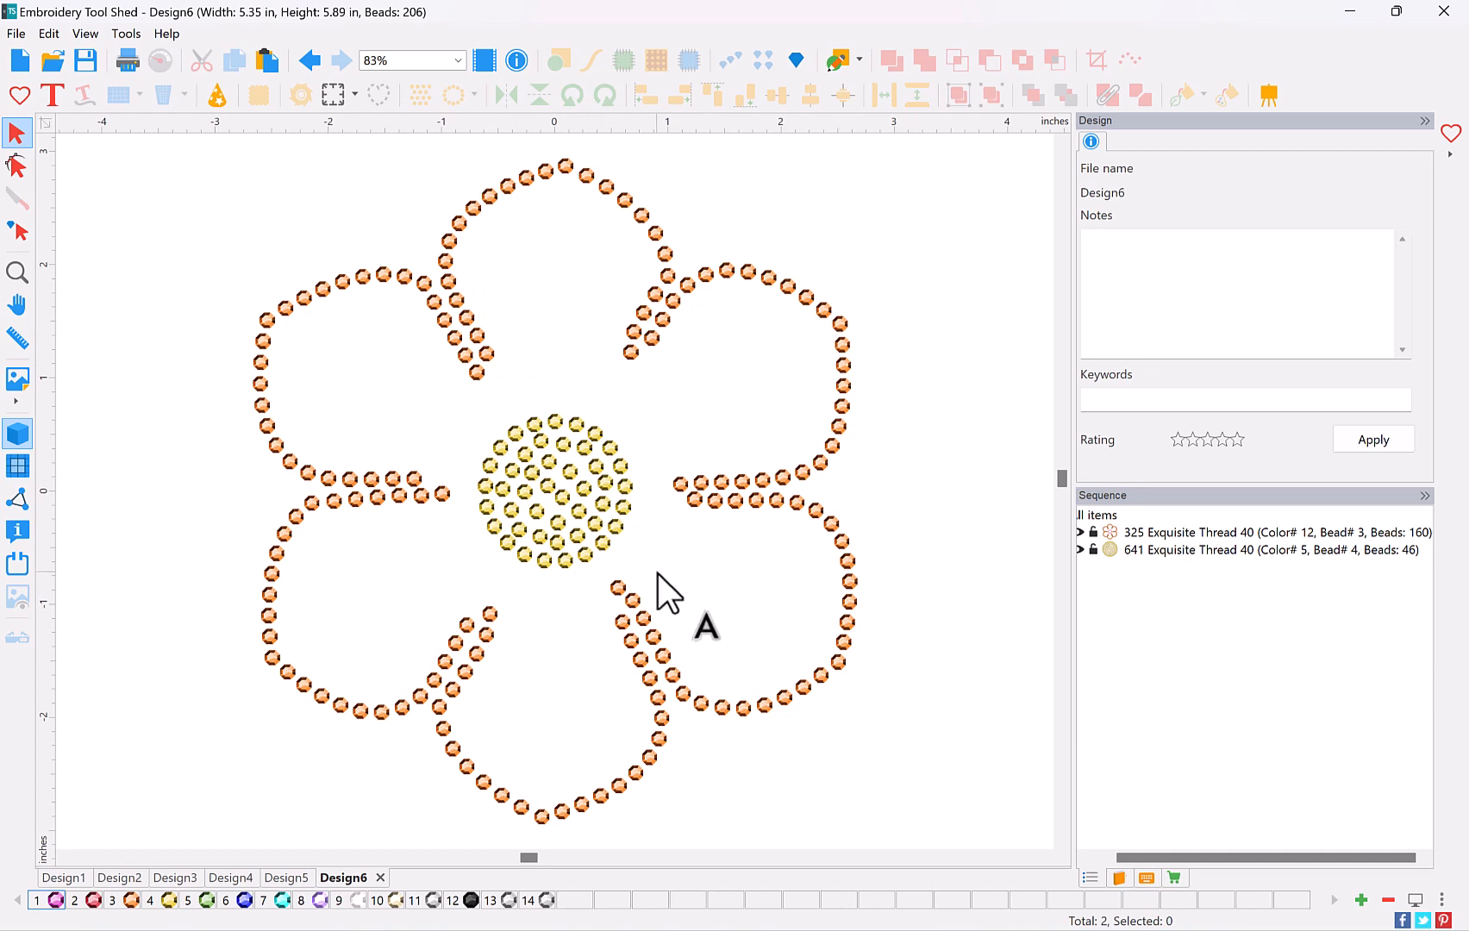
Convert the petals' bling stroke to a satin applique
click(824, 673)
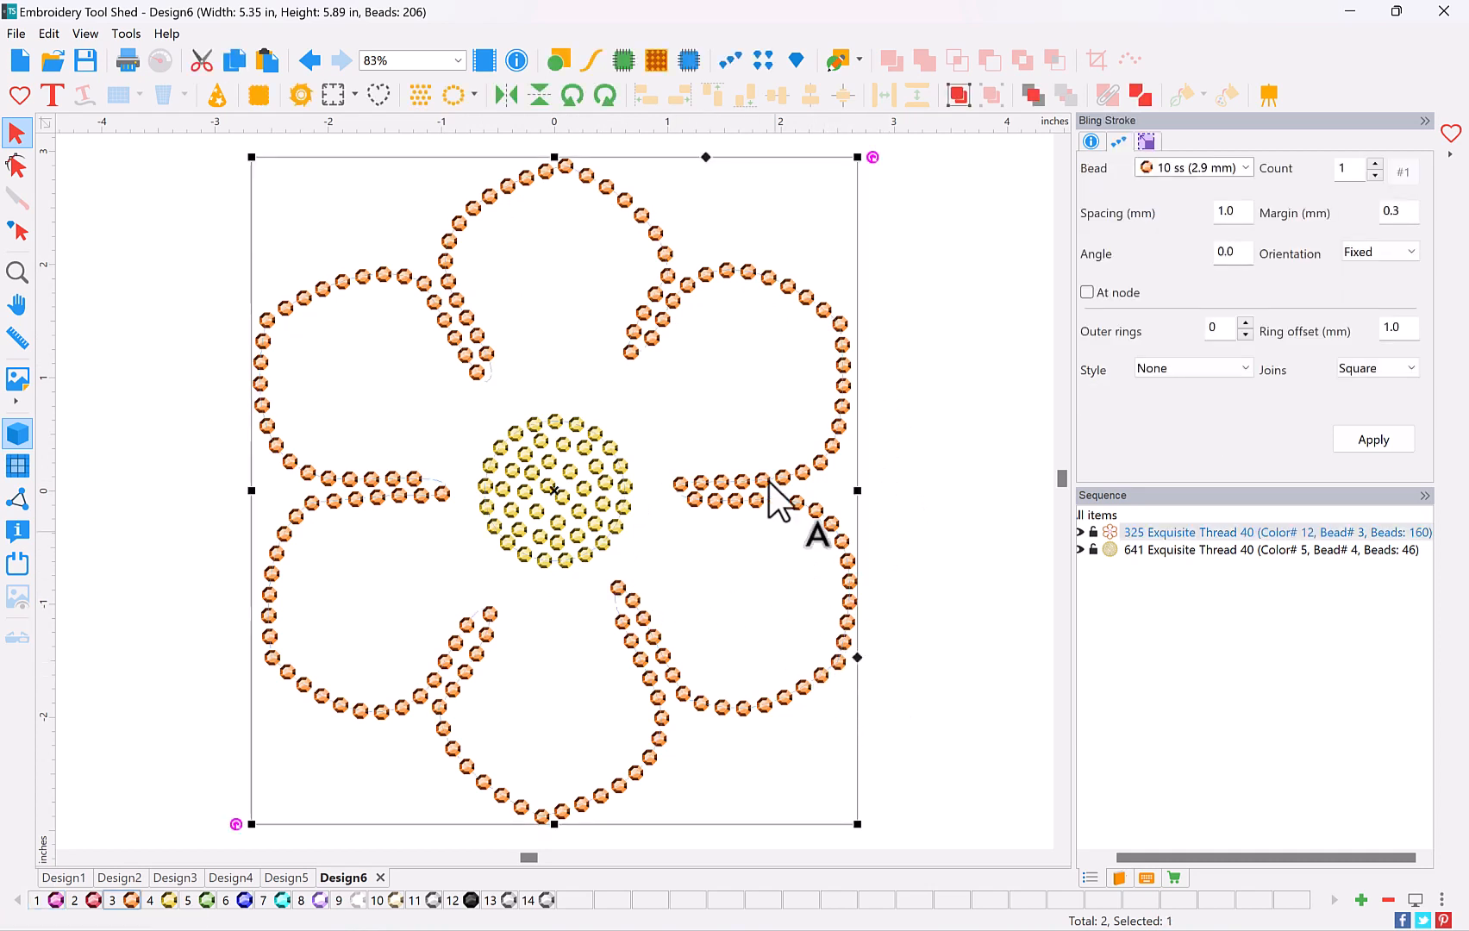
click(1146, 531)
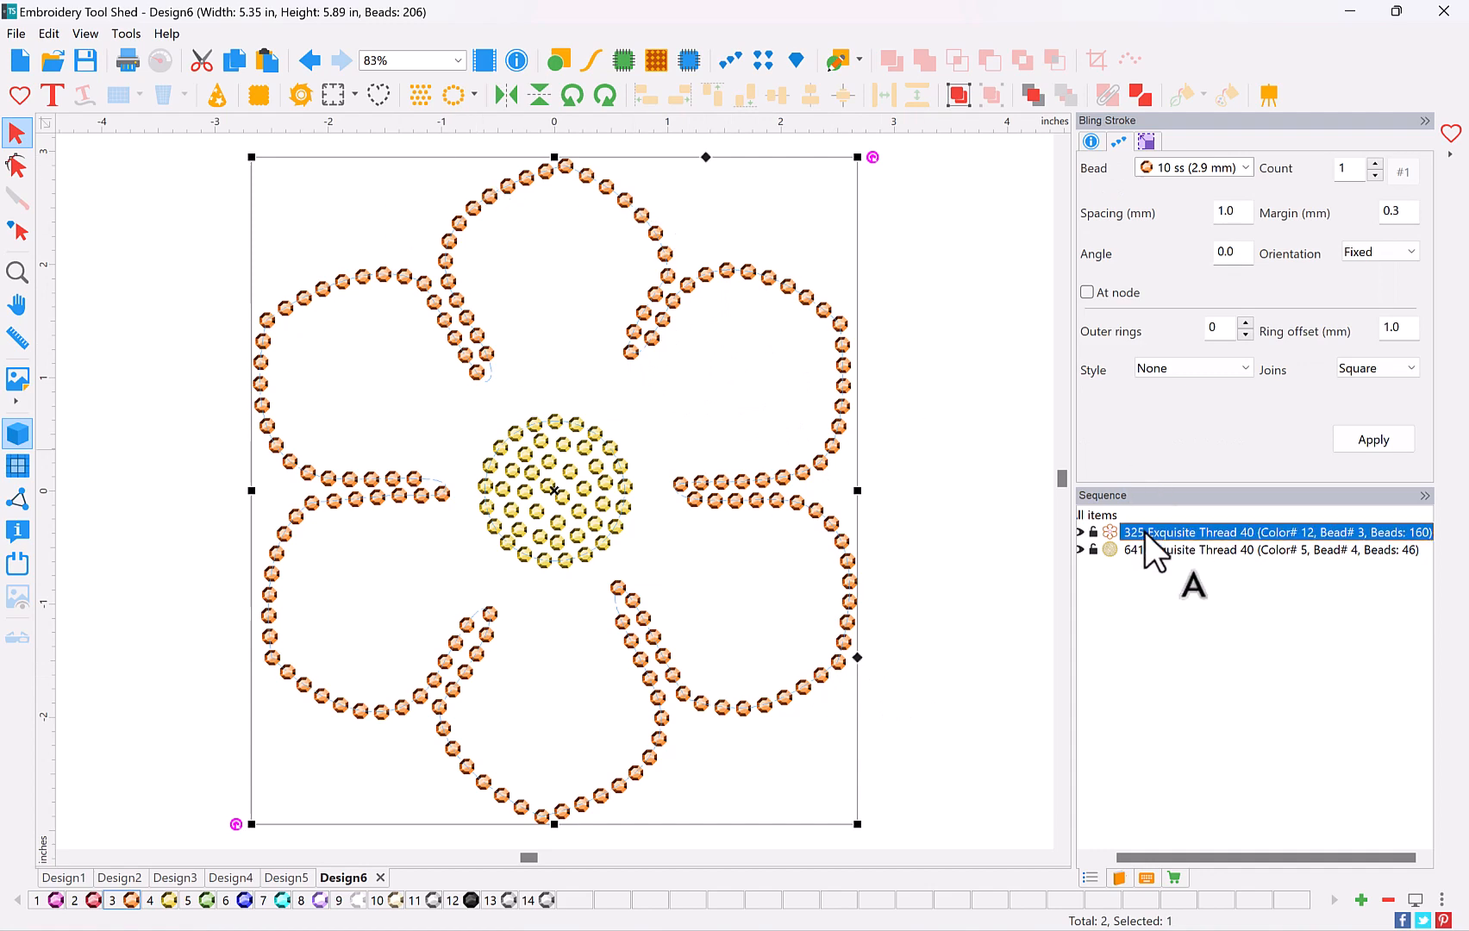
click(623, 60)
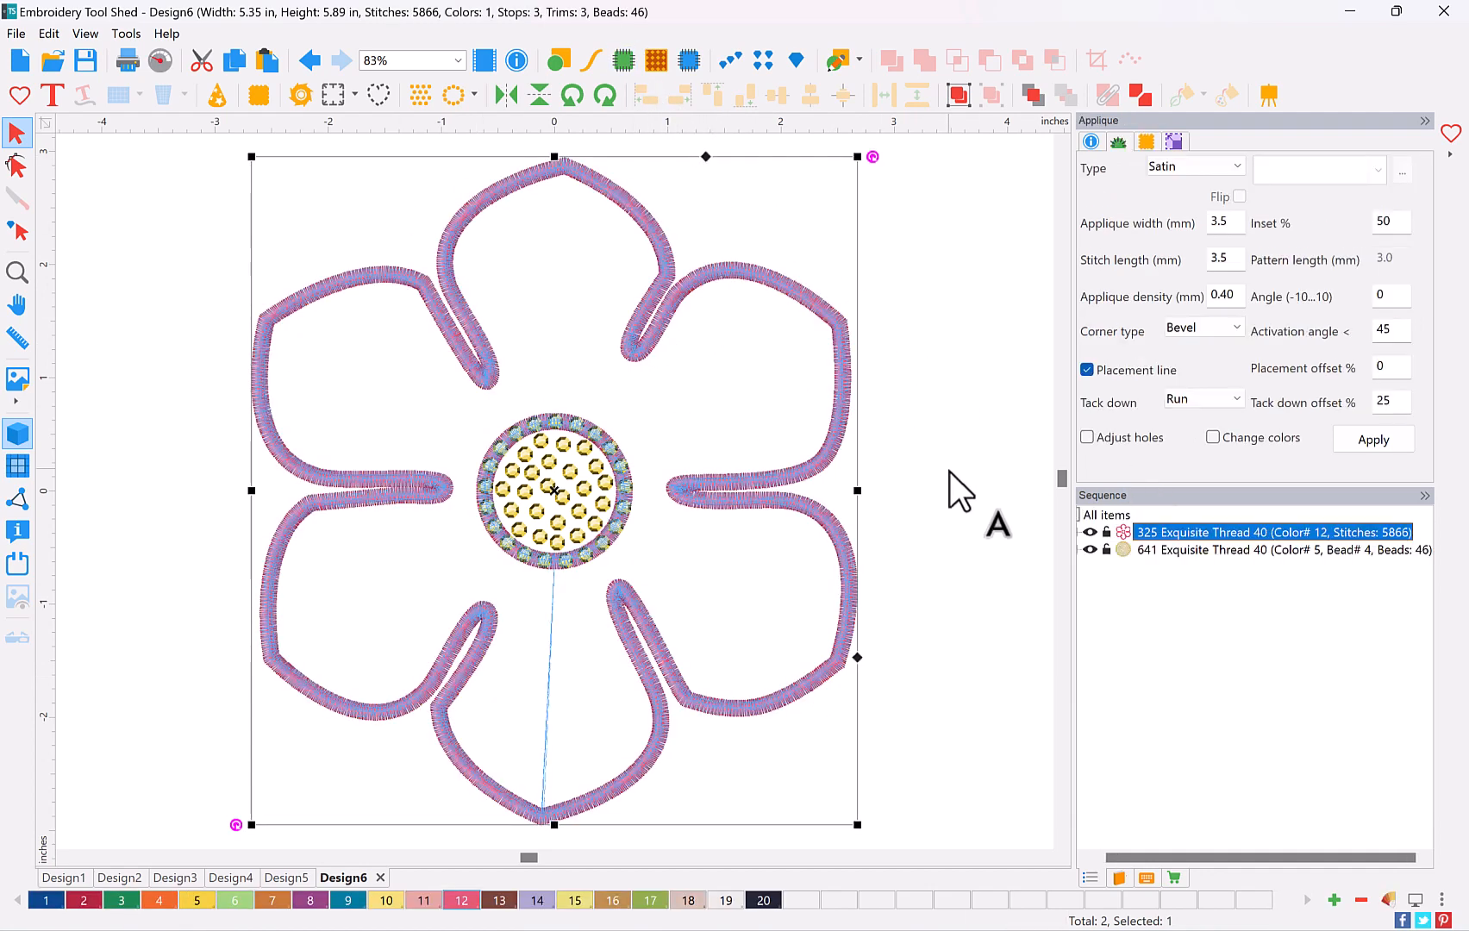
click(921, 474)
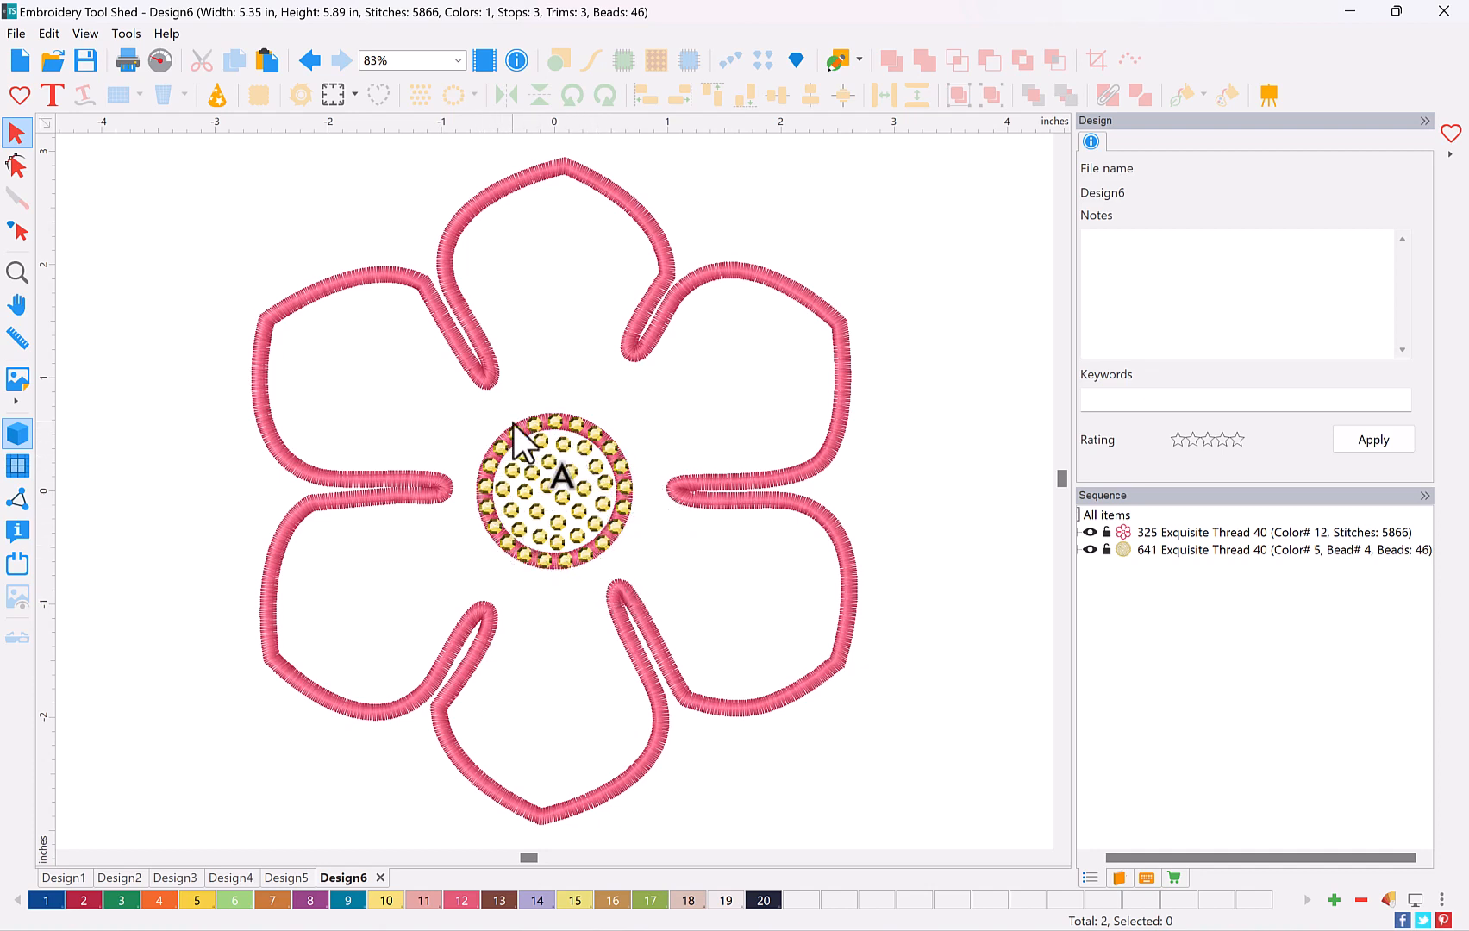
Shrink the yellow bling fill to about 1.1 in across and move it inside the applique's inner ring
click(550, 469)
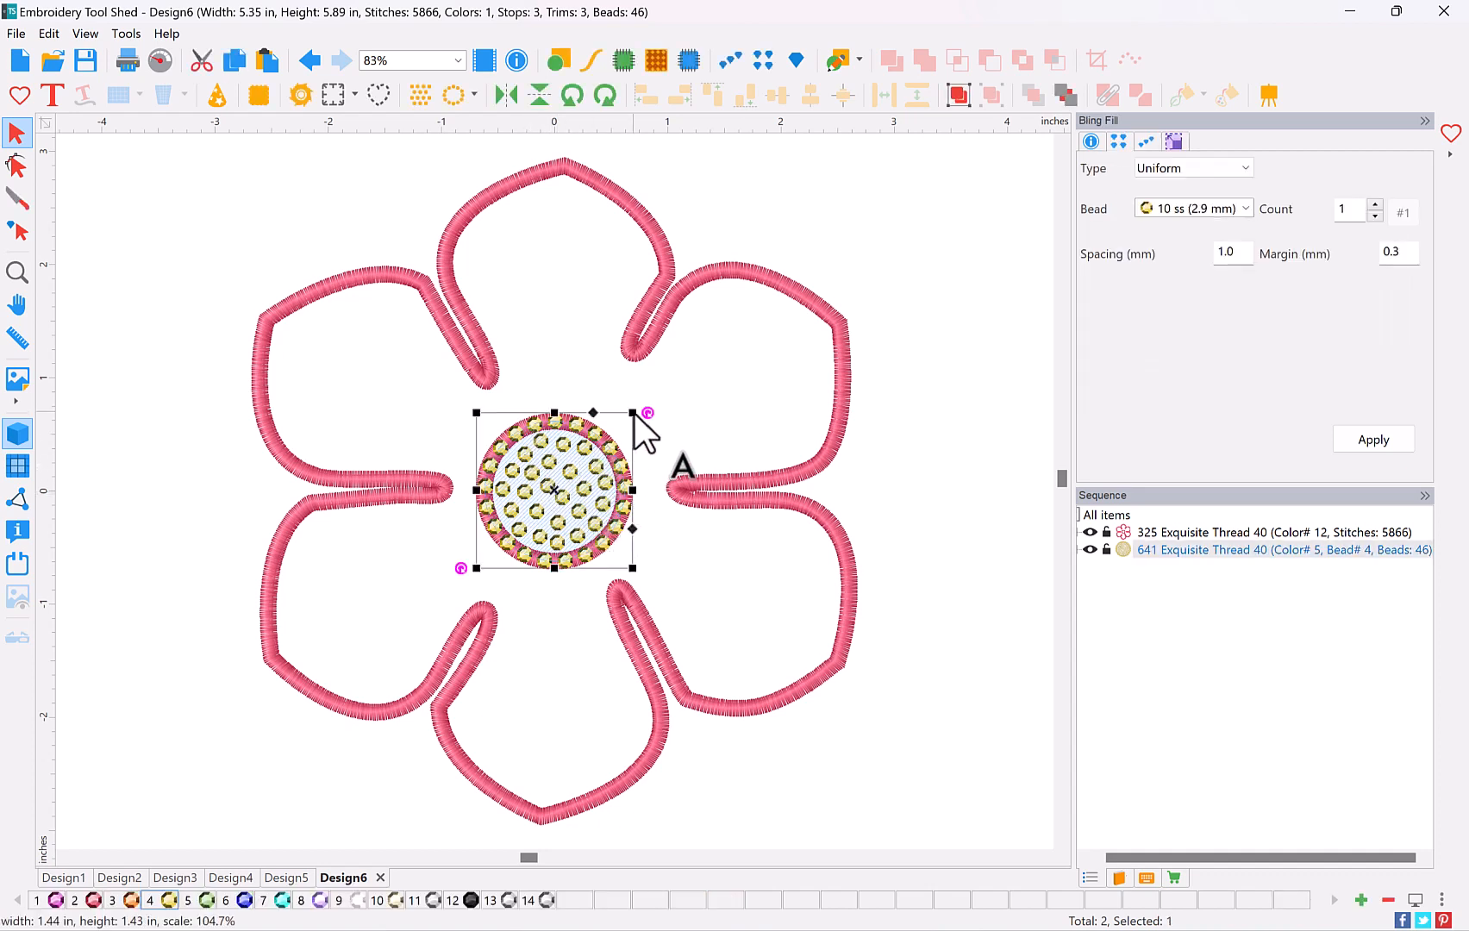
drag(633, 413, 599, 446)
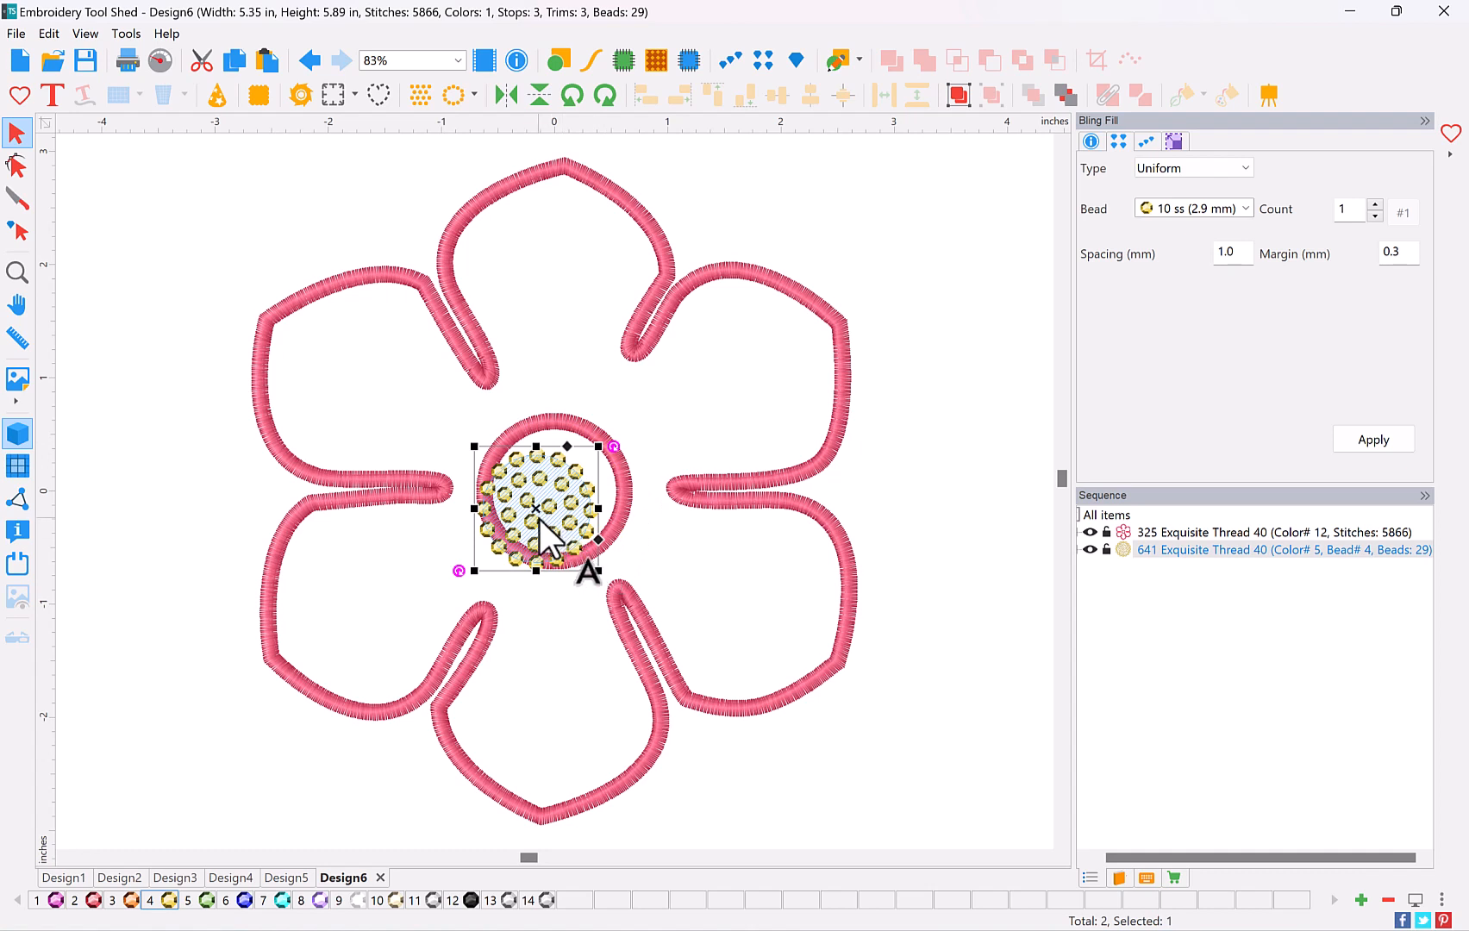
drag(539, 516, 562, 497)
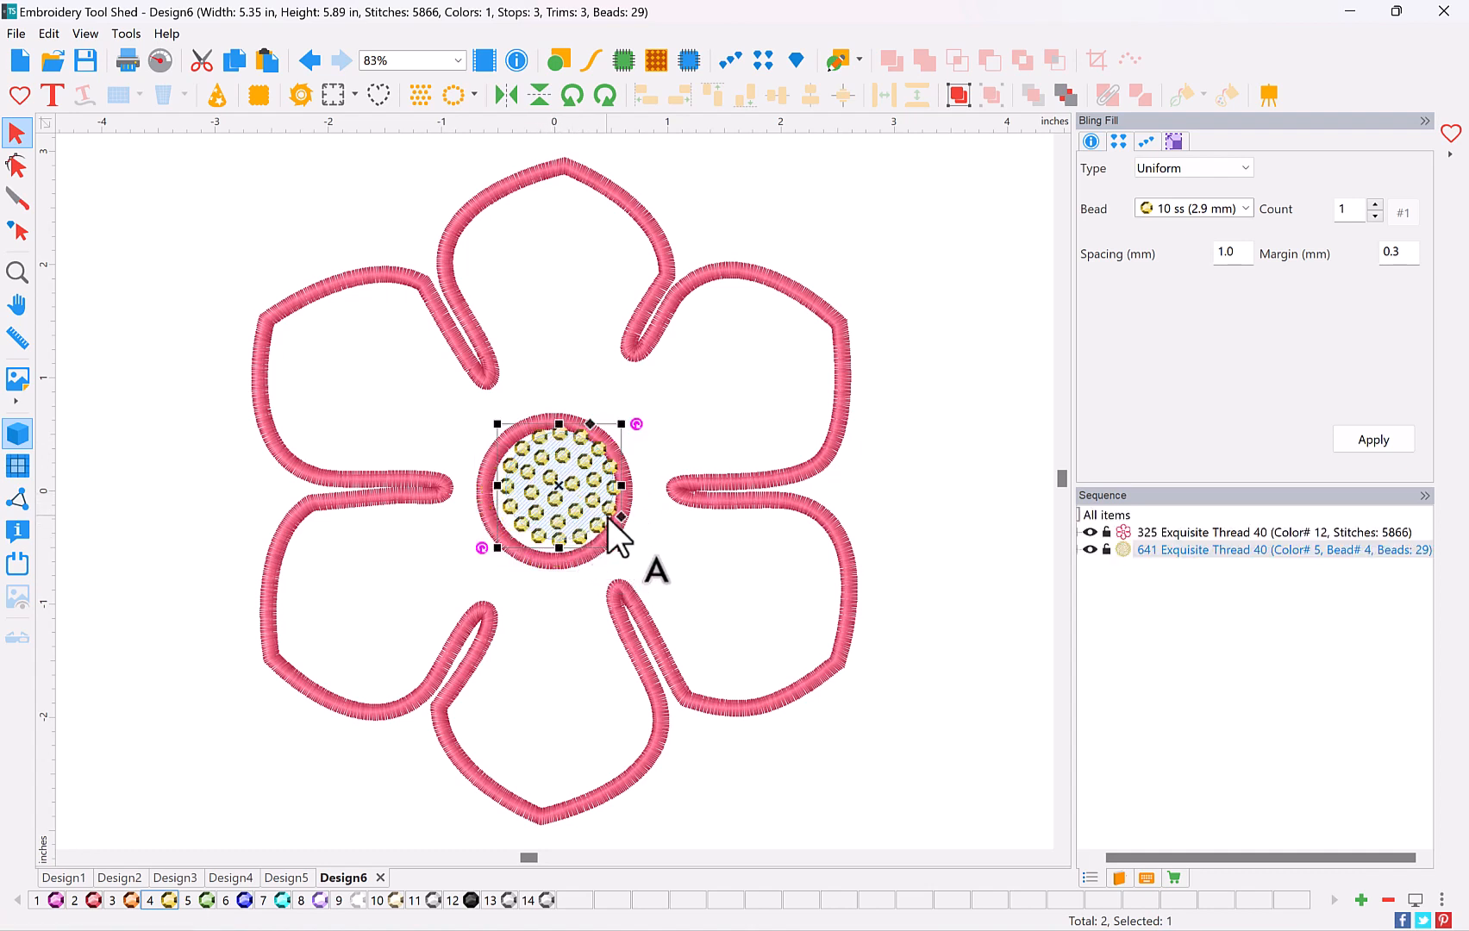
drag(553, 485, 568, 498)
Select the applique and the yellow bling fill together and align their centers
key(ctrl+a)
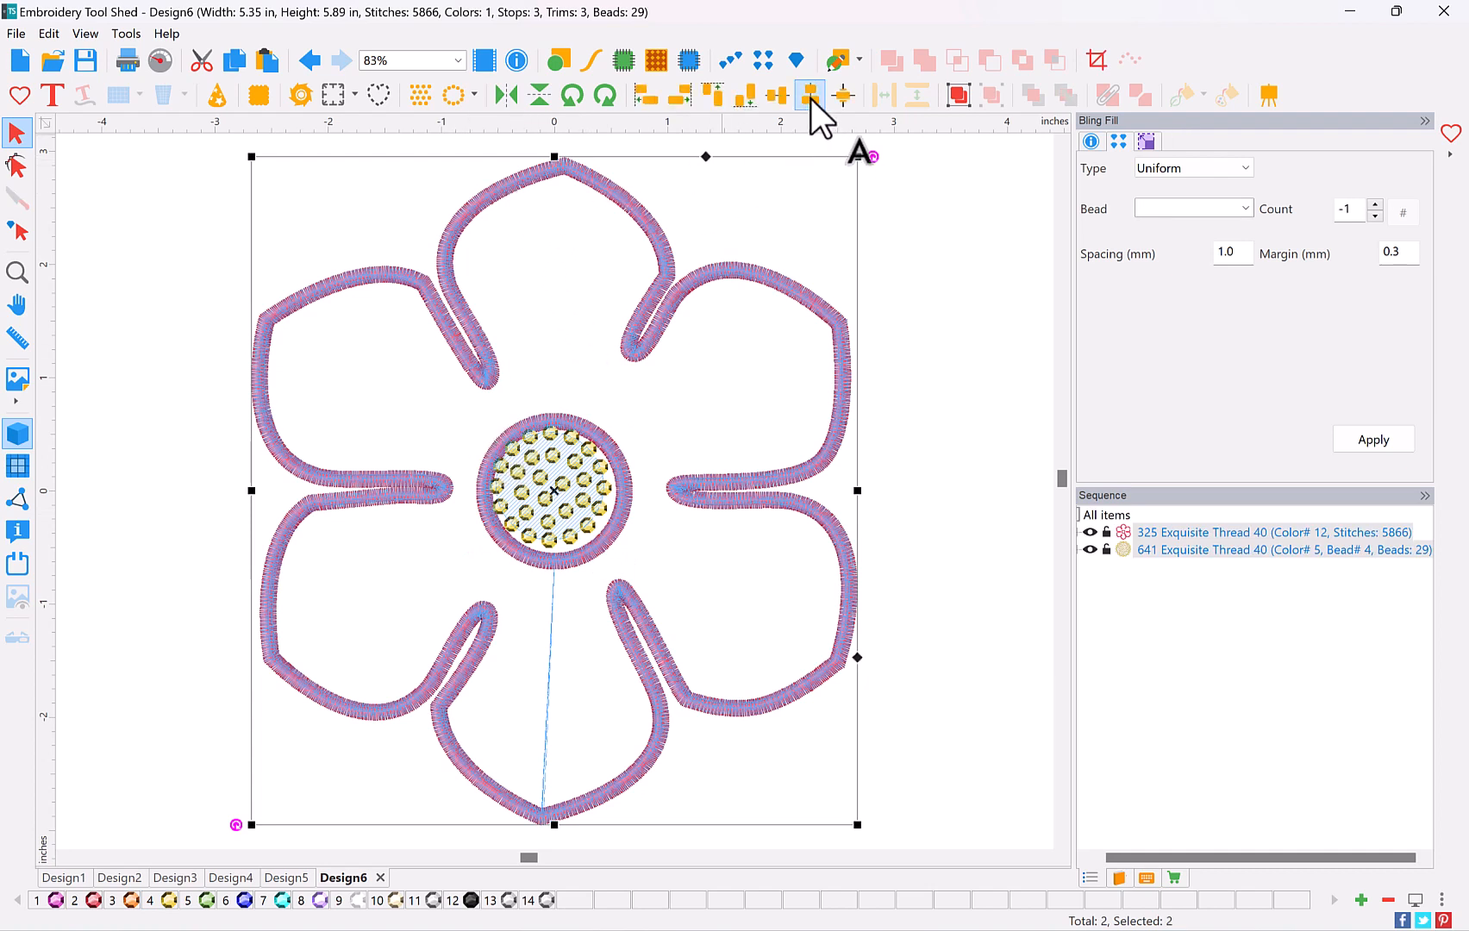
click(810, 98)
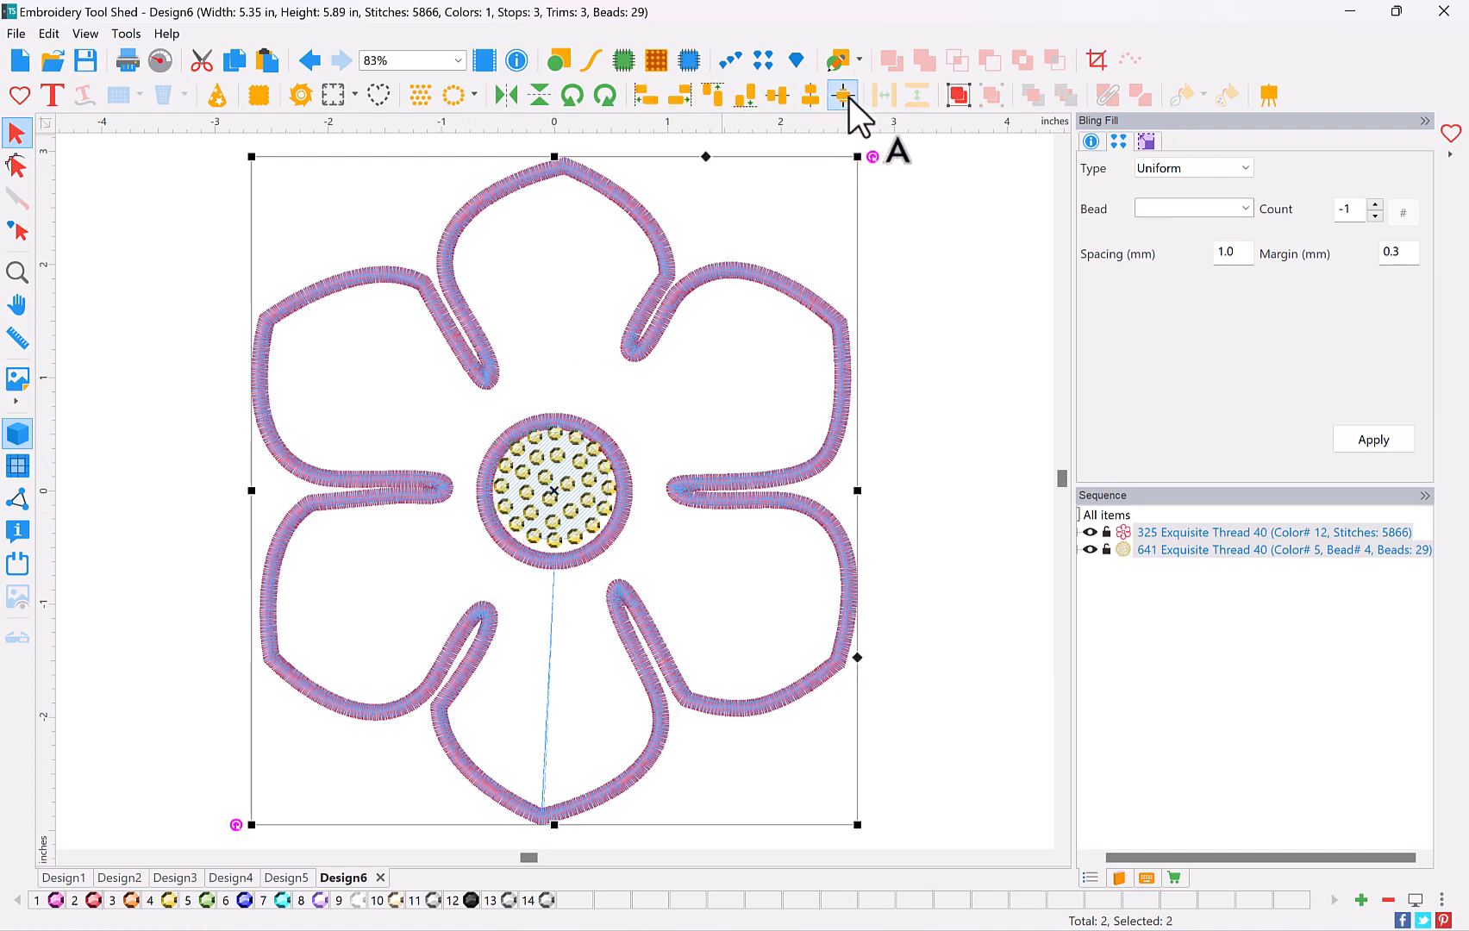
click(841, 97)
click(931, 504)
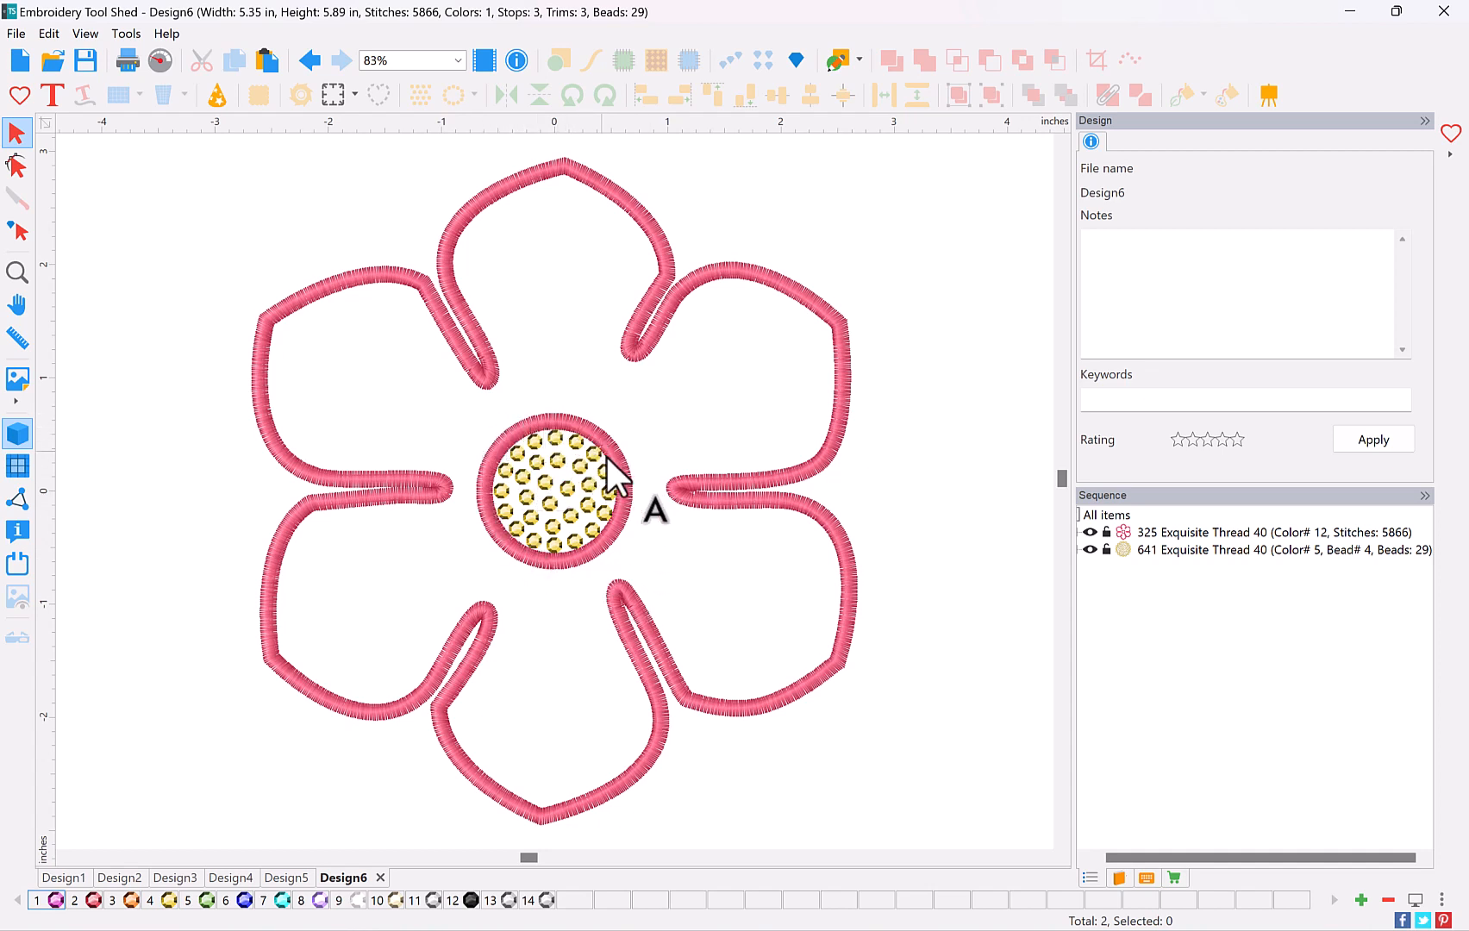
Break apart the flower applique and delete its inner circular outline around the yellow beads
click(603, 550)
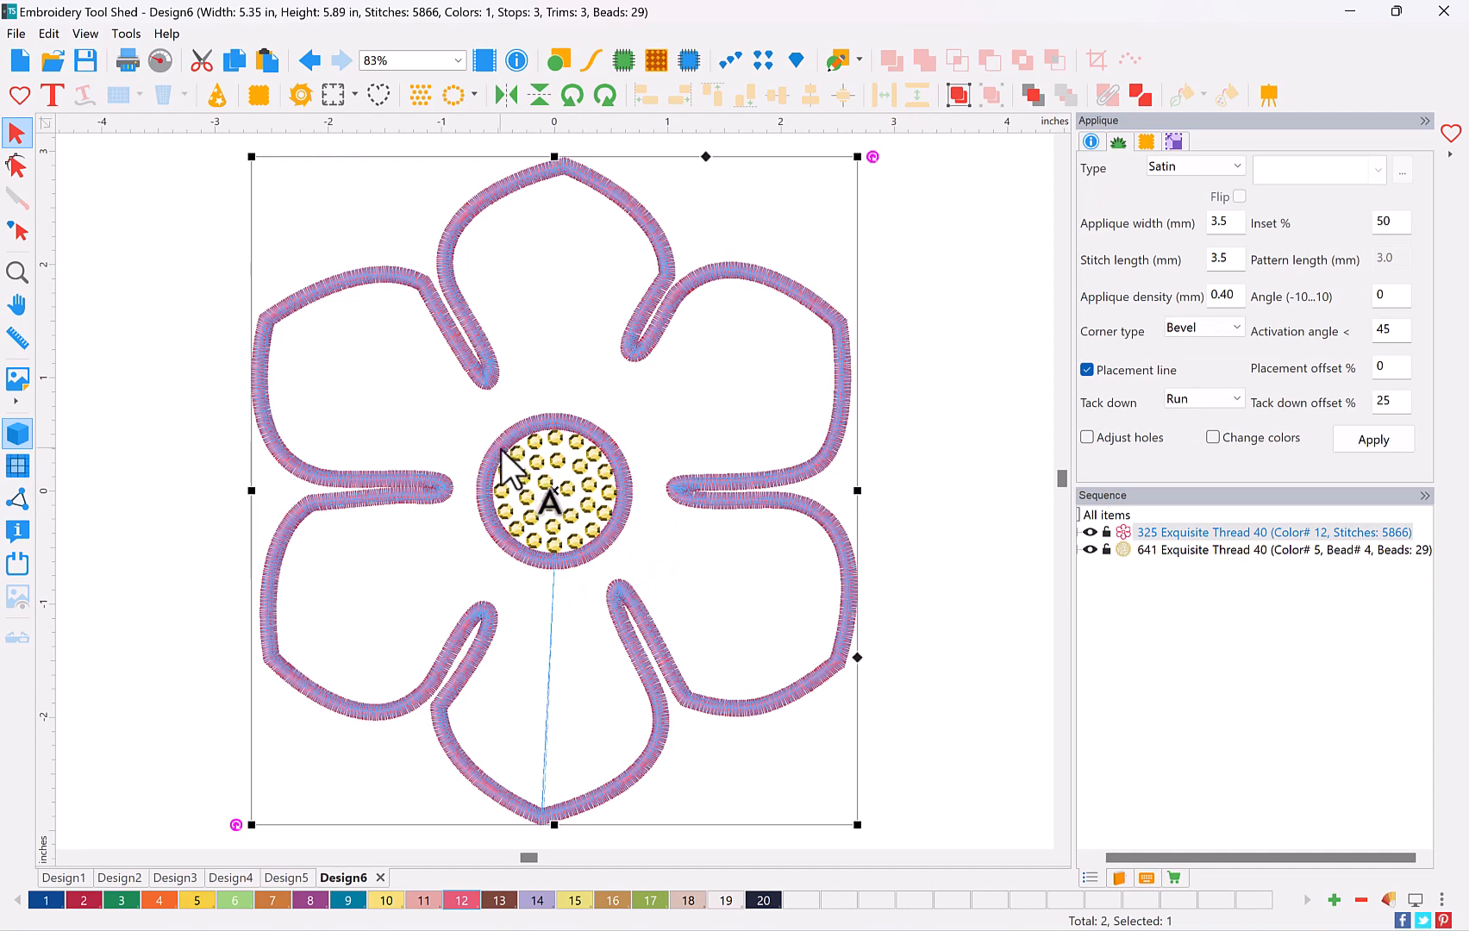
click(1140, 94)
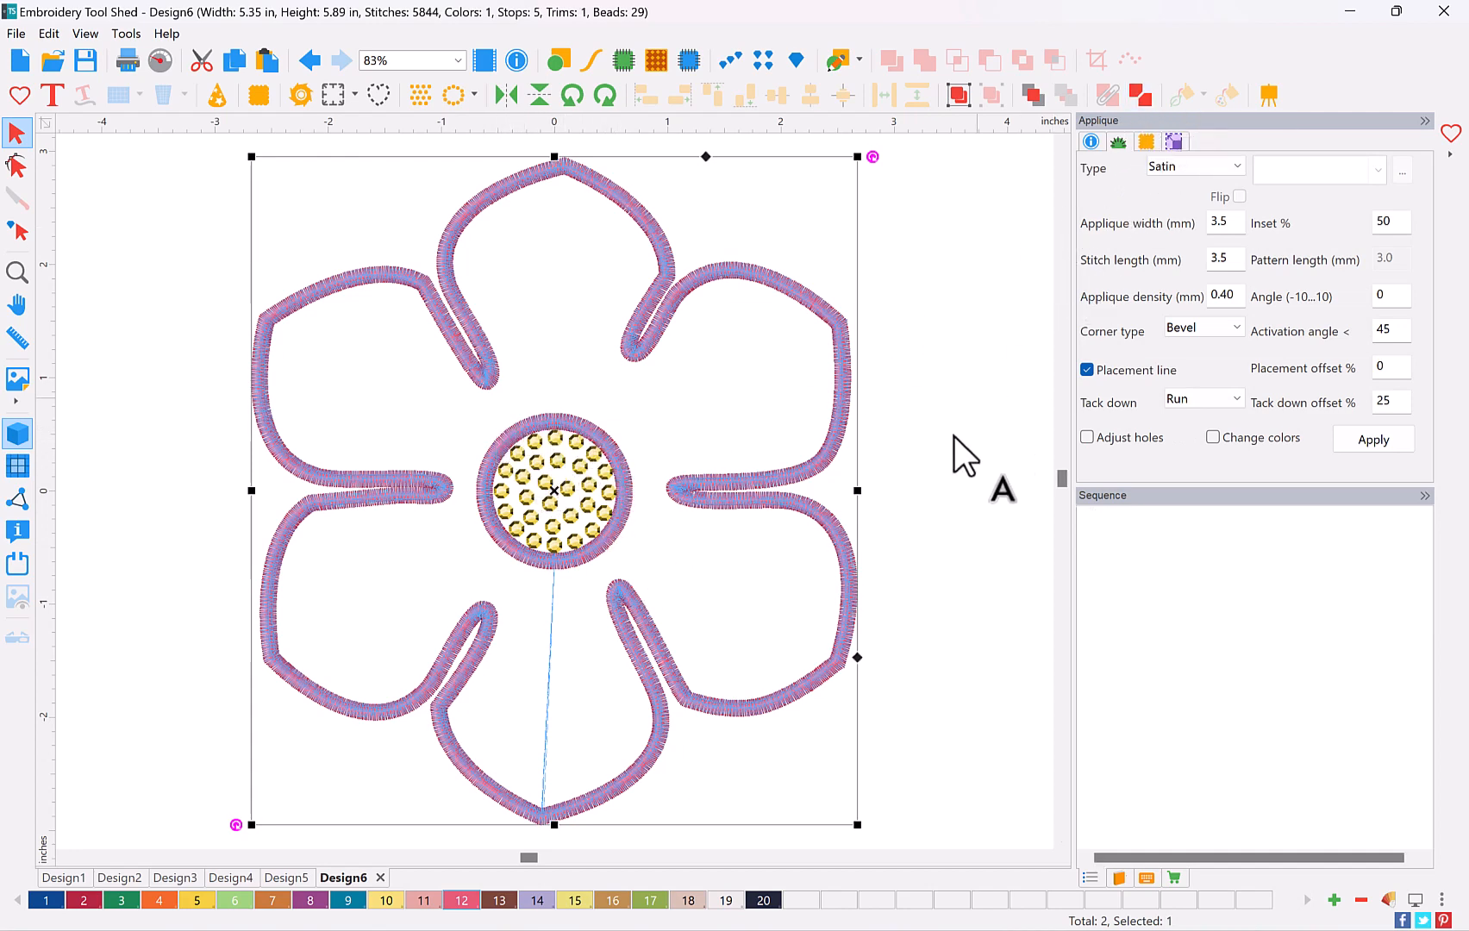
key(Delete)
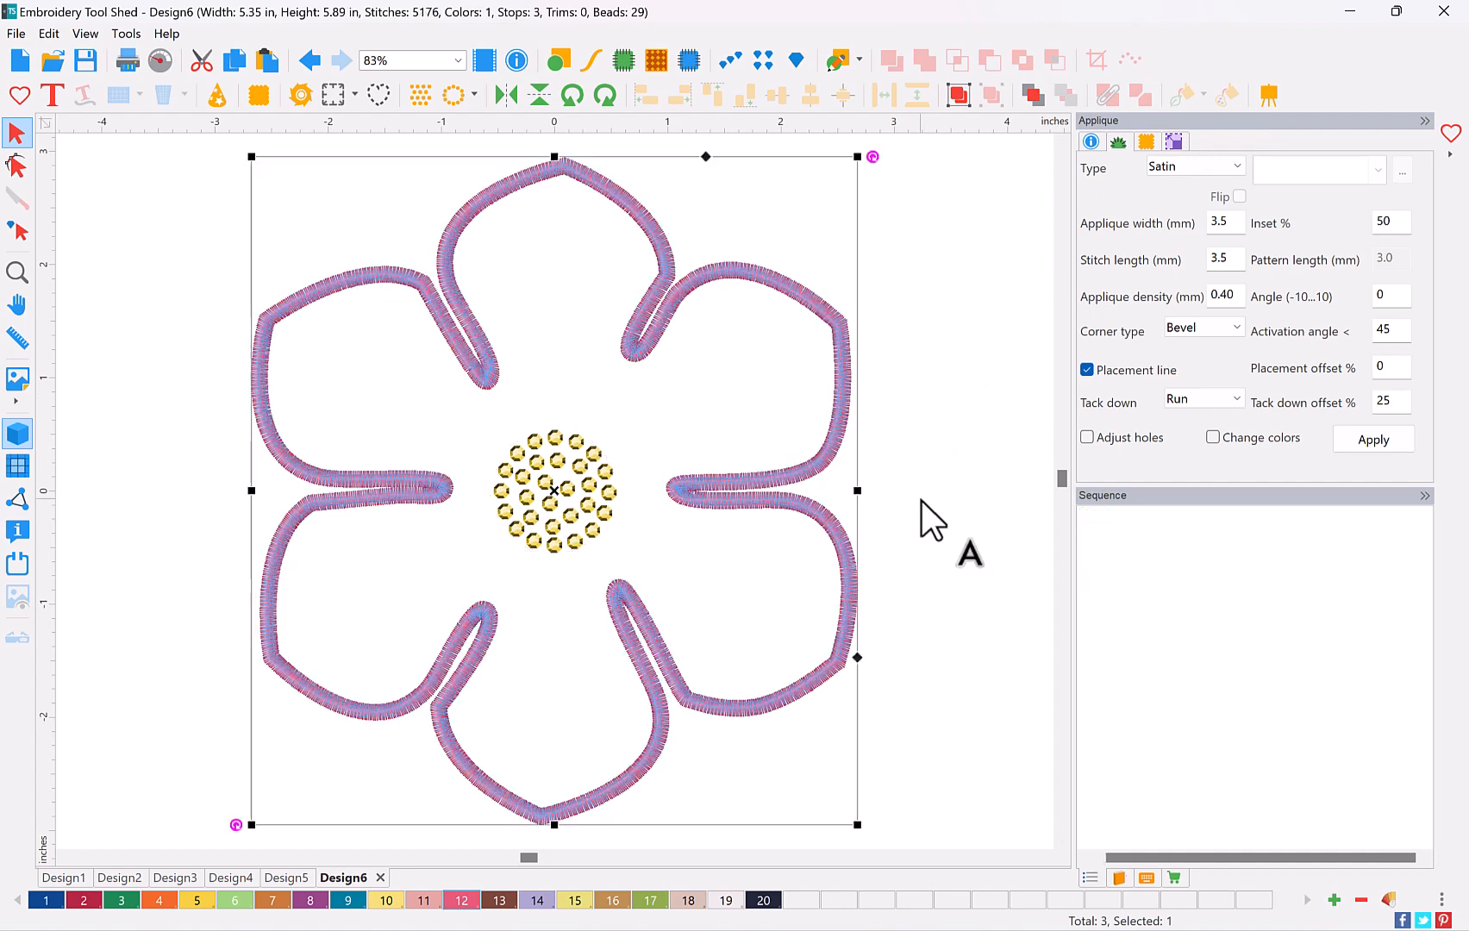
click(944, 513)
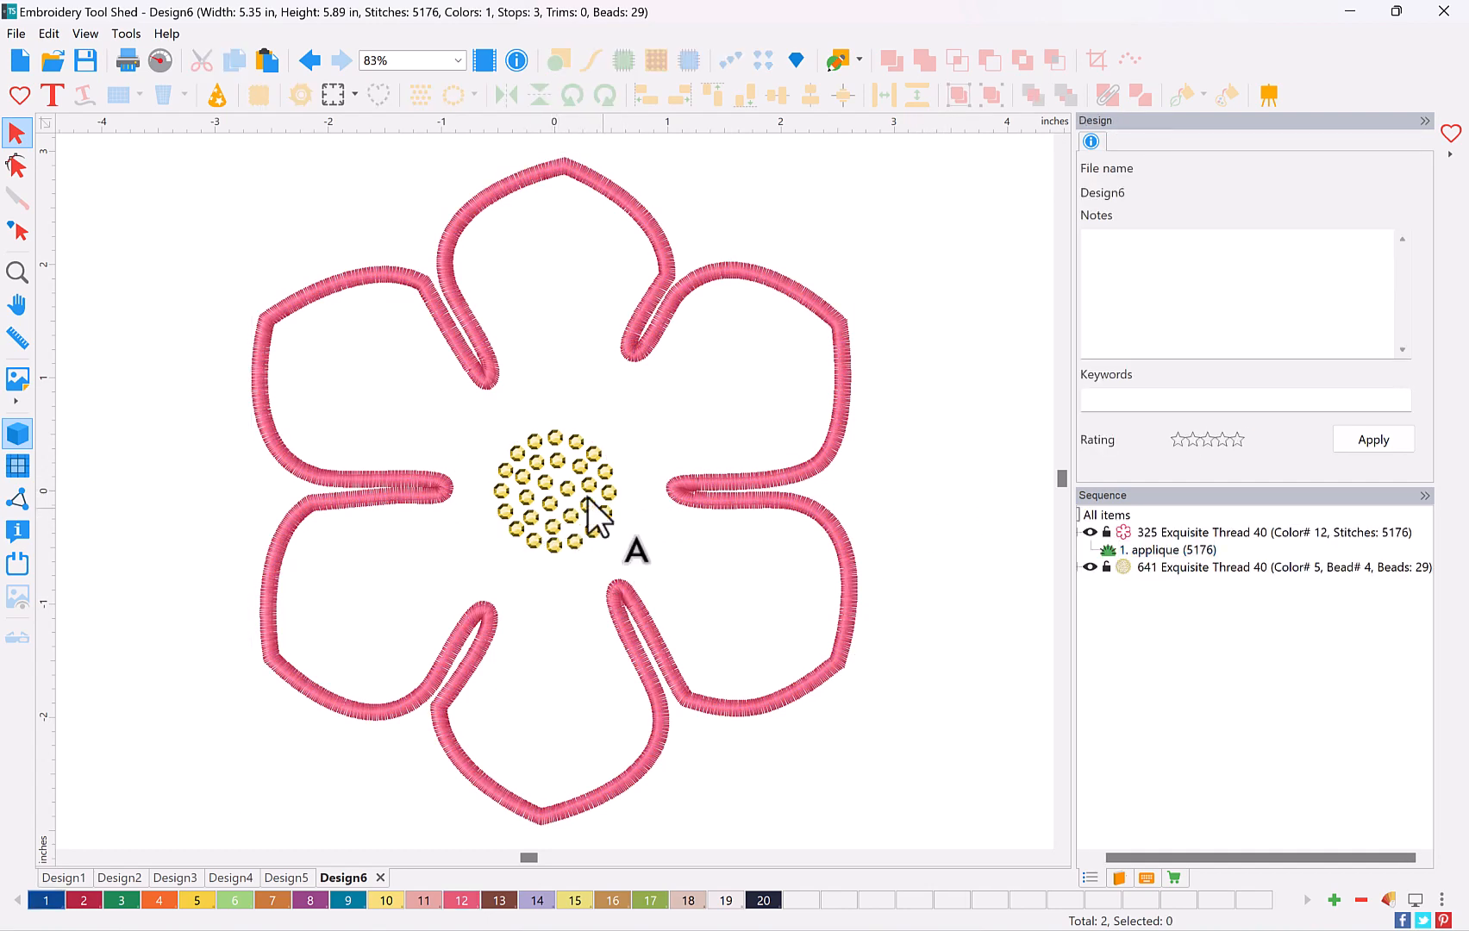
Enlarge the yellow bling fill to about 1.25 in across and align its center with the flower applique
click(551, 490)
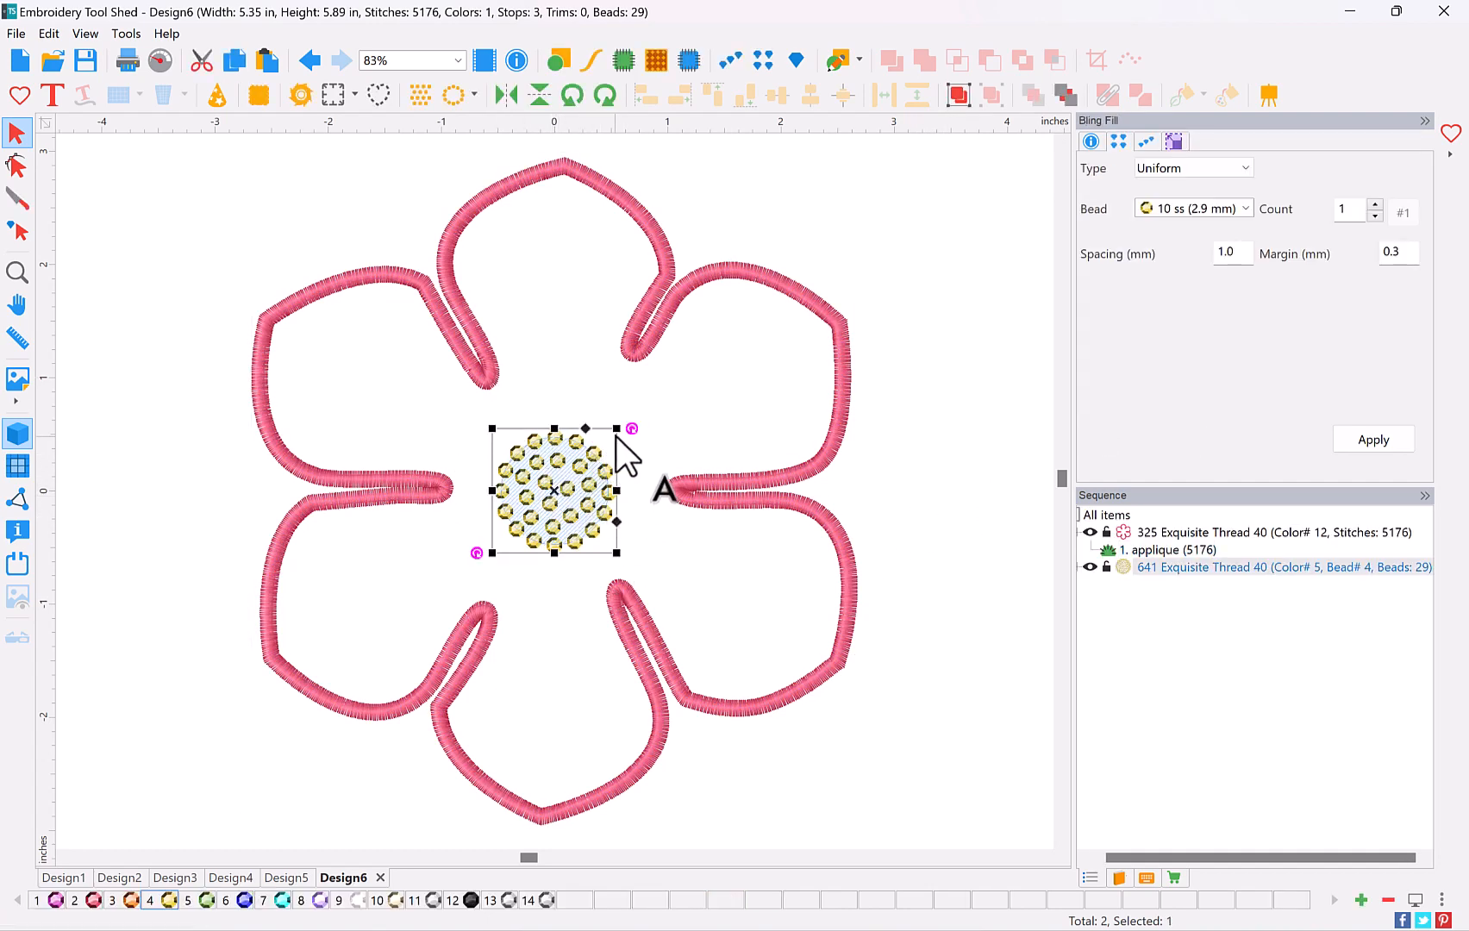
drag(616, 434, 634, 416)
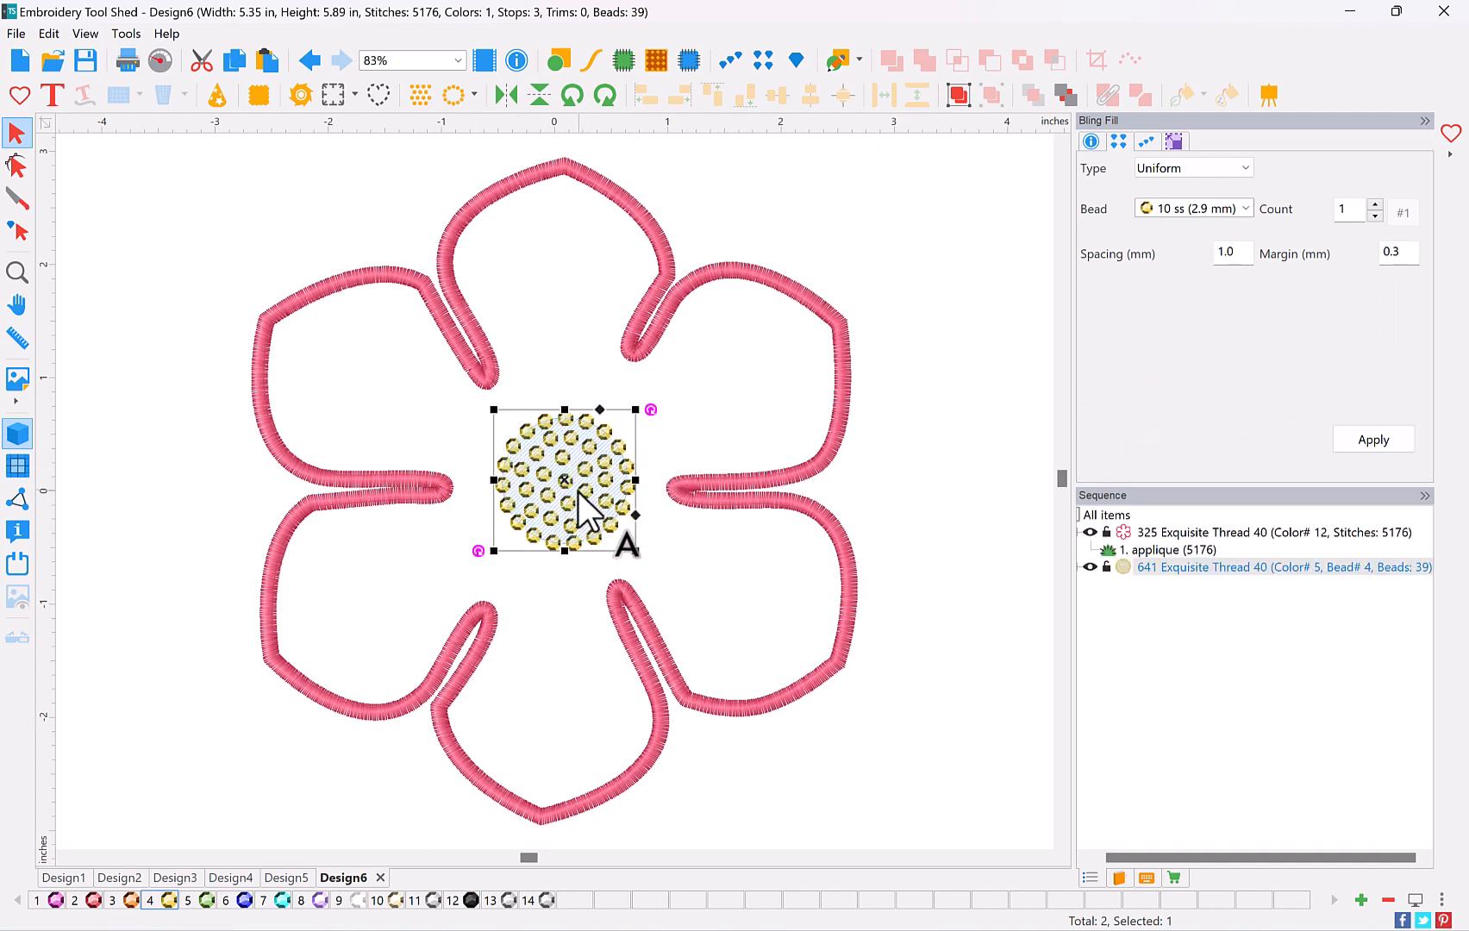
drag(571, 489, 561, 495)
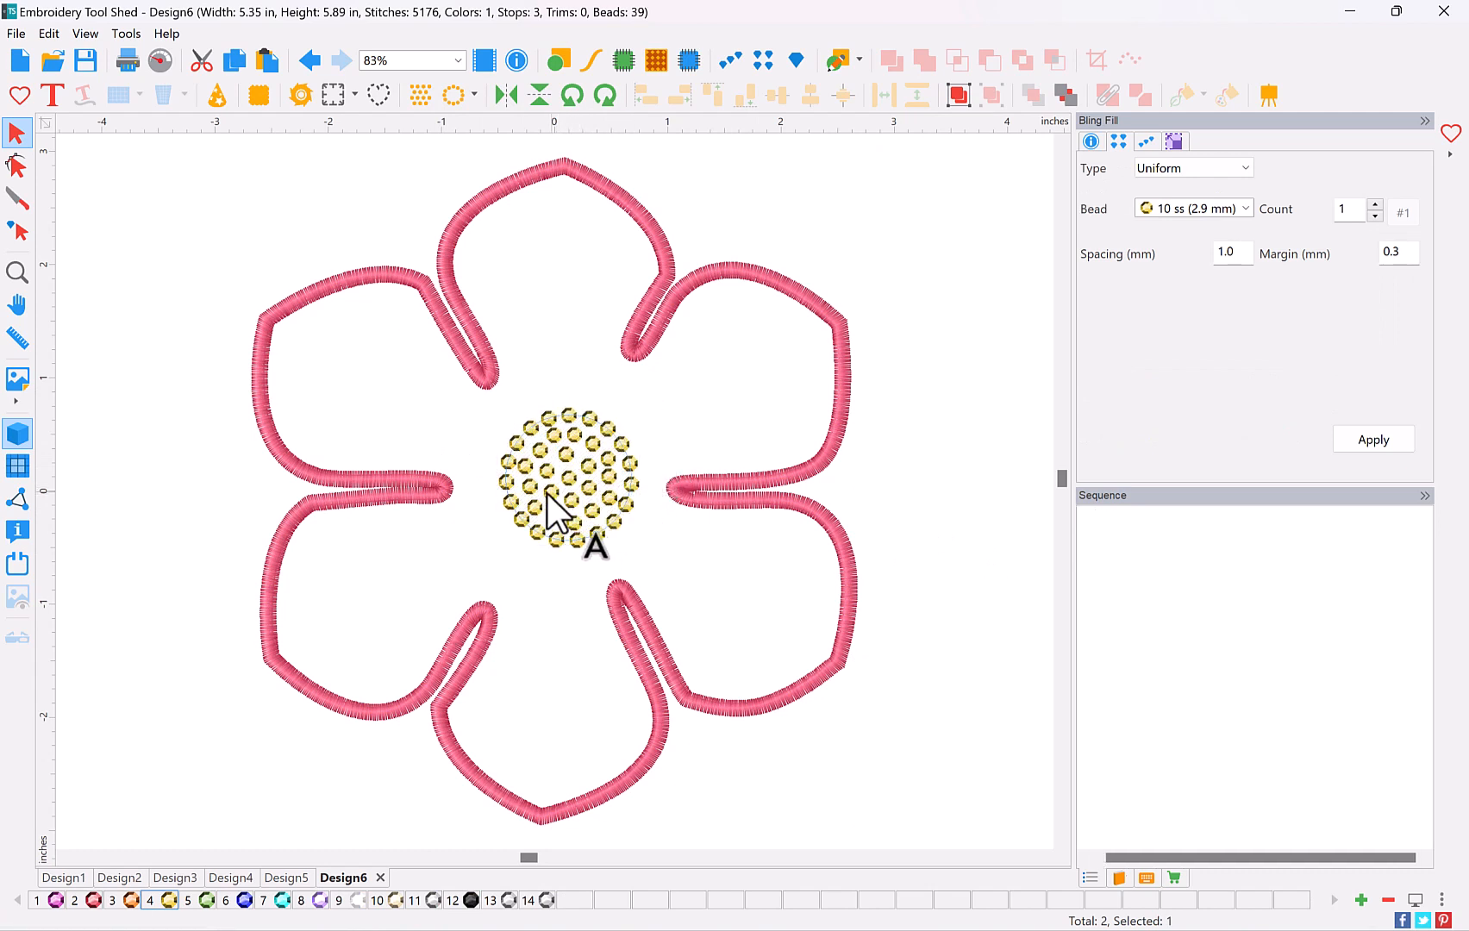
key(ctrl+a)
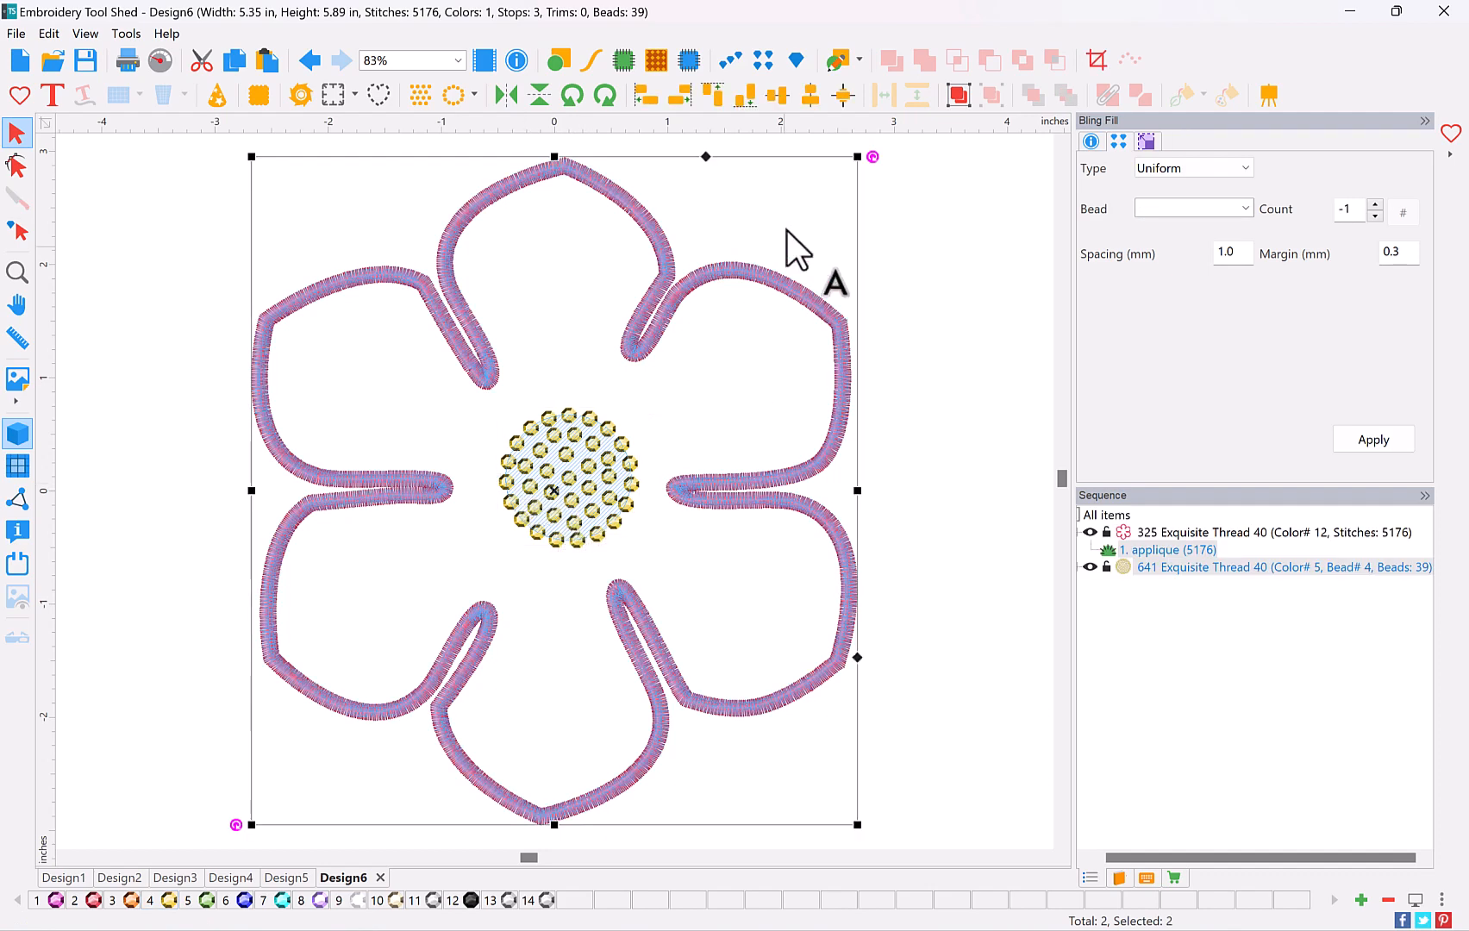
click(843, 97)
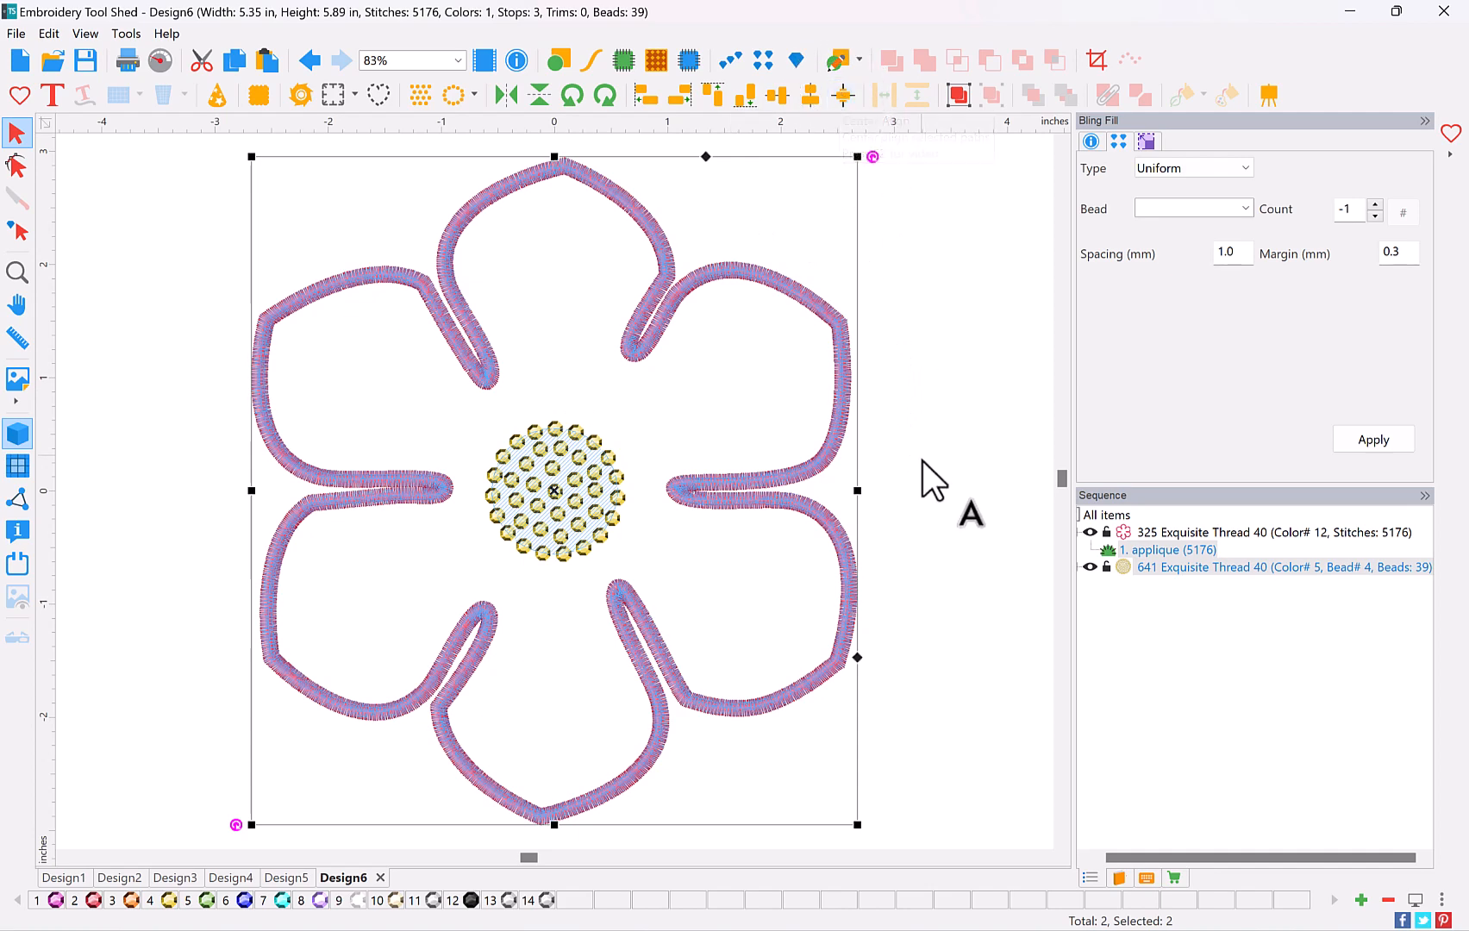
click(197, 210)
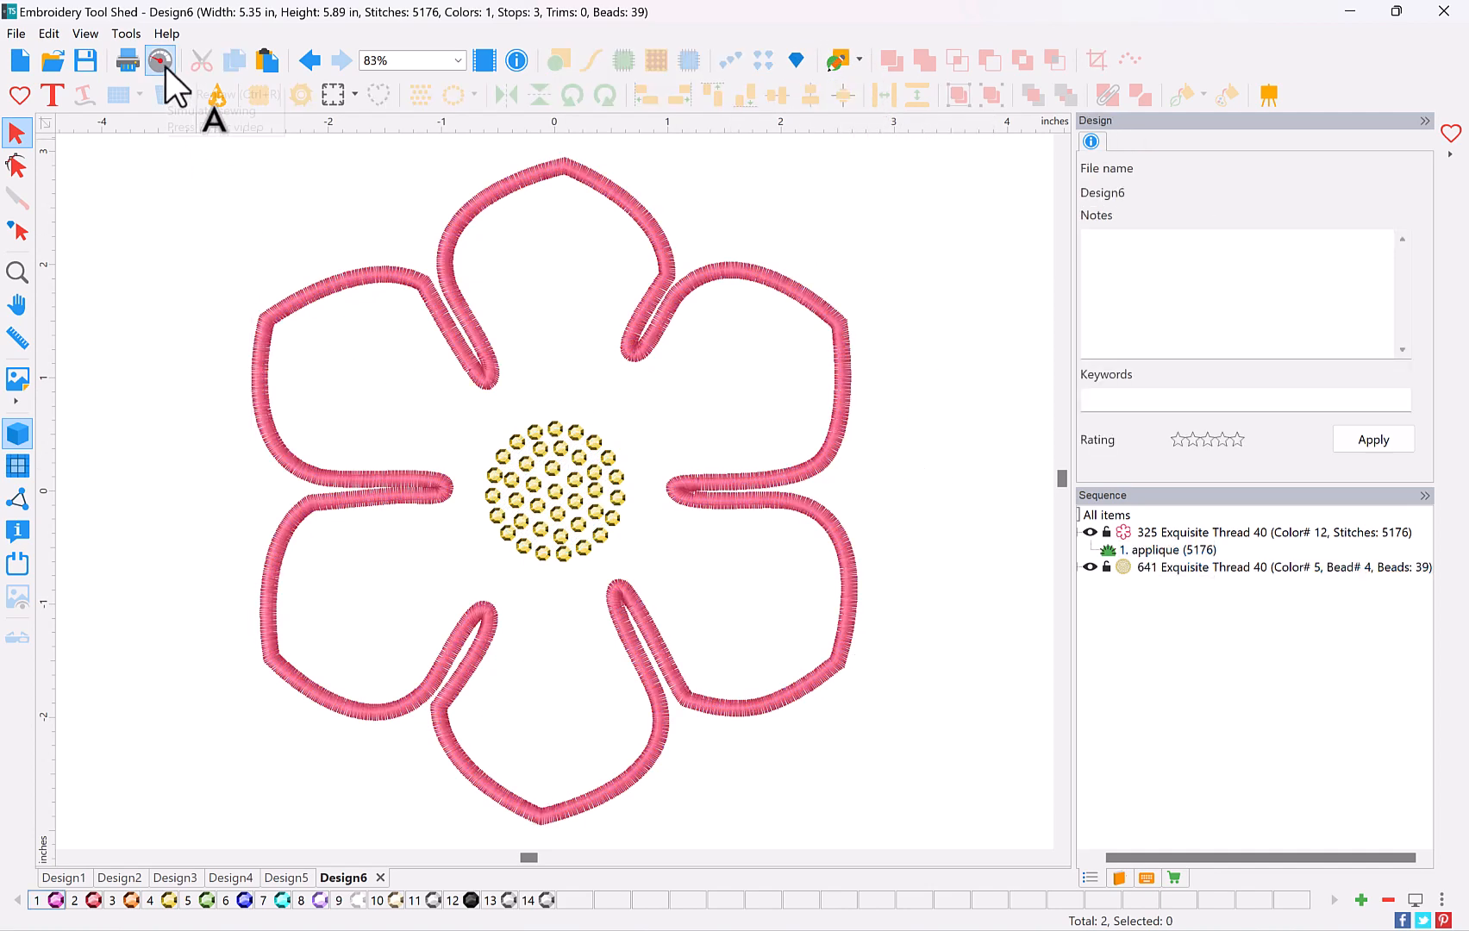
Run through the stitch simulation of the whole flower applique from first to last stitch, then leave the simulator
click(164, 66)
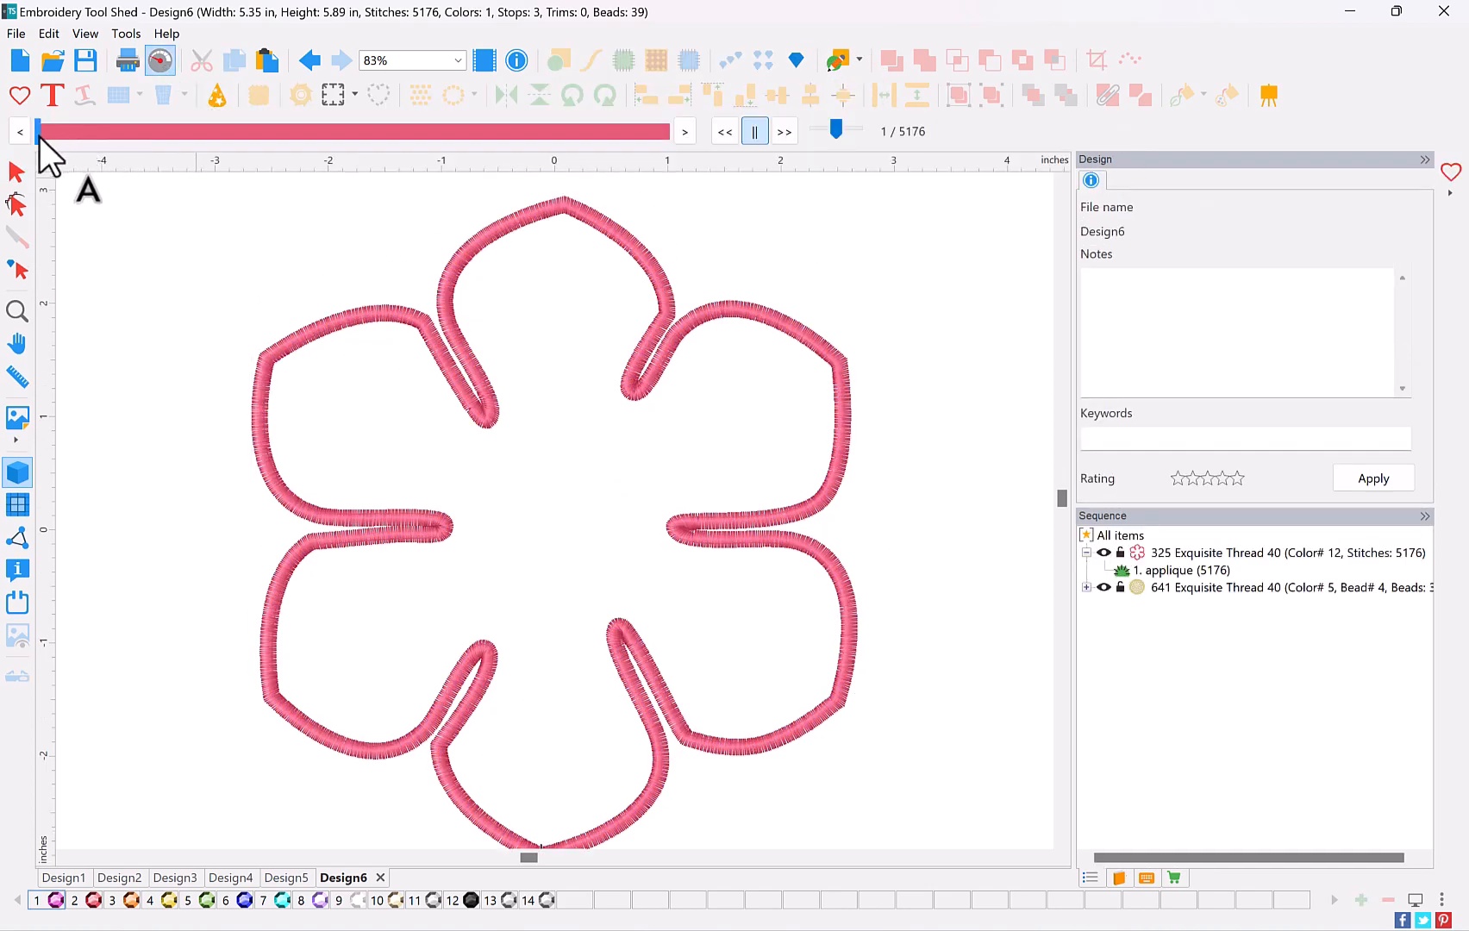
drag(41, 136, 754, 313)
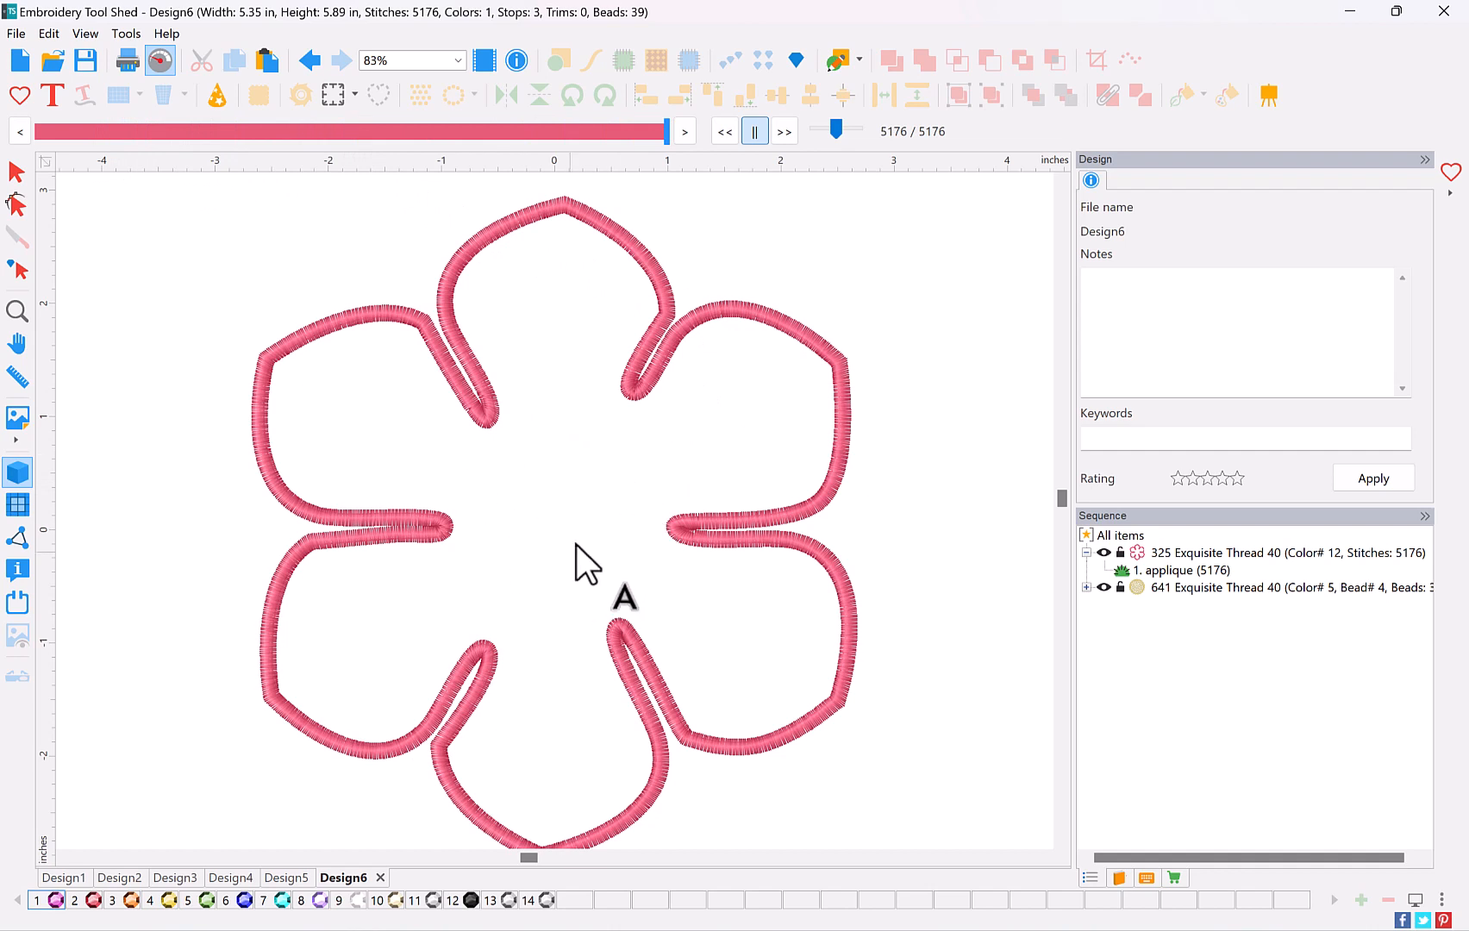
click(26, 173)
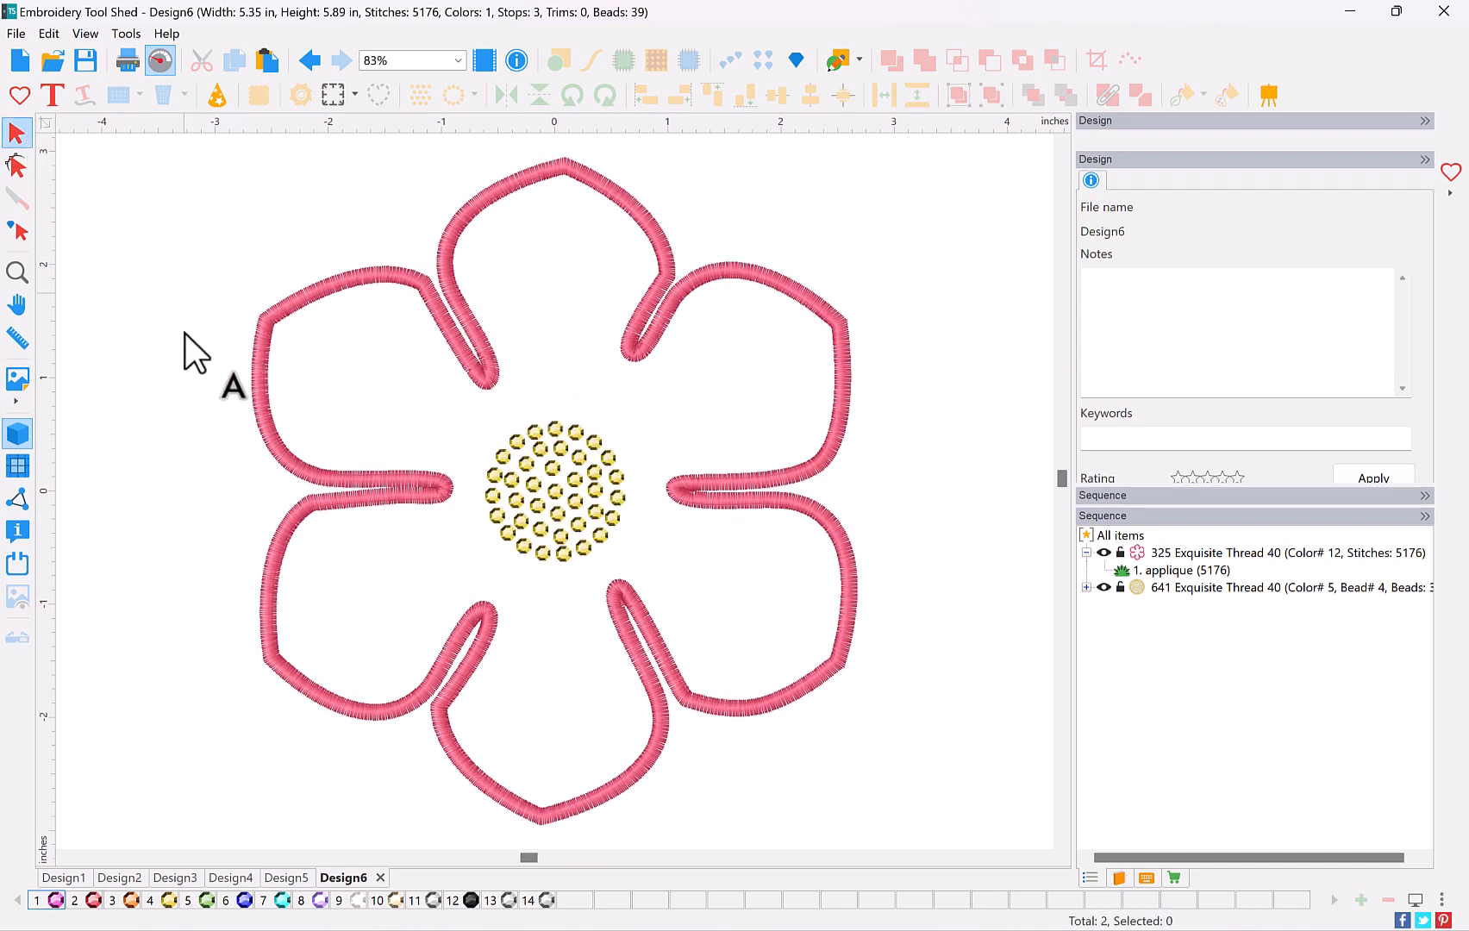
Review the SVG bling export options for the flower's rhinestone center and leave without exporting
click(15, 35)
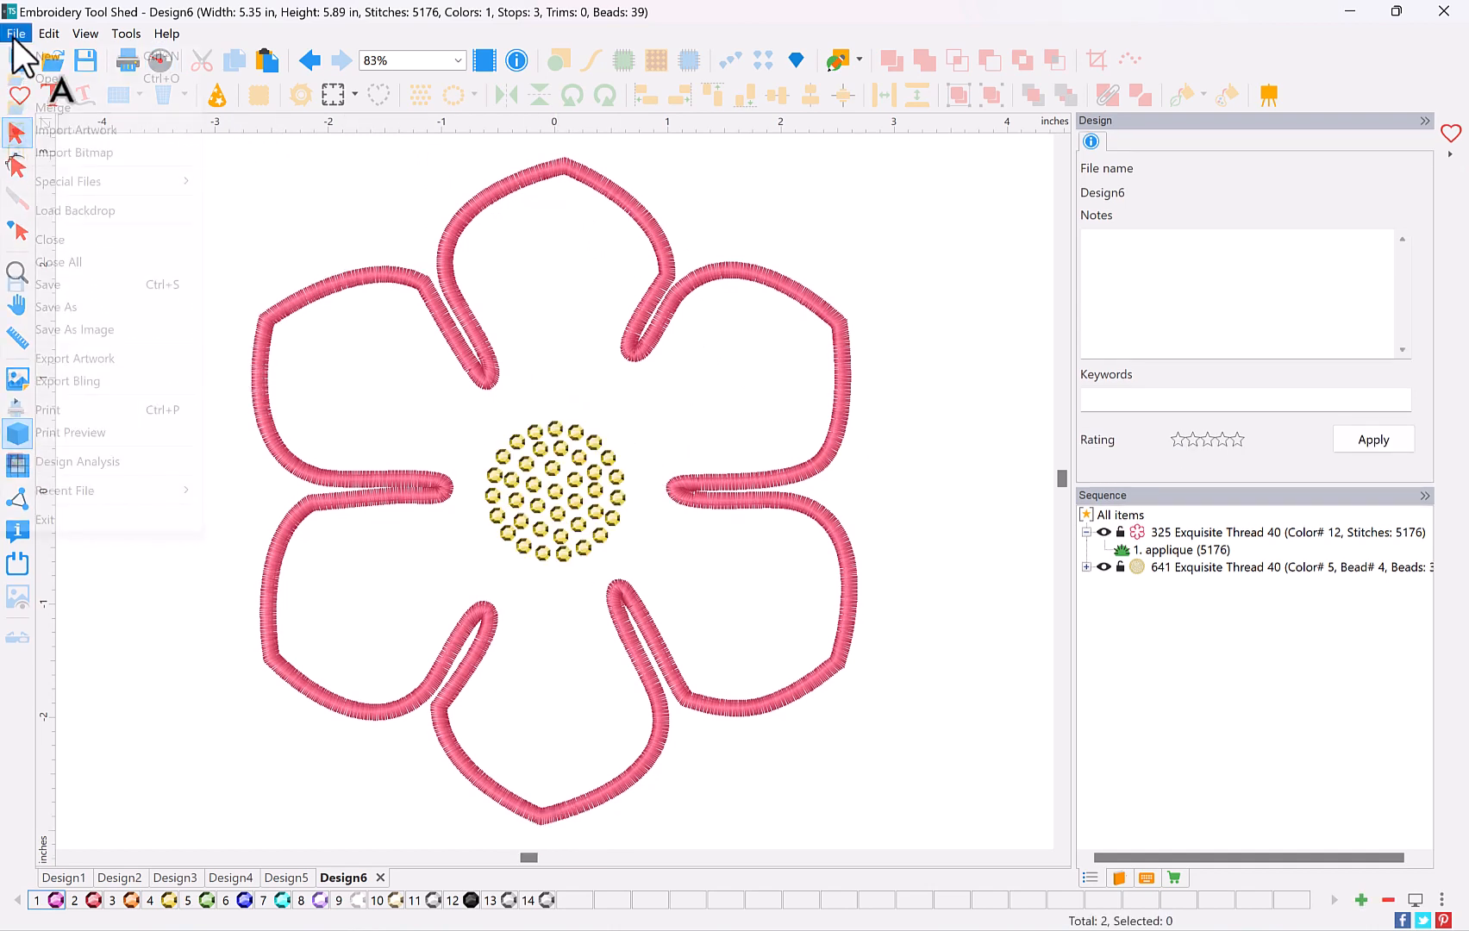
click(116, 381)
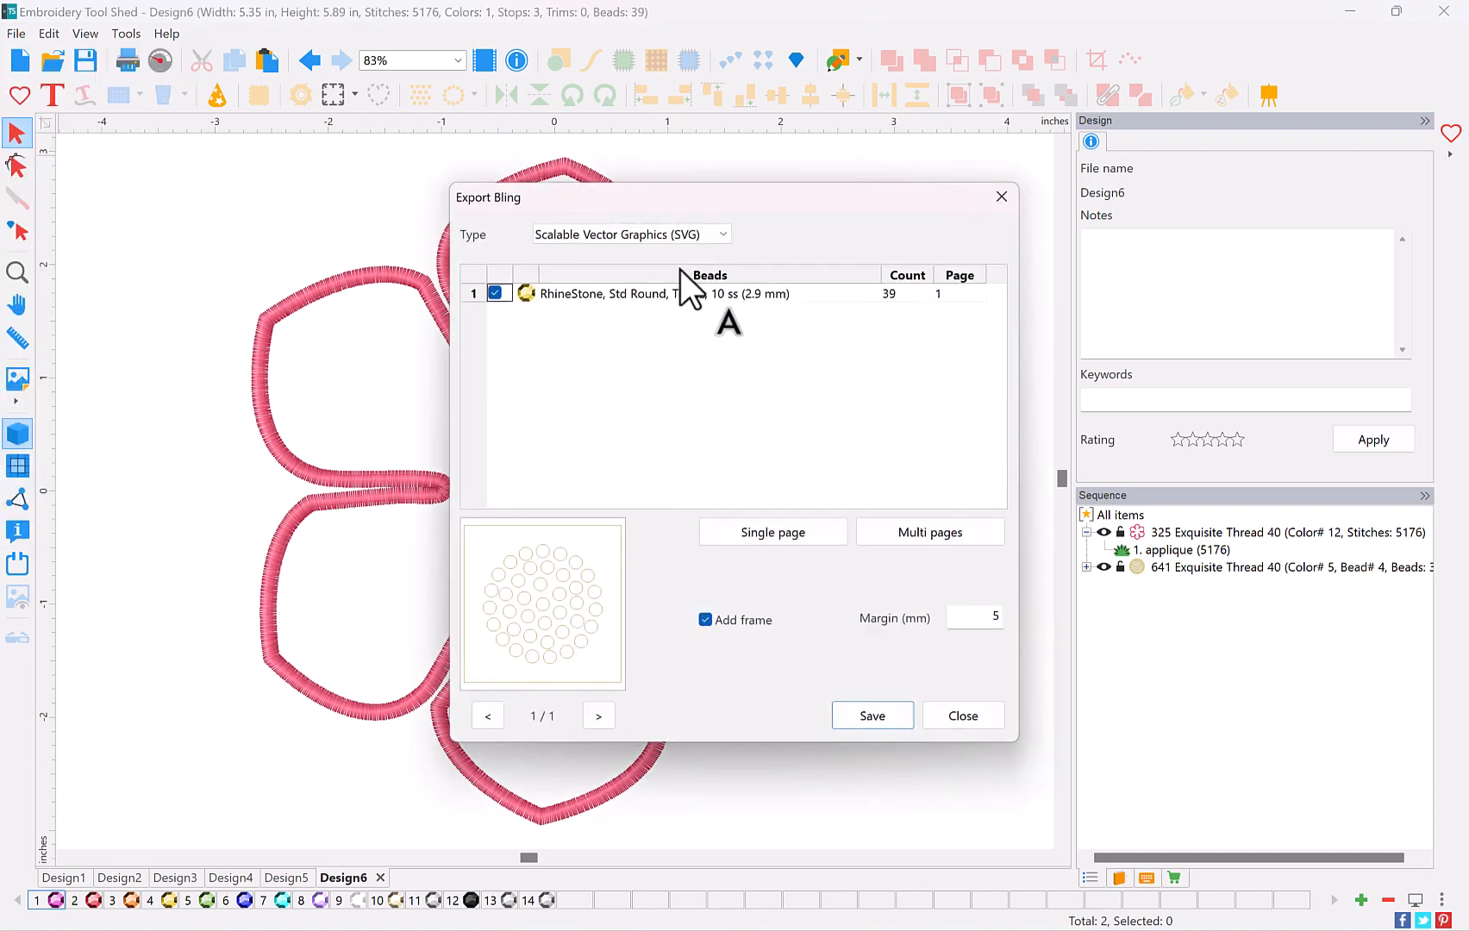
click(967, 719)
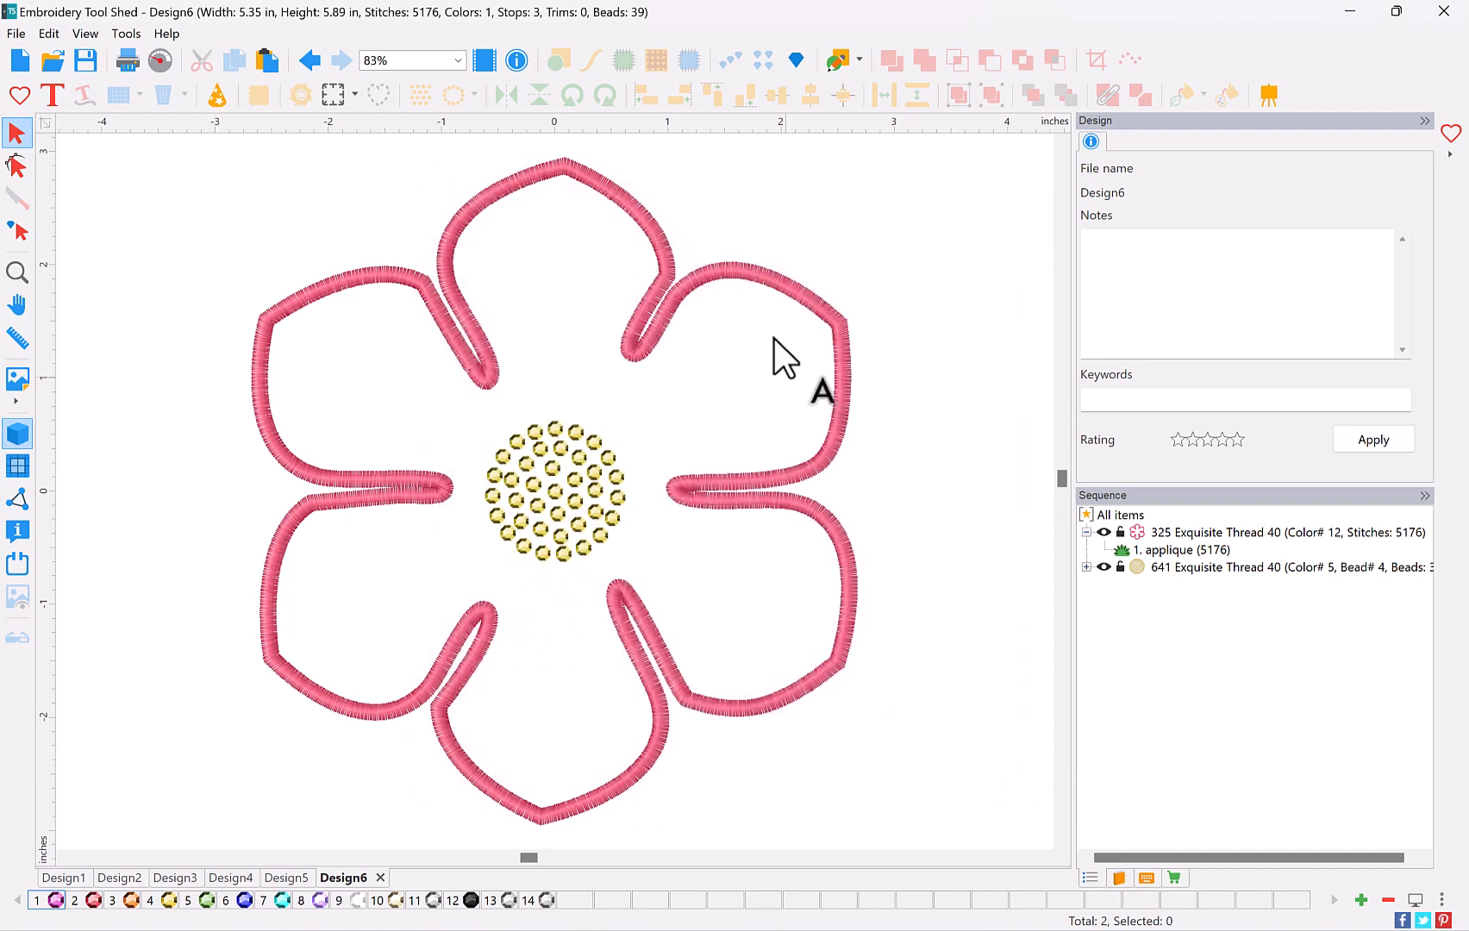
Set up saving the flower design in the Viking/Pfaff (VP3) embroidery format, and back out without saving
click(16, 33)
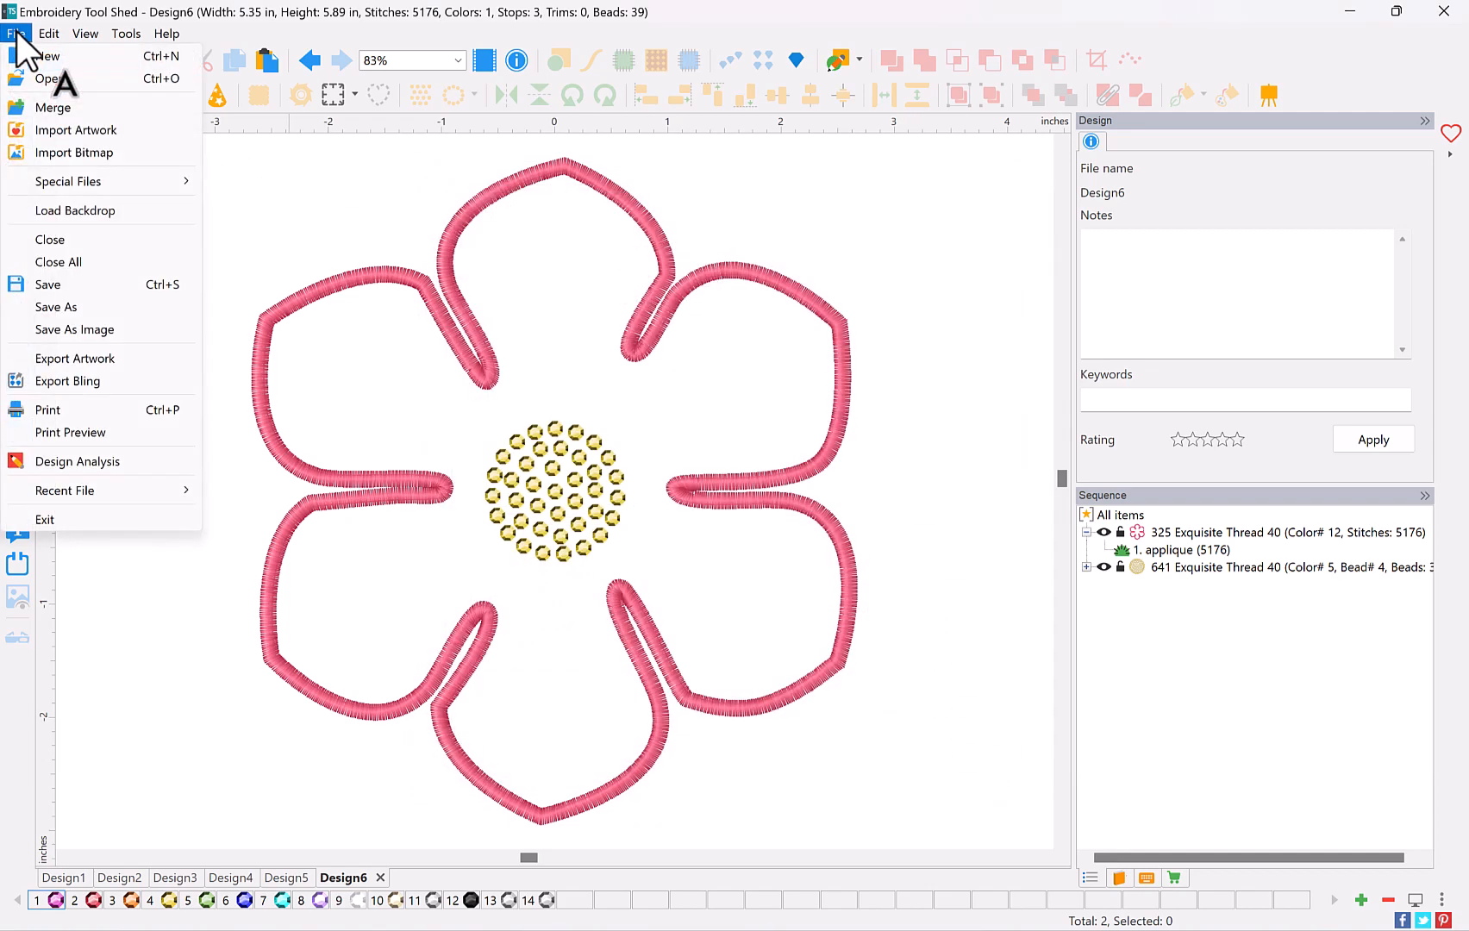
click(79, 310)
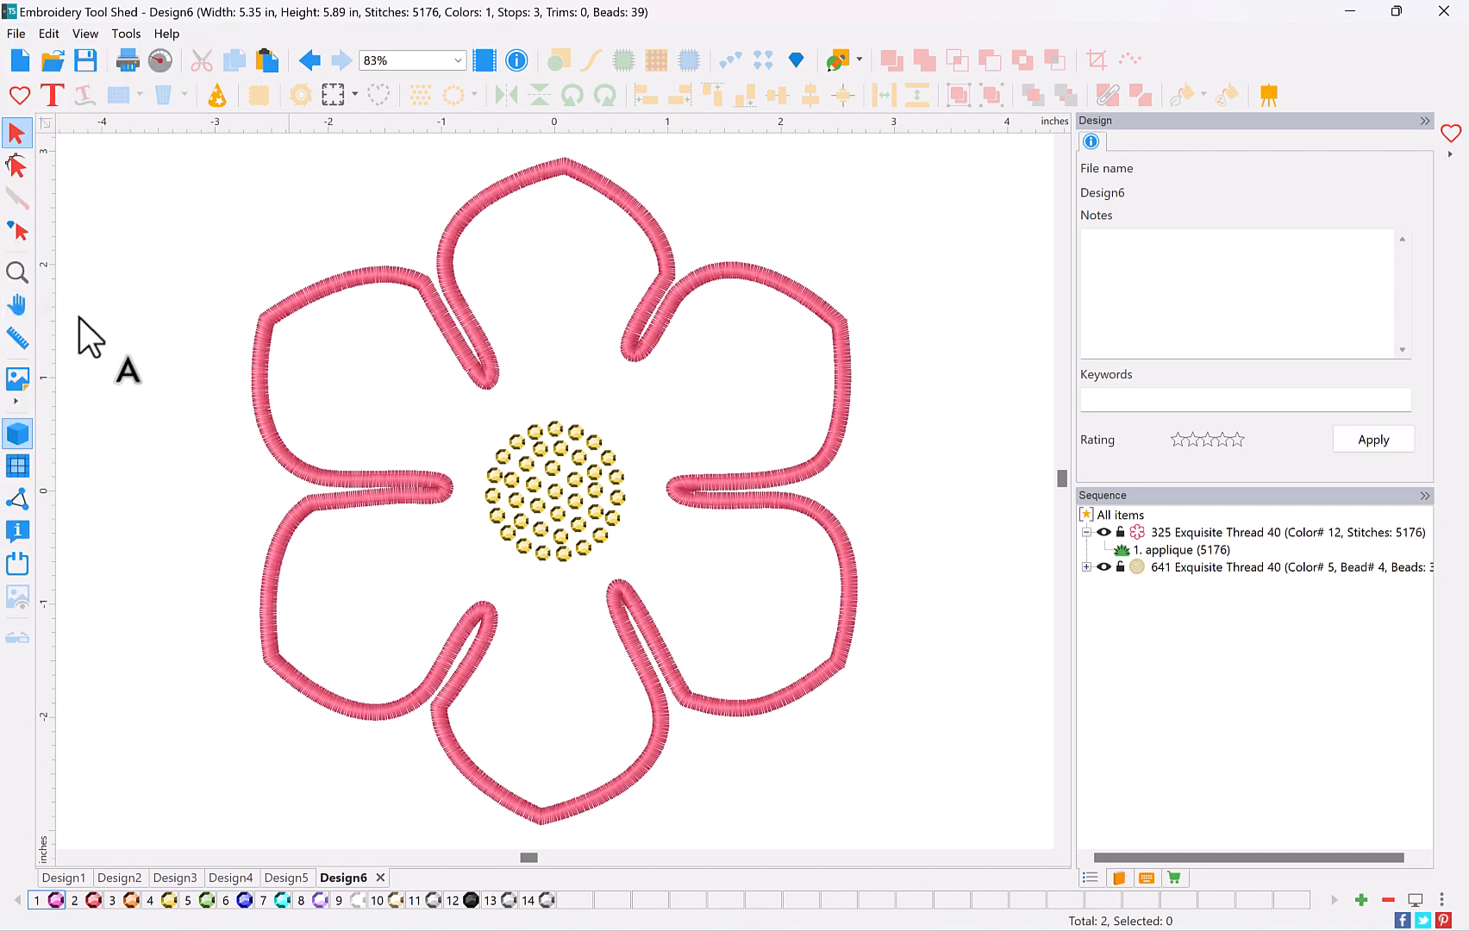
click(287, 438)
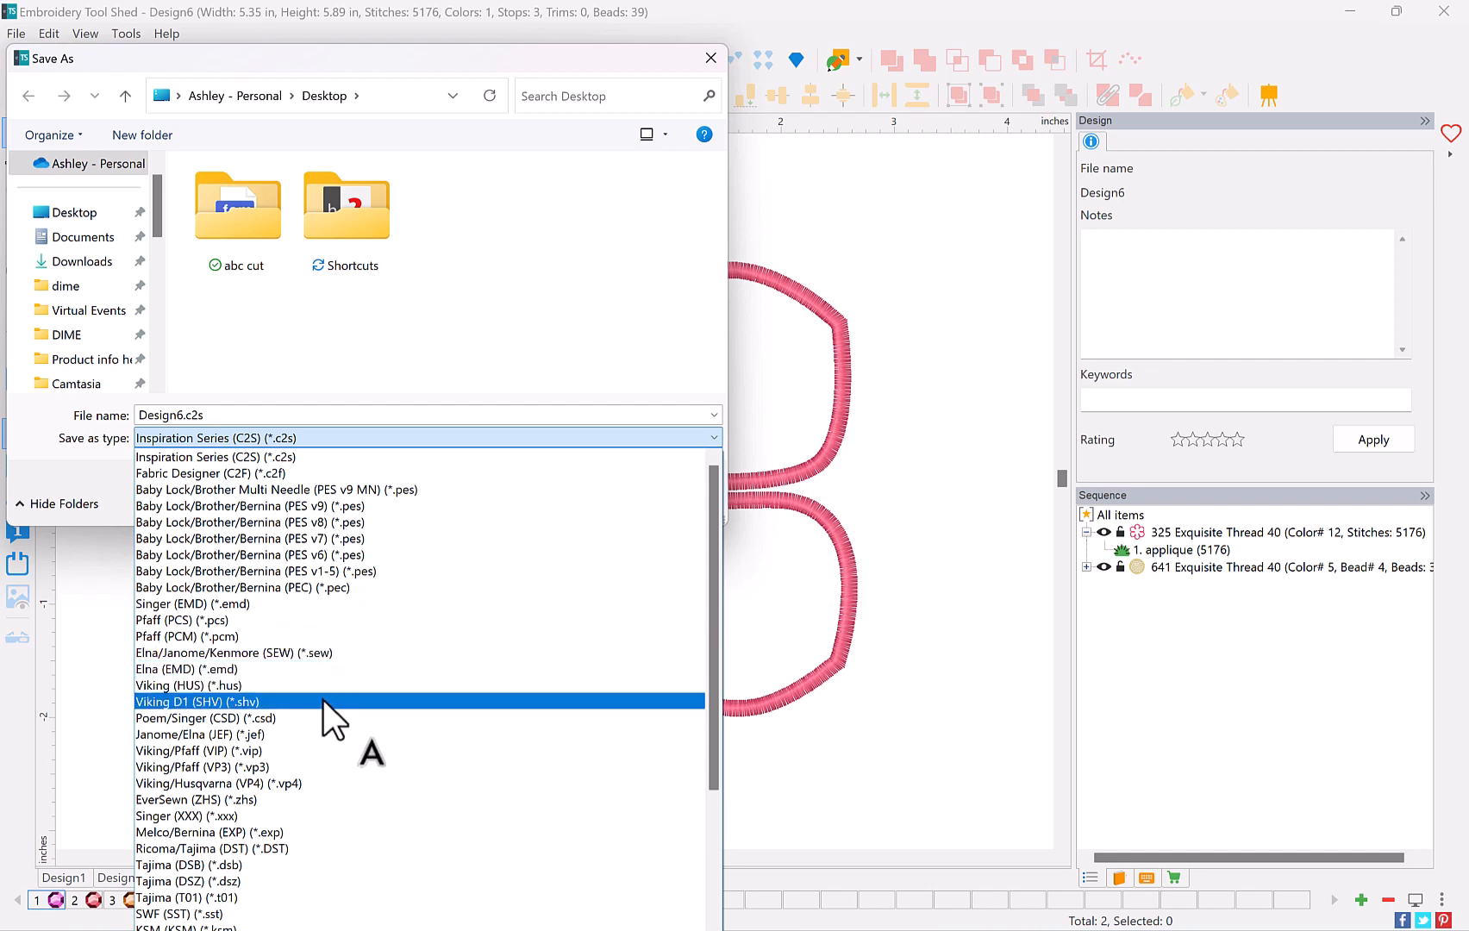
click(330, 768)
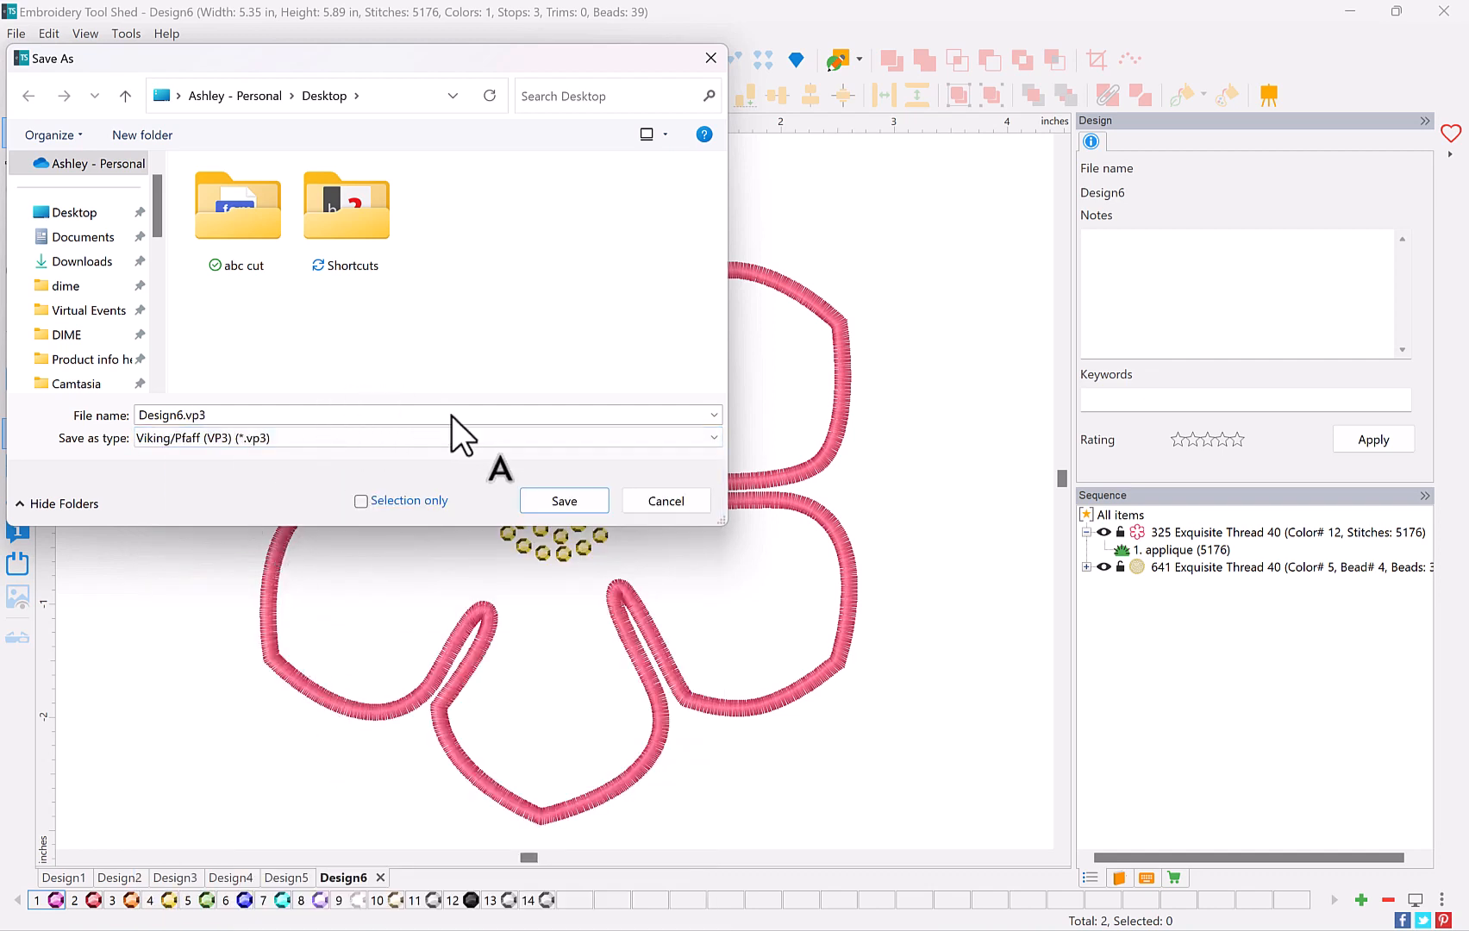
click(669, 506)
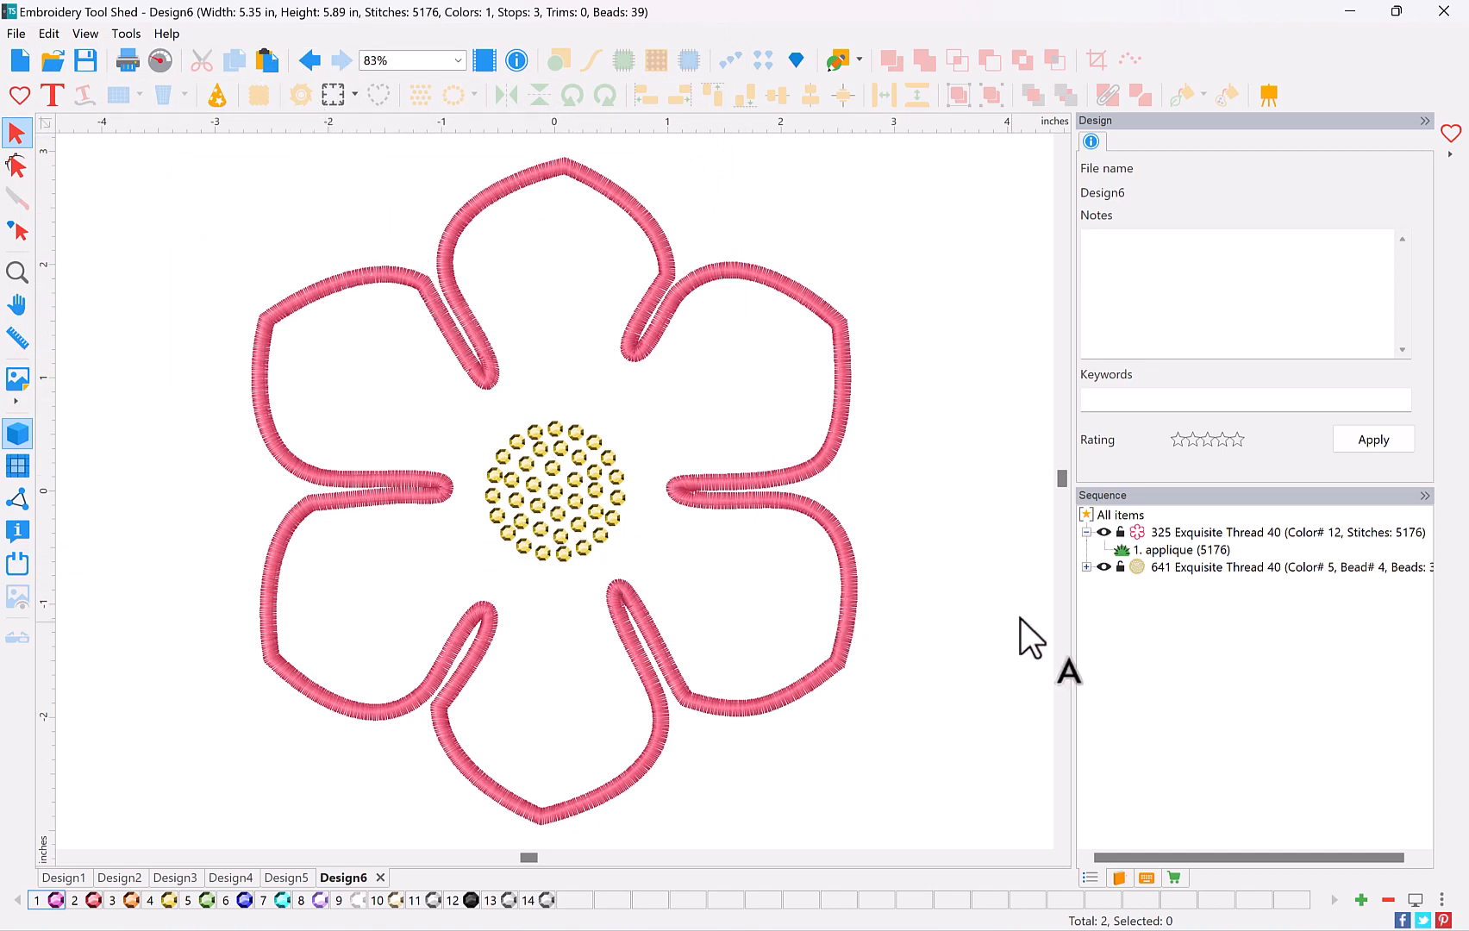
Examine the applique and the bling fill one after the other as separate objects in the design sequence
click(1087, 568)
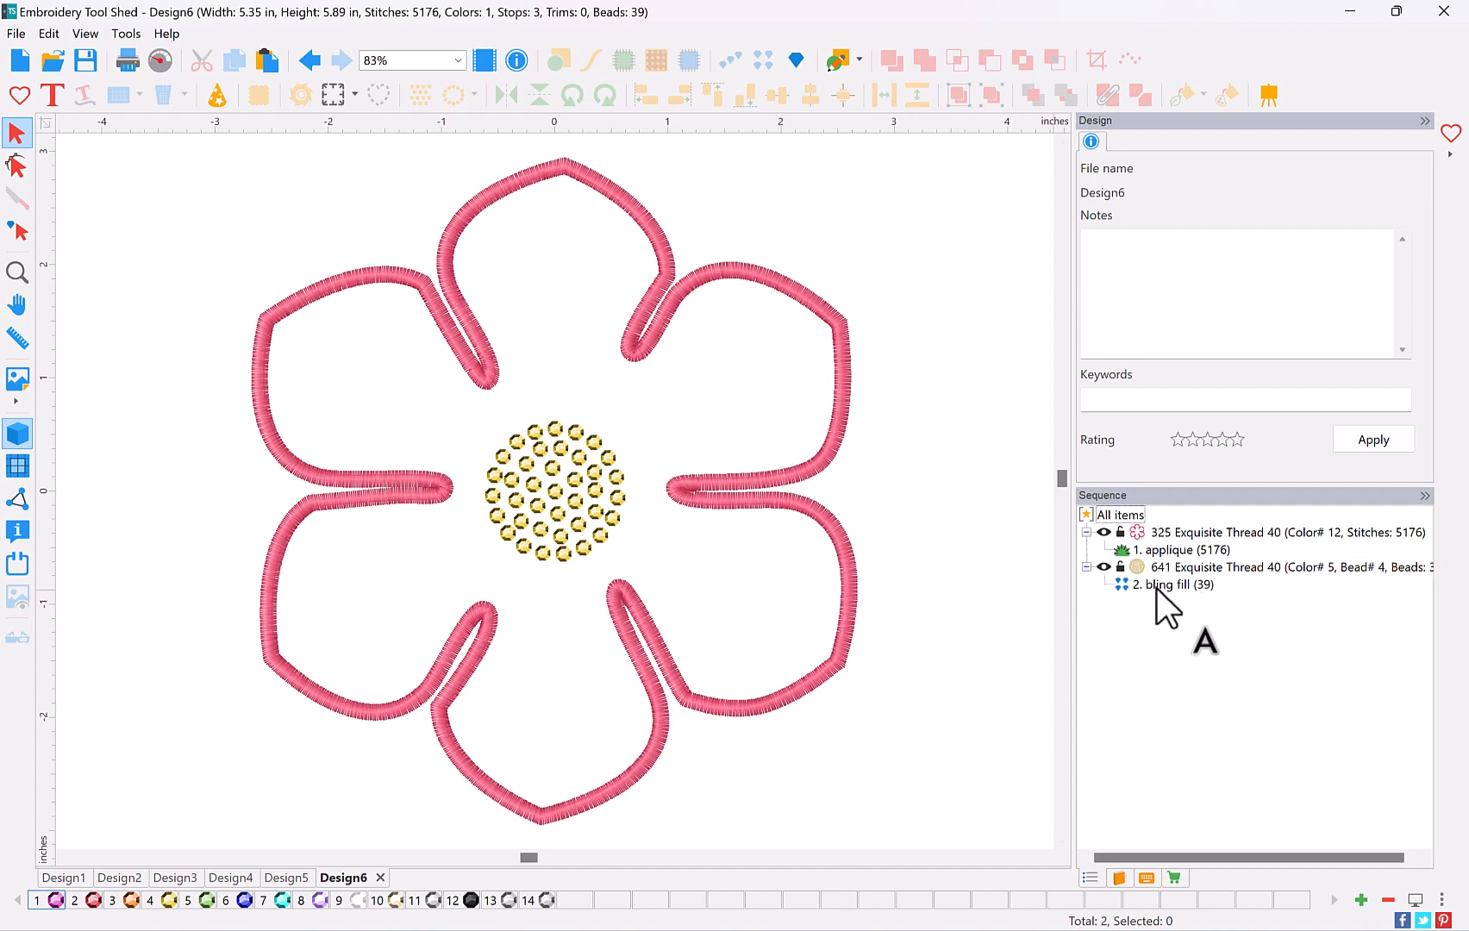
click(1163, 548)
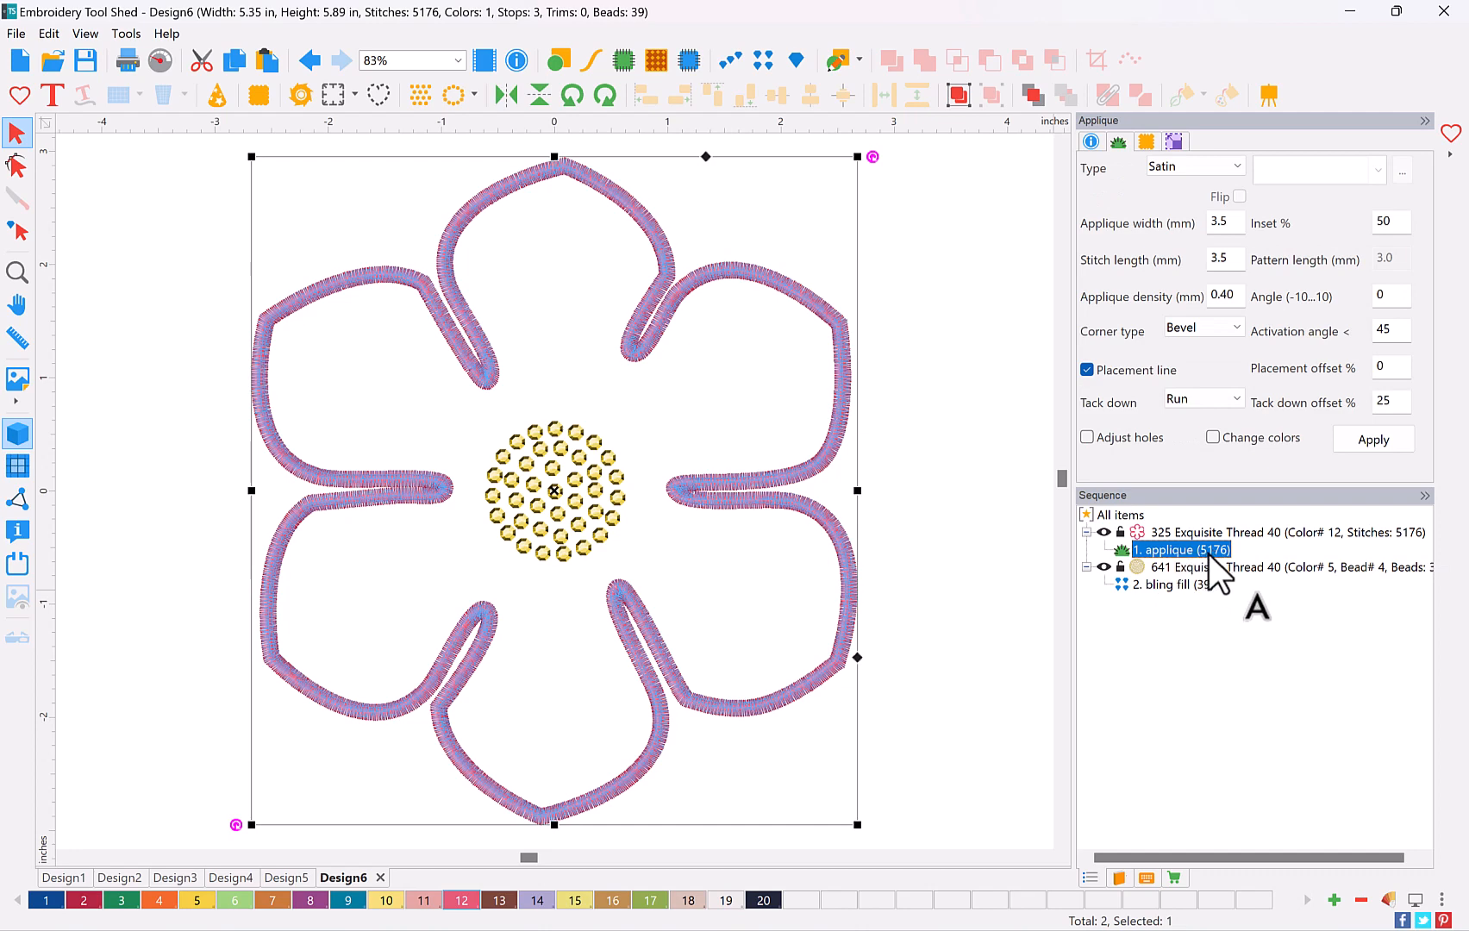
click(1159, 585)
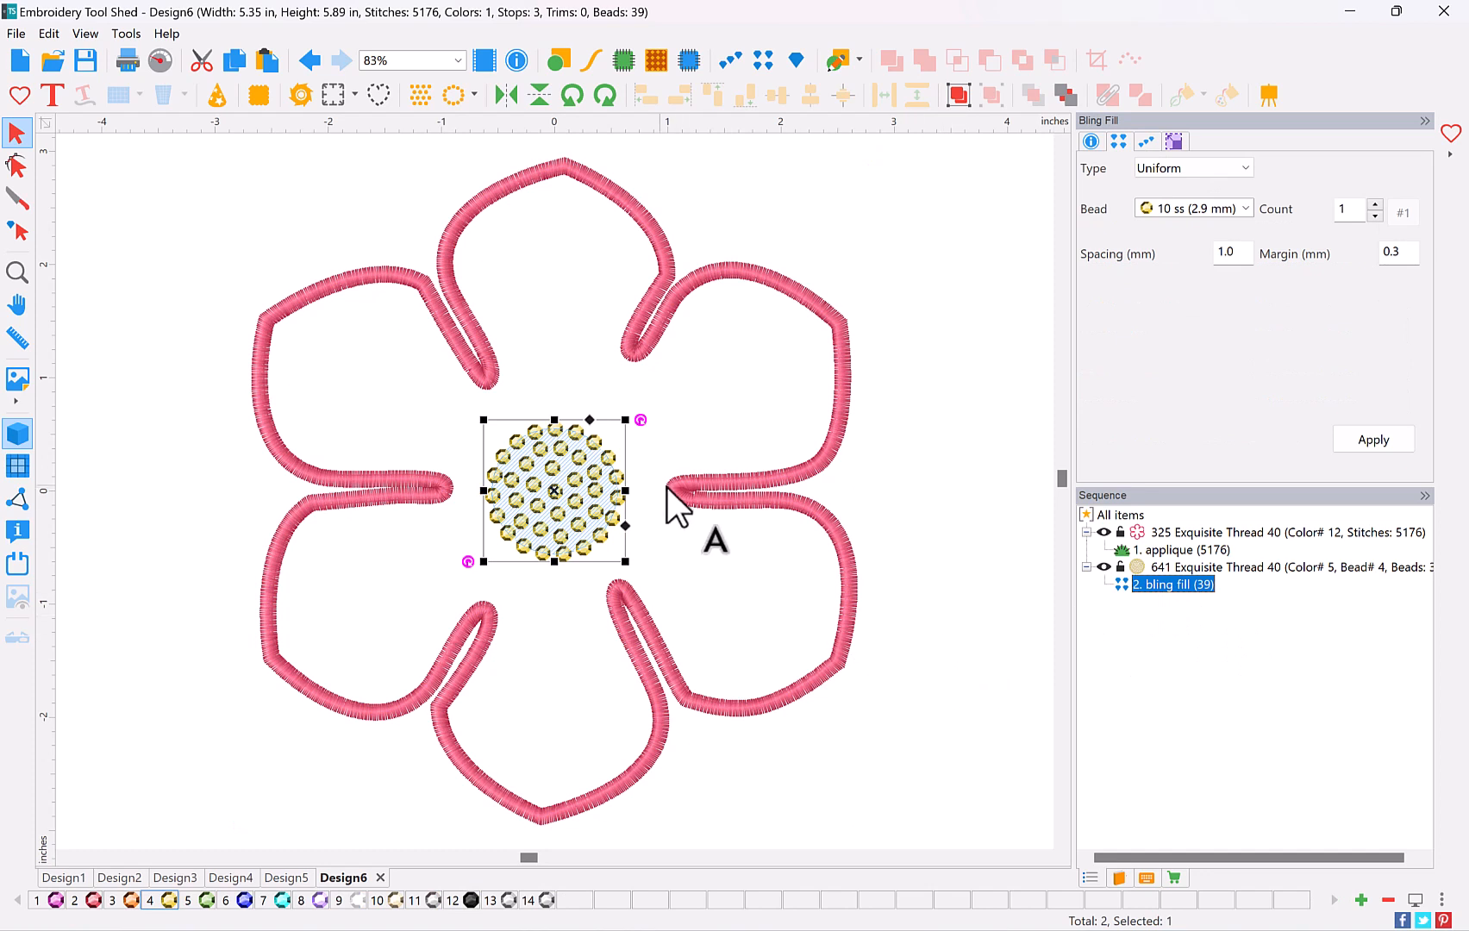
click(864, 763)
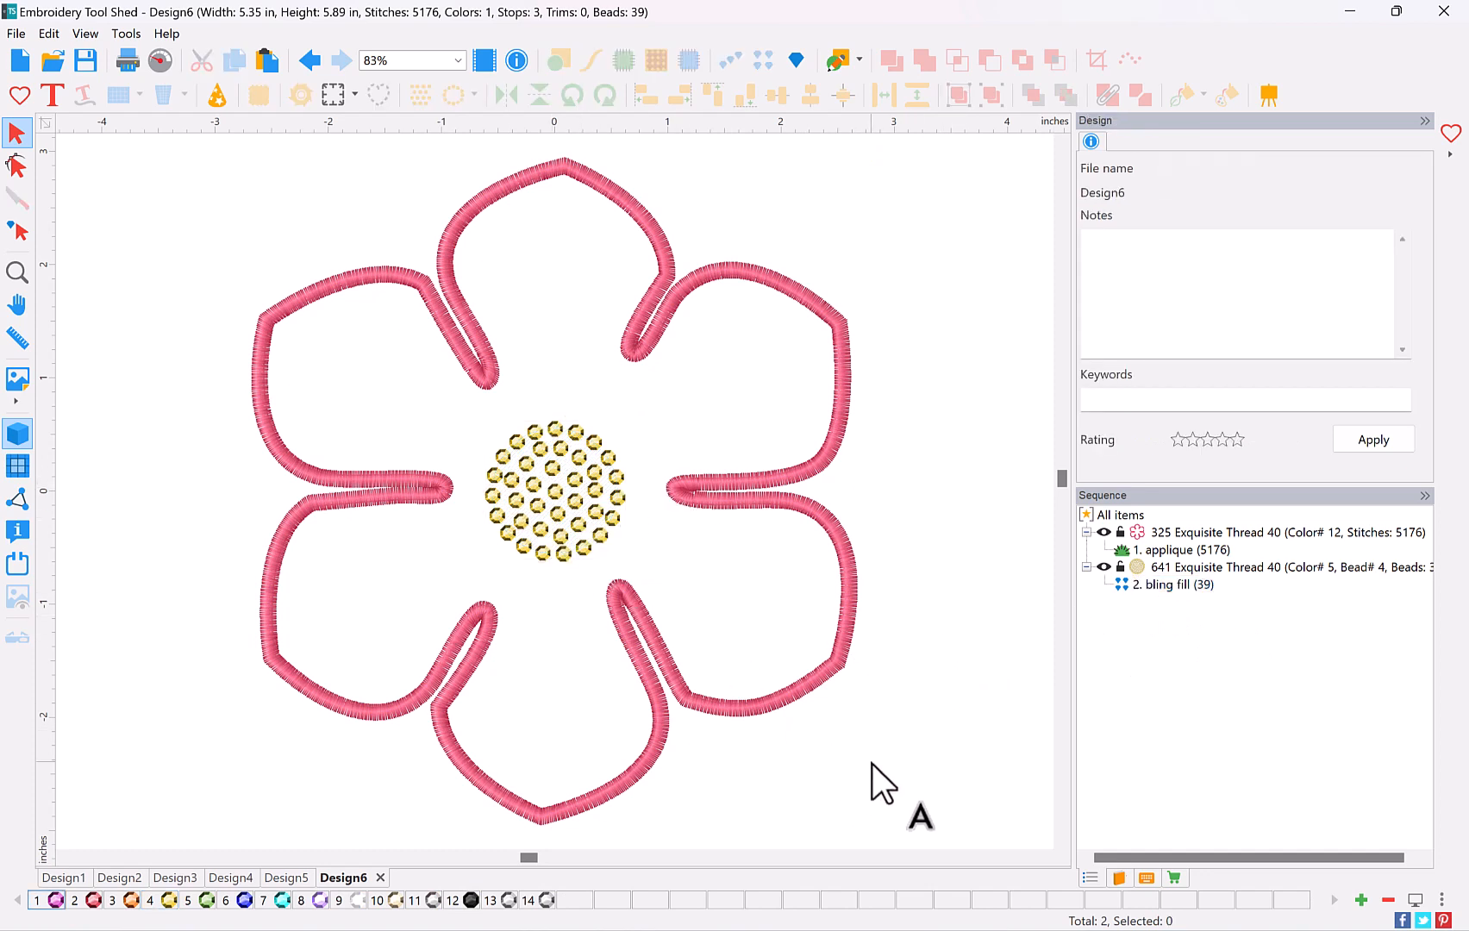